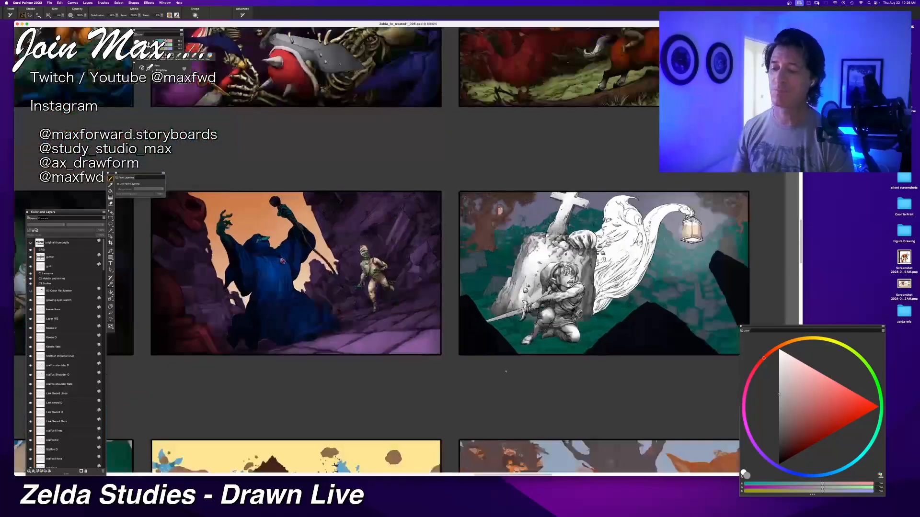
Step: Collapse the expanded stalfos layer group and select the ghost's shading layer between its line and flats layers in the graveyard panel
drag(681, 346, 437, 341)
scroll(454, 363, up, 1)
scroll(457, 358, up, 2)
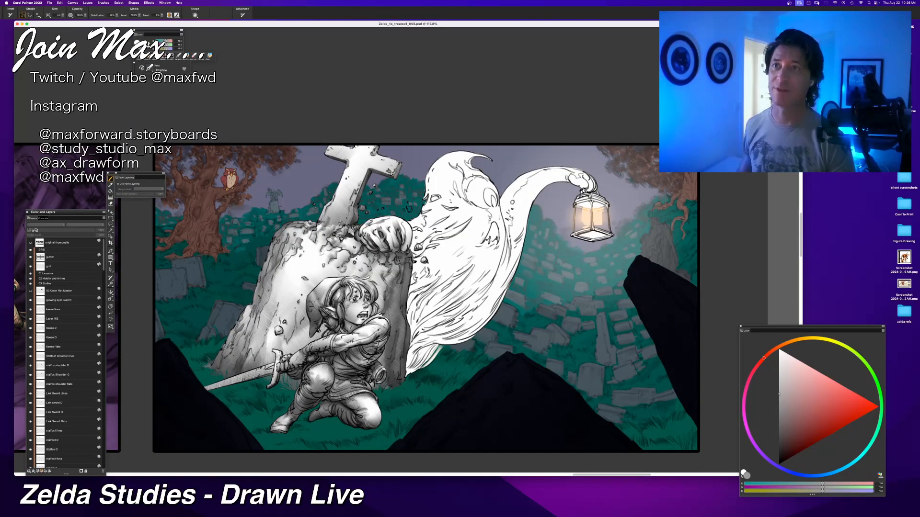
click(37, 285)
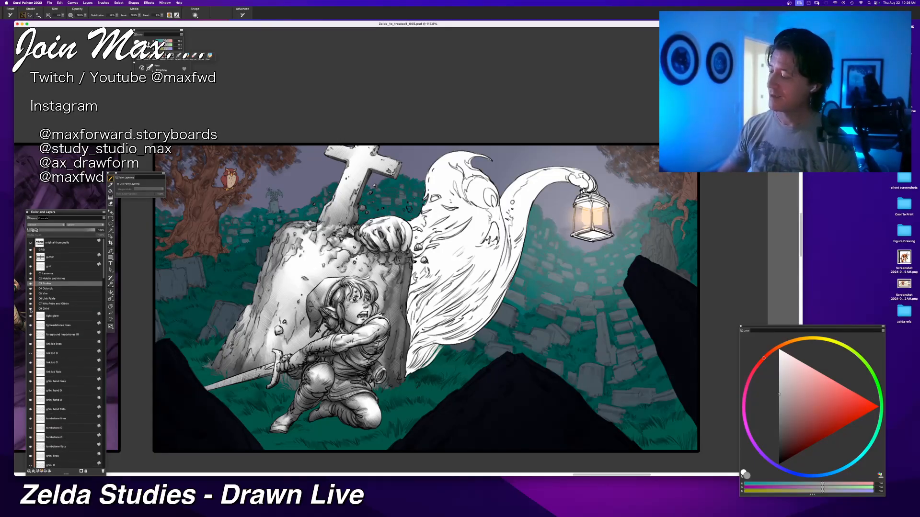
click(31, 309)
click(31, 309)
scroll(42, 344, down, 5)
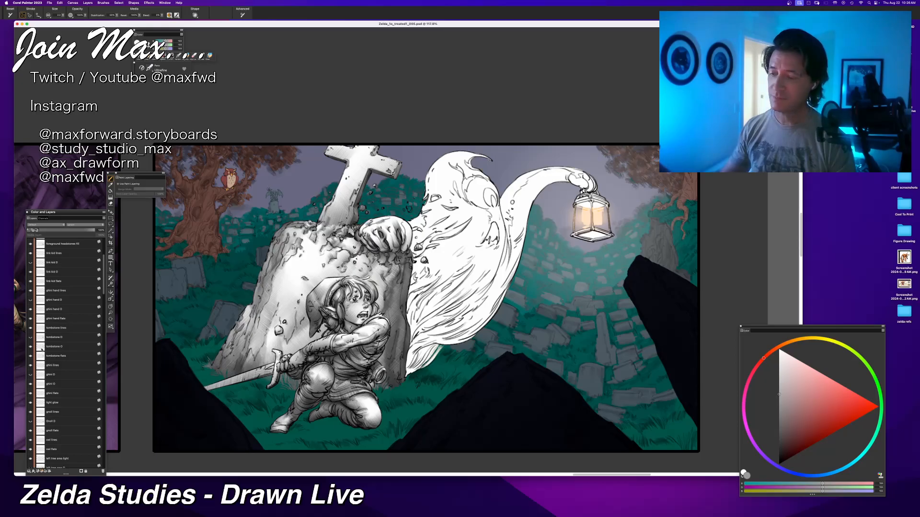
click(47, 385)
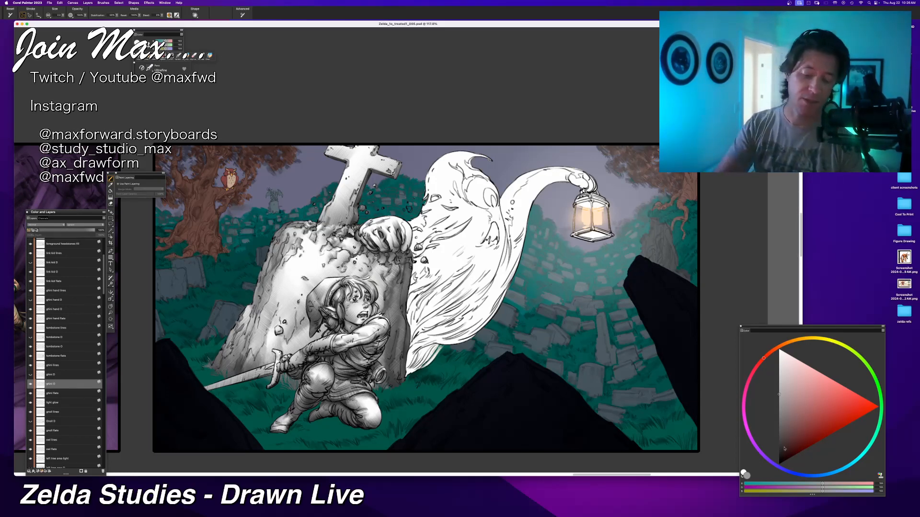
Step: Choose a near-black colour and a soft painting brush, and shade the folds of the ghost's lower body beside the tombstone
drag(785, 449, 779, 459)
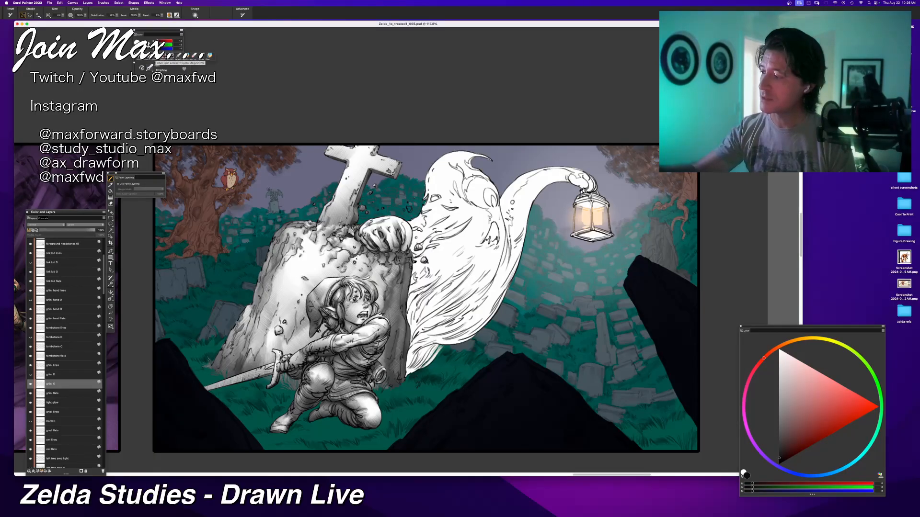
click(155, 55)
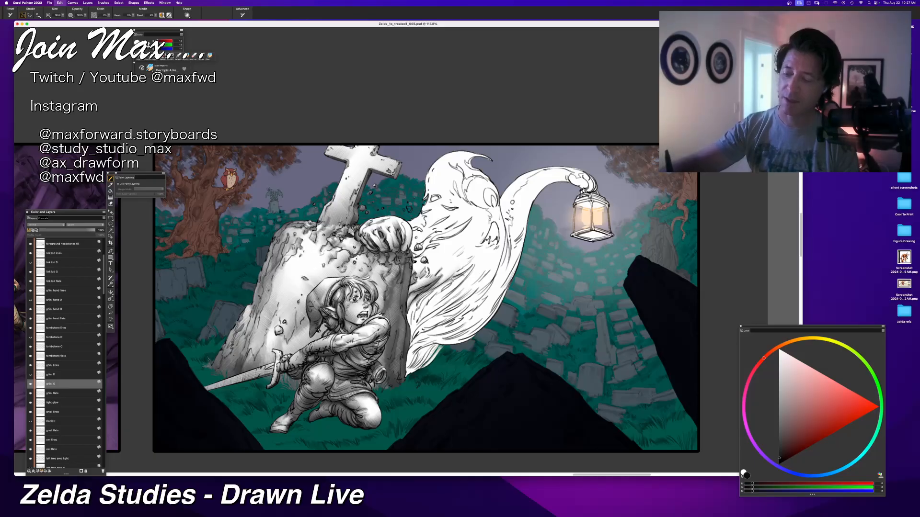
drag(474, 262, 418, 318)
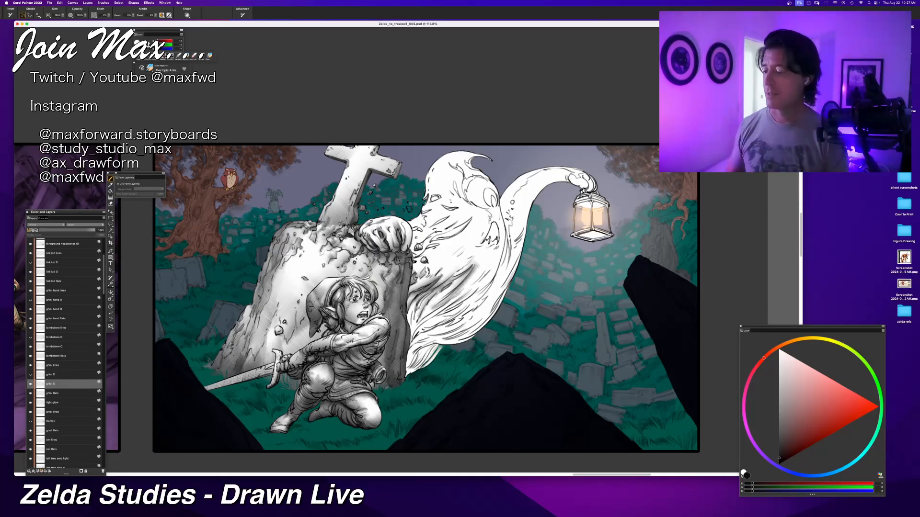
drag(430, 287, 411, 336)
drag(446, 300, 409, 339)
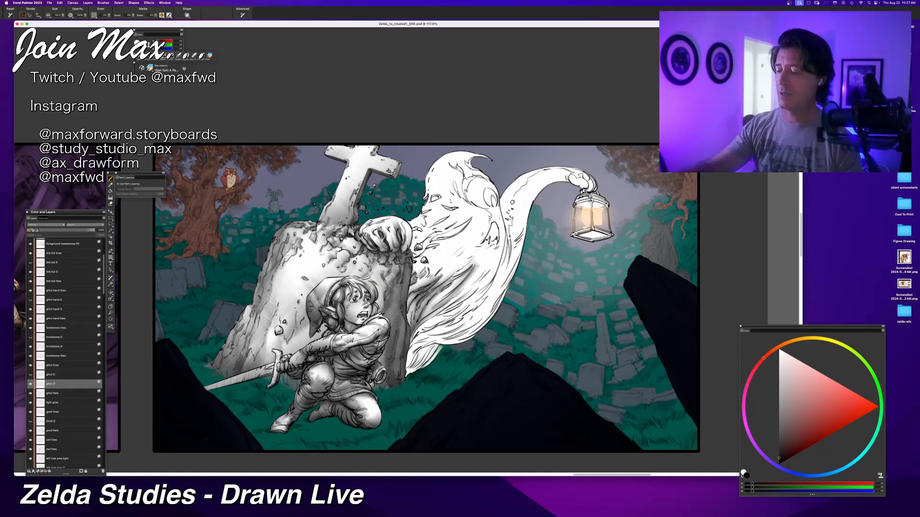
drag(474, 287, 408, 345)
drag(469, 300, 411, 338)
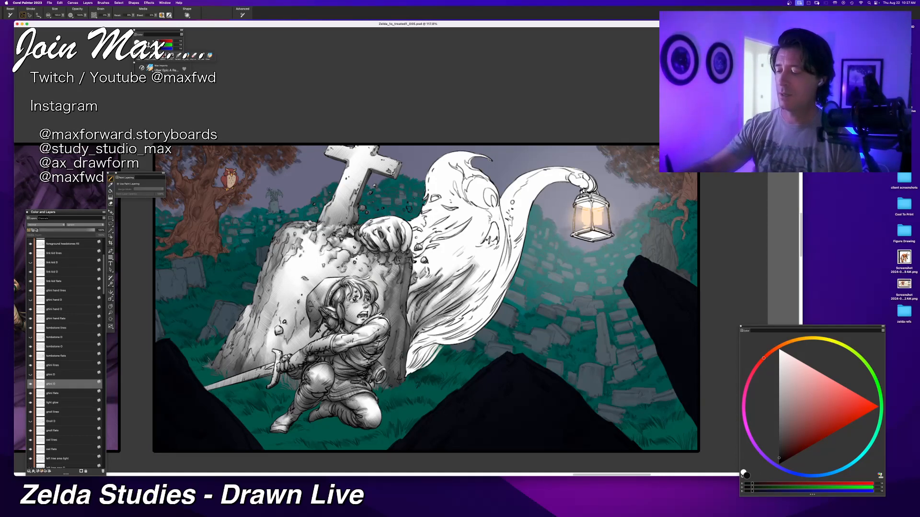
Step: Undo the last shading stroke and repaint the shadows across the ghost's middle folds out toward its outer edge
key(super+z)
drag(473, 294, 412, 337)
key(super+z)
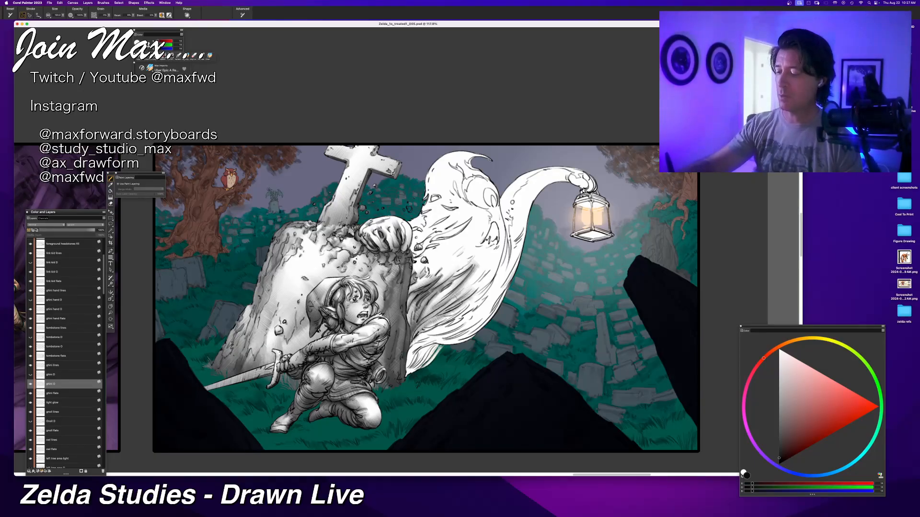
drag(475, 290, 418, 328)
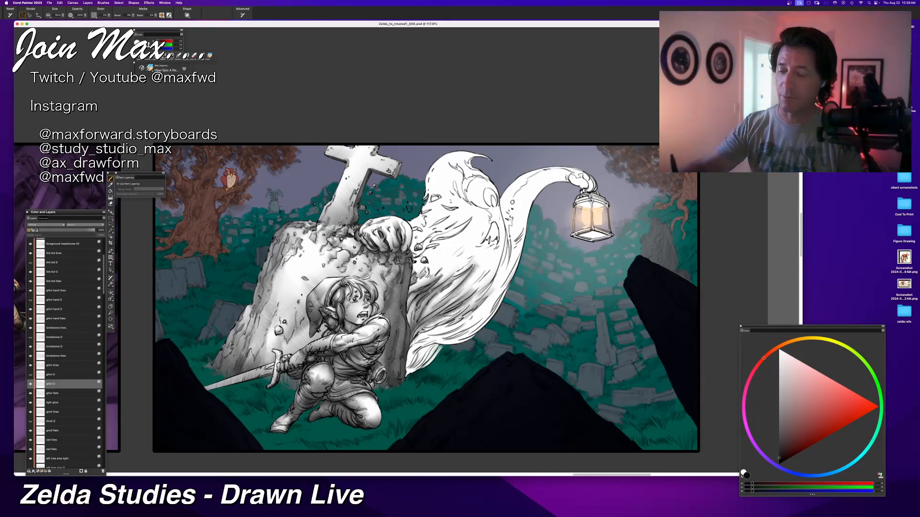
drag(492, 280, 461, 312)
key(super+z)
drag(495, 271, 465, 310)
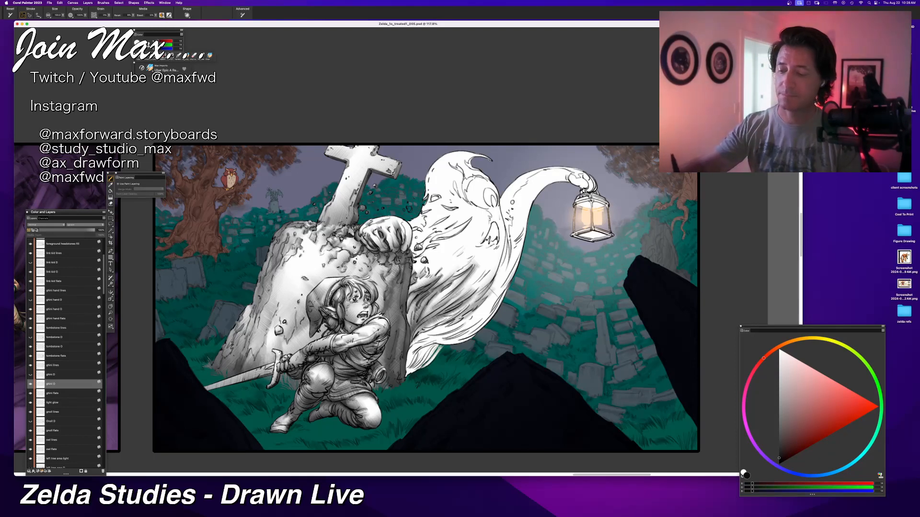
Step: Shade the ghost's outer lower edge and the tip of its tail behind the crouching hero
drag(503, 287, 434, 347)
mouse_move(510, 282)
mouse_down()
mouse_move(449, 344)
mouse_move(501, 294)
mouse_move(448, 343)
mouse_move(414, 355)
mouse_move(426, 352)
mouse_move(407, 371)
mouse_up()
drag(436, 341, 408, 377)
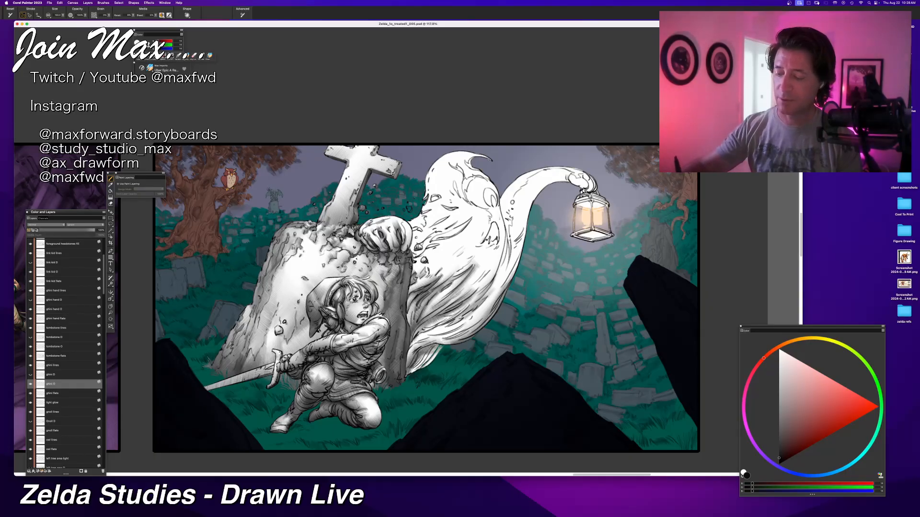
drag(440, 342, 406, 376)
drag(445, 340, 404, 374)
drag(448, 339, 422, 368)
key(super+z)
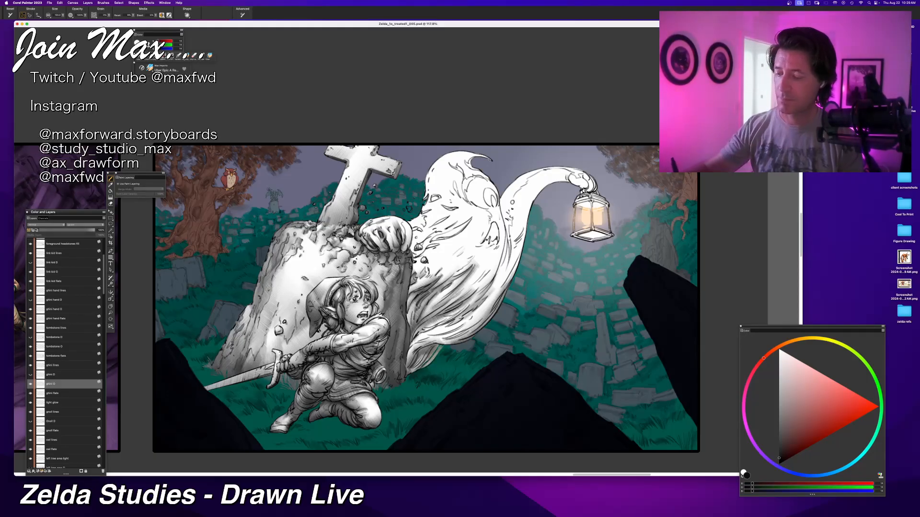
Step: Deepen the shadow where the ghost's tail joins the underside of its body
drag(442, 332, 405, 370)
drag(454, 327, 433, 344)
drag(489, 303, 409, 354)
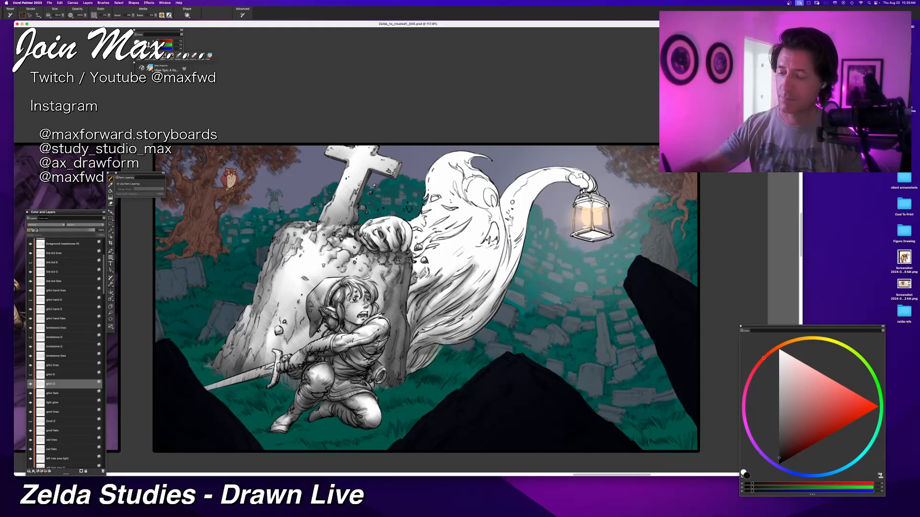
key(super+z)
mouse_move(483, 312)
mouse_down()
mouse_move(410, 351)
mouse_move(408, 368)
mouse_up()
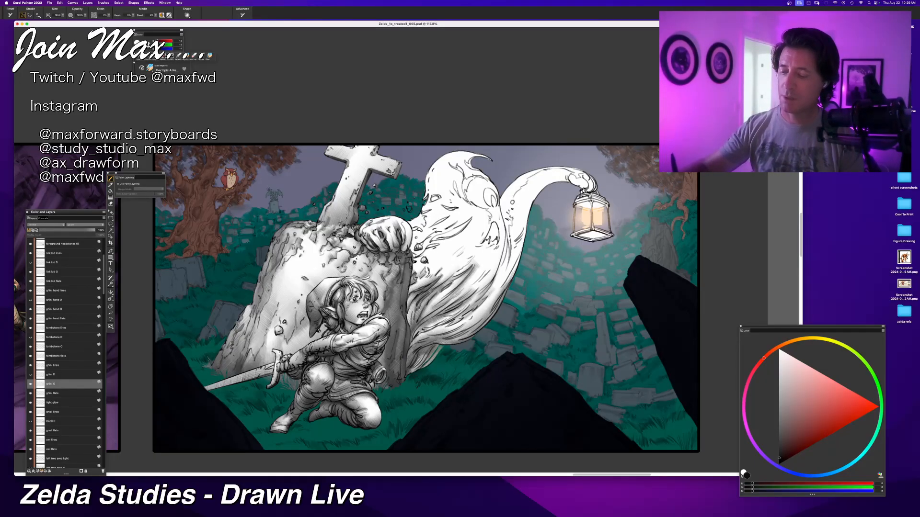
Step: Build up shading along the long folds sweeping from the ghost's tail up into its lower body
drag(425, 329, 410, 343)
mouse_move(454, 311)
mouse_down()
mouse_move(416, 337)
mouse_move(421, 331)
mouse_up()
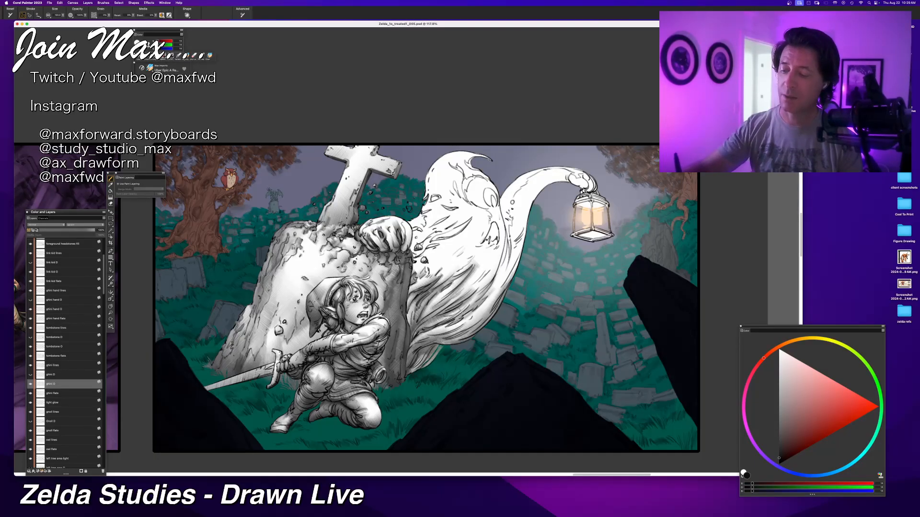
drag(447, 327, 491, 291)
key(super+z)
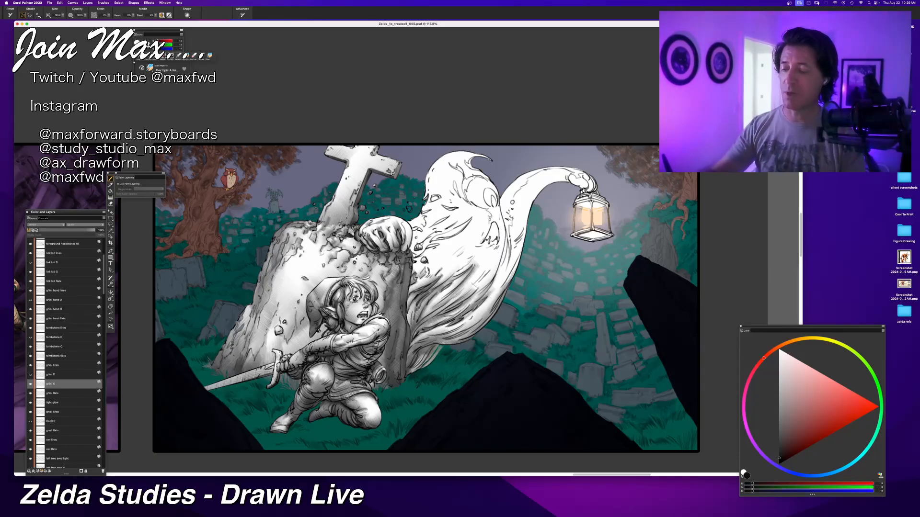
drag(414, 344, 465, 316)
mouse_move(406, 367)
mouse_down()
mouse_move(414, 343)
mouse_move(471, 330)
mouse_up()
key(super+z)
mouse_move(435, 364)
mouse_down()
mouse_move(445, 340)
mouse_move(471, 330)
mouse_up()
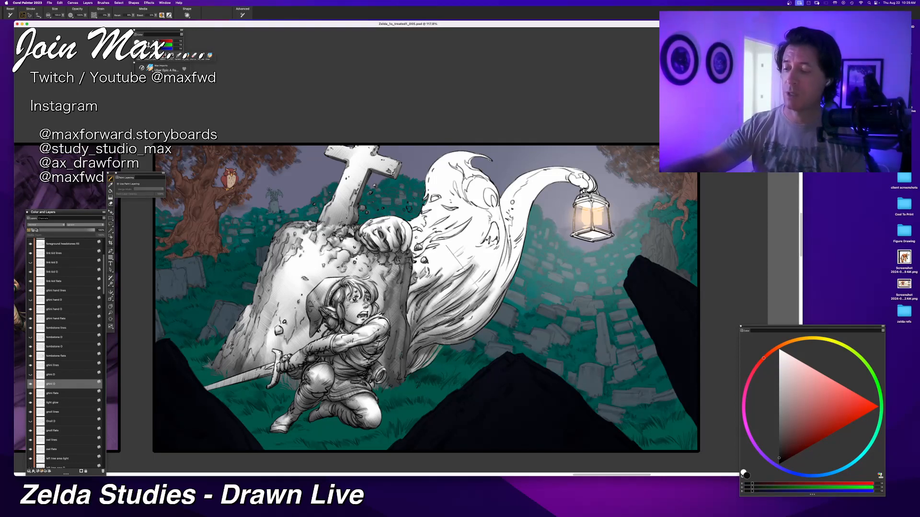
Step: Darken the ghost's lower body next to the tombstone with upward strokes along the folds
mouse_move(409, 373)
mouse_down()
mouse_move(438, 352)
mouse_move(422, 362)
mouse_move(457, 281)
mouse_up()
drag(410, 327, 437, 302)
drag(408, 344, 421, 311)
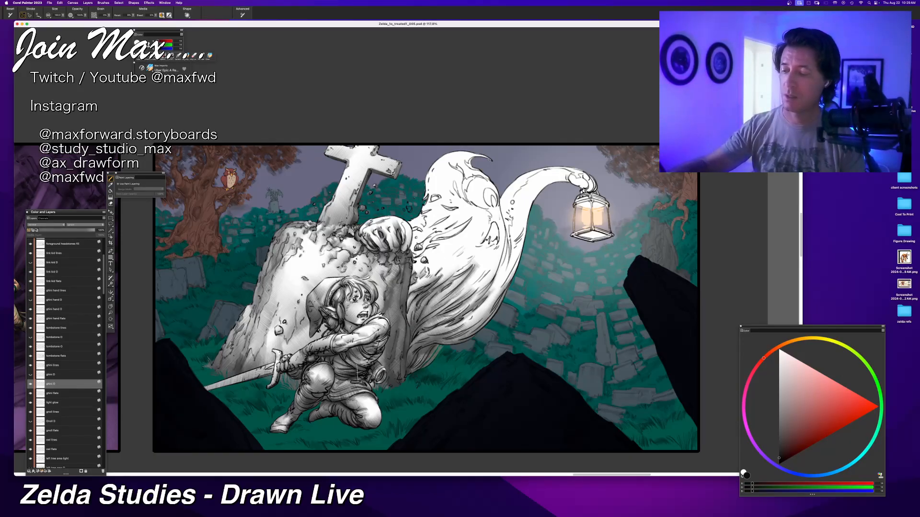
Step: Shade the creases beside the tombstone's upper edge and darken the inside of the ghost's mouth
drag(418, 275, 426, 267)
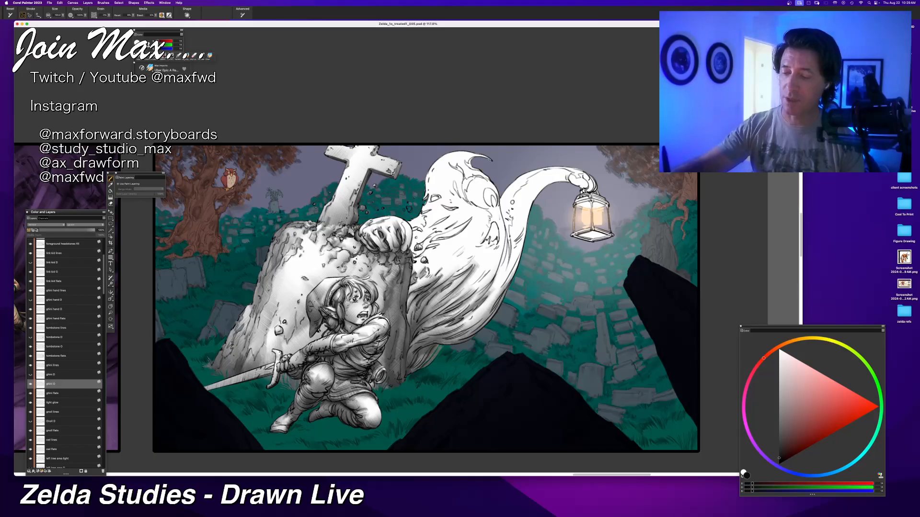
drag(493, 220, 486, 241)
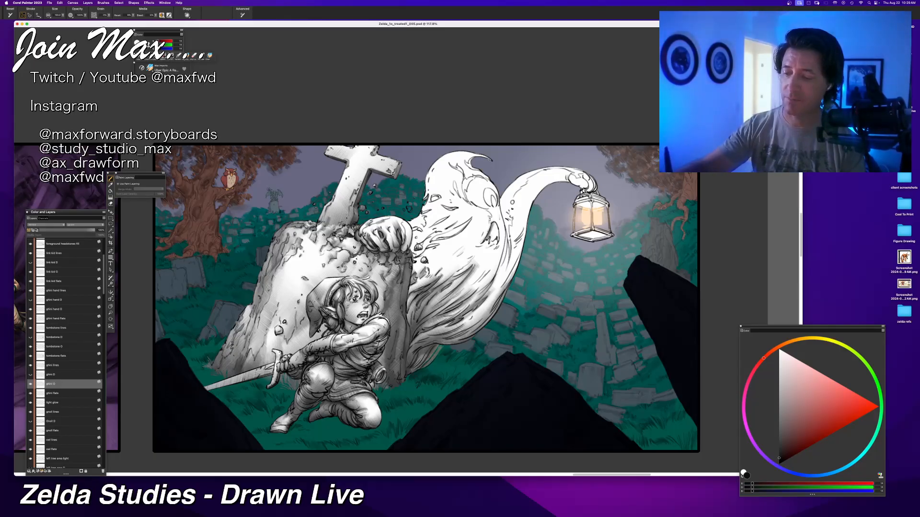
drag(489, 240, 499, 219)
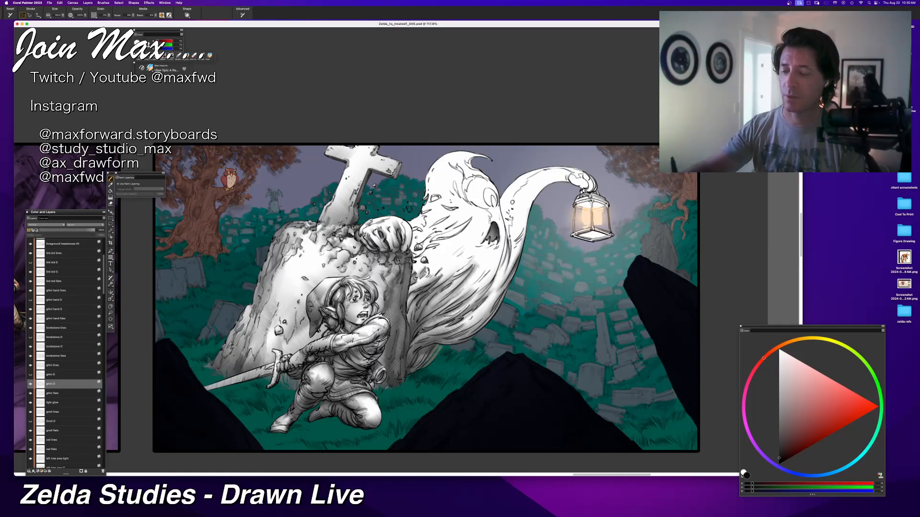
mouse_move(511, 273)
mouse_down()
mouse_move(493, 314)
mouse_move(422, 350)
mouse_up()
key(super+z)
key(super+z)
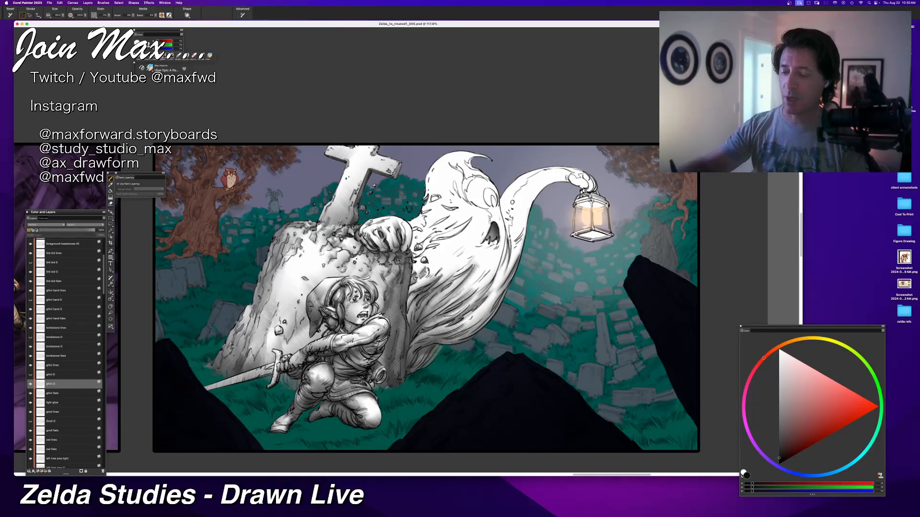
drag(486, 316, 425, 346)
key(super+z)
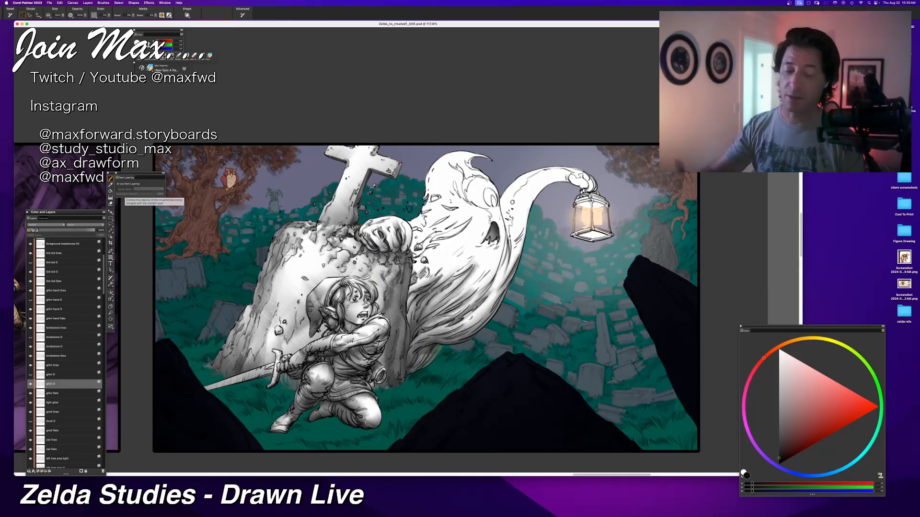
Step: Rework the shading on the ghost's head and upper body, switching the paint colour to white and to pure black
click(779, 351)
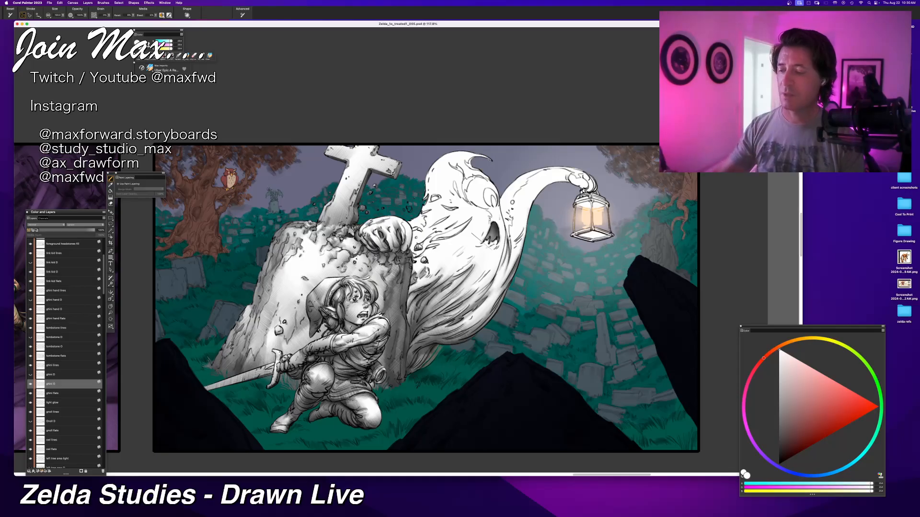
click(779, 464)
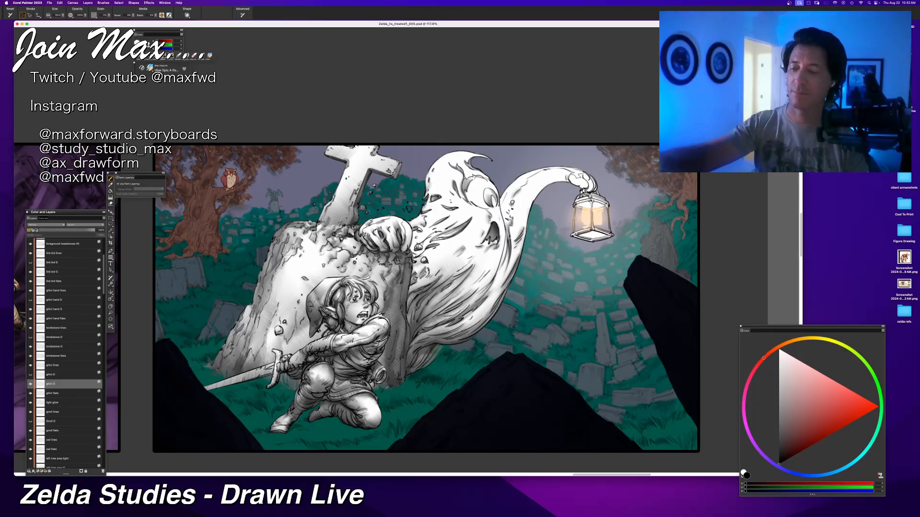
drag(515, 234, 505, 188)
key(super+z)
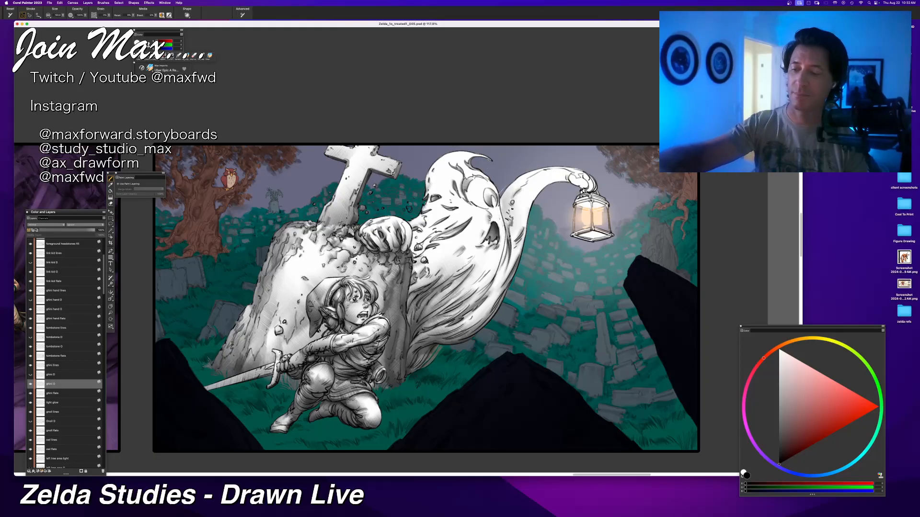
key(super+z)
drag(516, 233, 503, 197)
key(super+z)
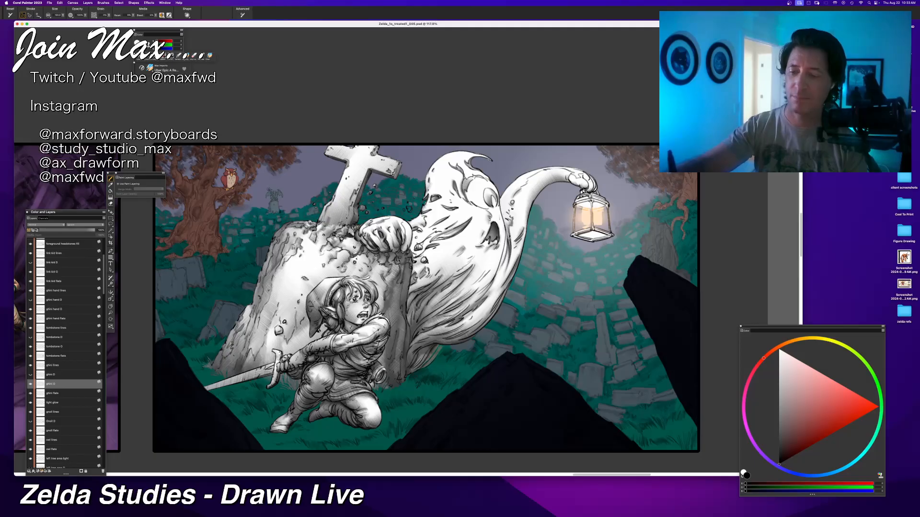
Step: Shade the ghost's hand gripping the lantern and the inner curve of its raised arm down to the body
drag(597, 188, 588, 194)
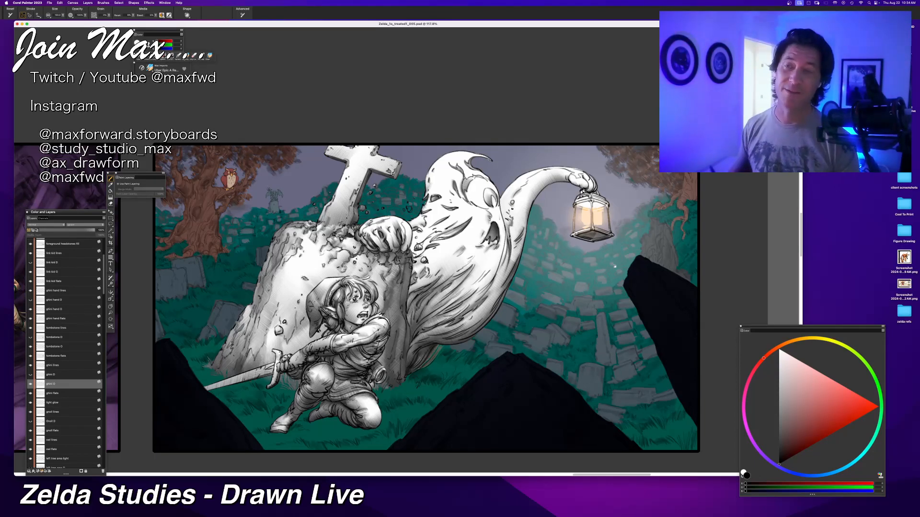
drag(414, 384, 346, 417)
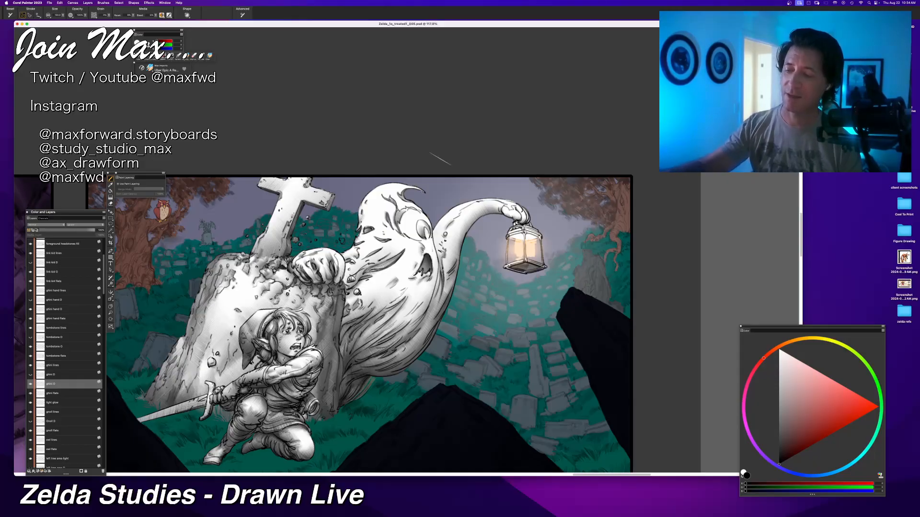
drag(464, 208, 440, 309)
key(super+z)
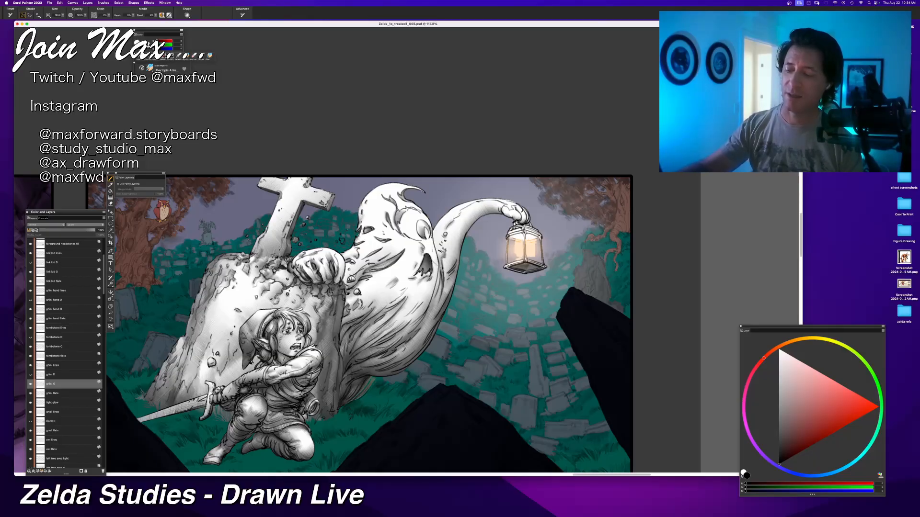
drag(464, 210, 439, 309)
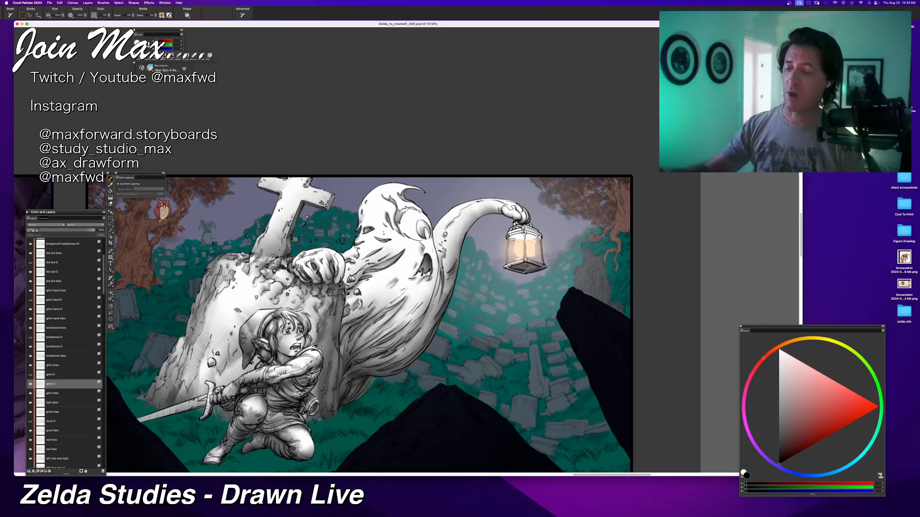
drag(343, 326, 375, 293)
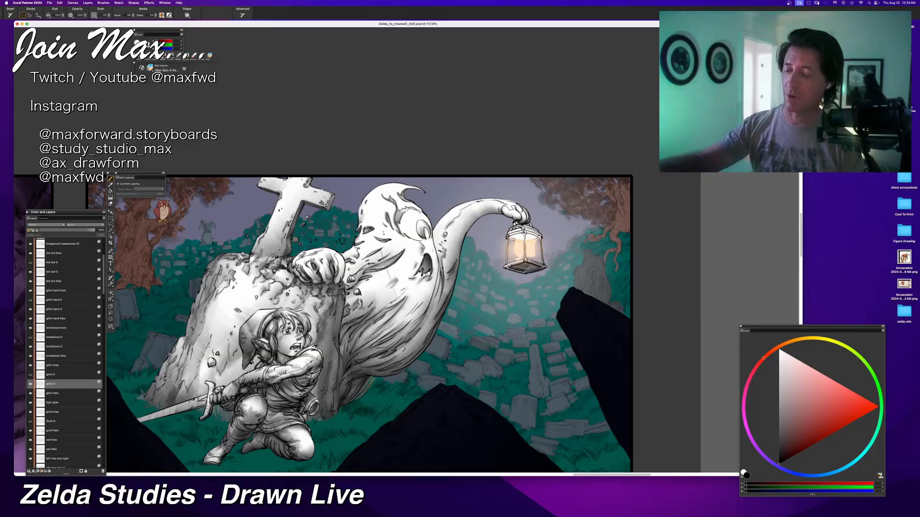
key(super+z)
mouse_move(343, 325)
mouse_down()
mouse_move(382, 296)
mouse_move(347, 383)
mouse_up()
key(super+z)
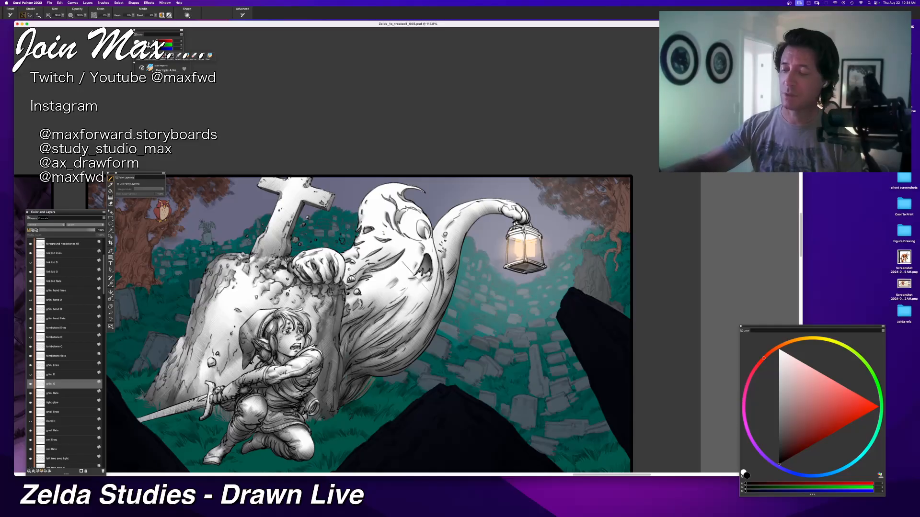
Step: Shade the folds of the ghost's lower body with long strokes running down toward its tail
drag(405, 318, 355, 350)
drag(426, 310, 364, 362)
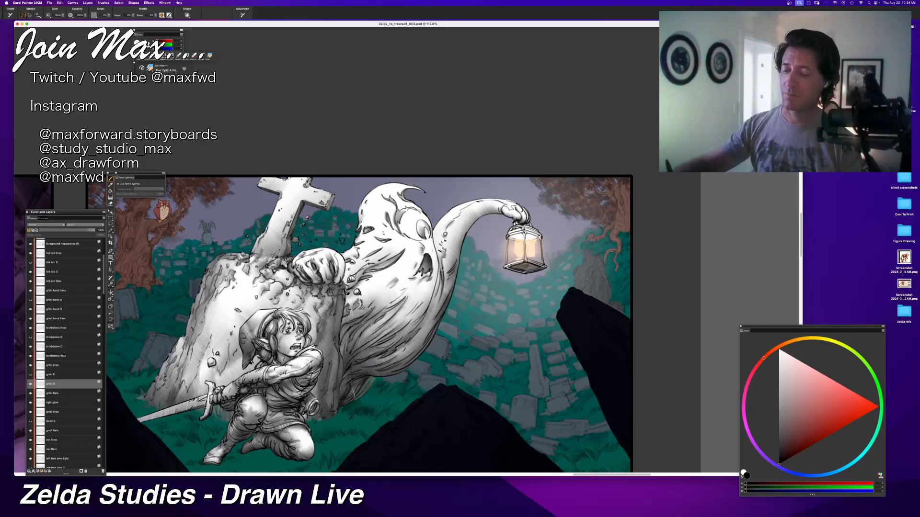
drag(425, 323, 339, 376)
key(super+z)
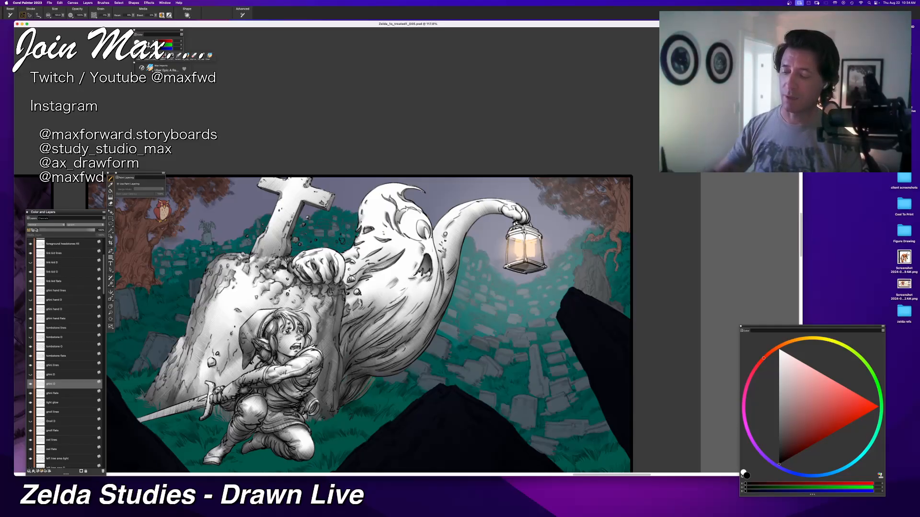
drag(324, 409, 408, 396)
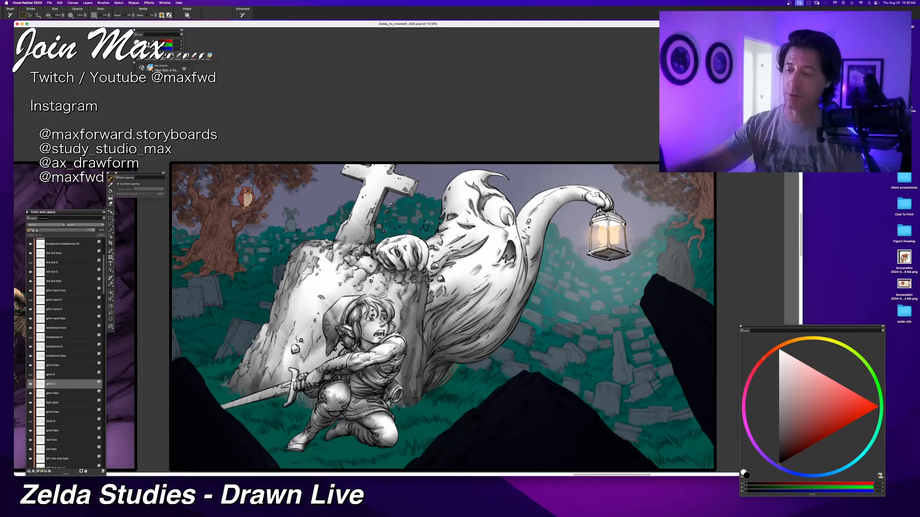
drag(453, 239, 466, 233)
key(super+z)
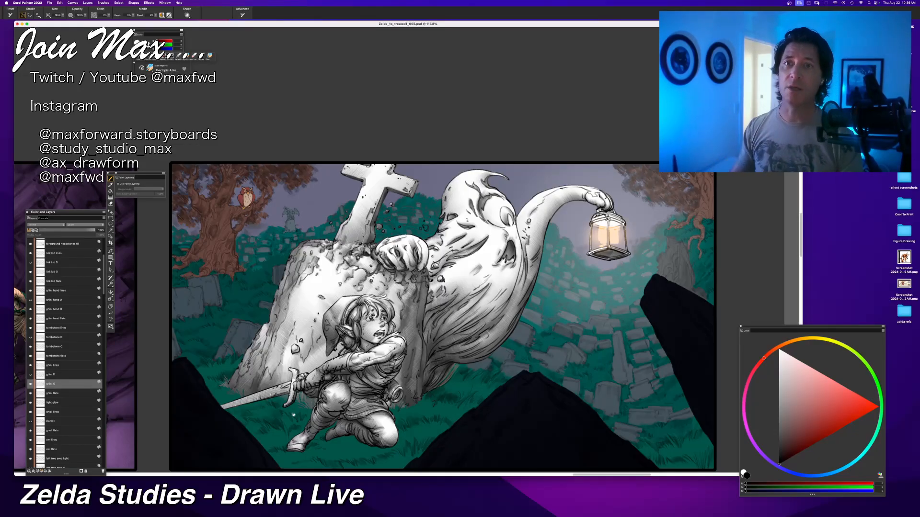
drag(293, 415, 315, 420)
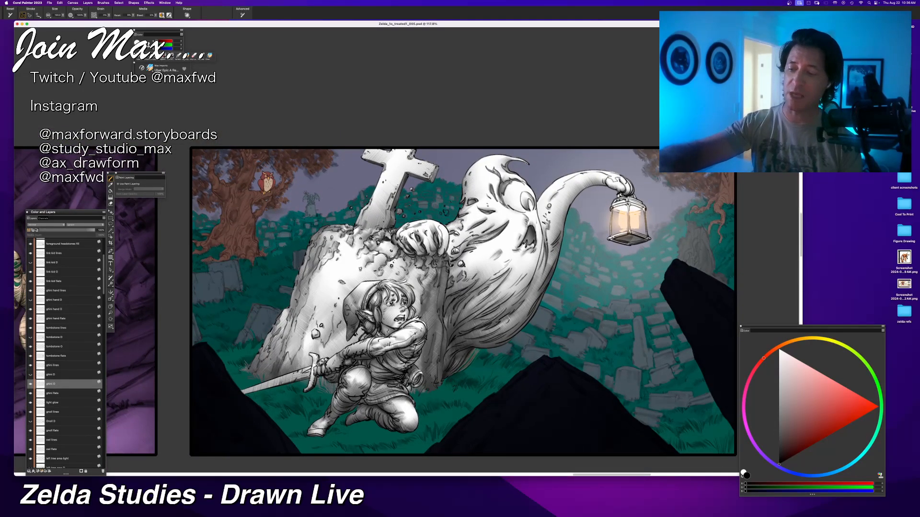
drag(461, 220, 454, 254)
key(super+z)
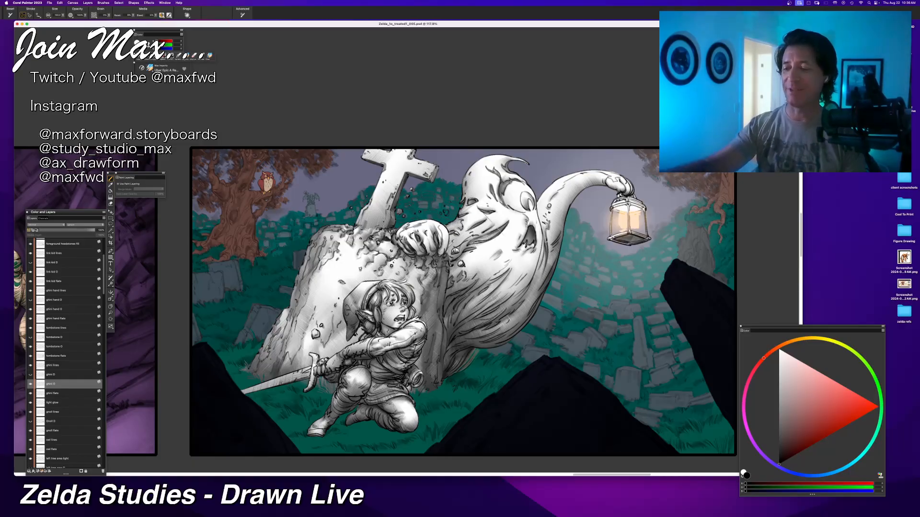
Step: Shade the ghost's upper body from beside its face toward the tombstone, then along the back of its head
drag(504, 220, 457, 245)
key(super+z)
drag(503, 219, 463, 243)
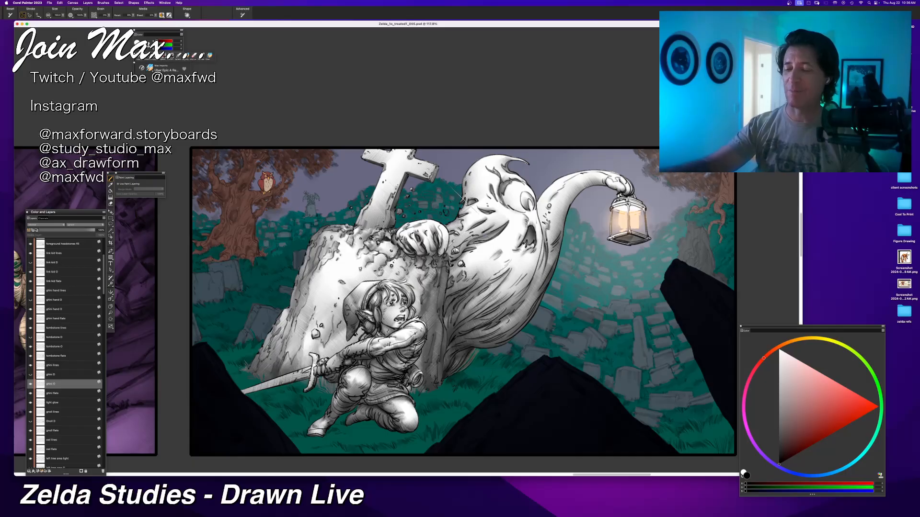
drag(478, 206, 453, 224)
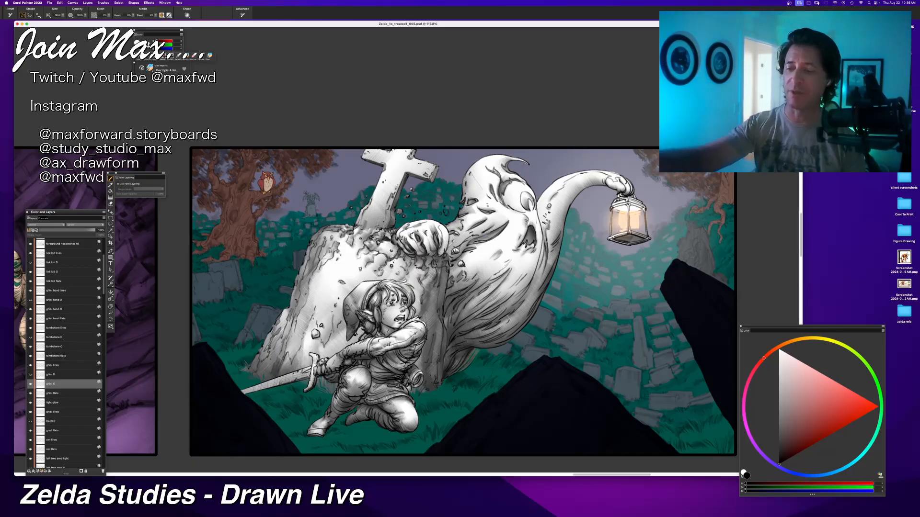
drag(477, 171, 465, 201)
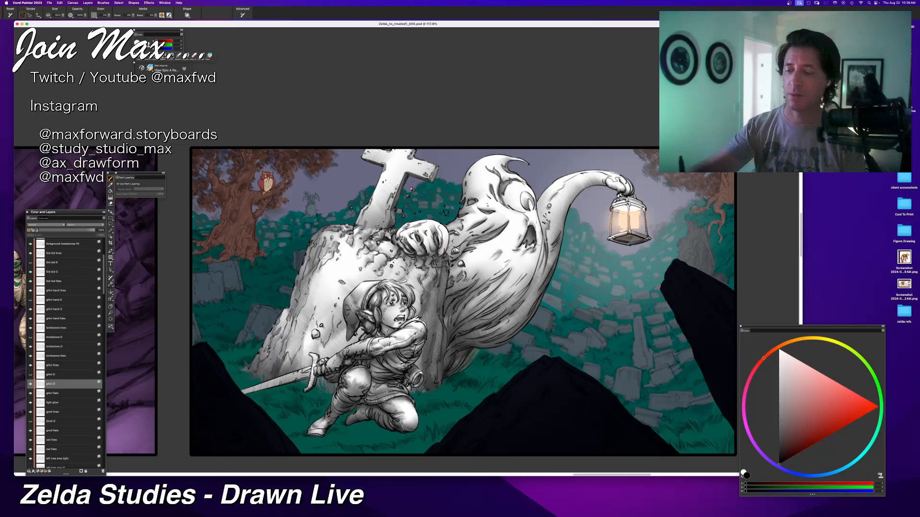
Step: Try shading strokes along the ghost's outer contour from below the mouth toward its tail, undoing the unwanted ones
drag(543, 246, 529, 289)
drag(544, 256, 530, 297)
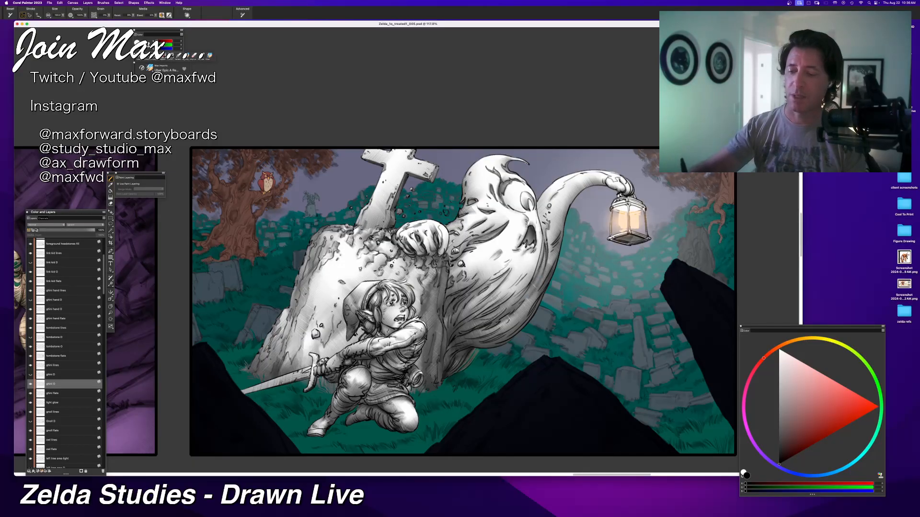
key(super+z)
drag(546, 252, 526, 303)
key(super+z)
drag(544, 257, 493, 343)
key(super+z)
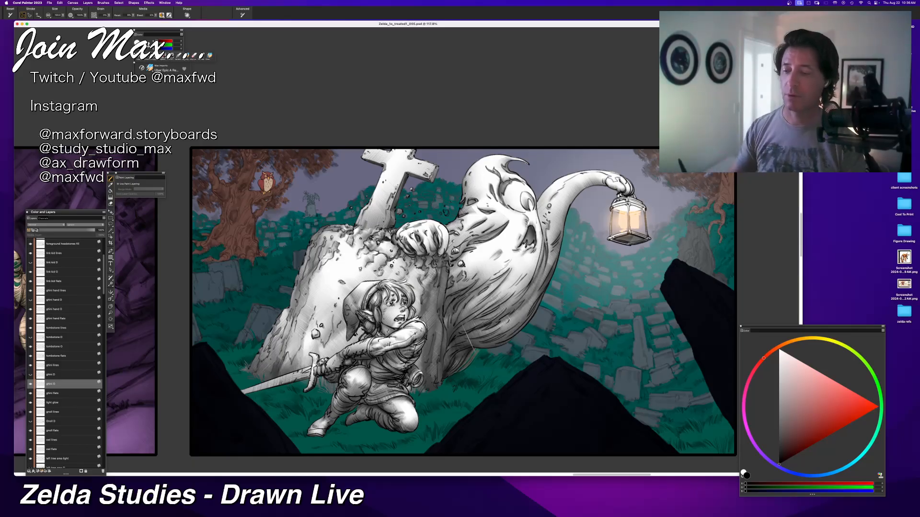
key(super+alt+0)
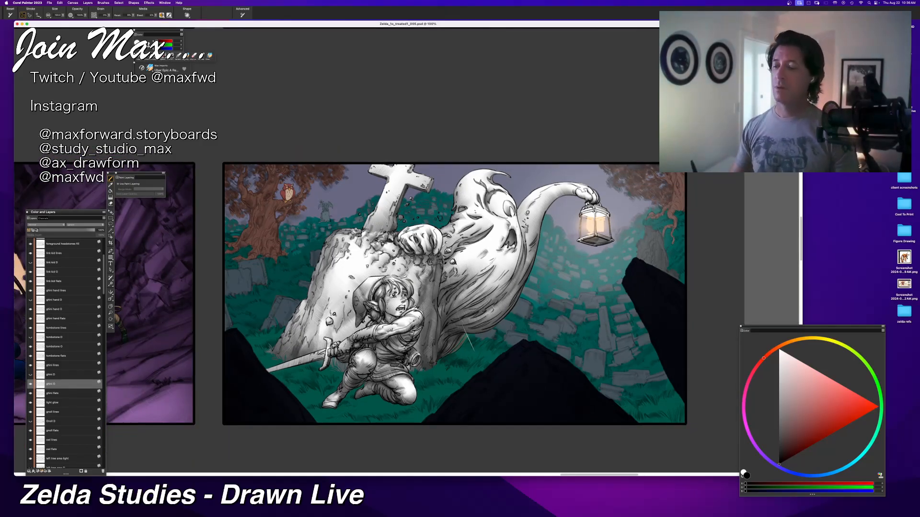
key(super+plus)
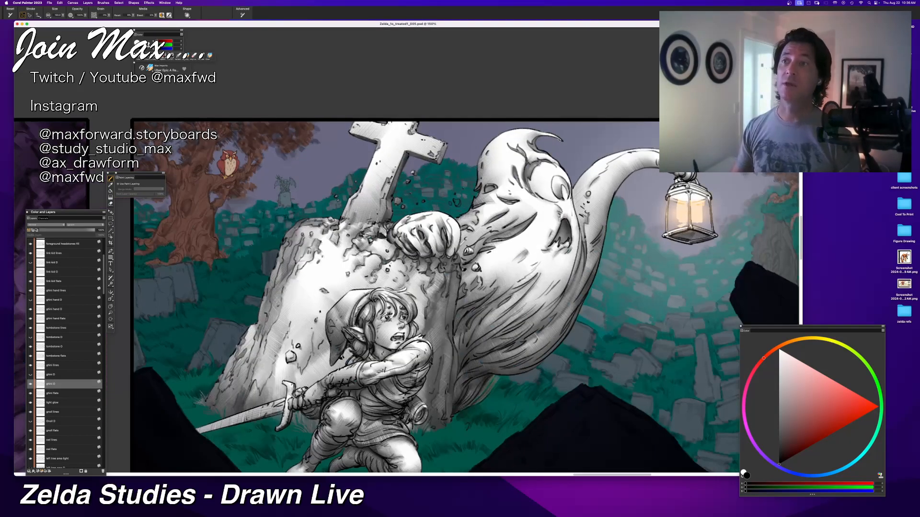
key(super+minus)
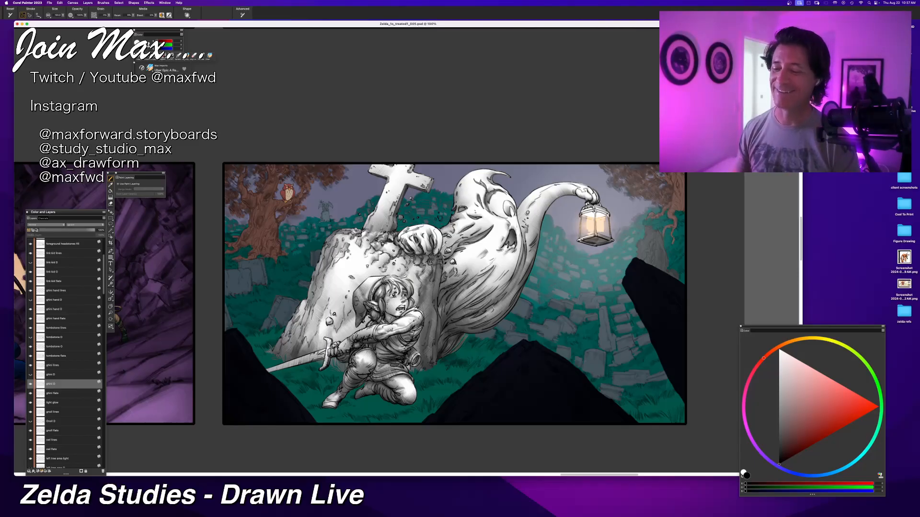
mouse_move(605, 331)
mouse_down()
mouse_move(572, 346)
mouse_move(599, 319)
mouse_up()
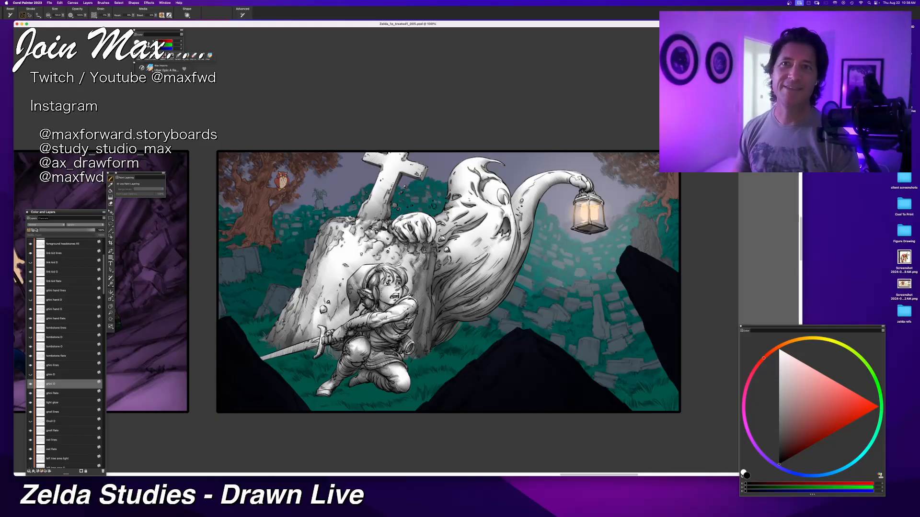
key(super+Tab)
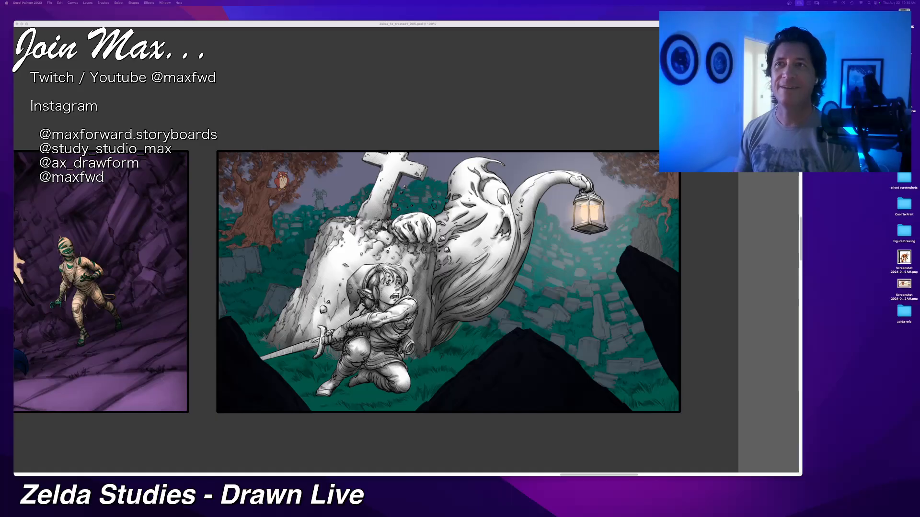
click(551, 25)
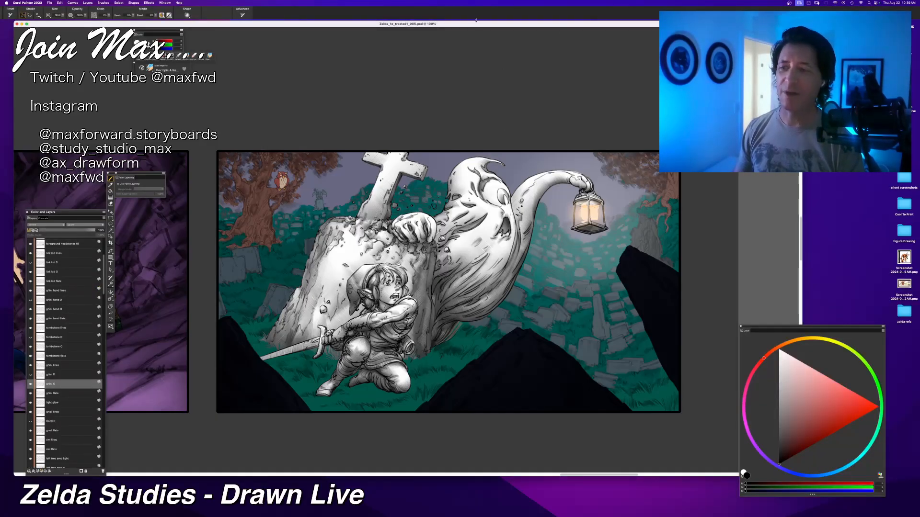
key(super+minus)
key(super+equal)
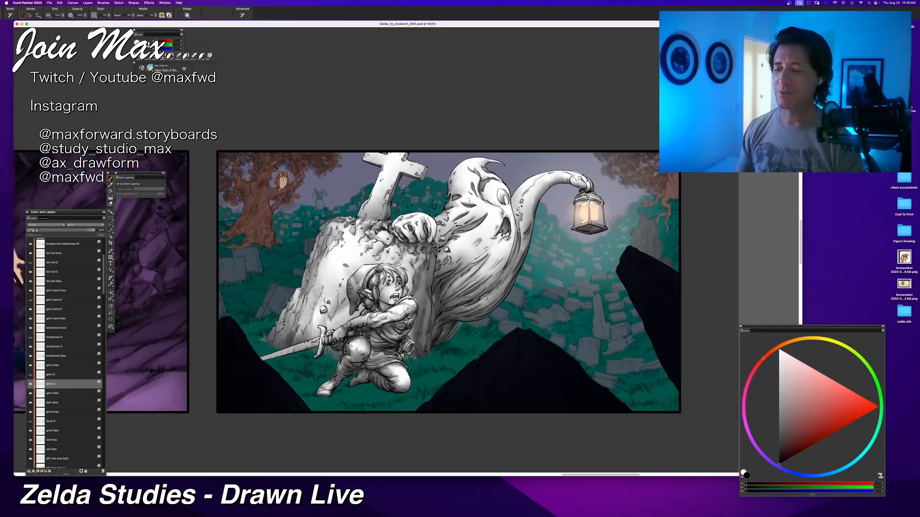
drag(403, 203, 385, 198)
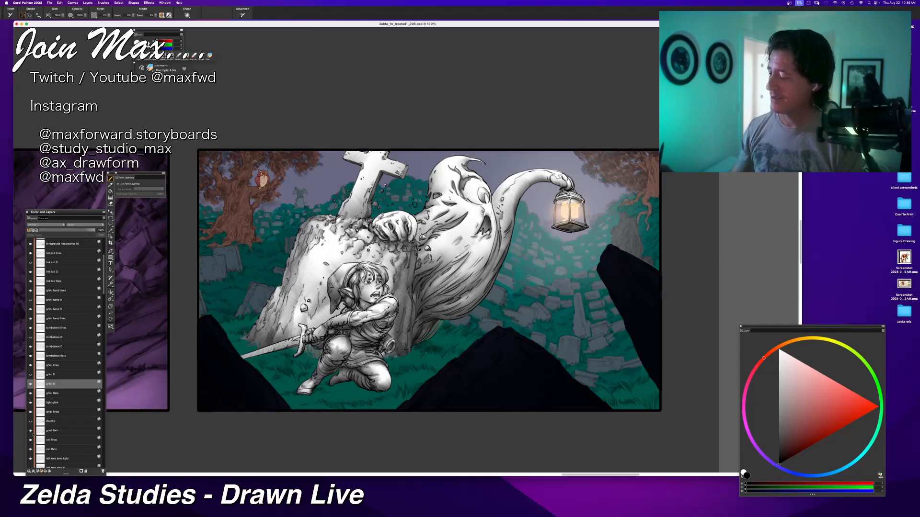
Step: Save the illustration file
scroll(105, 298, down, 3)
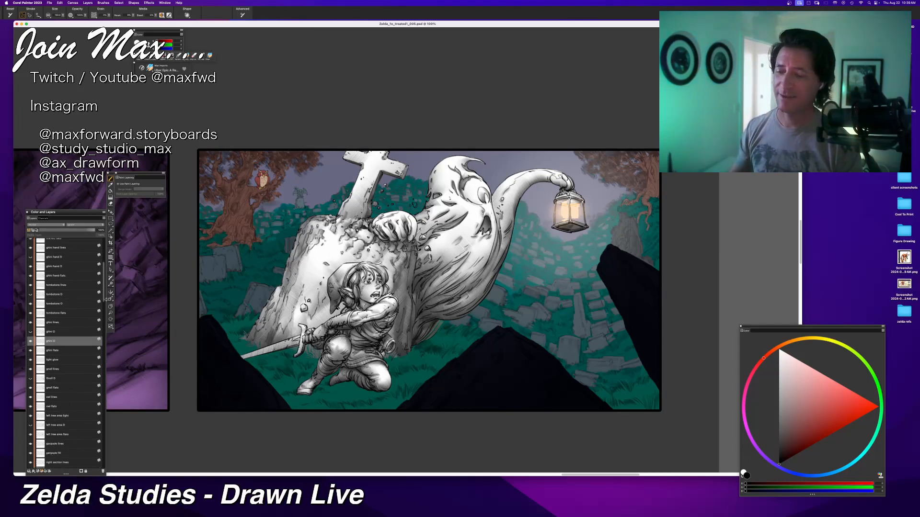
key(super+minus)
key(super+equal)
key(super+equal)
drag(288, 383, 325, 339)
key(super+minus)
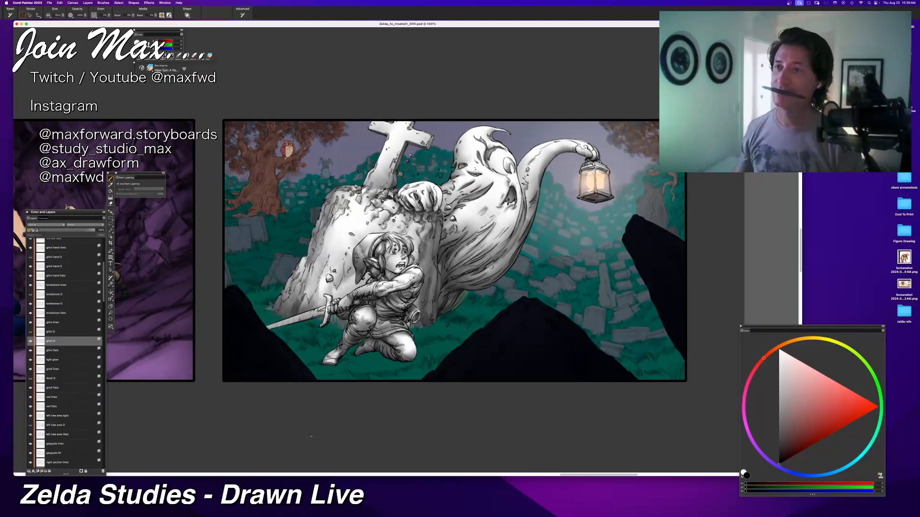
key(super+s)
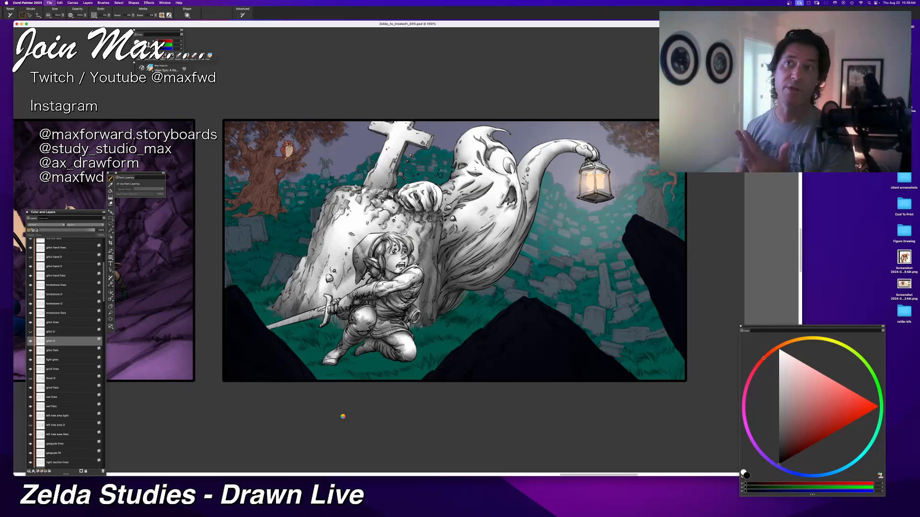
key(super+equal)
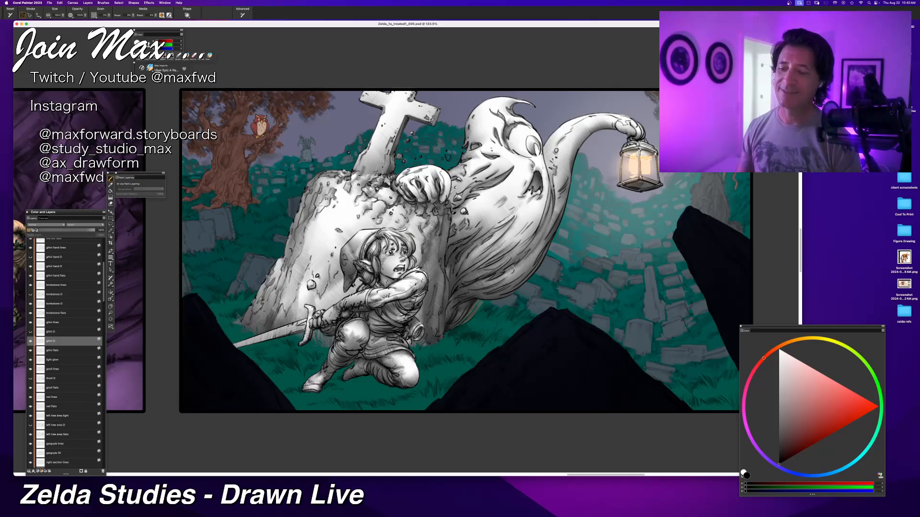
key(super+minus)
key(super+minus)
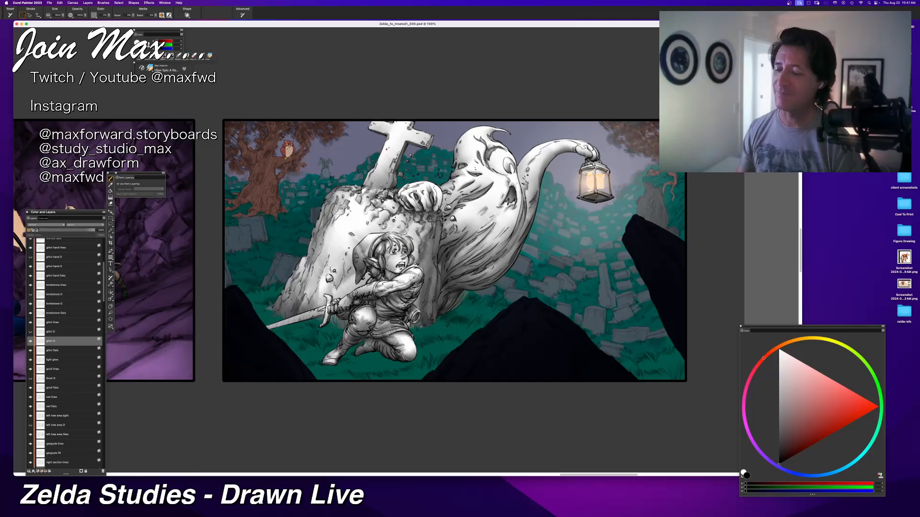
key(super+minus)
key(super+equal)
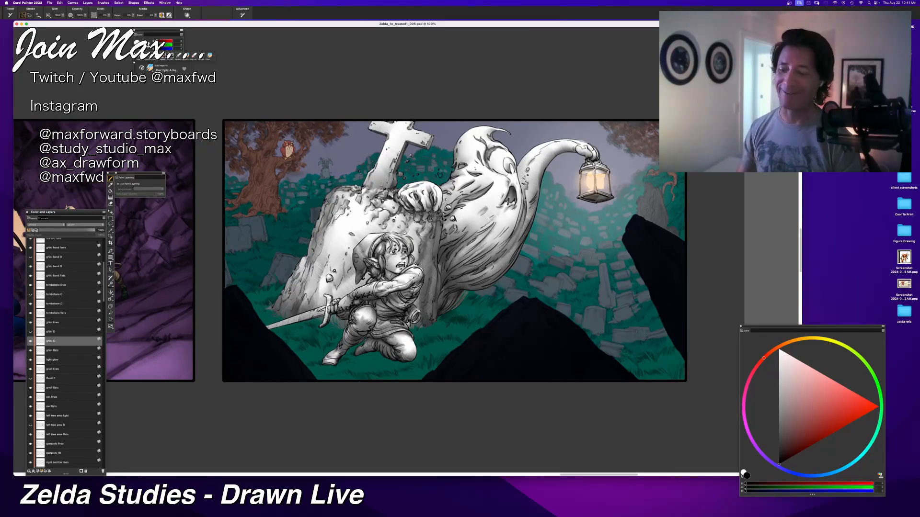
key(super+minus)
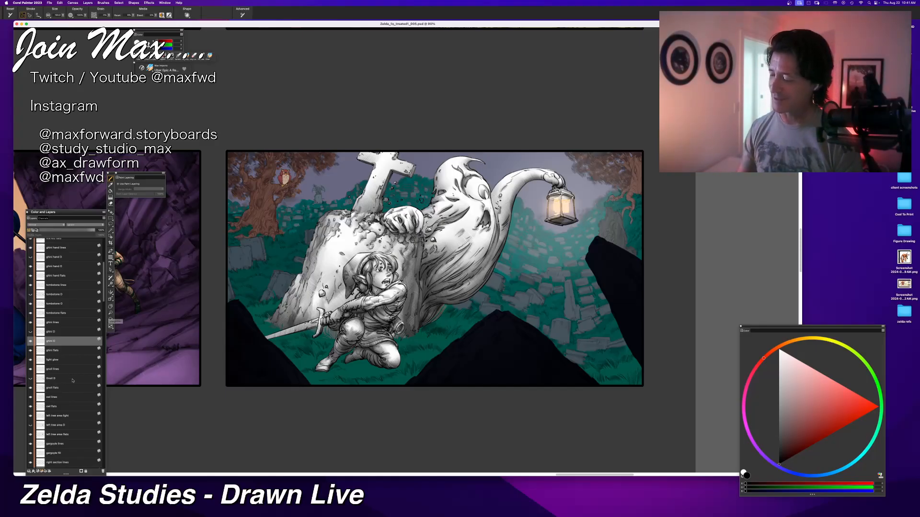
Step: Add a new layer directly above the ground flats layer and name it as a ground layer
scroll(51, 418, down, 1)
scroll(52, 419, down, 3)
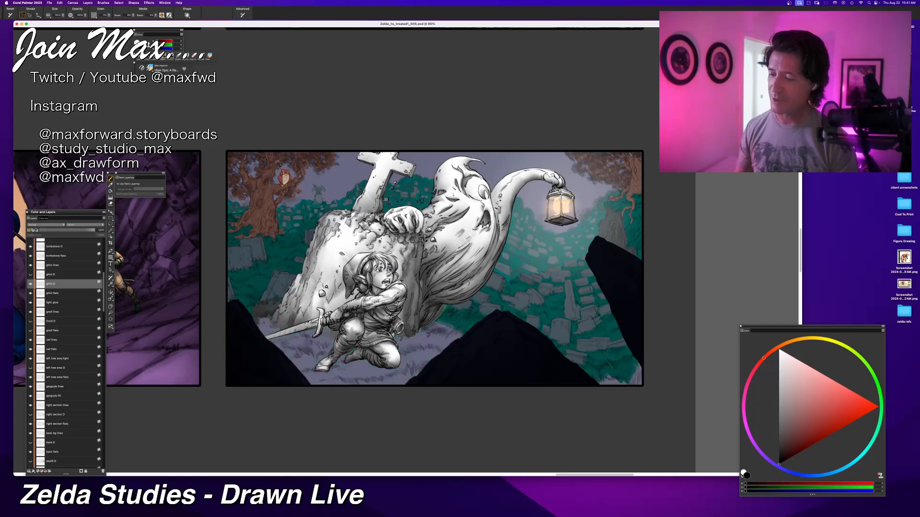
click(44, 331)
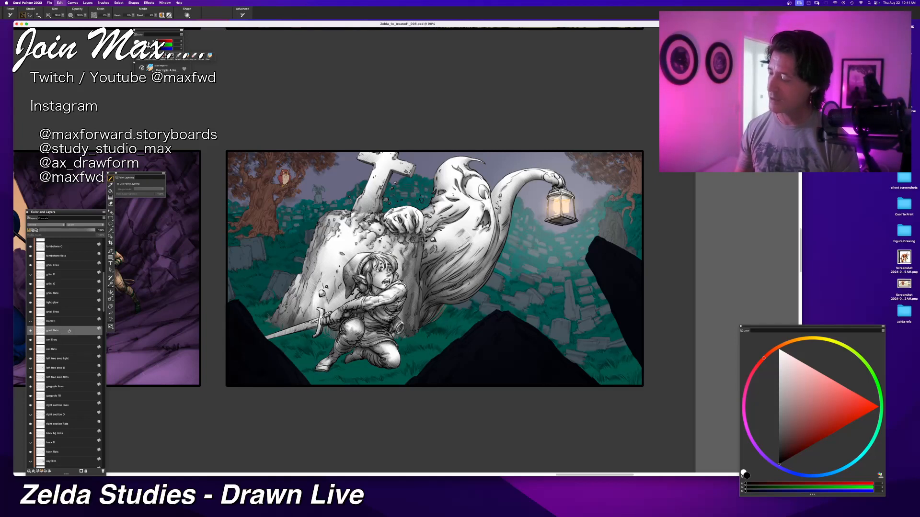
key(super+shift+n)
key(f)
double_click(52, 331)
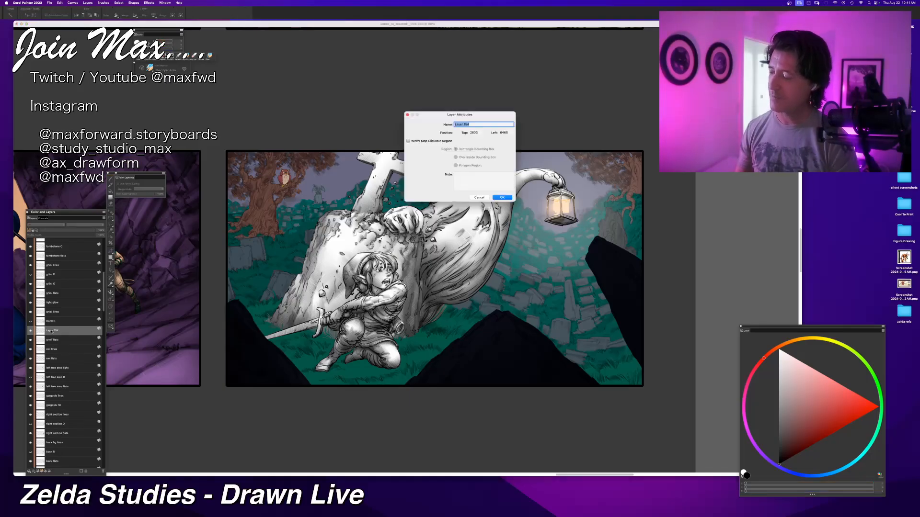
text(gnoll)
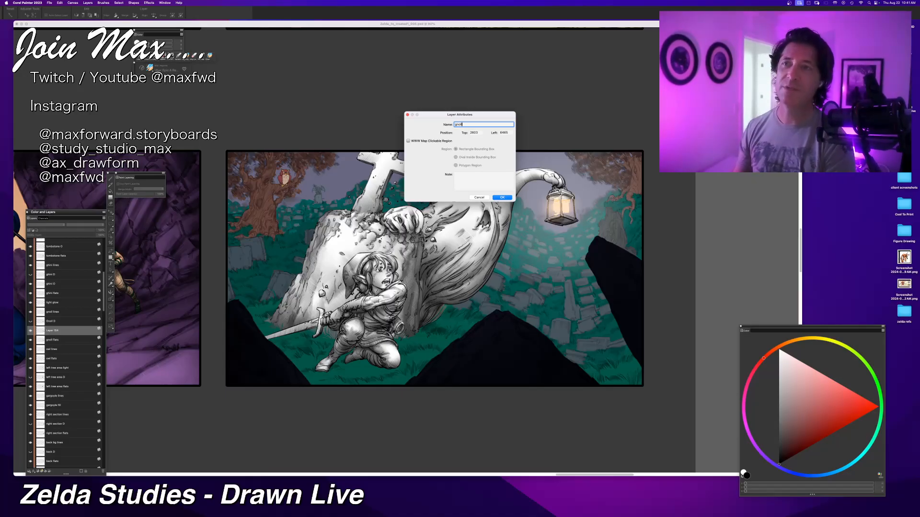
key(Return)
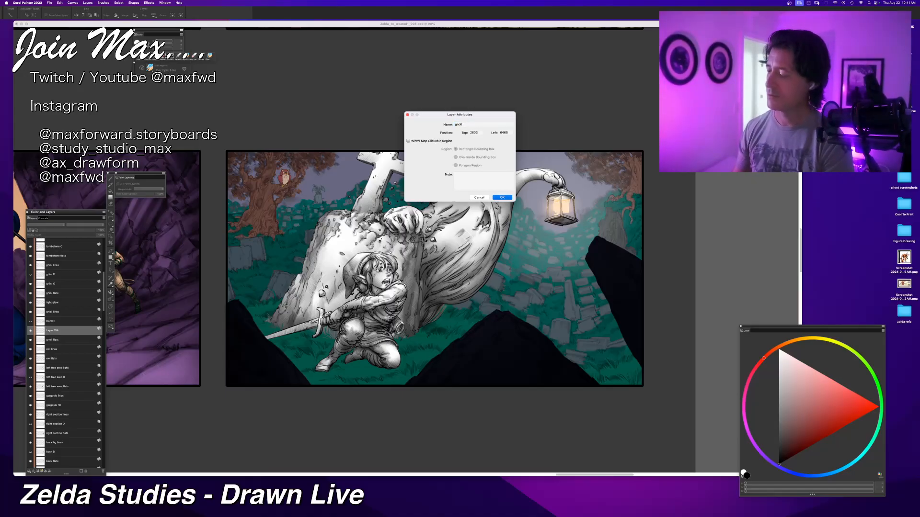
Step: Complete the new ground layer's name and fill the ground area on it with pure white
double_click(53, 333)
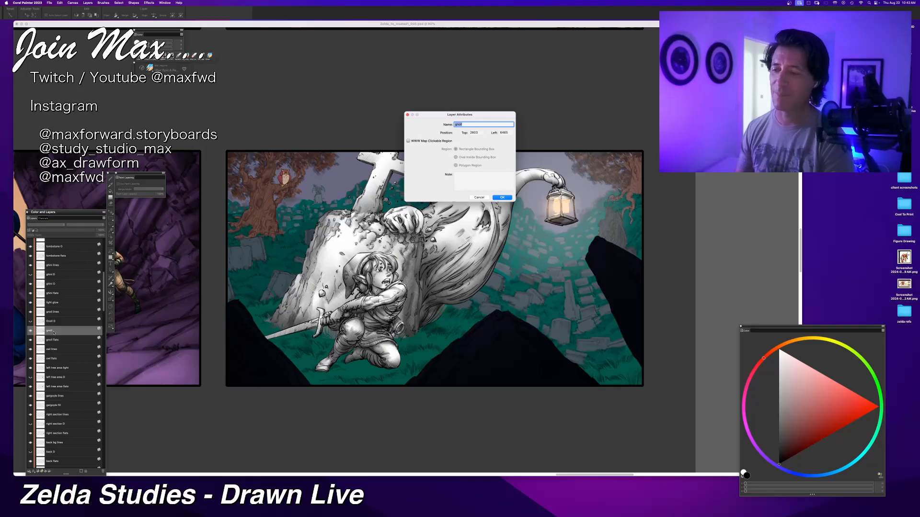
key(Right)
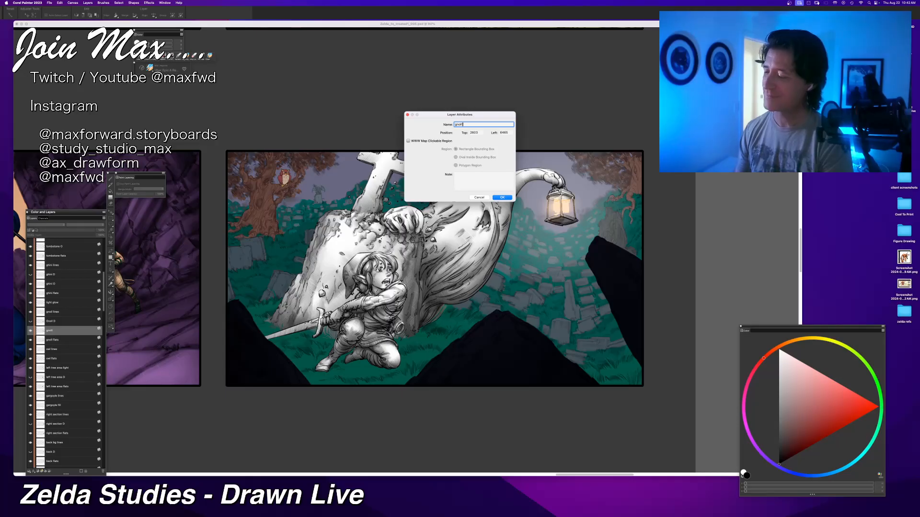
key(Return)
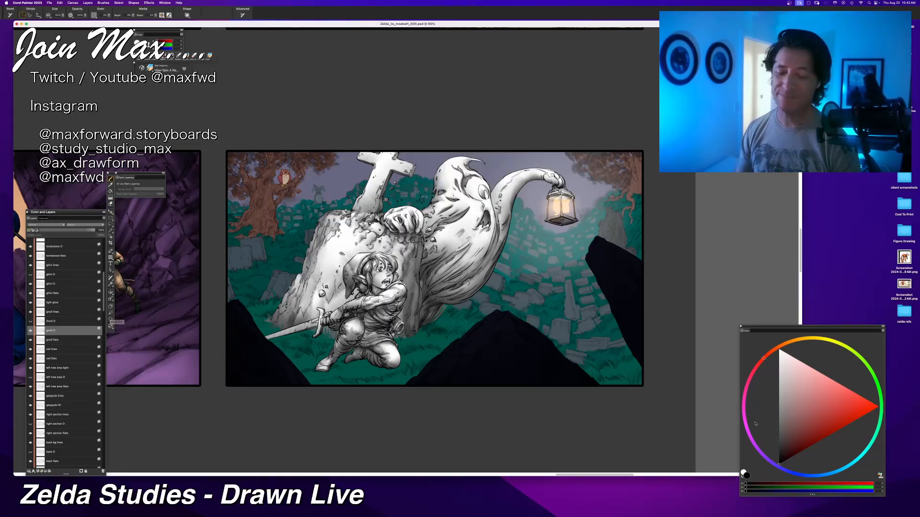
click(779, 350)
key(super+f)
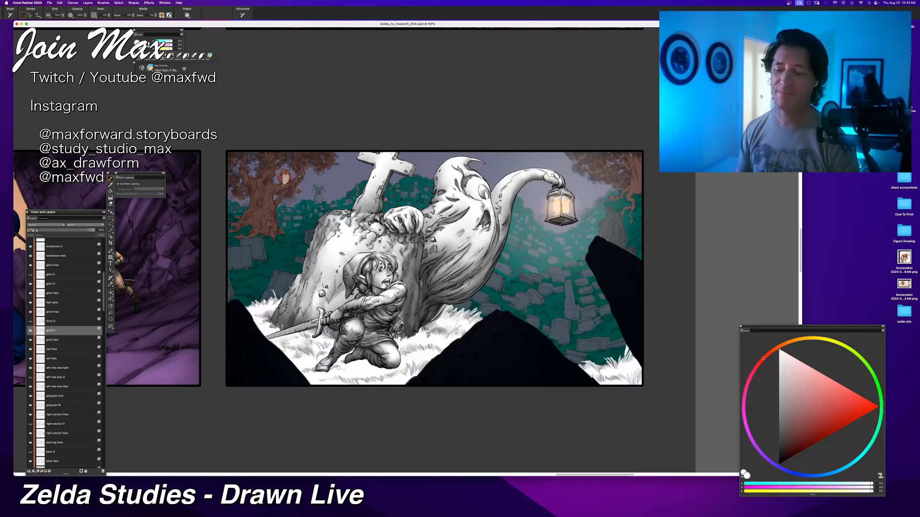
Step: Pick black and shade the white grass between the kneeling hero and the central dark rock, undoing the unwanted strokes
click(30, 331)
click(31, 331)
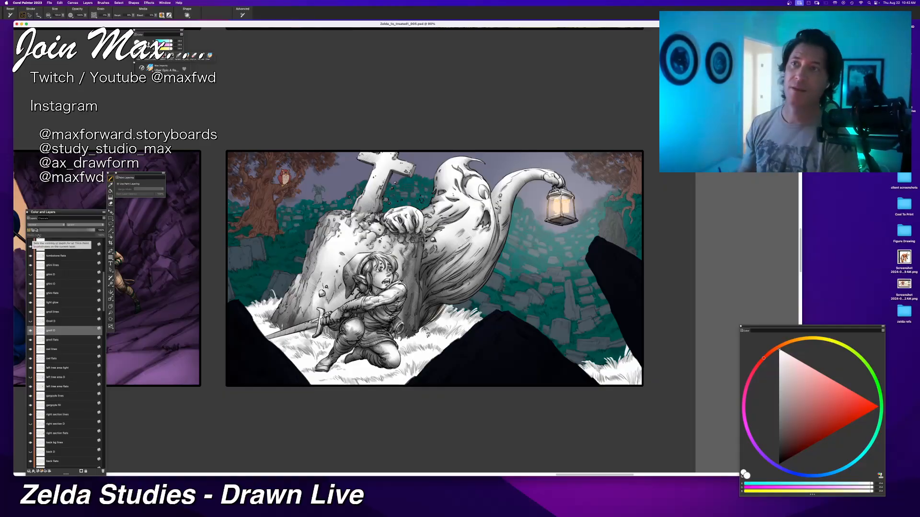
click(779, 464)
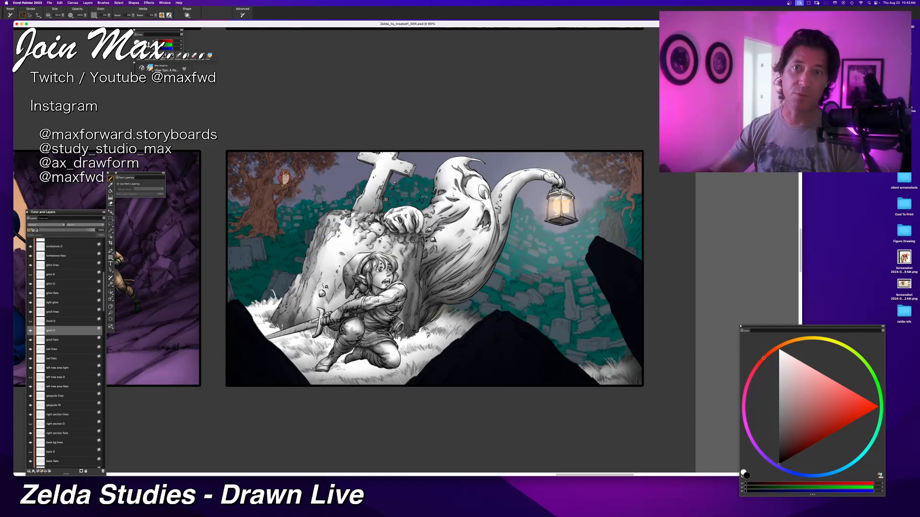
drag(383, 326, 421, 326)
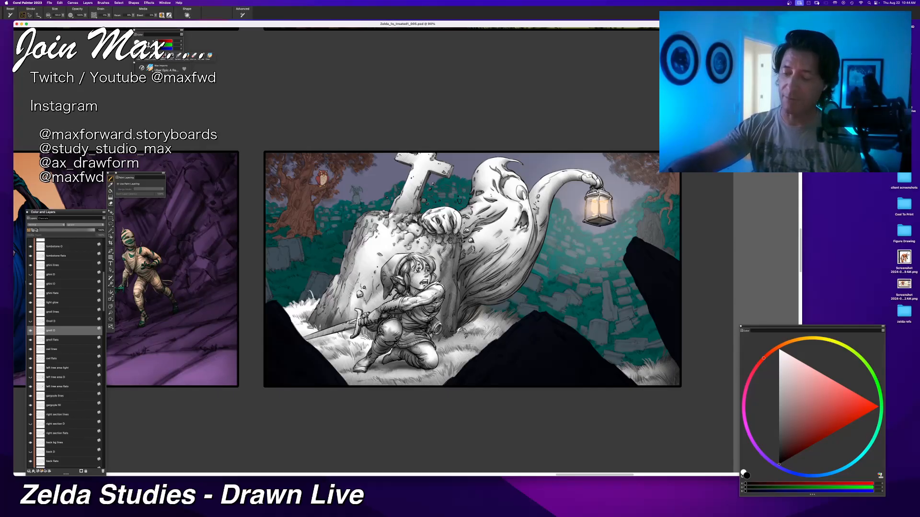
drag(498, 325, 433, 342)
key(super+z)
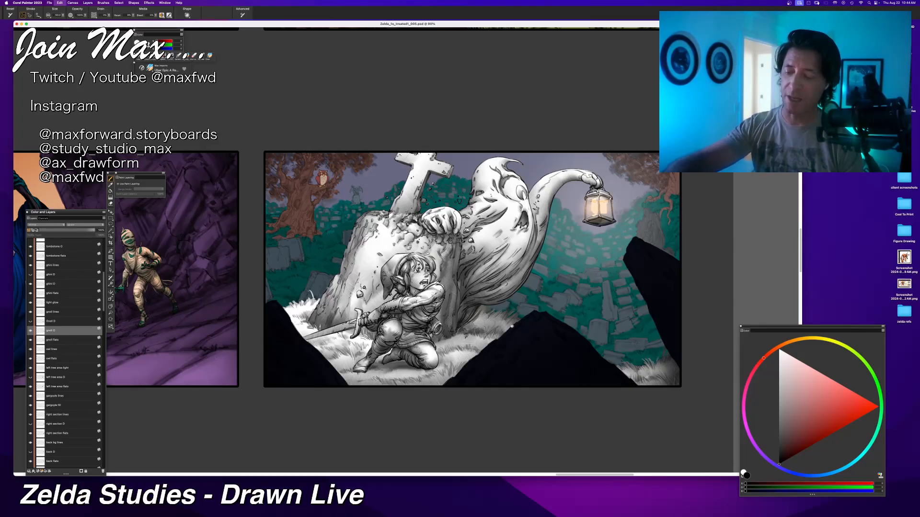
mouse_move(514, 317)
mouse_down()
mouse_move(432, 343)
mouse_move(433, 356)
mouse_up()
key(super+z)
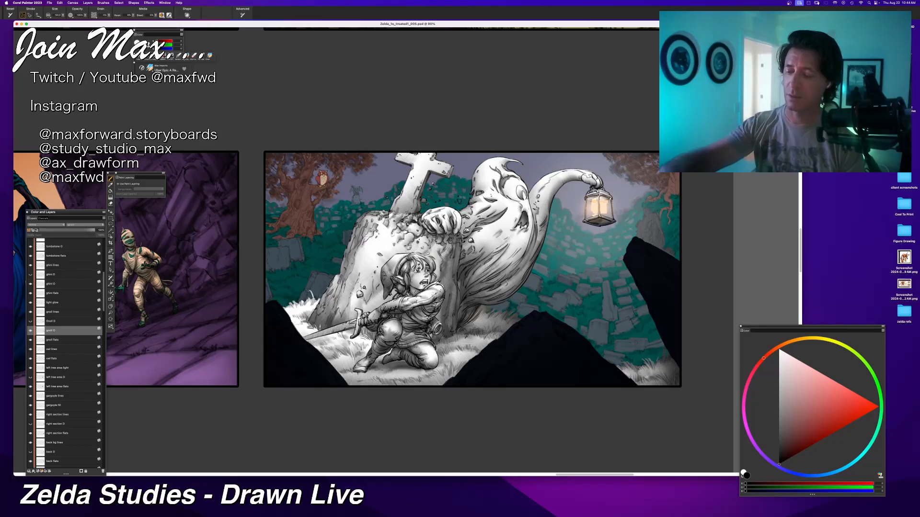
drag(491, 343, 440, 357)
key(super+z)
key(super+z)
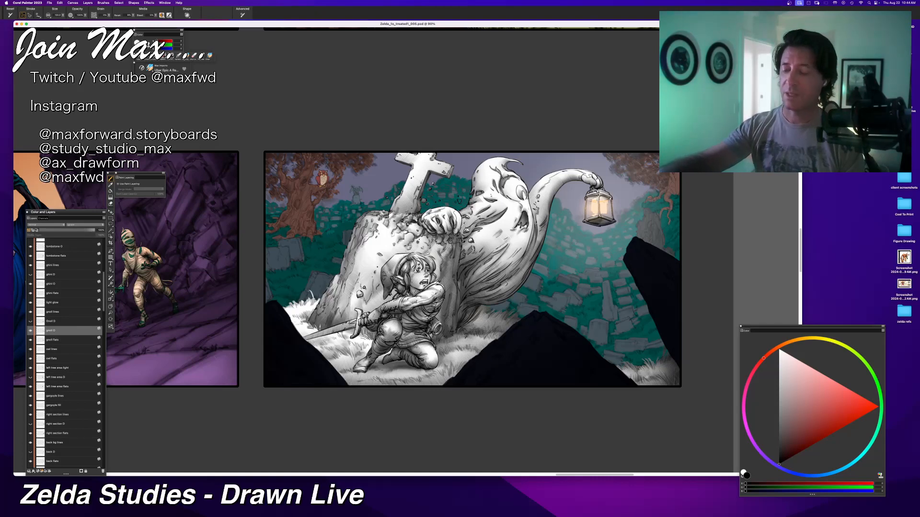
mouse_move(475, 343)
mouse_down()
mouse_move(438, 359)
mouse_move(446, 366)
mouse_move(438, 355)
mouse_move(438, 366)
mouse_up()
key(super+z)
key(super+z)
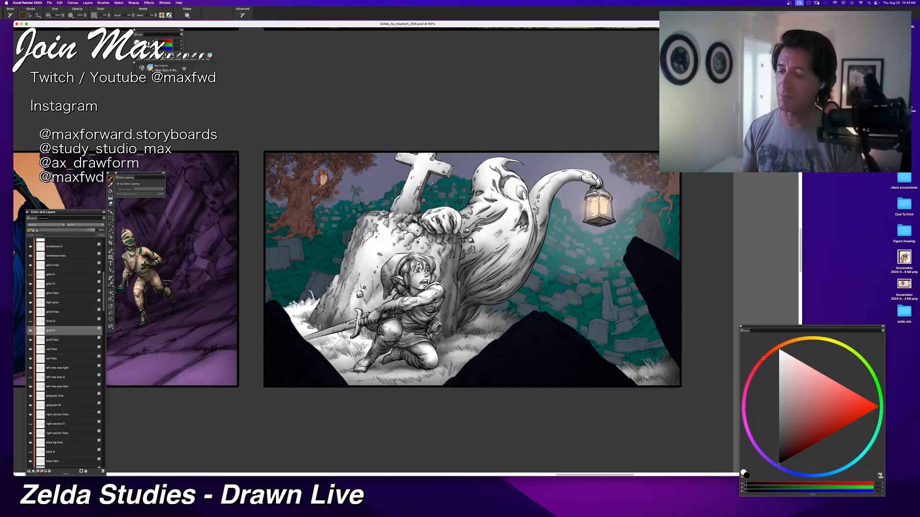
Step: Try shading strokes on the grass beneath the sword and along the tombstone's outer base, undoing each one
drag(336, 336, 390, 356)
key(super+z)
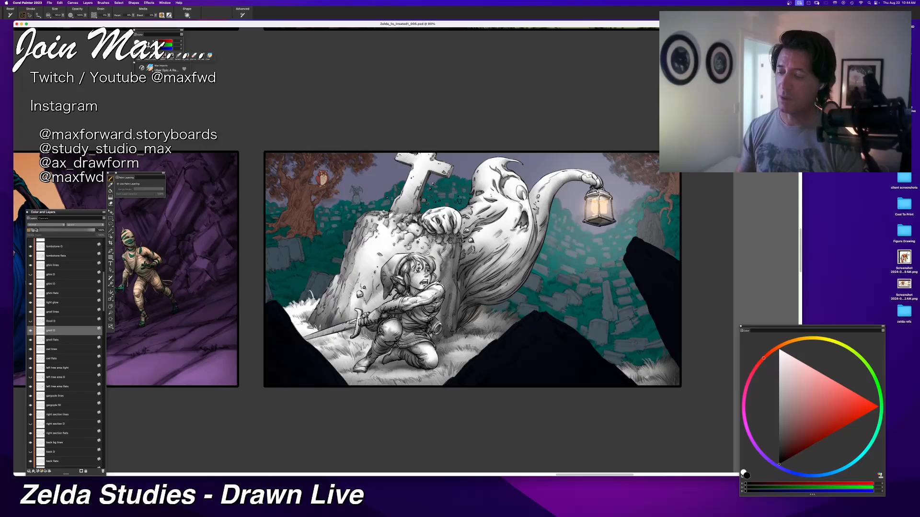
mouse_move(303, 332)
mouse_down()
mouse_move(334, 338)
mouse_move(307, 326)
mouse_move(316, 331)
mouse_move(316, 297)
mouse_up()
key(super+z)
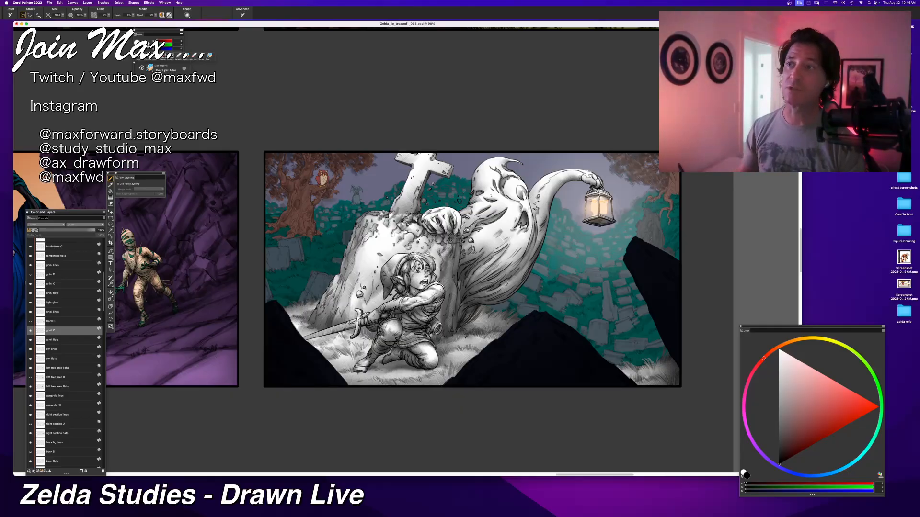
mouse_move(290, 317)
mouse_down()
mouse_move(339, 358)
mouse_move(309, 336)
mouse_move(362, 352)
mouse_up()
key(super+z)
key(super+z)
Step: Shade the grass beneath the sword and beside the dark rock behind the blade, undoing the unwanted strokes
drag(312, 337, 370, 355)
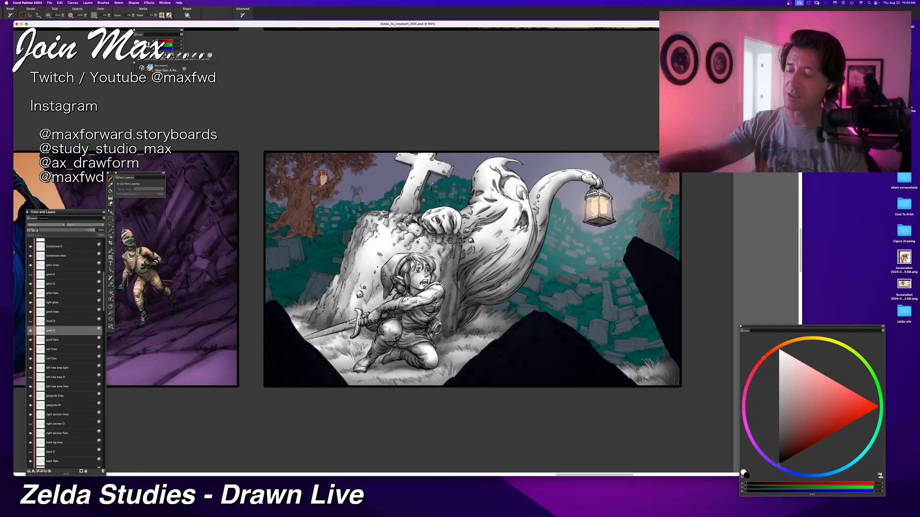
drag(315, 338, 372, 357)
mouse_move(289, 265)
mouse_down()
mouse_move(273, 311)
mouse_move(370, 357)
mouse_up()
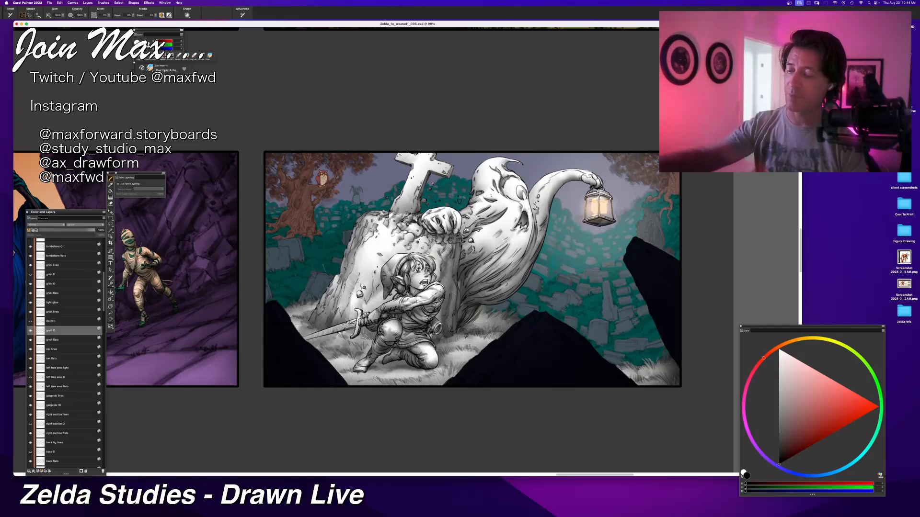
key(super+z)
drag(309, 336, 369, 358)
drag(301, 285, 301, 292)
mouse_move(308, 325)
mouse_down()
mouse_move(316, 335)
mouse_move(306, 337)
mouse_up()
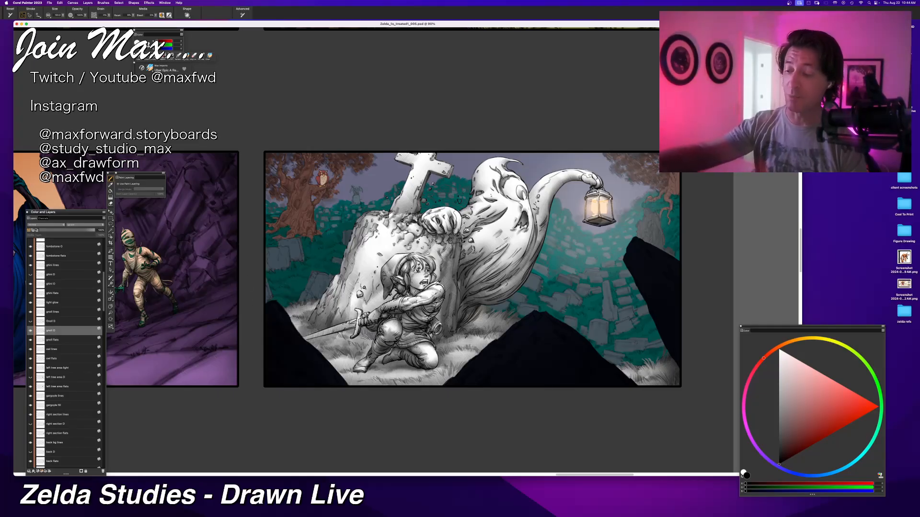
key(super+z)
drag(285, 298, 317, 313)
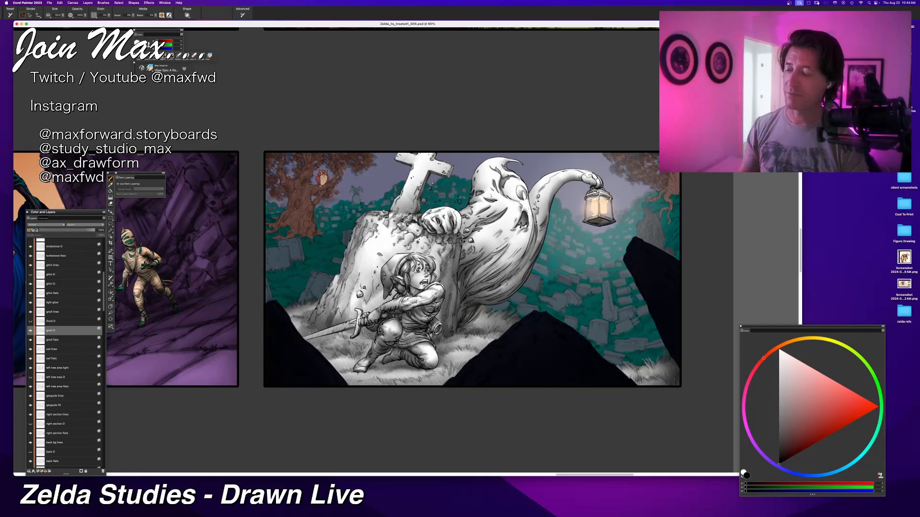
Step: Darken the foreground grass below the hero between the two dark rocks and save the illustration file
drag(328, 359, 414, 385)
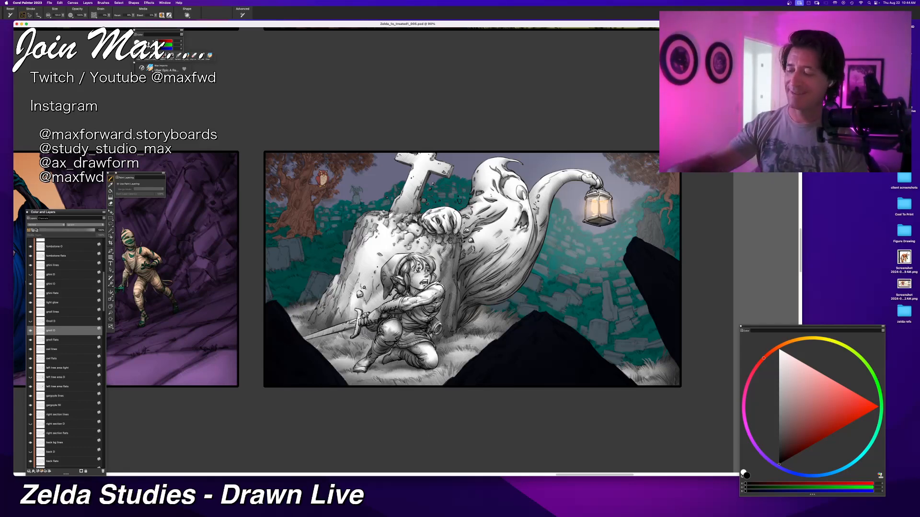
mouse_move(307, 341)
mouse_down()
mouse_move(319, 385)
mouse_move(450, 386)
mouse_up()
drag(482, 347, 429, 381)
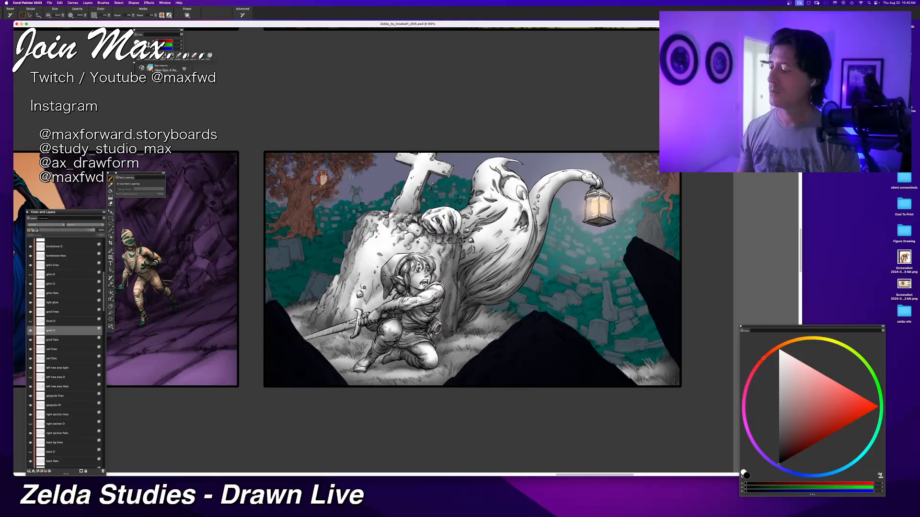
key(super+s)
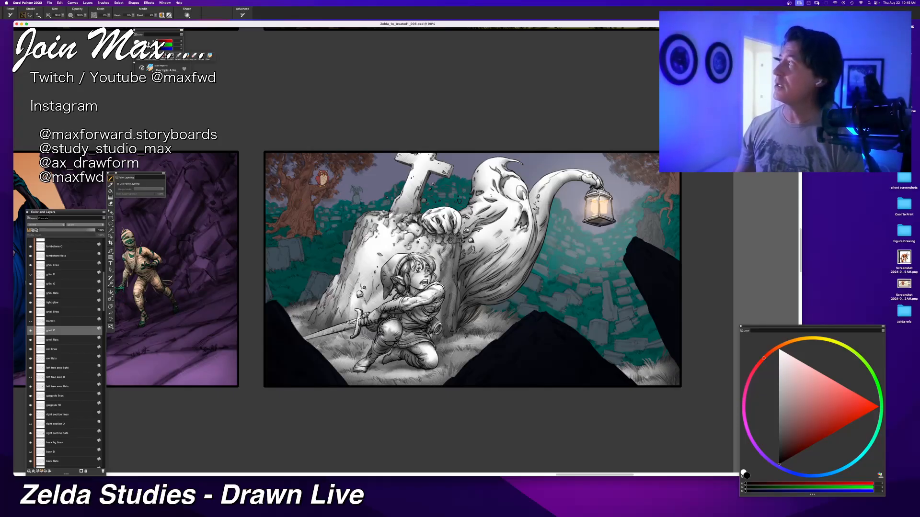
Step: Examine the shaded graveyard illustration without the palettes and at several magnifications
key(Tab)
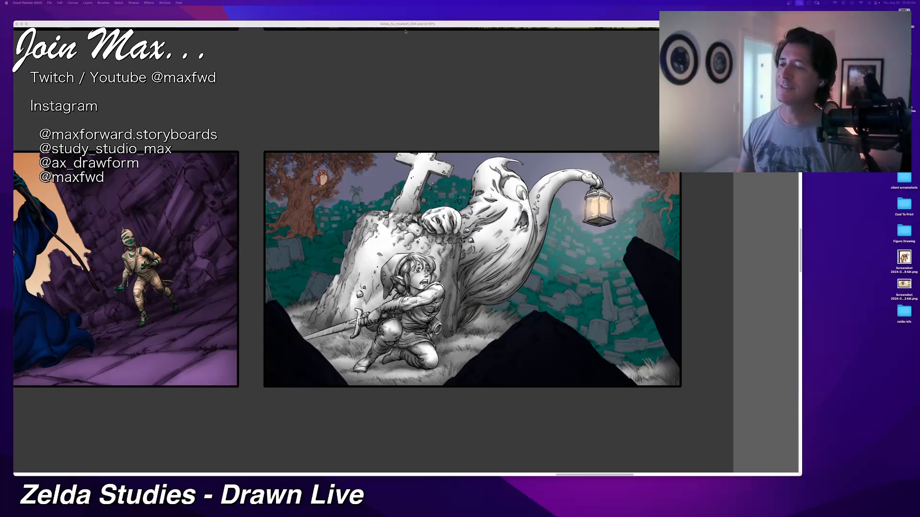
key(Tab)
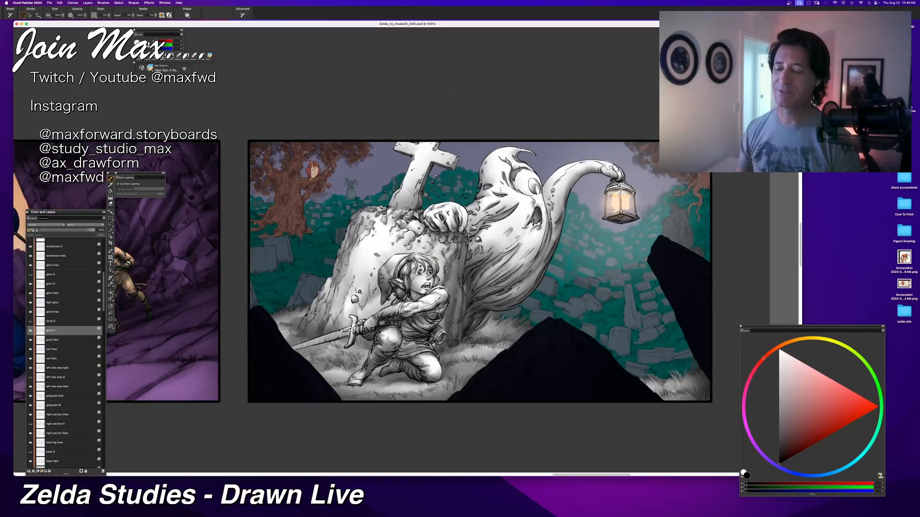
key(super+minus)
key(super+equal)
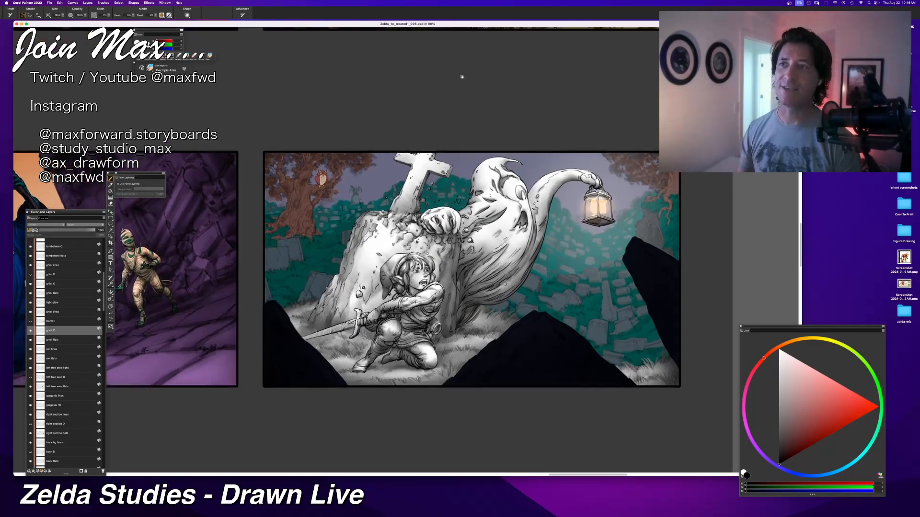
drag(465, 76, 434, 77)
key(super+equal)
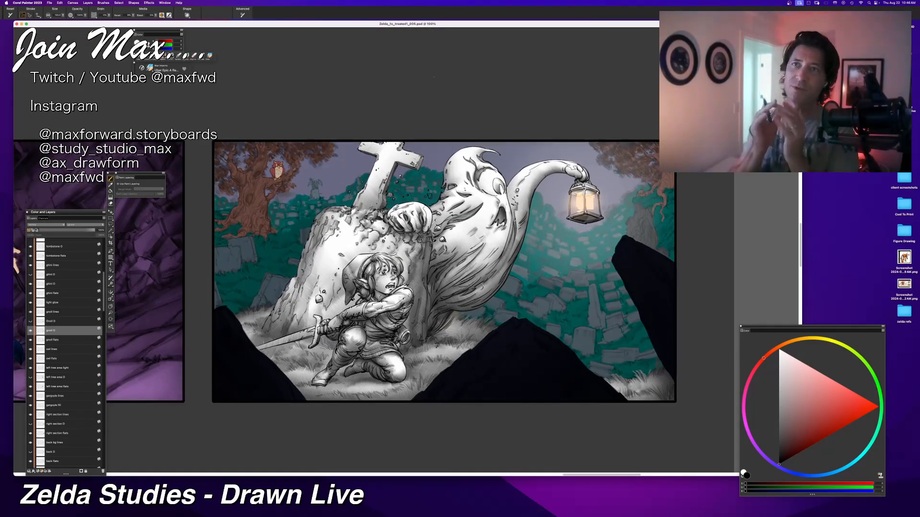
key(super+equal)
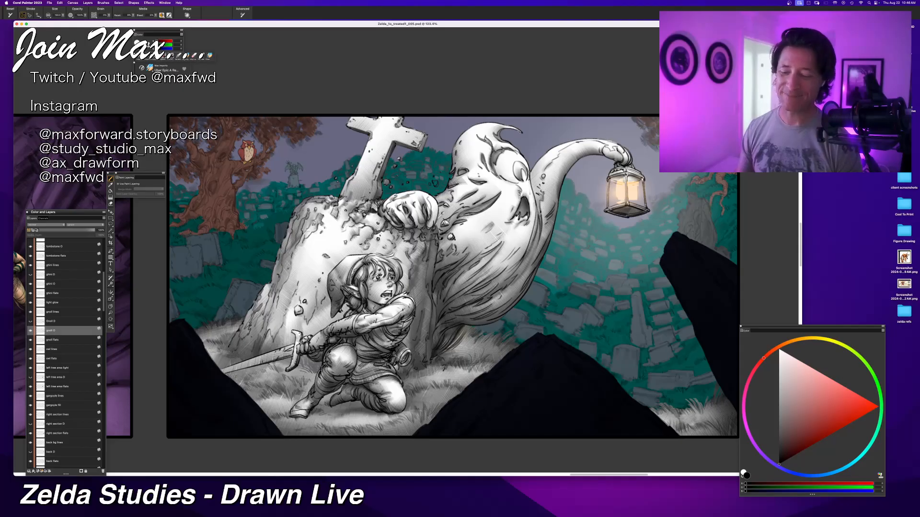
key(super+minus)
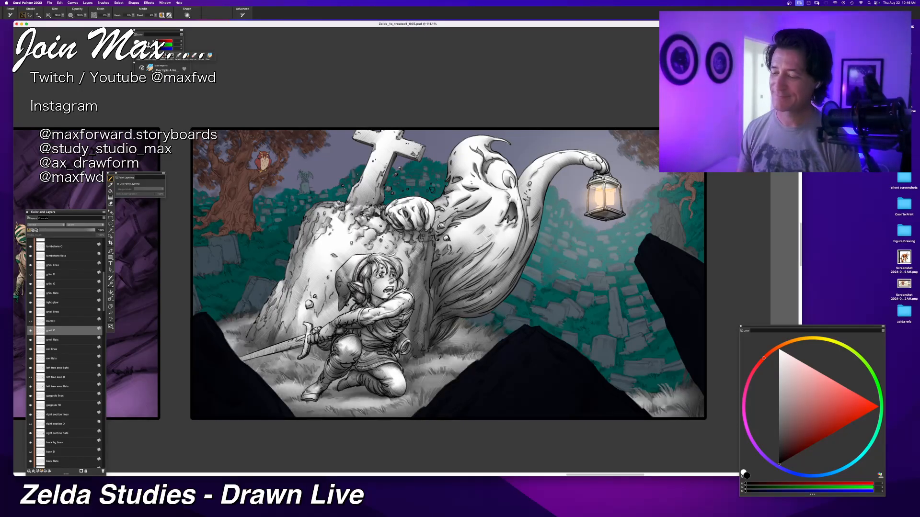
Step: Select the owl flats layer and add a new layer directly above it
click(31, 360)
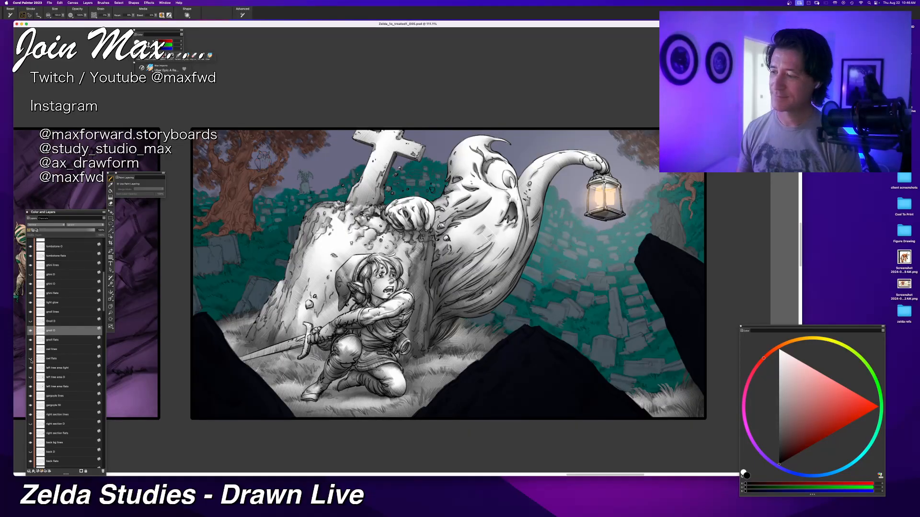
click(31, 360)
click(49, 361)
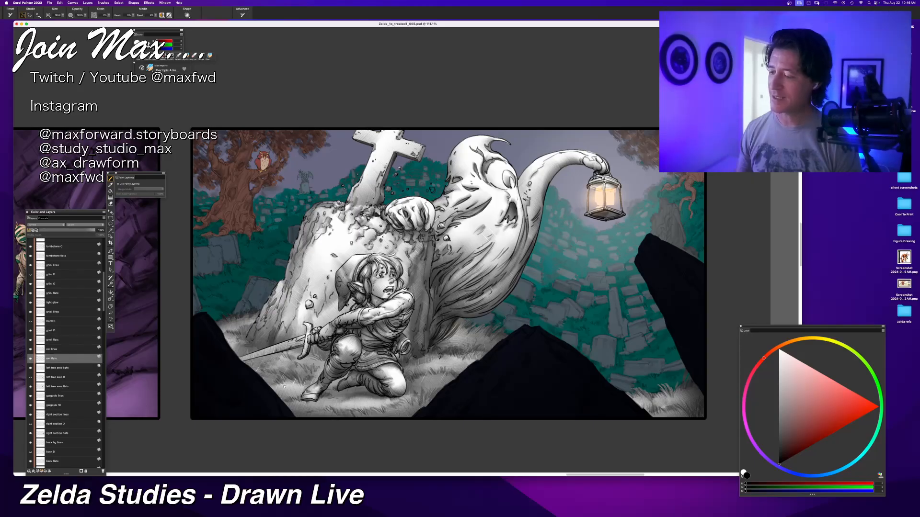
drag(262, 163, 455, 316)
key(super+=)
key(super+=)
drag(484, 433, 383, 316)
key(super+=)
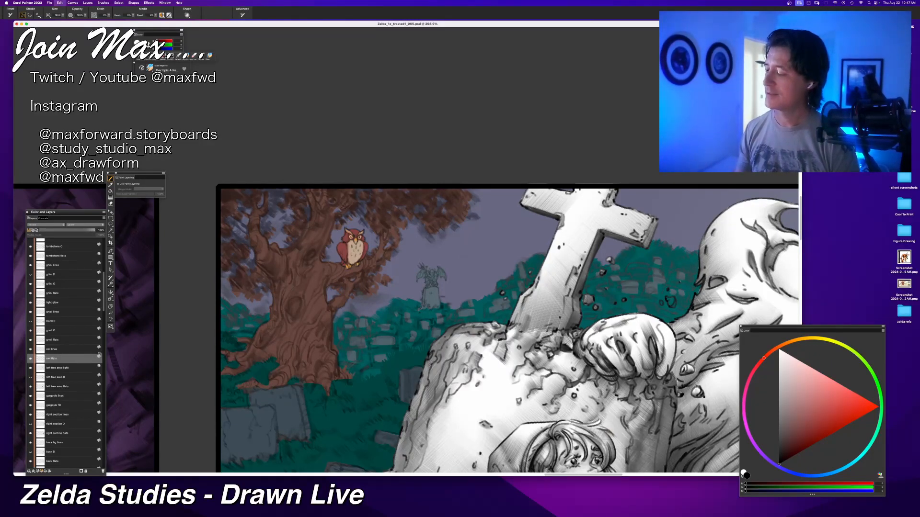
key(super+shift+n)
key(f)
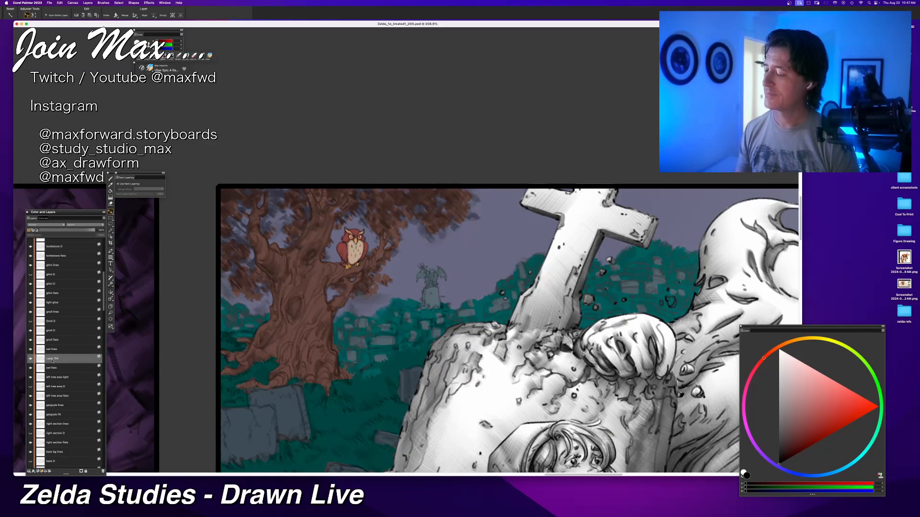
Step: Name the new layer "owl O"
double_click(57, 359)
text(o)
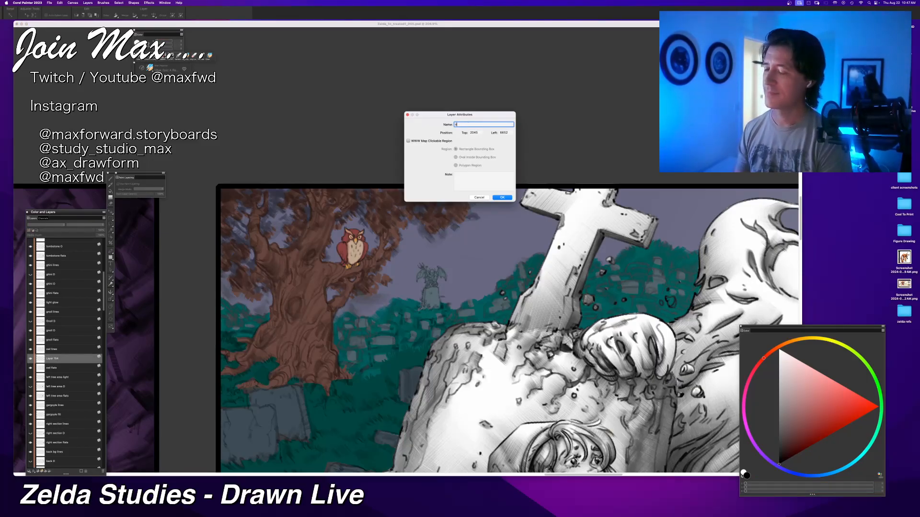
text(wl)
key(BackSpace)
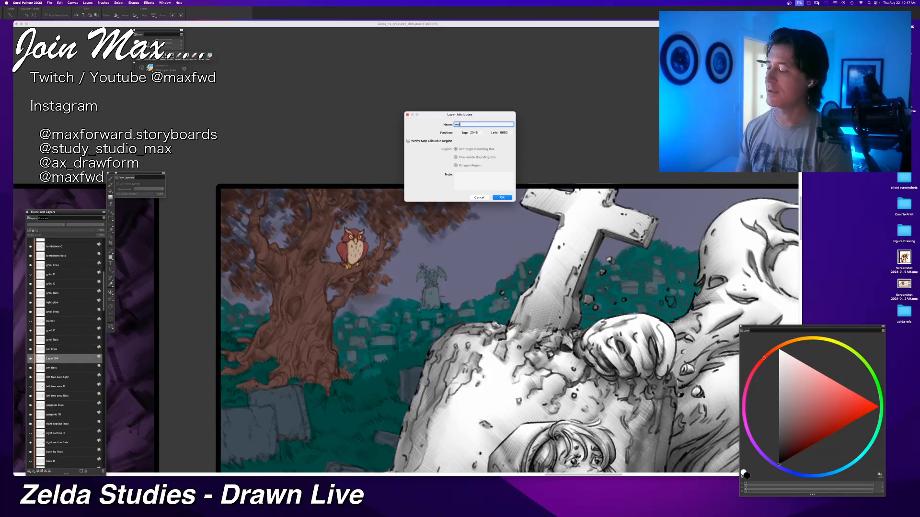
text(l)
key(Return)
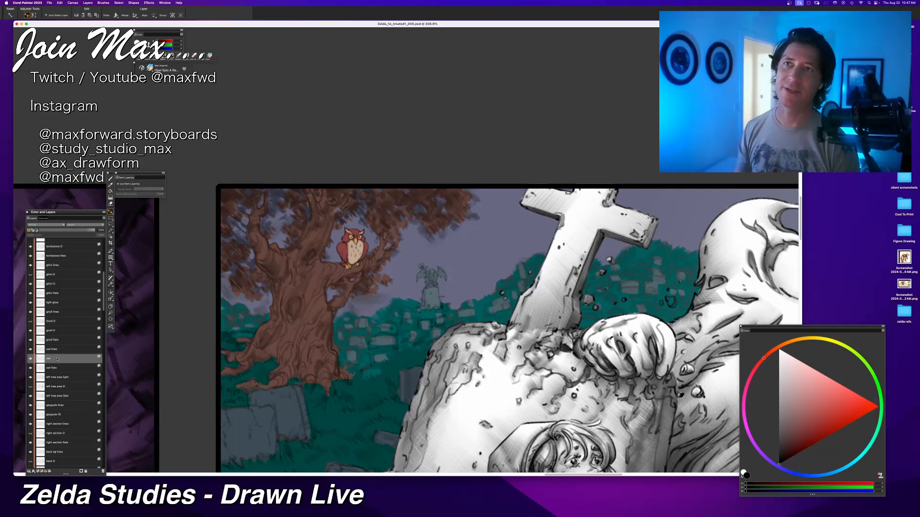
double_click(47, 359)
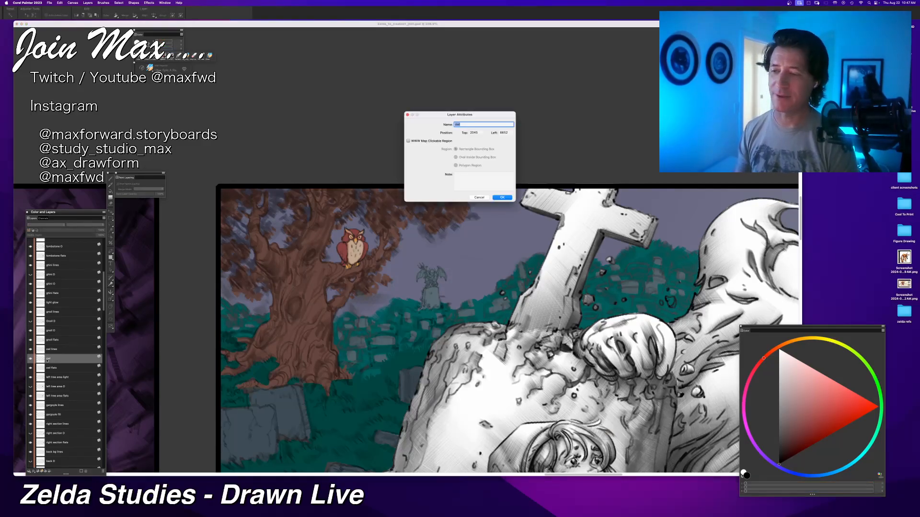
click(458, 124)
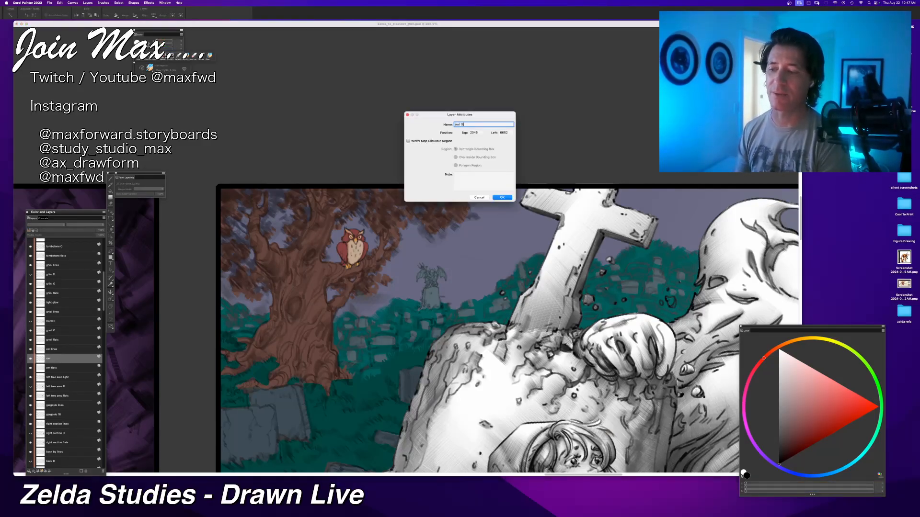
text(O)
key(Return)
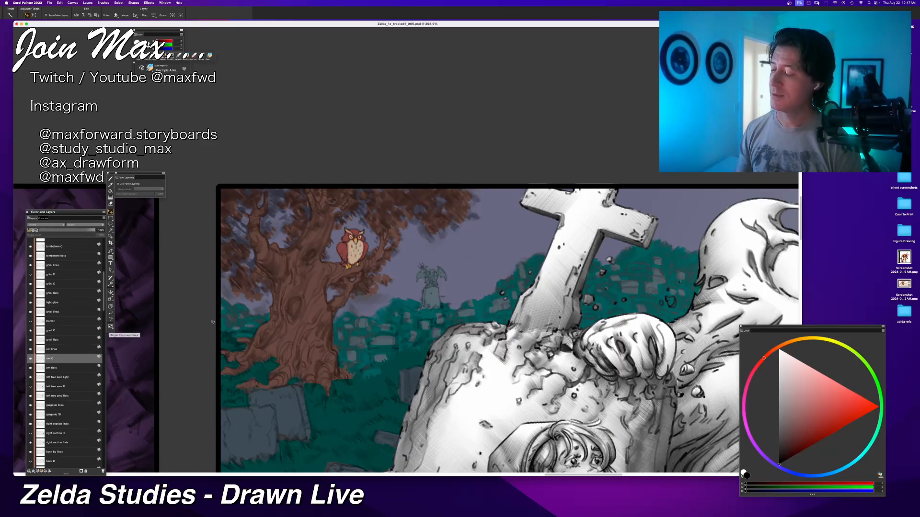
Step: Fill the owl silhouette on the owl O layer with the current colour set to white
drag(779, 383, 778, 350)
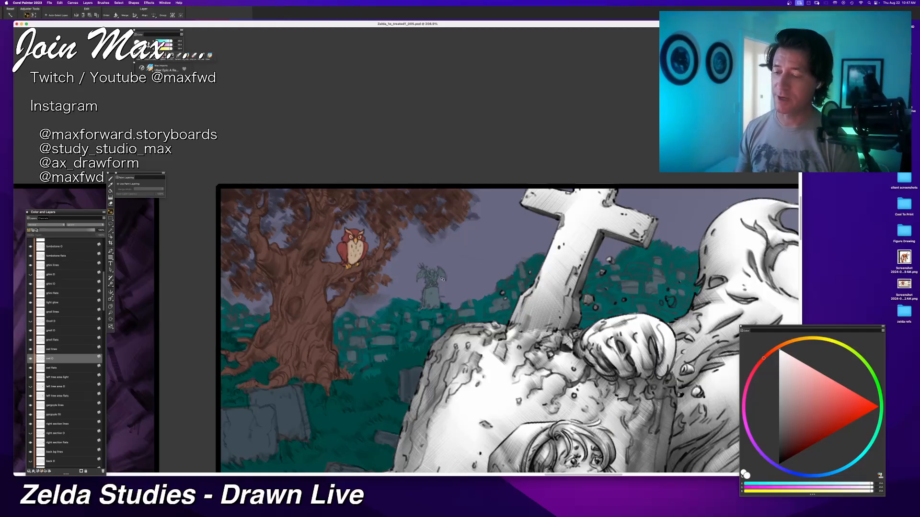
scroll(443, 279, down, 2)
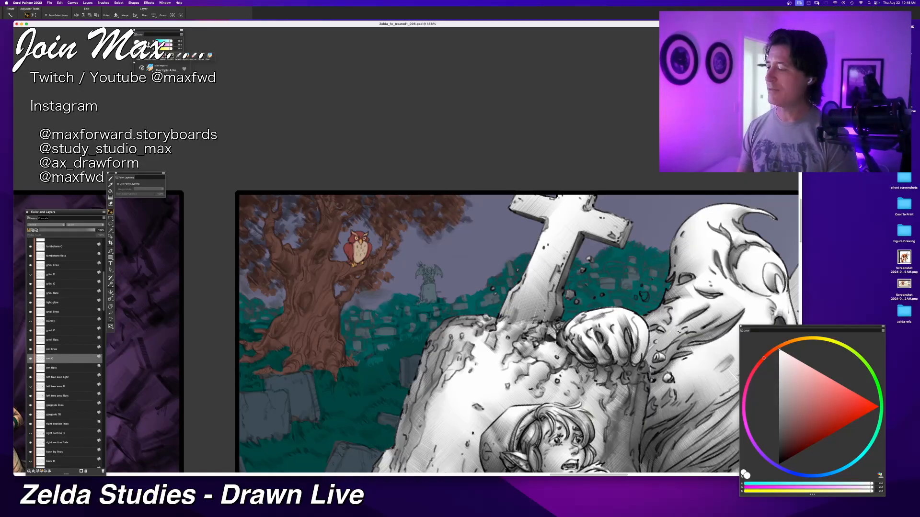
key(super+f)
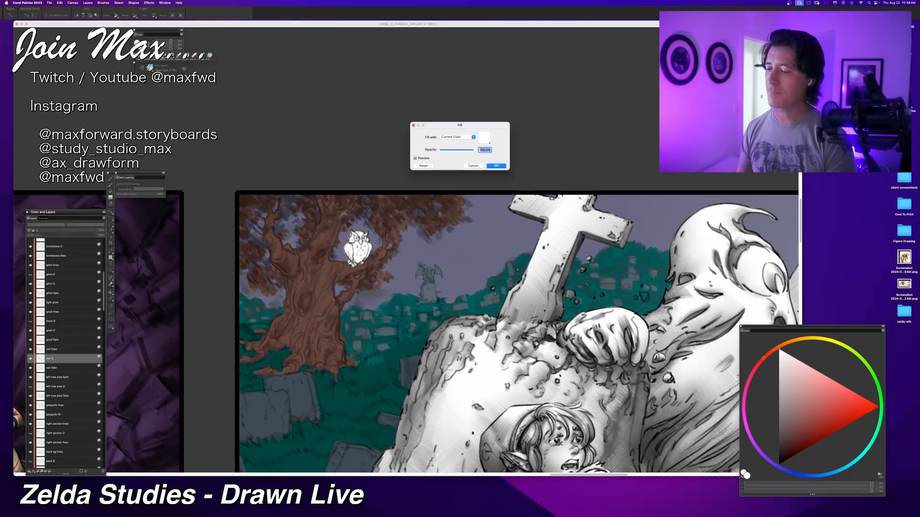
key(Return)
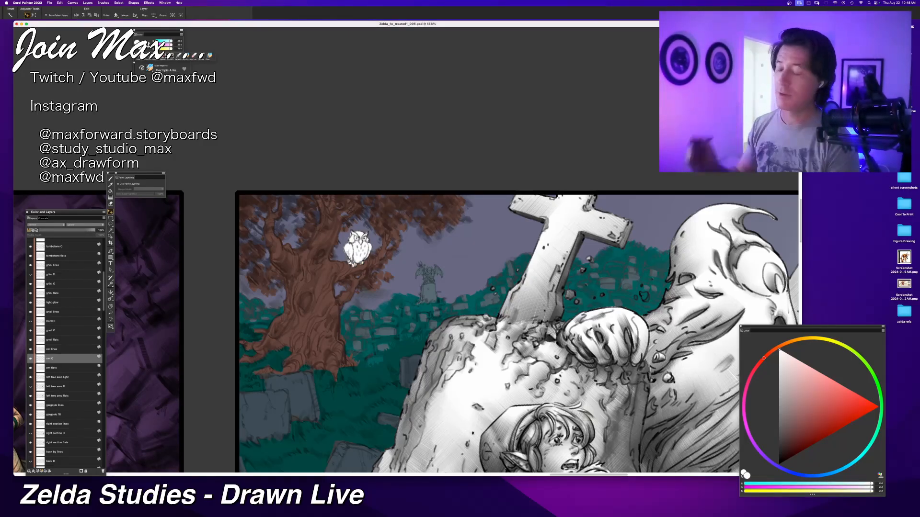
Step: Hide and show the owl O layer to compare the white owl base with the coloured flats
key(b)
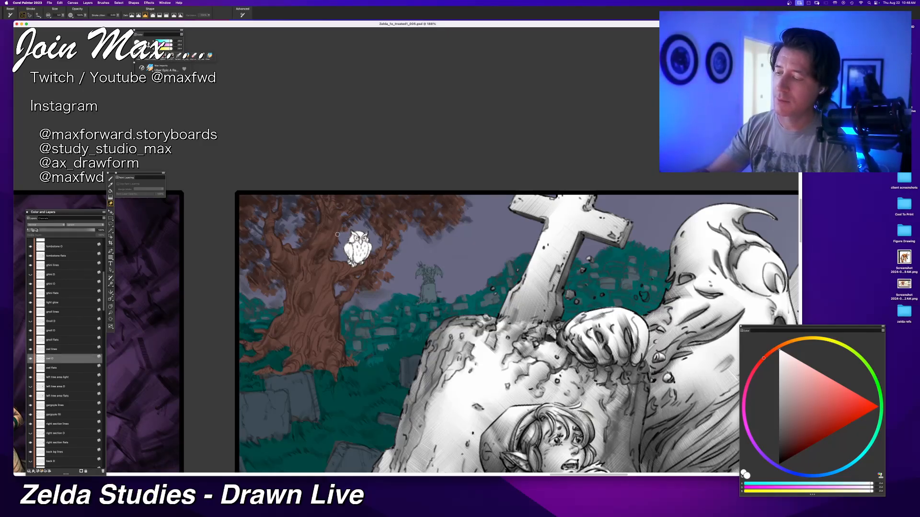
key(super+z)
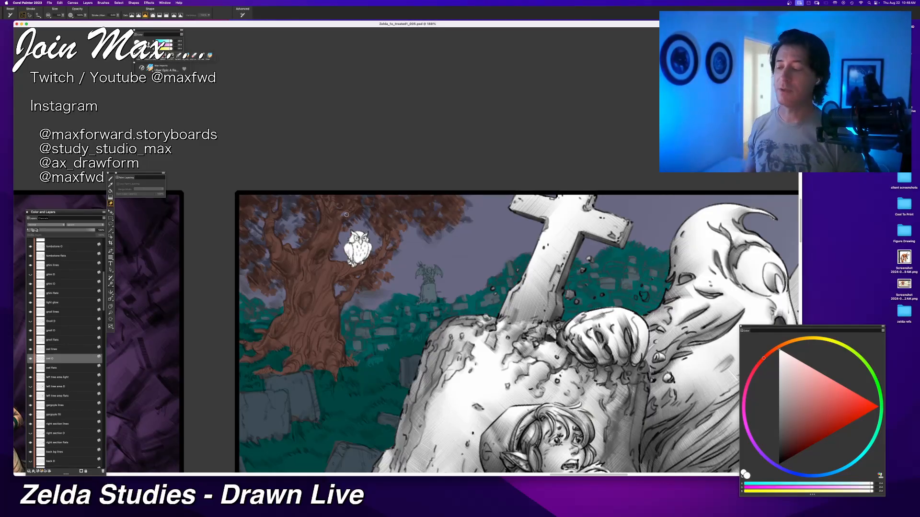
scroll(347, 215, down, 3)
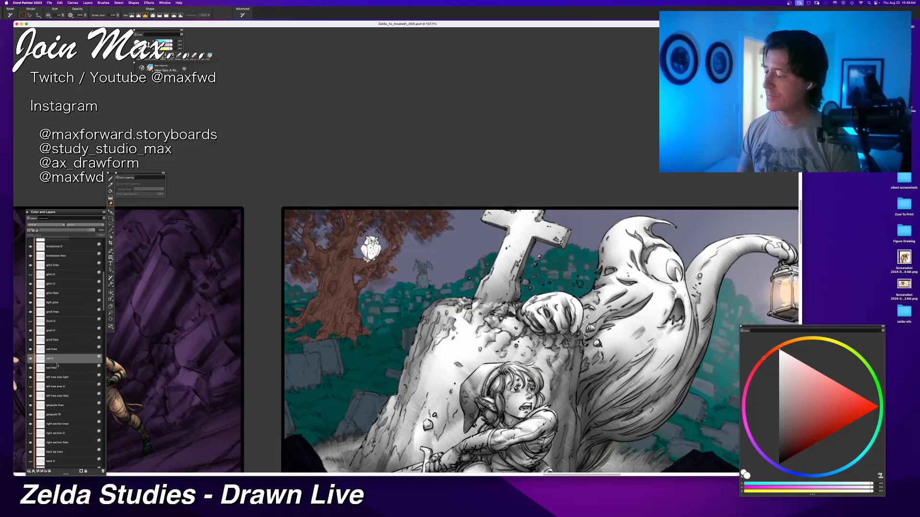
click(30, 359)
click(30, 359)
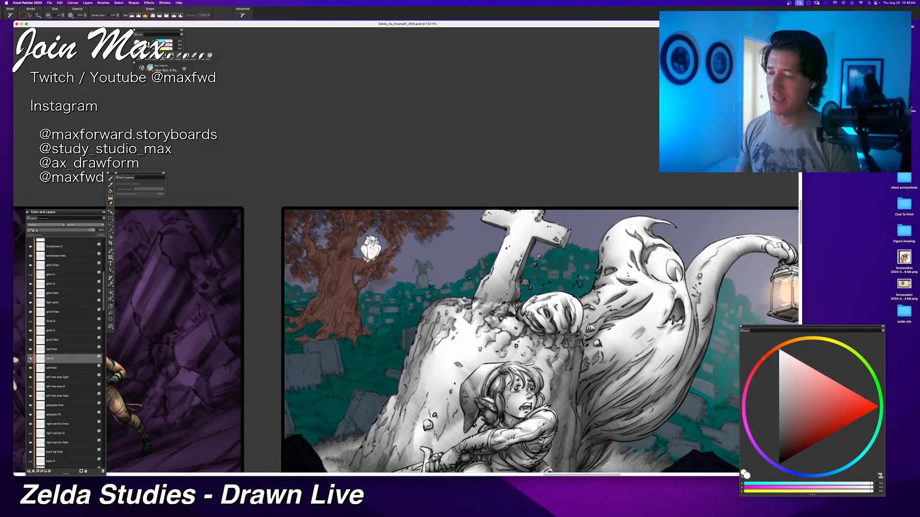
scroll(335, 354, up, 10)
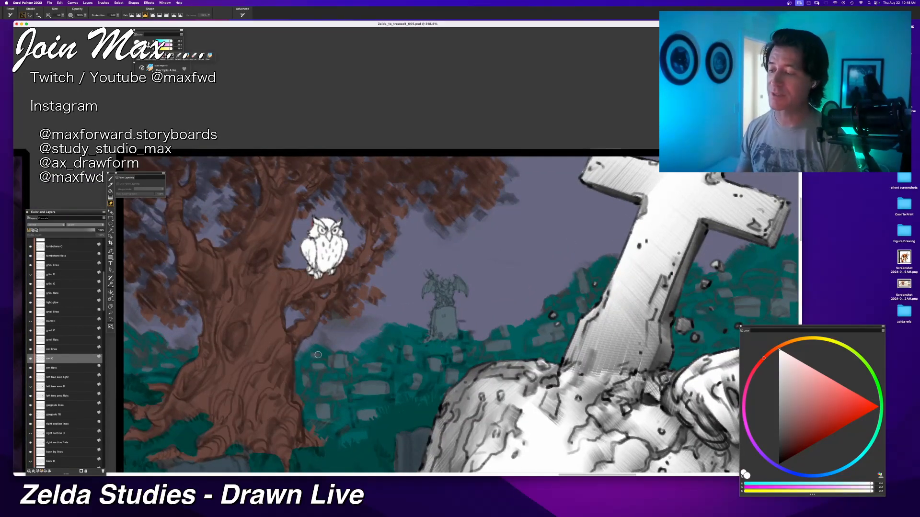
Step: Set the composite method of the owl O layer to Default
key(b)
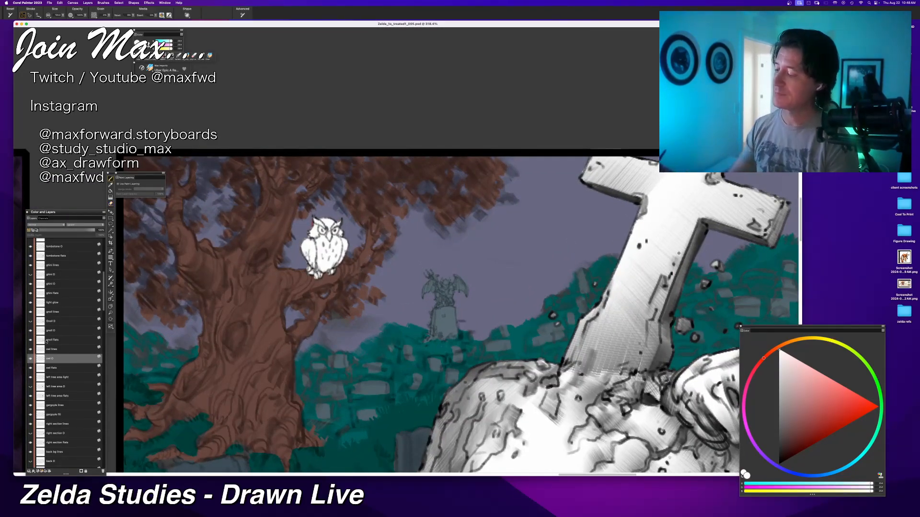
click(34, 227)
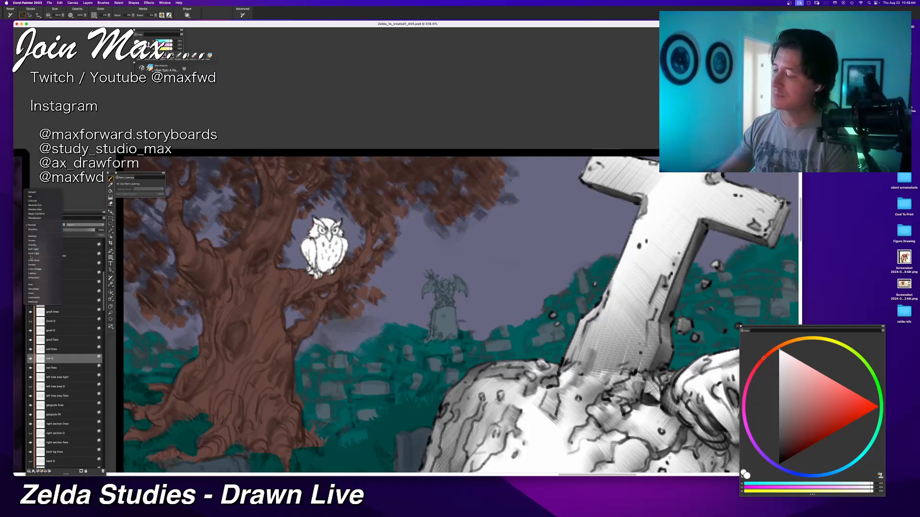
click(34, 193)
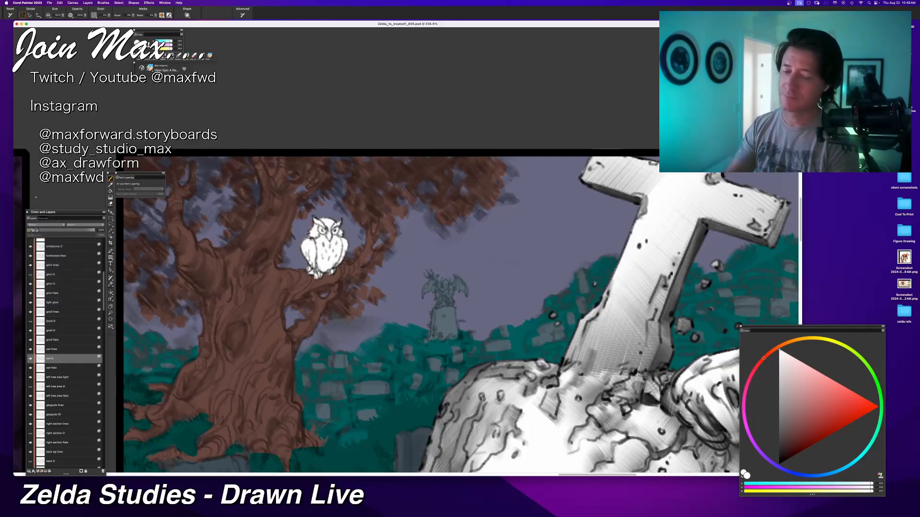
Step: Shade the owl's wings and lower body on the white base with soft black brush strokes
drag(788, 438, 720, 516)
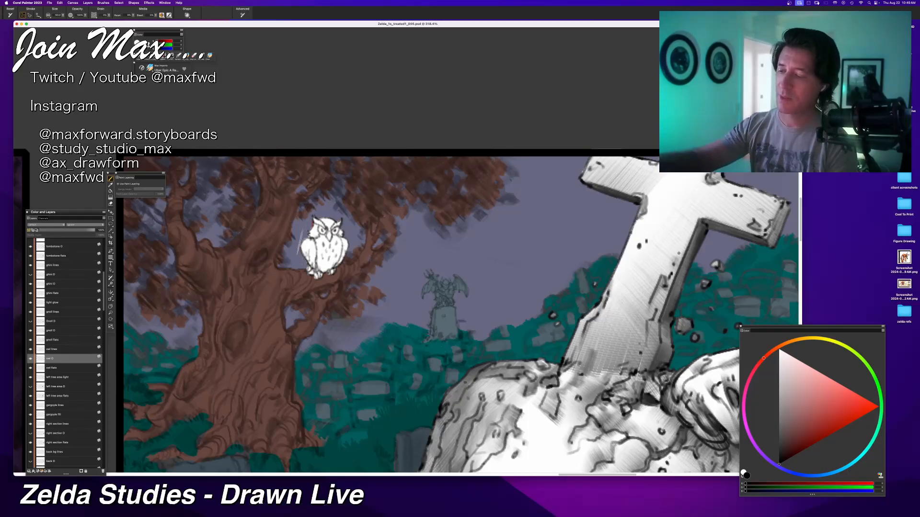
mouse_move(303, 245)
mouse_down()
mouse_move(322, 268)
mouse_move(339, 268)
mouse_move(319, 275)
mouse_up()
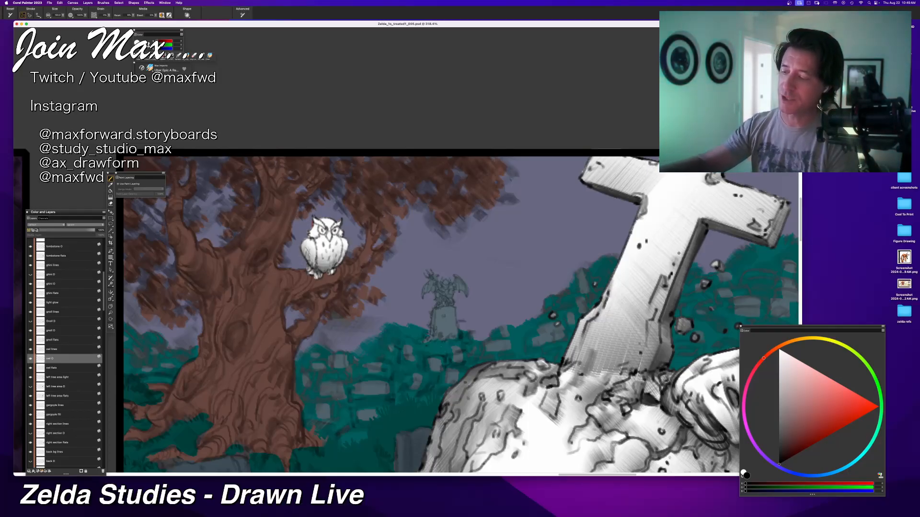
mouse_move(308, 242)
mouse_down()
mouse_move(317, 267)
mouse_move(335, 270)
mouse_up()
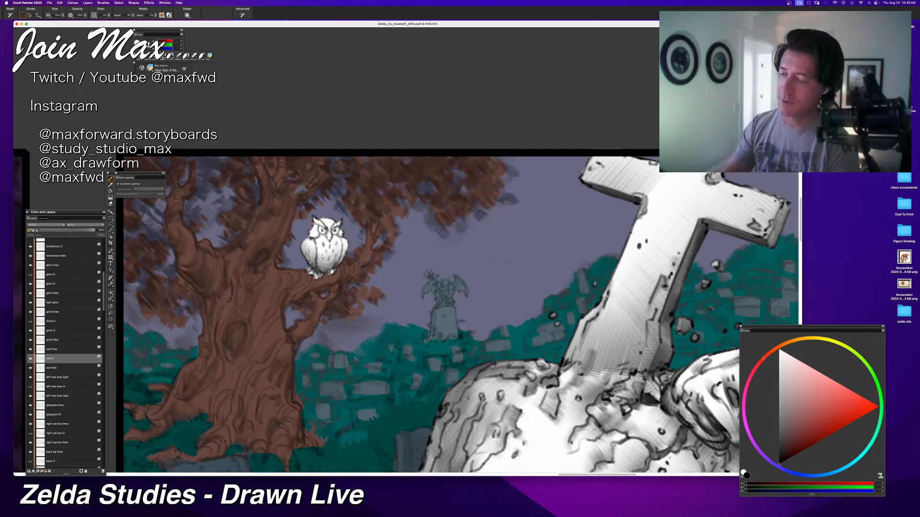
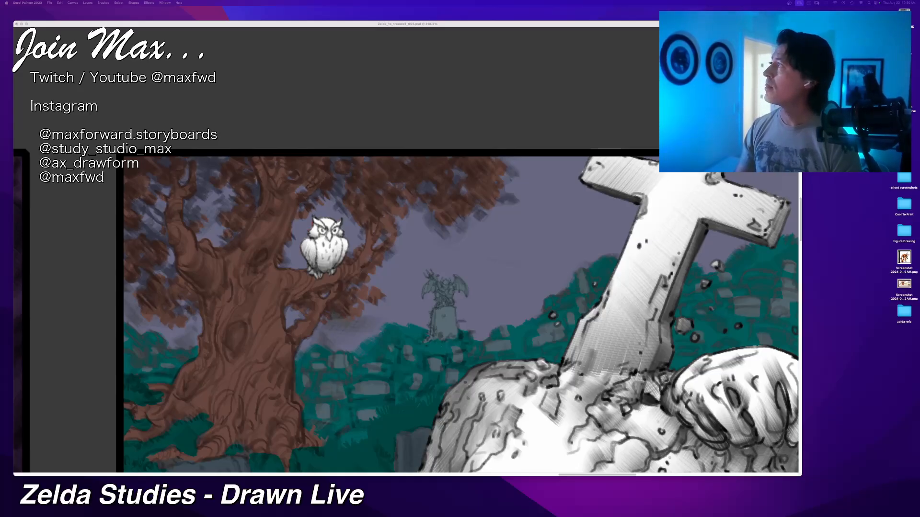
Step: Switch to Chrome, enlarge its window to play the Airbnb - Paris video, pause it, and move the window off the painting
drag(405, 1, 286, 82)
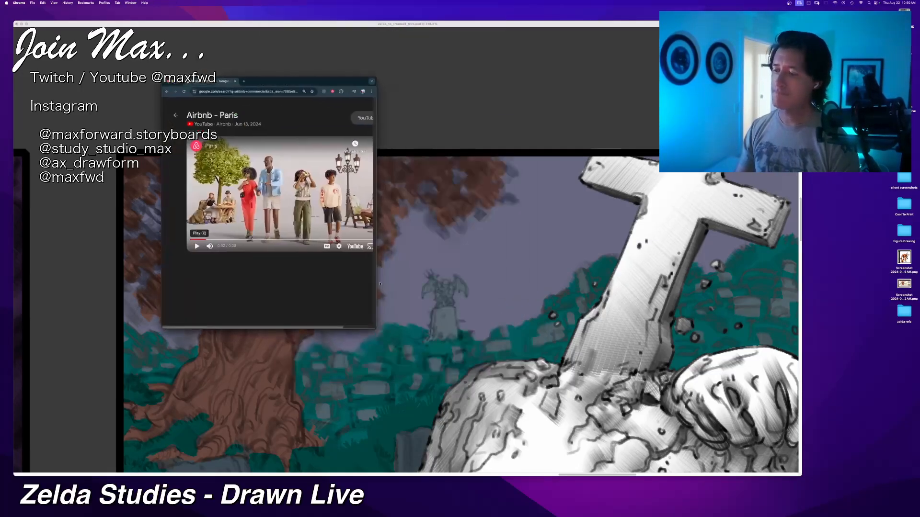
drag(375, 326, 542, 340)
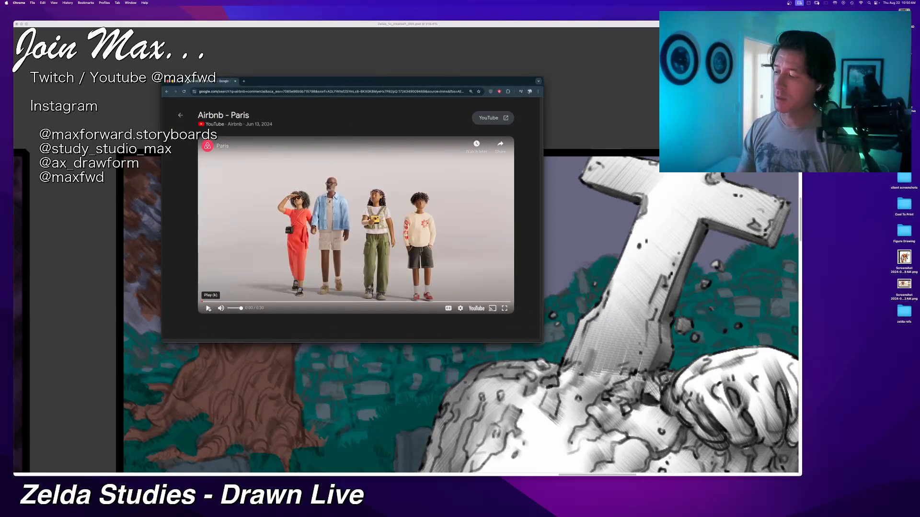
click(208, 309)
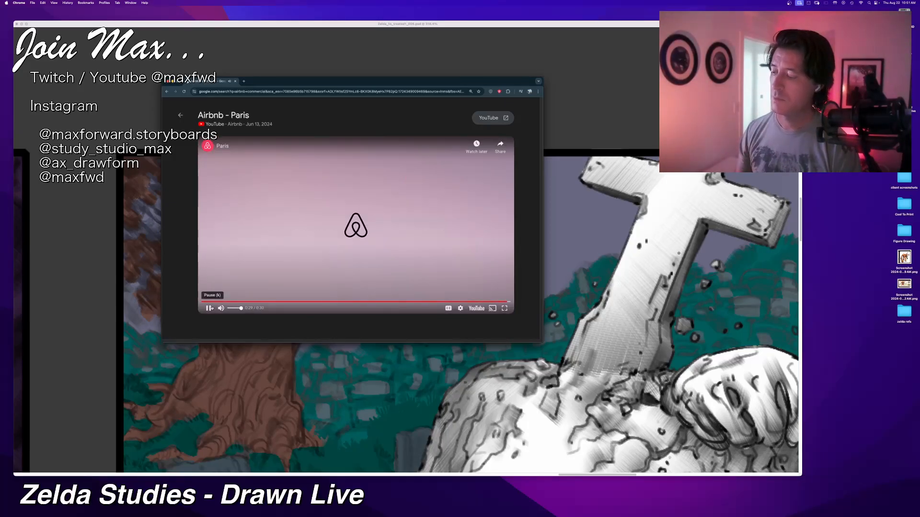
click(210, 308)
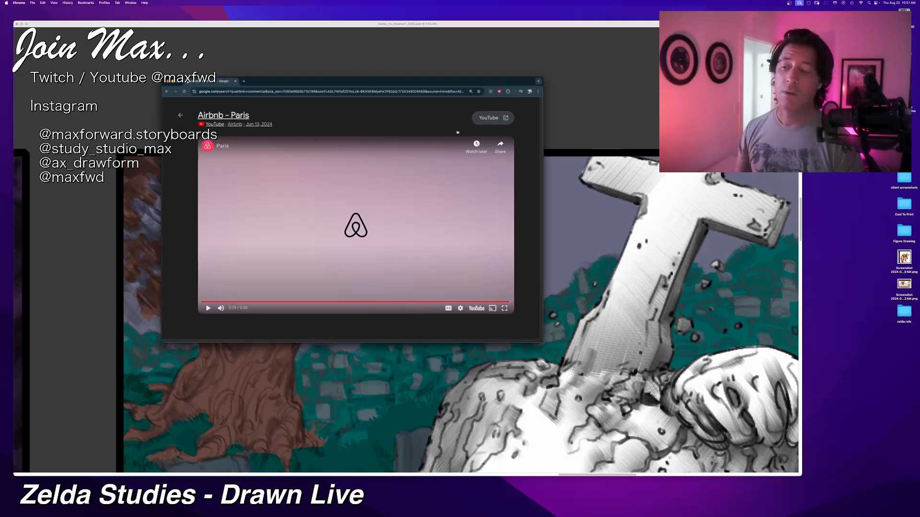
drag(543, 80, 388, 149)
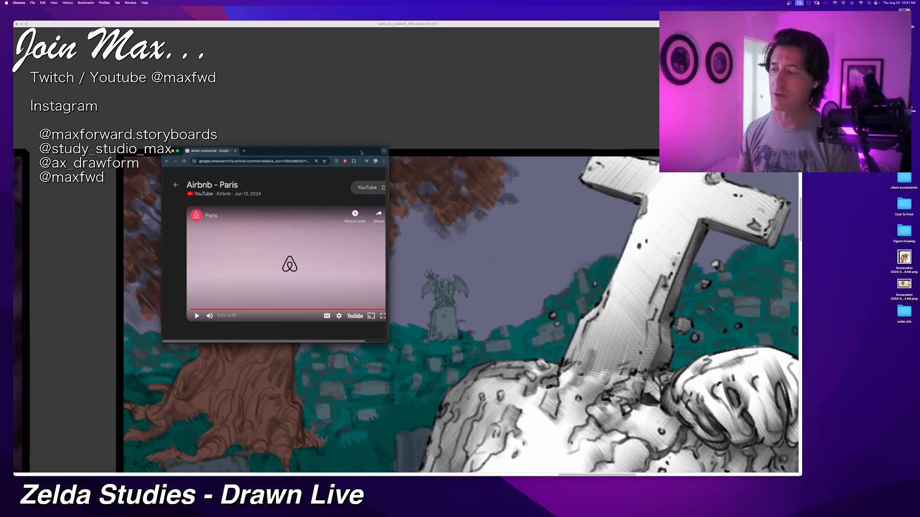
drag(361, 153, 1, 249)
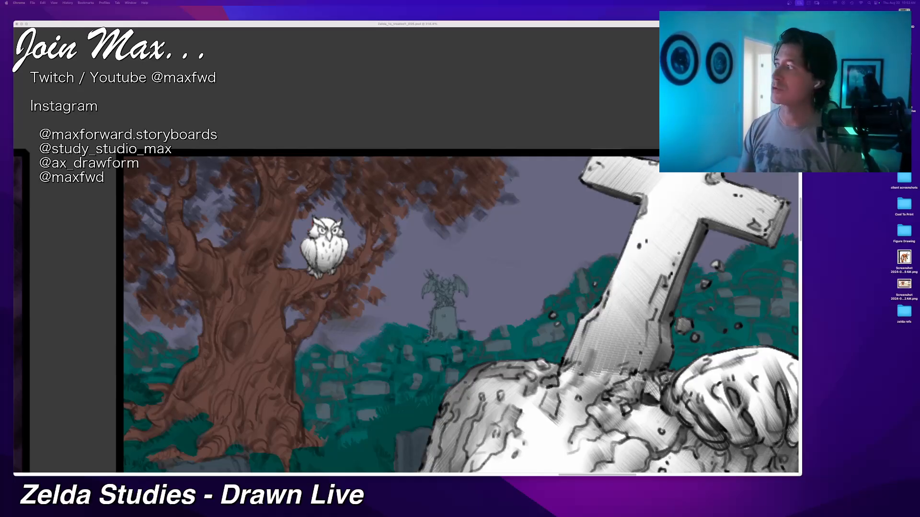
Step: Return to Corel Painter and examine the layer list and the white owl against the tree and graveyard background
click(183, 23)
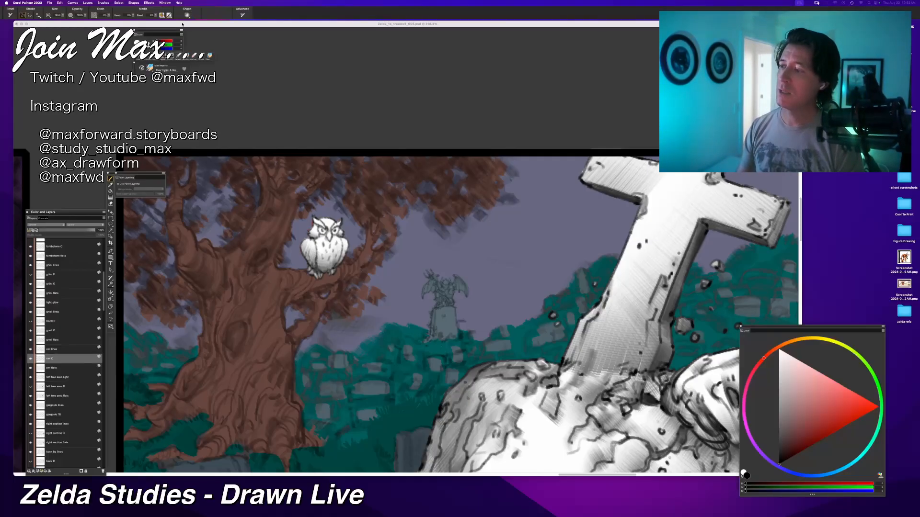
scroll(405, 250, down, 1)
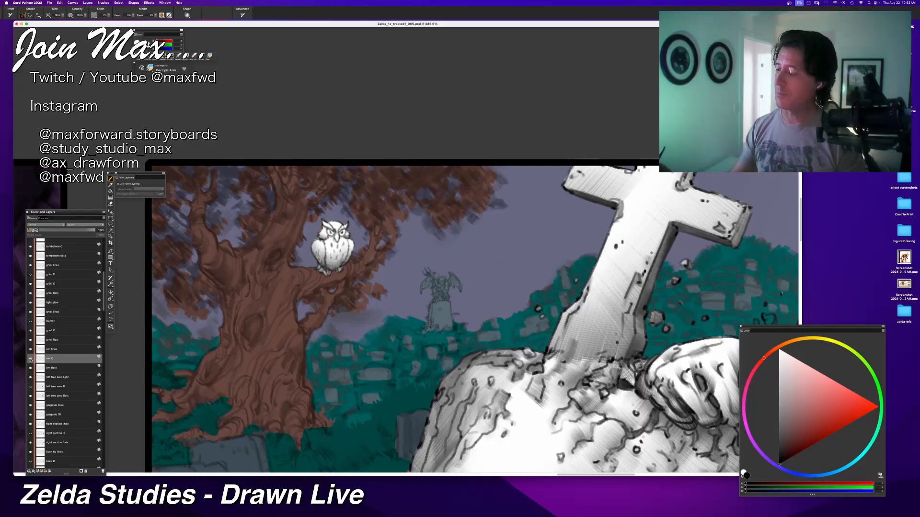
scroll(103, 321, down, 4)
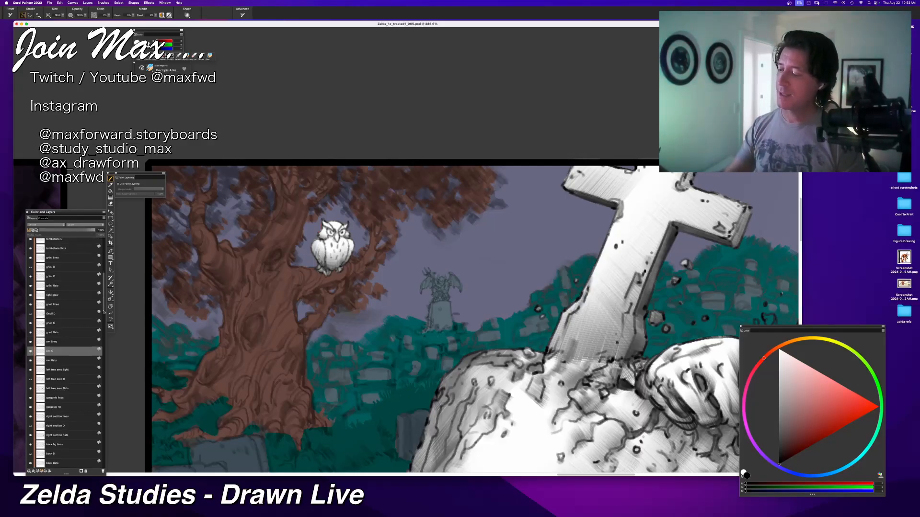
scroll(104, 321, down, 2)
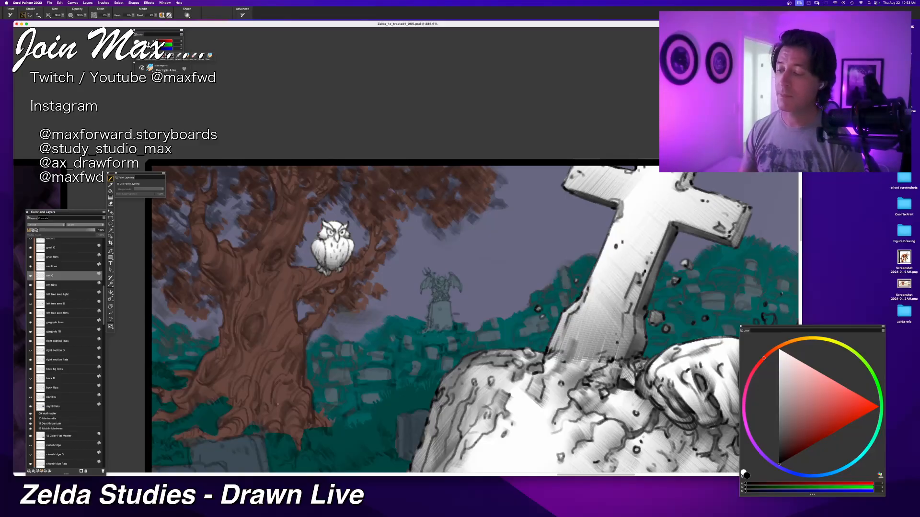
key(super+minus)
key(super+minus)
key(super+minus)
key(super+minus)
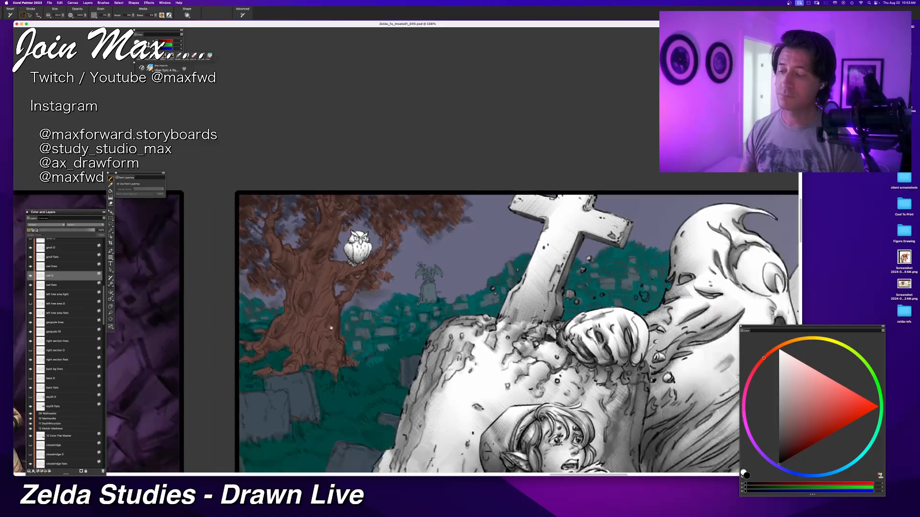
drag(329, 328, 292, 299)
key(super+plus)
key(super+plus)
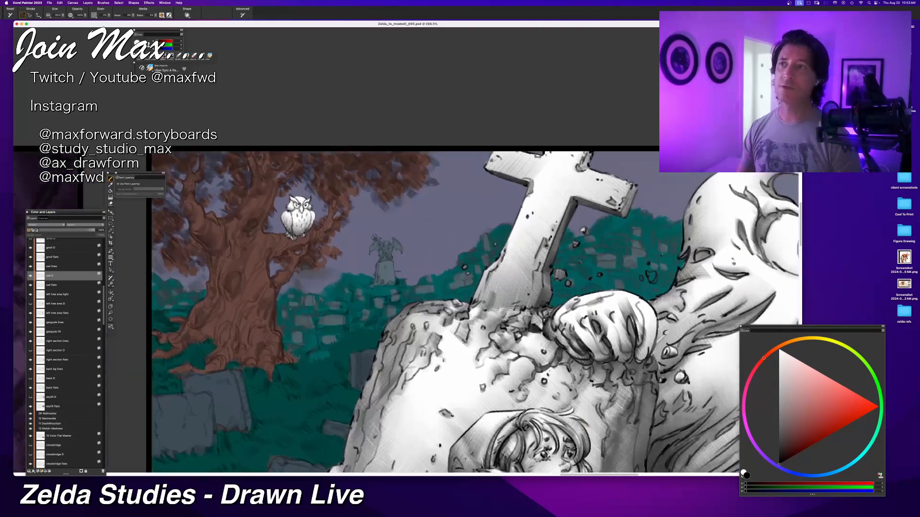
drag(291, 331, 340, 288)
key(super+plus)
key(super+plus)
drag(307, 324, 346, 338)
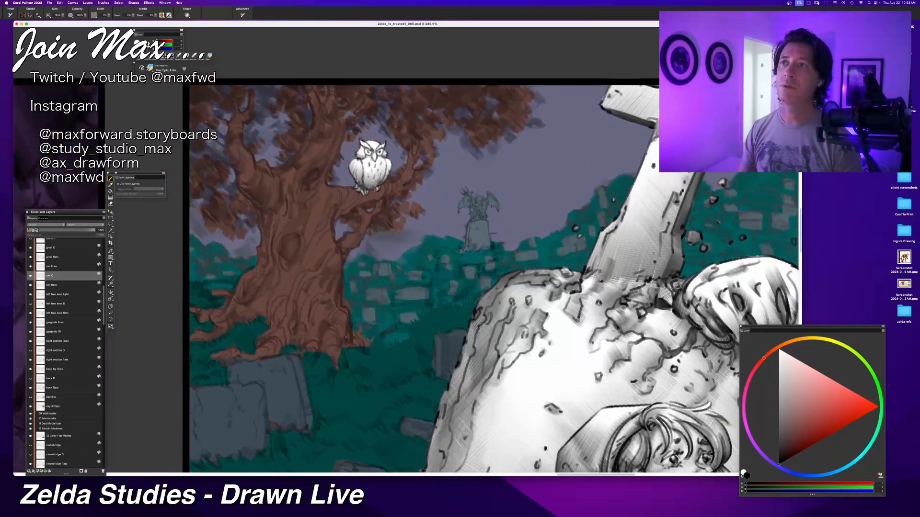
Step: Preview the owl O layer over the colour flats by toggling its visibility and trying Multiply, and restore its Default composite method
click(31, 276)
click(31, 276)
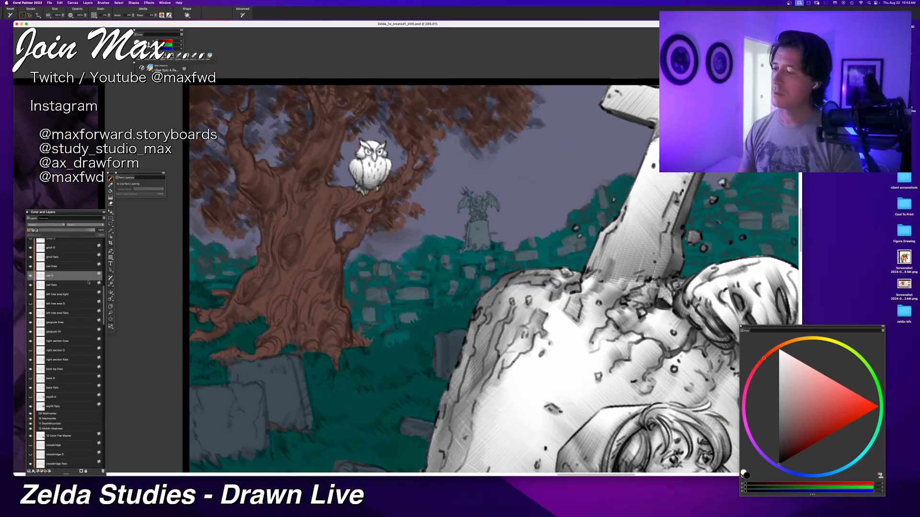
click(46, 225)
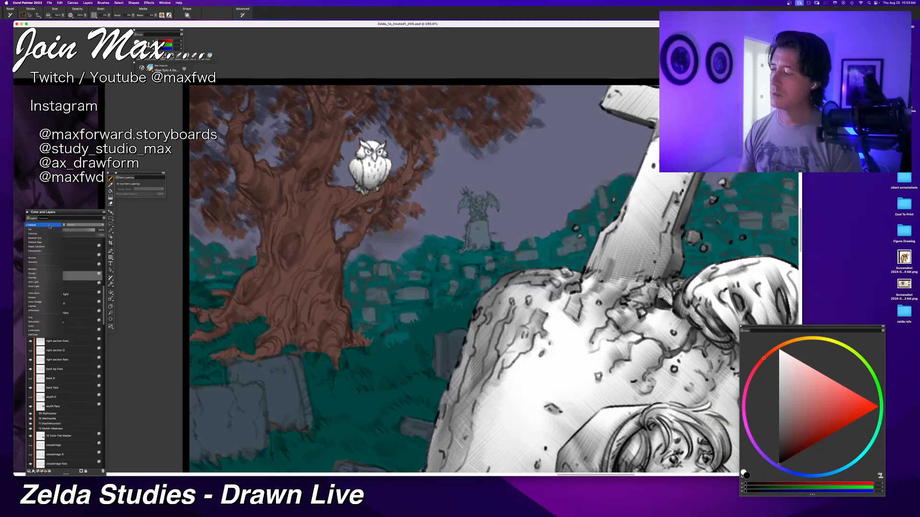
click(47, 268)
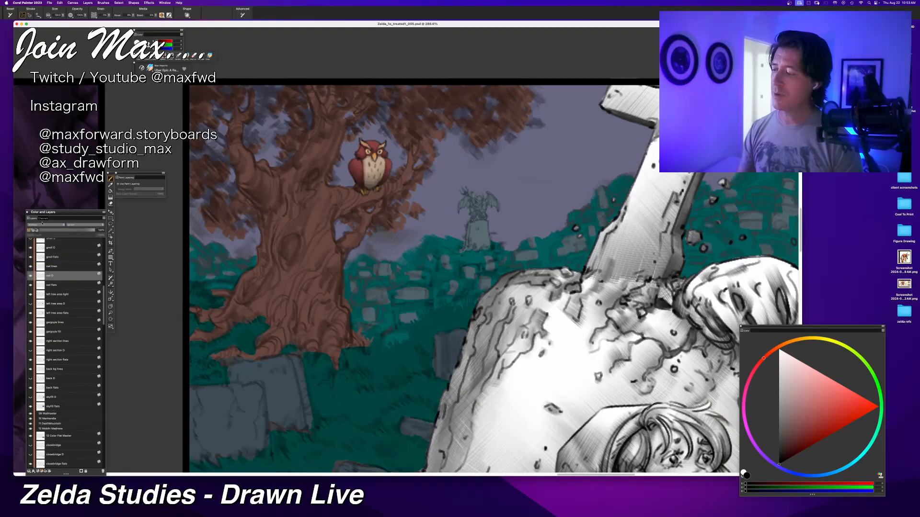
click(41, 223)
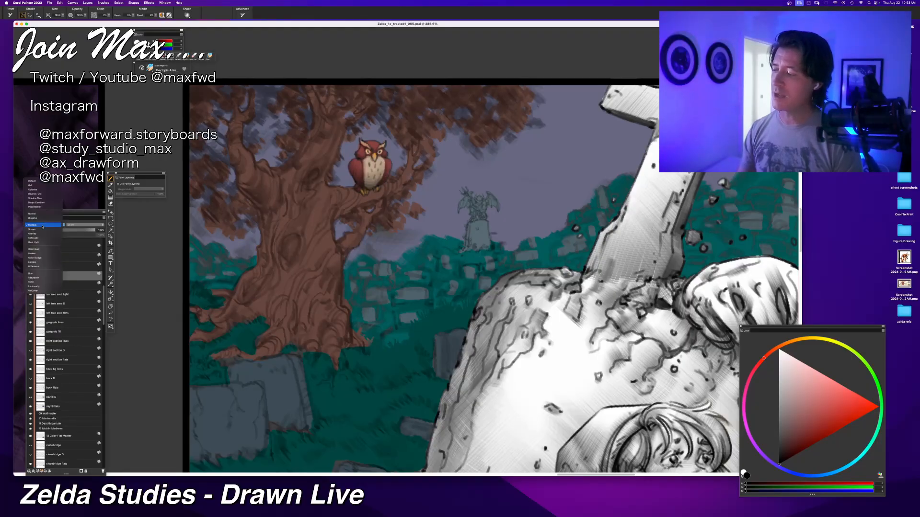
click(41, 182)
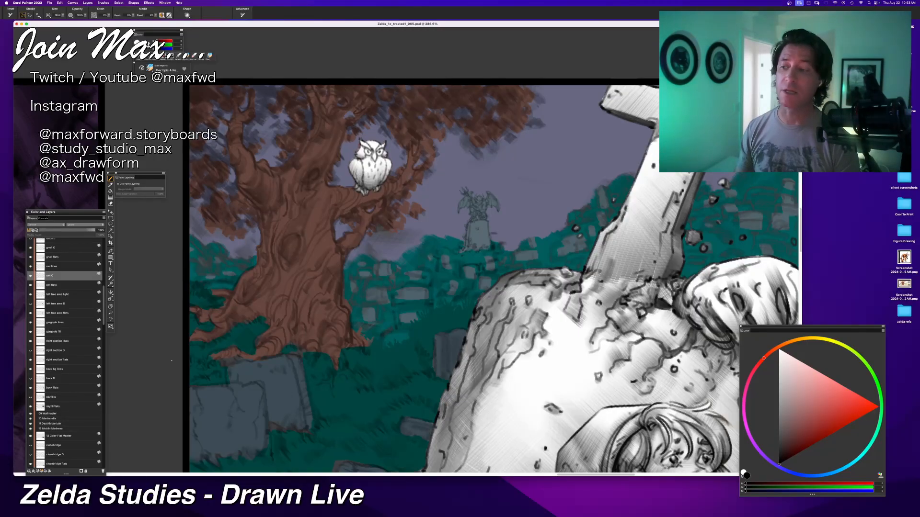
Step: Examine the entire graveyard panel, from the owl and tombstone across to the ghost and lantern
scroll(407, 251, down, 2)
scroll(407, 251, up, 1)
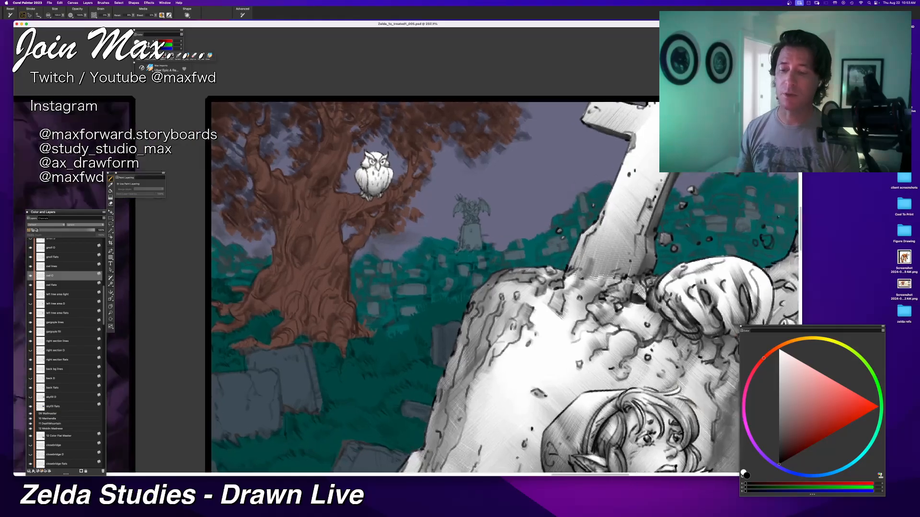
scroll(407, 251, down, 2)
scroll(407, 252, down, 2)
mouse_move(526, 344)
mouse_down()
mouse_move(303, 330)
mouse_move(311, 299)
mouse_move(276, 303)
mouse_move(233, 210)
mouse_move(294, 225)
mouse_move(292, 206)
mouse_move(421, 250)
mouse_move(418, 283)
mouse_up()
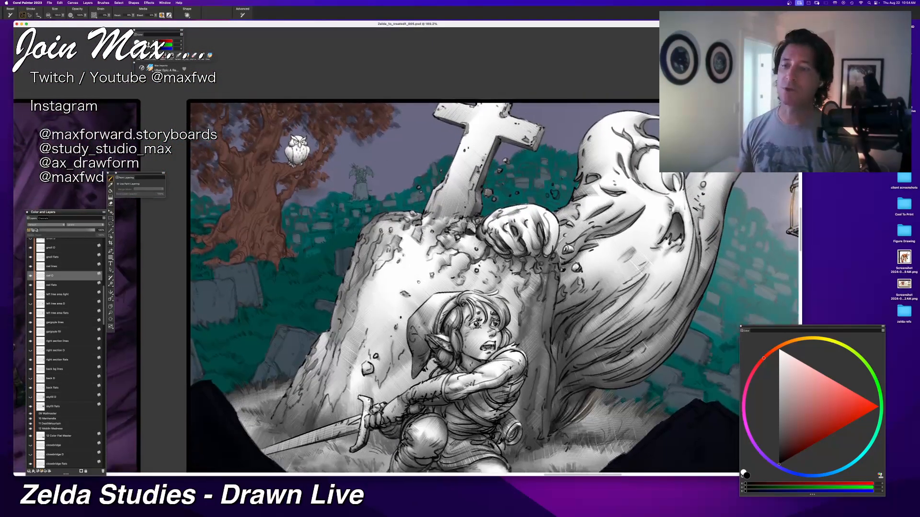
scroll(385, 249, down, 3)
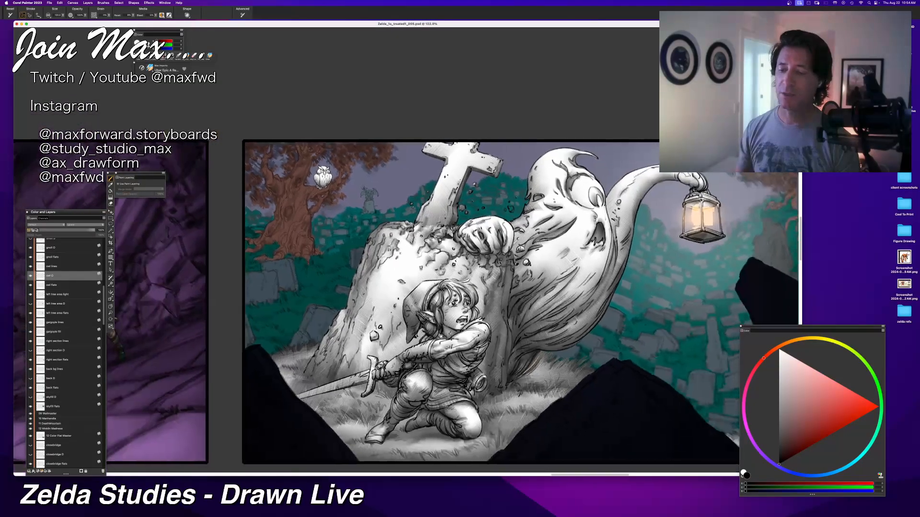
drag(439, 335, 371, 341)
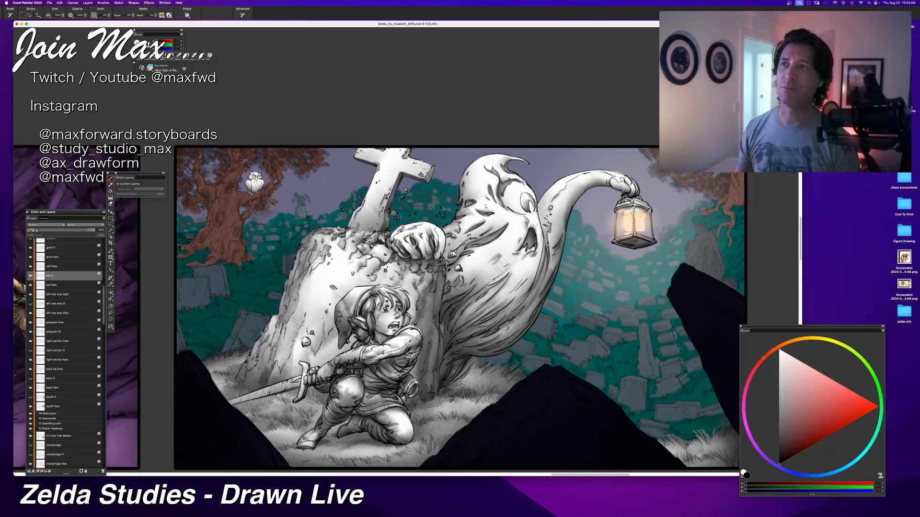
drag(370, 324, 347, 335)
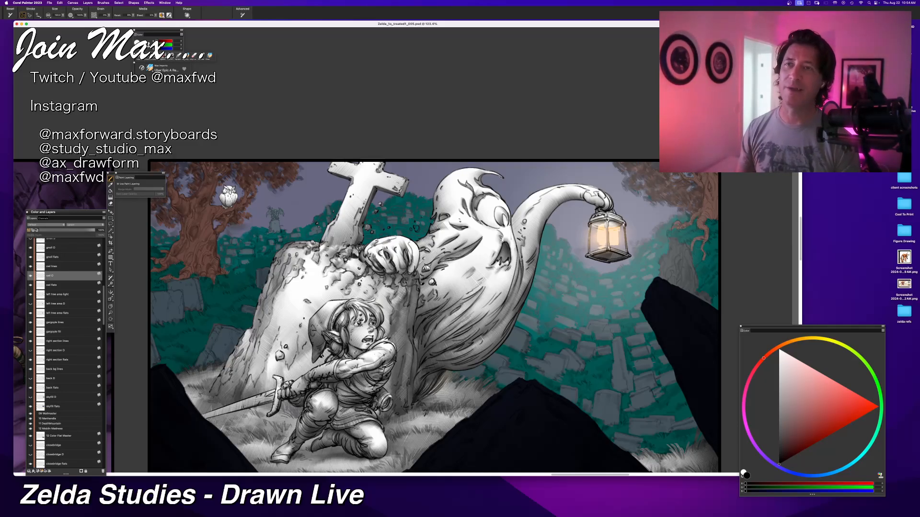
scroll(433, 316, down, 3)
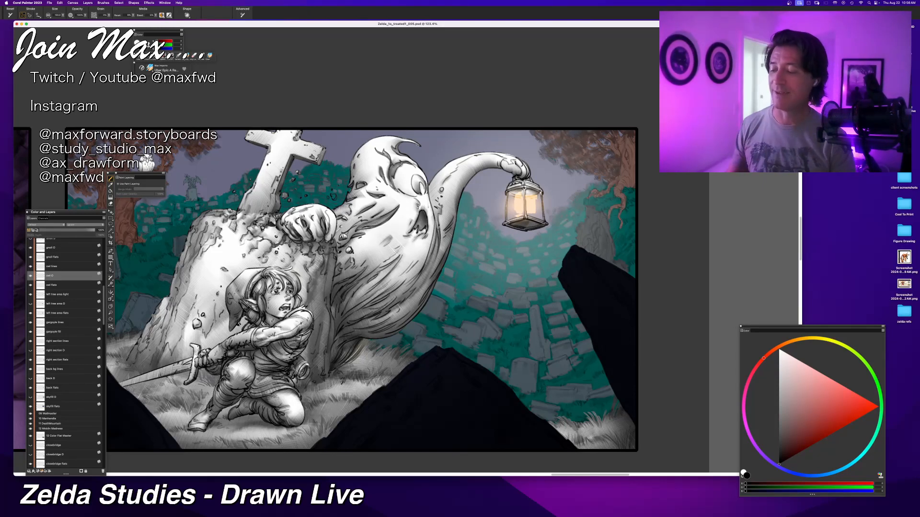
key(super+minus)
key(super+minus)
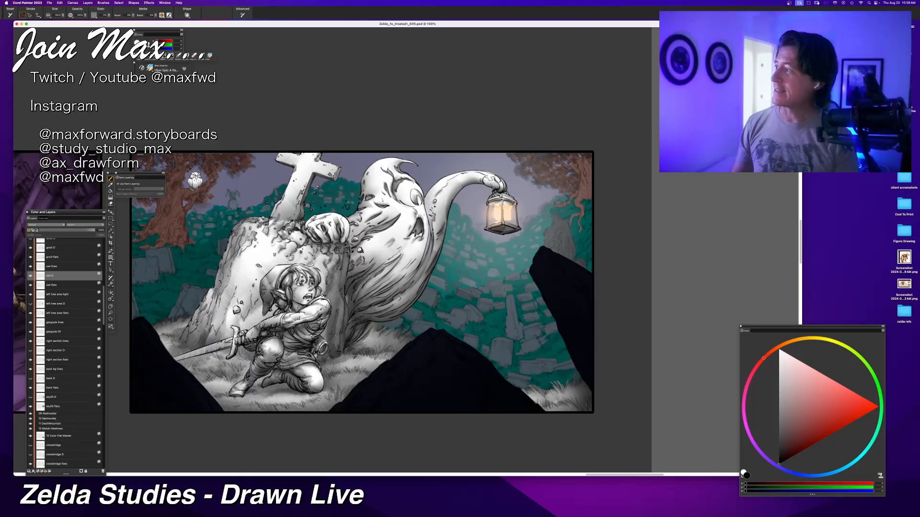
Step: Switch to Chrome, enlarge its window to view the paused bicycle frame of the Airbnb - Paris video, and move it away
key(super+Tab)
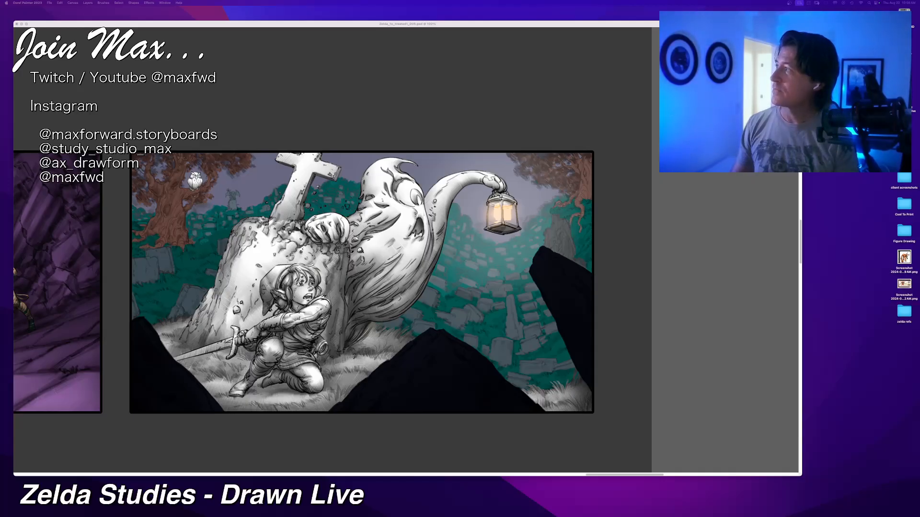
mouse_move(355, 2)
mouse_down()
mouse_move(386, 56)
mouse_move(308, 60)
mouse_up()
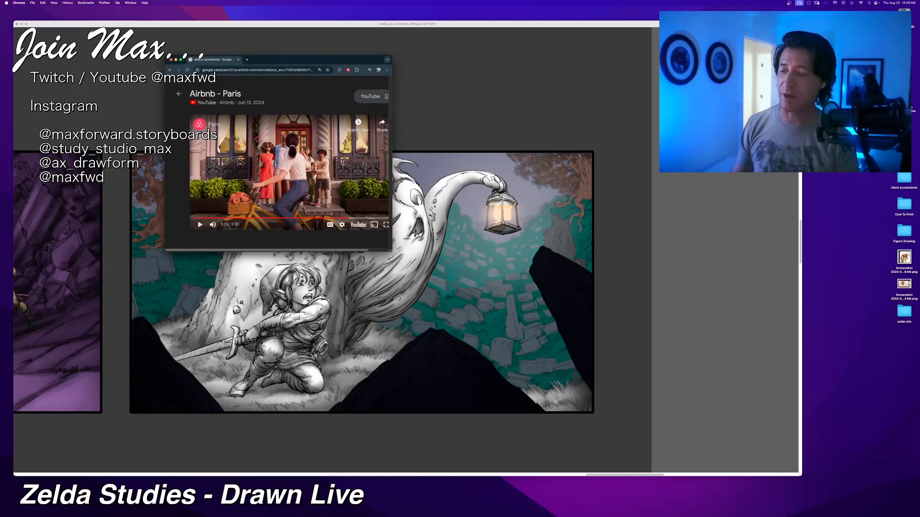
drag(390, 251, 646, 417)
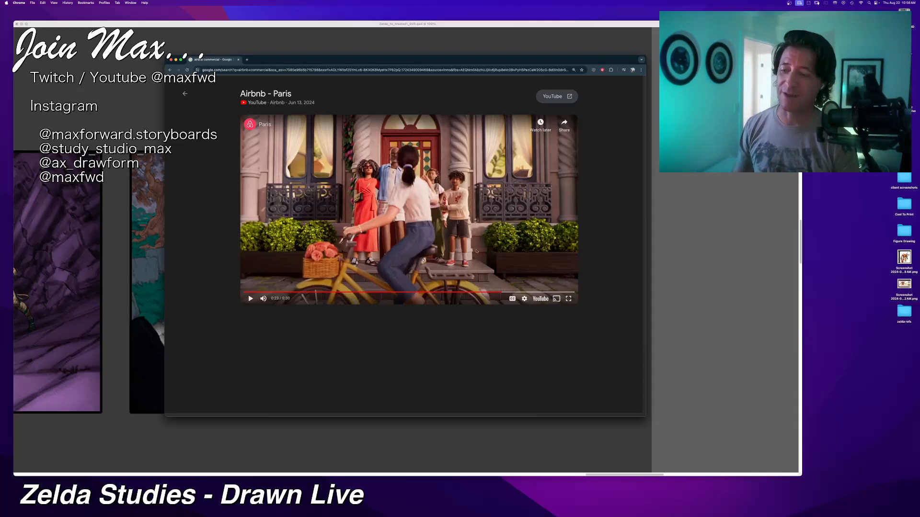
mouse_move(644, 56)
mouse_down()
mouse_move(472, 125)
mouse_move(418, 128)
mouse_move(90, 0)
mouse_move(125, 0)
mouse_move(95, 0)
mouse_up()
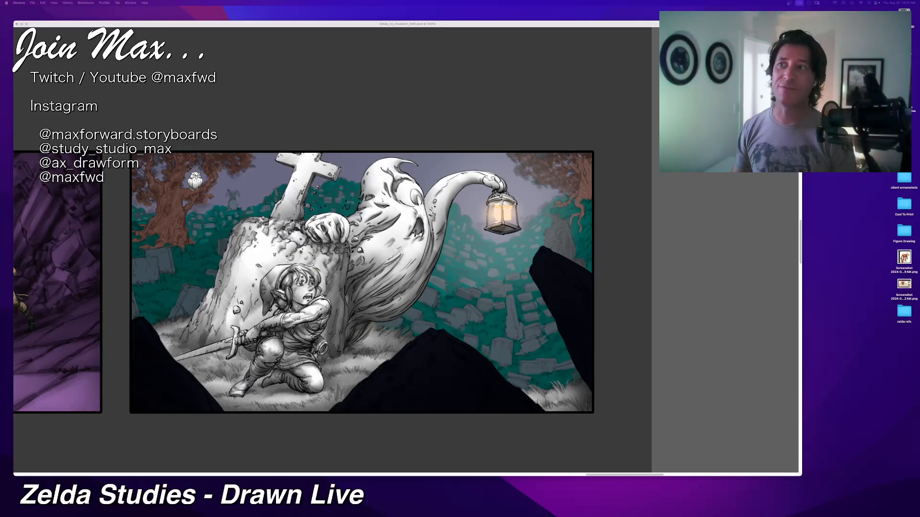
Step: Return to Corel Painter, shift the document window slightly, and toggle the owl O layer to check the owl within the whole panel
click(405, 29)
key(super+minus)
key(super+minus)
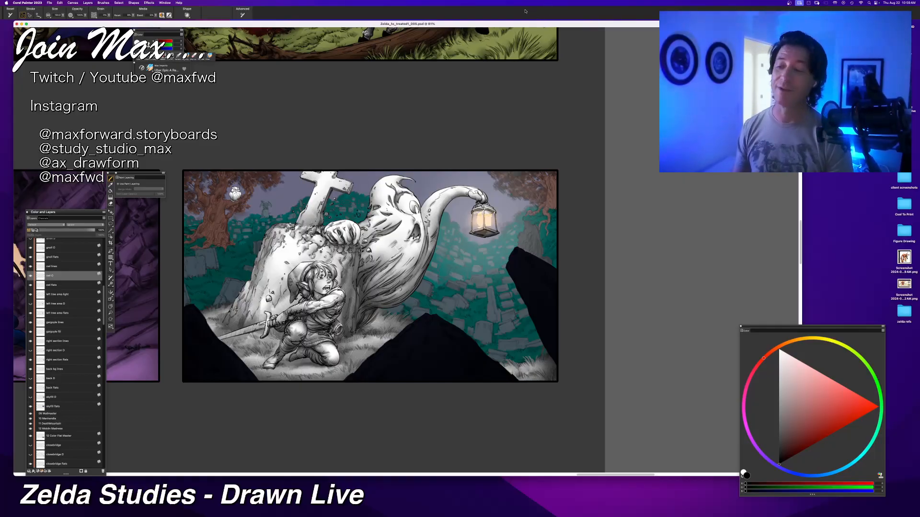
drag(510, 23, 524, 24)
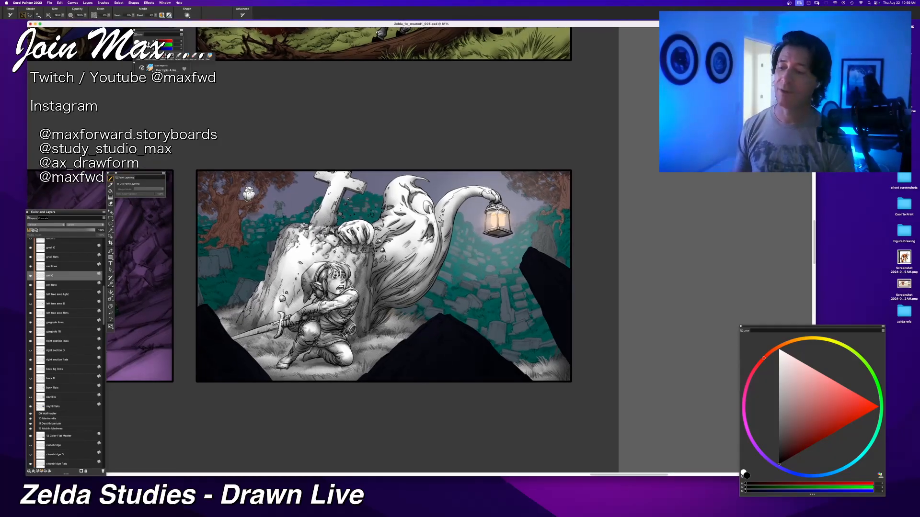
key(super+equal)
key(super+equal)
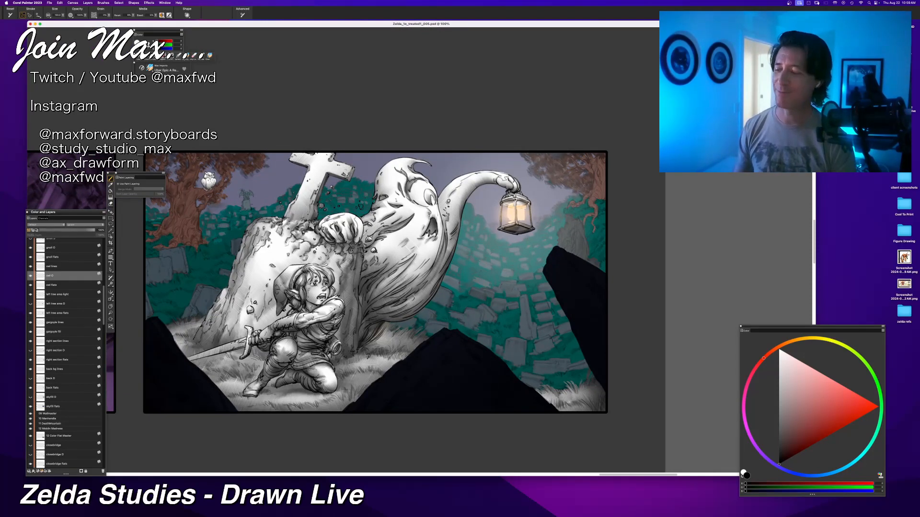
click(30, 276)
click(30, 277)
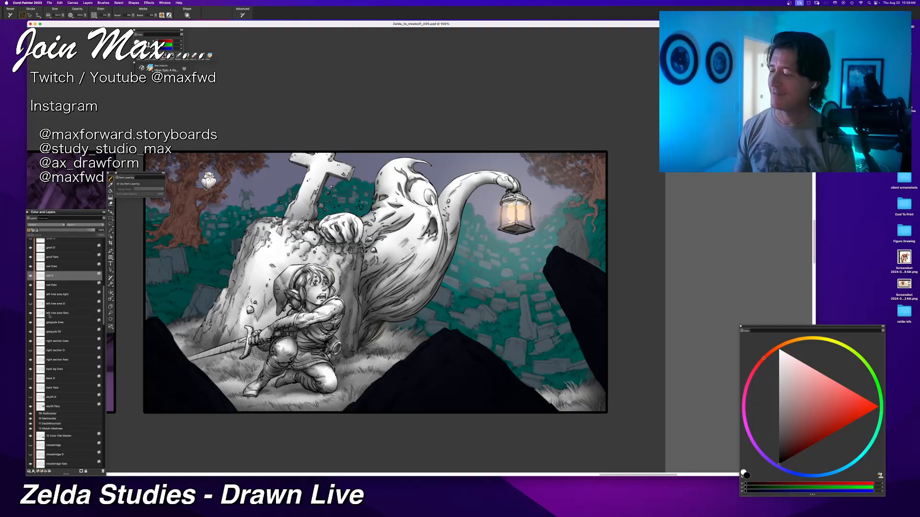
key(super+equal)
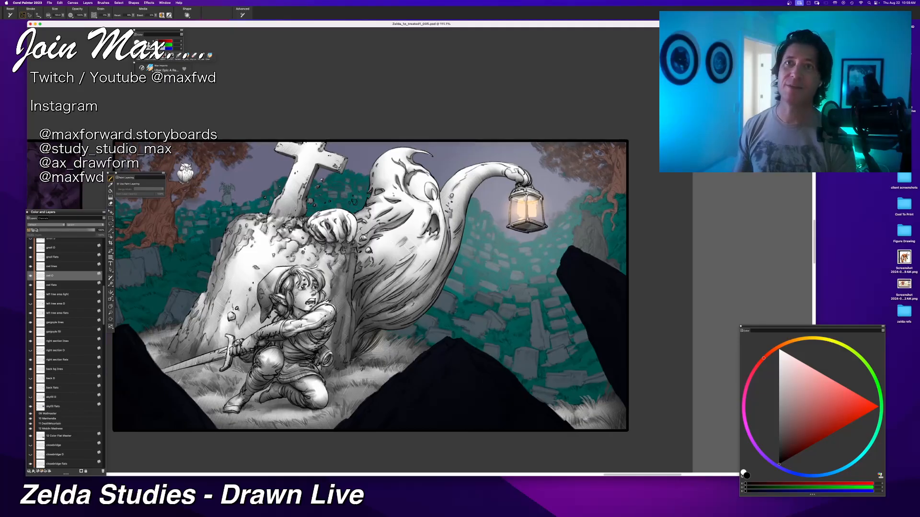
key(Tab)
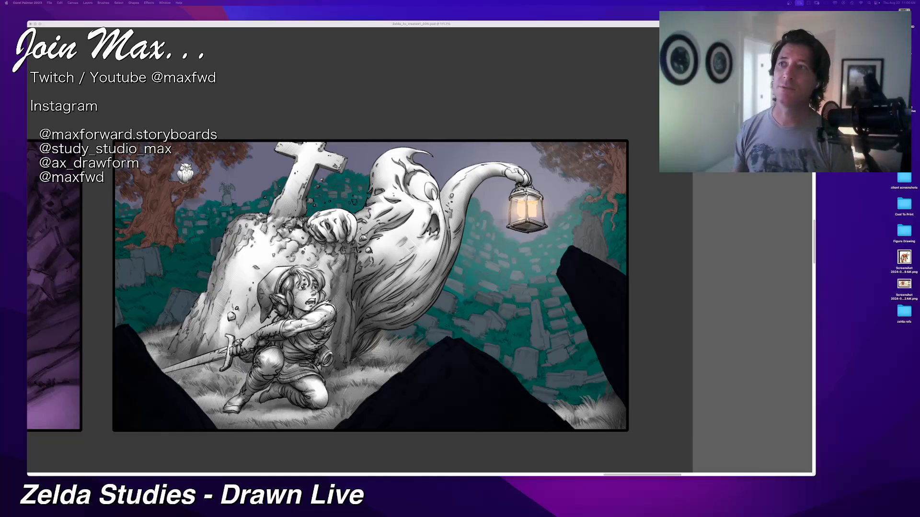
key(Tab)
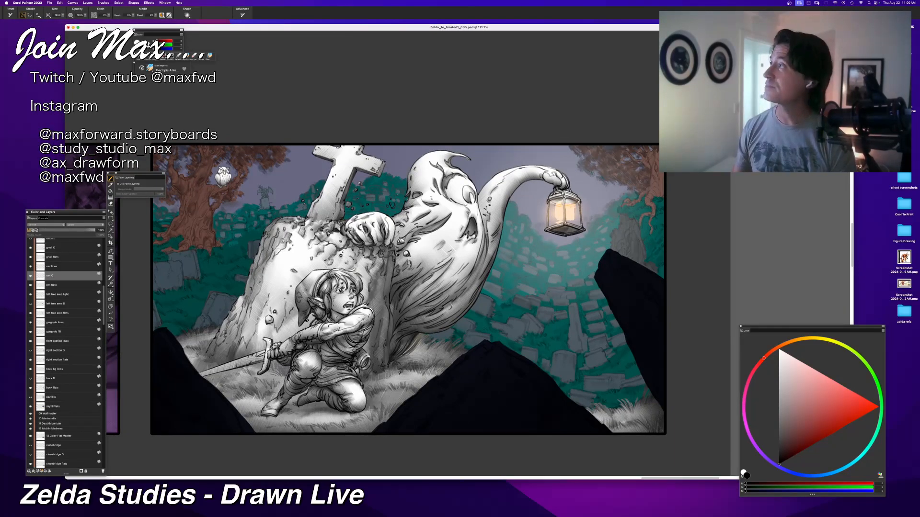
key(Tab)
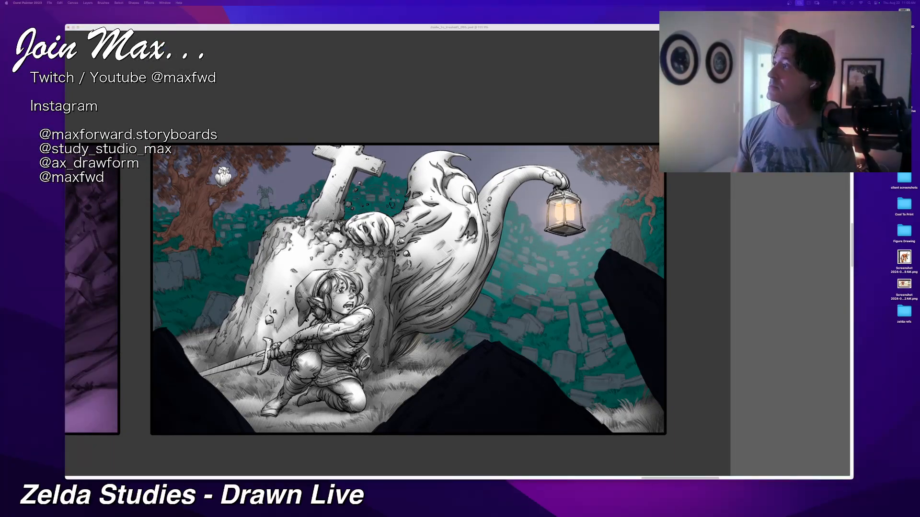
key(super+Tab)
key(super+Tab)
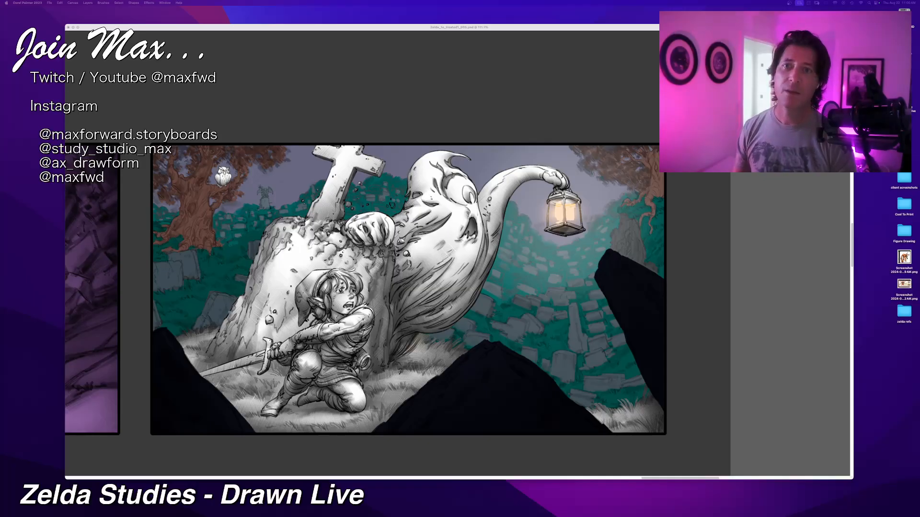
click(462, 32)
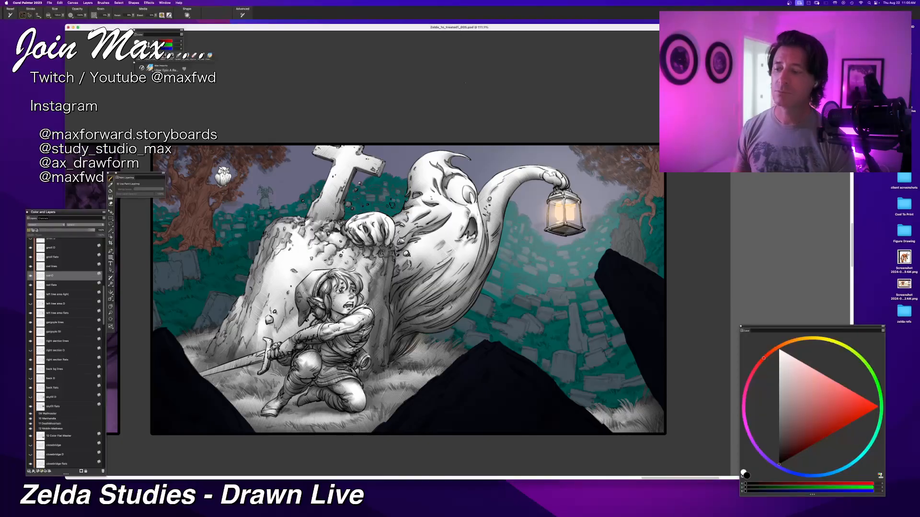
Step: Duplicate the left tree area flats layer and name the copy "left tree area D"
key(super+minus)
key(super+equal)
key(super+equal)
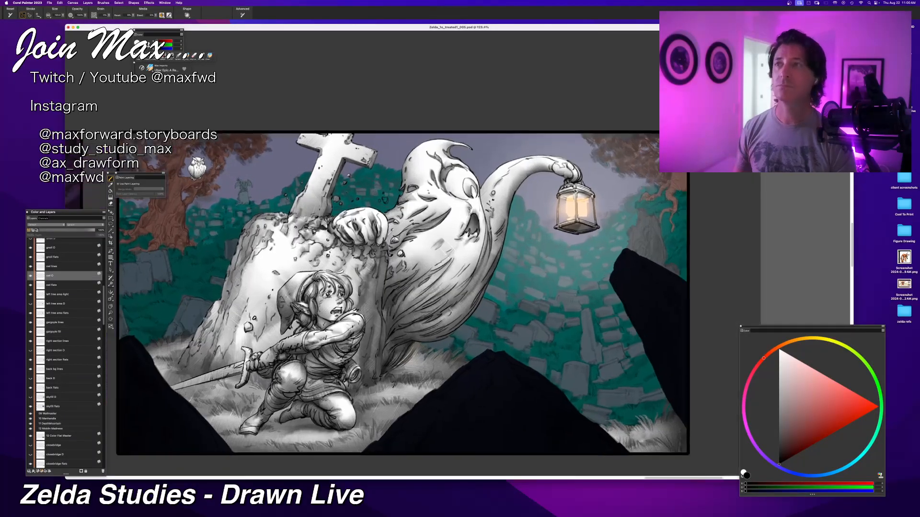
drag(466, 183, 480, 165)
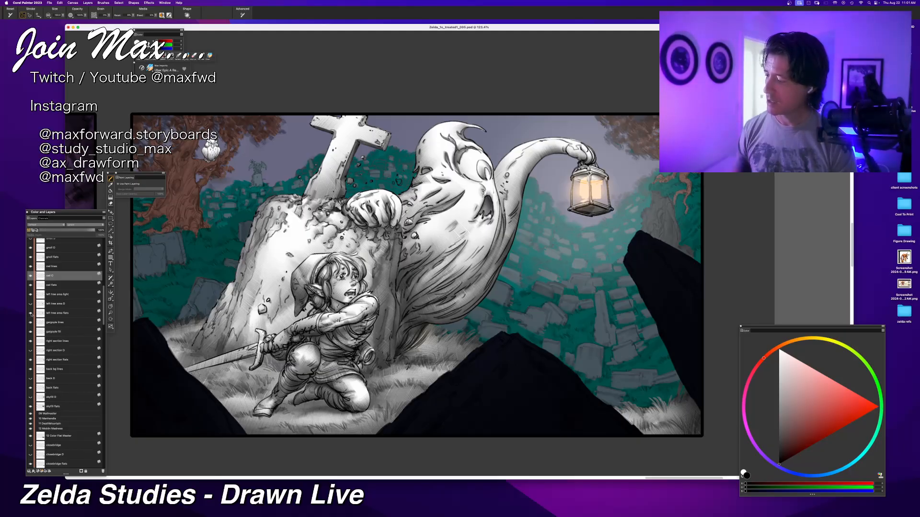
click(46, 313)
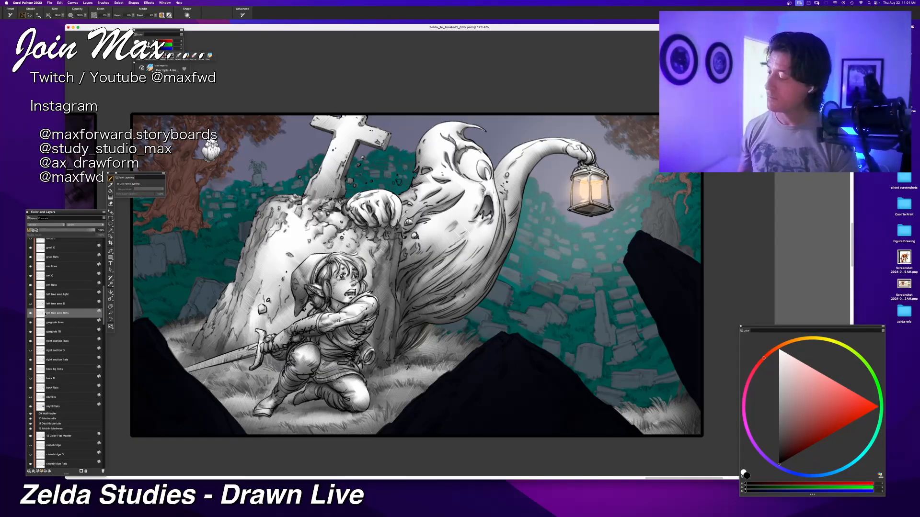
key(super+c)
key(super+v)
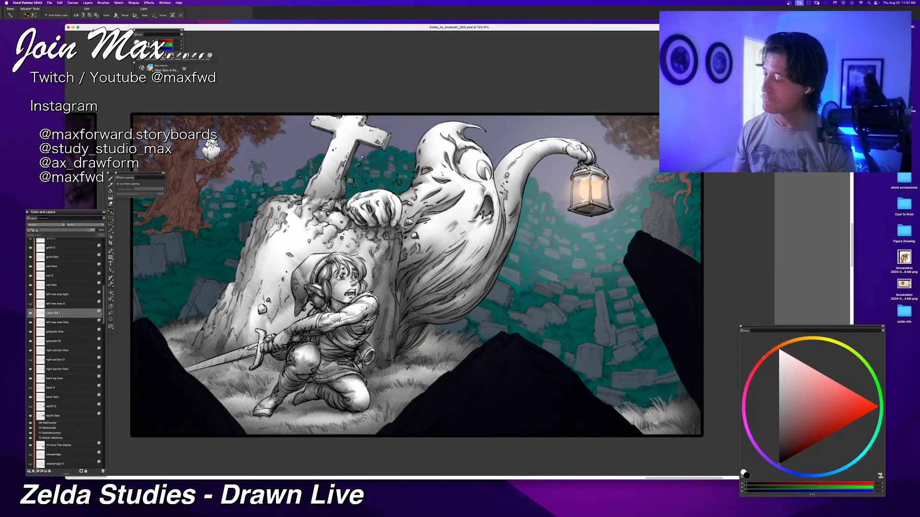
double_click(54, 313)
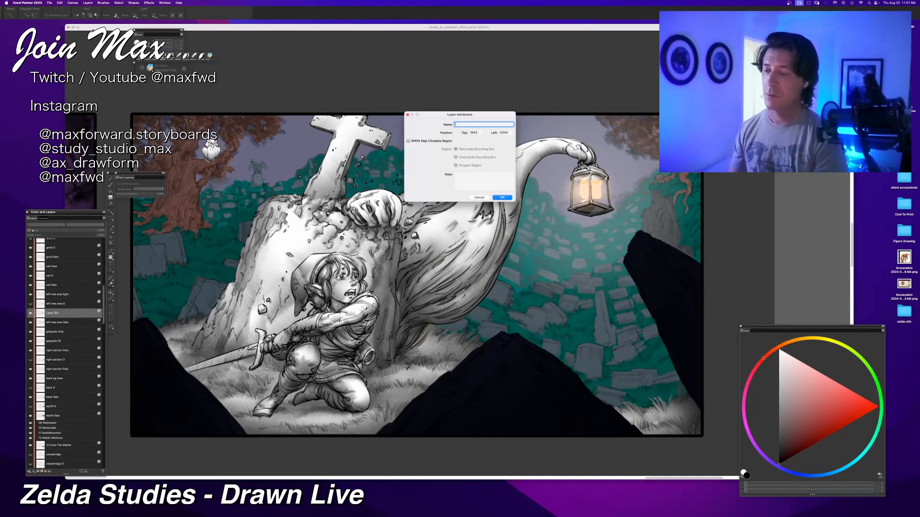
text(left tree area)
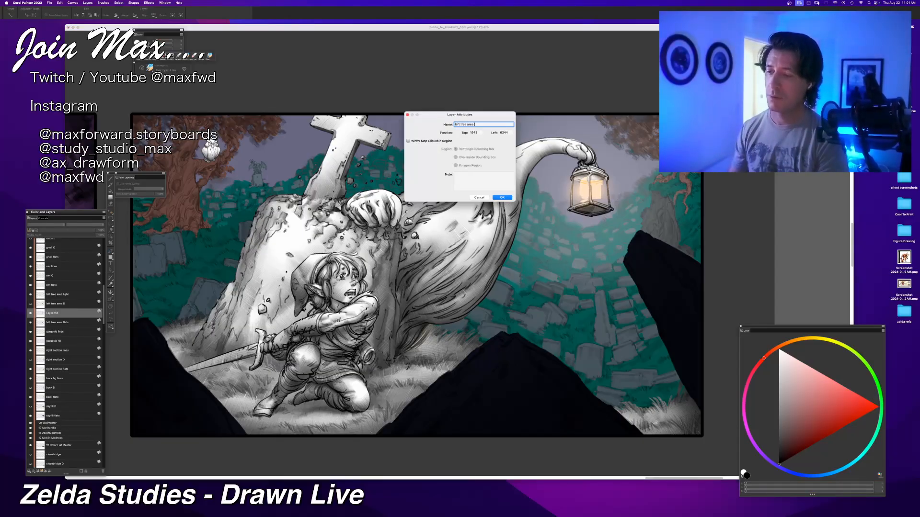
text( D)
key(Return)
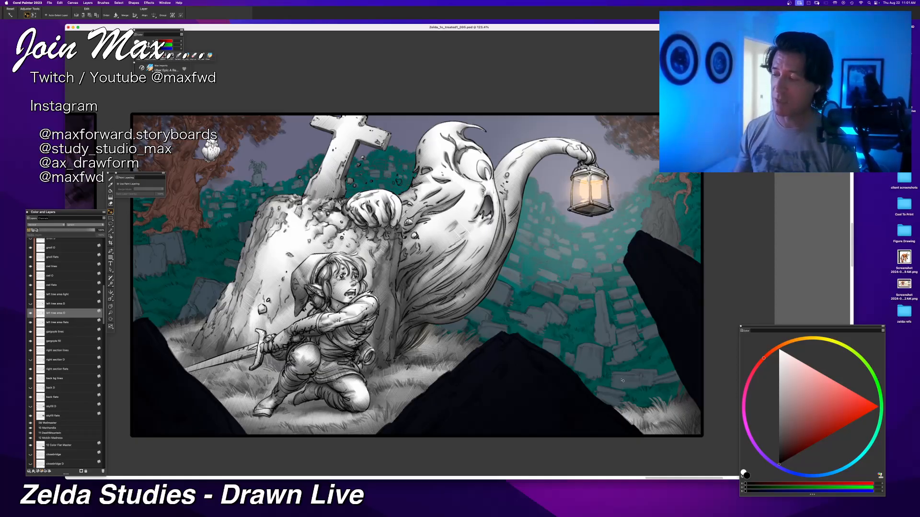
Step: Choose white as the colour and fill the copied left tree area layer with it, keeping its transparent areas preserved
mouse_move(790, 423)
mouse_down()
mouse_move(777, 394)
mouse_move(720, 352)
mouse_up()
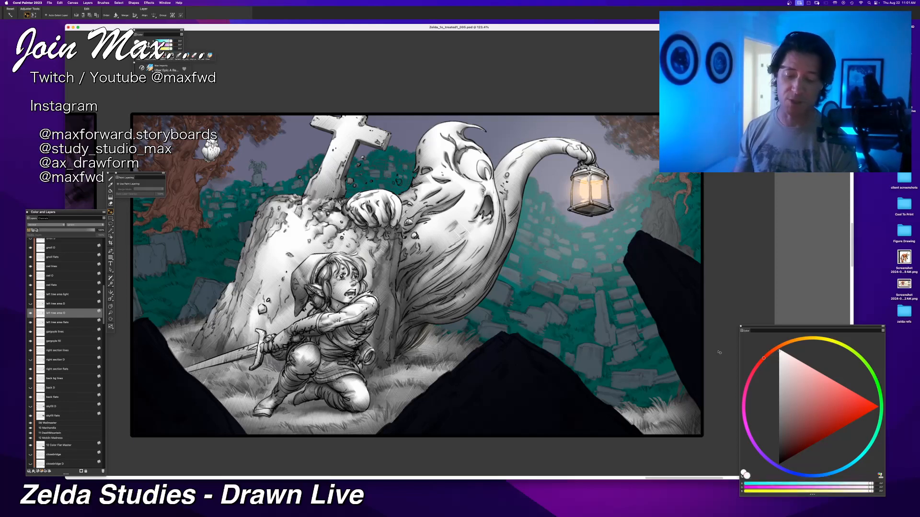
drag(781, 374, 731, 342)
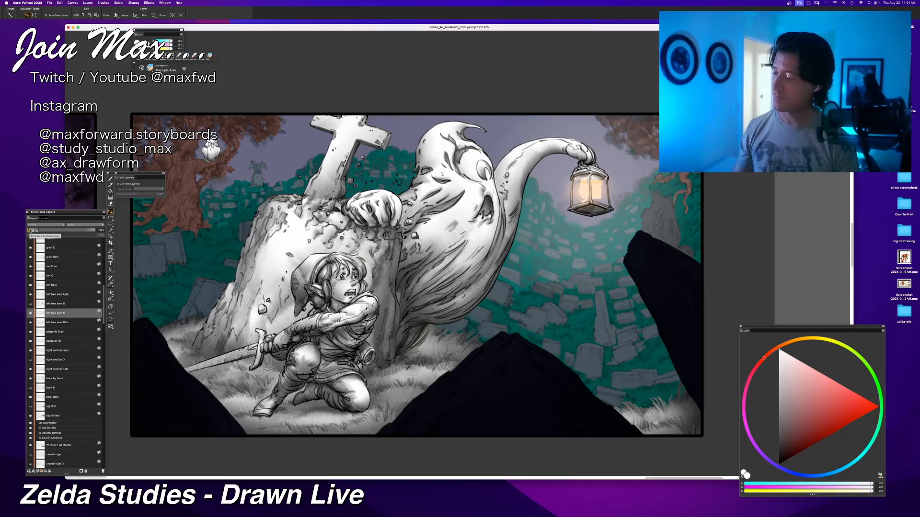
key(super+f)
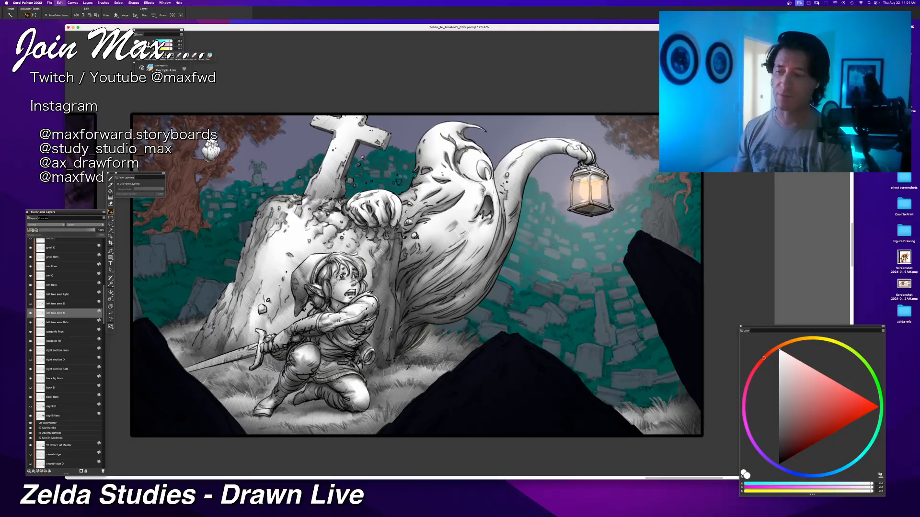
key(Return)
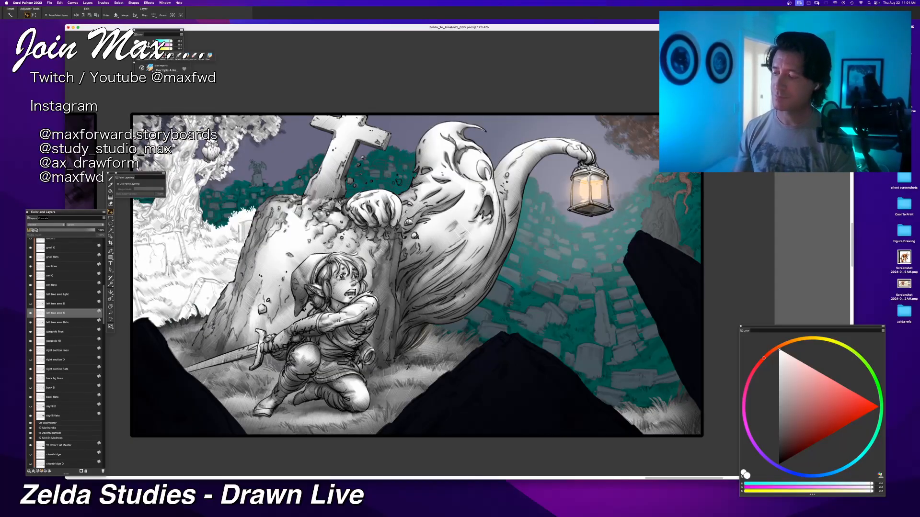
Step: Compare the white tree layer with the colour flats, then activate the brush with Preserve Transparency on and black as its colour
scroll(416, 276, up, 3)
drag(417, 276, 527, 342)
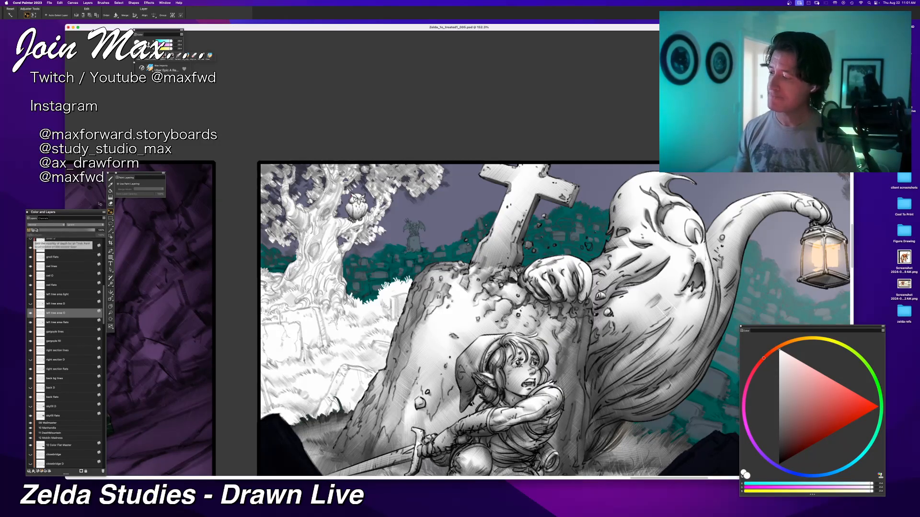
click(111, 178)
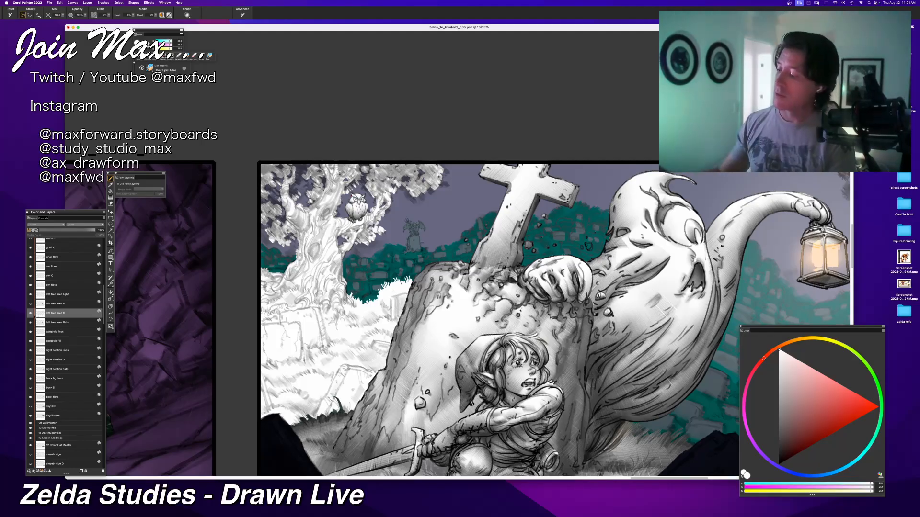
click(30, 313)
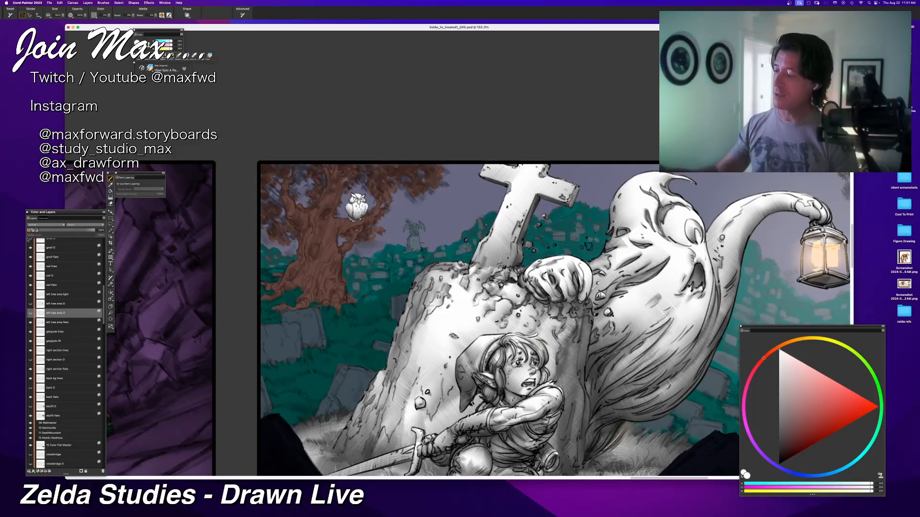
click(31, 313)
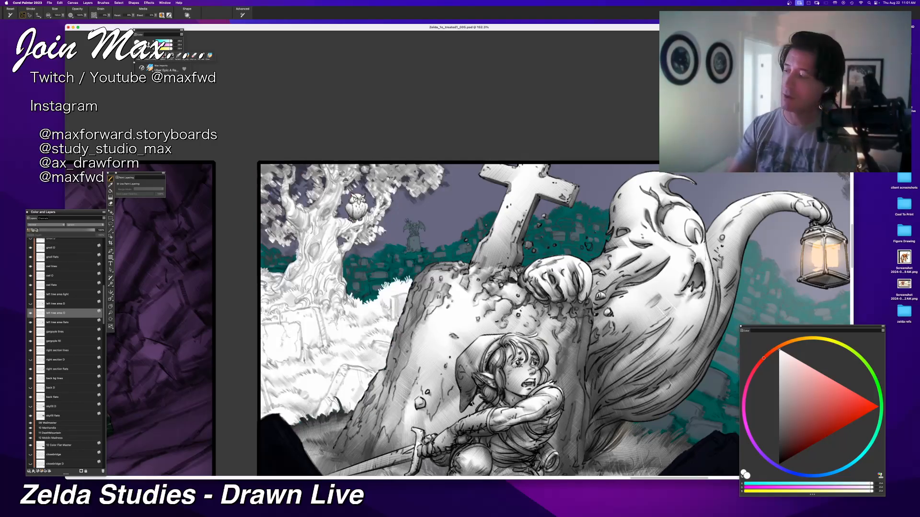
click(29, 231)
click(782, 450)
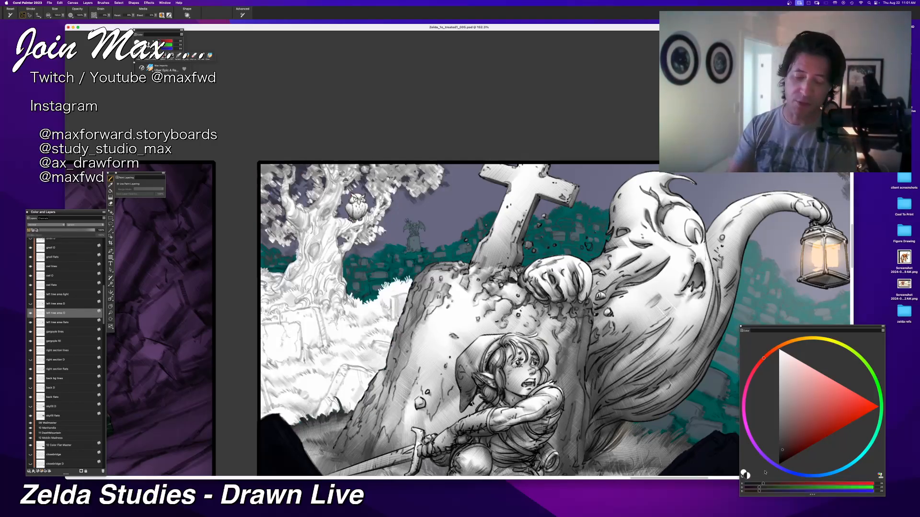
drag(783, 449, 765, 473)
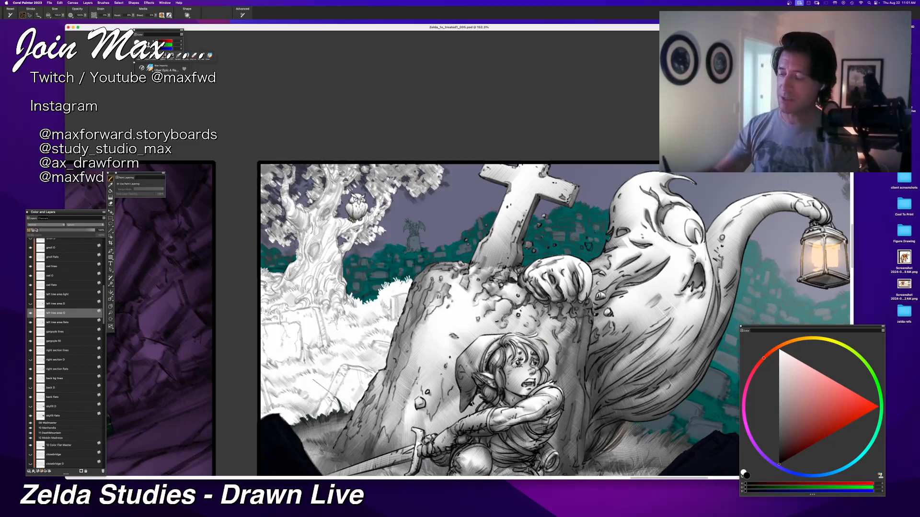
Step: Shade the grass and small gravestones beside the large tombstone with soft grey strokes, undoing an unwanted stroke
mouse_move(364, 372)
mouse_down()
mouse_move(326, 408)
mouse_move(332, 412)
mouse_move(323, 406)
mouse_move(314, 416)
mouse_up()
mouse_move(357, 394)
mouse_down()
mouse_move(333, 409)
mouse_move(320, 401)
mouse_move(309, 415)
mouse_move(262, 389)
mouse_move(264, 416)
mouse_up()
key(super+z)
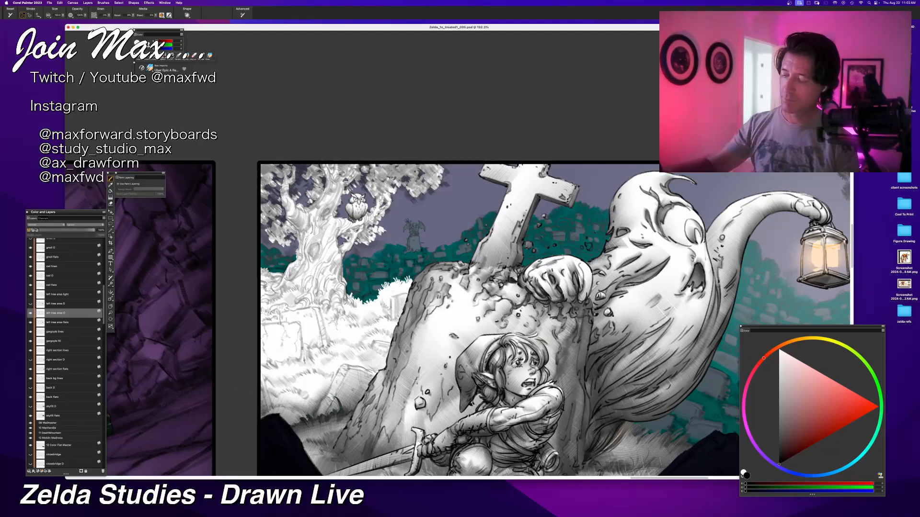
mouse_move(262, 396)
mouse_down()
mouse_move(267, 412)
mouse_move(292, 402)
mouse_move(309, 409)
mouse_move(269, 388)
mouse_move(323, 395)
mouse_up()
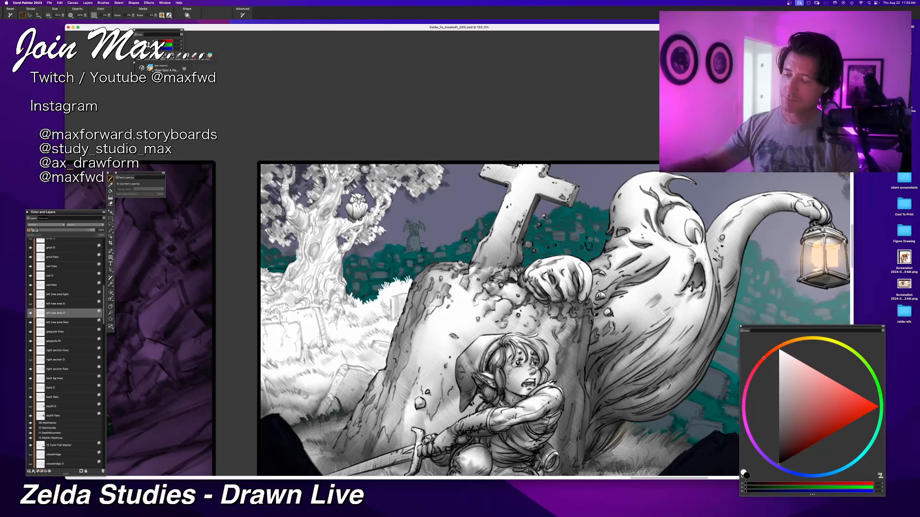
drag(302, 364, 276, 387)
mouse_move(274, 363)
mouse_down()
mouse_move(263, 385)
mouse_move(289, 379)
mouse_up()
mouse_move(324, 353)
mouse_down()
mouse_move(314, 373)
mouse_move(335, 379)
mouse_move(307, 373)
mouse_up()
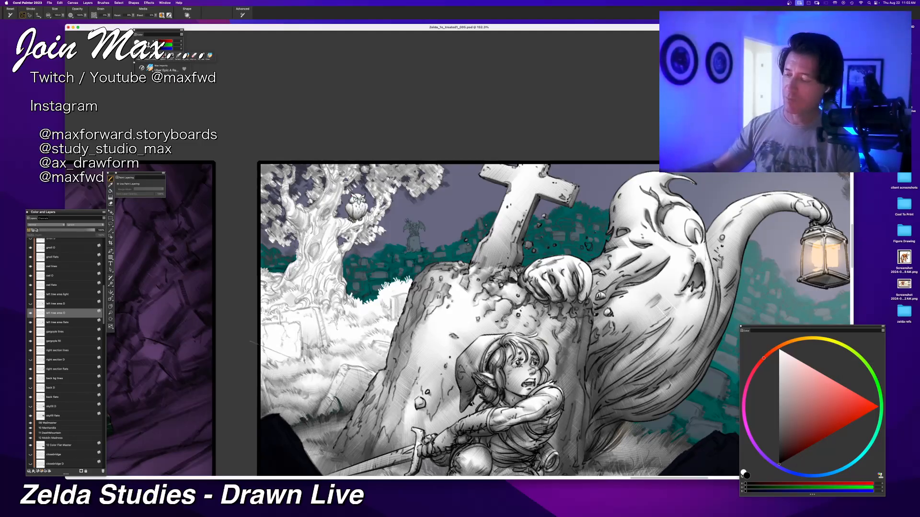
mouse_move(300, 346)
mouse_down()
mouse_move(261, 356)
mouse_move(275, 357)
mouse_up()
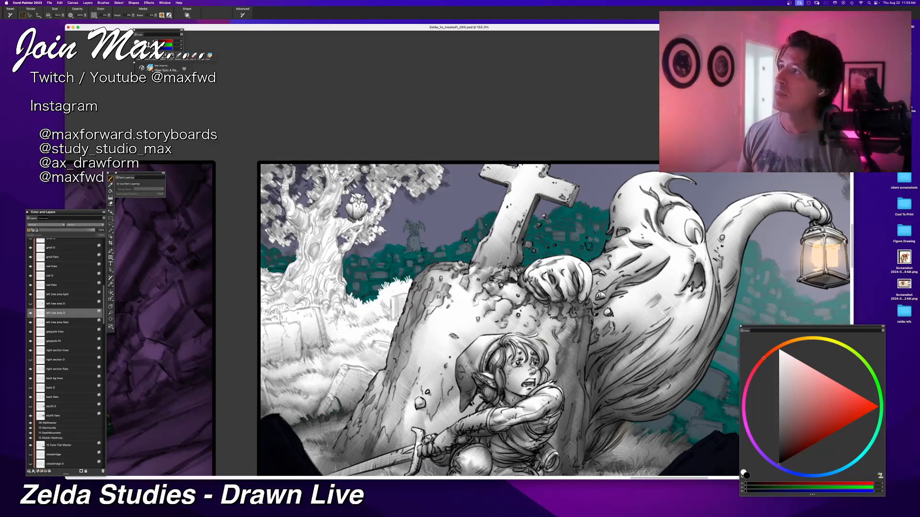
key(super+Tab)
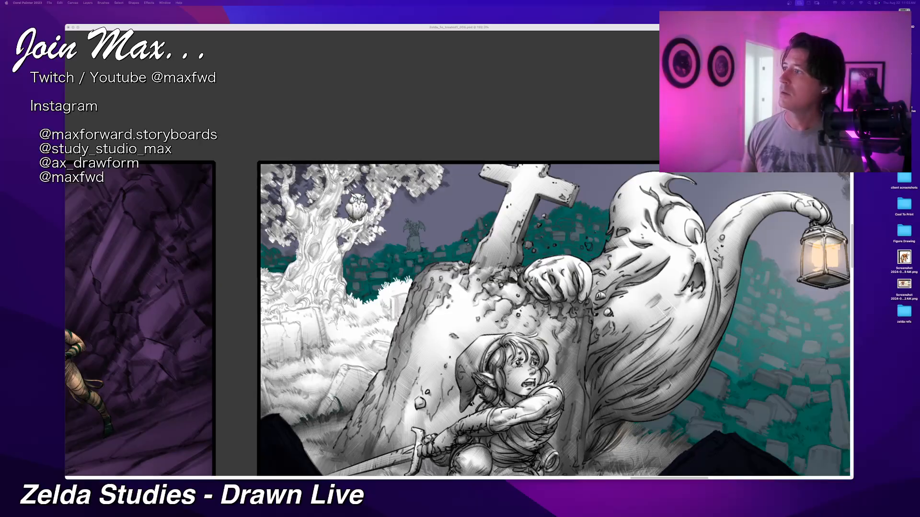
click(215, 29)
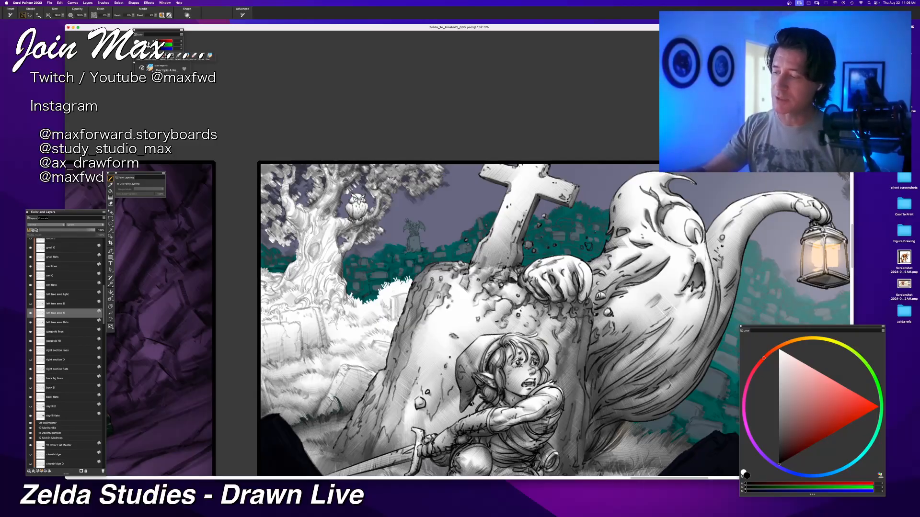
Step: Shade the left tree's foliage, upper trunk and the branches around the owl with soft grey strokes
drag(314, 195, 312, 178)
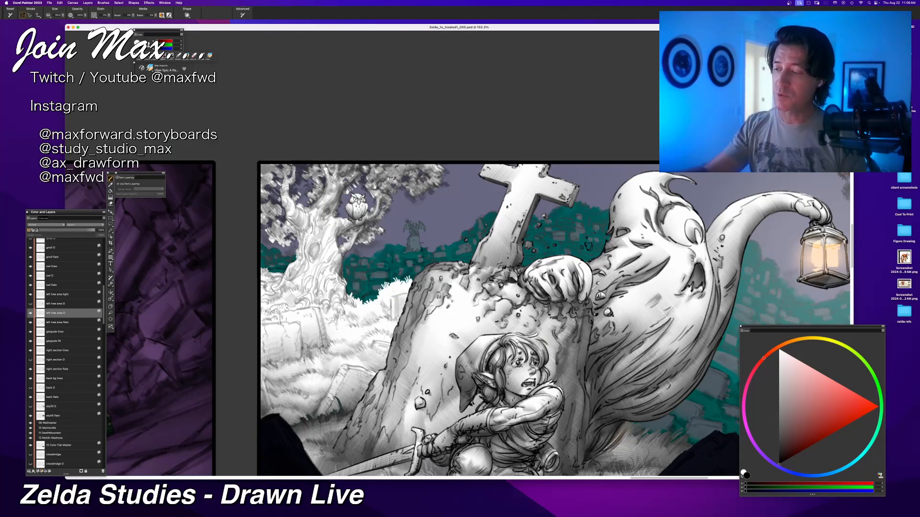
drag(303, 173, 309, 169)
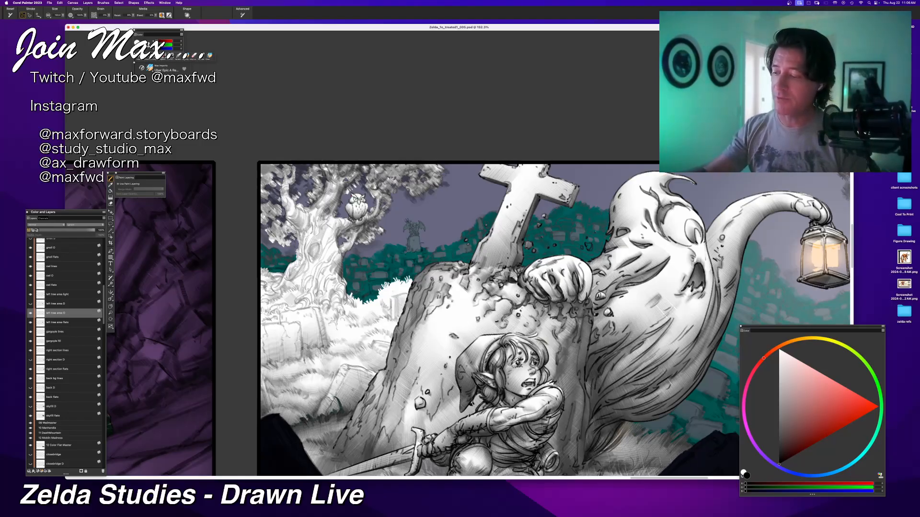
mouse_move(324, 244)
mouse_down()
mouse_move(316, 260)
mouse_move(334, 249)
mouse_move(315, 278)
mouse_up()
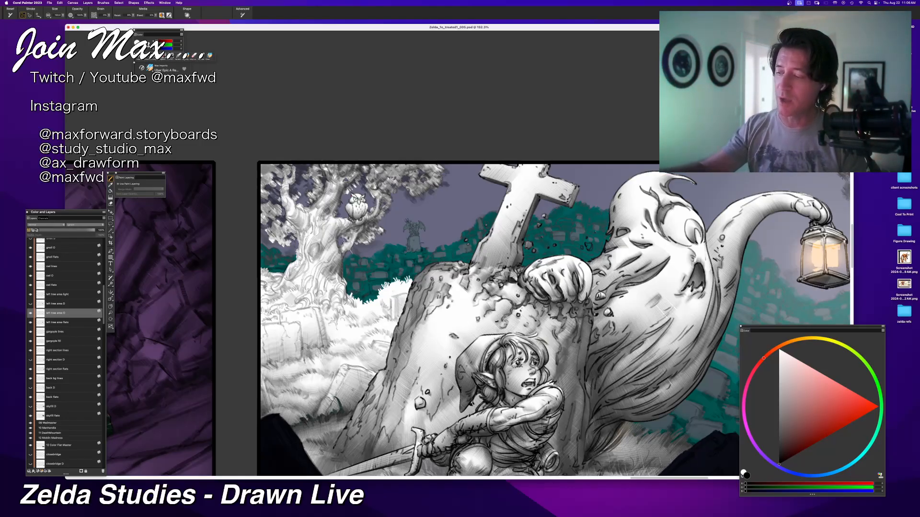
mouse_move(352, 238)
mouse_down()
mouse_move(341, 253)
mouse_move(339, 237)
mouse_move(359, 228)
mouse_move(355, 242)
mouse_up()
mouse_move(366, 227)
mouse_down()
mouse_move(346, 239)
mouse_move(350, 256)
mouse_move(343, 224)
mouse_move(361, 236)
mouse_move(356, 225)
mouse_up()
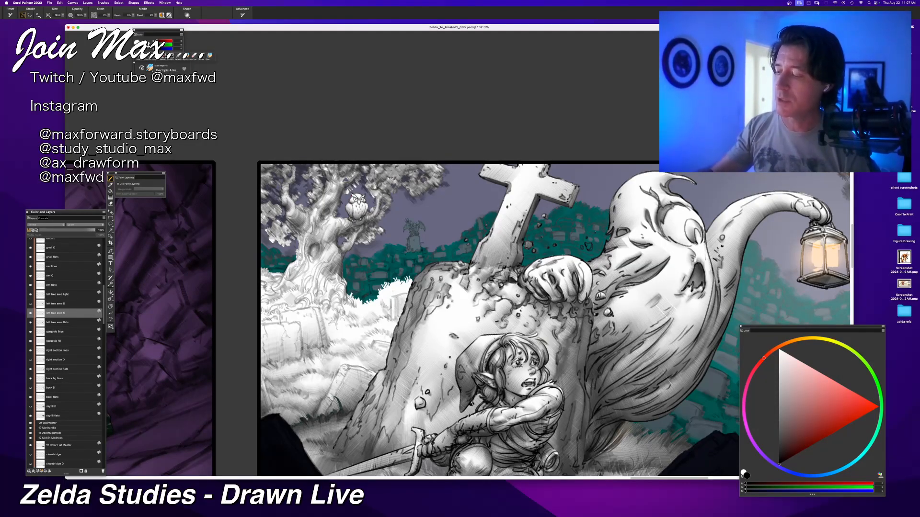
Step: Darken the left tree's trunk and roots and shade the ground and gravestone tops beneath it, undoing unwanted strokes
mouse_move(312, 263)
mouse_down()
mouse_move(310, 295)
mouse_move(299, 288)
mouse_up()
key(super+z)
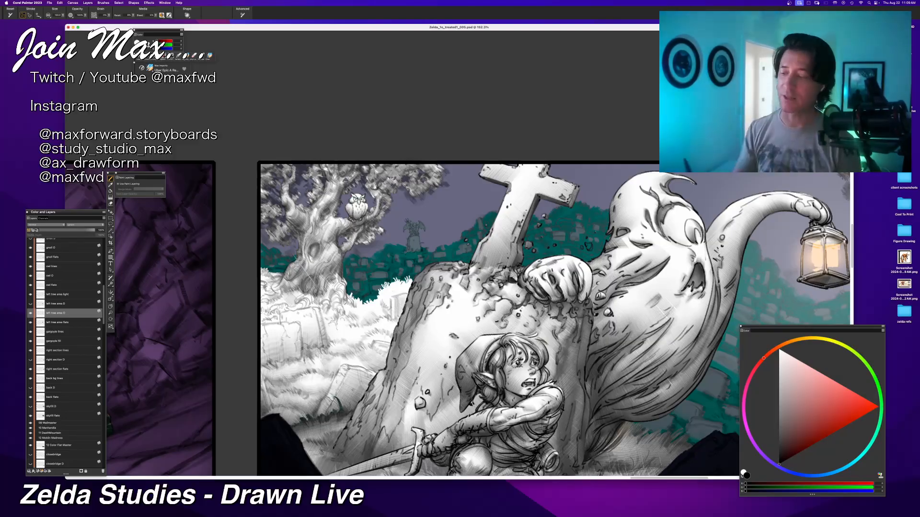
mouse_move(317, 246)
mouse_down()
mouse_move(307, 265)
mouse_move(290, 254)
mouse_up()
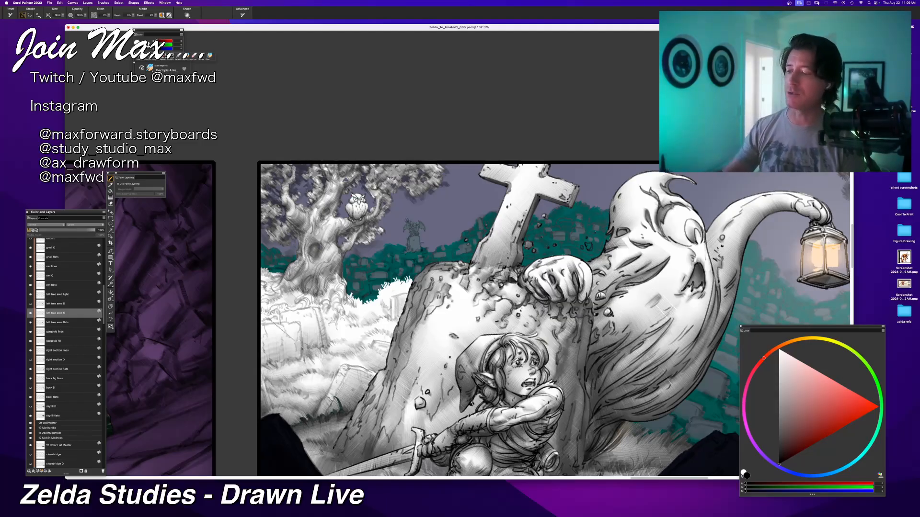
mouse_move(336, 288)
mouse_down()
mouse_move(323, 302)
mouse_move(335, 299)
mouse_move(325, 300)
mouse_move(335, 283)
mouse_up()
mouse_move(340, 277)
mouse_down()
mouse_move(317, 308)
mouse_move(331, 312)
mouse_up()
mouse_move(336, 298)
mouse_down()
mouse_move(338, 314)
mouse_move(342, 303)
mouse_move(300, 309)
mouse_up()
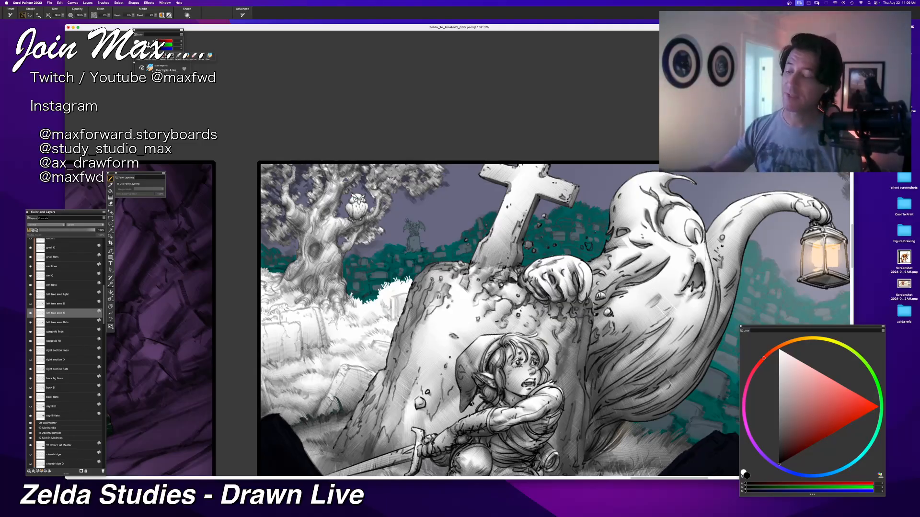
mouse_move(289, 308)
mouse_down()
mouse_move(284, 317)
mouse_move(293, 312)
mouse_up()
key(super+z)
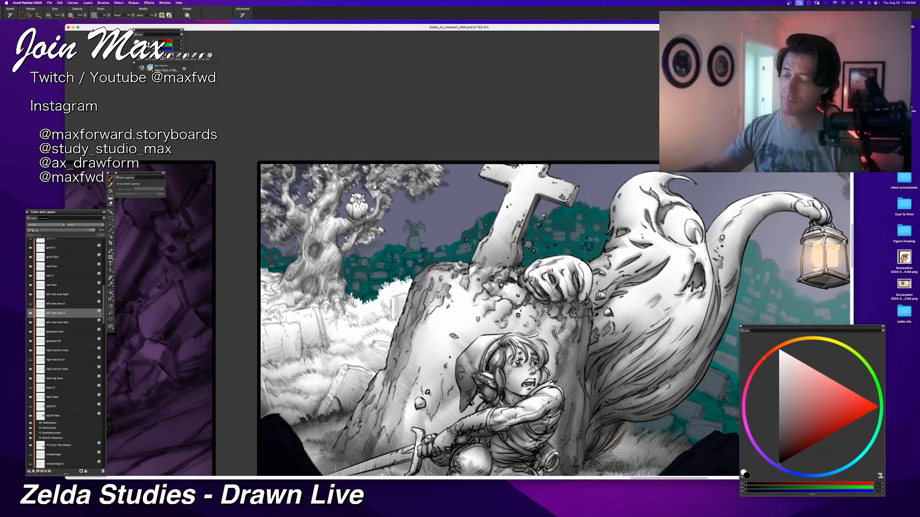
Step: Shade the grass between the left tree and the large tombstone and around the background gravestones with soft grey strokes, undoing unwanted ones
mouse_move(327, 293)
mouse_down()
mouse_move(276, 302)
mouse_move(290, 301)
mouse_up()
key(super+z)
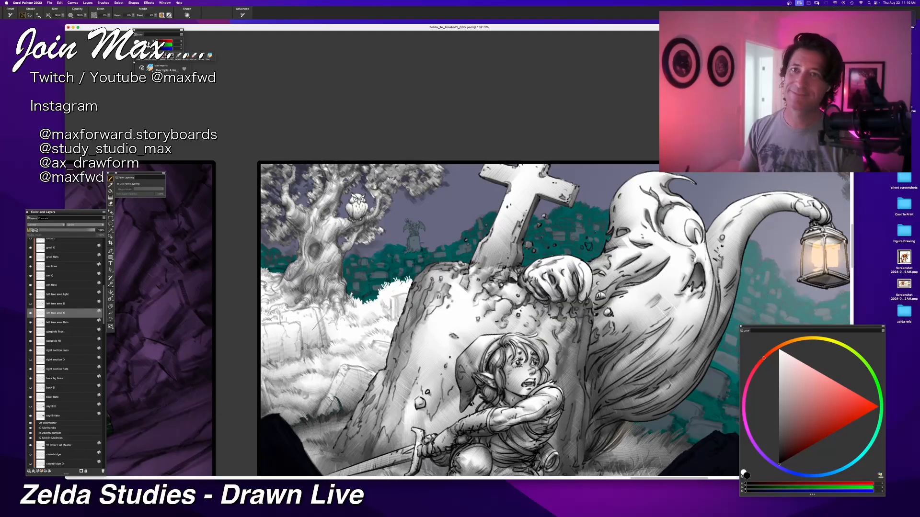
mouse_move(295, 282)
mouse_down()
mouse_move(276, 298)
mouse_move(279, 282)
mouse_move(262, 283)
mouse_up()
key(super+z)
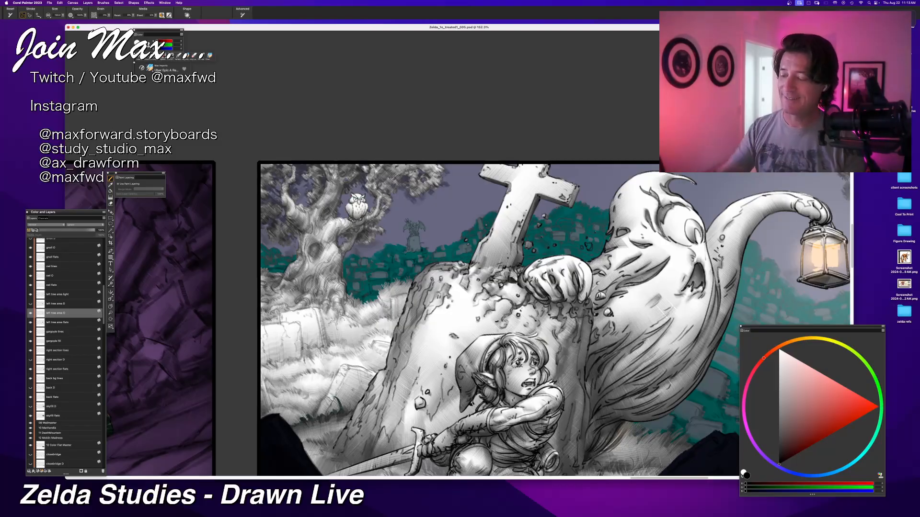
mouse_move(386, 296)
mouse_down()
mouse_move(355, 319)
mouse_move(363, 321)
mouse_move(351, 299)
mouse_up()
key(super+z)
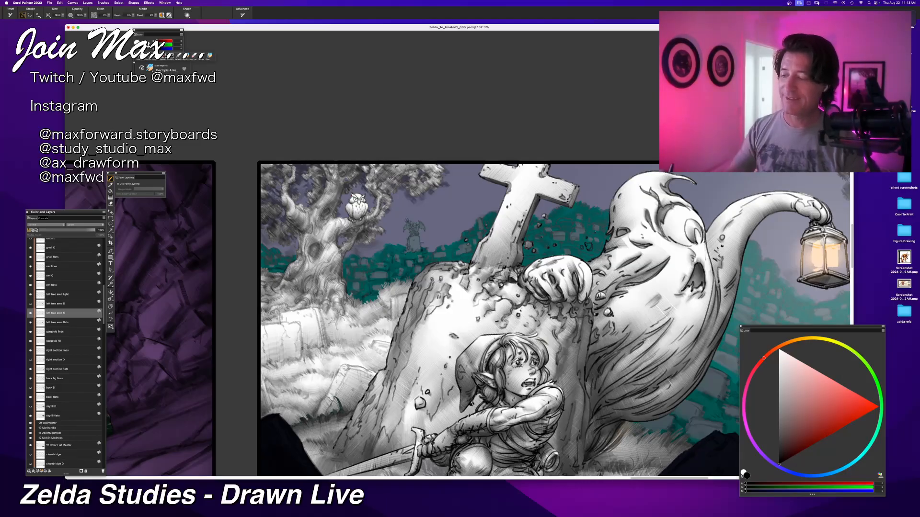
mouse_move(341, 248)
mouse_down()
mouse_move(320, 281)
mouse_move(326, 301)
mouse_up()
key(super+z)
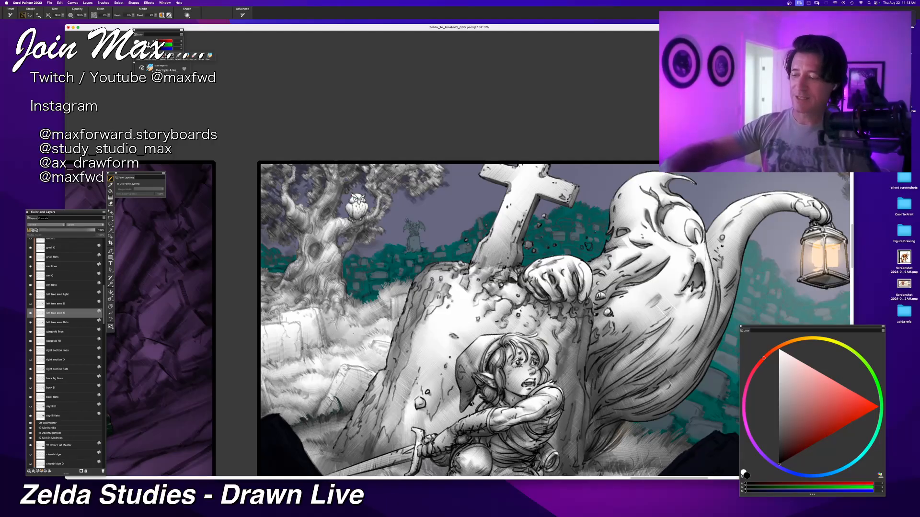
Step: Add soft grey shading to the tilted gravestone and the grass around it beside the large tombstone, undoing unwanted strokes
drag(338, 331, 384, 332)
key(super+z)
mouse_move(328, 322)
mouse_down()
mouse_move(350, 336)
mouse_move(389, 335)
mouse_up()
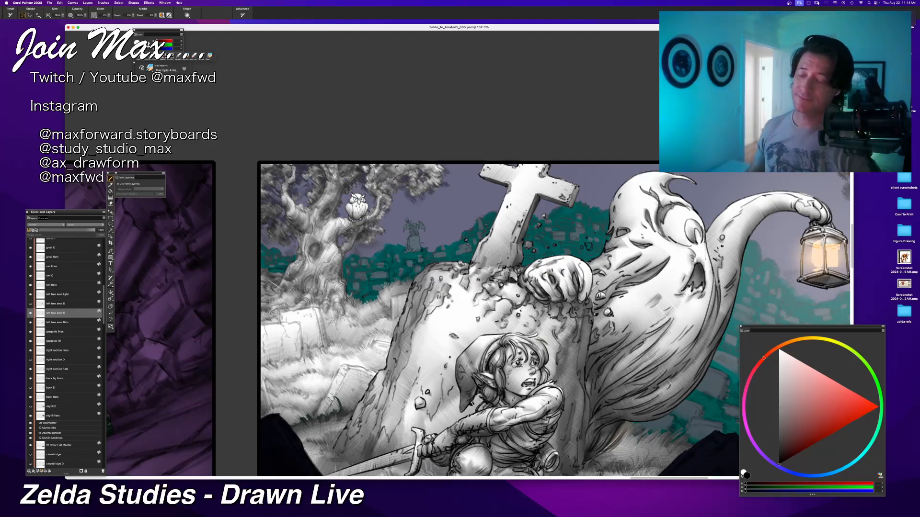
key(super+minus)
key(super+minus)
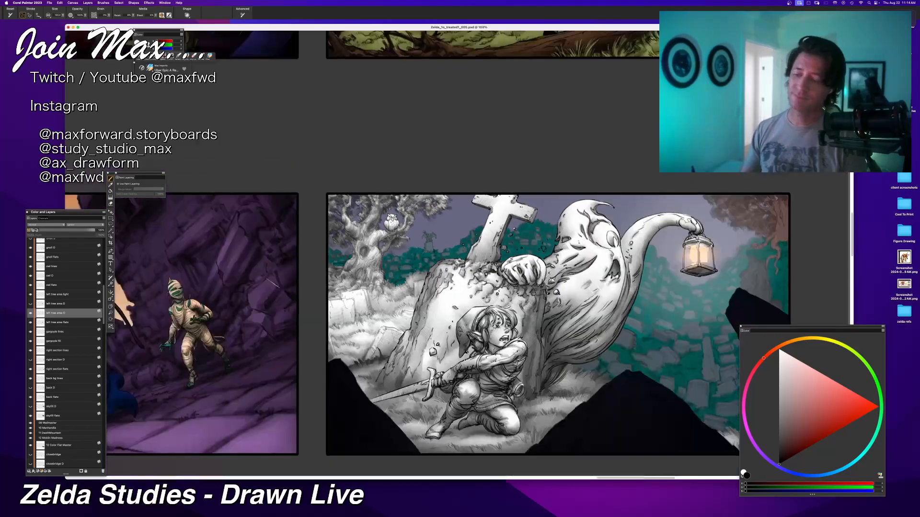
key(super+plus)
mouse_move(350, 338)
mouse_down()
mouse_move(400, 343)
mouse_move(393, 352)
mouse_move(372, 343)
mouse_move(391, 350)
mouse_up()
key(super+z)
drag(377, 341, 399, 344)
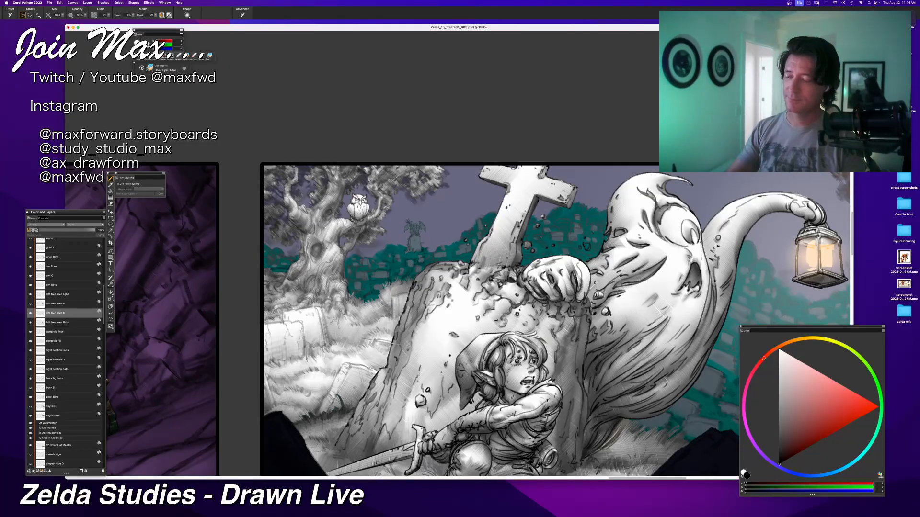
Step: Refine the grey tones along the grass edge and gravestones beneath the left tree, undoing strokes that do not fit
drag(375, 288, 398, 283)
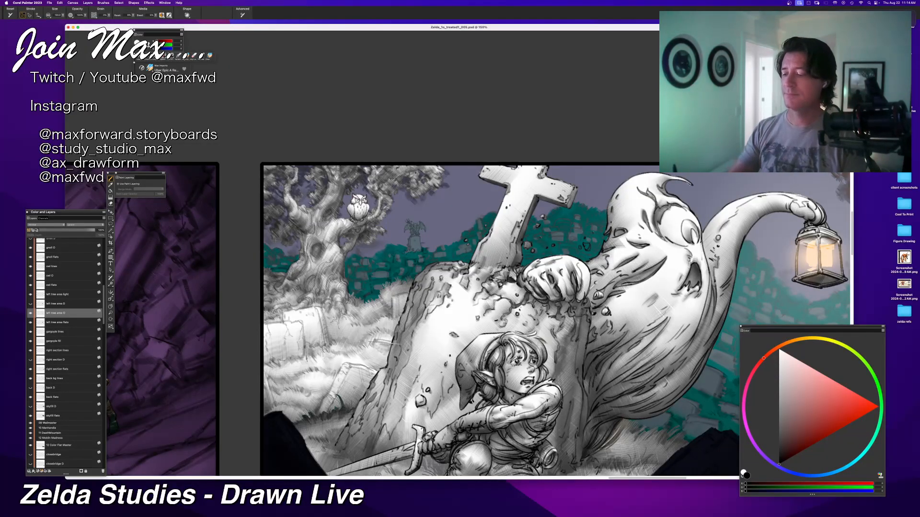
drag(384, 338, 393, 327)
drag(346, 279, 384, 261)
mouse_move(362, 302)
mouse_down()
mouse_move(396, 320)
mouse_move(364, 331)
mouse_move(333, 324)
mouse_up()
key(super+z)
key(super+z)
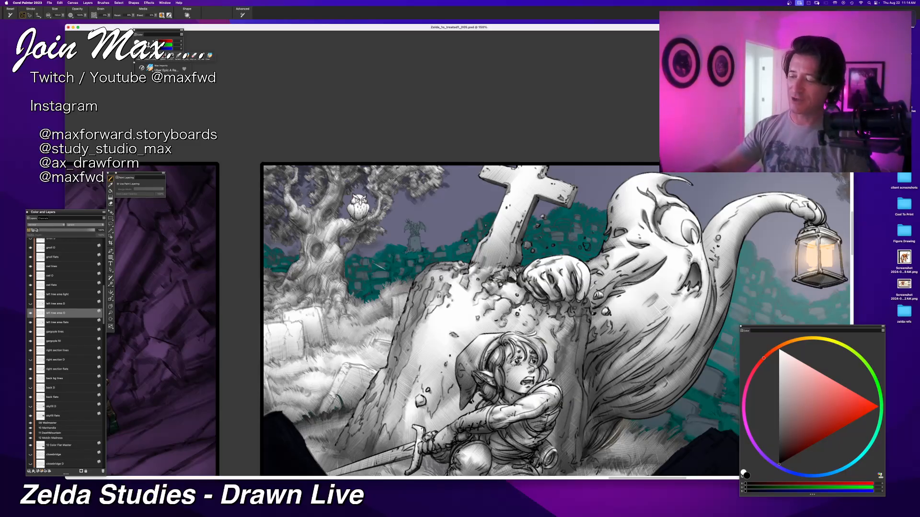
mouse_move(349, 333)
mouse_down()
mouse_move(383, 326)
mouse_move(350, 329)
mouse_move(375, 331)
mouse_up()
key(super+z)
key(super+z)
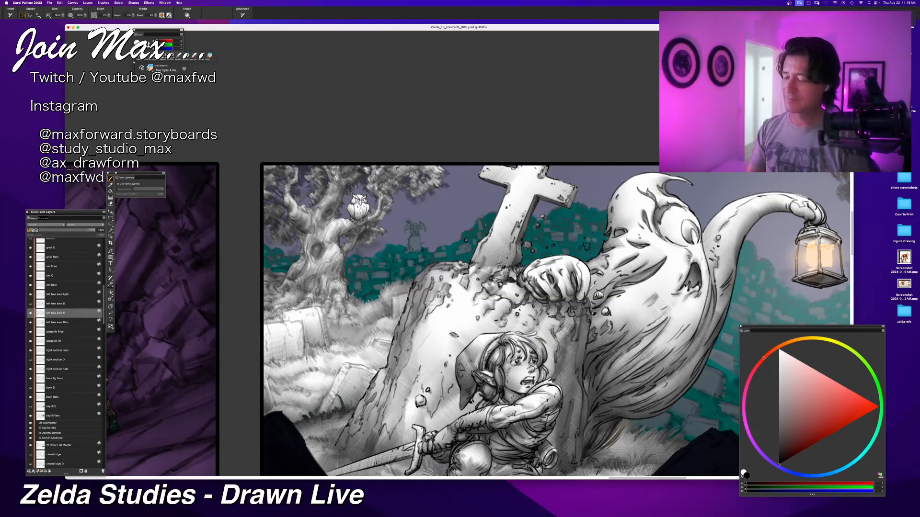
key(super+z)
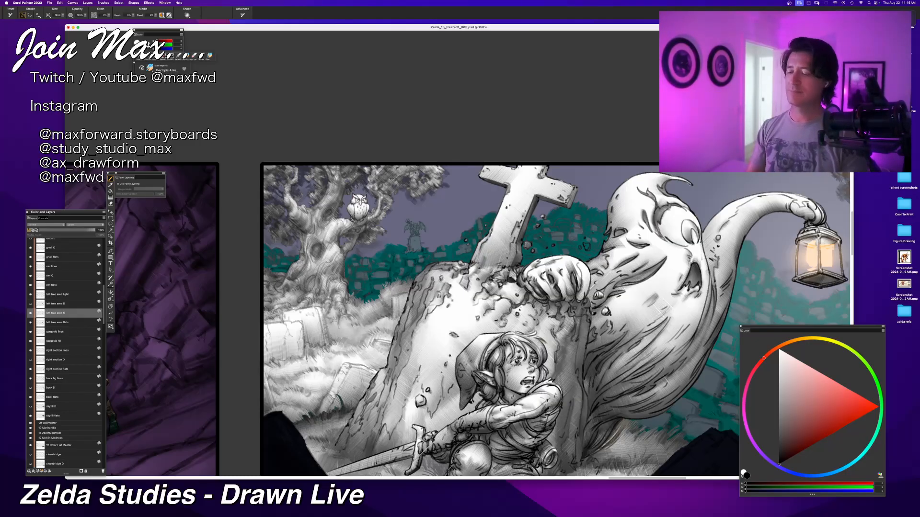
Step: Review the shading across the whole graveyard panel and save the illustration
key(super+minus)
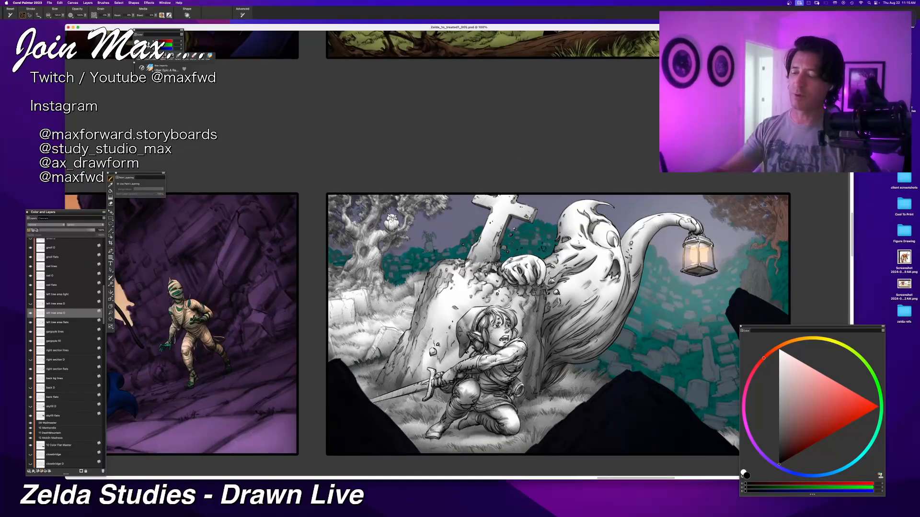
drag(405, 419, 258, 439)
key(super+plus)
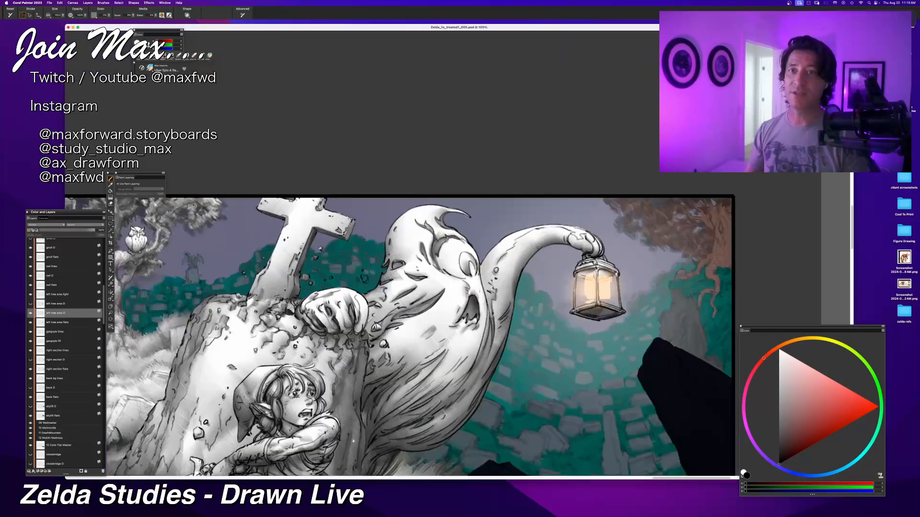
key(super+minus)
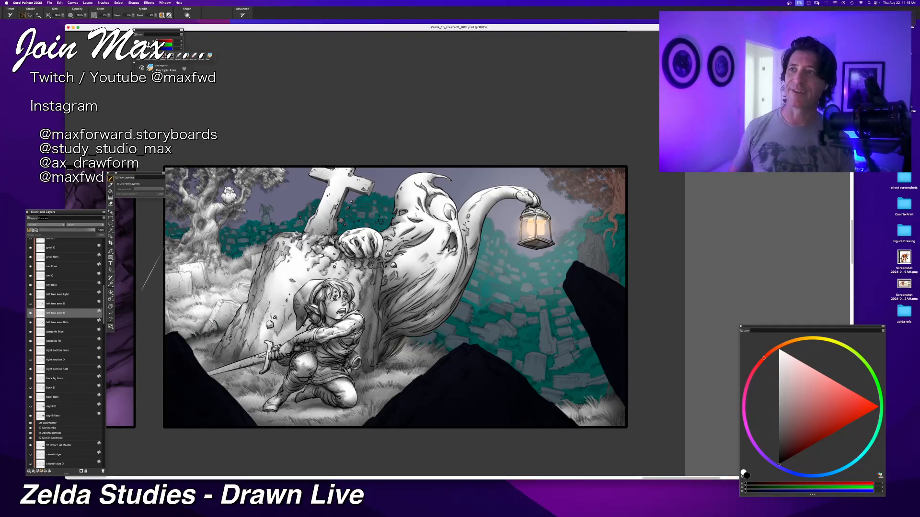
key(super+s)
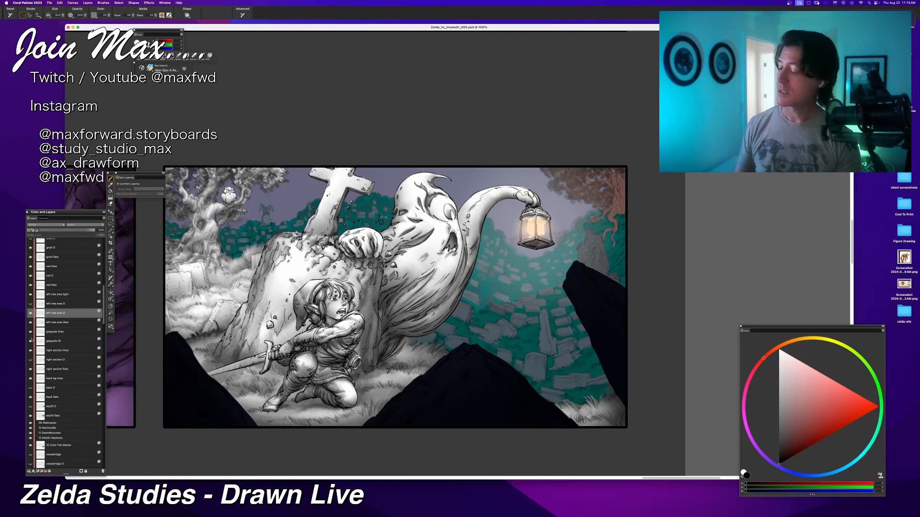
Step: Select the gargoyle fill layer and rename it as gargoyle flats
click(48, 341)
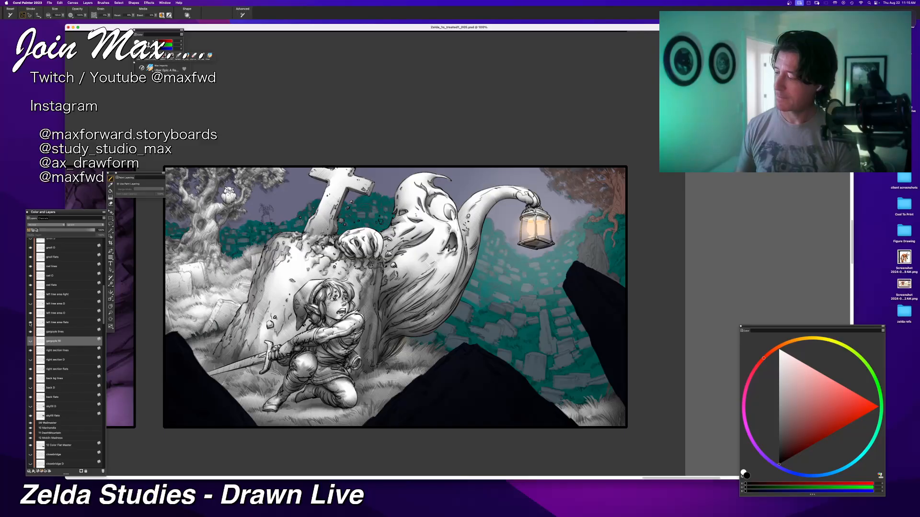
click(30, 332)
click(30, 333)
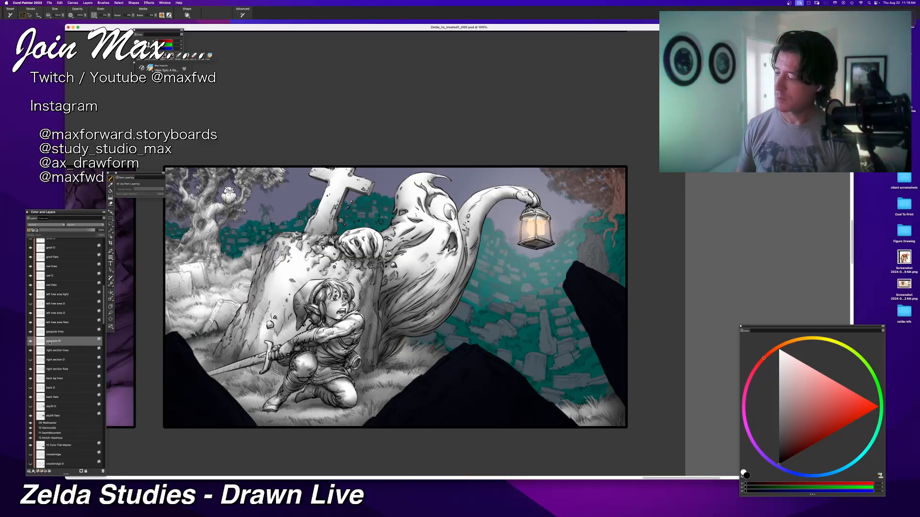
double_click(53, 341)
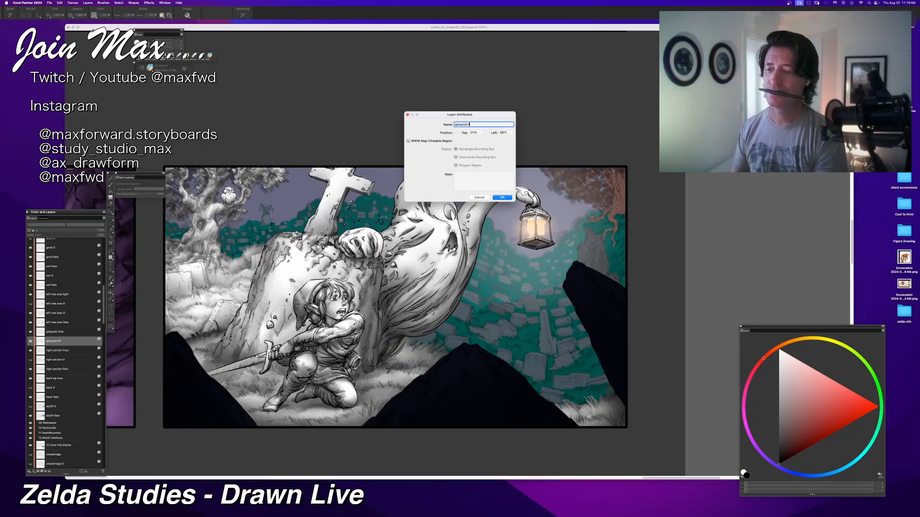
key(BackSpace)
key(BackSpace)
text(lats)
key(Return)
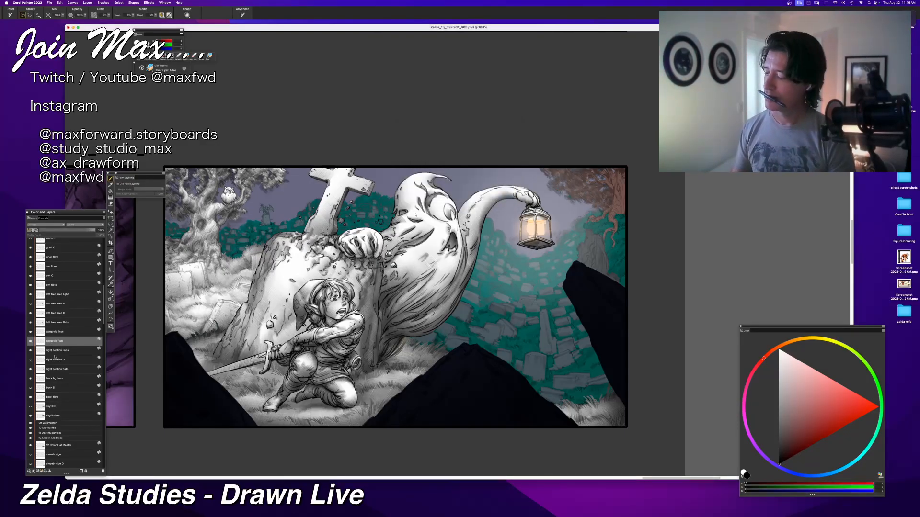
key(super+v)
double_click(52, 341)
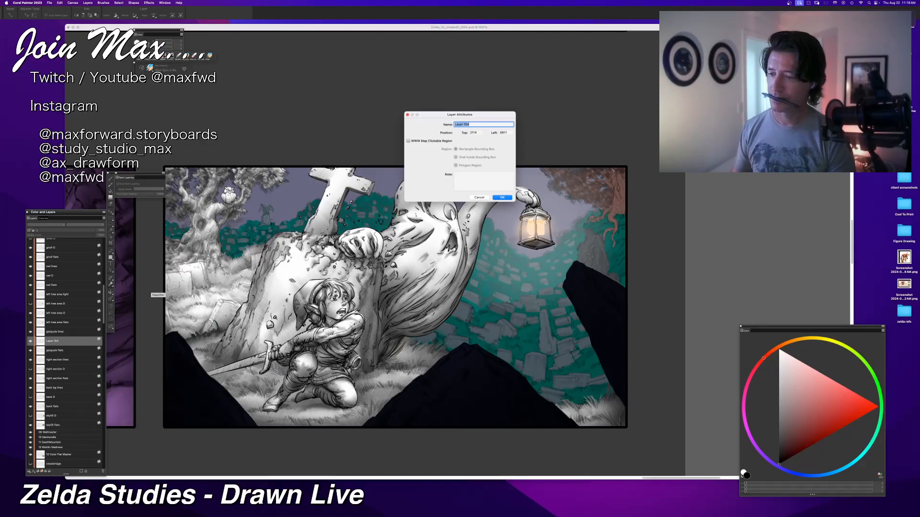
key(Return)
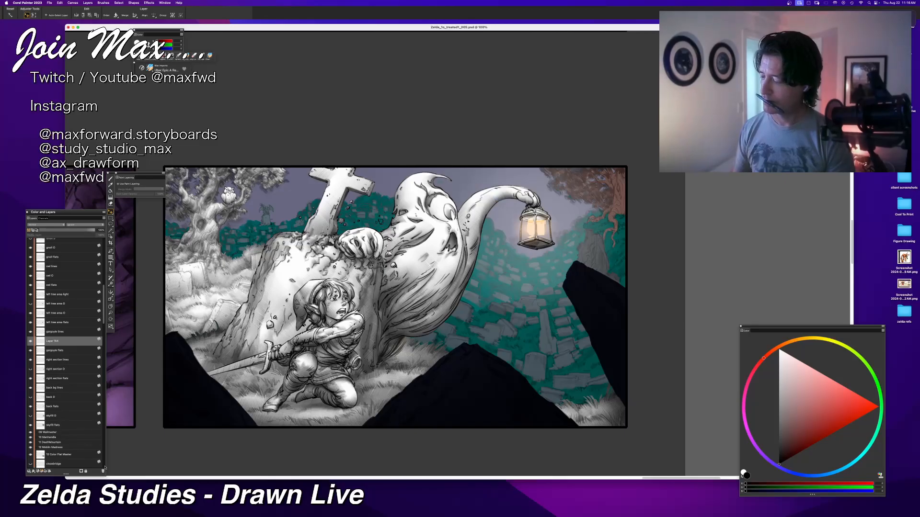
click(102, 471)
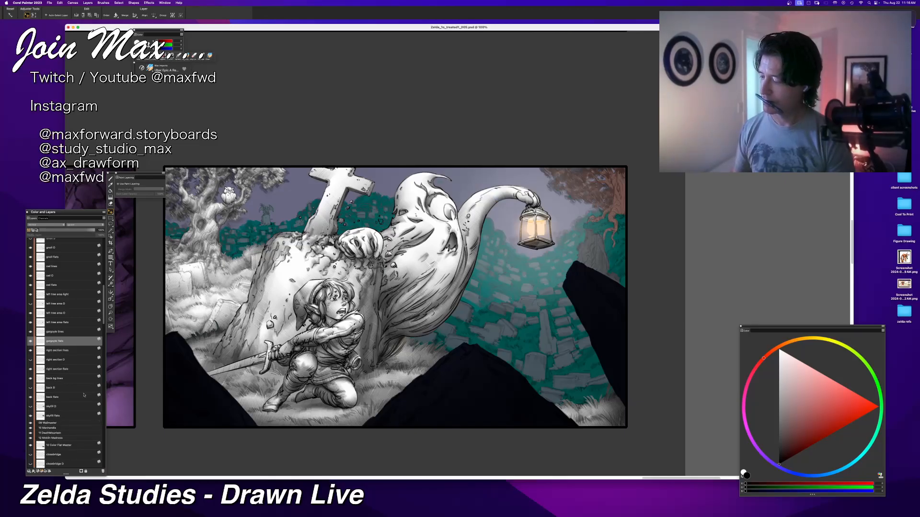
Step: Duplicate the gargoyle flats layer and rename the upper copy as gargoyle O
right_click(64, 346)
click(76, 394)
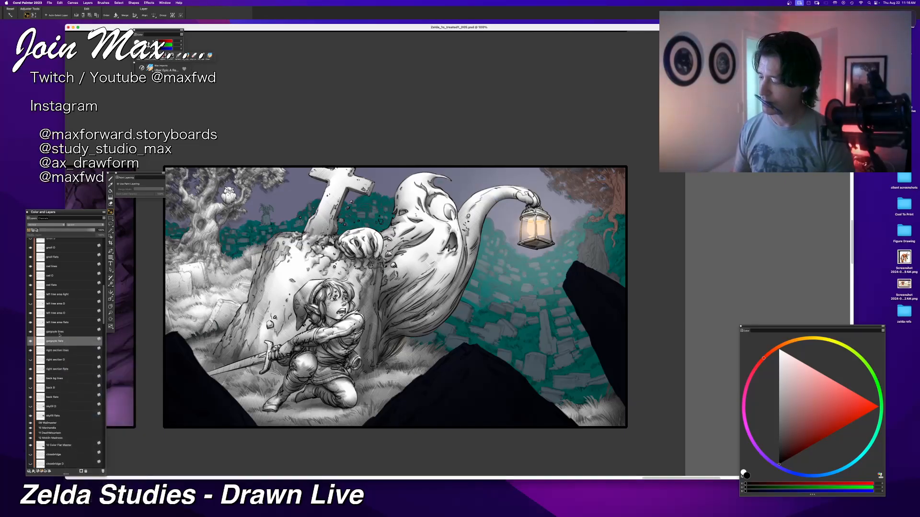
double_click(55, 342)
text(gargoyle)
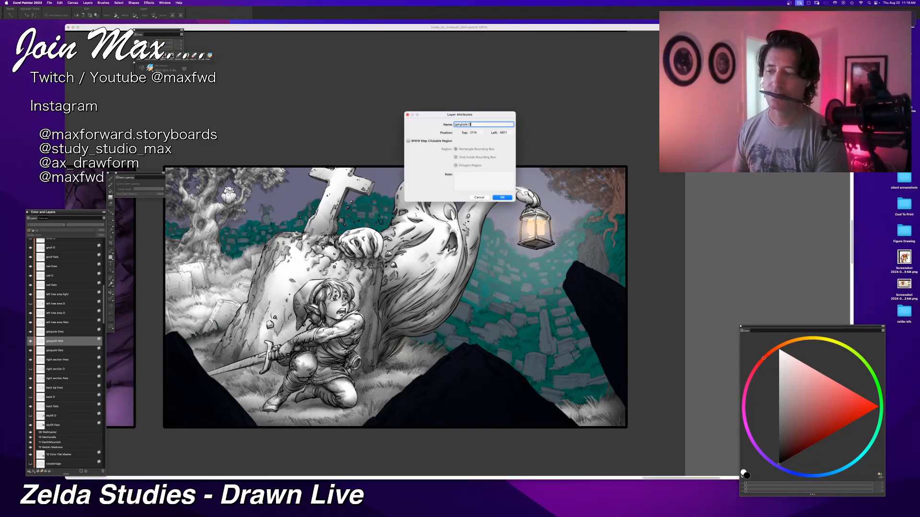
text( O)
key(Return)
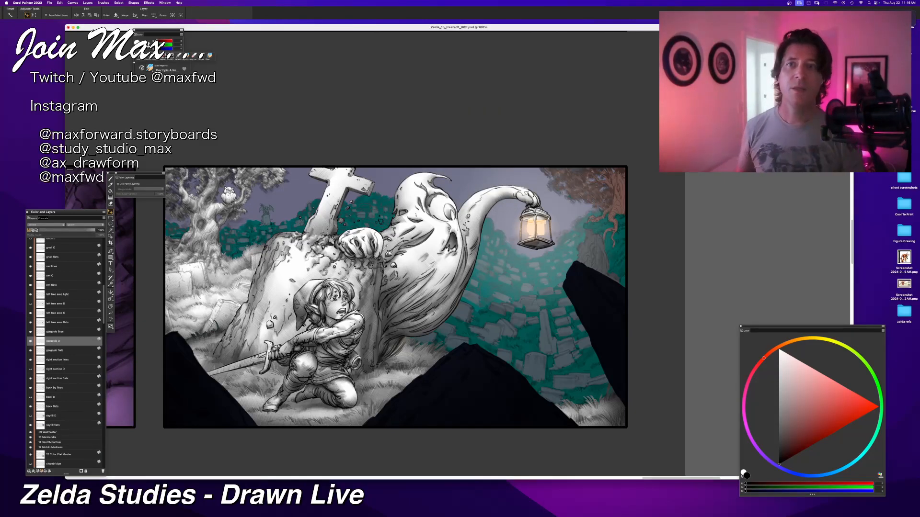
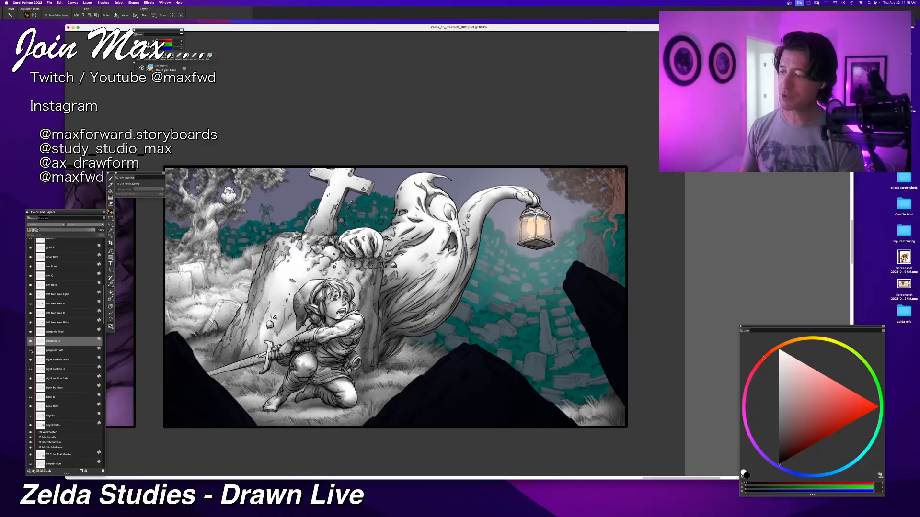
Step: Fill the small gargoyle statue's shape with white on the gargoyle O layer
click(46, 332)
click(42, 341)
drag(222, 281, 324, 336)
scroll(296, 337, up, 4)
scroll(324, 336, up, 4)
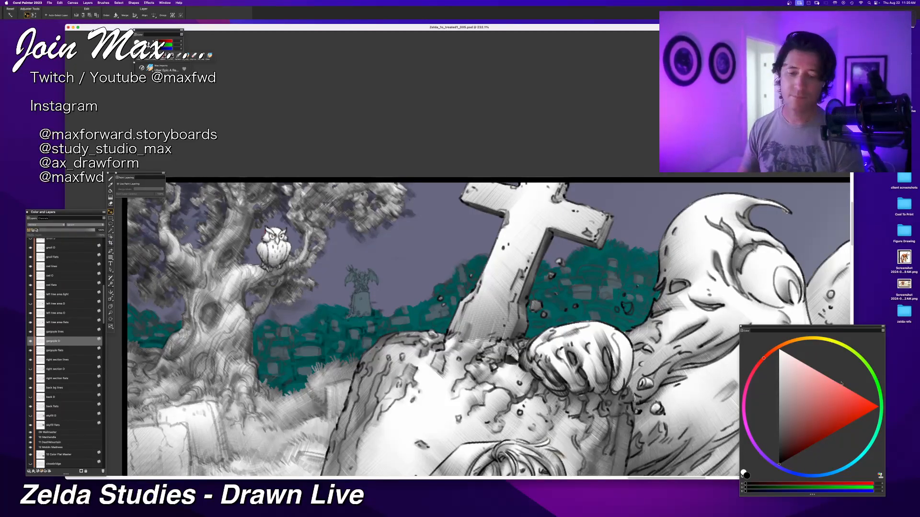
click(779, 351)
key(super+f)
key(Return)
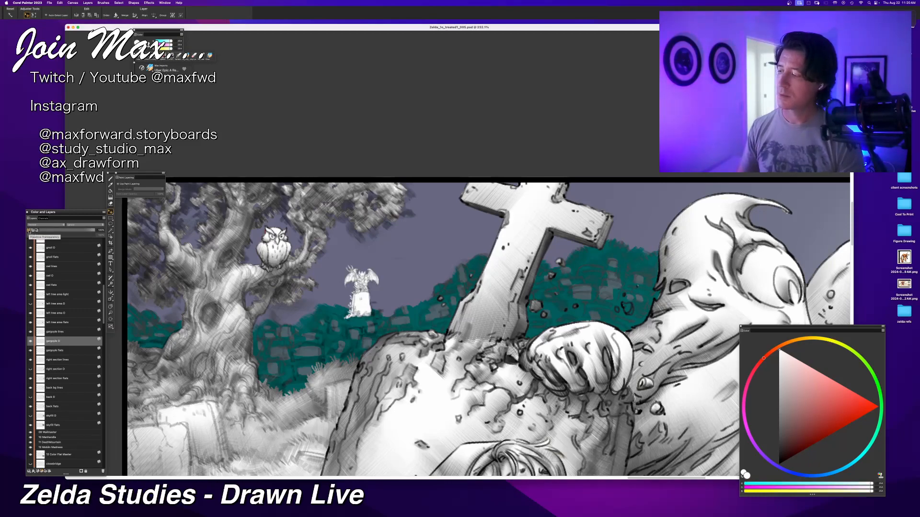
Step: Show the original thumbnails layer to examine the graveyard panel's value sketch, and hide it again
key(super+minus)
key(super+minus)
scroll(65, 273, up, 10)
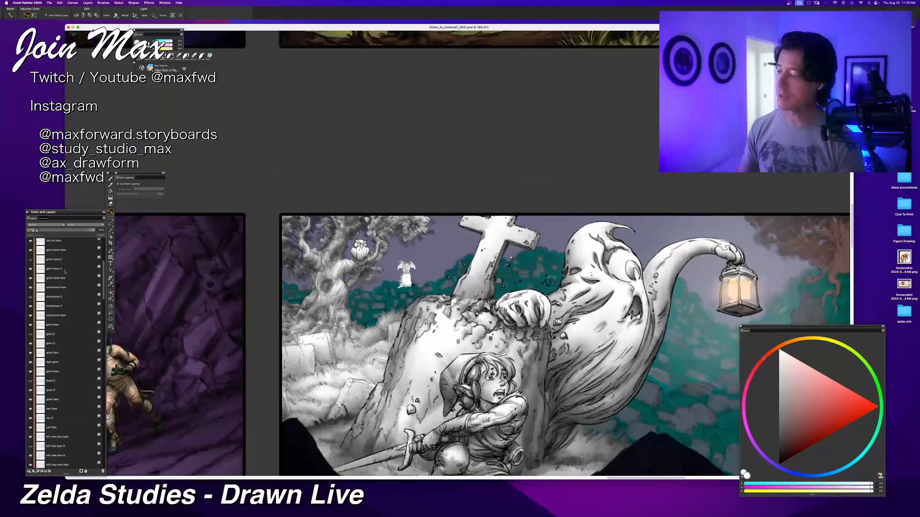
click(30, 243)
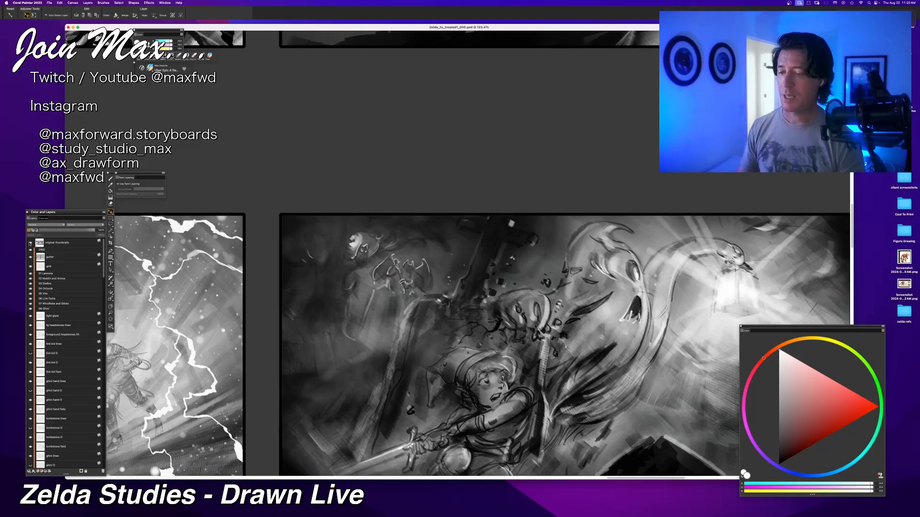
scroll(459, 361, down, 5)
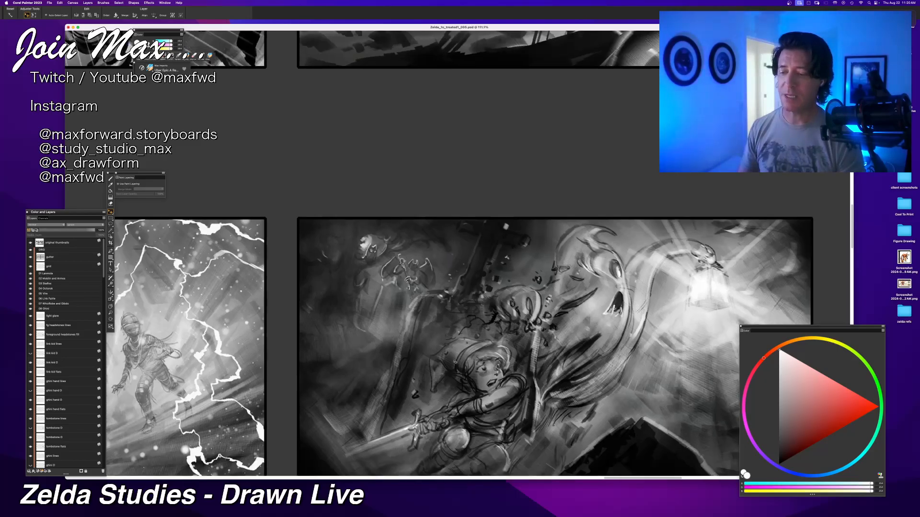
scroll(454, 362, up, 2)
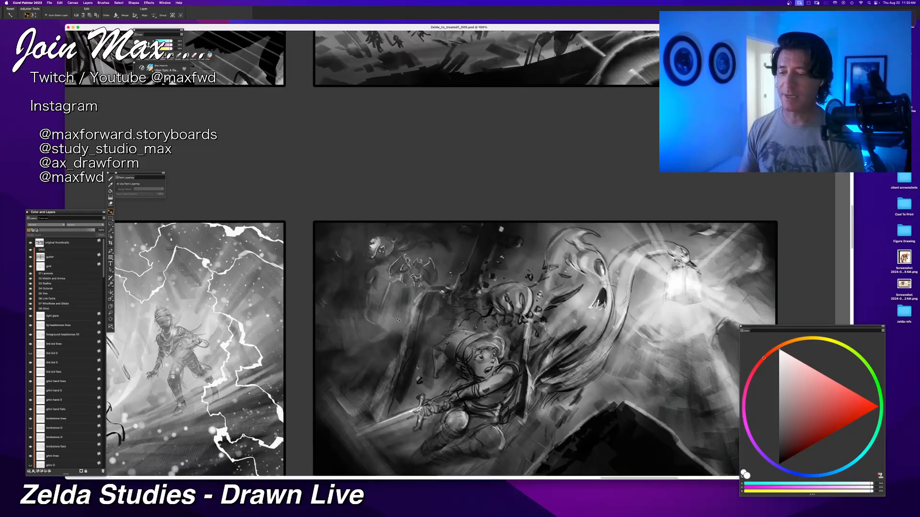
scroll(400, 333, up, 5)
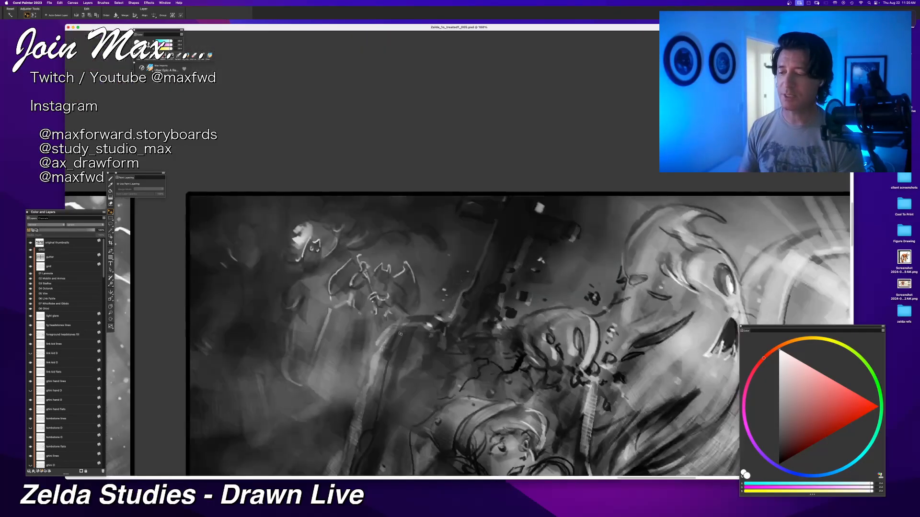
scroll(400, 334, down, 3)
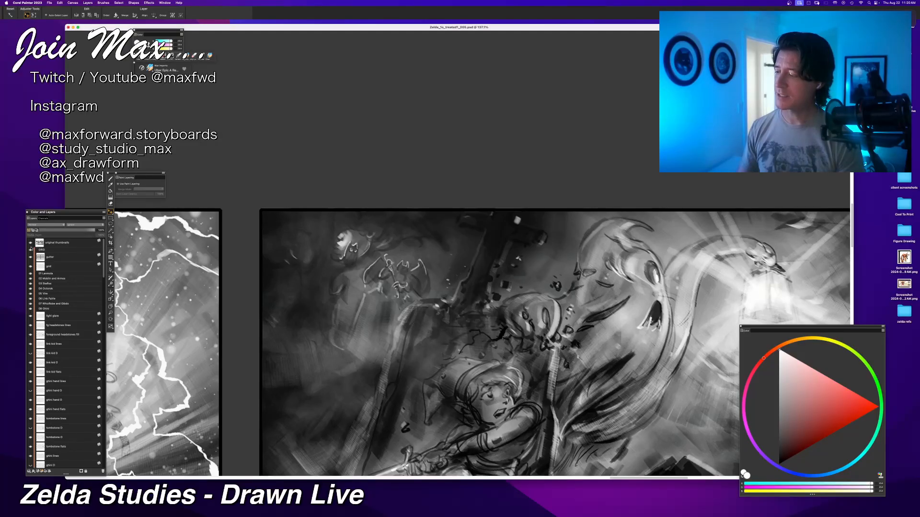
click(30, 243)
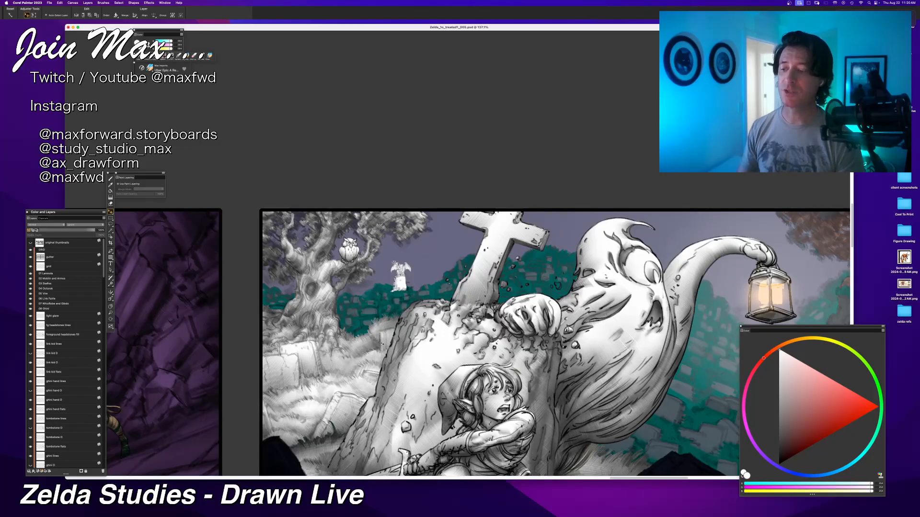
key(super+equal)
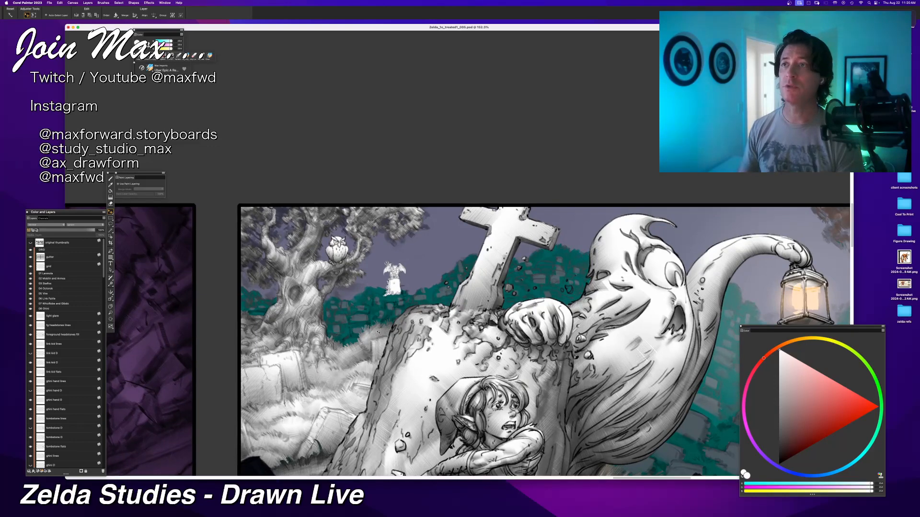
key(super+minus)
key(super+equal)
key(super+equal)
key(super+equal)
key(super+equal)
key(super+equal)
key(super+equal)
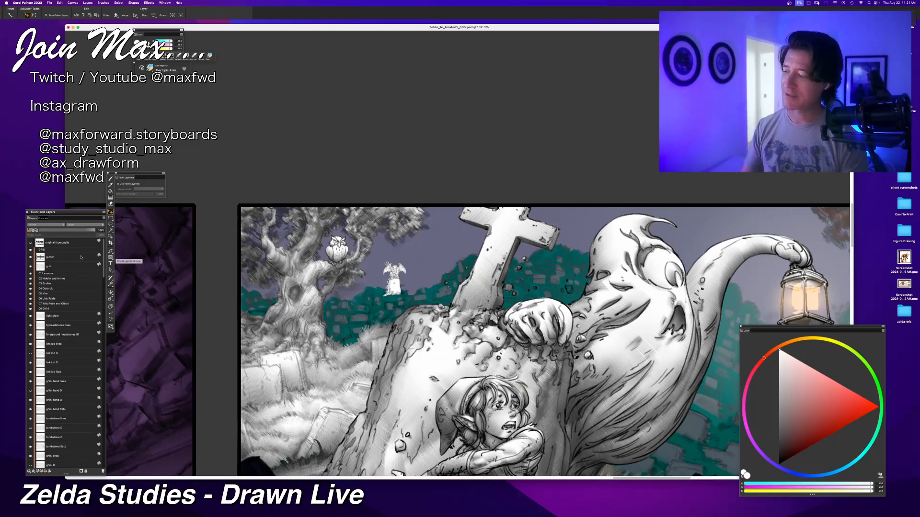
Step: Paint soft black shading over the white gargoyle statue with the brush on the gargoyle O layer
click(39, 310)
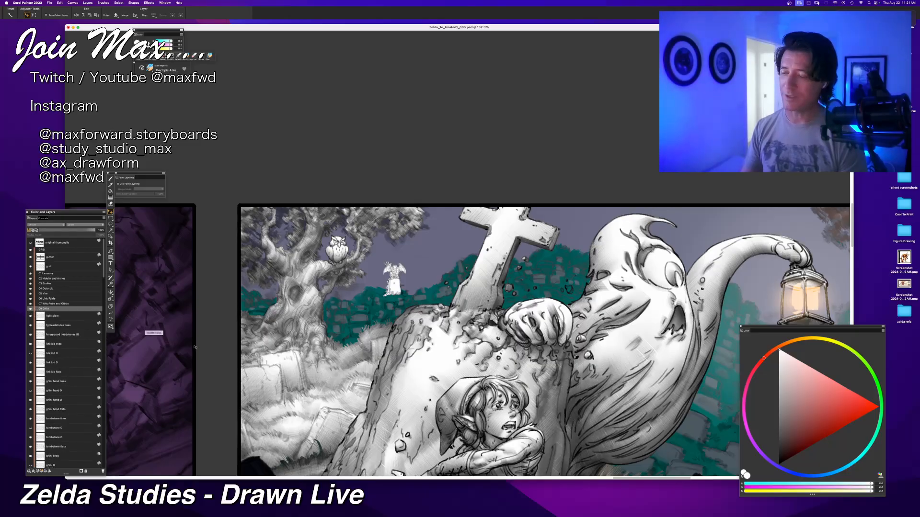
scroll(48, 364, down, 5)
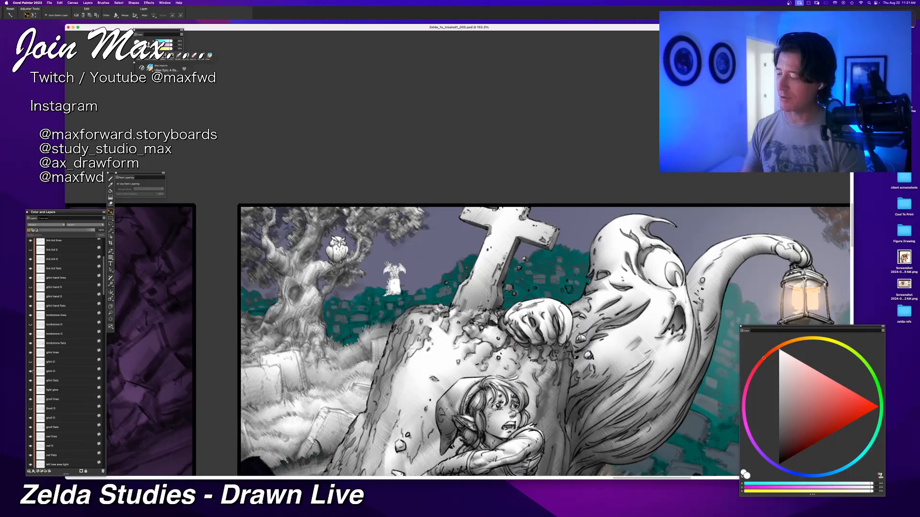
scroll(39, 405, down, 1)
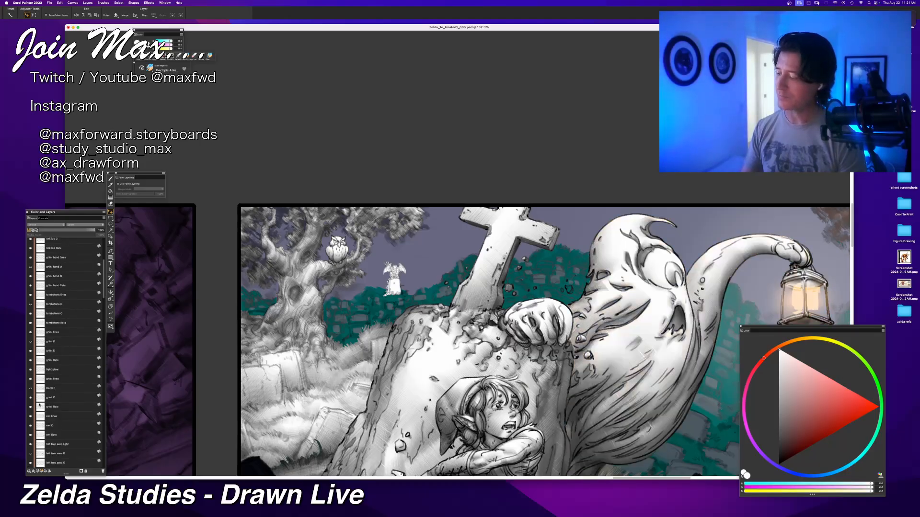
scroll(50, 373, down, 4)
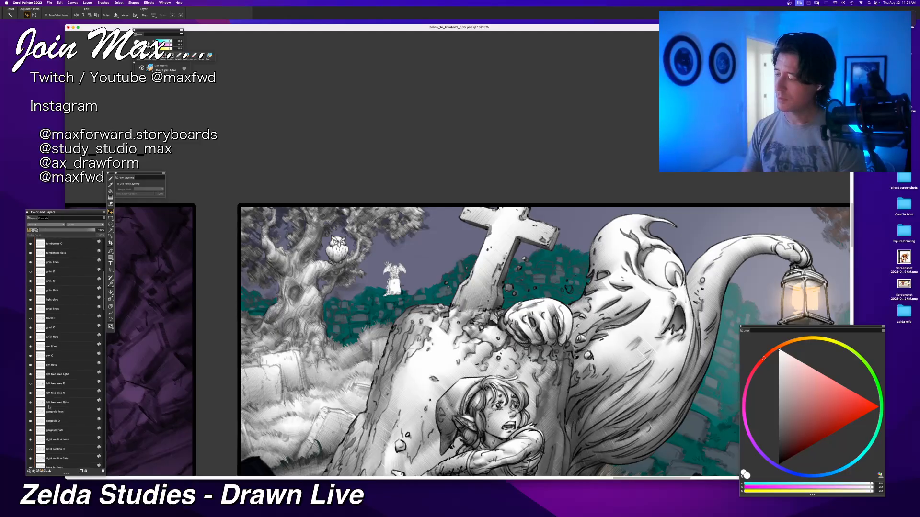
scroll(53, 414, down, 2)
click(58, 384)
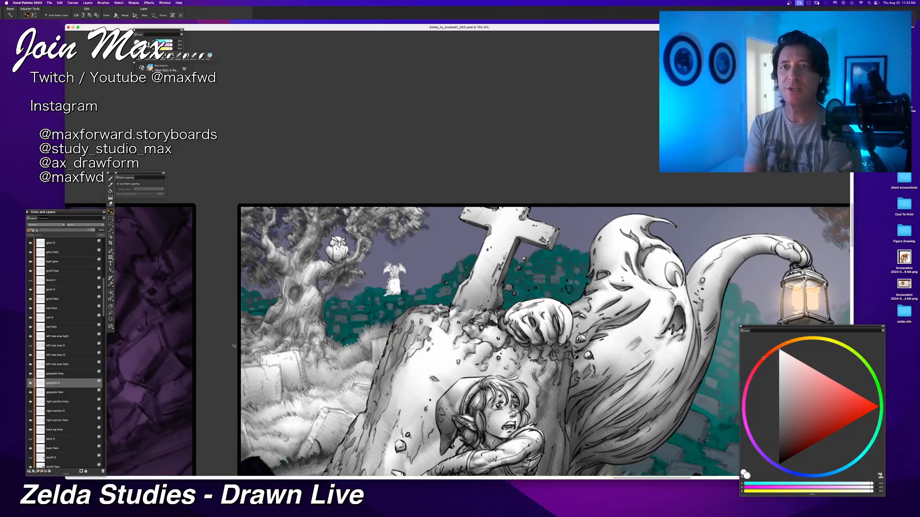
key(b)
click(779, 465)
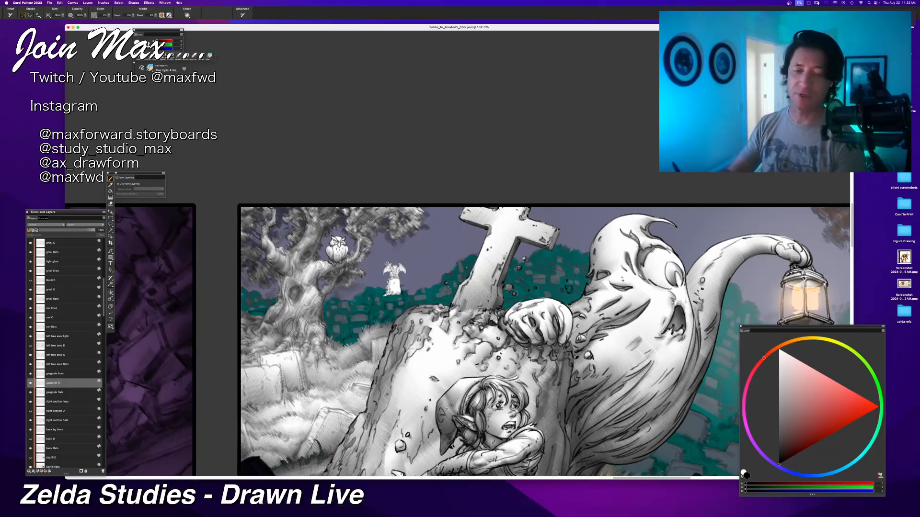
mouse_move(394, 280)
mouse_down()
mouse_move(388, 287)
mouse_move(398, 293)
mouse_up()
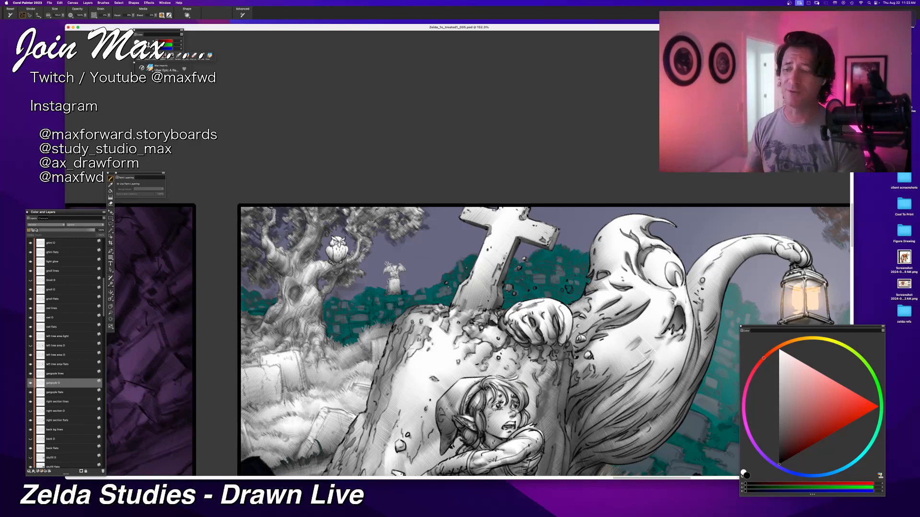
Step: Toggle the right section flats layer off and on to check which part of the graveyard it covers
key(super+minus)
mouse_move(539, 296)
mouse_down()
mouse_move(494, 300)
mouse_move(475, 288)
mouse_up()
key(super+plus)
key(super+minus)
key(super+minus)
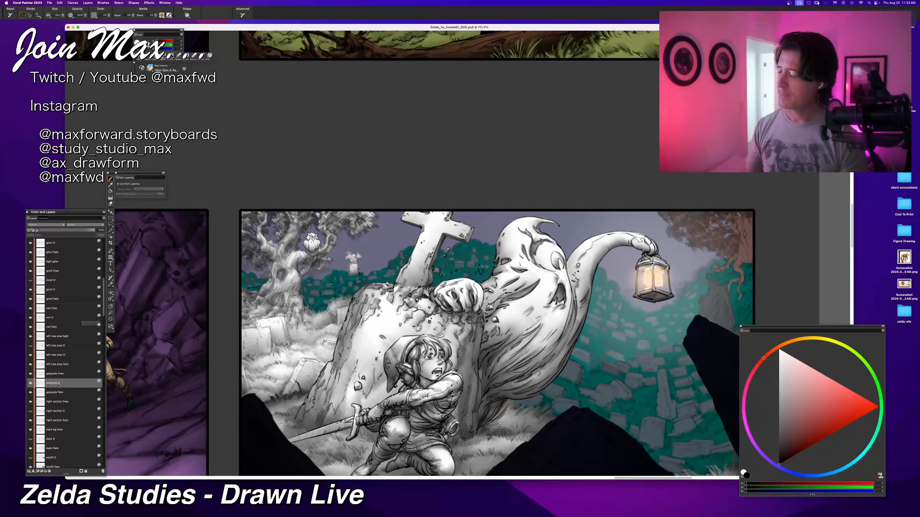
scroll(64, 429, down, 2)
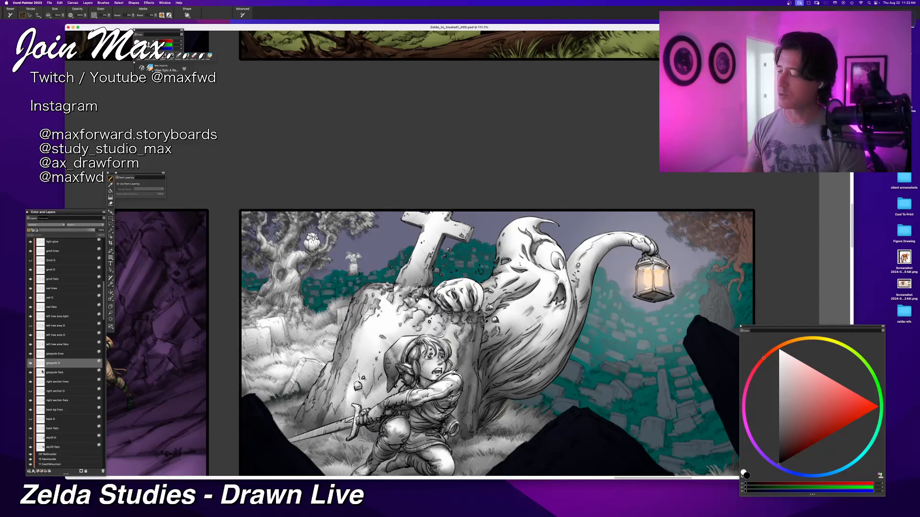
click(30, 401)
click(31, 401)
click(31, 401)
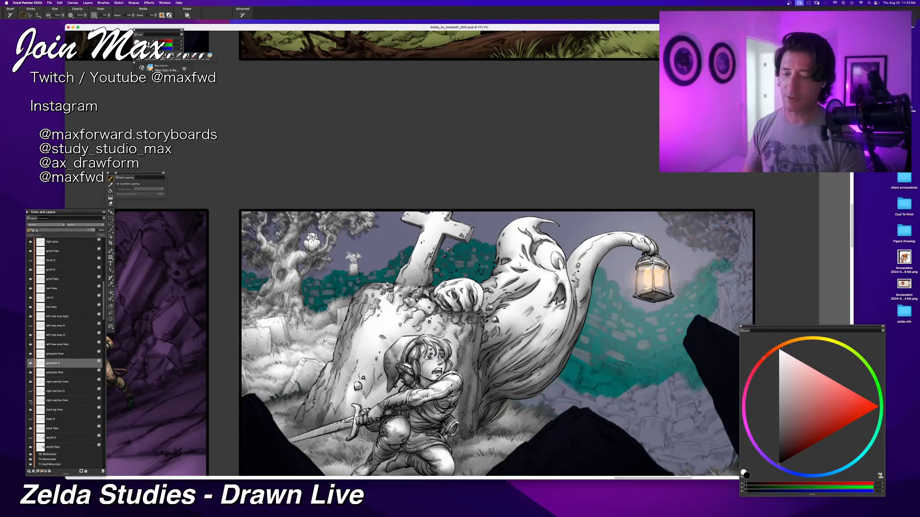
click(30, 401)
Step: Select the light glow layer around the ghost's lantern and hide it
drag(432, 386, 250, 372)
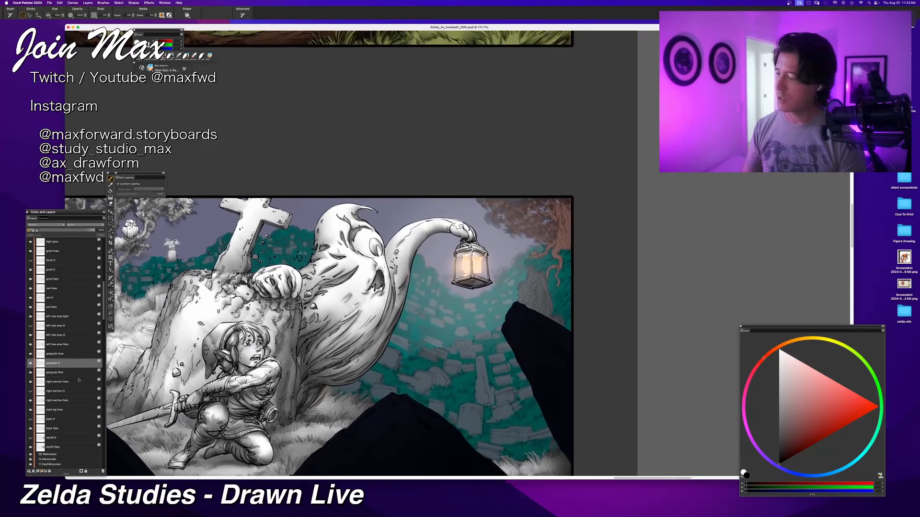
key(f)
right_click(466, 327)
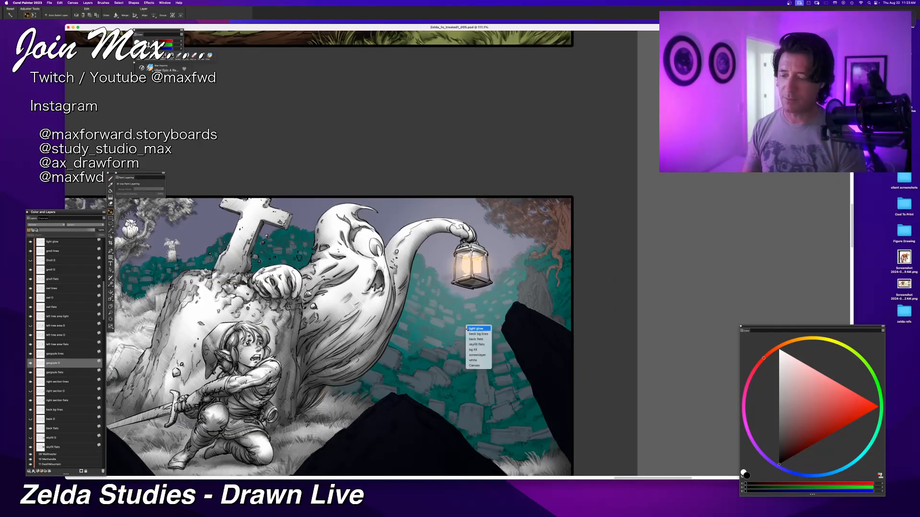
click(475, 333)
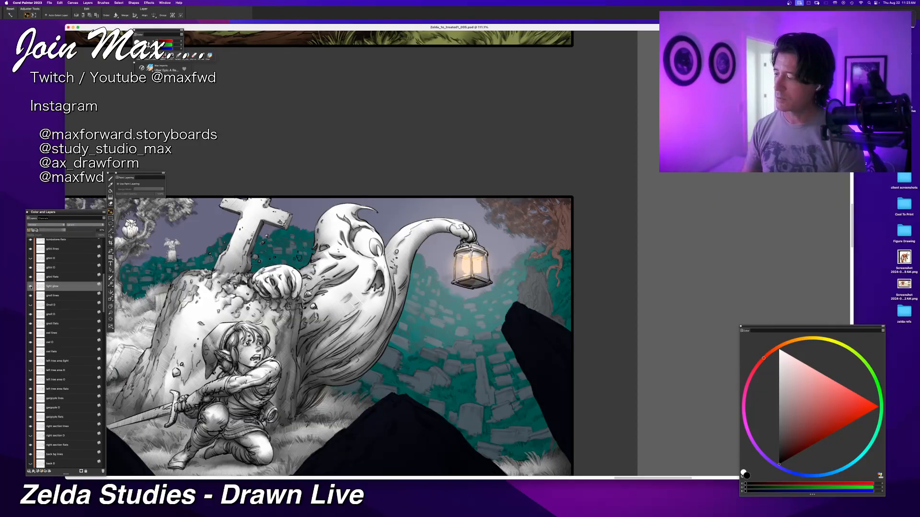
click(30, 286)
Step: Examine the graveyard background and lantern area of the panel with the light glow hidden
key(super+plus)
key(super+minus)
key(super+minus)
drag(468, 297, 406, 289)
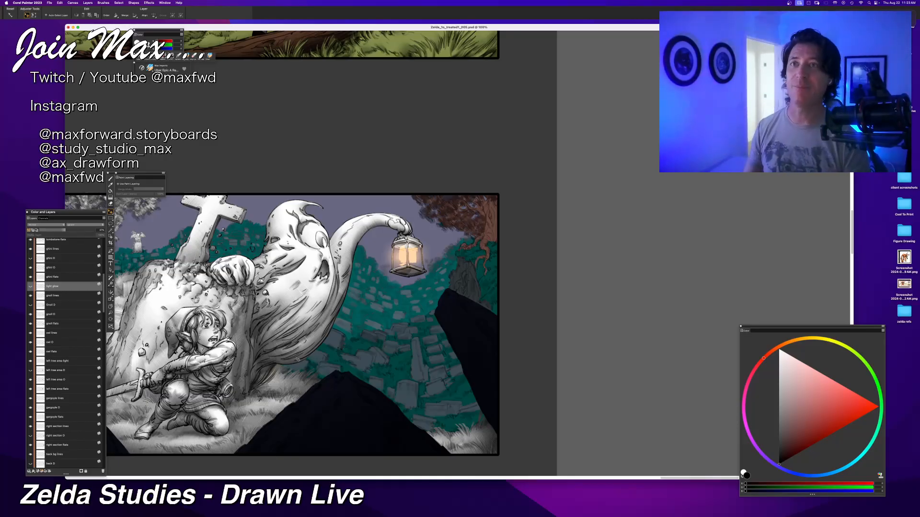
scroll(297, 359, up, 1)
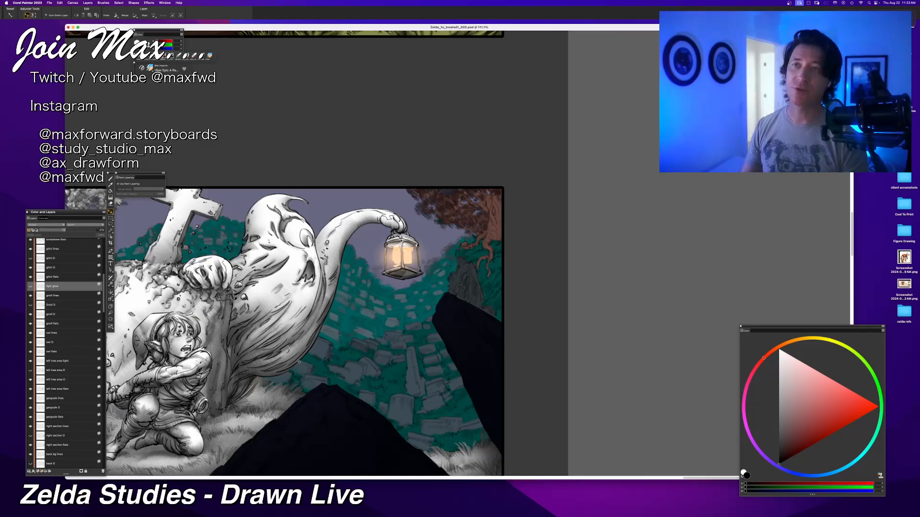
key(super+minus)
key(super+equal)
drag(355, 354, 369, 347)
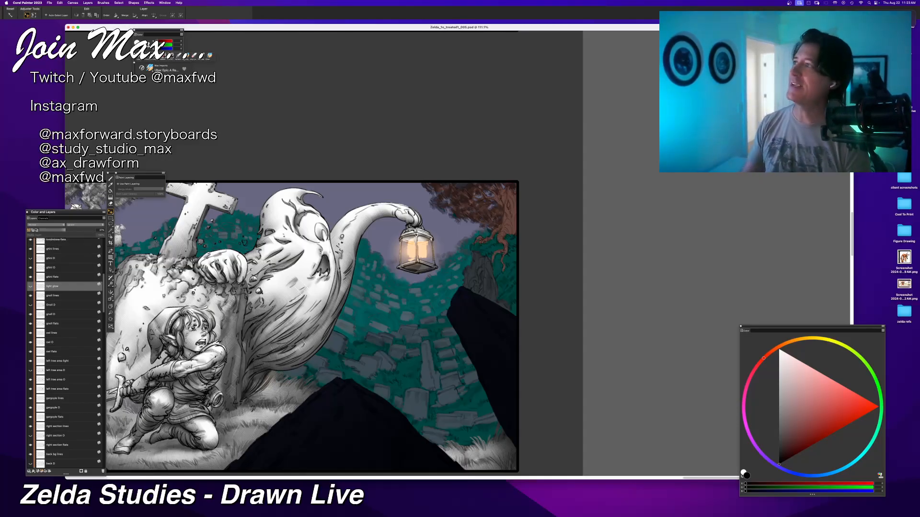
Step: Hide the palettes, switch to the Wayback Machine results for "3 minute max" in Chrome, and enlarge the window to browse them
key(Tab)
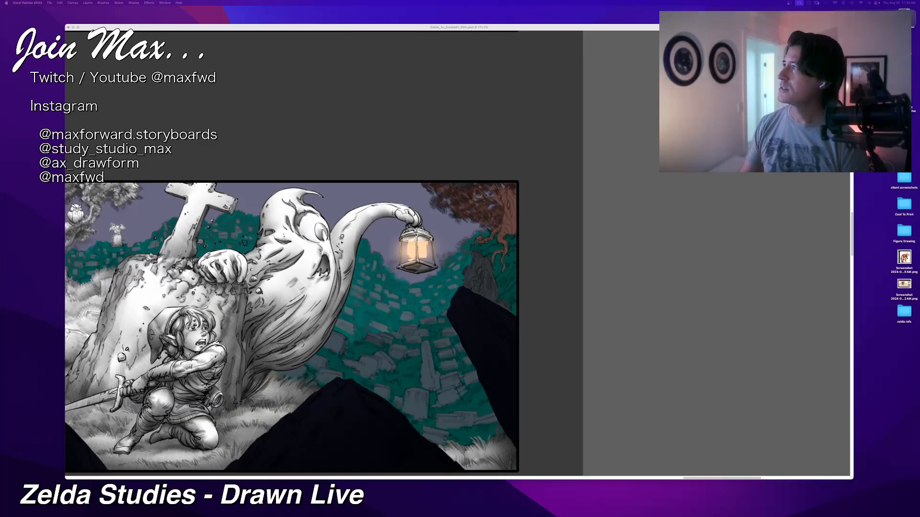
mouse_move(244, 1)
mouse_down()
mouse_move(397, 108)
mouse_move(320, 73)
mouse_up()
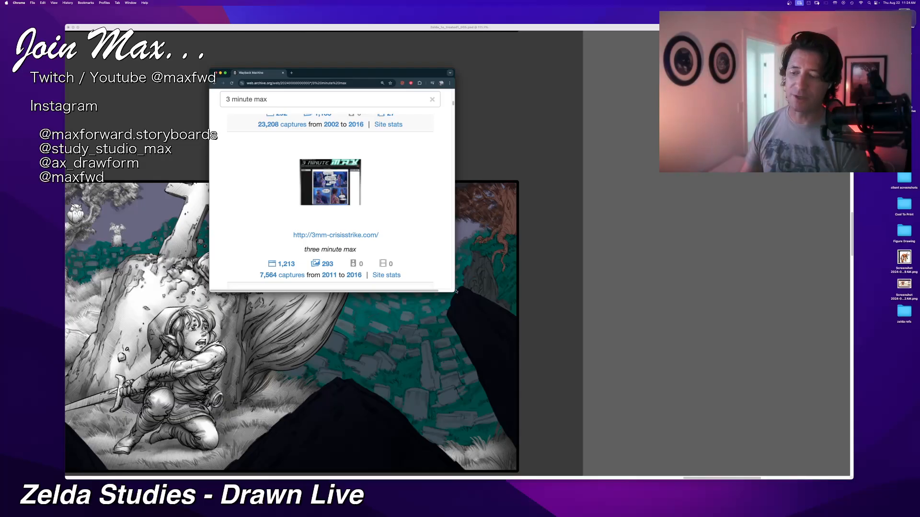
drag(456, 291, 516, 301)
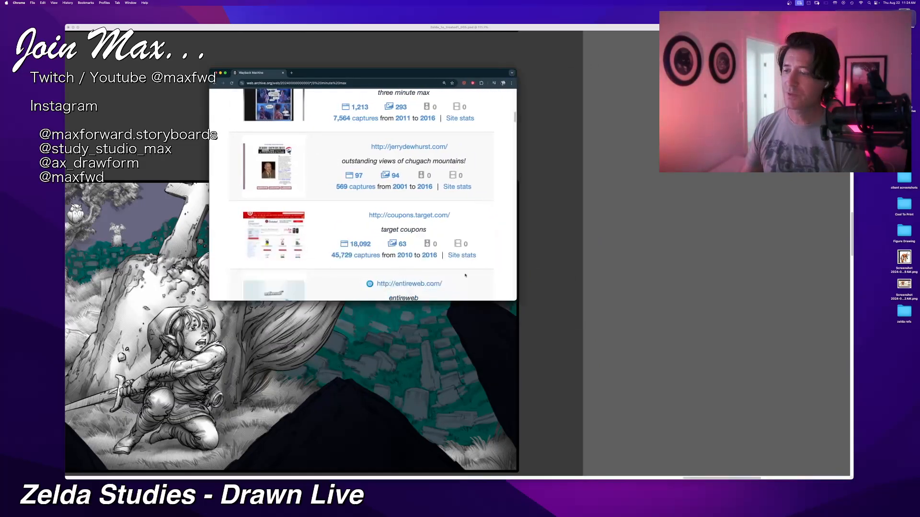
scroll(465, 275, up, 5)
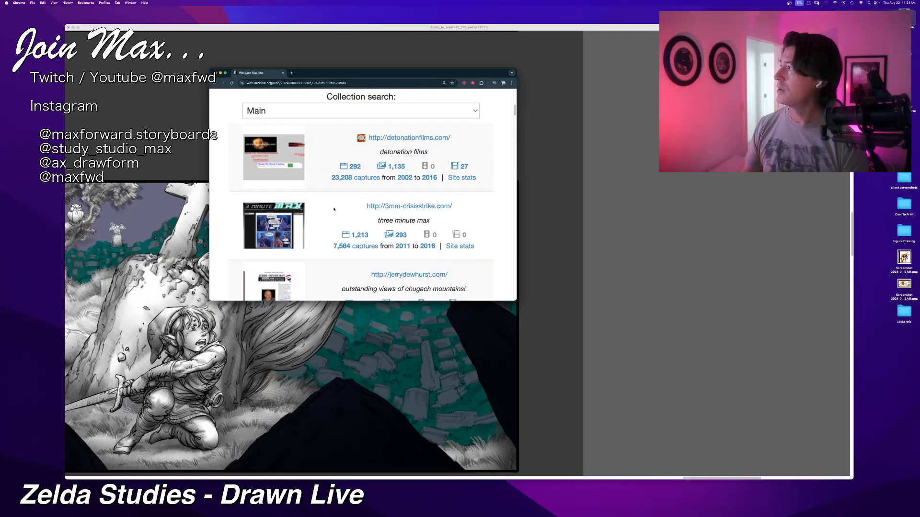
Step: Open the archived 3mm-crisisstrike.com site from the results and dismiss the donation banner
click(377, 207)
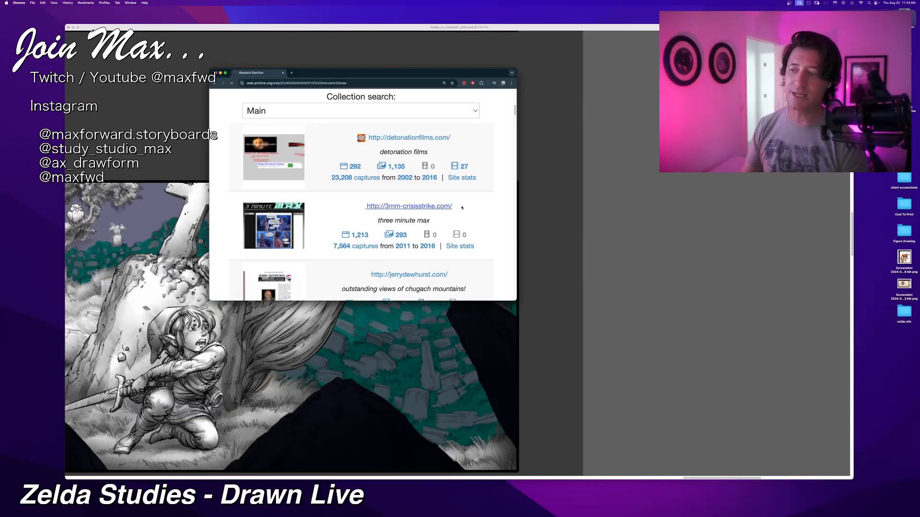
super+click(429, 207)
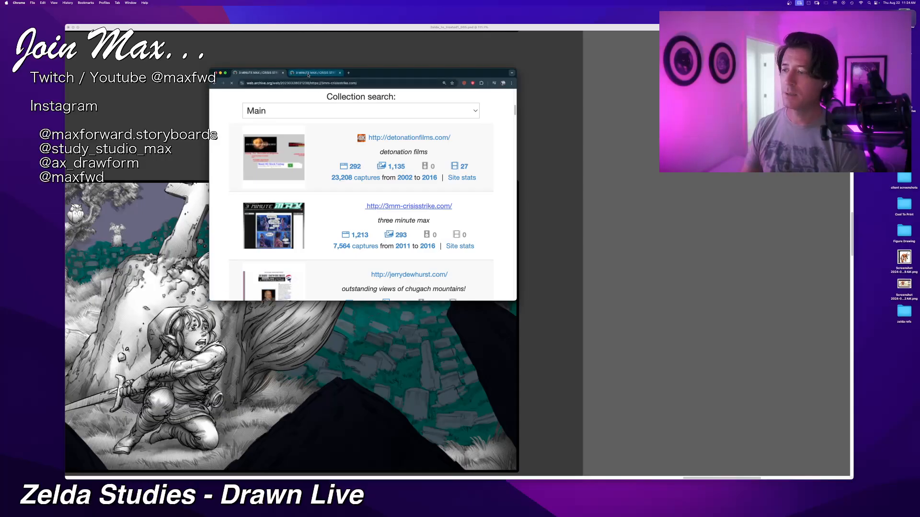
click(308, 74)
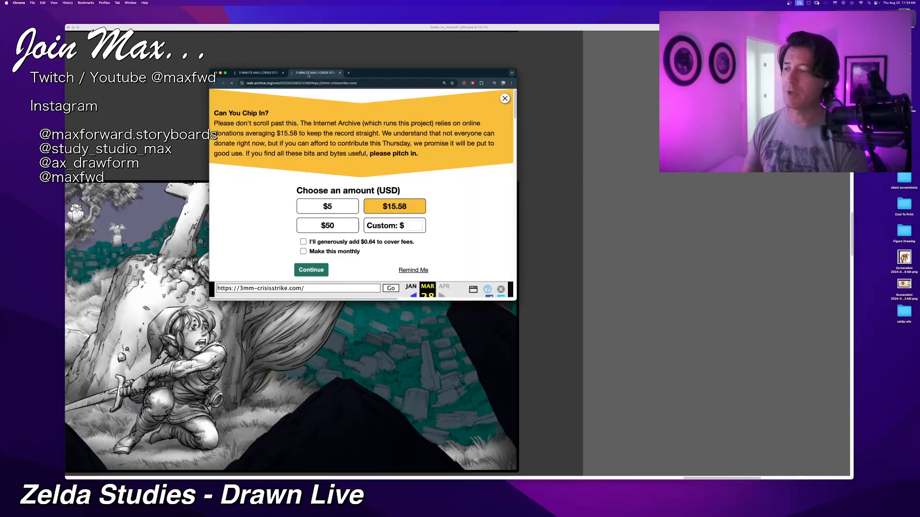
click(505, 98)
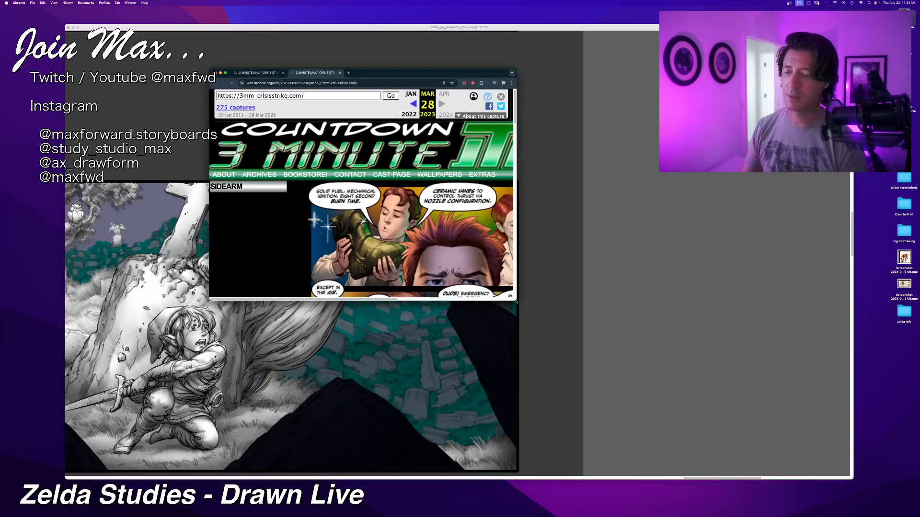
Step: Enlarge and reposition the browser window, and look over the whole "Hard Target" Page Twenty-Nine comic on the archived home page
drag(516, 301, 694, 465)
drag(539, 76, 490, 61)
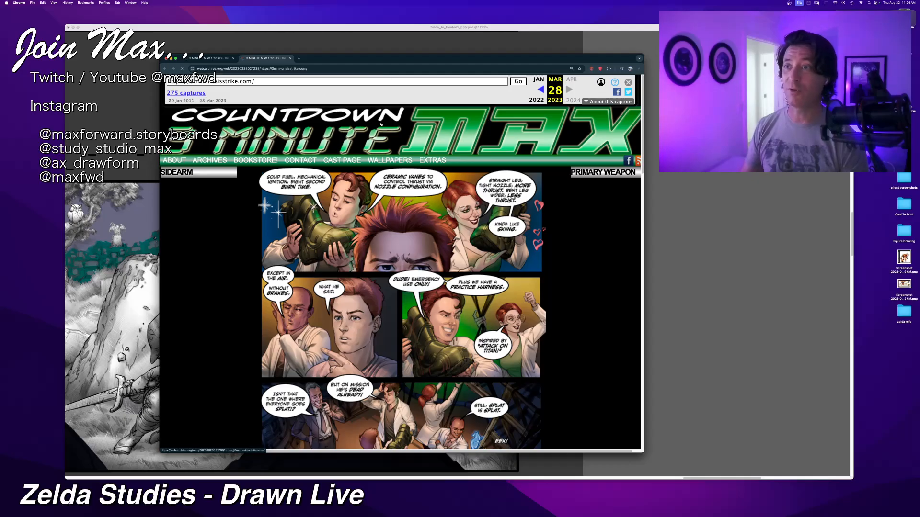
scroll(382, 96, down, 3)
scroll(381, 123, down, 3)
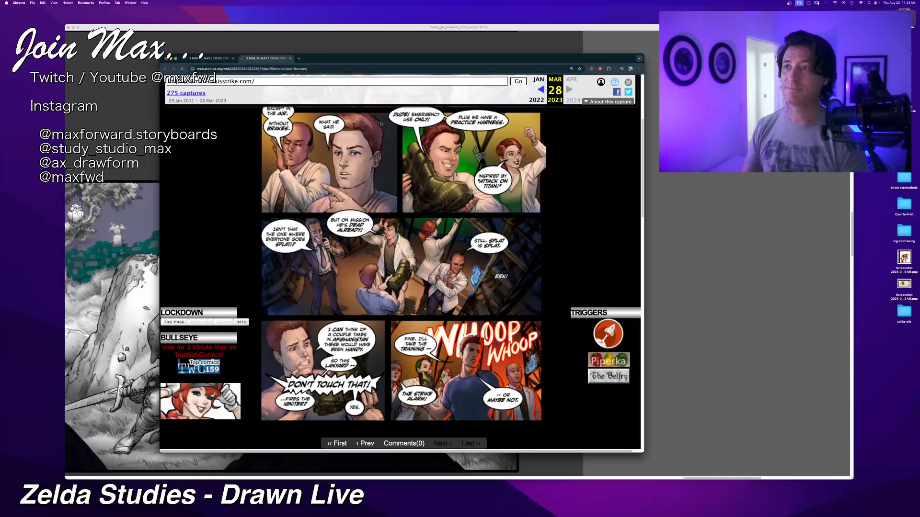
scroll(381, 123, down, 2)
scroll(382, 125, up, 5)
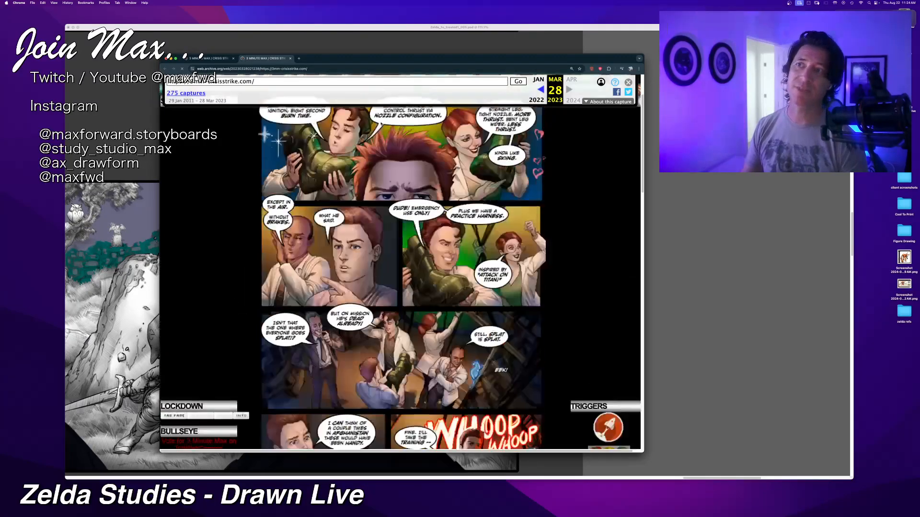
scroll(381, 124, down, 3)
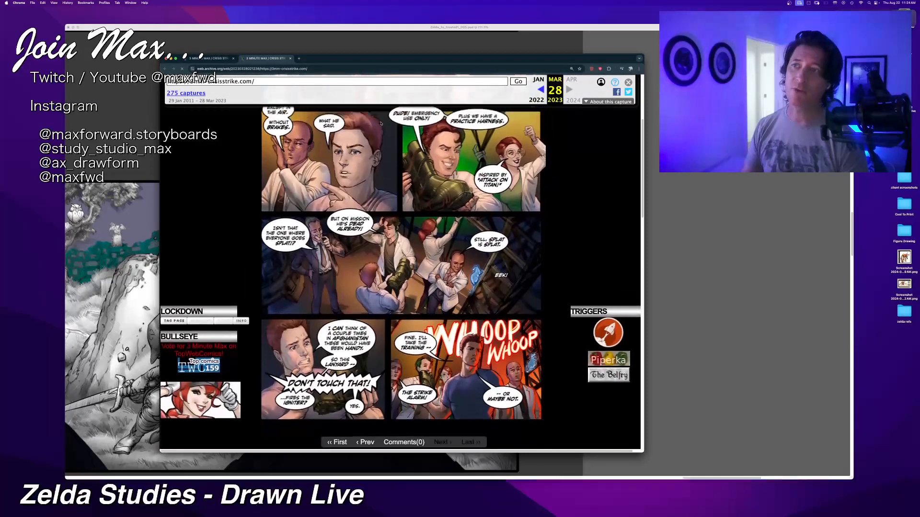
scroll(381, 123, up, 1)
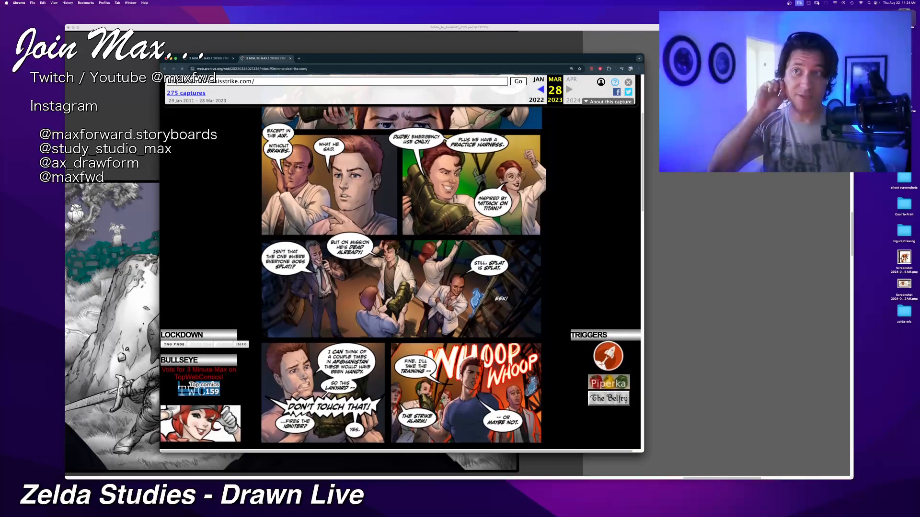
scroll(381, 123, up, 1)
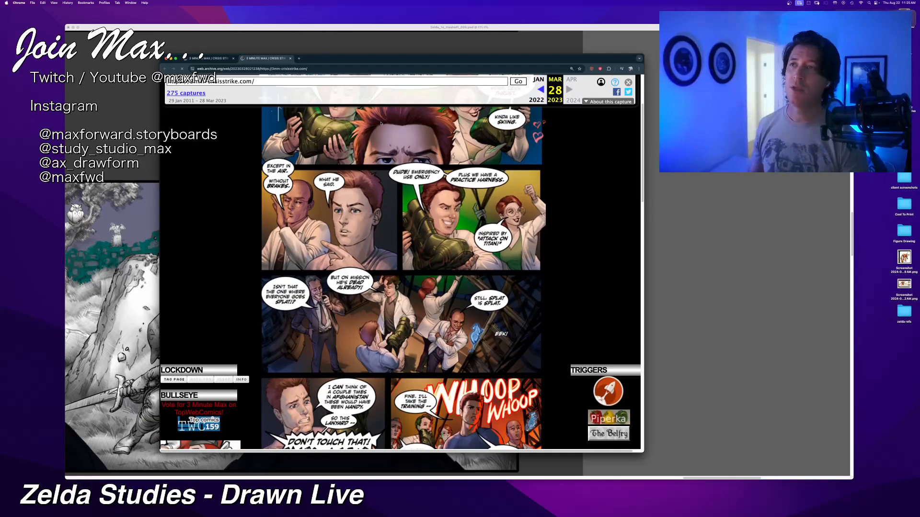
scroll(381, 124, up, 3)
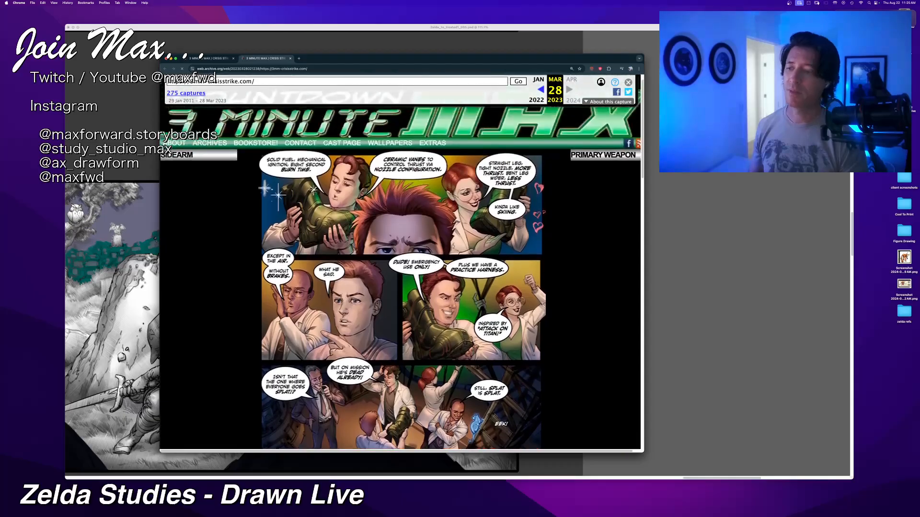
scroll(355, 185, down, 6)
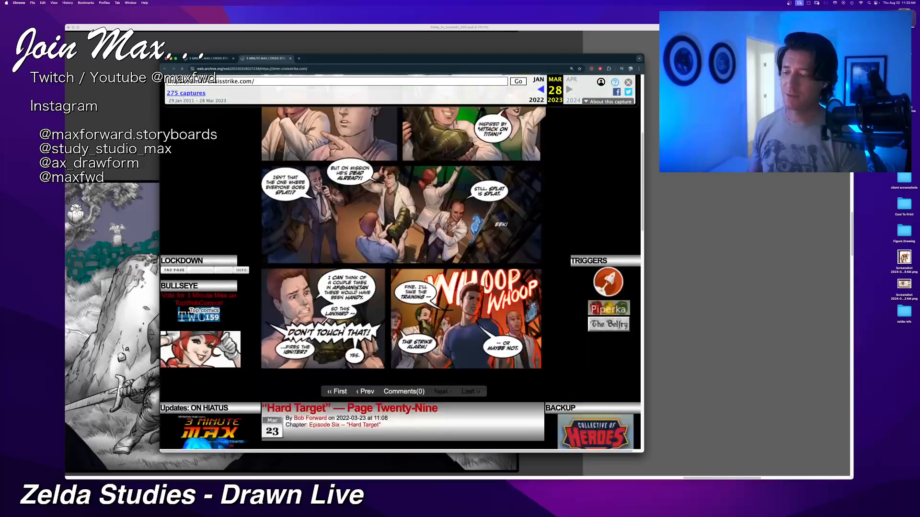
Step: Go back to the previous comic page, "Hard Target" Page Twenty-Eight, and examine its colored panels from beginning to end
click(367, 392)
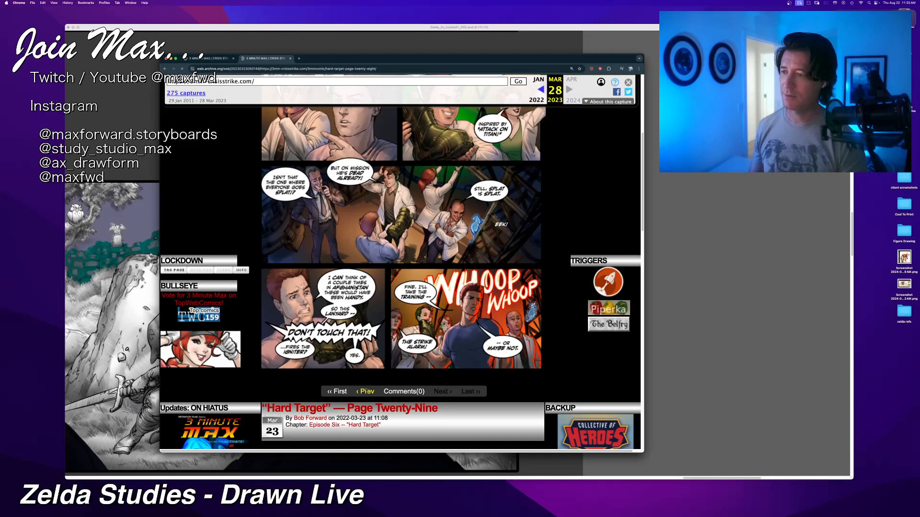
scroll(381, 292, down, 4)
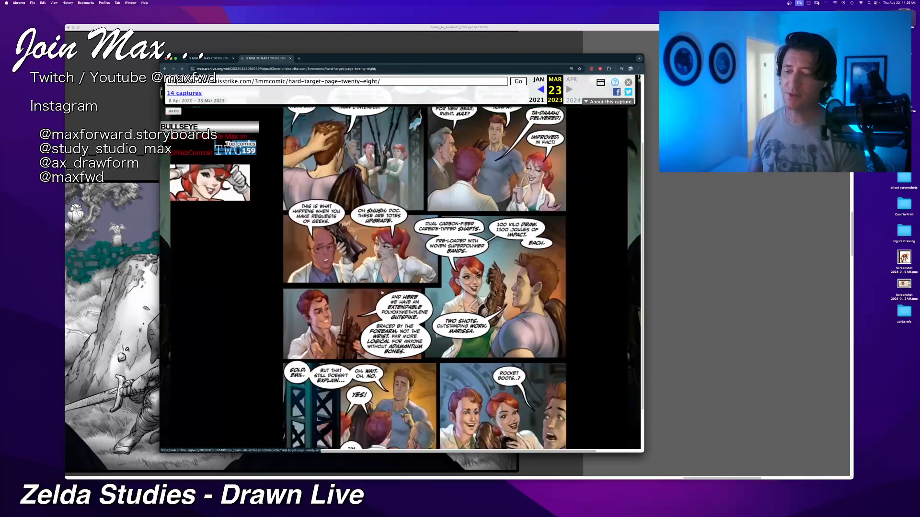
scroll(382, 293, down, 3)
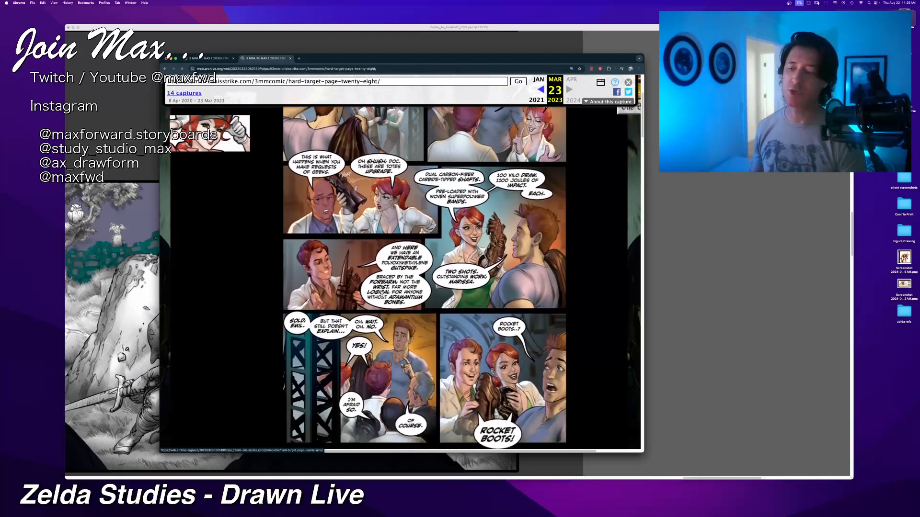
scroll(382, 292, down, 3)
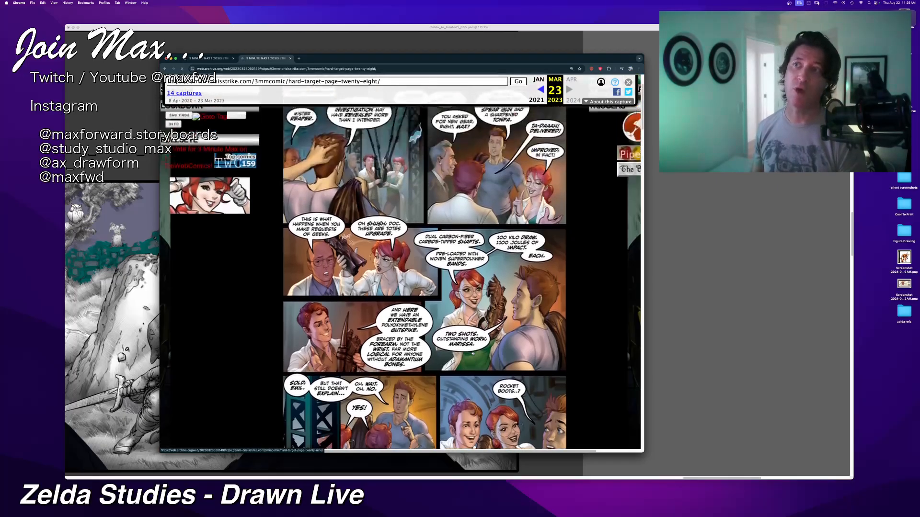
scroll(473, 354, down, 3)
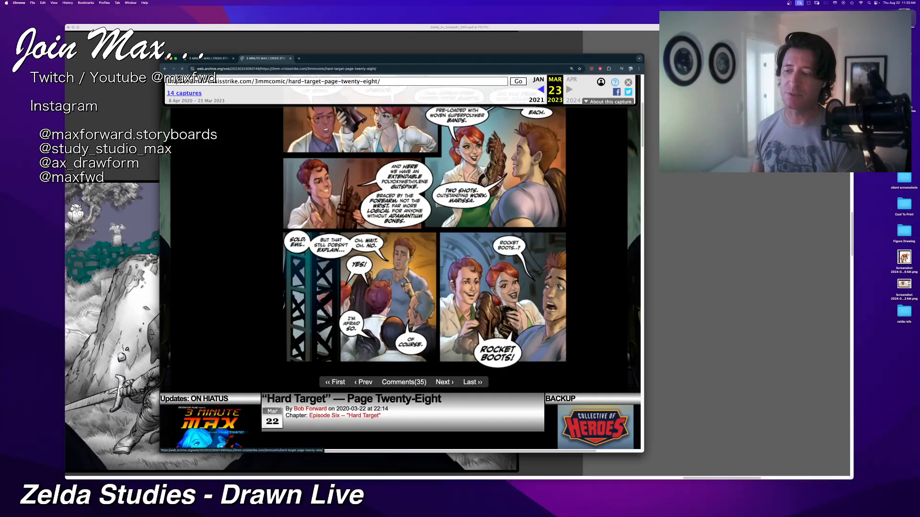
scroll(451, 281, down, 1)
scroll(451, 281, up, 3)
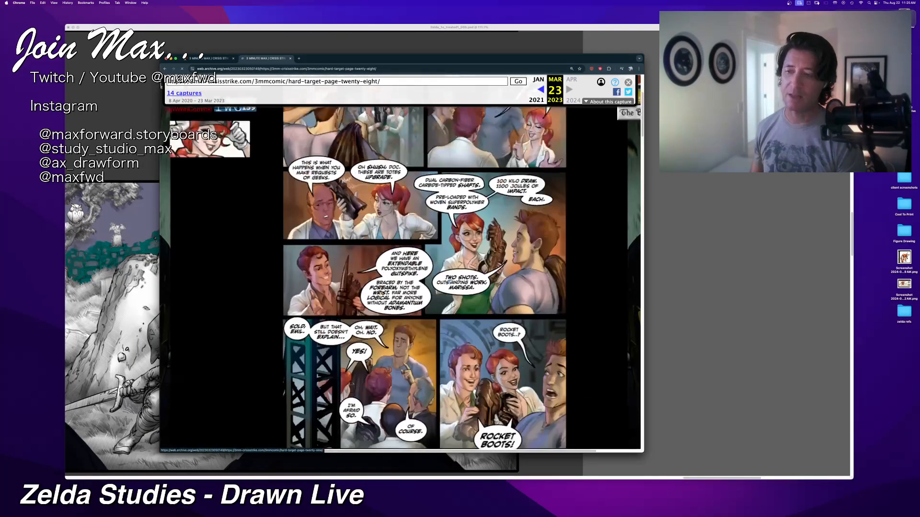
scroll(451, 281, up, 1)
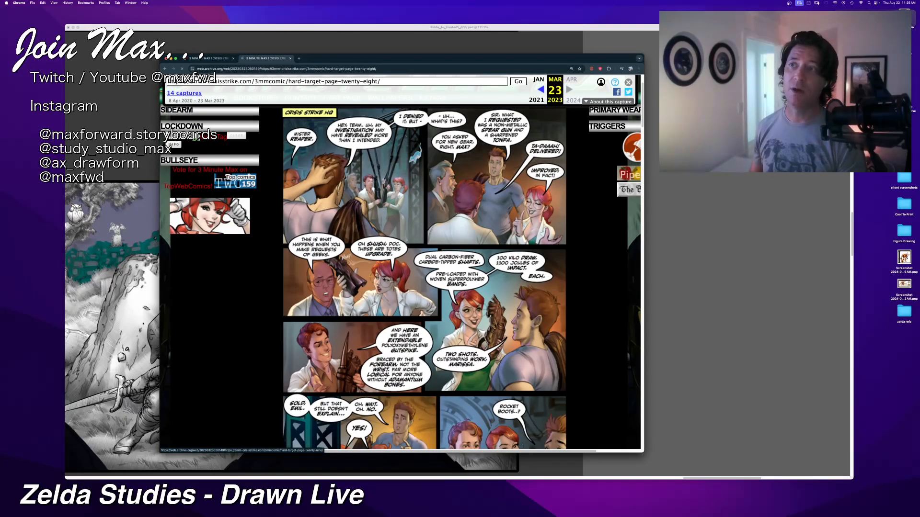
scroll(397, 390, down, 4)
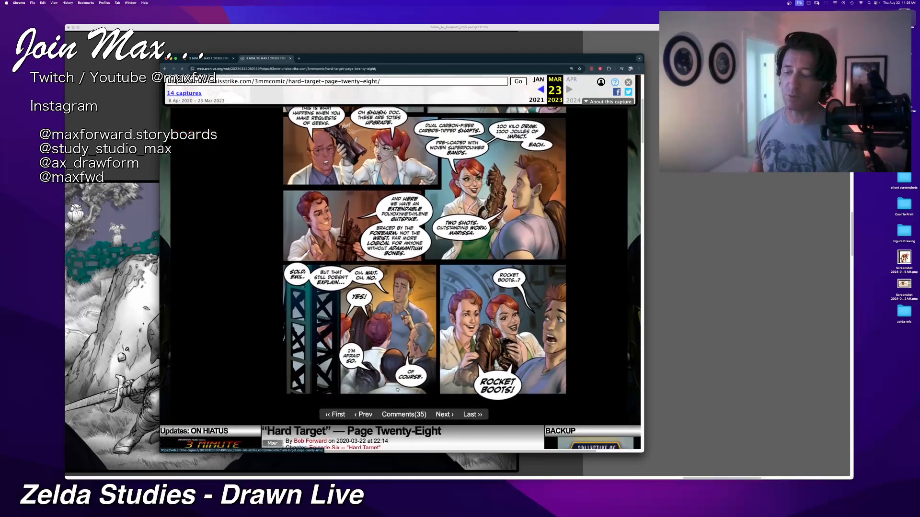
Step: Open the preceding comic, "Hard Target" Page Twenty-Seven, and view its panels down to the page navigation
click(360, 415)
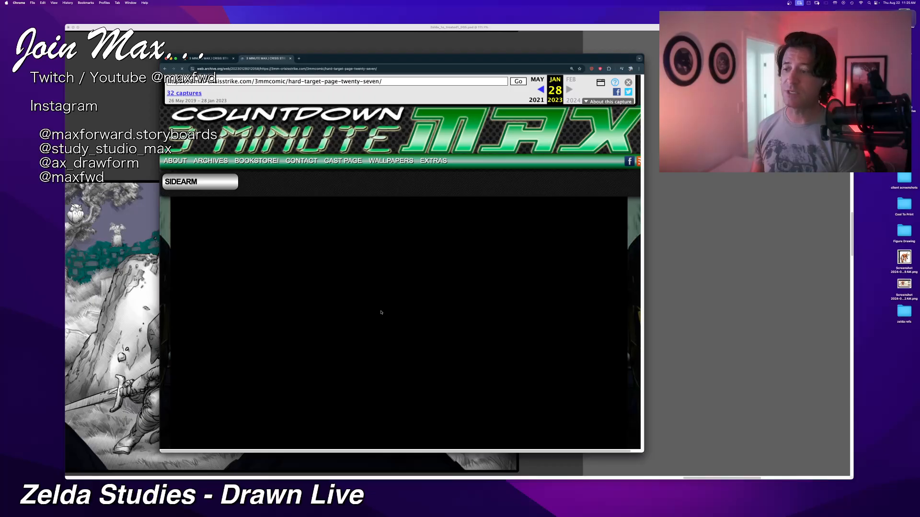
scroll(384, 312, down, 2)
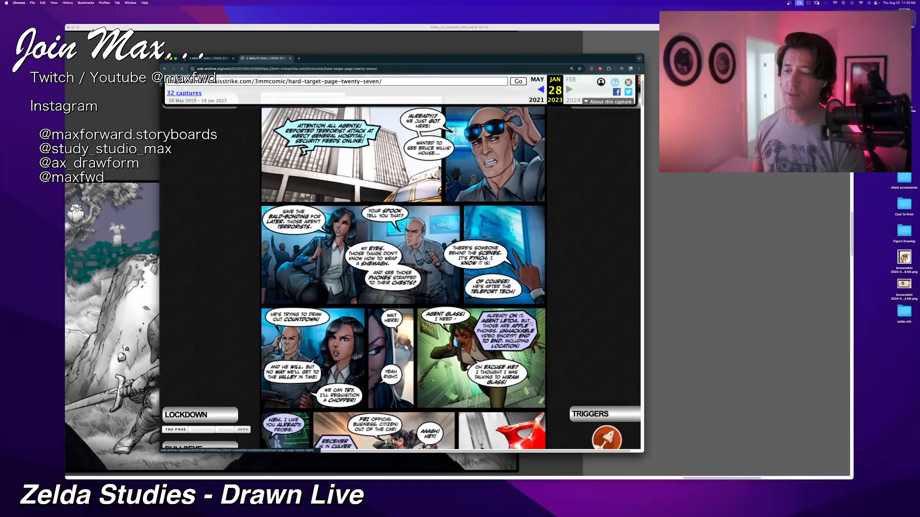
scroll(367, 394, down, 4)
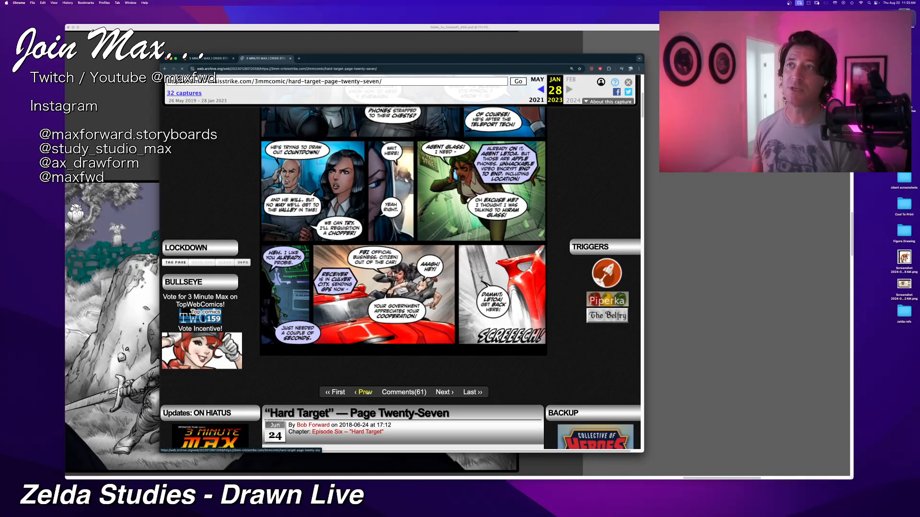
Step: Open "Hard Target" Page Twenty-Six and view all of its panels
click(365, 393)
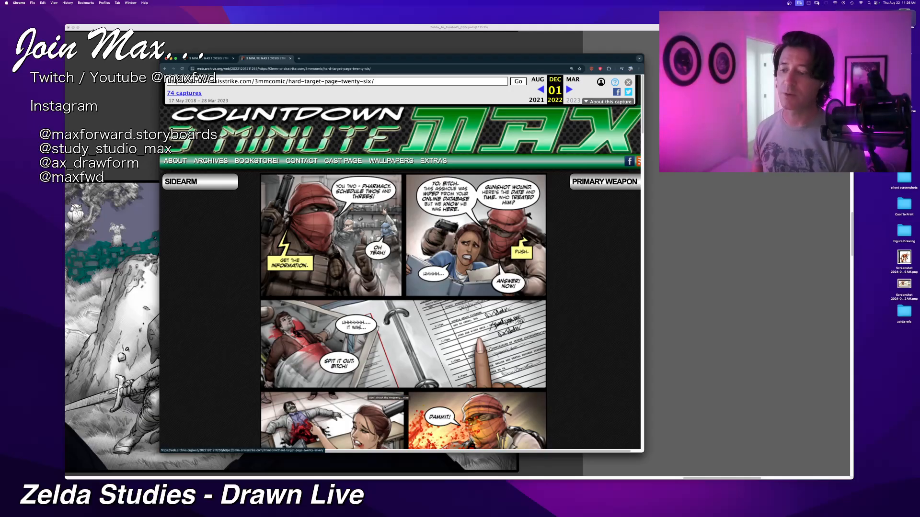
scroll(383, 392, down, 3)
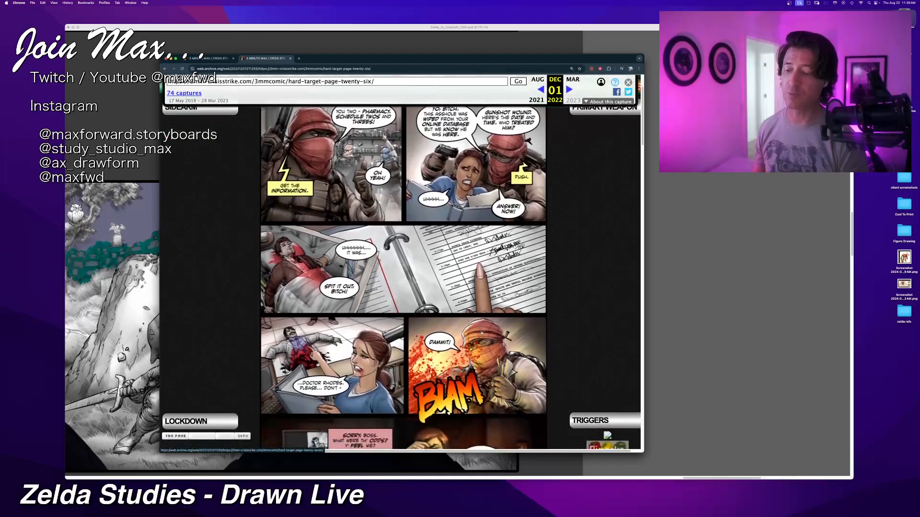
scroll(482, 333, down, 5)
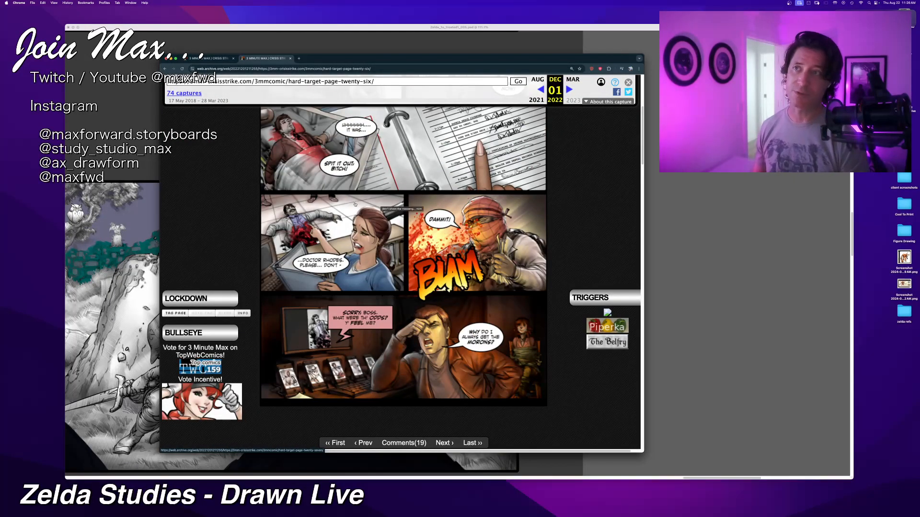
scroll(384, 288, down, 2)
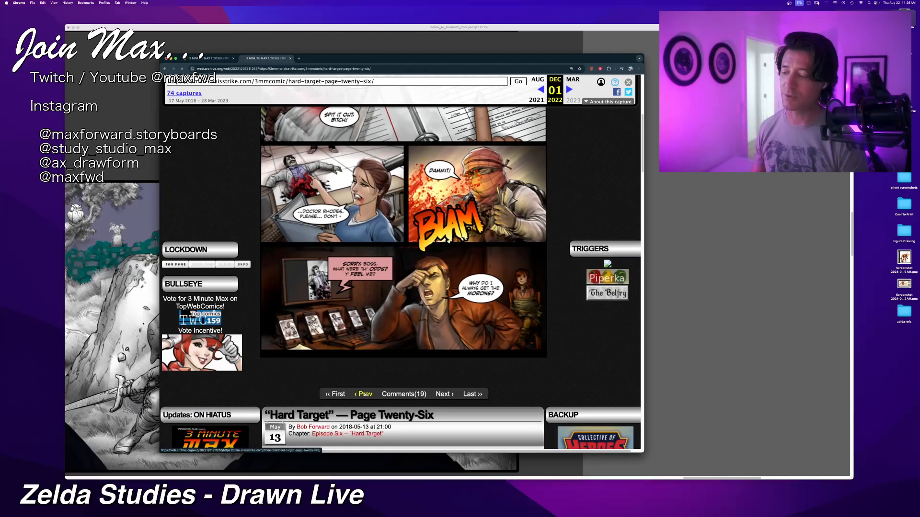
Step: Open "Hard Target" Page Twenty-Five, move and enlarge the browser window to show more of it, and examine its panels
click(365, 395)
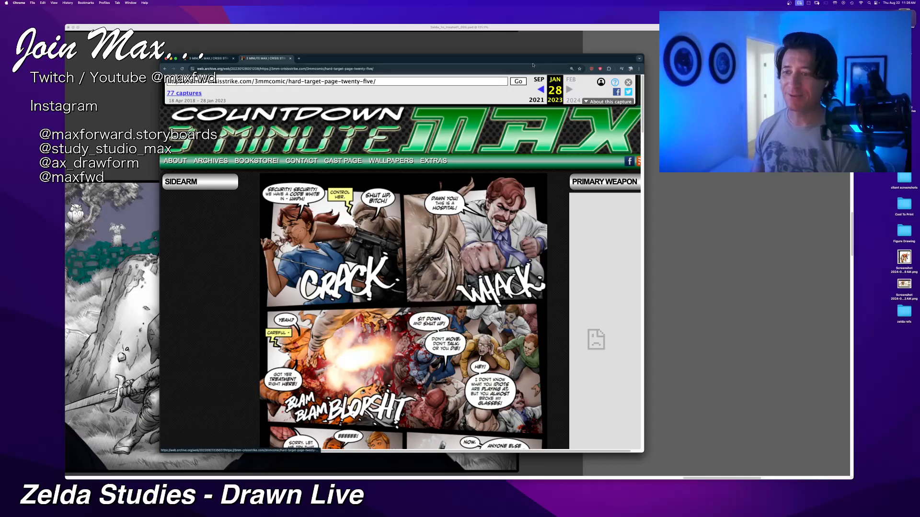
drag(537, 59, 514, 26)
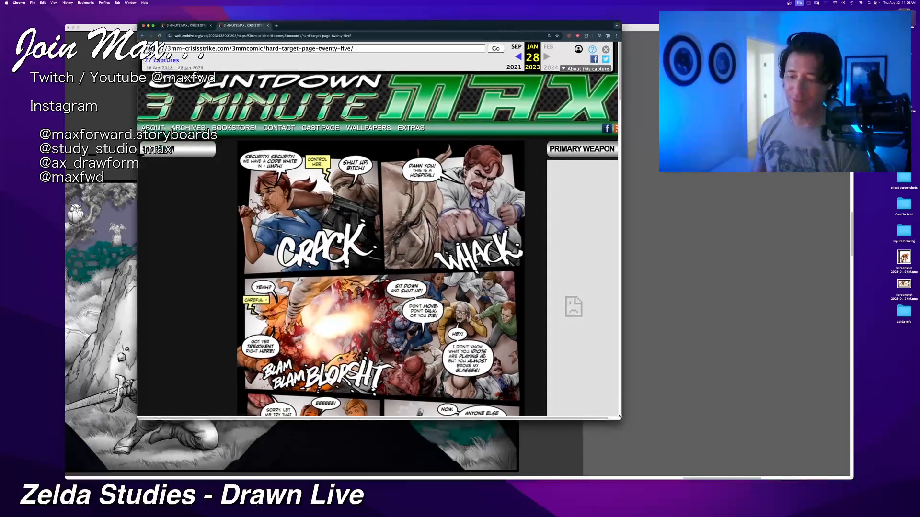
drag(619, 418, 678, 478)
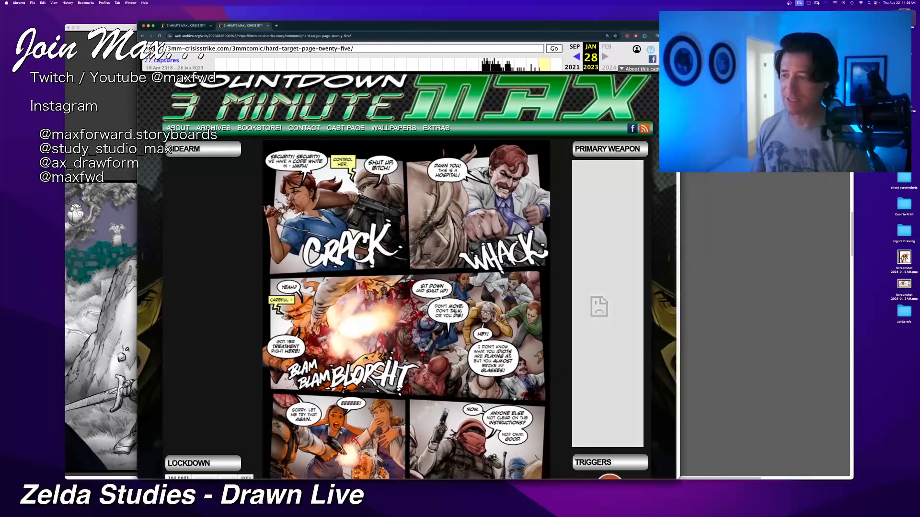
scroll(428, 354, down, 2)
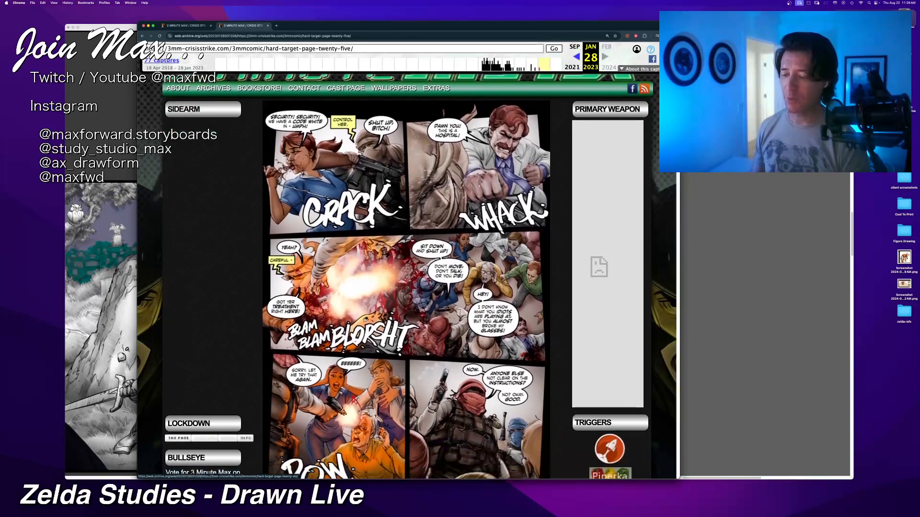
scroll(428, 354, down, 2)
scroll(426, 350, down, 1)
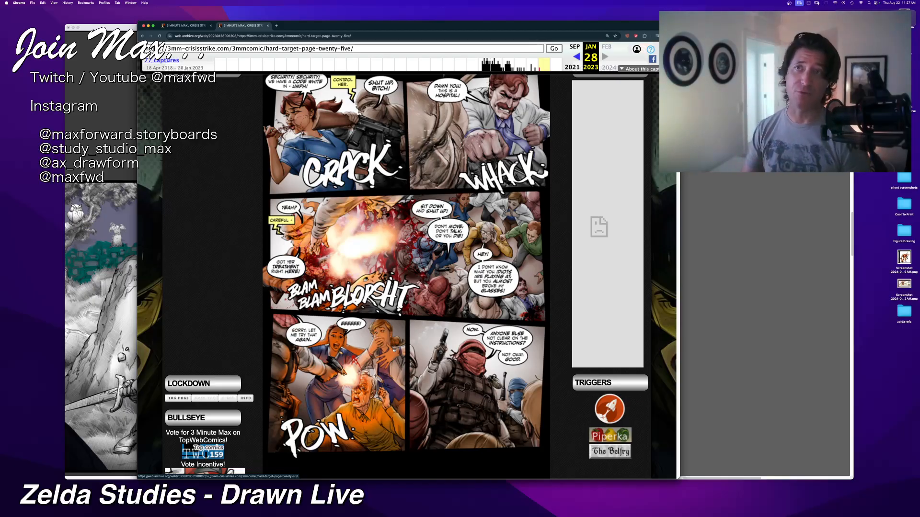
scroll(467, 208, down, 3)
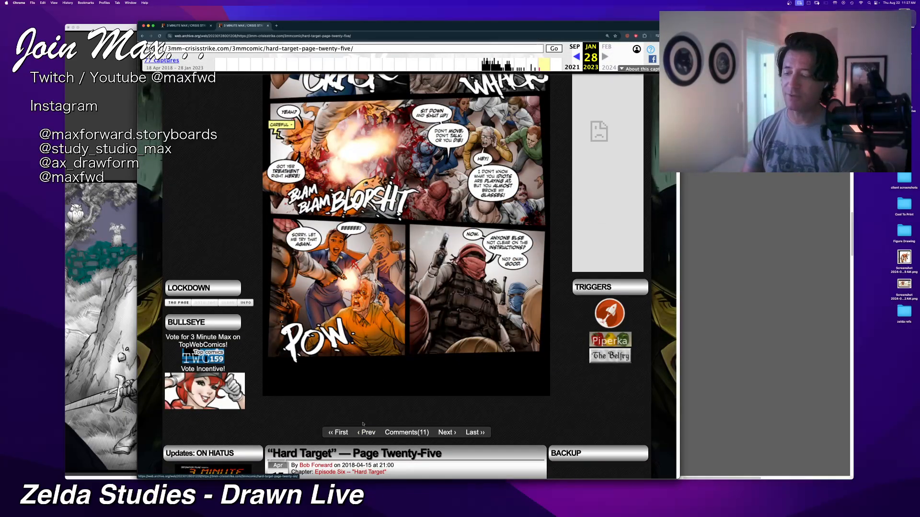
Step: Open "Hard Target" Page Twenty-Four and examine the hospital crash and gunmen panels
click(373, 345)
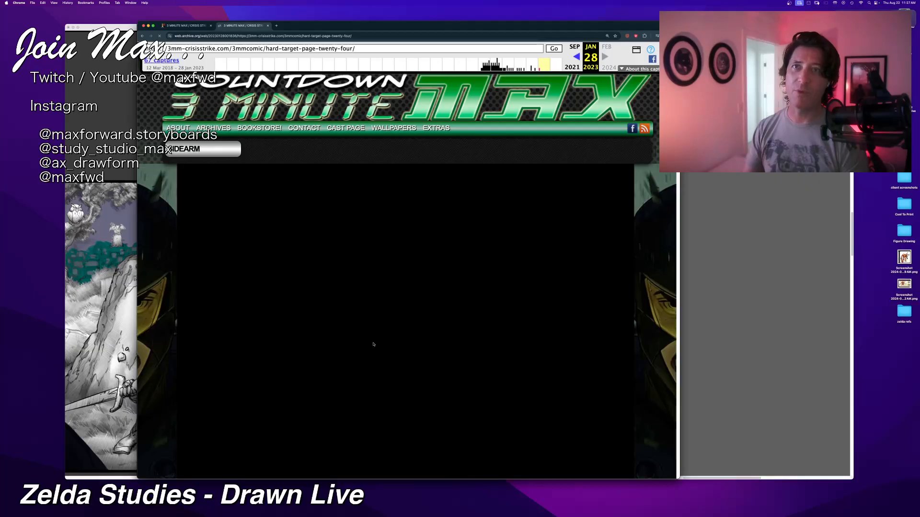
scroll(373, 345, down, 2)
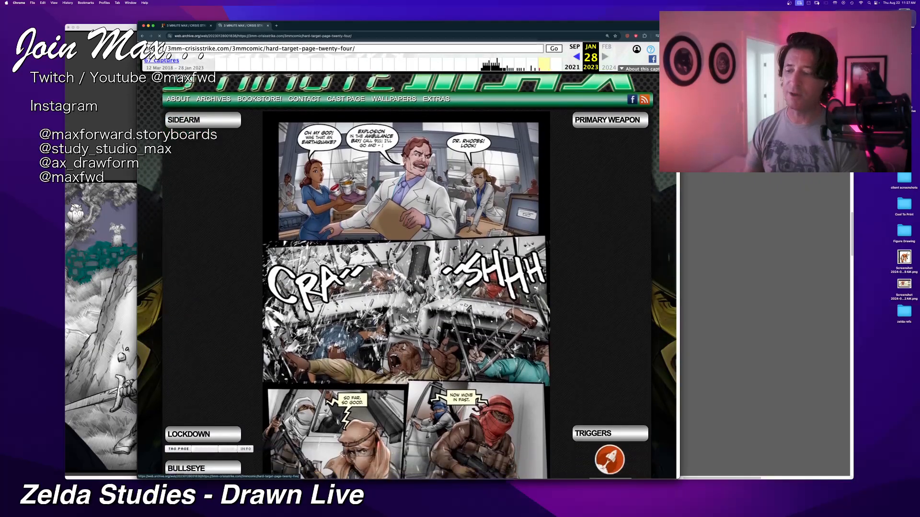
scroll(373, 345, down, 2)
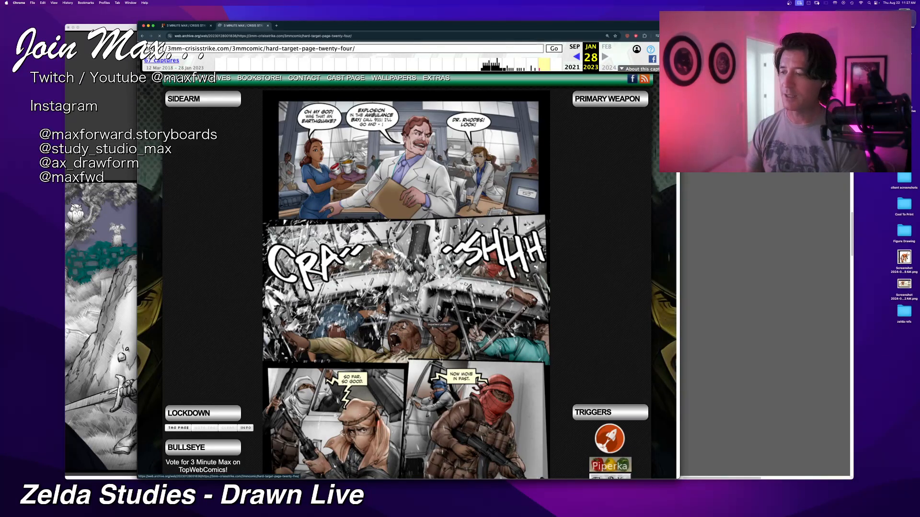
scroll(405, 319, down, 1)
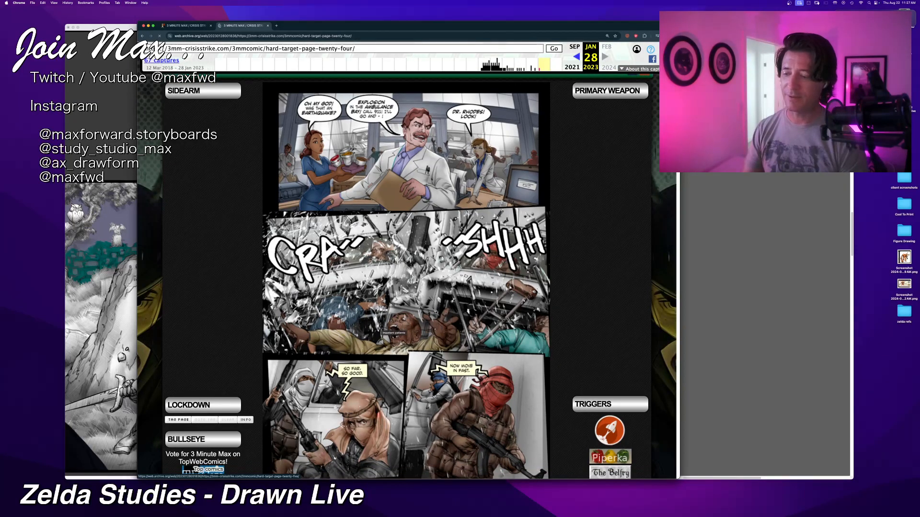
scroll(411, 343, down, 5)
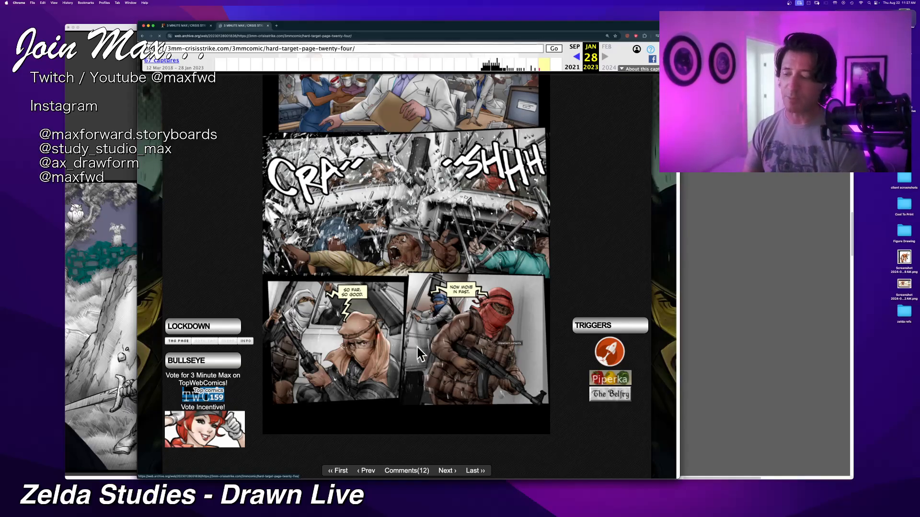
scroll(421, 354, down, 2)
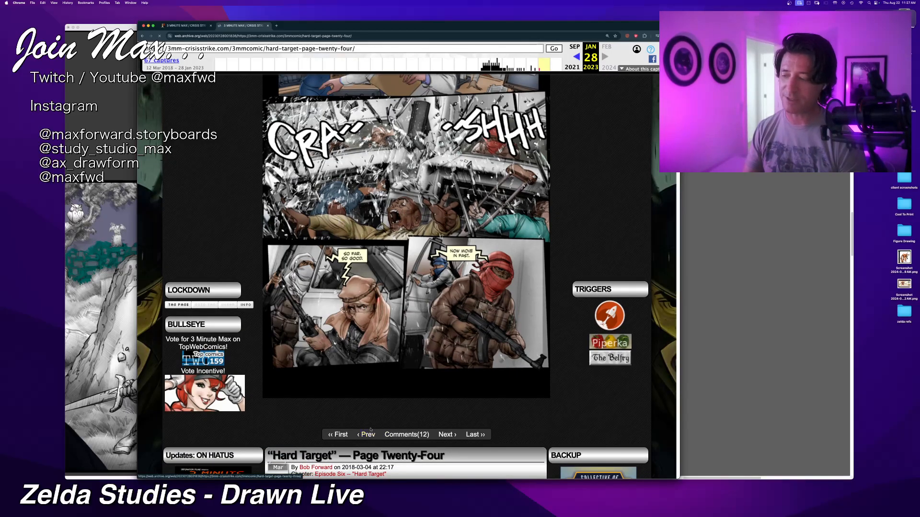
Step: Open "Hard Target" Page Twenty-Three, examine its panels down to the explosion, and go on to Page Twenty-Two
click(356, 368)
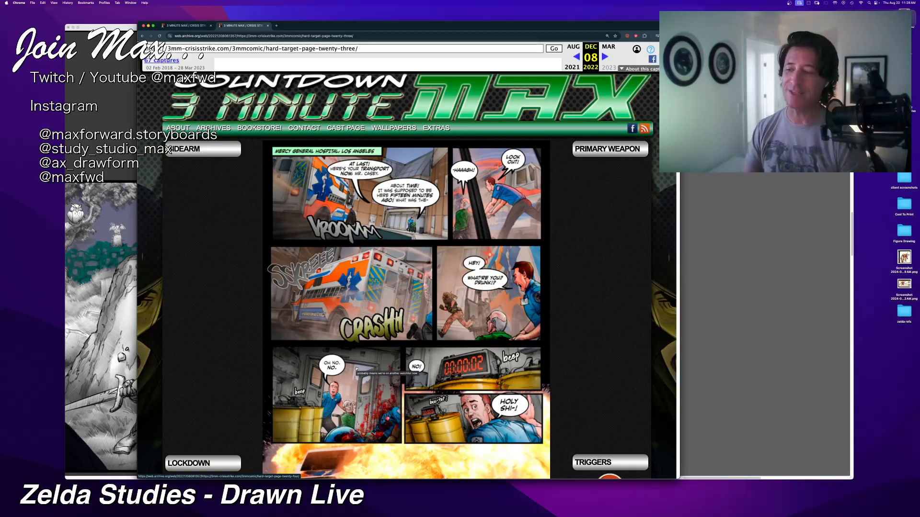
scroll(378, 348, down, 3)
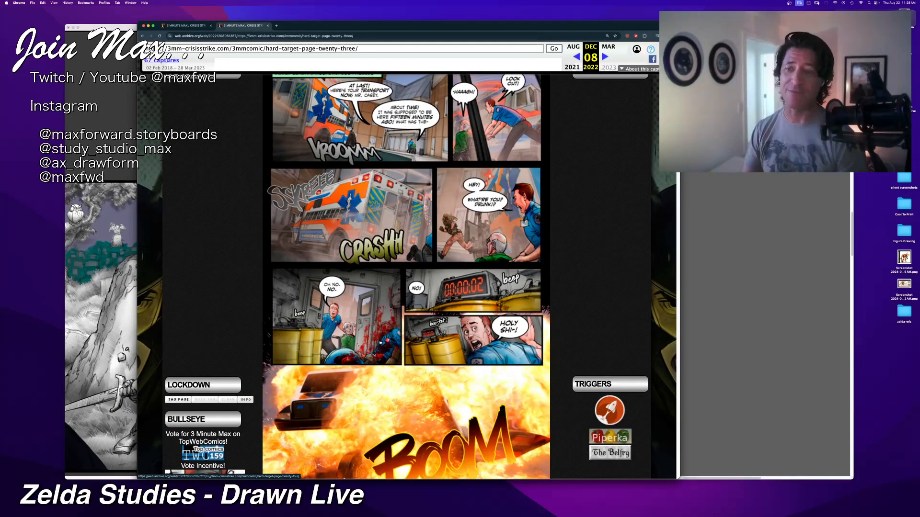
scroll(394, 357, down, 1)
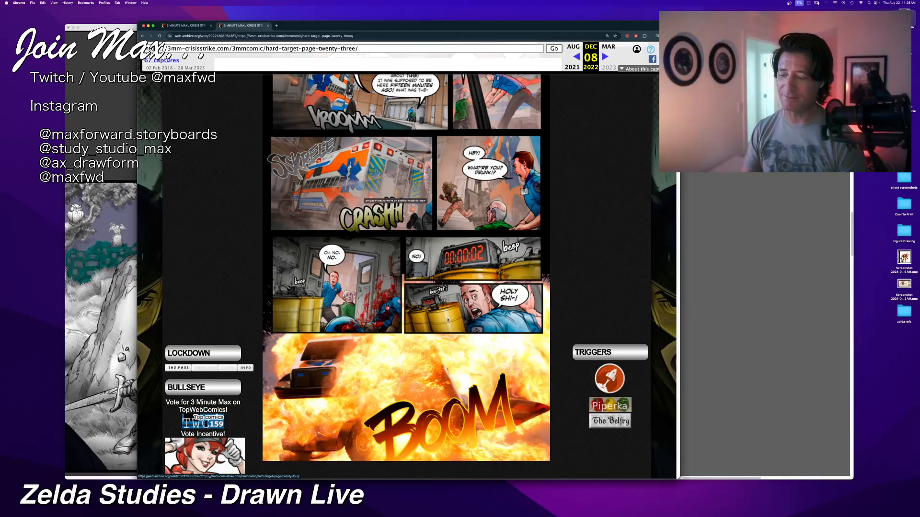
scroll(448, 319, down, 3)
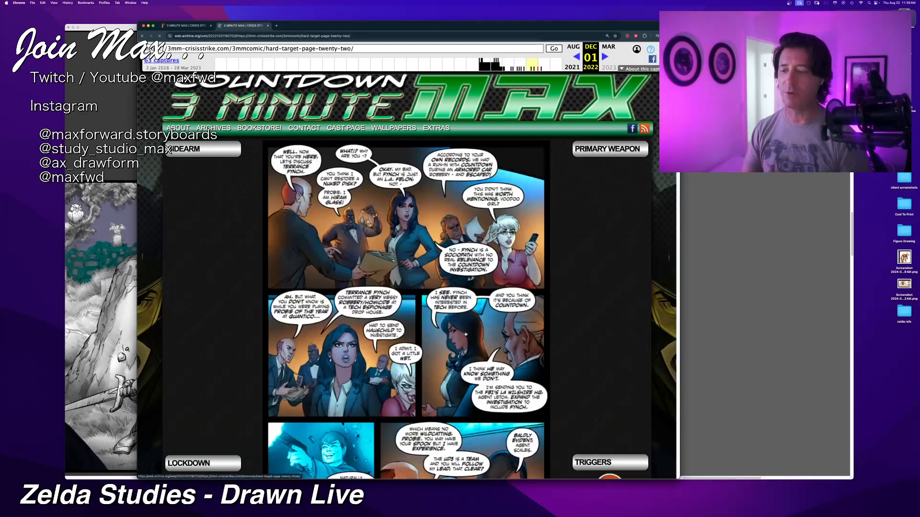
Step: Examine the coloring of the office meeting panels on "Hard Target" Page Twenty-Two
scroll(445, 340, down, 3)
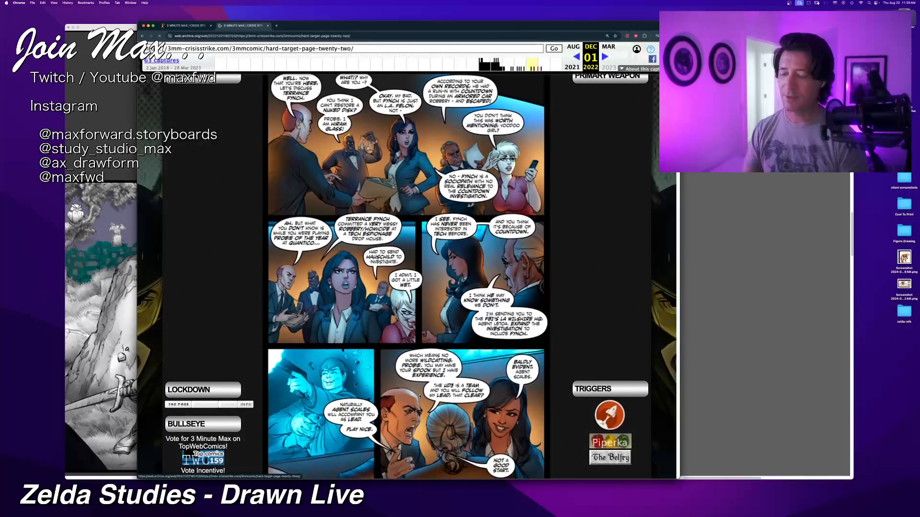
scroll(432, 402, down, 1)
scroll(489, 423, down, 1)
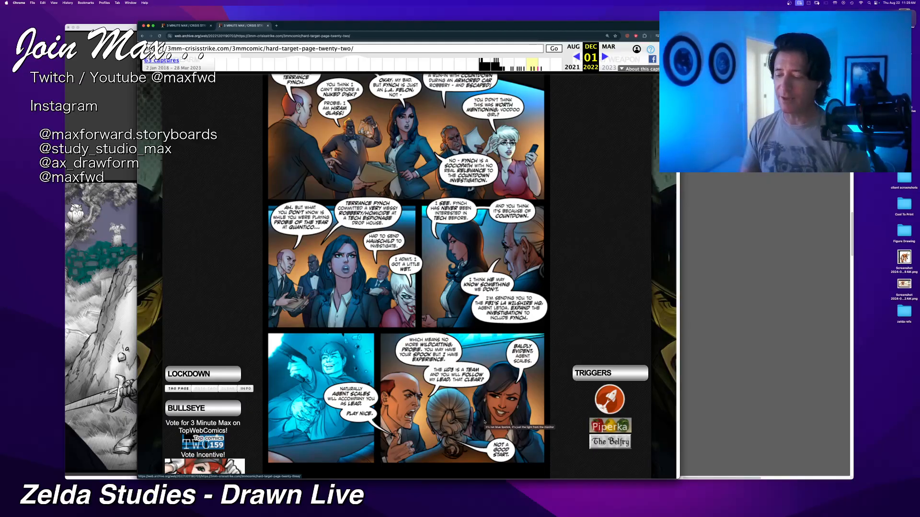
scroll(505, 387, down, 5)
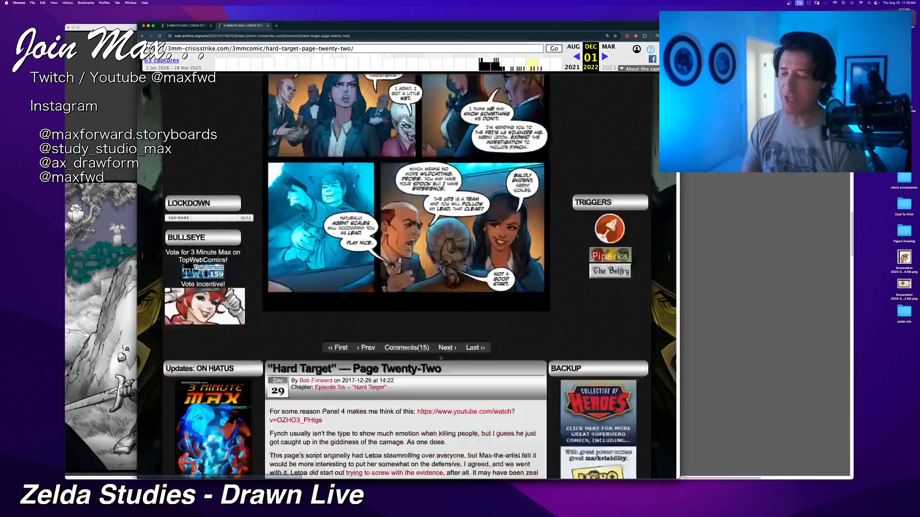
scroll(440, 357, up, 7)
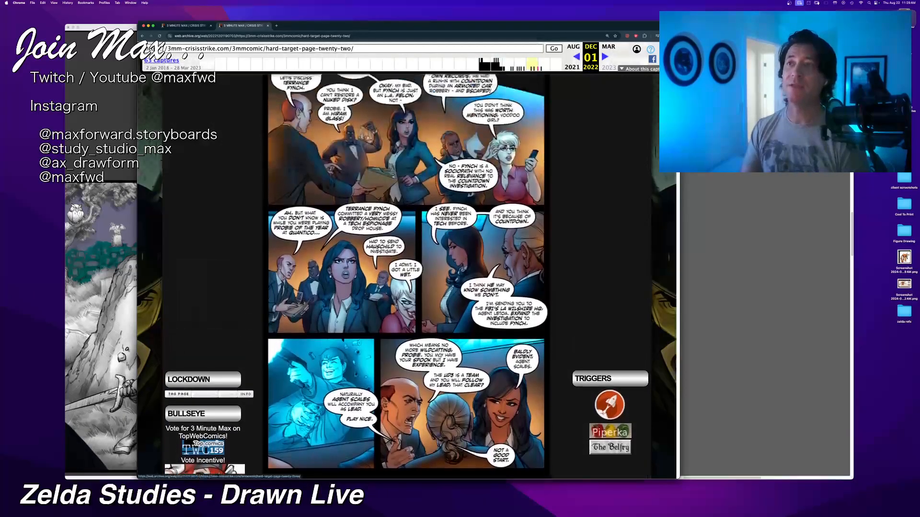
scroll(439, 356, up, 1)
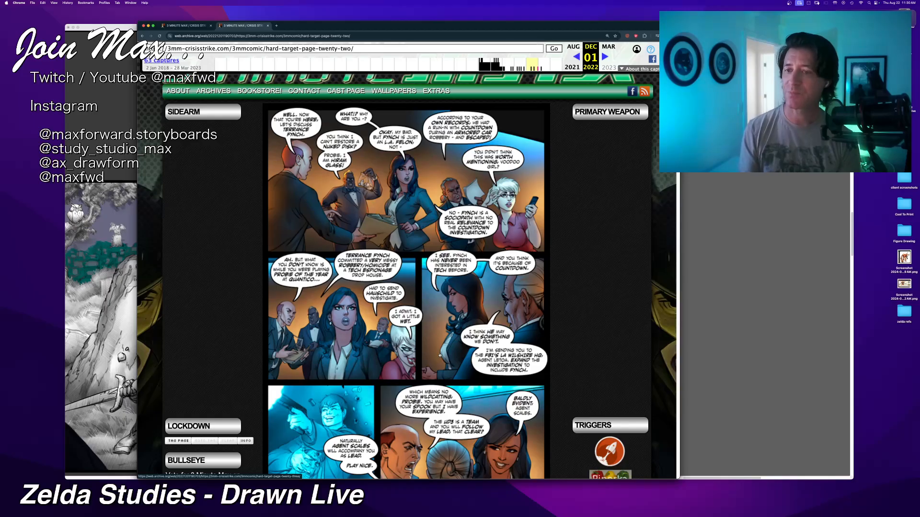
Step: Read the author's notes and the "Happy New Year!" post below the Page Twenty-Two comic
scroll(439, 355, down, 5)
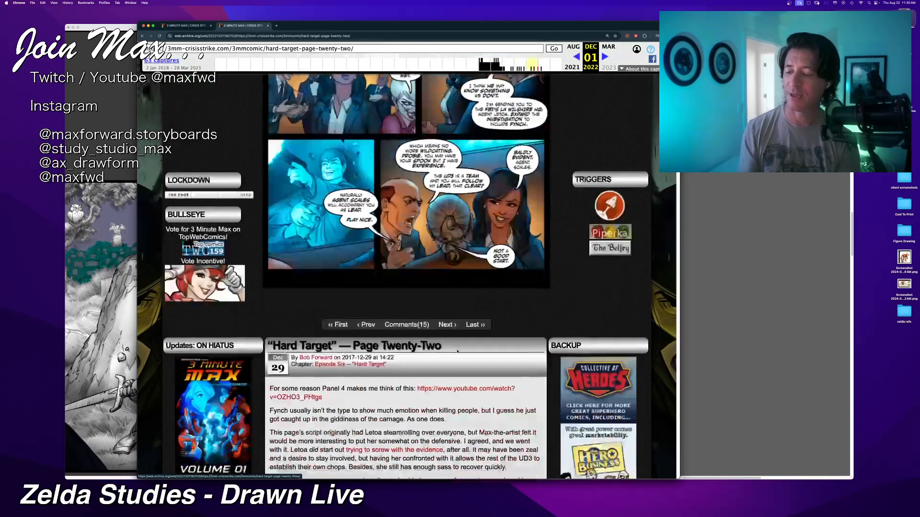
scroll(458, 351, down, 1)
scroll(458, 351, down, 2)
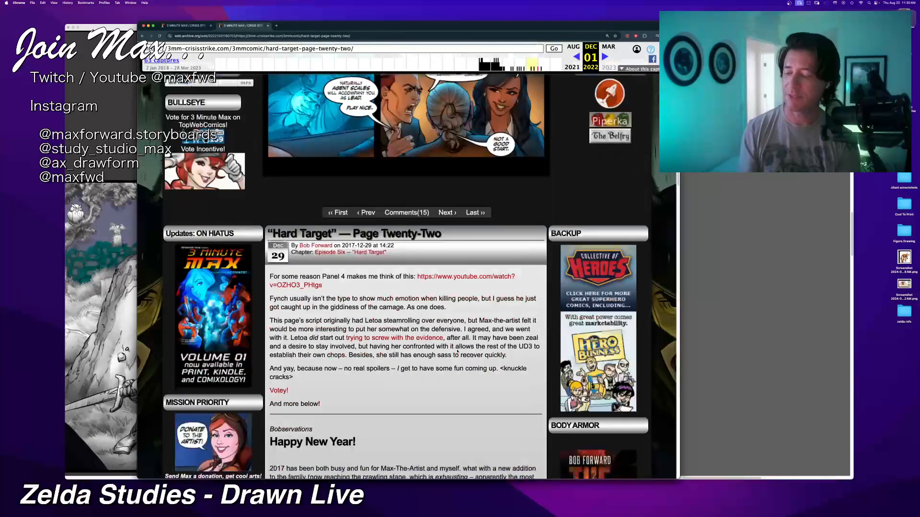
scroll(457, 351, down, 2)
scroll(456, 351, down, 2)
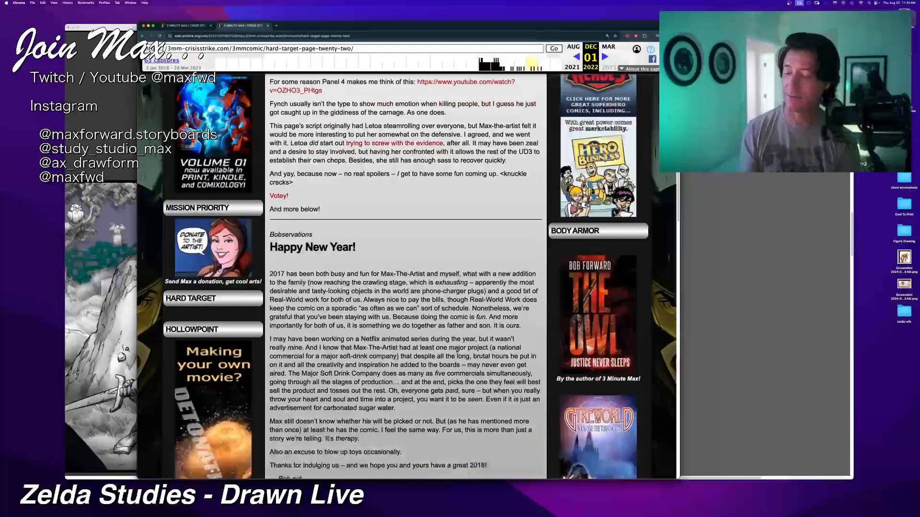
scroll(456, 351, down, 2)
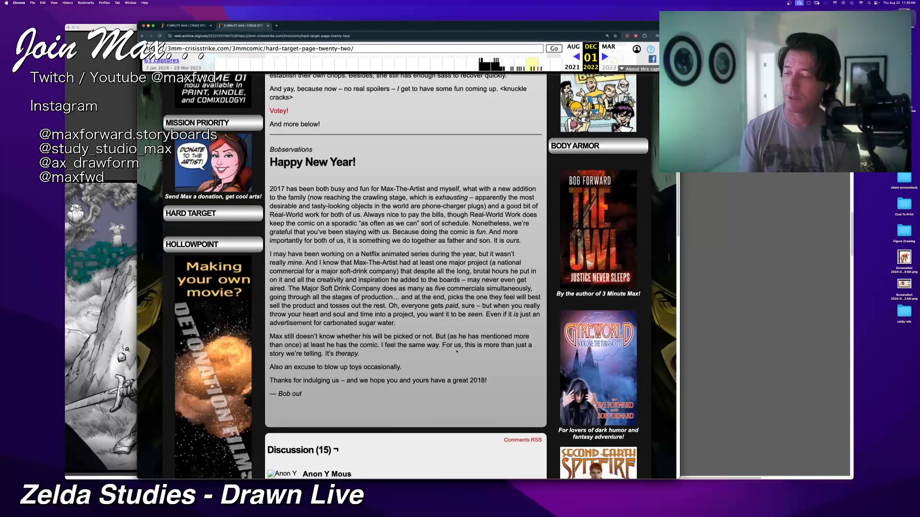
scroll(457, 351, up, 4)
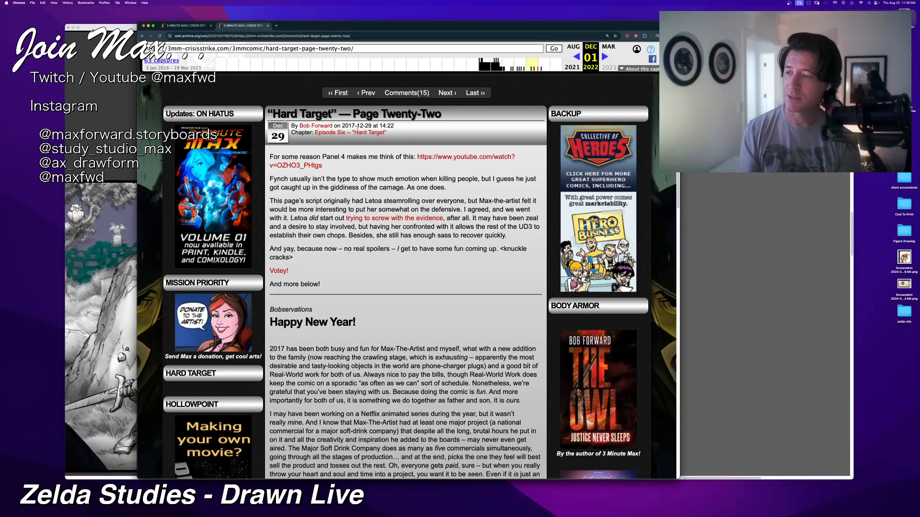
scroll(356, 218, down, 2)
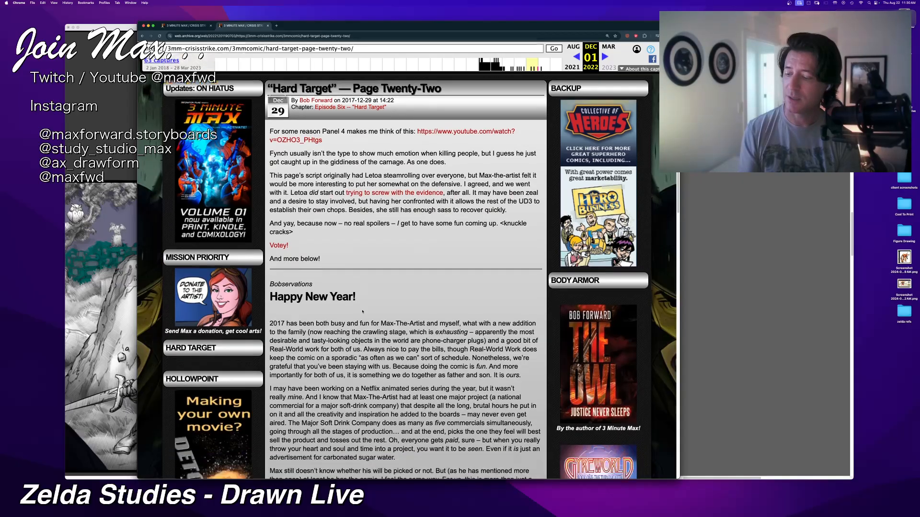
Step: Go back to the Page Twenty-Two comic and review its panels and the notes beneath it again
scroll(382, 362, up, 7)
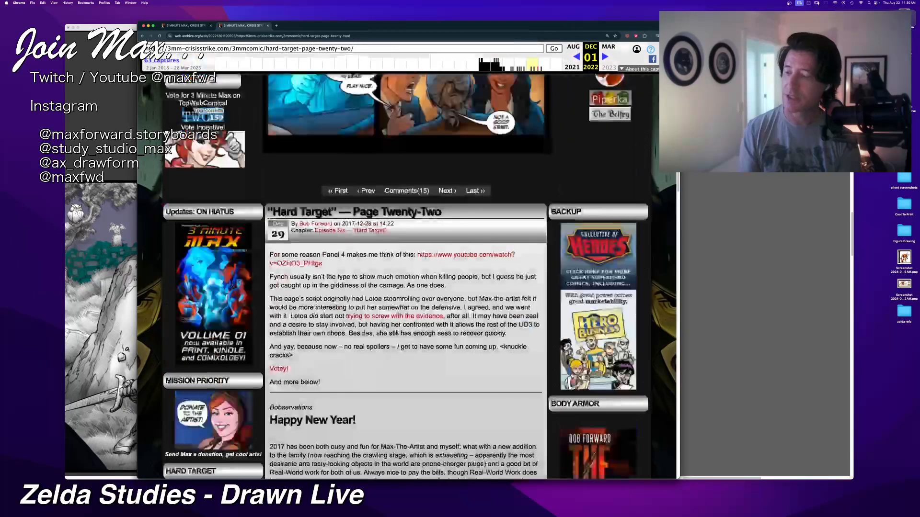
scroll(383, 361, up, 10)
scroll(364, 288, up, 3)
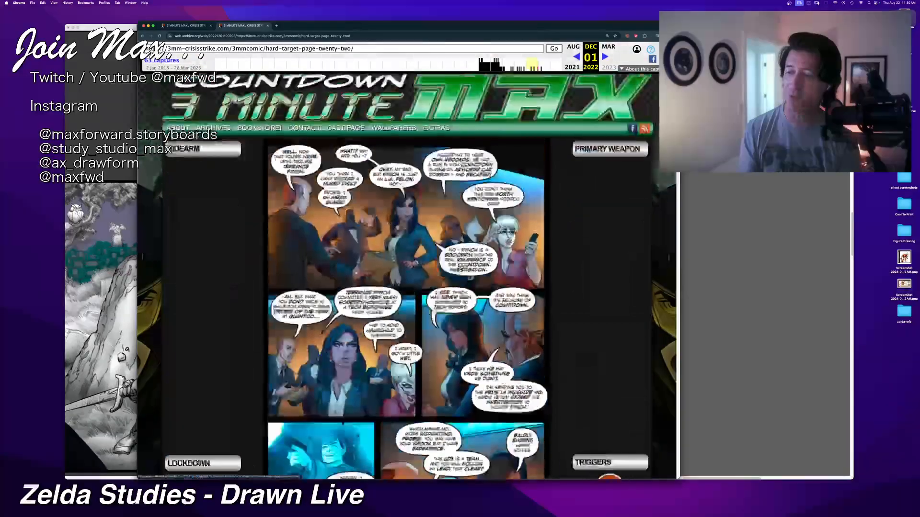
scroll(364, 287, down, 3)
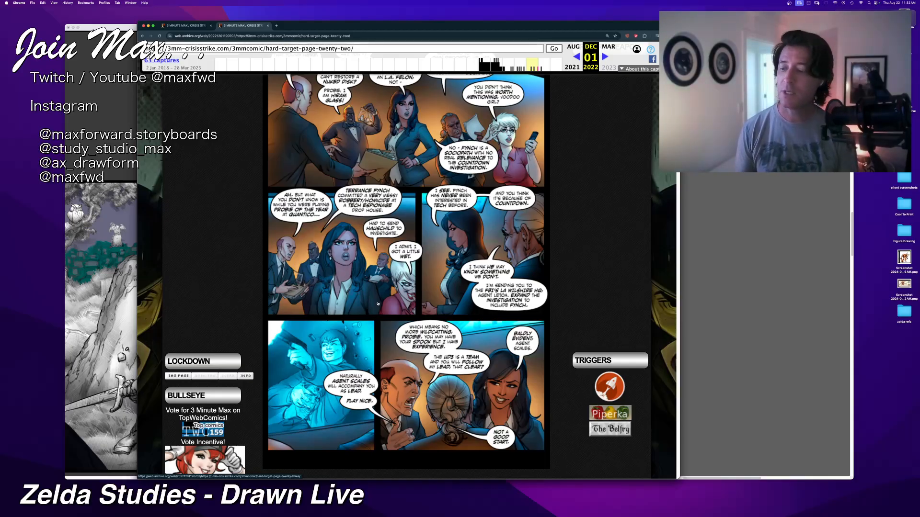
scroll(406, 278, down, 10)
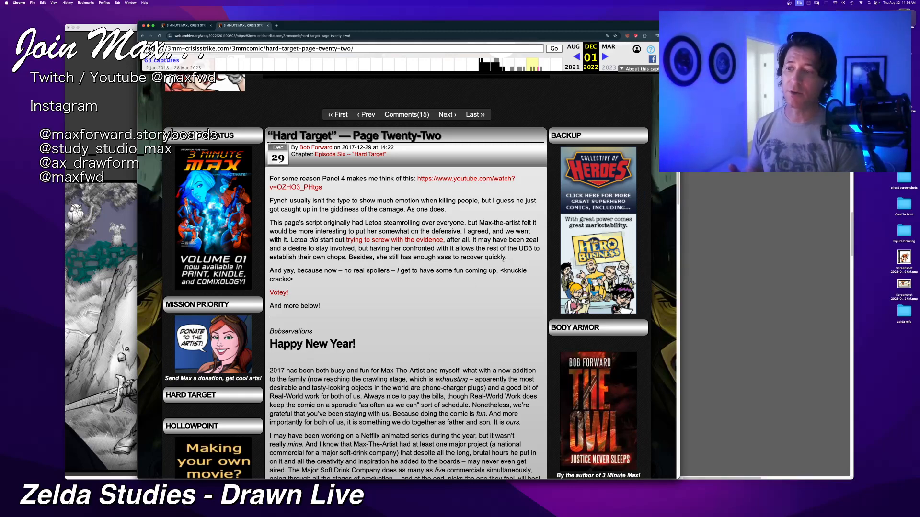
scroll(503, 260, up, 10)
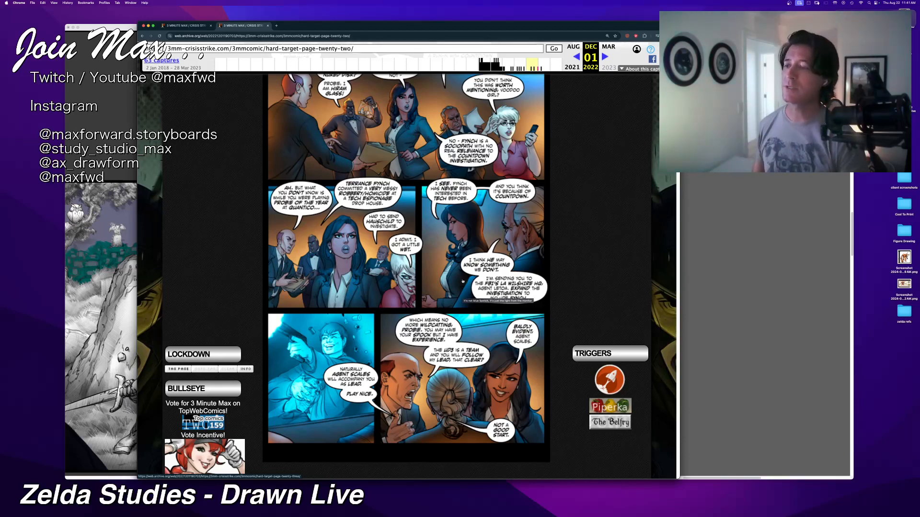
Step: Close the Page Twenty-Two comic, move the webcomic window off the canvas, and bring the GoFundMe window into view
click(268, 25)
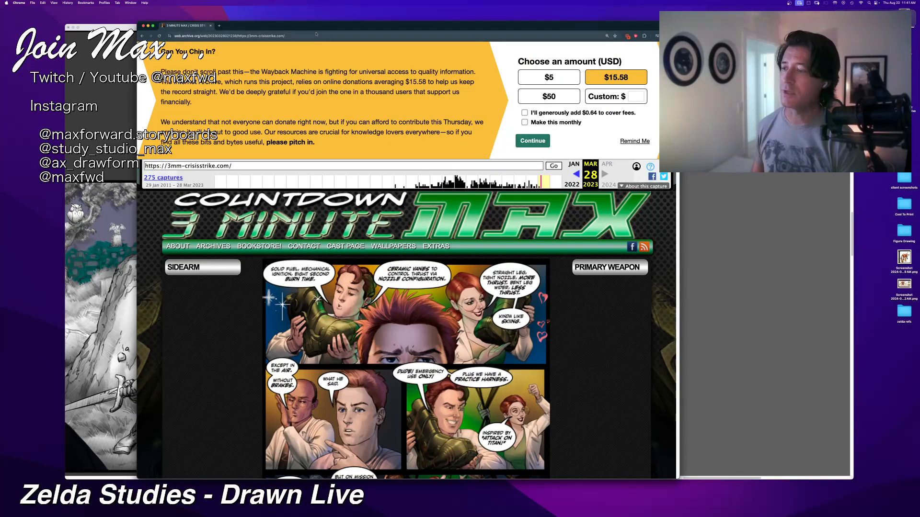
mouse_move(315, 26)
mouse_down()
mouse_move(274, 39)
mouse_move(0, 0)
mouse_up()
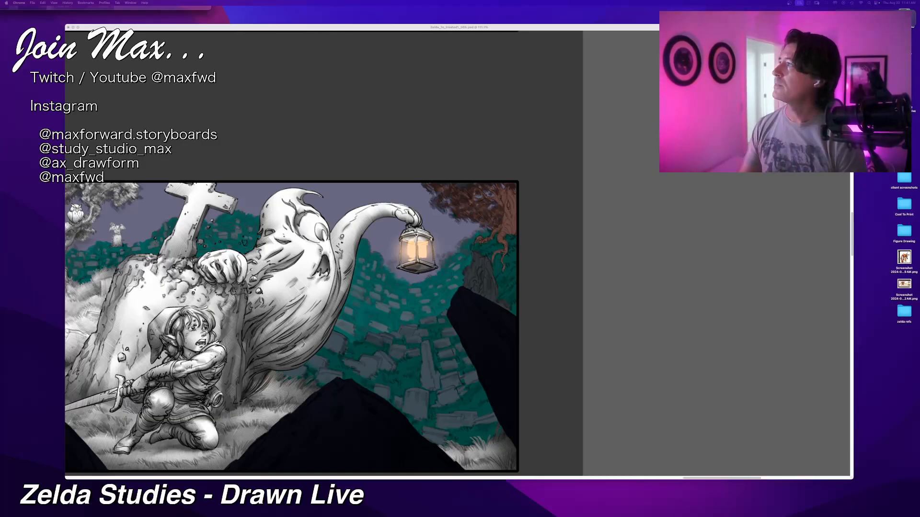
drag(175, 0, 361, 142)
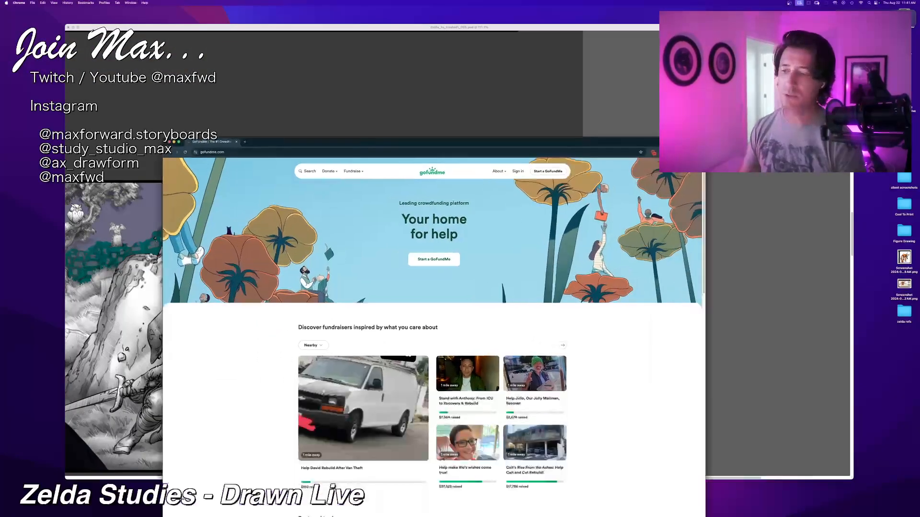
Step: Search GoFundMe fundraisers for the child's full name and open the matching "WE LOVE YOU" campaign
click(316, 170)
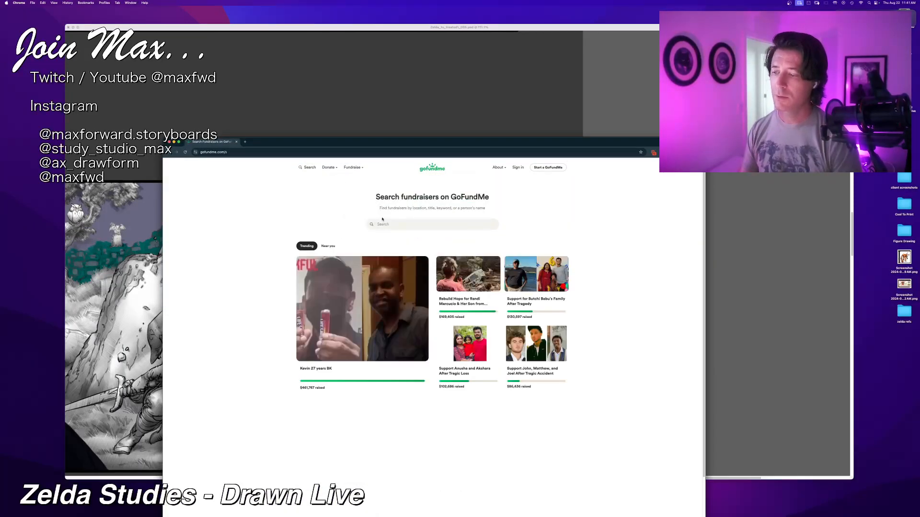
click(382, 219)
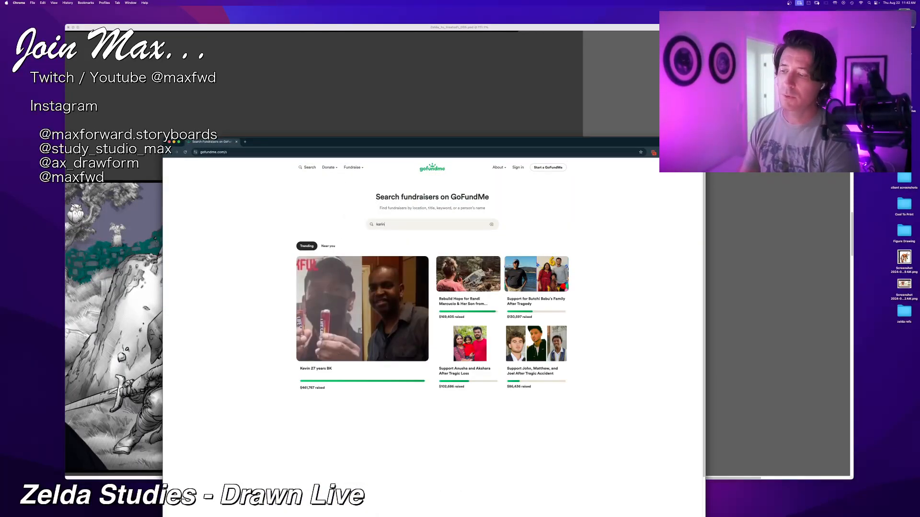
key(Return)
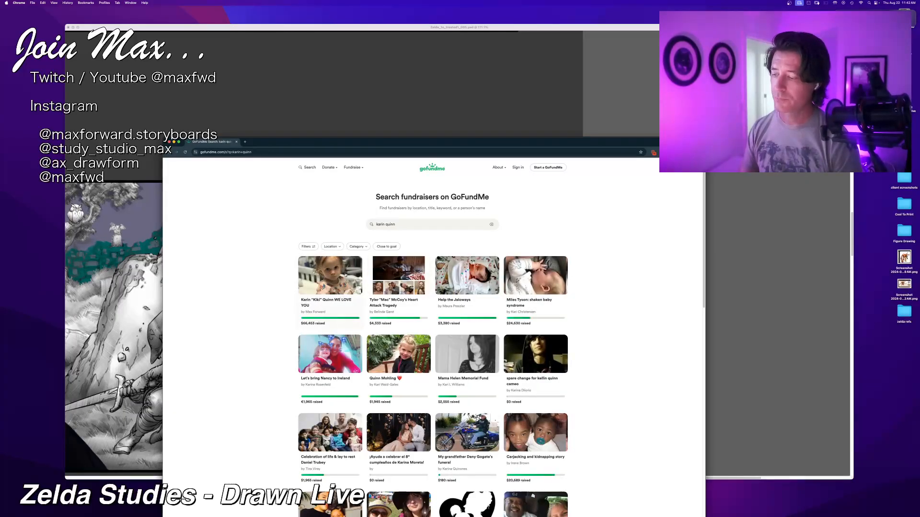
click(356, 285)
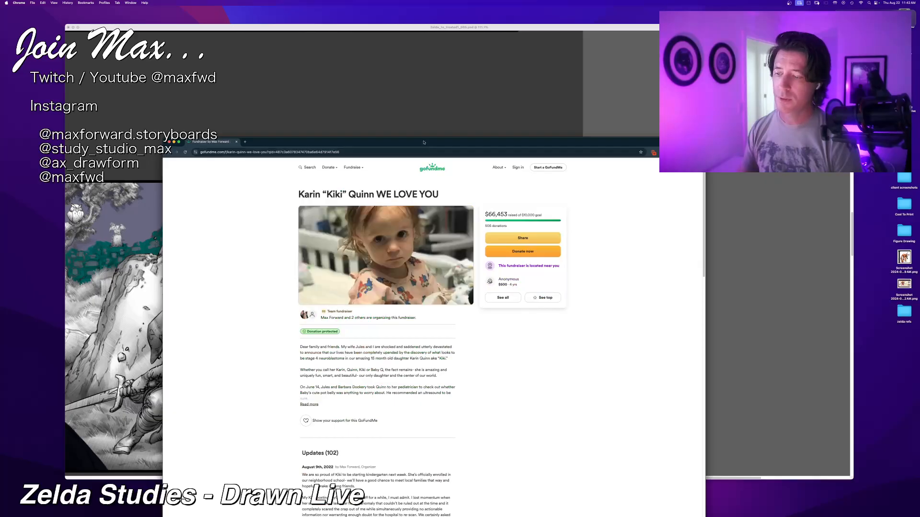
Step: Reposition the fundraiser window over the canvas so the campaign photo and story are in view
drag(424, 142, 418, 55)
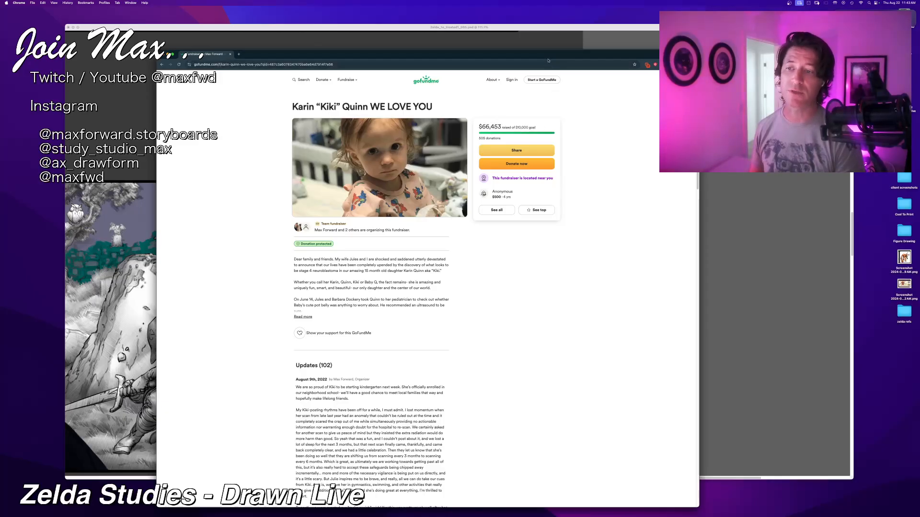
drag(549, 57, 551, 53)
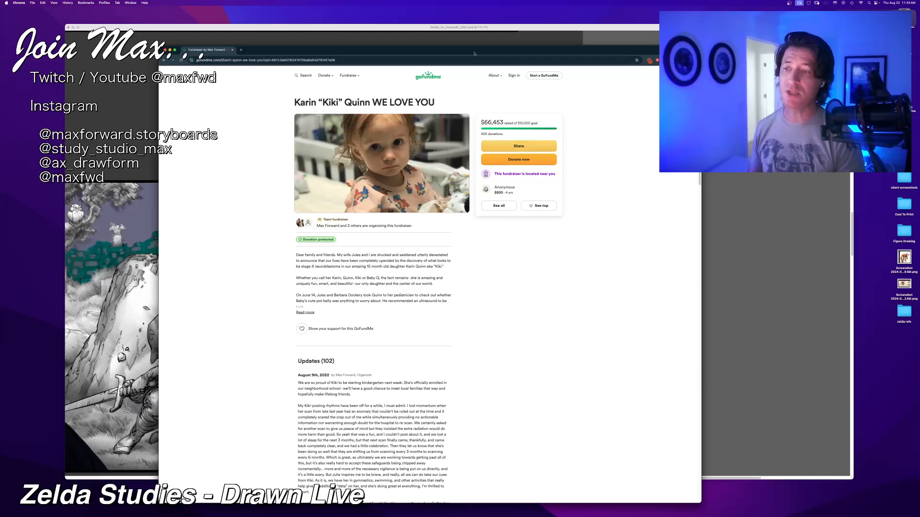
drag(475, 46, 478, 112)
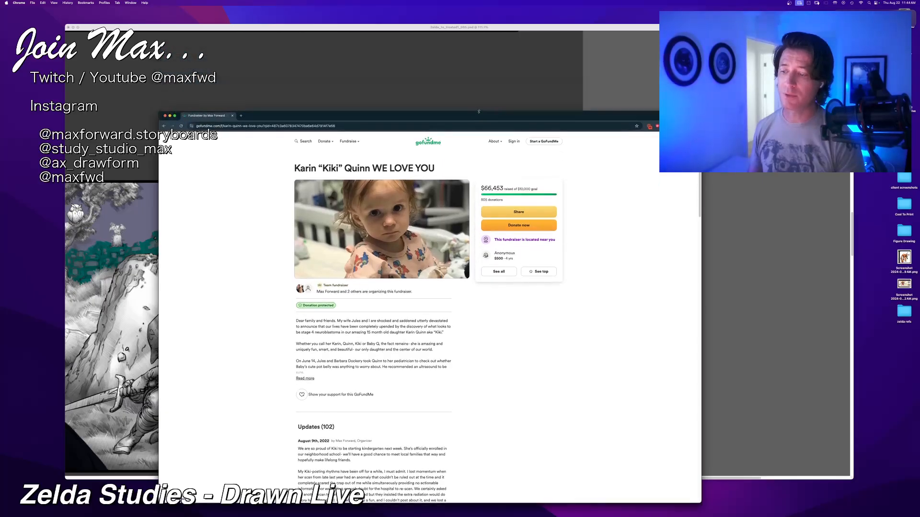
Step: Look through the campaign's updates, team and words of support, and expand the full fundraiser story
scroll(443, 269, down, 10)
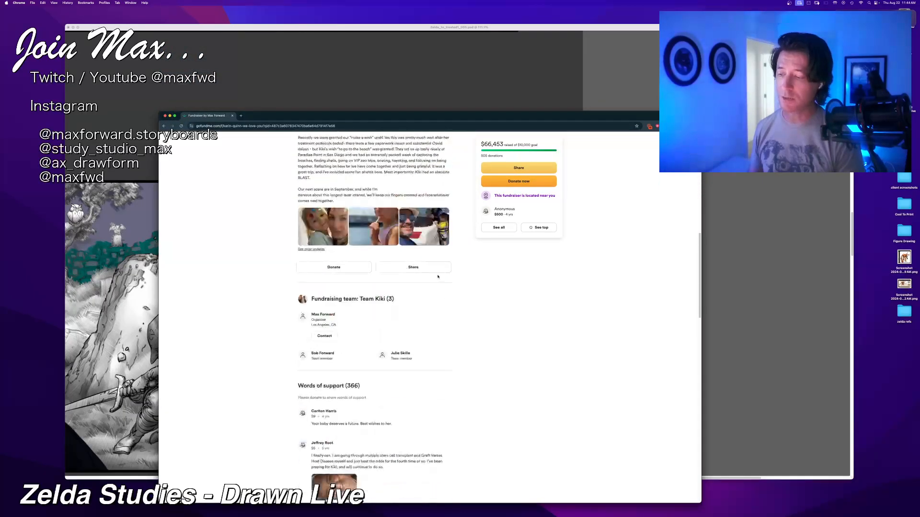
scroll(438, 277, up, 5)
scroll(437, 277, up, 6)
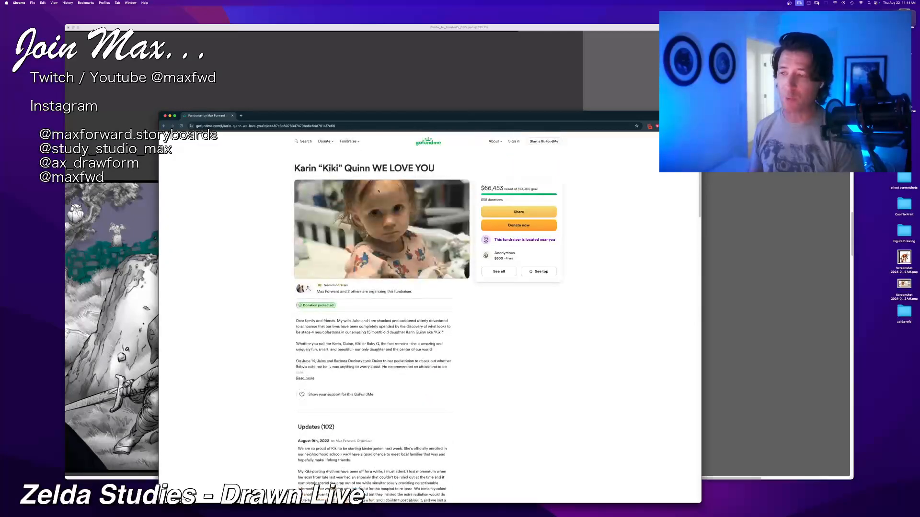
scroll(346, 176, down, 15)
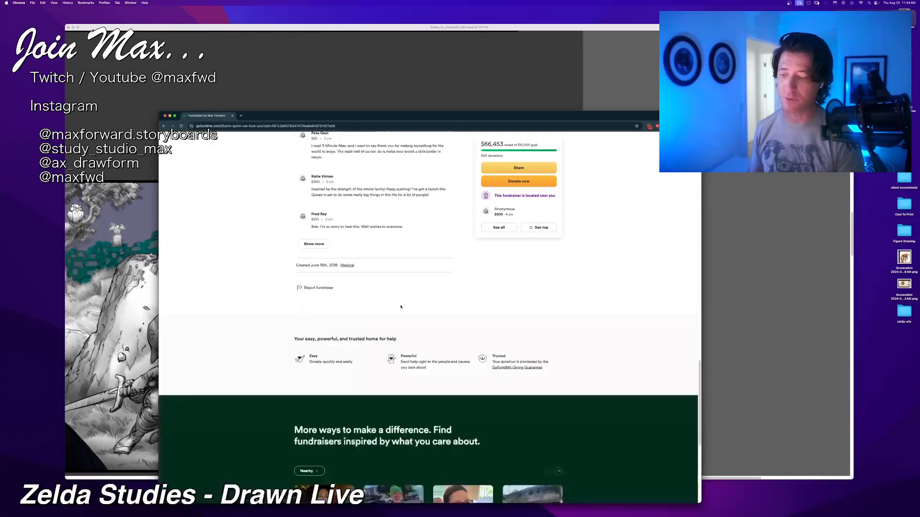
scroll(401, 307, up, 15)
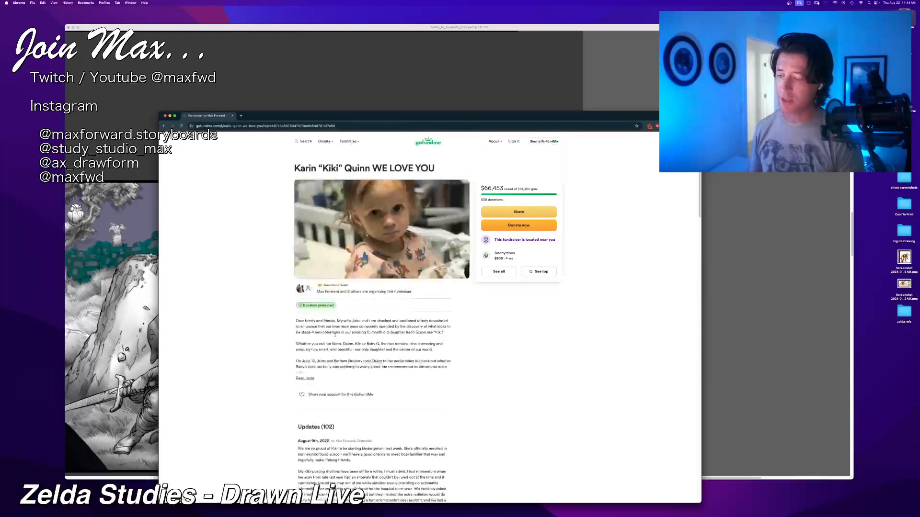
click(306, 378)
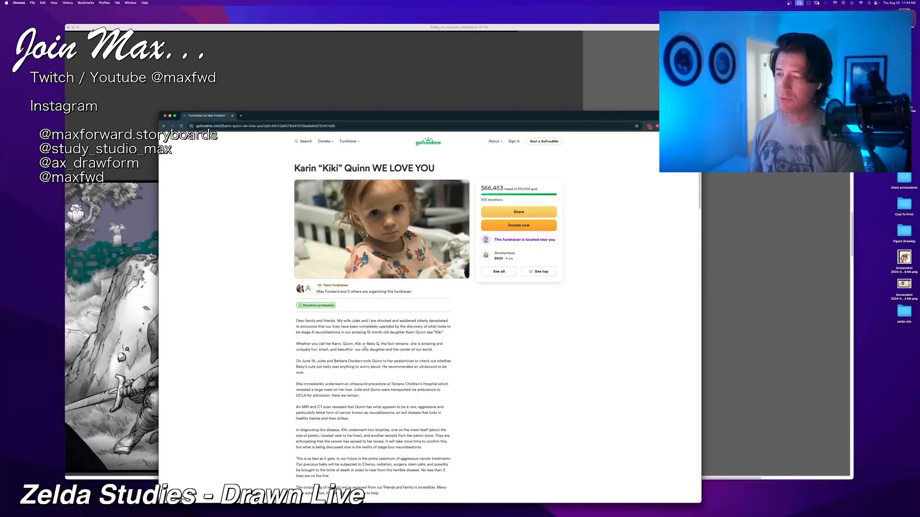
Step: Read through the fundraiser story, the latest update, the fundraising team and the words of support on the campaign page
scroll(365, 350, down, 5)
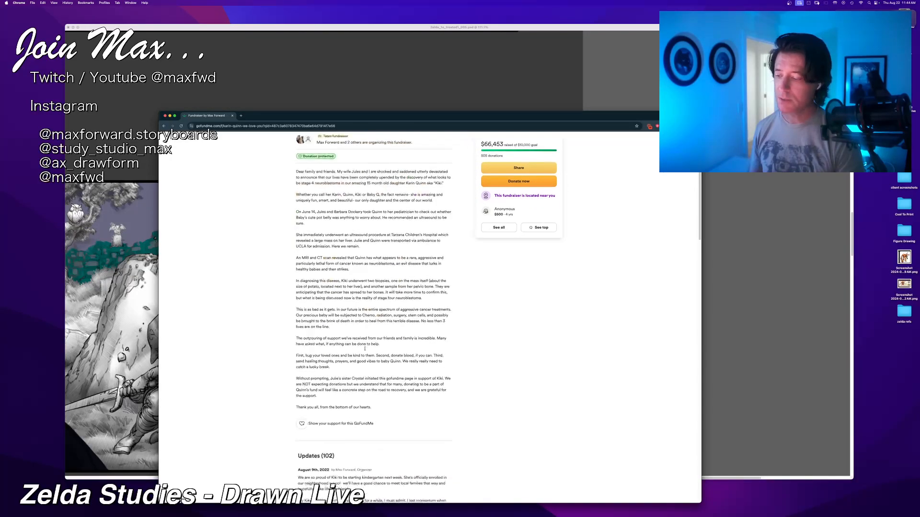
scroll(365, 351, up, 5)
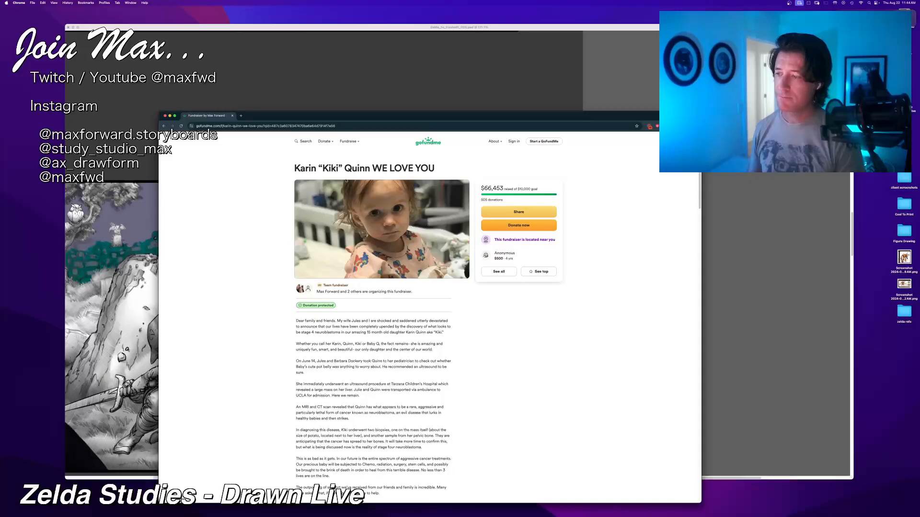
scroll(371, 290, down, 6)
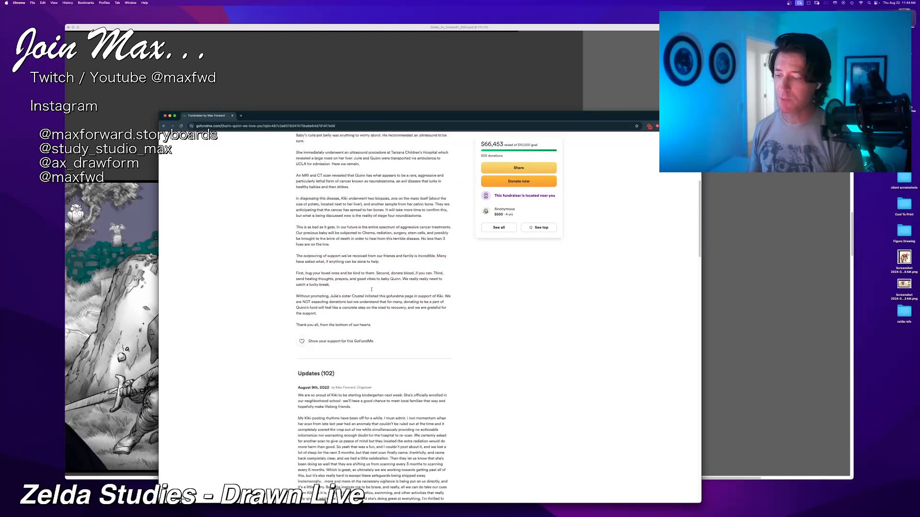
scroll(317, 333, down, 10)
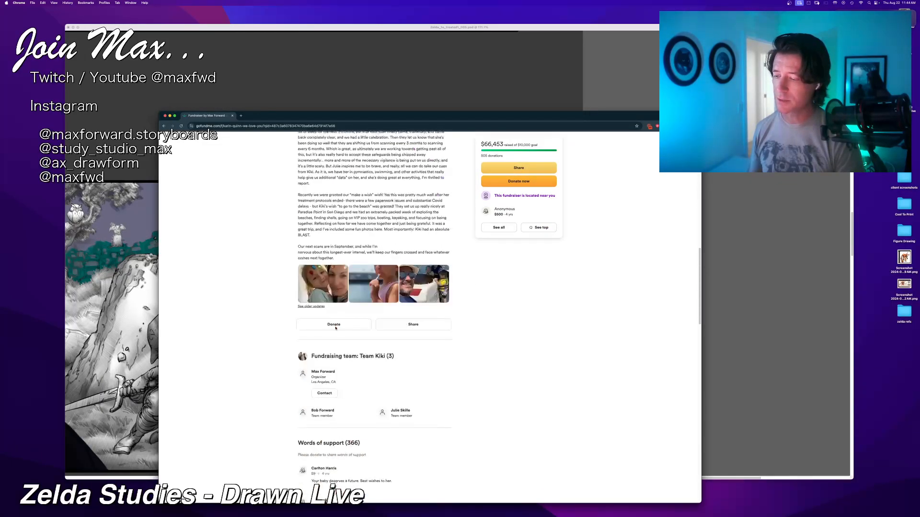
scroll(334, 325, down, 15)
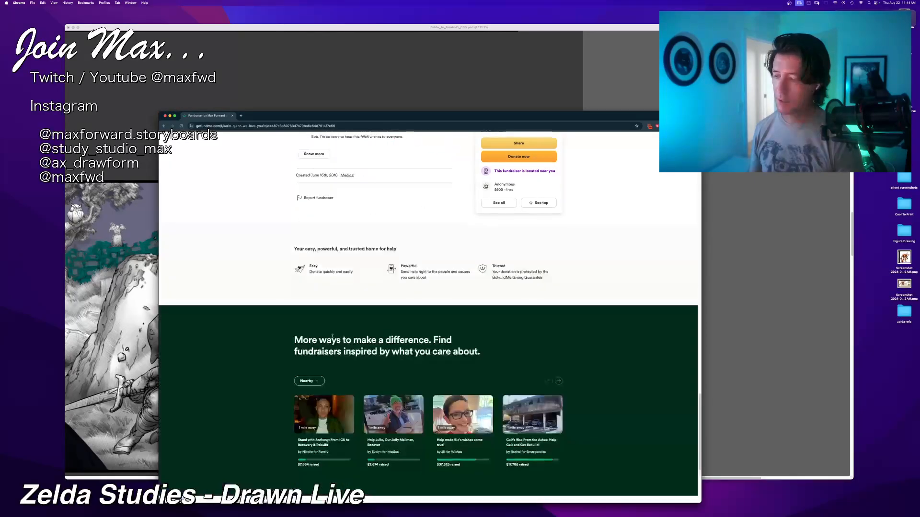
scroll(332, 336, up, 2)
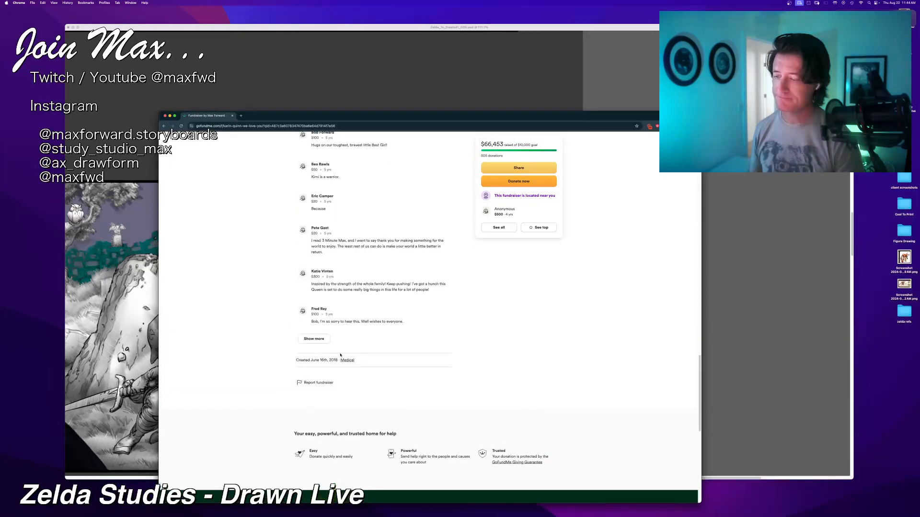
scroll(340, 355, up, 10)
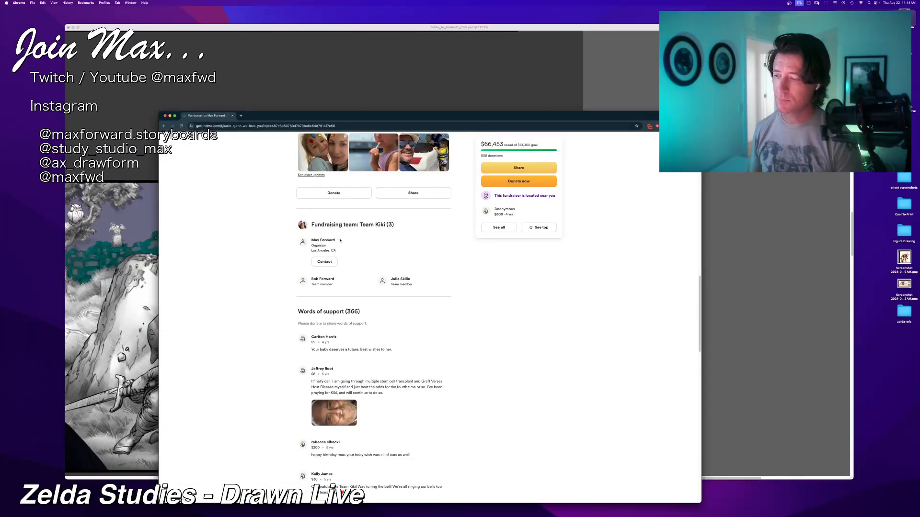
scroll(349, 319, down, 3)
scroll(348, 320, up, 8)
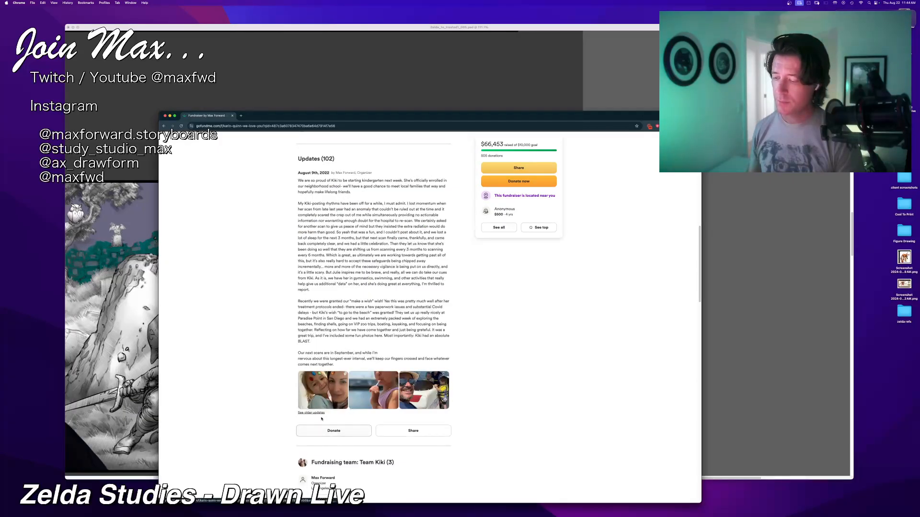
Step: Open the campaign's older updates and browse the posts and photos back to May 2019
click(349, 400)
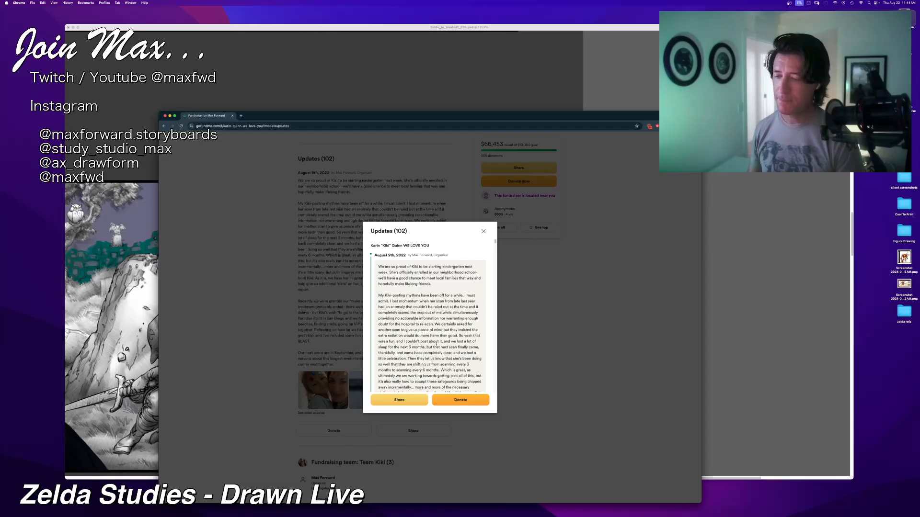
scroll(405, 289, down, 15)
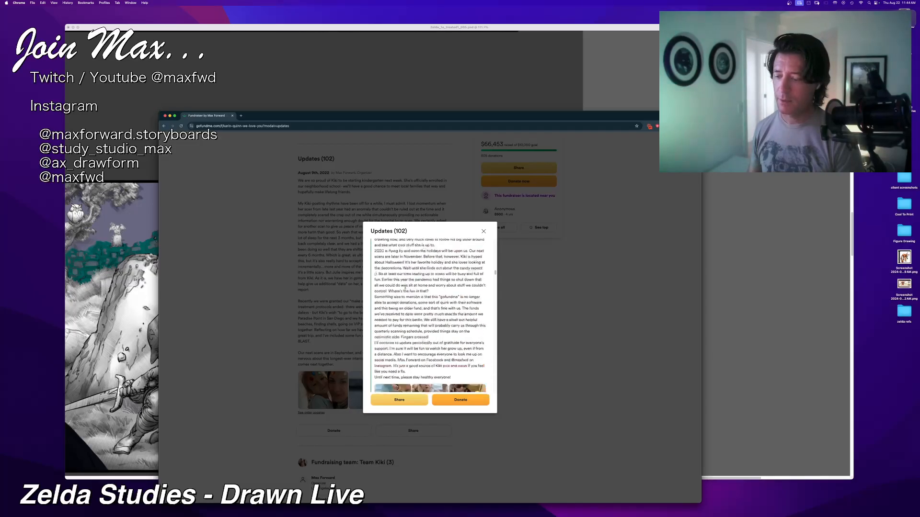
scroll(429, 316, down, 10)
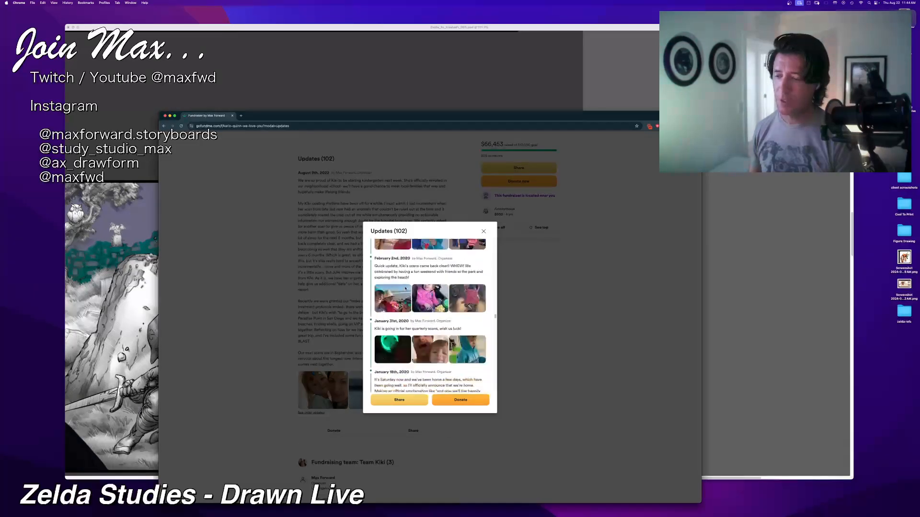
scroll(405, 287, down, 8)
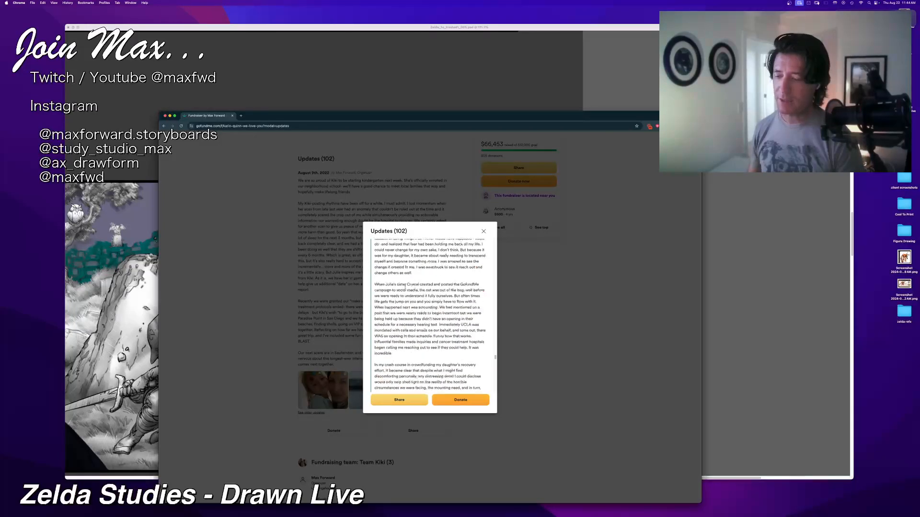
scroll(405, 288, down, 4)
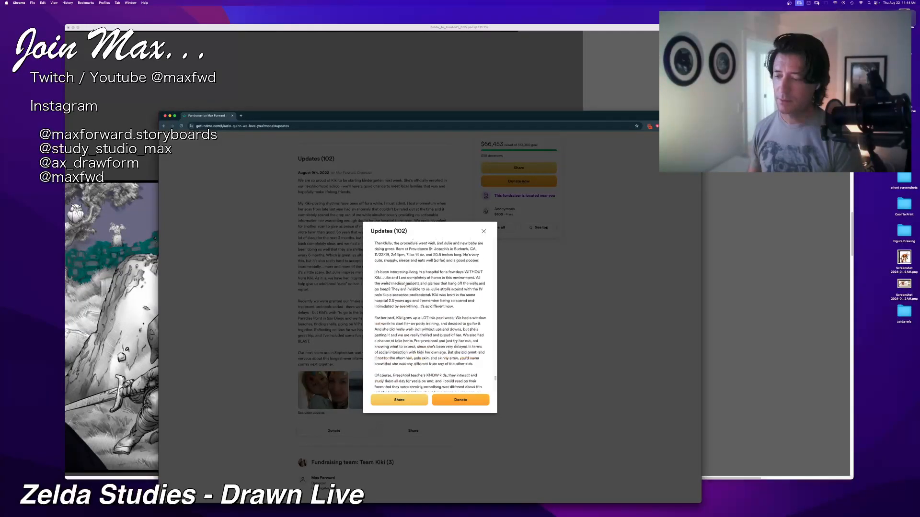
scroll(405, 287, down, 4)
scroll(405, 288, down, 5)
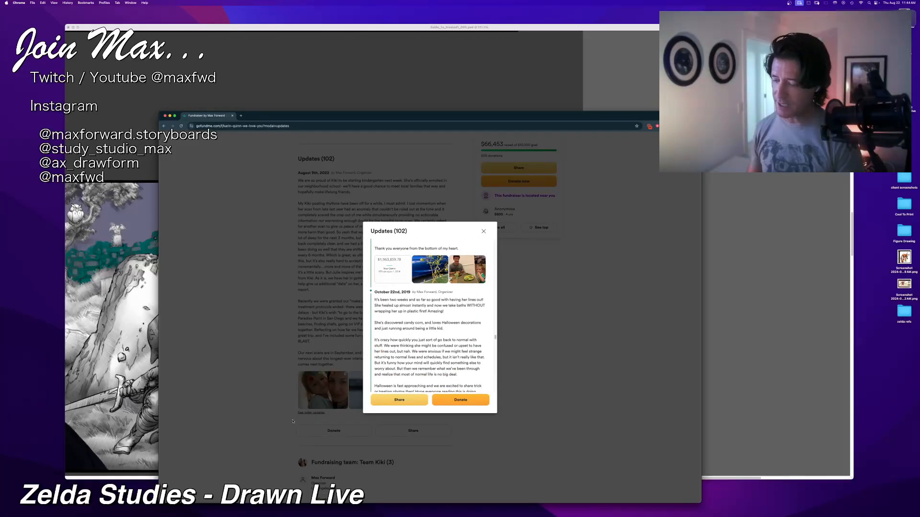
scroll(387, 312, down, 10)
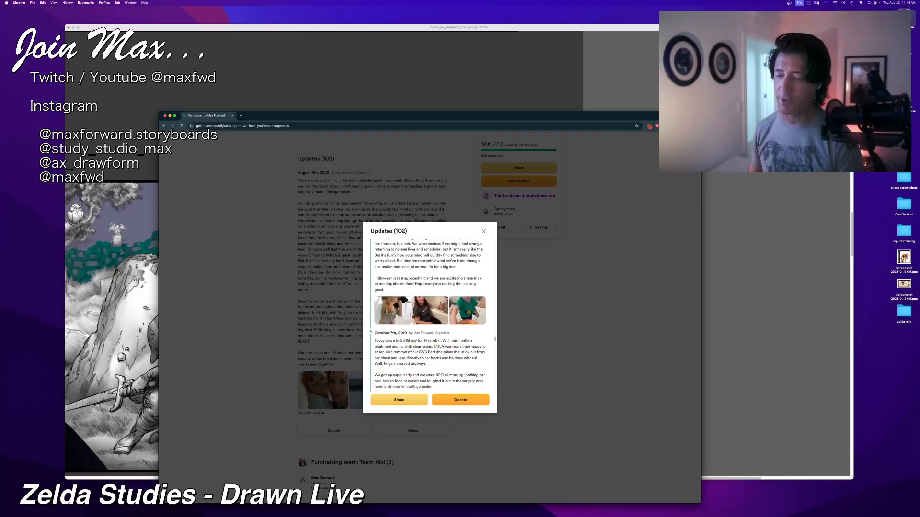
scroll(387, 312, down, 15)
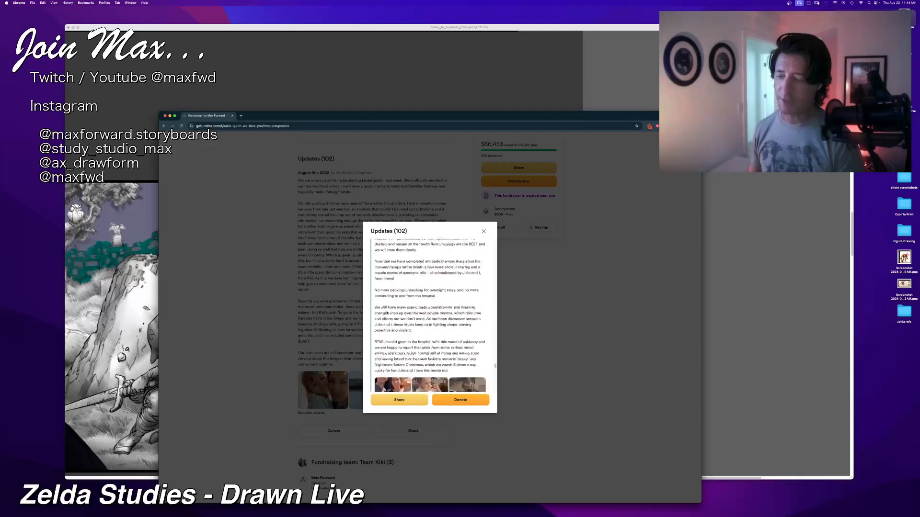
scroll(386, 312, down, 10)
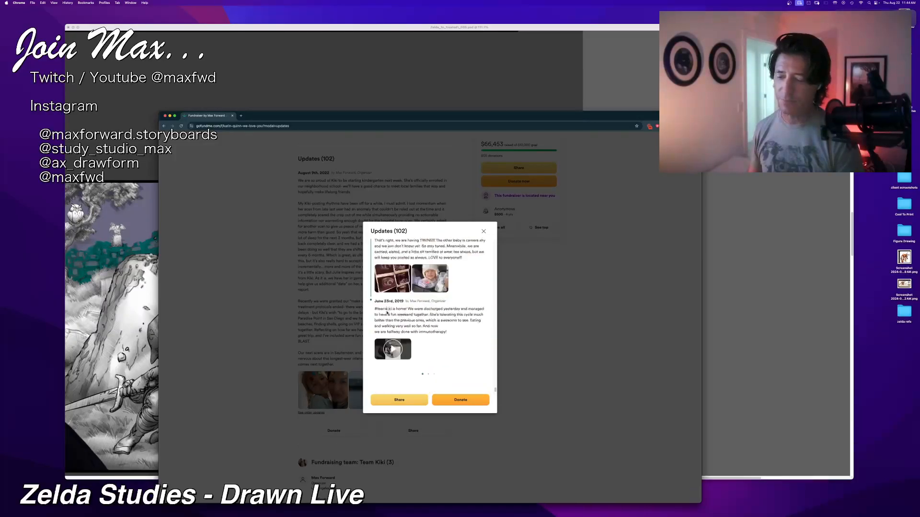
scroll(386, 313, down, 5)
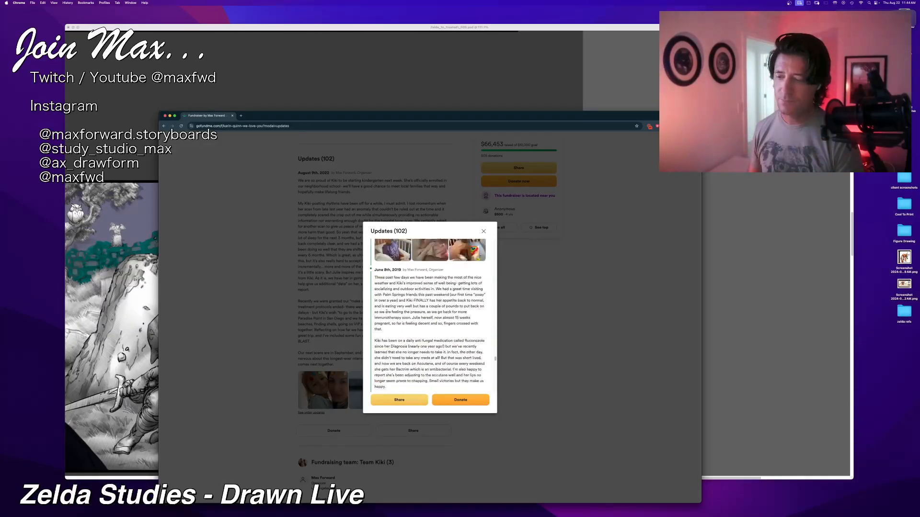
scroll(386, 312, down, 5)
scroll(386, 312, down, 5)
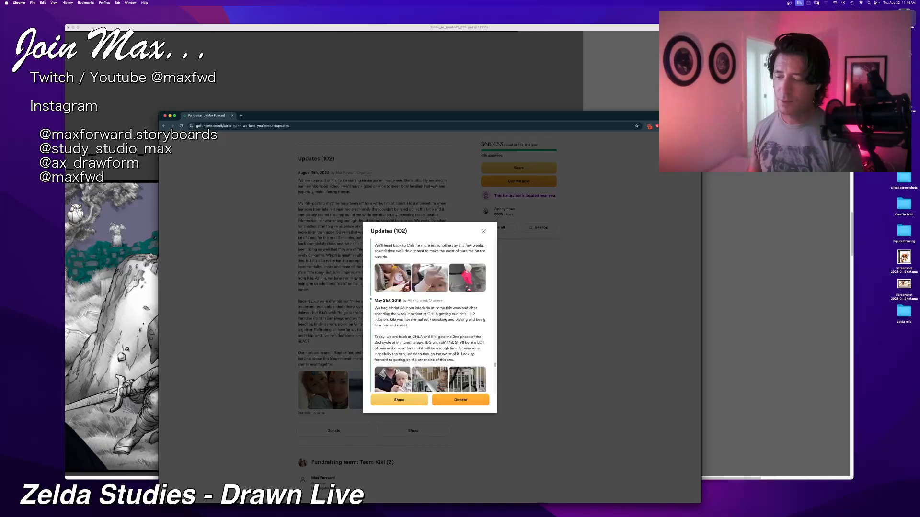
scroll(387, 312, down, 5)
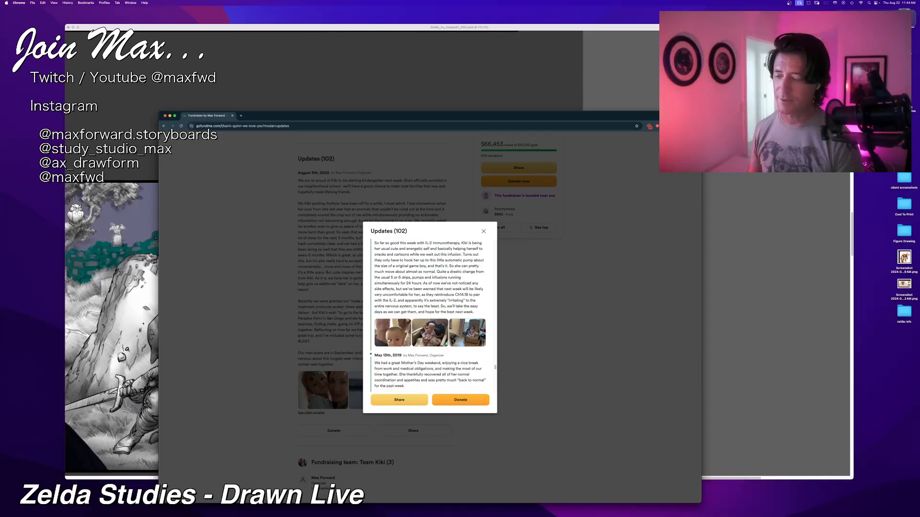
Step: View the first photo of the May 16th, 2019 update enlarged, close it, and move the fundraiser window off the canvas
click(391, 331)
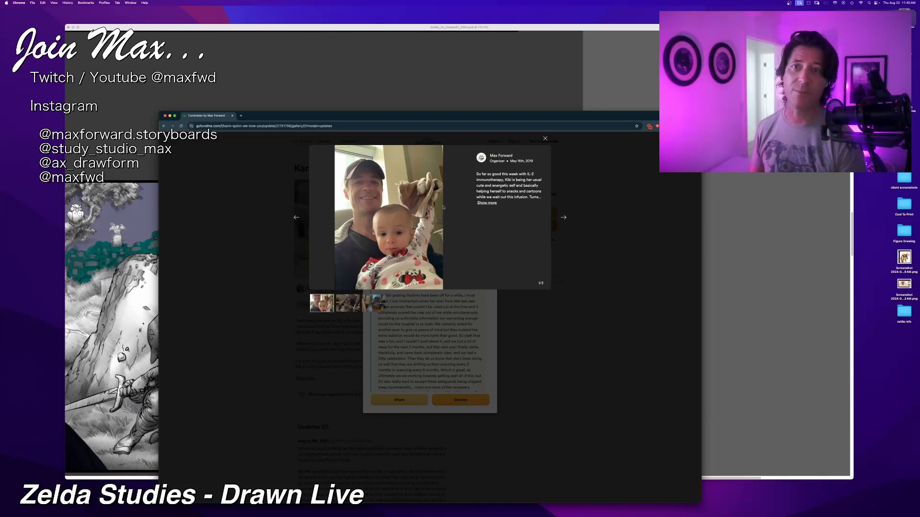
key(Escape)
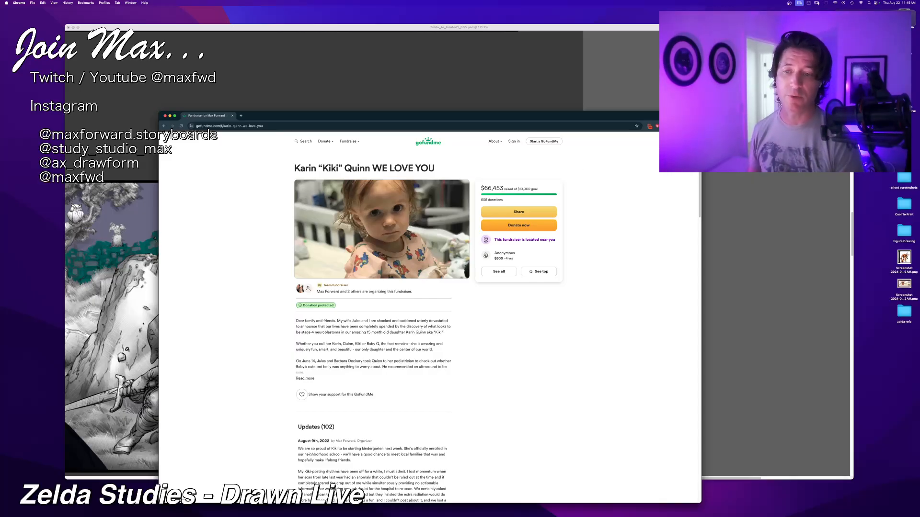
drag(701, 112, 66, 0)
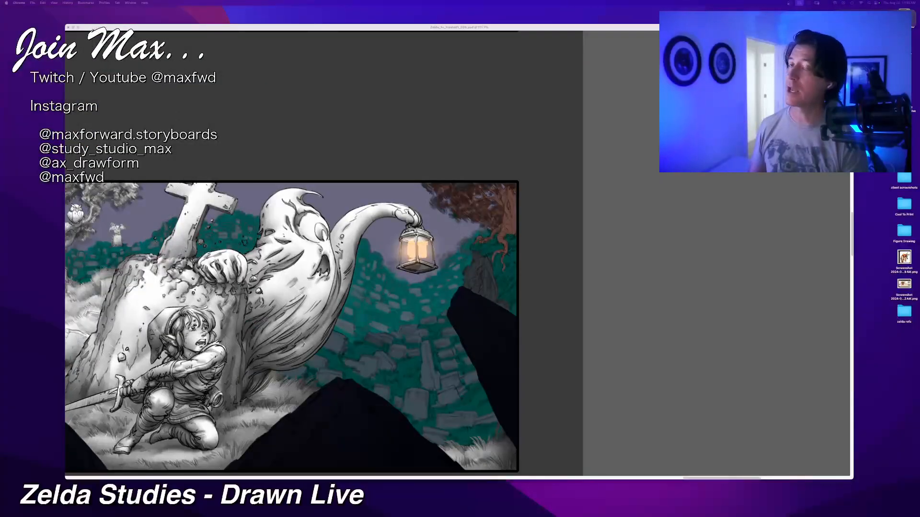
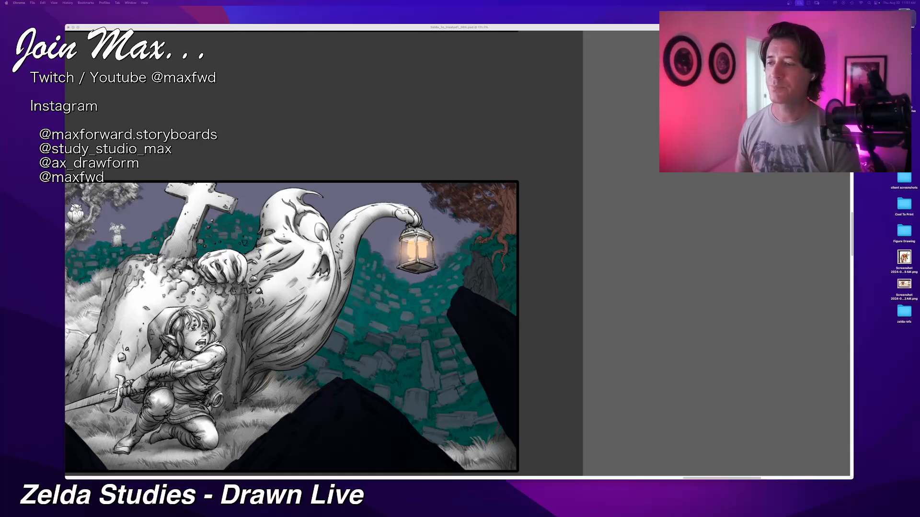
Step: Return to the Zelda illustration in Corel Painter and inspect the whole composition at several zoom levels
click(439, 30)
drag(416, 153, 520, 126)
key(super+minus)
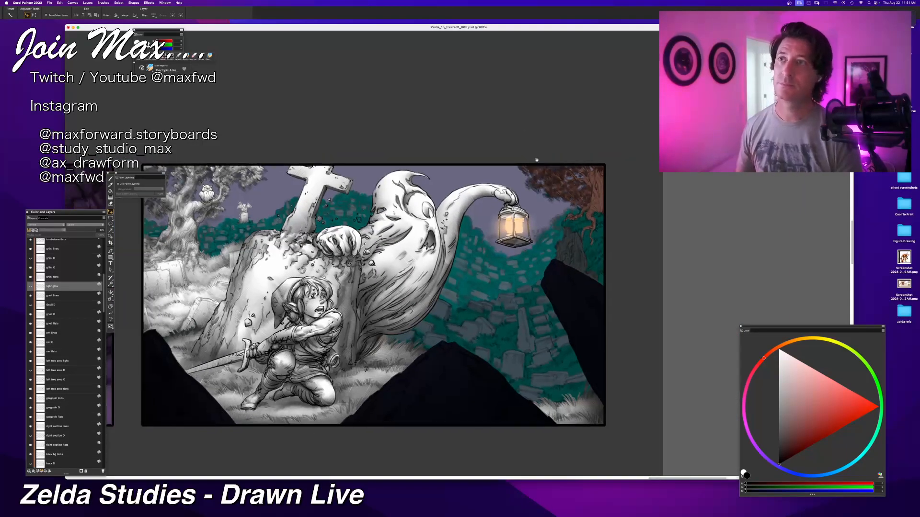
mouse_move(536, 160)
mouse_down()
mouse_move(530, 144)
mouse_move(544, 146)
mouse_up()
key(super+equal)
key(super+equal)
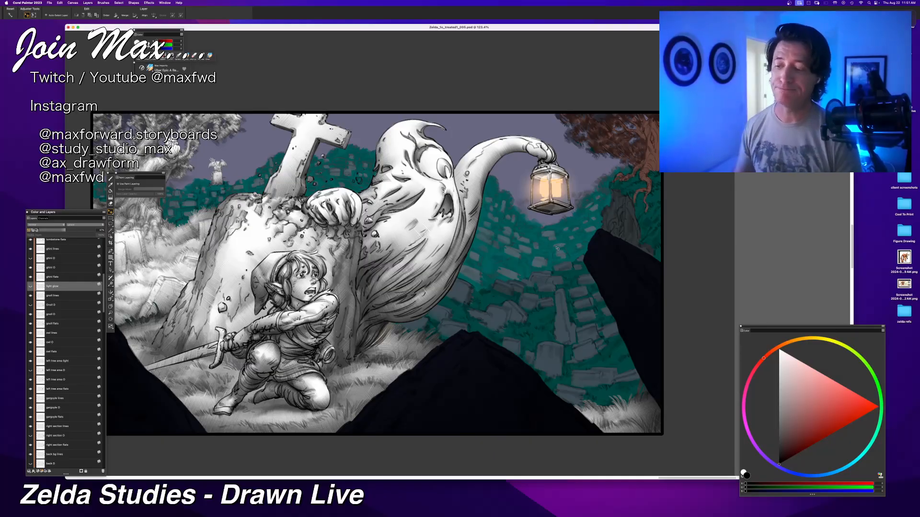
key(super+minus)
key(super+equal)
key(super+equal)
drag(548, 247, 504, 245)
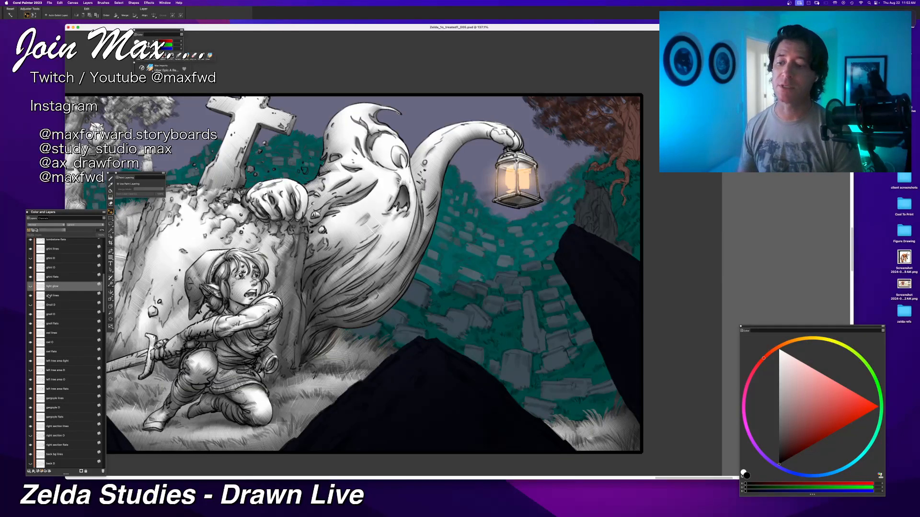
key(super+minus)
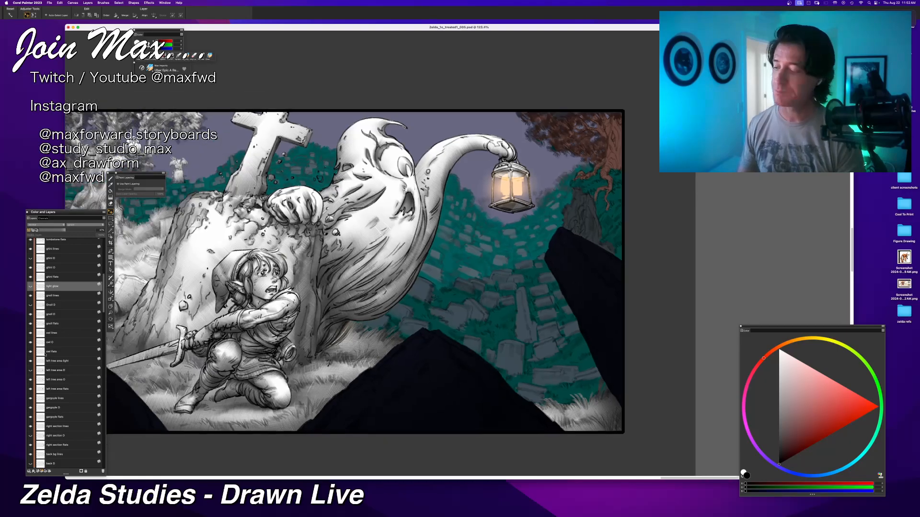
scroll(43, 367, down, 2)
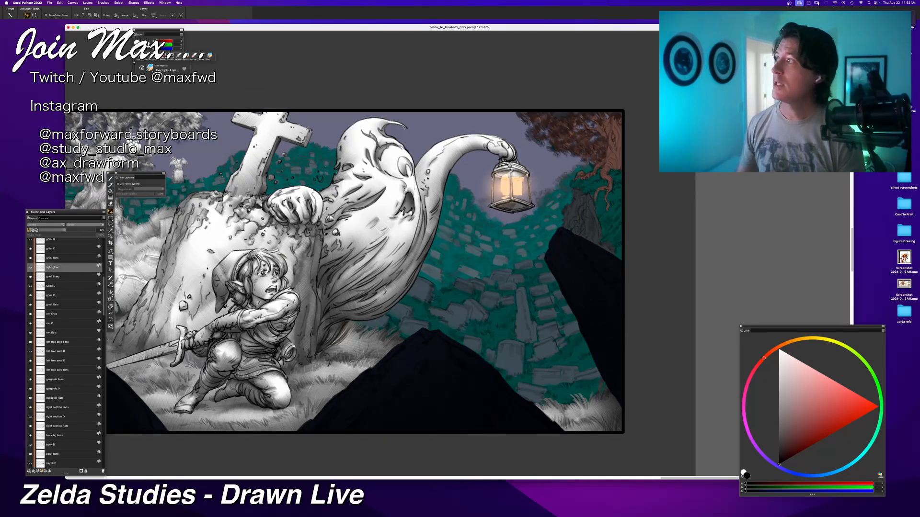
key(Tab)
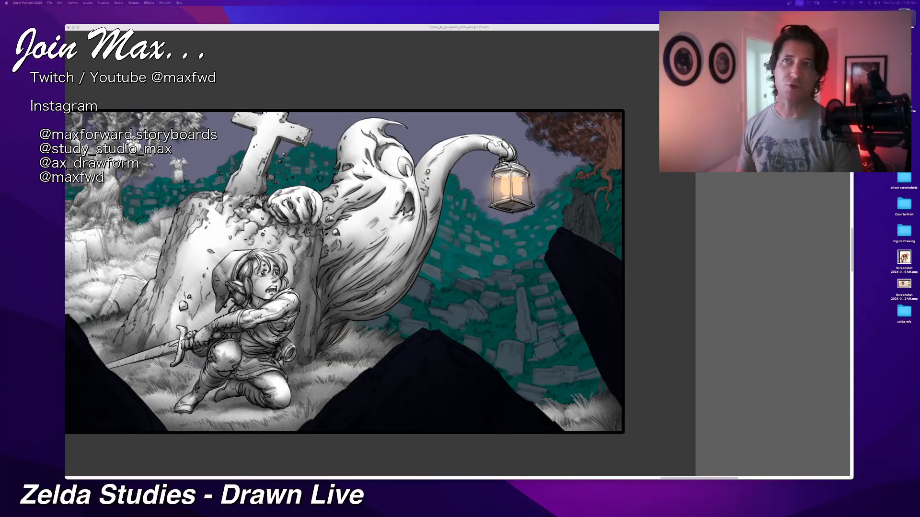
Step: Toggle the light glow layer's visibility to compare its effect on the lantern area of the illustration
click(343, 28)
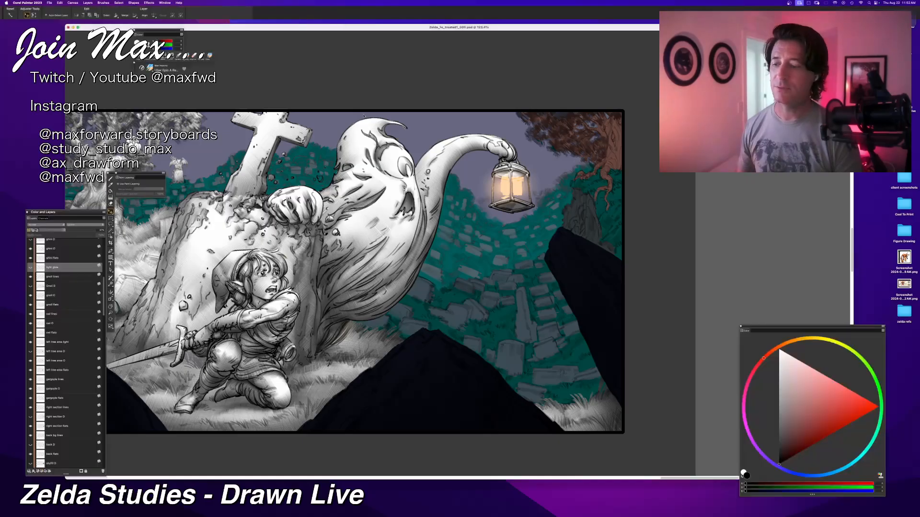
scroll(390, 188, down, 1)
scroll(390, 188, up, 2)
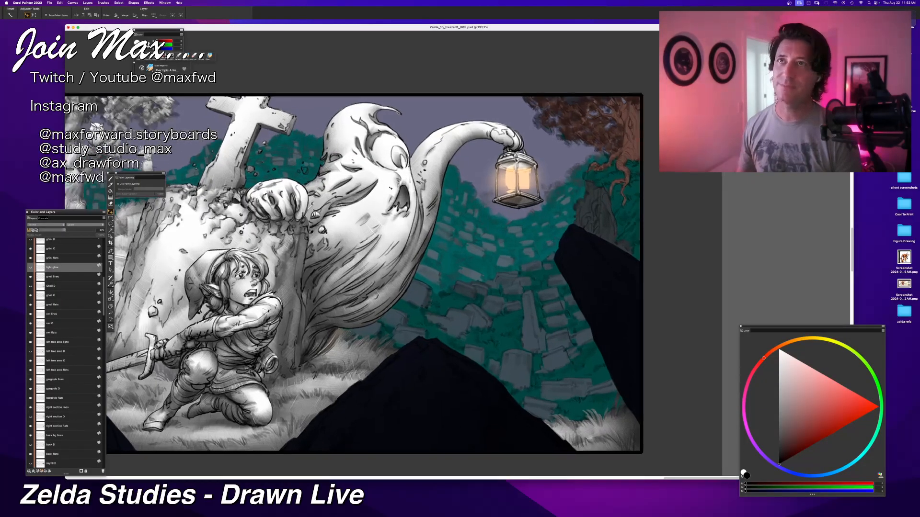
scroll(378, 240, down, 3)
scroll(378, 241, up, 3)
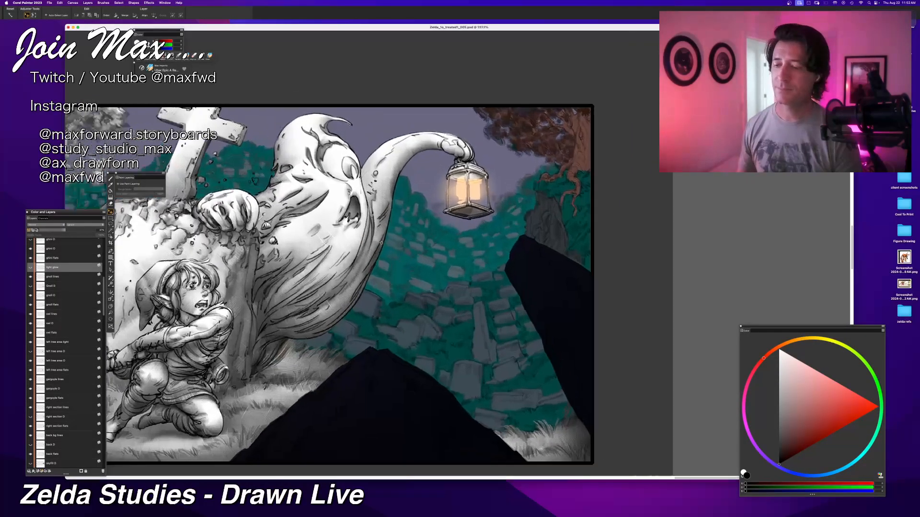
click(30, 267)
click(30, 267)
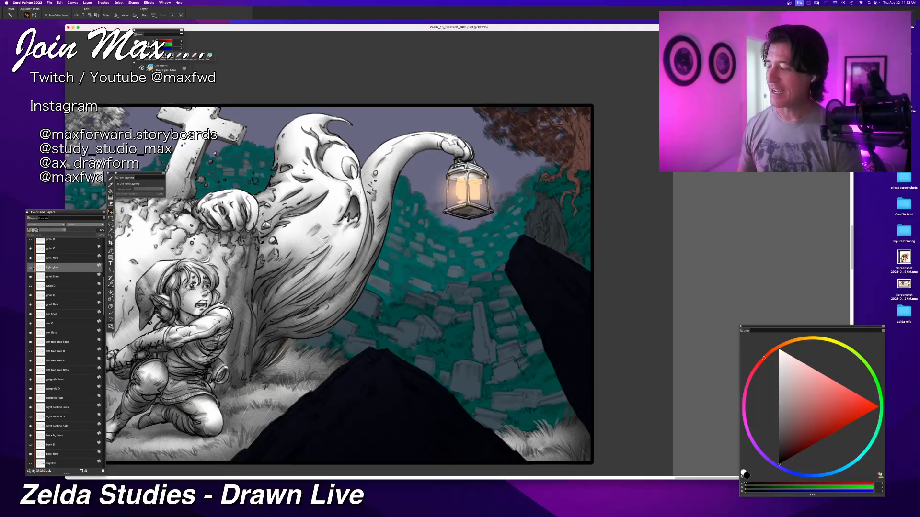
click(32, 268)
click(32, 269)
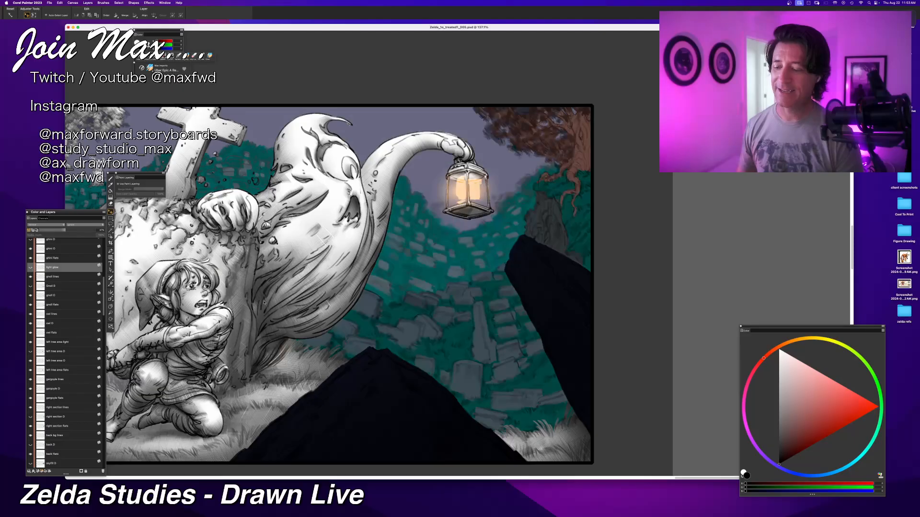
key(super+minus)
key(super+minus)
key(super+equal)
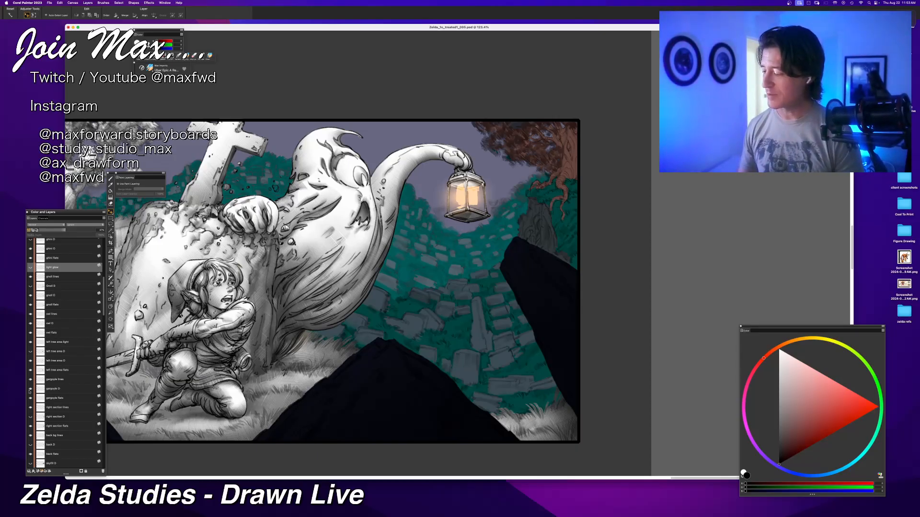
Step: Paste a layer directly above the right section flats layer and name it "right section O"
scroll(29, 391, down, 2)
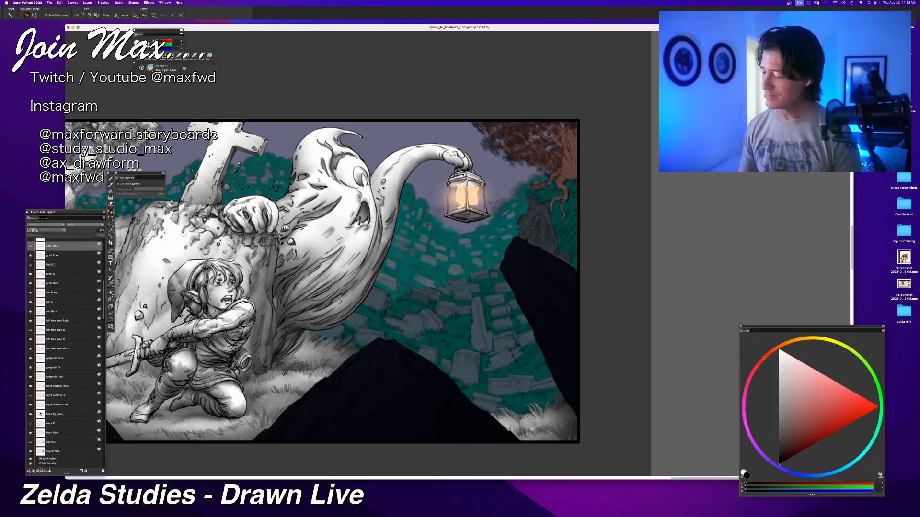
click(50, 405)
key(super+v)
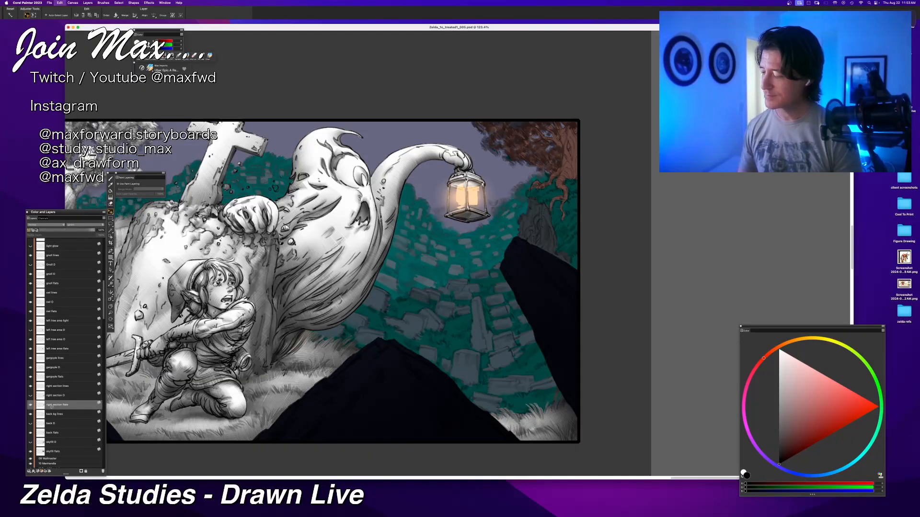
double_click(50, 405)
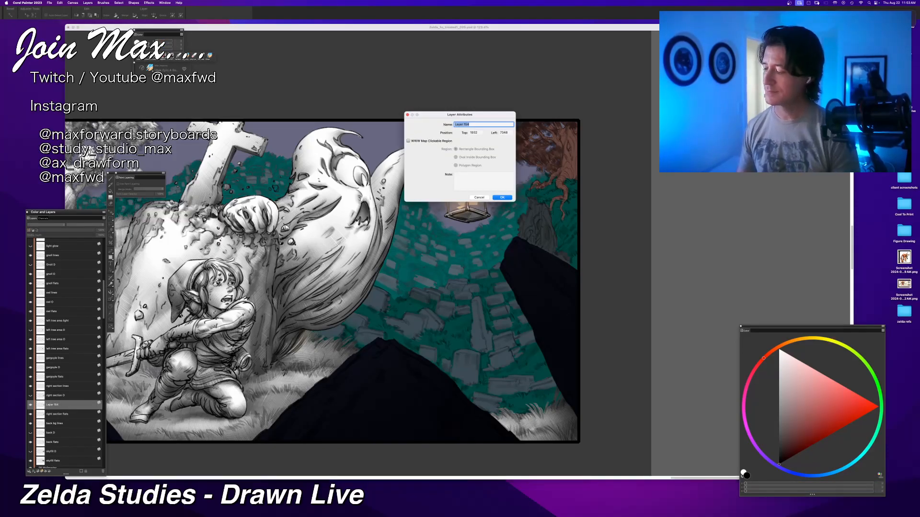
click(481, 198)
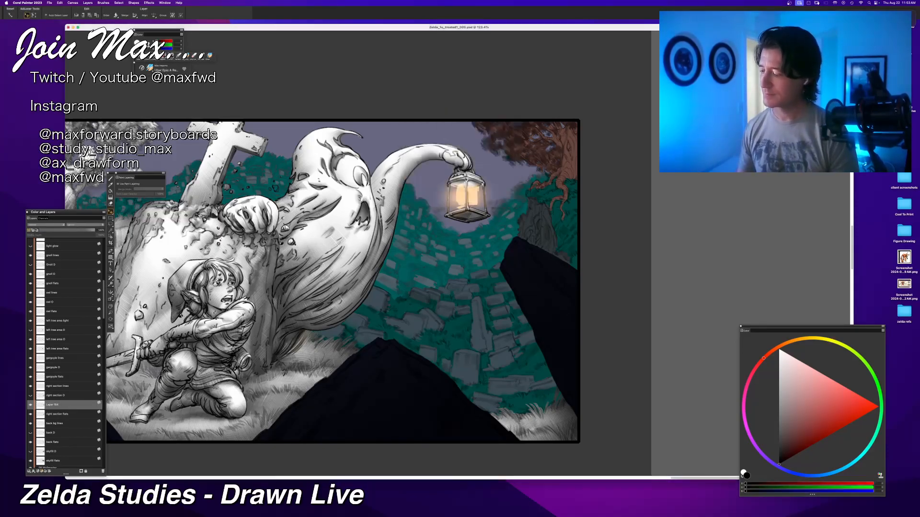
double_click(53, 405)
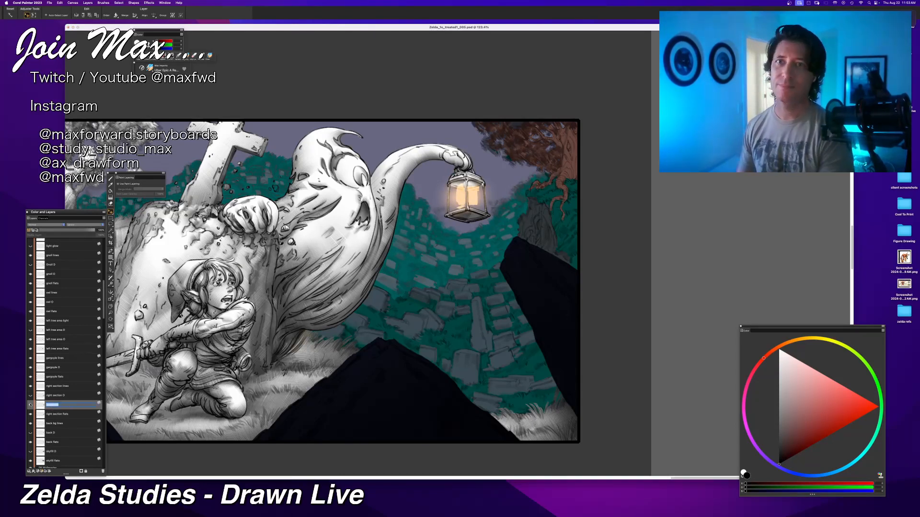
text(right sect)
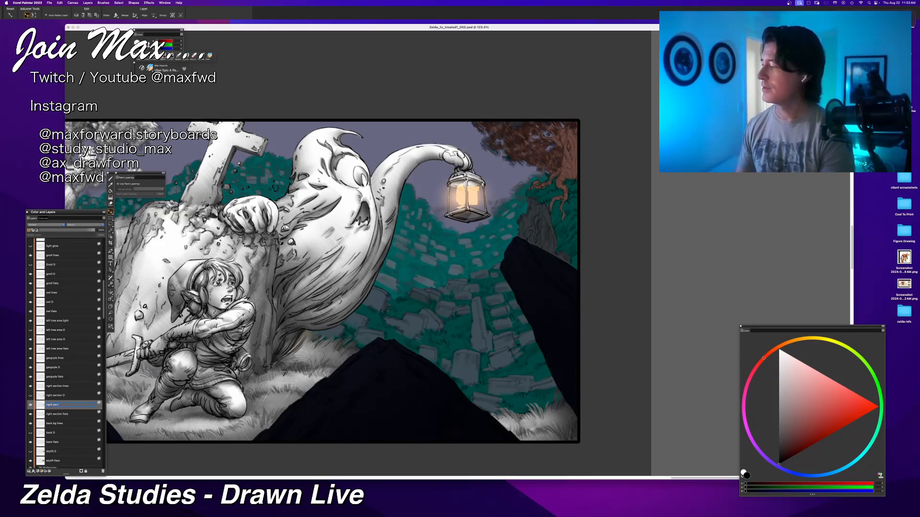
text(ion Ob)
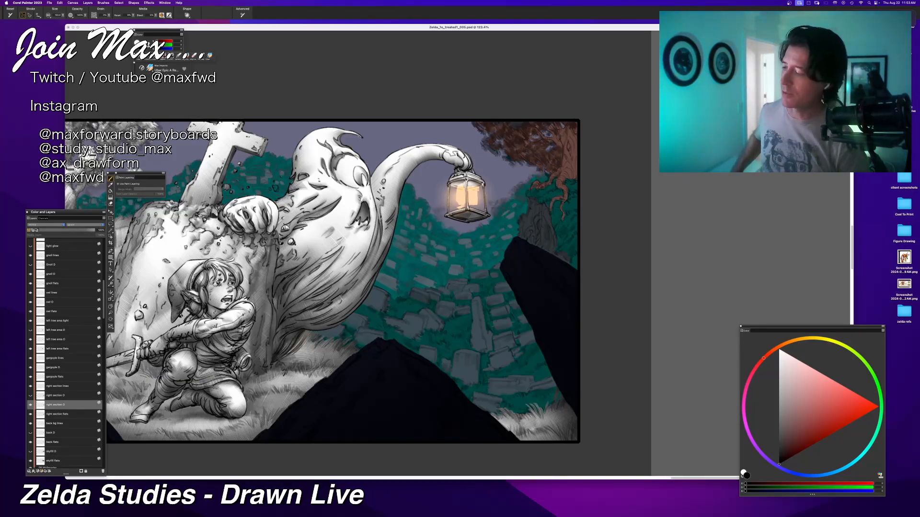
Step: Fill the right section of the graveyard with white on the "right section O" layer
click(780, 351)
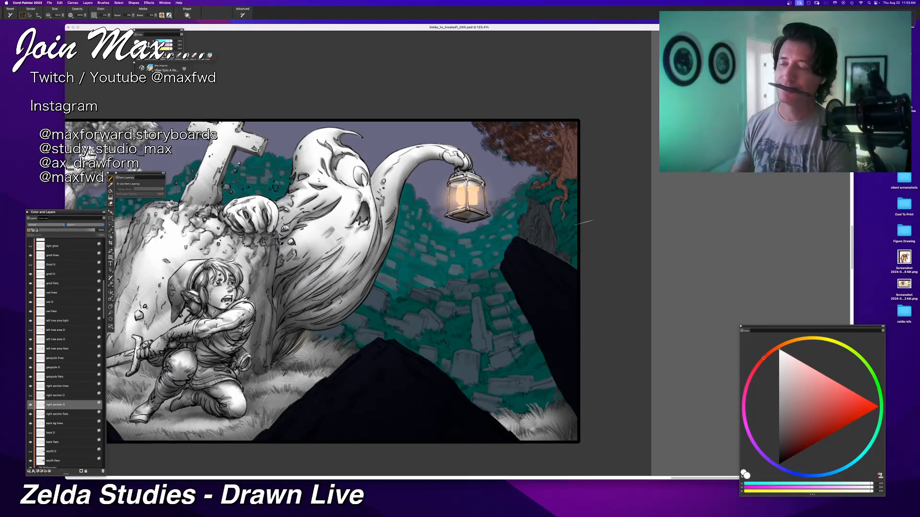
key(super+f)
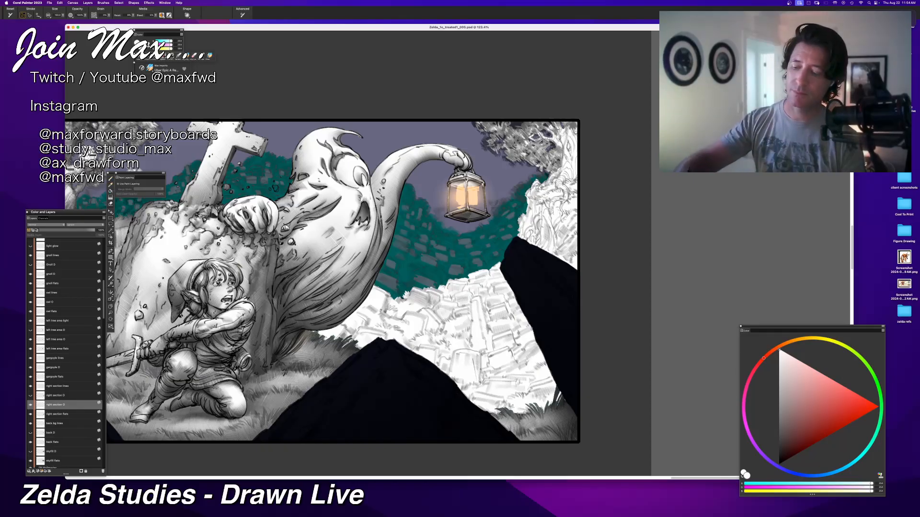
Step: Choose black and start shading the tombstones beside the dark rock at the picture's right, undoing the first trial stroke
click(790, 426)
click(779, 463)
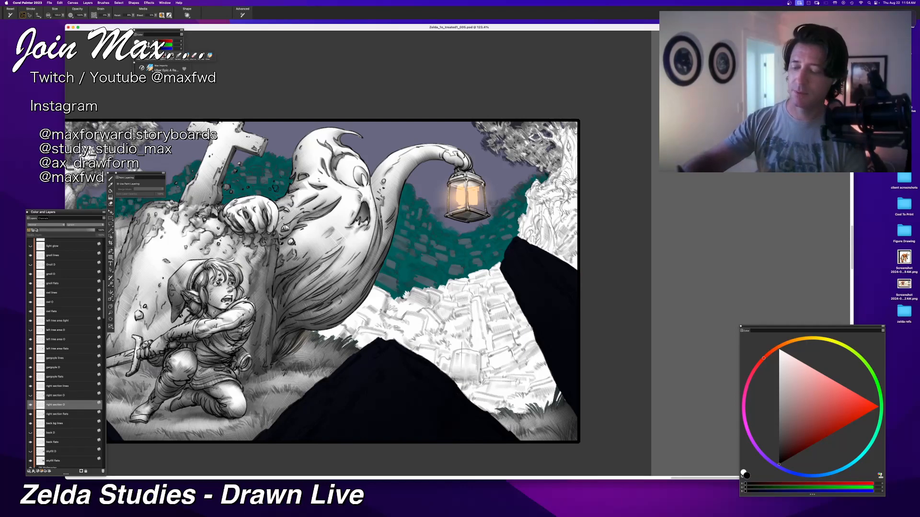
mouse_move(502, 354)
mouse_down()
mouse_move(506, 363)
mouse_move(490, 358)
mouse_move(508, 364)
mouse_up()
key(super+z)
key(super+z)
key(super+z)
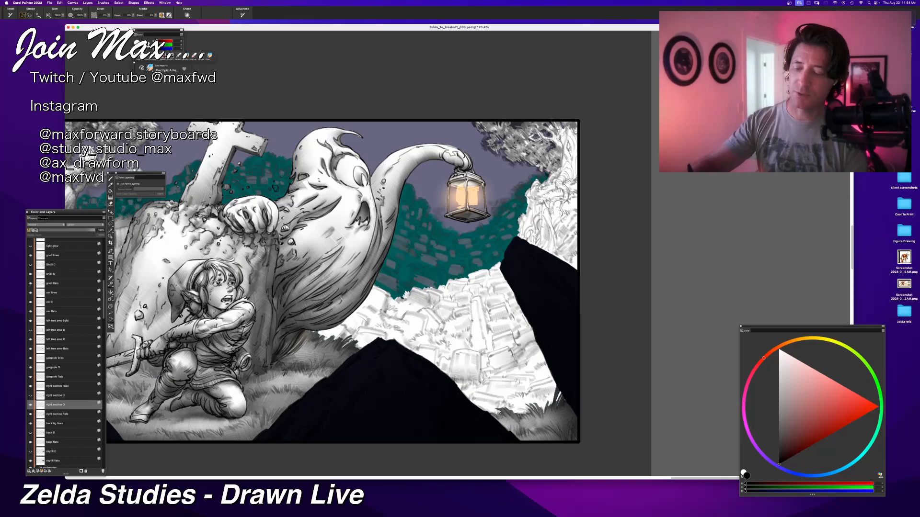
drag(513, 289, 534, 320)
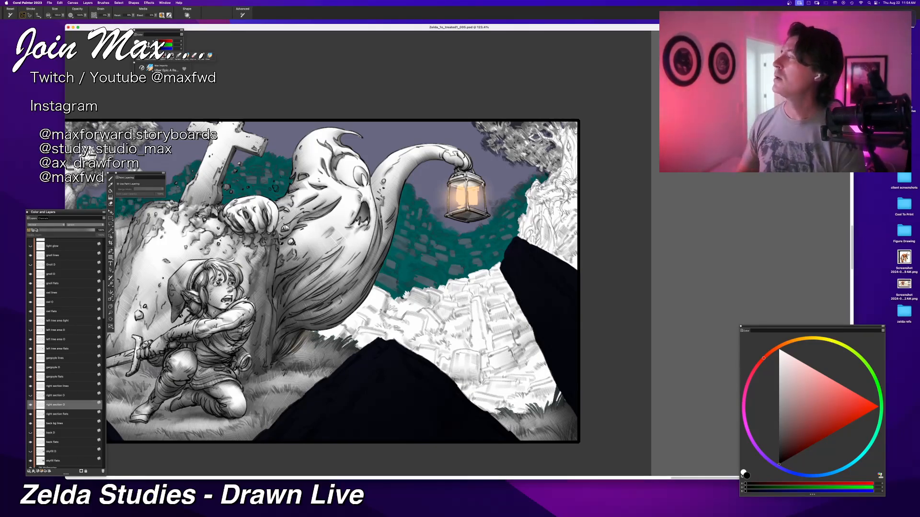
key(super+Tab)
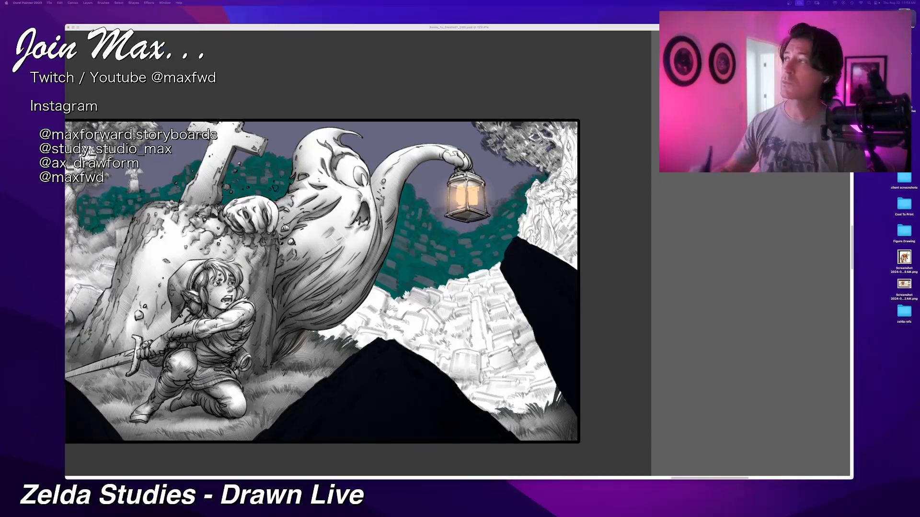
key(super+Tab)
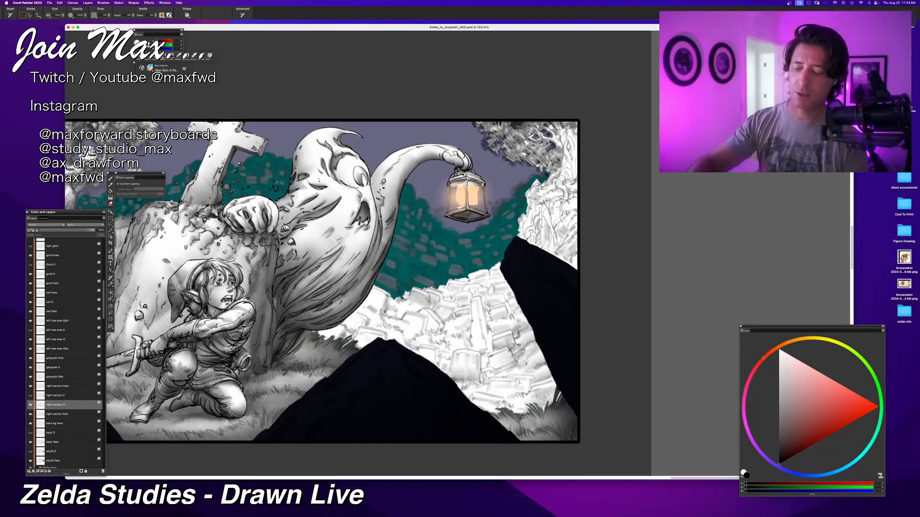
Step: Brush soft grey shading over the lower tombstones and grass between the two dark foreground rocks
drag(531, 388, 503, 396)
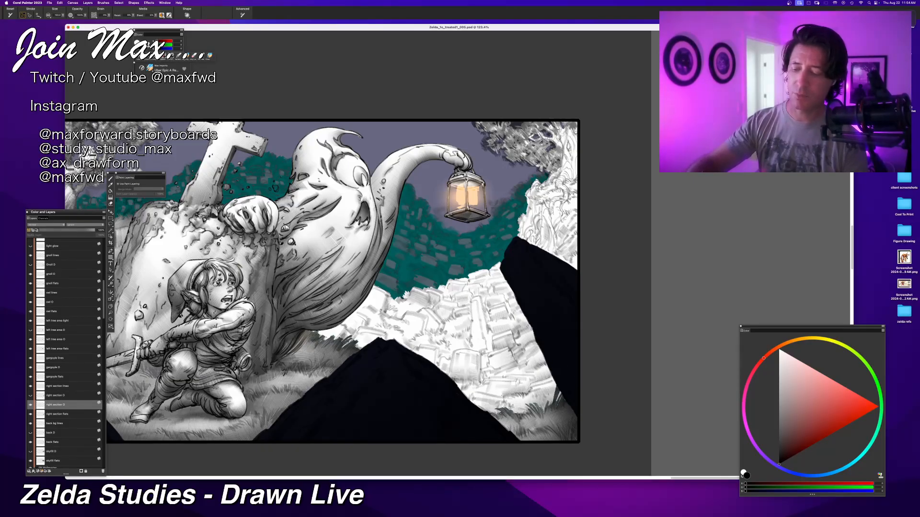
drag(496, 350, 499, 365)
drag(445, 378, 461, 411)
mouse_move(509, 387)
mouse_down()
mouse_move(462, 391)
mouse_move(465, 403)
mouse_up()
mouse_move(443, 360)
mouse_down()
mouse_move(472, 395)
mouse_move(456, 371)
mouse_move(506, 413)
mouse_move(525, 412)
mouse_move(523, 392)
mouse_move(533, 390)
mouse_up()
mouse_move(545, 355)
mouse_down()
mouse_move(571, 384)
mouse_move(555, 381)
mouse_up()
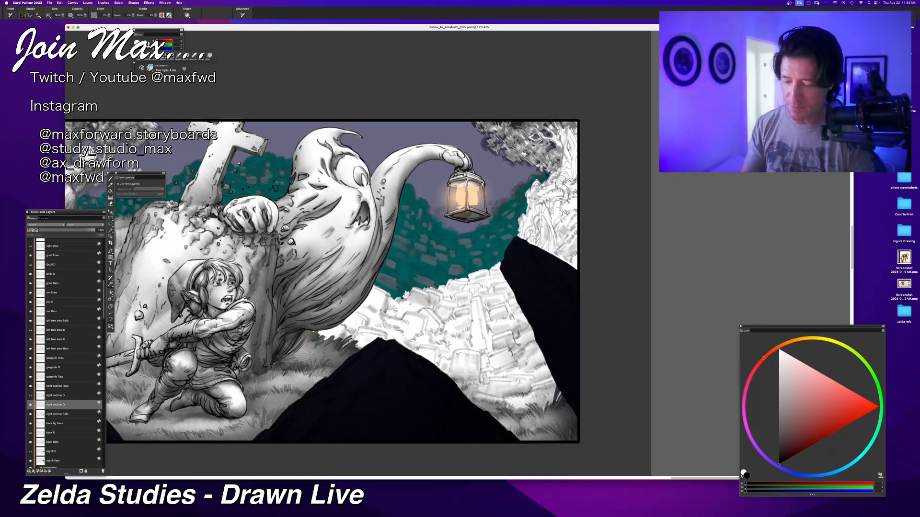
mouse_move(554, 383)
mouse_down()
mouse_move(519, 389)
mouse_move(542, 404)
mouse_up()
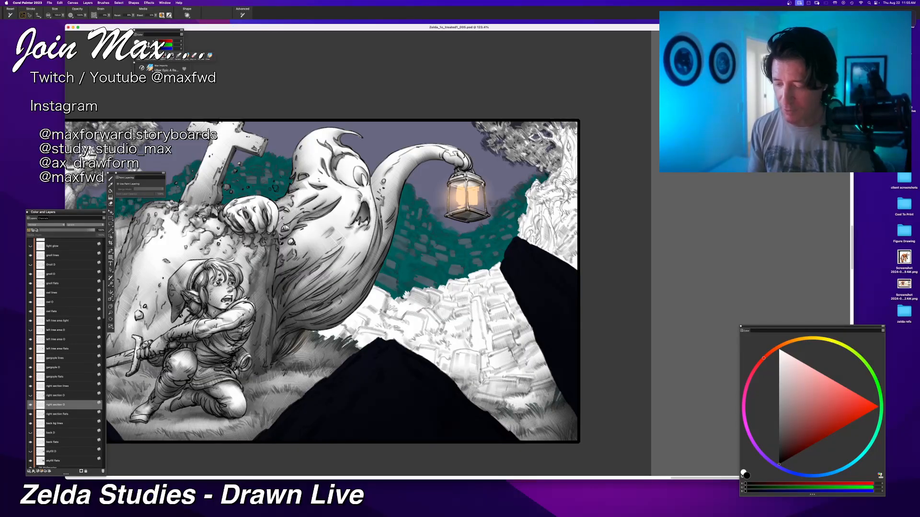
Step: Try shading strokes on the stones along the slope of the central dark rock, undoing the unwanted ones
mouse_move(485, 380)
mouse_down()
mouse_move(480, 397)
mouse_move(448, 391)
mouse_up()
key(super+z)
mouse_move(450, 351)
mouse_down()
mouse_move(439, 365)
mouse_move(453, 377)
mouse_up()
drag(418, 339, 444, 347)
mouse_move(432, 351)
mouse_down()
mouse_move(451, 373)
mouse_move(433, 357)
mouse_move(443, 362)
mouse_up()
drag(421, 353, 445, 366)
key(super+z)
Step: Try shading the stones between the ghost's body and the central dark rock, and undo the recent strokes
key(super+z)
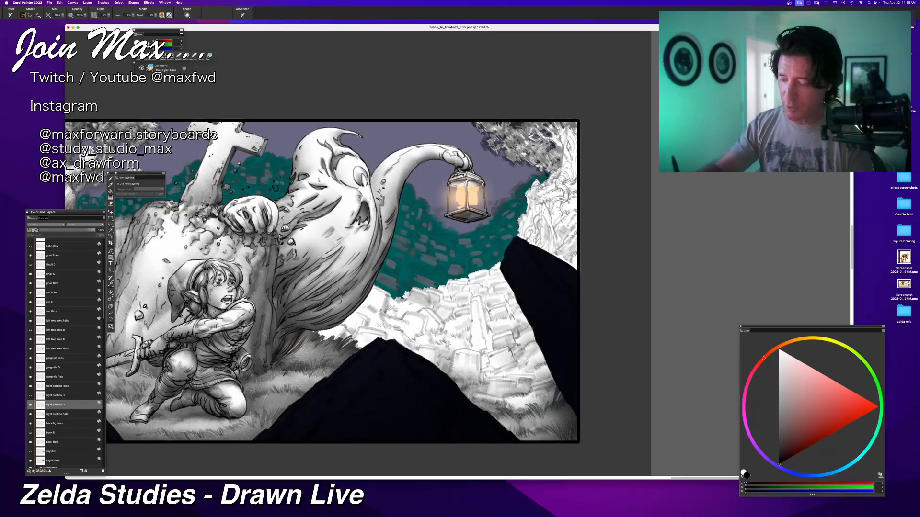
drag(402, 338, 426, 354)
key(super+z)
mouse_move(388, 305)
mouse_down()
mouse_move(407, 346)
mouse_move(401, 312)
mouse_up()
drag(370, 291, 394, 306)
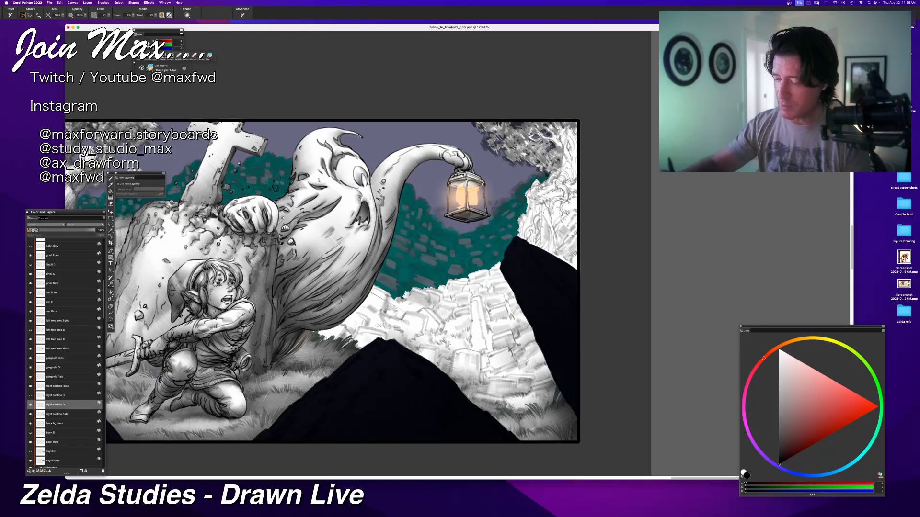
mouse_move(359, 343)
mouse_down()
mouse_move(388, 336)
mouse_move(359, 333)
mouse_move(368, 334)
mouse_up()
key(super+z)
key(super+z)
key(super+z)
key(super+z)
key(super+z)
key(super+z)
Step: Shade the ground beneath the ghost's tail and the central tombstones in soft grey, undoing the stroke across the dark rock
mouse_move(359, 311)
mouse_down()
mouse_move(344, 323)
mouse_move(360, 337)
mouse_move(321, 327)
mouse_up()
drag(370, 346, 322, 328)
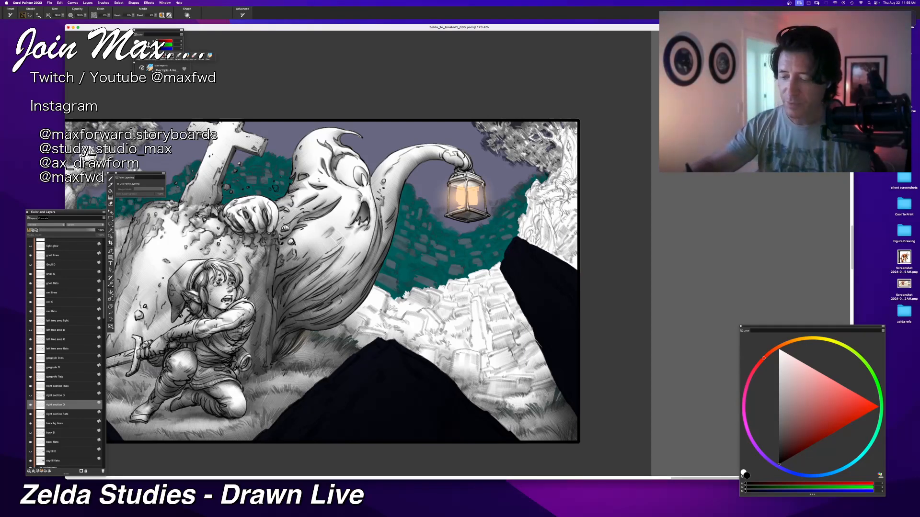
mouse_move(510, 353)
mouse_down()
mouse_move(490, 367)
mouse_move(508, 372)
mouse_up()
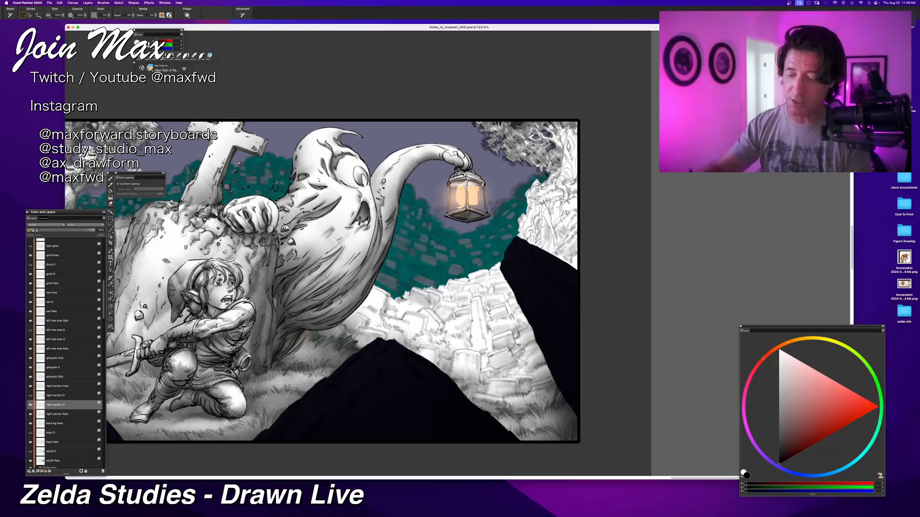
drag(507, 389, 462, 390)
mouse_move(478, 332)
mouse_down()
mouse_move(465, 354)
mouse_move(475, 382)
mouse_up()
drag(487, 343, 483, 384)
mouse_move(510, 362)
mouse_down()
mouse_move(488, 379)
mouse_move(524, 365)
mouse_move(505, 377)
mouse_up()
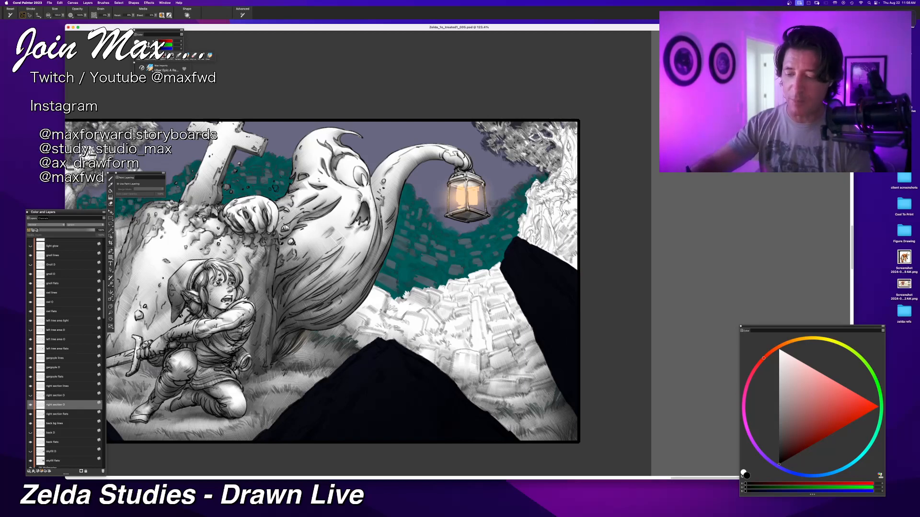
drag(526, 274, 567, 307)
key(super+z)
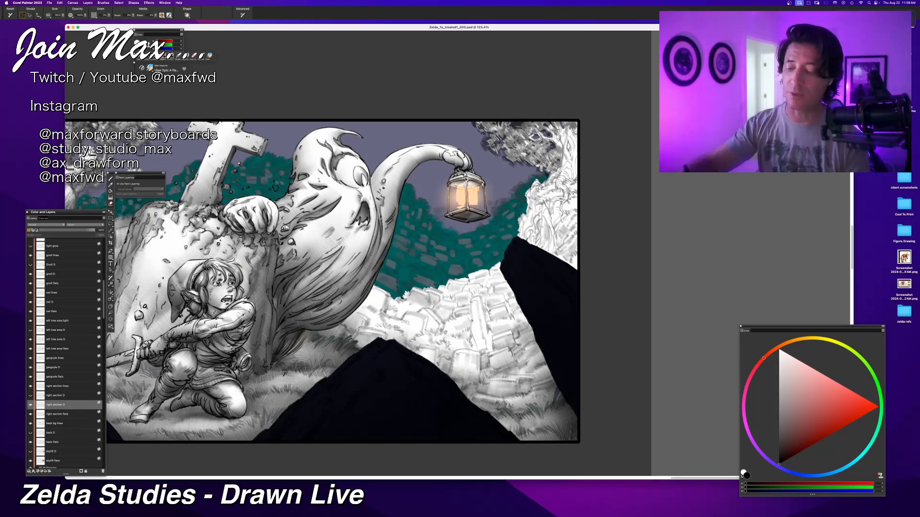
Step: Brush soft grey shading over the stacked tombstones in the middle of the slope between the two dark foreground rocks
mouse_move(475, 300)
mouse_down()
mouse_move(485, 354)
mouse_move(473, 350)
mouse_up()
drag(487, 311, 488, 330)
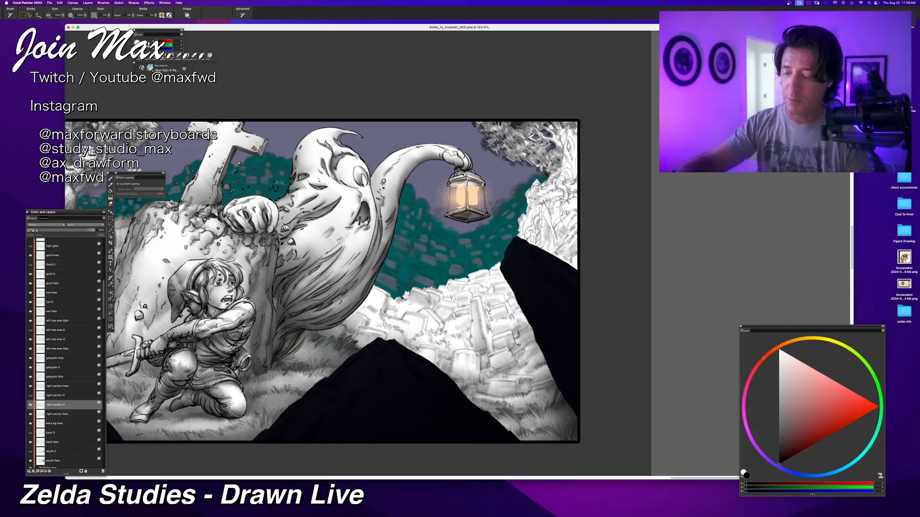
mouse_move(469, 294)
mouse_down()
mouse_move(464, 337)
mouse_move(483, 324)
mouse_move(464, 330)
mouse_up()
mouse_move(439, 327)
mouse_down()
mouse_move(468, 324)
mouse_move(471, 338)
mouse_up()
mouse_move(435, 325)
mouse_down()
mouse_move(460, 322)
mouse_move(443, 314)
mouse_up()
drag(445, 317, 464, 344)
drag(434, 311, 441, 325)
drag(449, 286, 469, 304)
mouse_move(434, 329)
mouse_down()
mouse_move(456, 343)
mouse_move(448, 345)
mouse_up()
drag(453, 297, 465, 309)
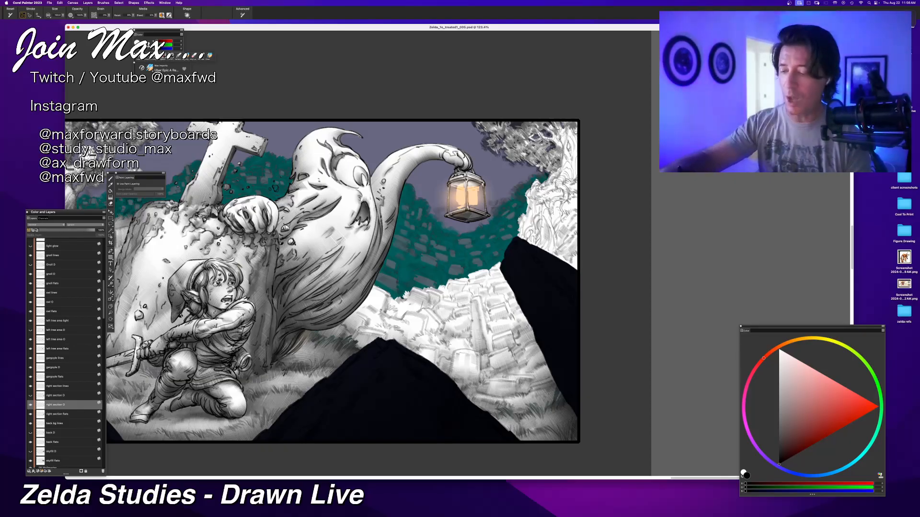
Step: Shade the stones just above the central dark rock's peak, on the side facing the stone slope
drag(423, 310, 441, 335)
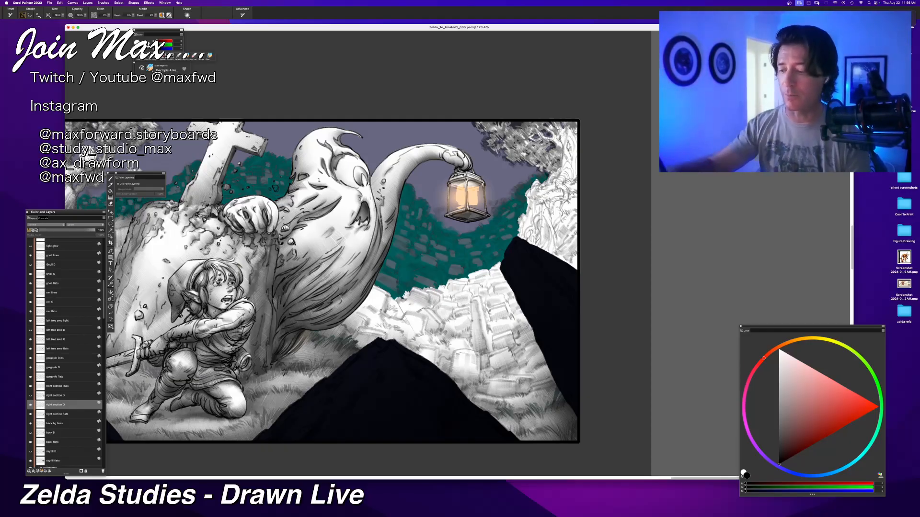
drag(406, 316, 417, 333)
drag(418, 323, 422, 336)
drag(406, 331, 421, 337)
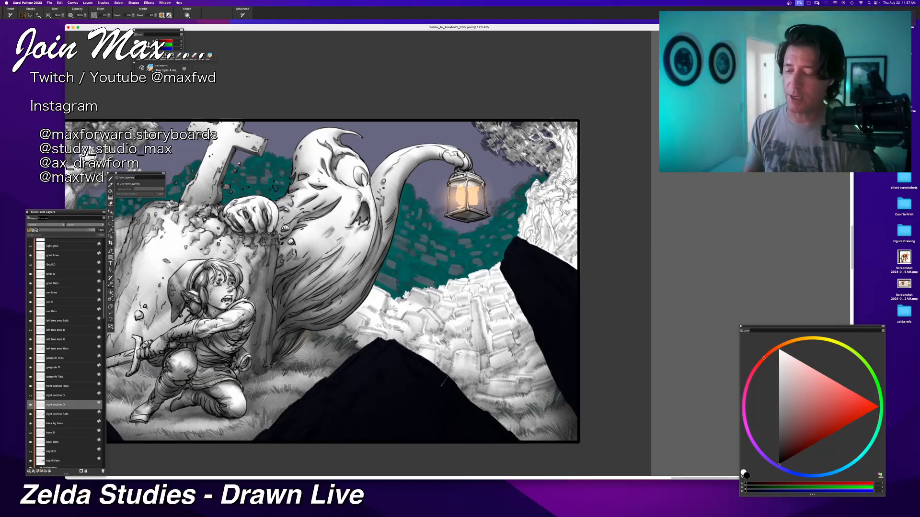
Step: Shade the stones along the central dark rock's slope and up to the ghost's lower body, undoing the first stroke
drag(458, 361, 477, 372)
key(super+z)
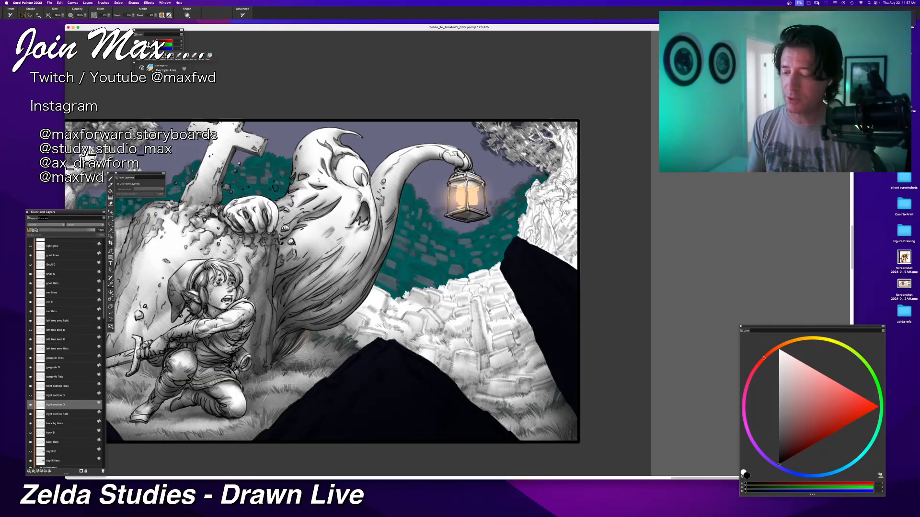
drag(425, 354, 430, 370)
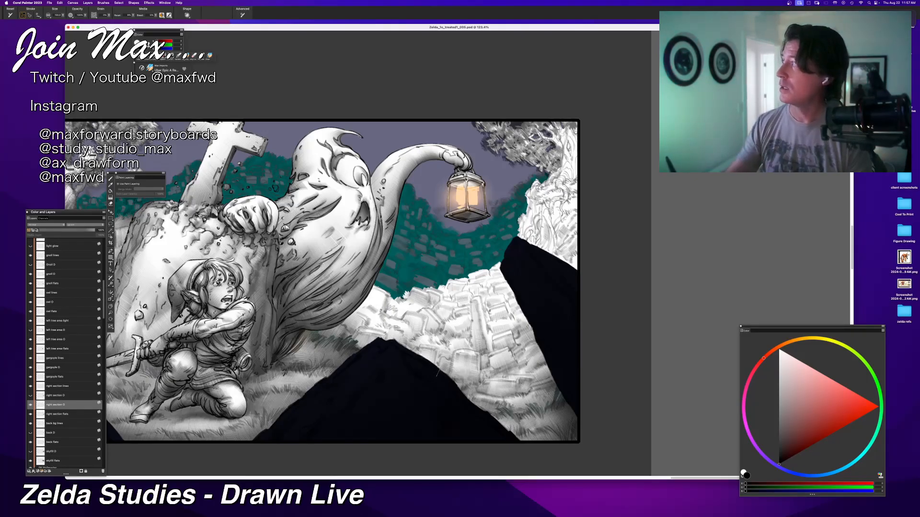
mouse_move(411, 341)
mouse_down()
mouse_move(433, 359)
mouse_move(406, 331)
mouse_move(385, 327)
mouse_move(381, 304)
mouse_move(381, 313)
mouse_move(370, 308)
mouse_up()
mouse_move(335, 288)
mouse_down()
mouse_move(343, 302)
mouse_move(412, 316)
mouse_up()
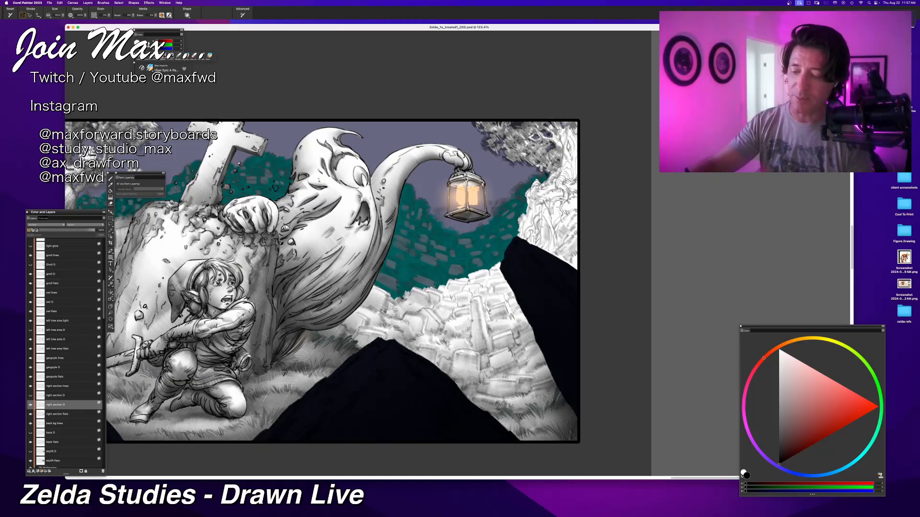
Step: Darken the stones along the inner edge of the right dark rock in grey, undoing the last stroke
drag(515, 353, 570, 253)
drag(510, 331, 564, 275)
drag(507, 272, 538, 309)
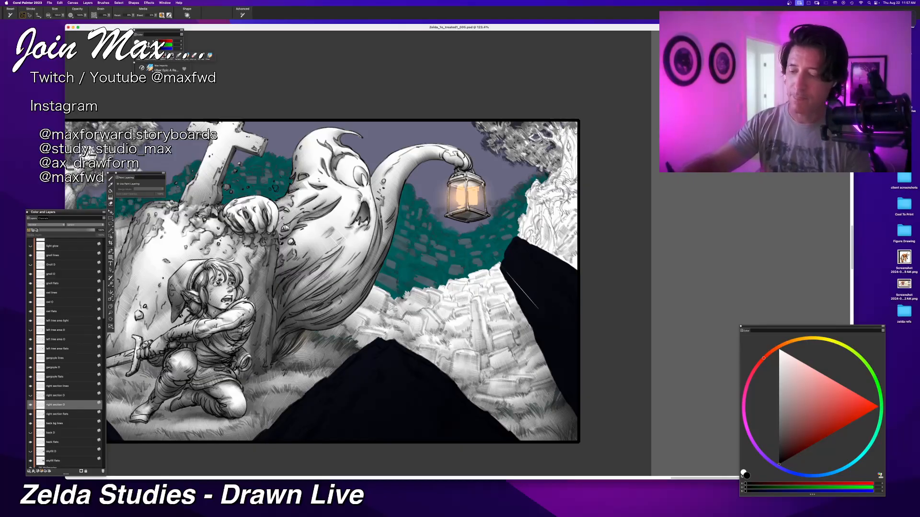
mouse_move(507, 275)
mouse_down()
mouse_move(537, 315)
mouse_move(524, 260)
mouse_up()
mouse_move(503, 302)
mouse_down()
mouse_move(542, 246)
mouse_move(493, 271)
mouse_move(528, 255)
mouse_up()
mouse_move(483, 288)
mouse_down()
mouse_move(489, 271)
mouse_move(534, 248)
mouse_move(480, 279)
mouse_move(500, 268)
mouse_move(443, 278)
mouse_move(506, 283)
mouse_up()
key(super+z)
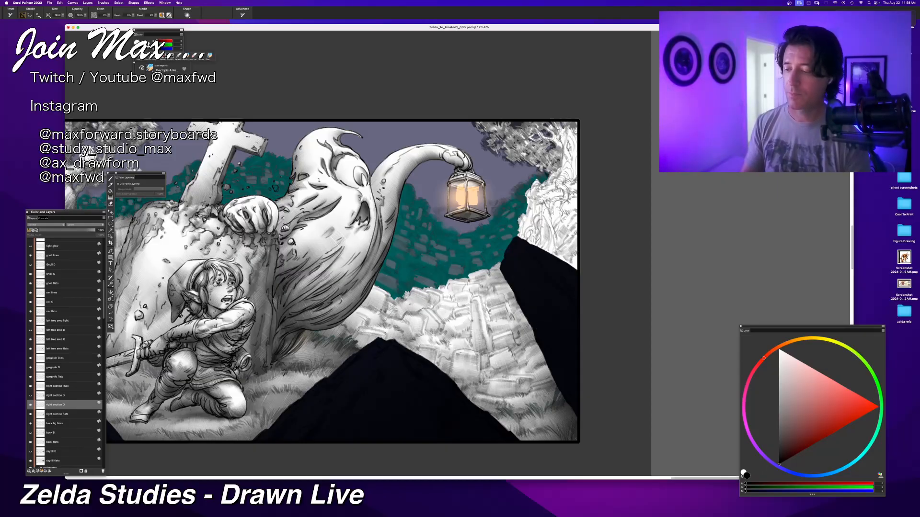
Step: Deepen the grey on the stones beside the ghost and on the lower stones and grass, redoing one unwanted stroke
mouse_move(380, 289)
mouse_down()
mouse_move(425, 316)
mouse_move(409, 308)
mouse_up()
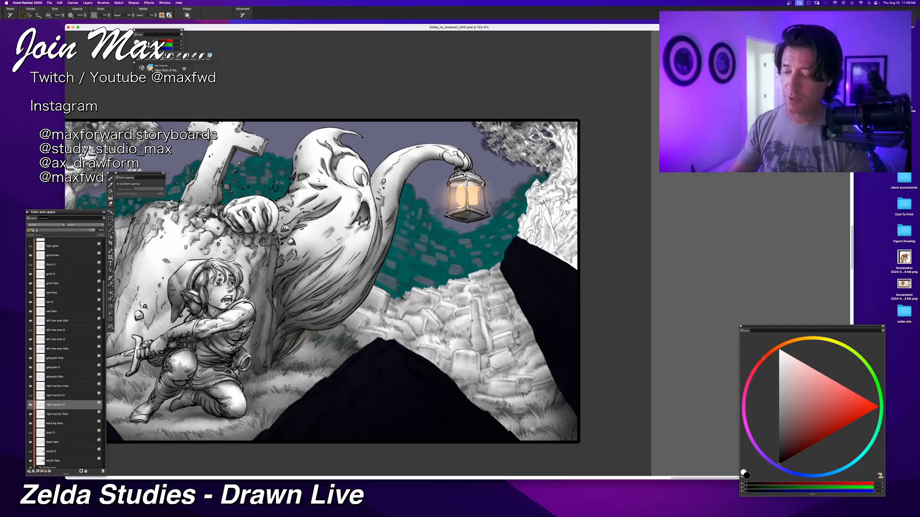
drag(453, 355, 448, 374)
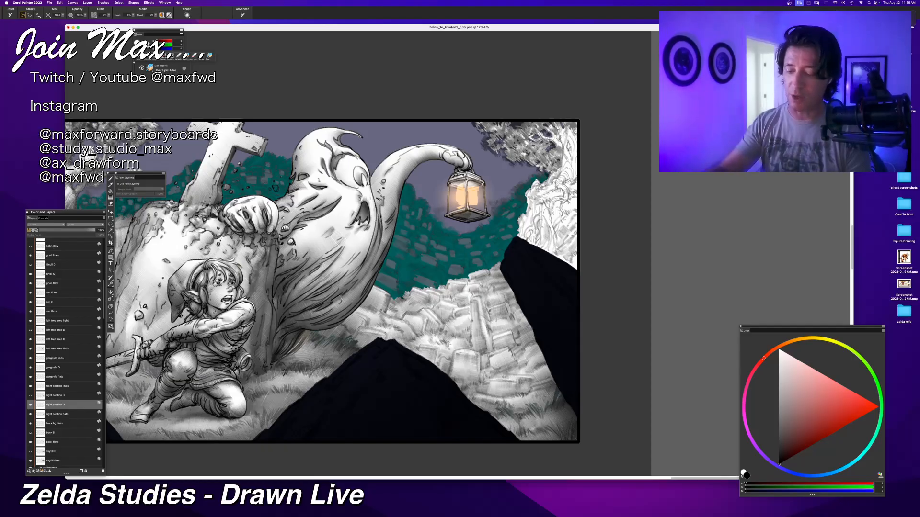
drag(550, 389, 484, 407)
drag(545, 365, 471, 387)
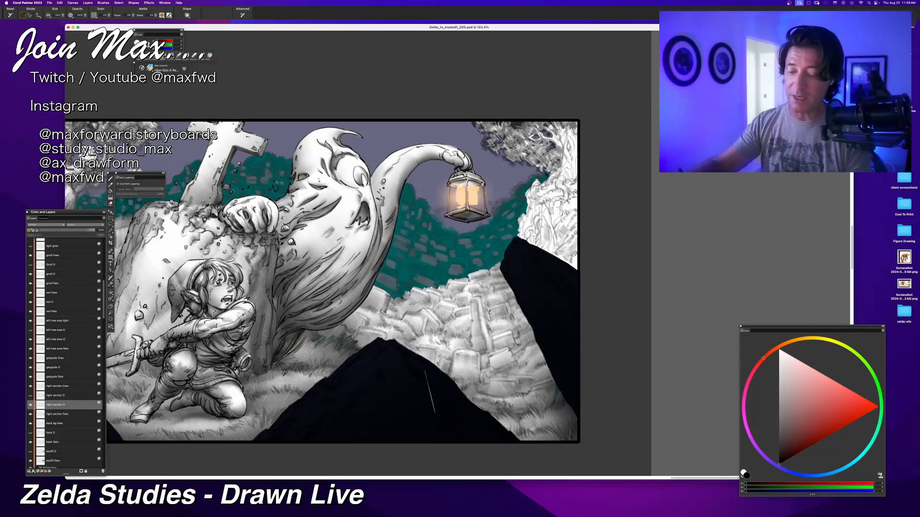
key(super+z)
drag(545, 362, 470, 385)
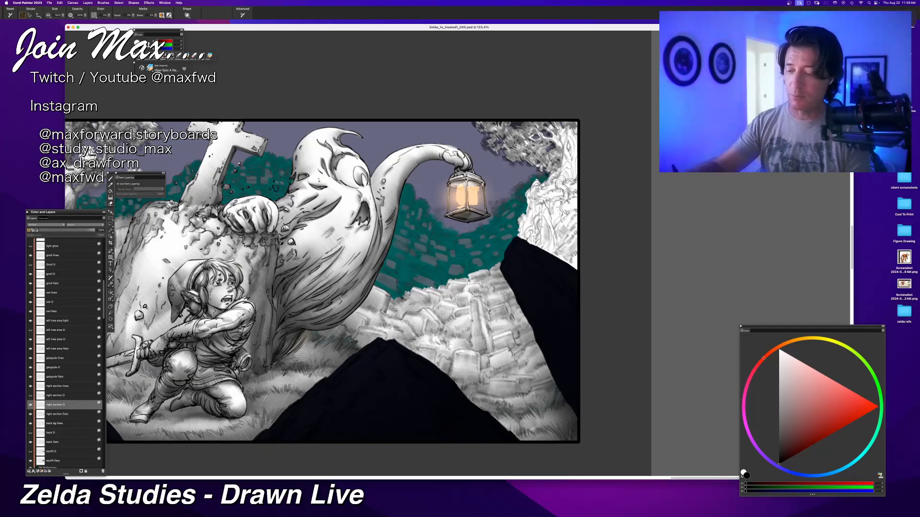
Step: Try and undo two strokes on the central stones, and shade the uppermost row of stones across to the ghost's body
mouse_move(532, 322)
mouse_down()
mouse_move(484, 351)
mouse_move(492, 344)
mouse_up()
key(super+z)
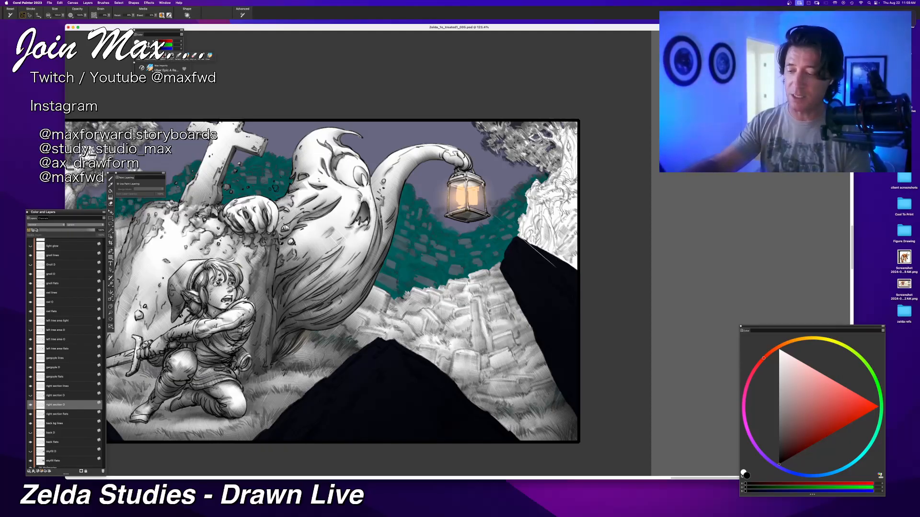
drag(469, 308, 455, 334)
key(super+z)
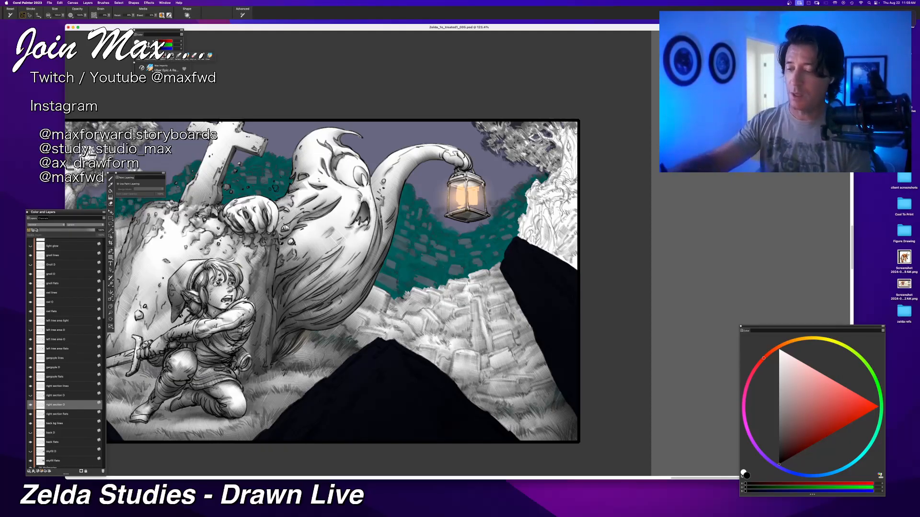
drag(453, 293, 510, 291)
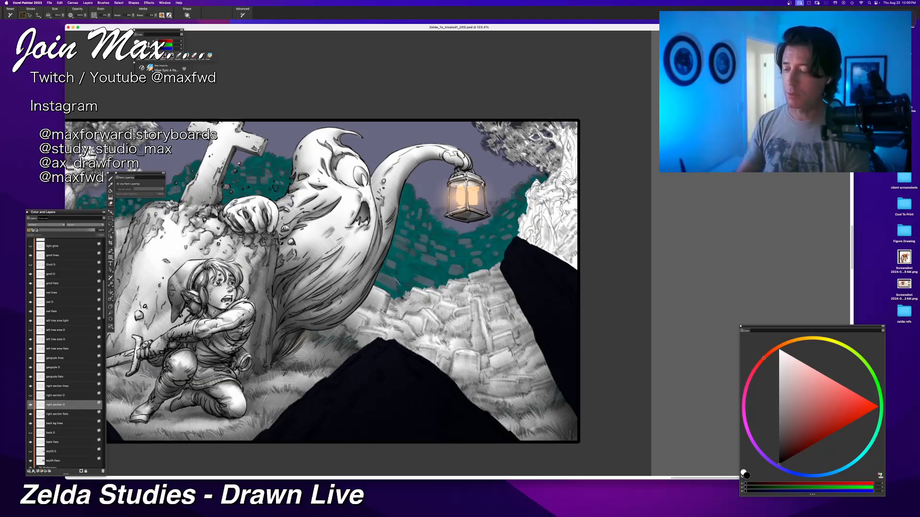
mouse_move(399, 287)
mouse_down()
mouse_move(373, 331)
mouse_move(355, 322)
mouse_up()
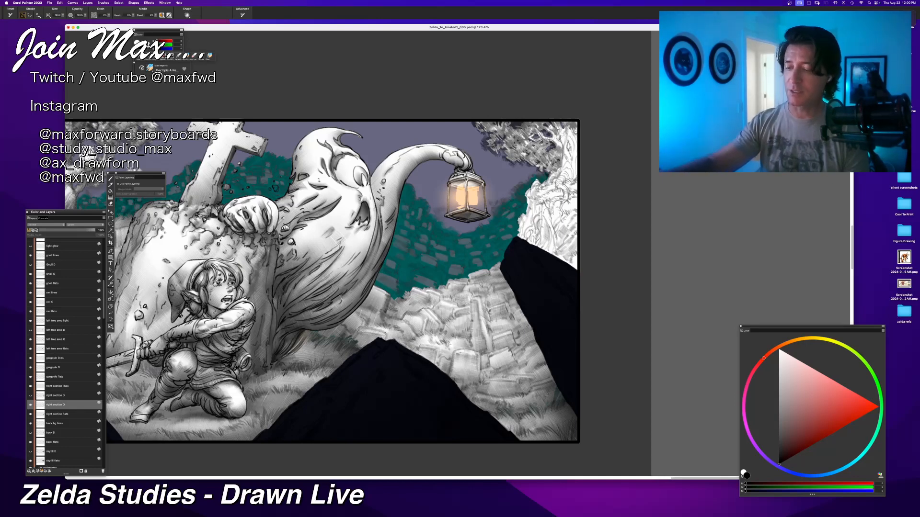
Step: Shade the pale tree trunk above the right dark rock in grey, undoing the last stroke
key(super+minus)
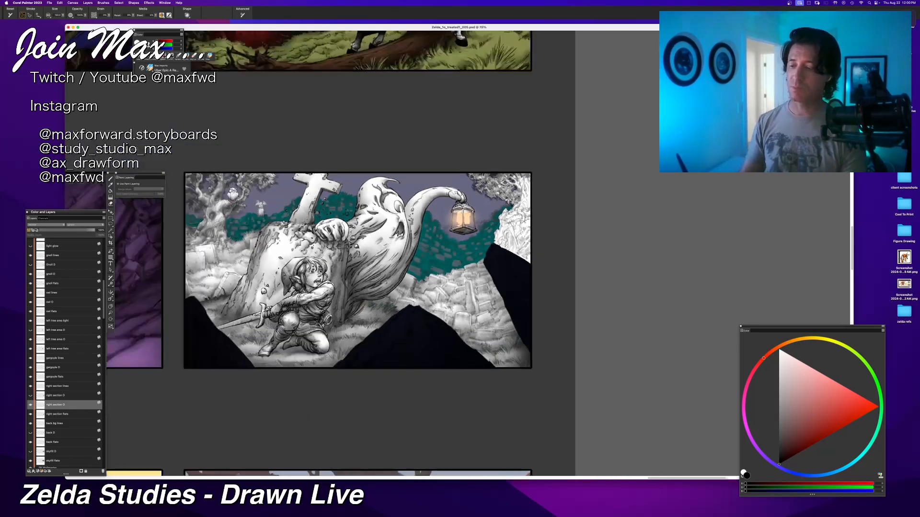
key(super+plus)
drag(323, 417, 390, 437)
drag(468, 376, 293, 363)
key(super+plus)
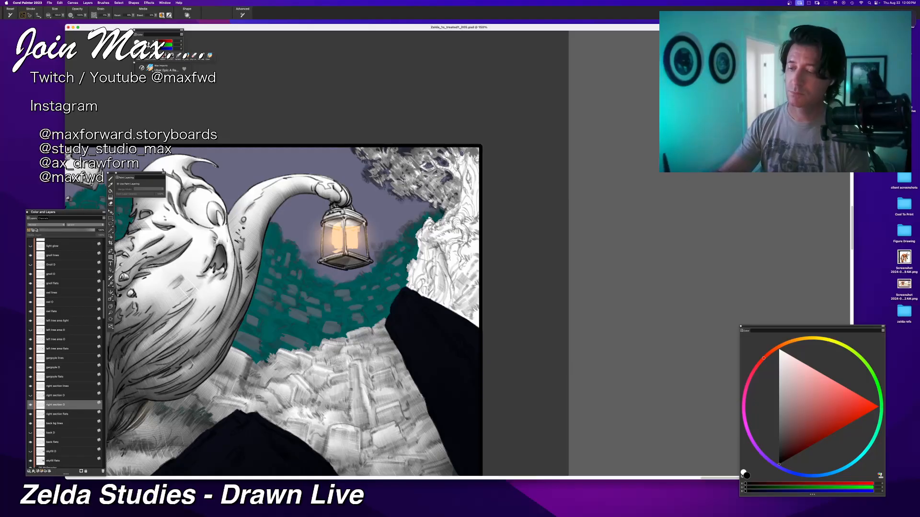
drag(417, 243, 392, 277)
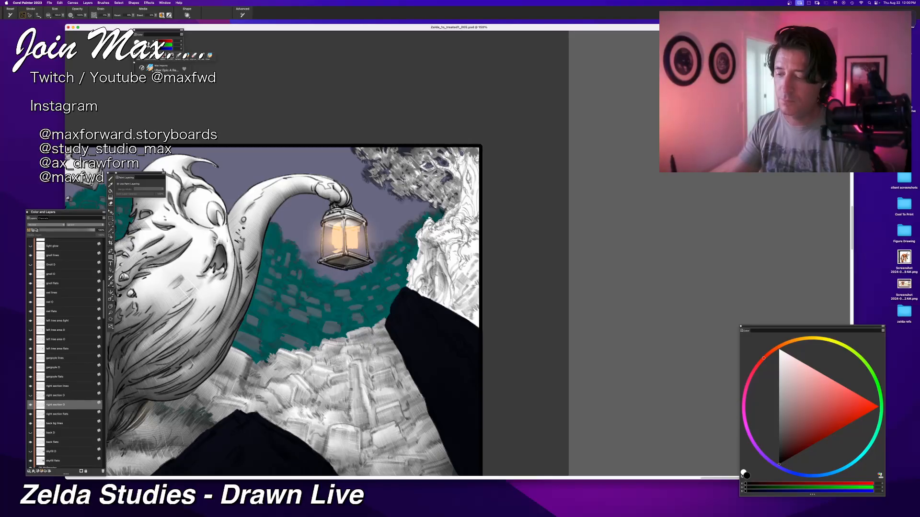
drag(438, 274, 436, 290)
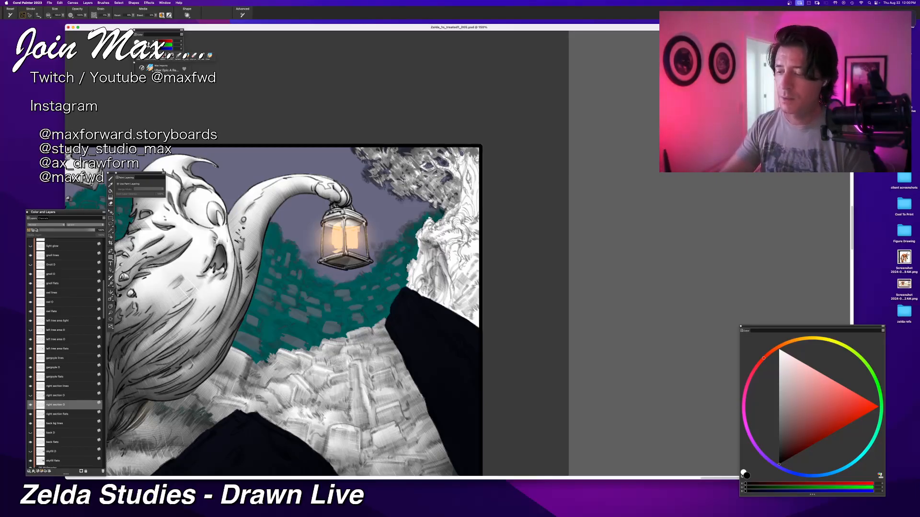
drag(417, 279, 421, 239)
key(super+z)
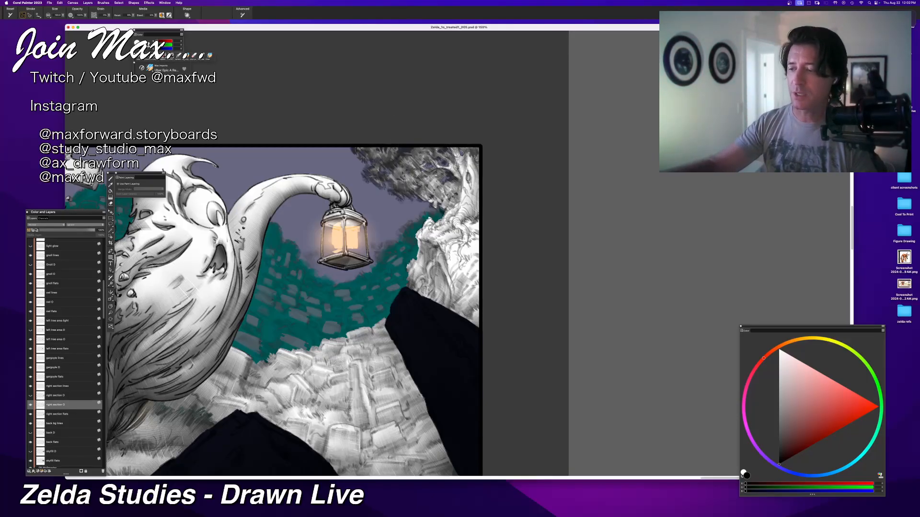
Step: Shade the right tree's foliage and upper trunk in grey, and undo the last three strokes
drag(386, 177, 376, 185)
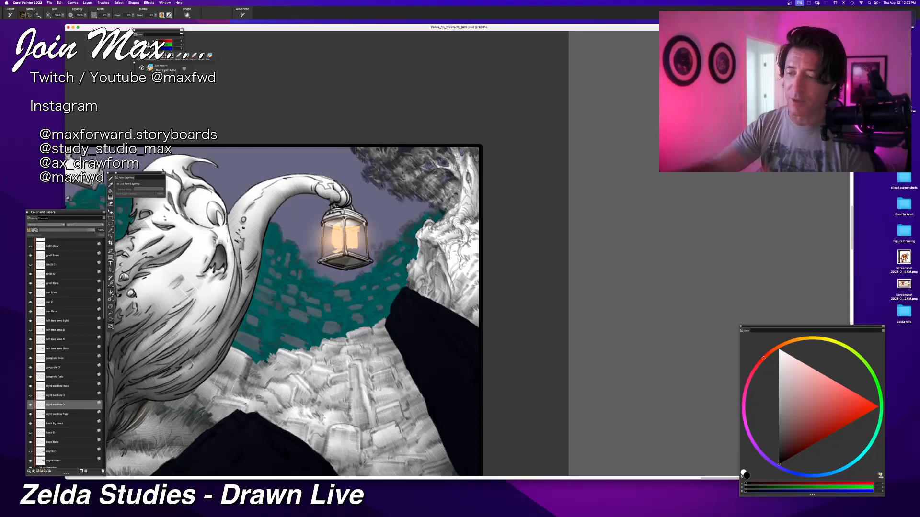
drag(460, 186, 453, 208)
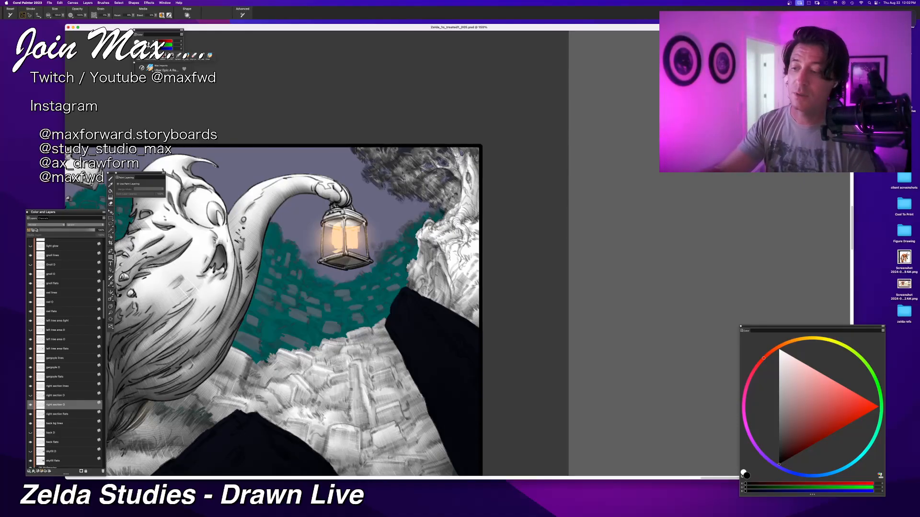
key(super+z)
key(super+z)
key(super+z)
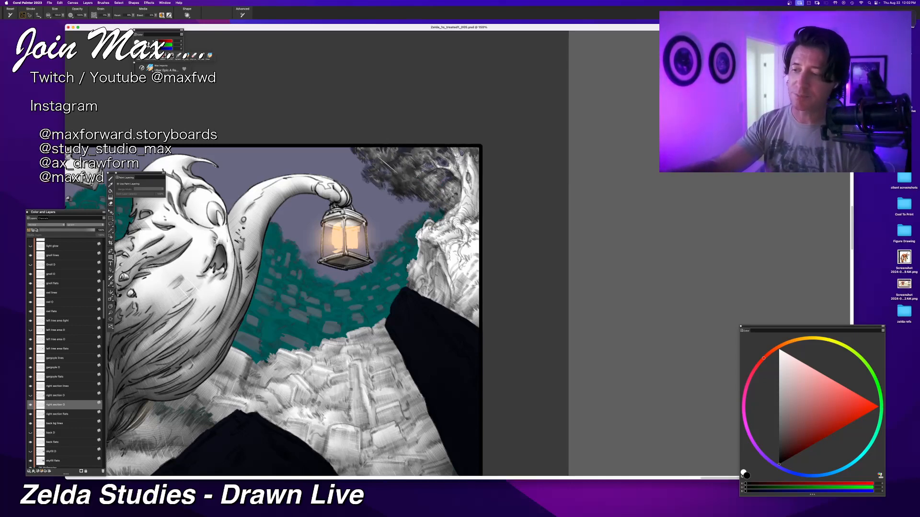
Step: Darken the right tree's upper leaves and the trunk near the panel border, undoing the unwanted strokes
drag(378, 157, 397, 172)
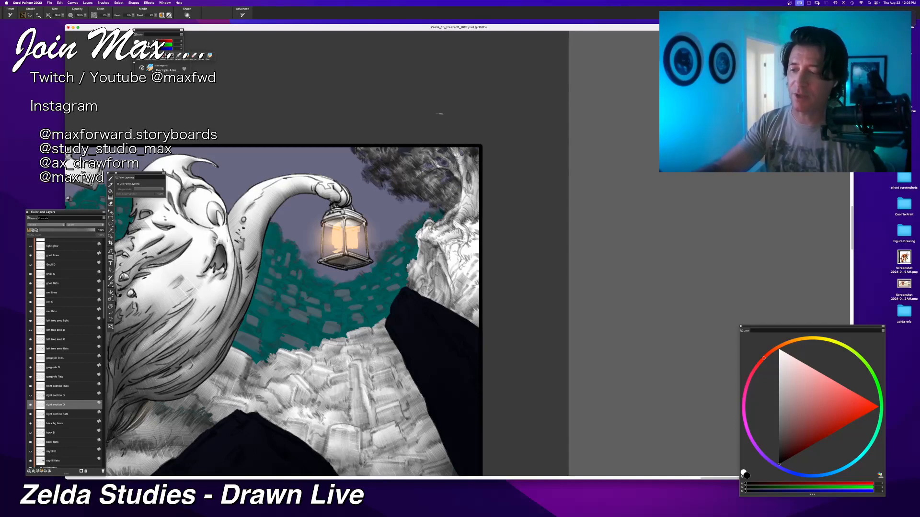
drag(463, 192, 452, 220)
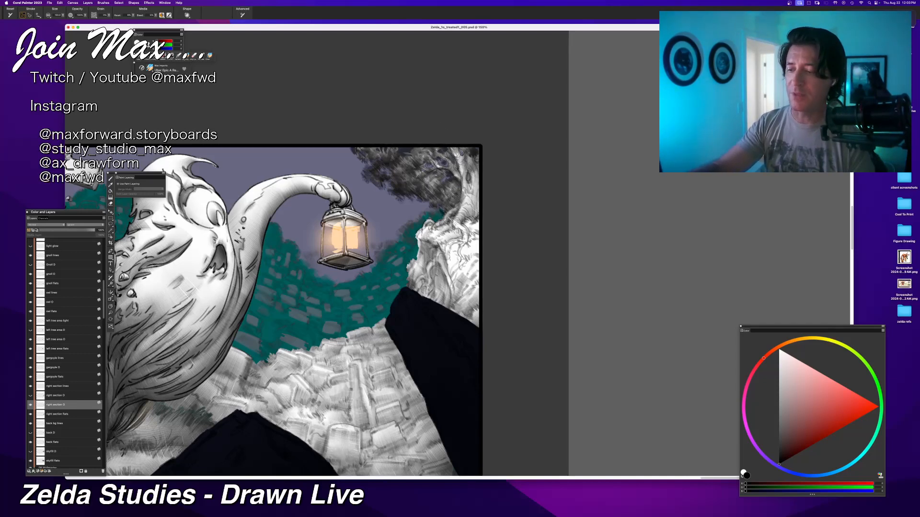
key(super+z)
mouse_move(465, 172)
mouse_down()
mouse_move(458, 208)
mouse_move(468, 211)
mouse_move(476, 172)
mouse_up()
key(super+z)
key(super+z)
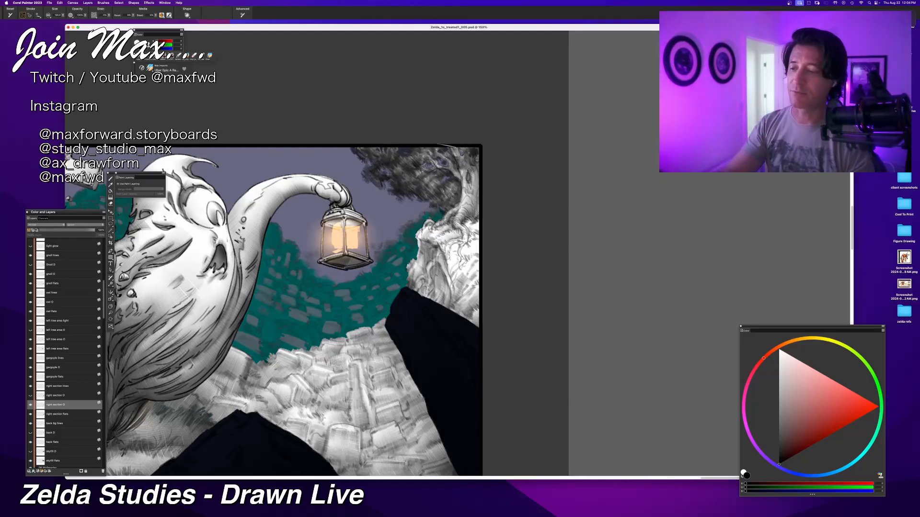
Step: Examine the shading of the whole graveyard panel at a reduced zoom
key(super+alt+0)
key(super+minus)
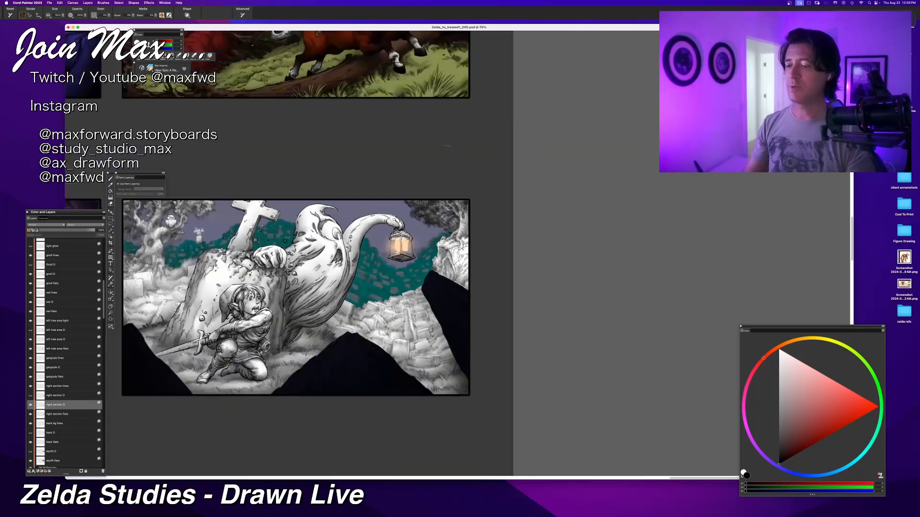
key(super+equal)
key(super+minus)
key(super+minus)
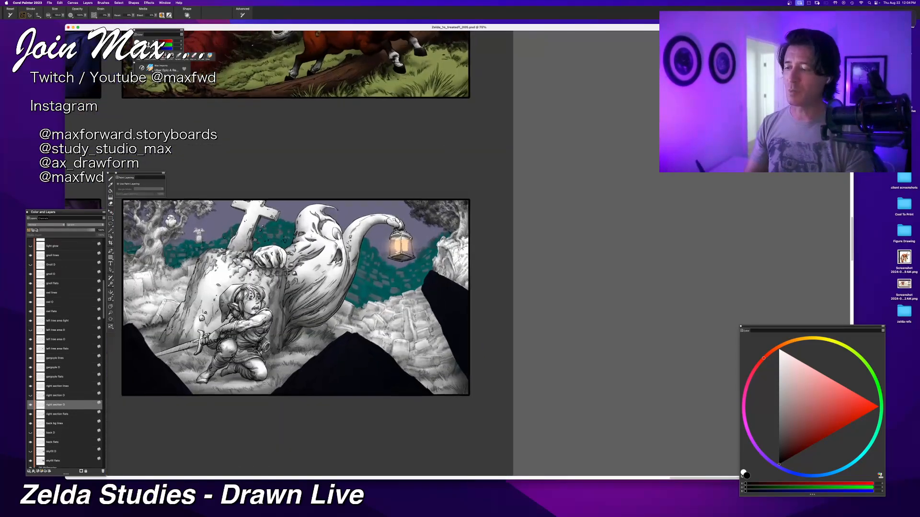
key(super+equal)
key(super+equal)
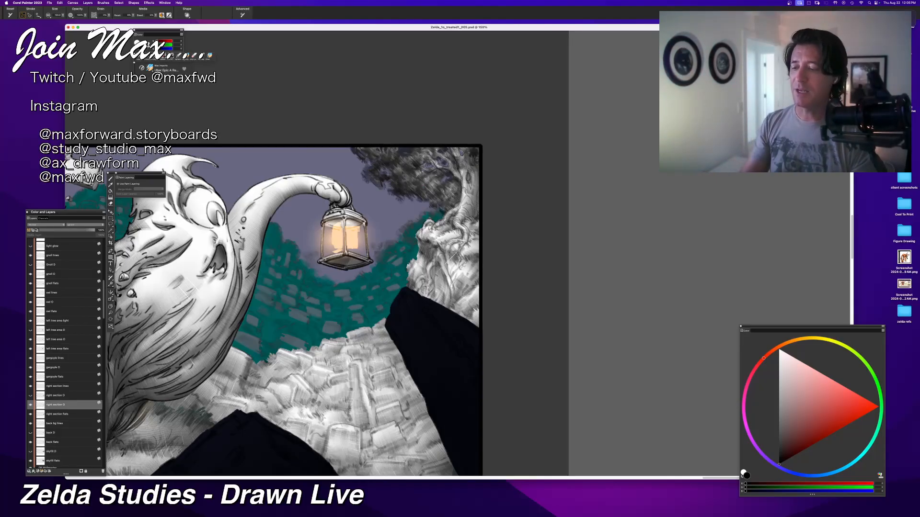
Step: Shade the right tree's lower trunk and roots behind the dark rock, and undo the last two strokes
drag(455, 258, 473, 283)
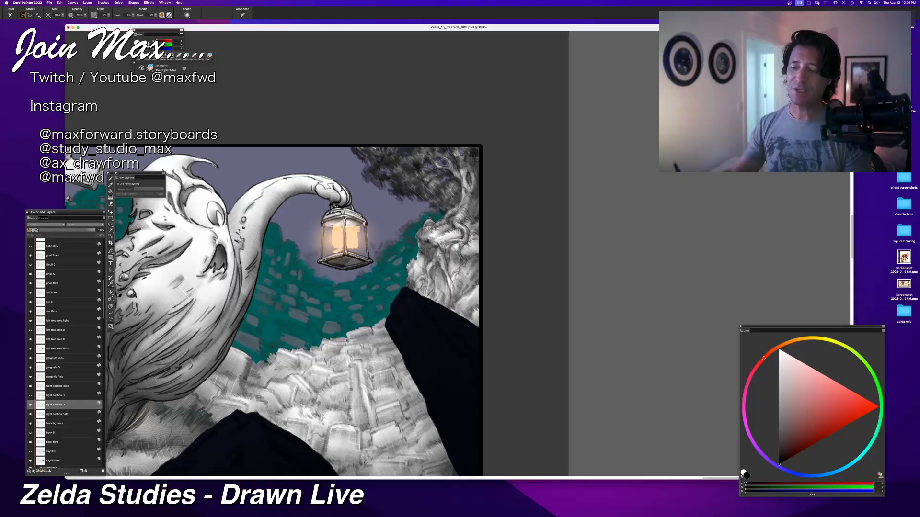
mouse_move(416, 234)
mouse_down()
mouse_move(384, 277)
mouse_move(458, 307)
mouse_up()
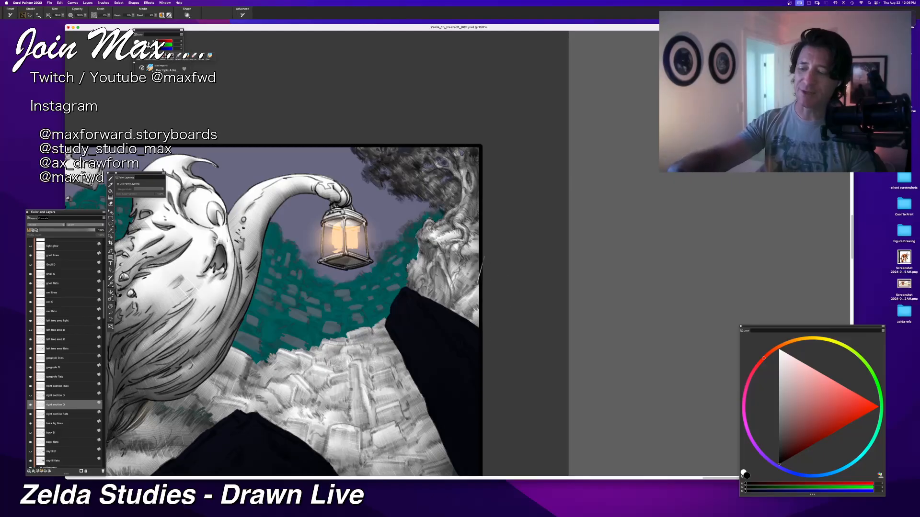
drag(437, 271, 475, 313)
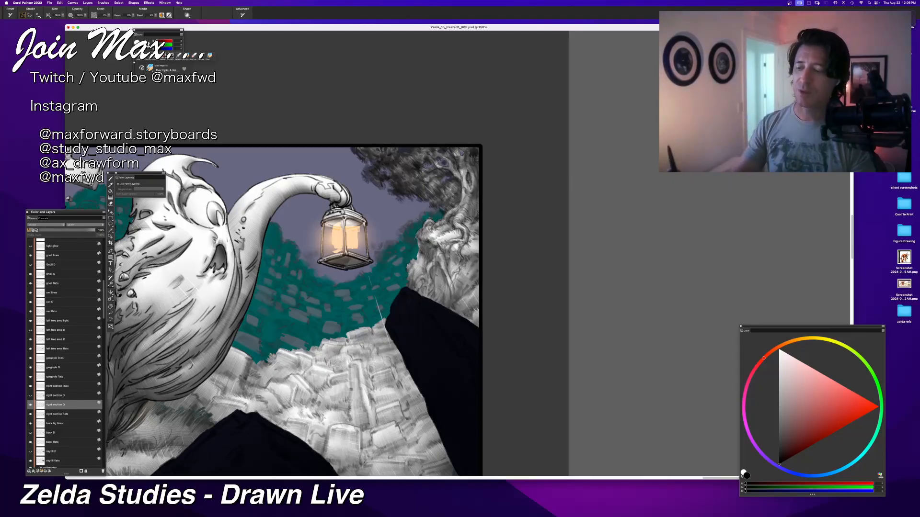
key(super+z)
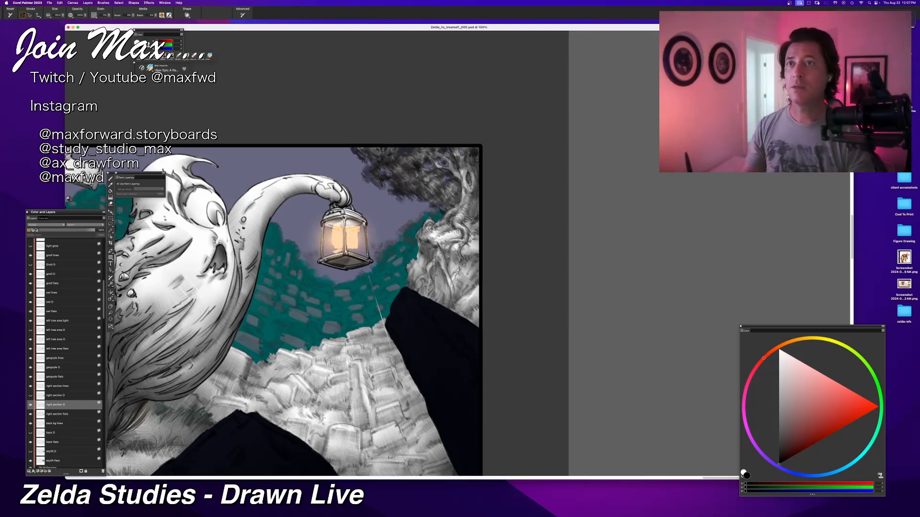
key(super+z)
Step: Hide the painting panels and switch to Chrome, placing the neuroblastoma search window over the artwork and enlarging it
mouse_move(297, 438)
mouse_down()
mouse_move(351, 429)
mouse_move(384, 404)
mouse_up()
drag(351, 430, 400, 393)
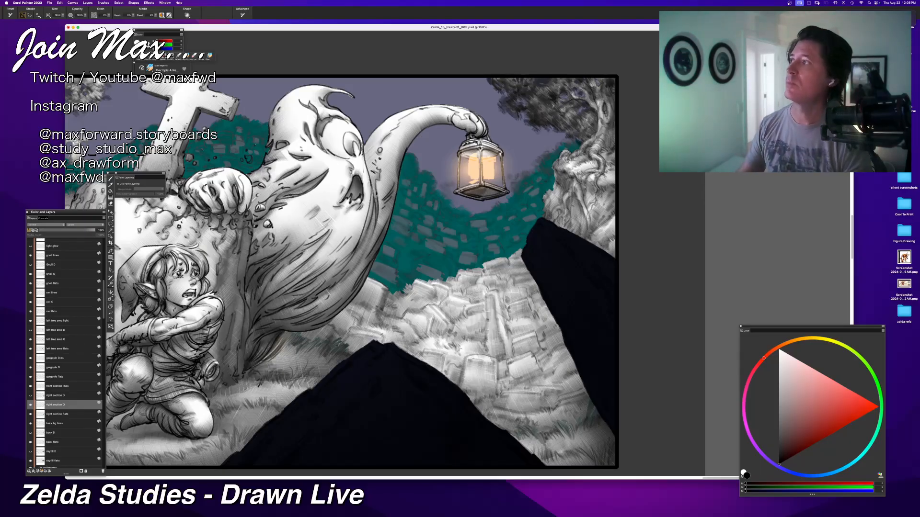
key(Tab)
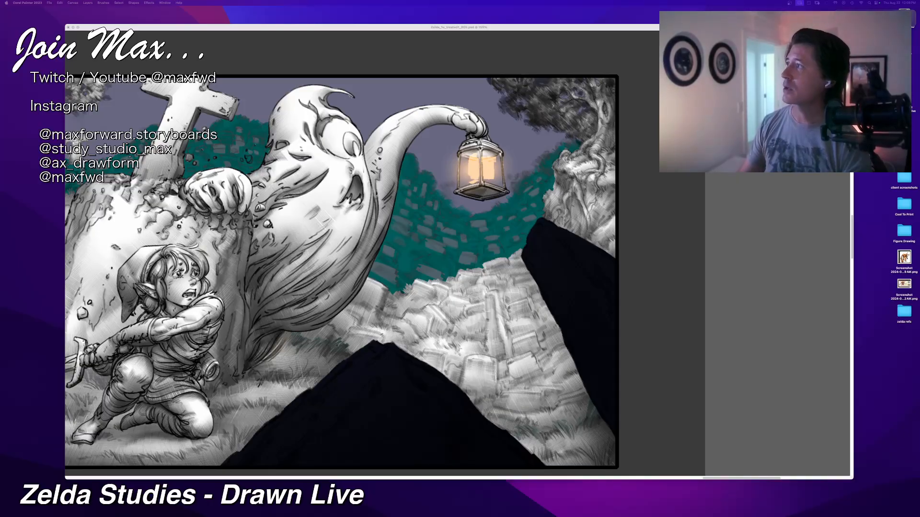
mouse_move(379, 1)
mouse_down()
mouse_move(382, 20)
mouse_move(345, 84)
mouse_up()
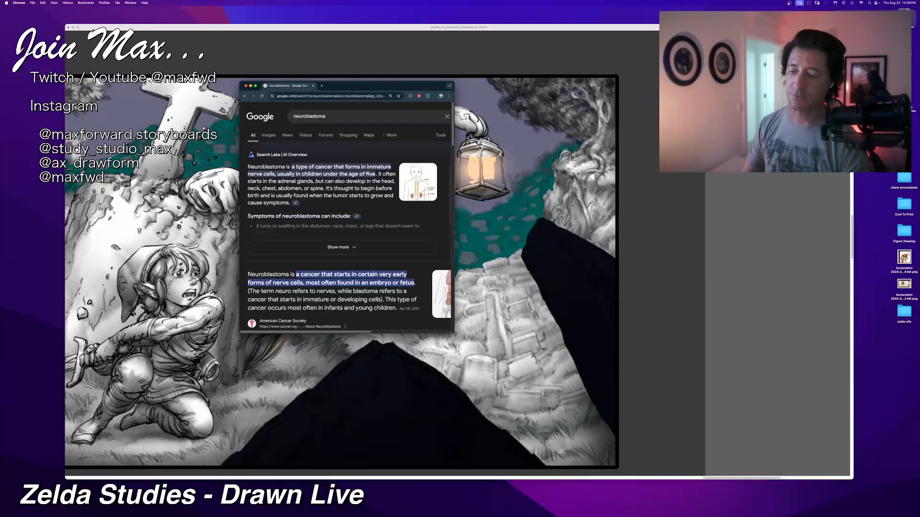
drag(451, 332, 657, 401)
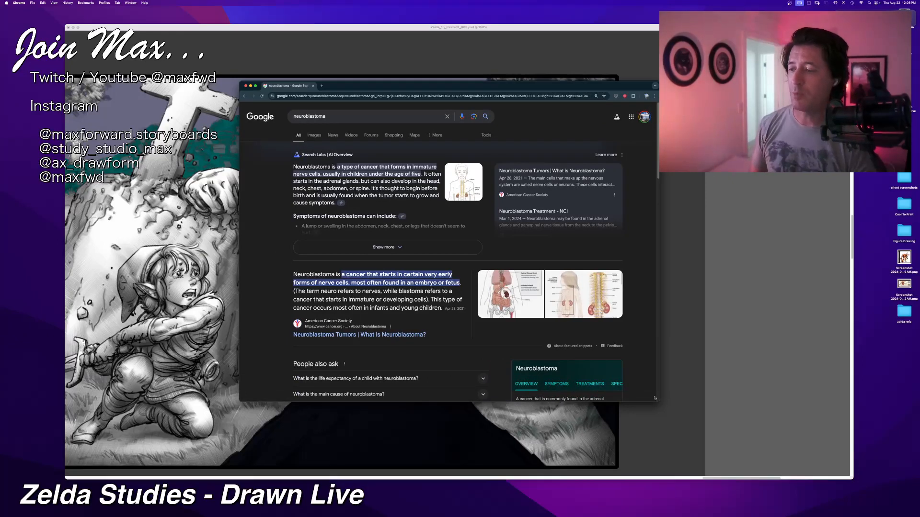
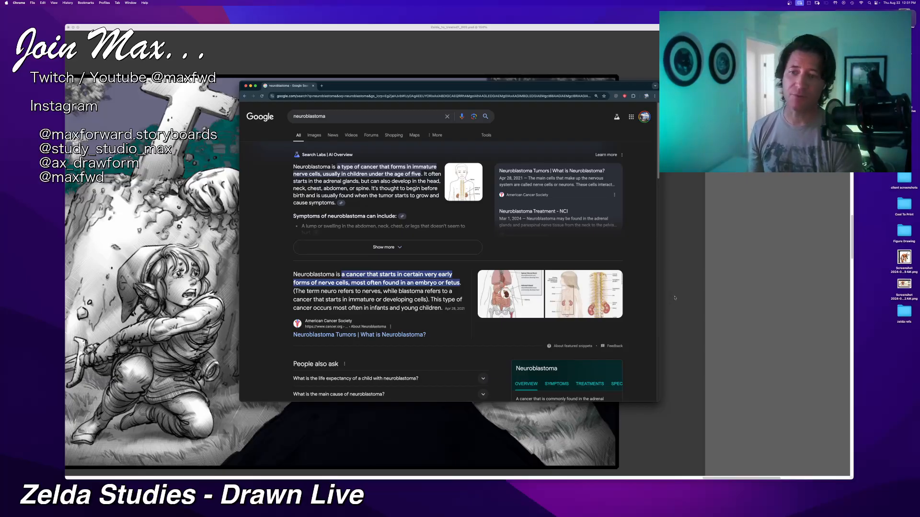
Step: Move the Chrome window off the artwork and switch back to Corel Painter
mouse_move(631, 89)
mouse_down()
mouse_move(573, 119)
mouse_move(397, 0)
mouse_move(0, 0)
mouse_up()
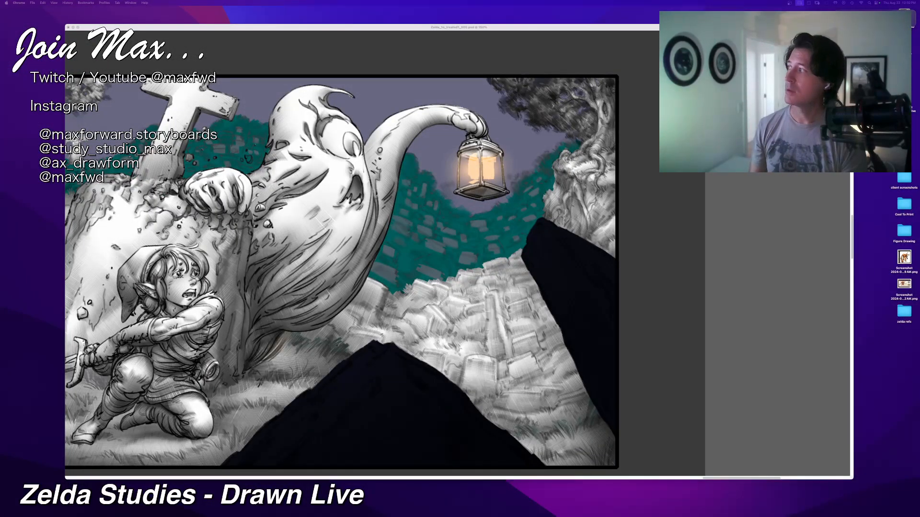
click(378, 29)
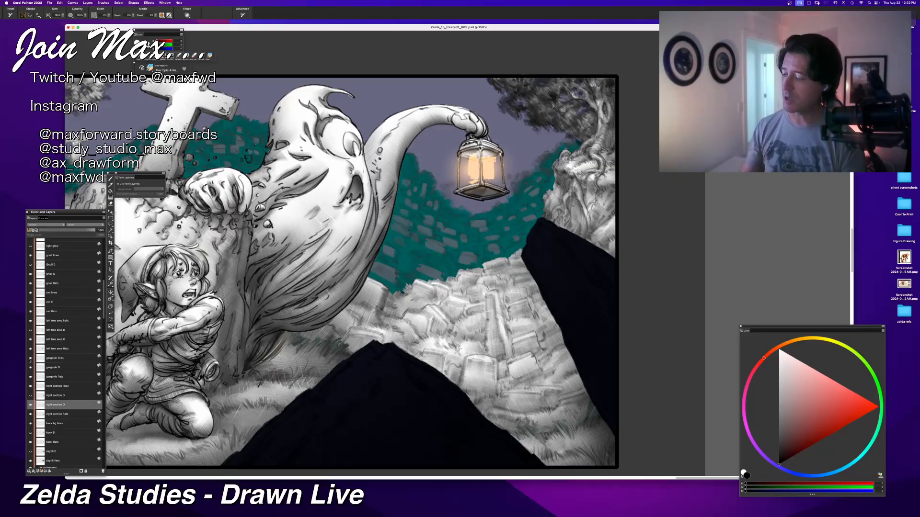
Step: Add a new layer directly above the back flats layer and name it "black O"
scroll(50, 362, down, 2)
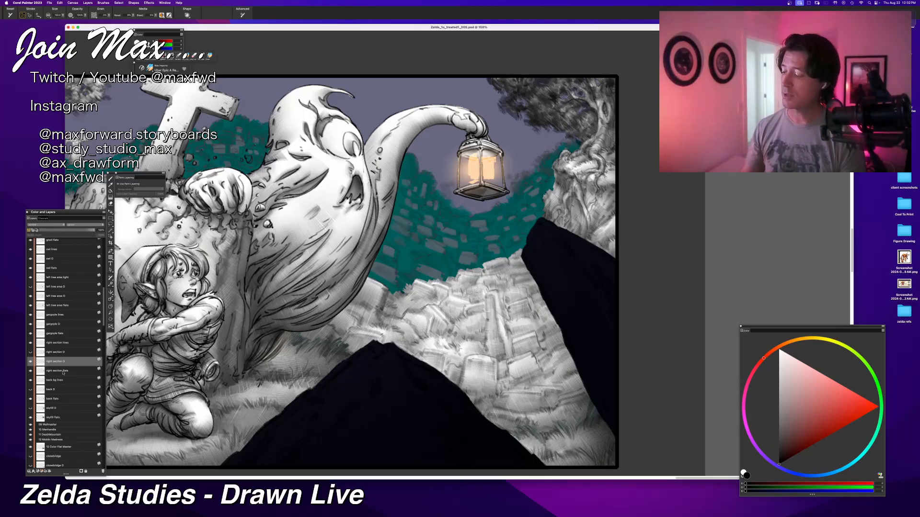
click(51, 399)
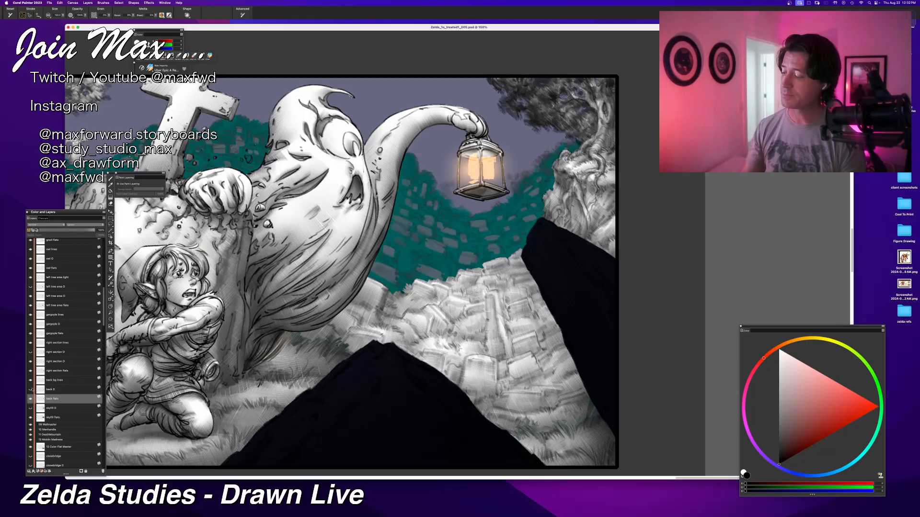
key(super+v)
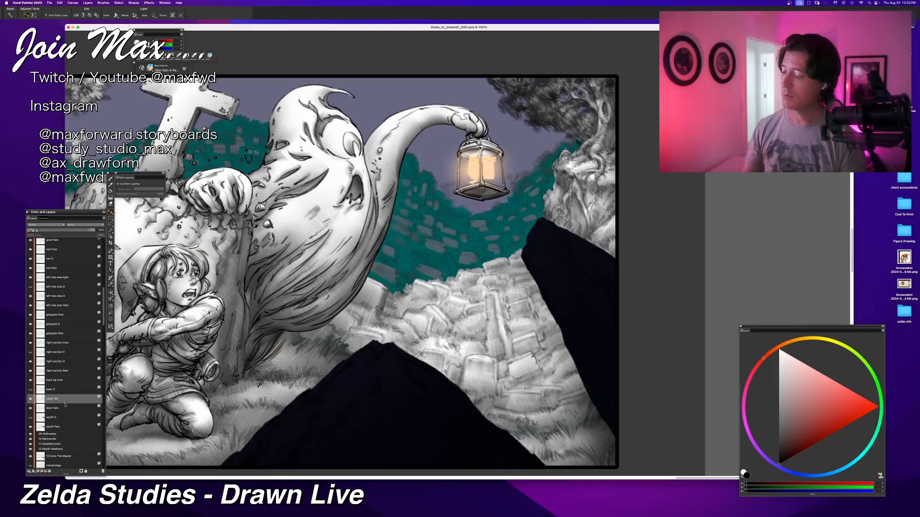
double_click(56, 399)
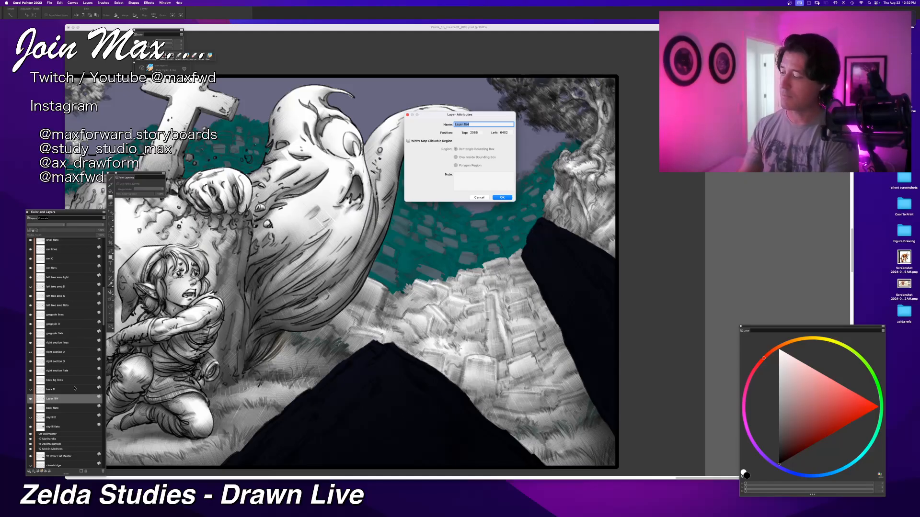
text(black O)
key(Return)
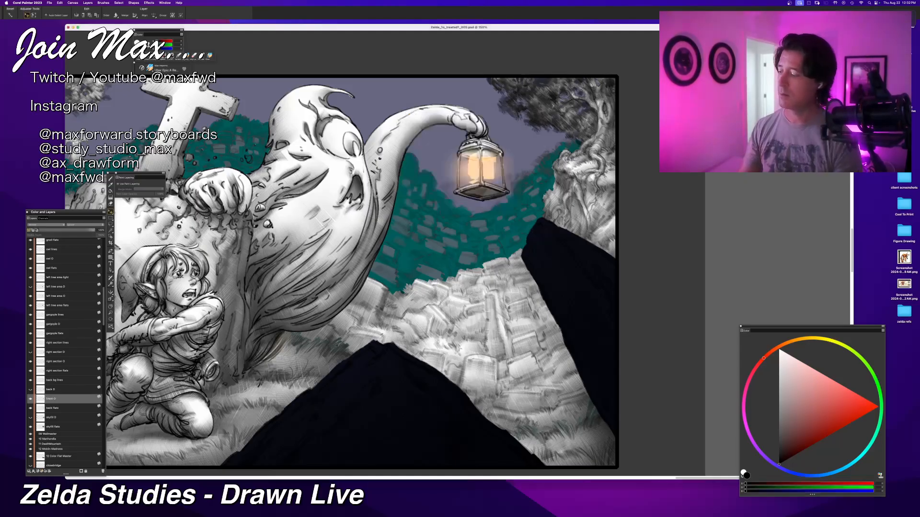
Step: Correct the new layer's name to "back O"
double_click(53, 398)
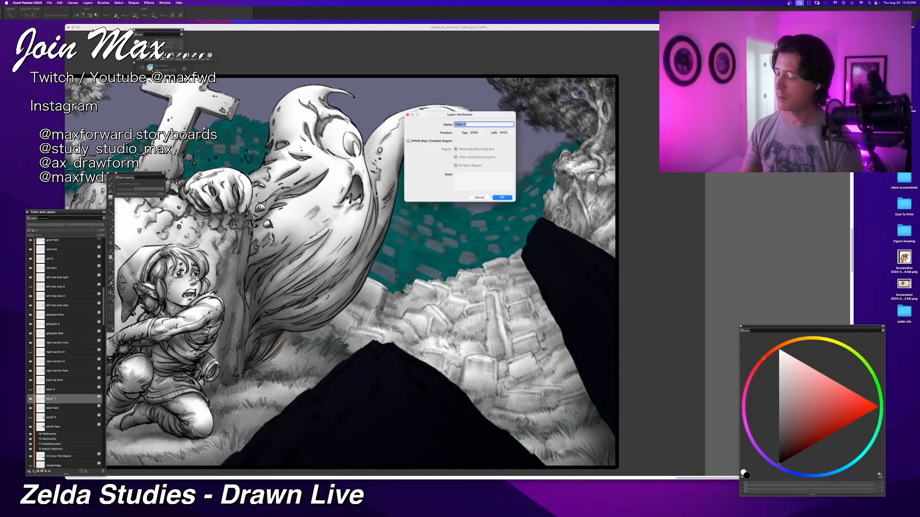
click(457, 125)
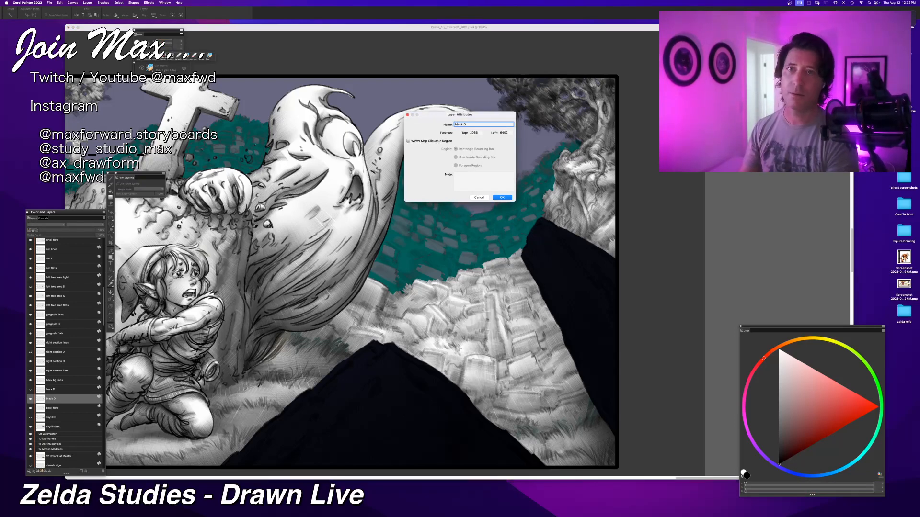
key(BackSpace)
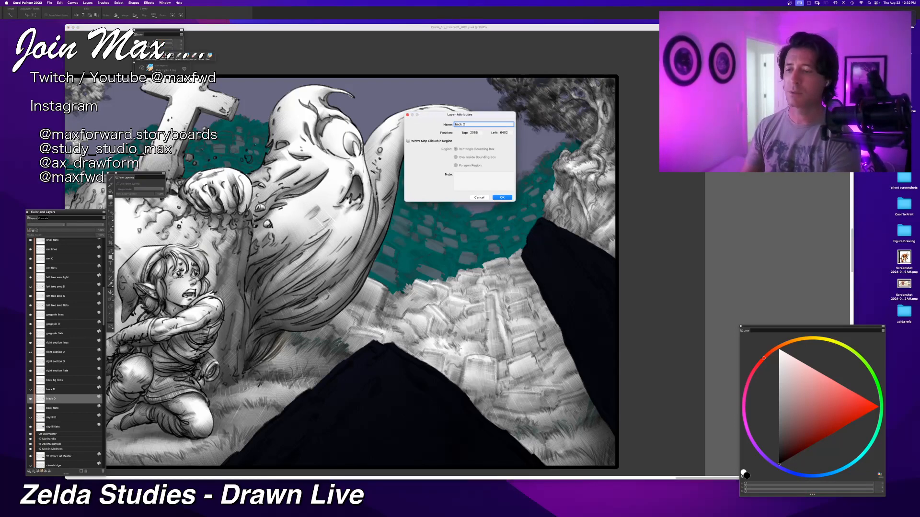
key(Return)
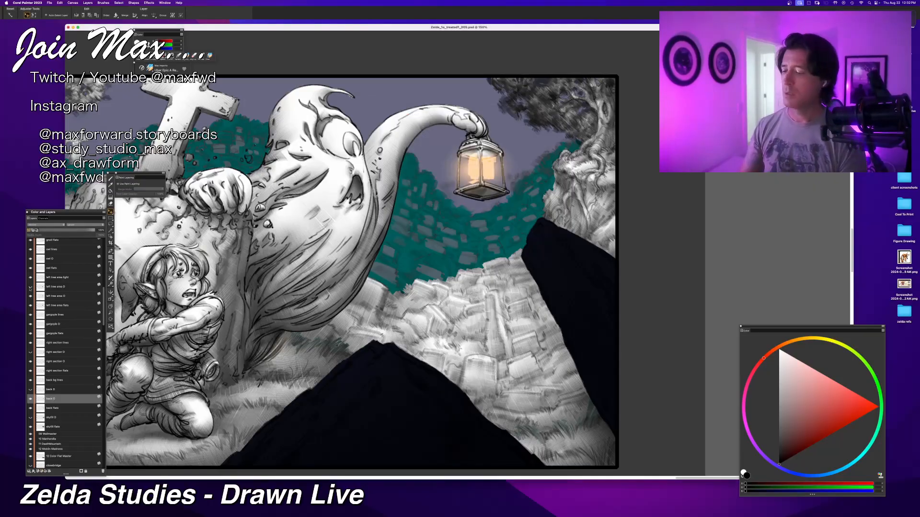
Step: Set the colour to white and fill the distant tombstone area with it on the new back layer
key(super+minus)
key(super+minus)
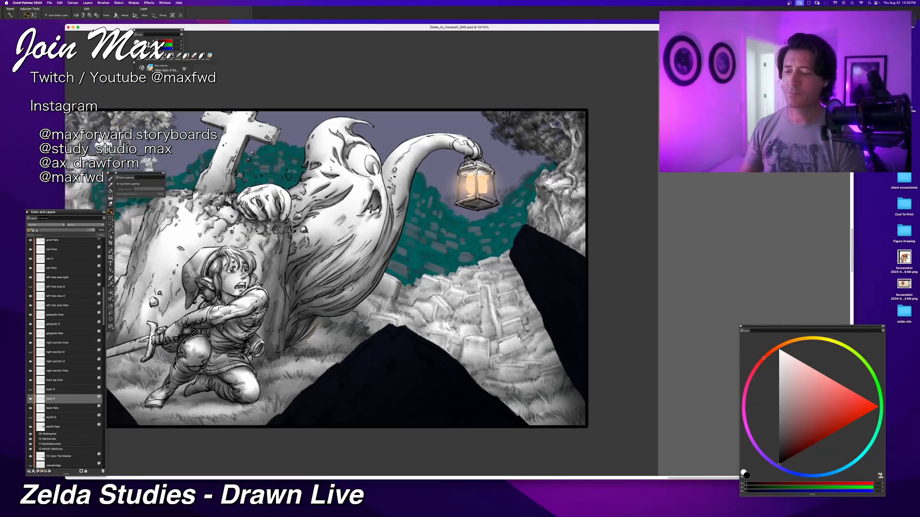
drag(268, 225, 324, 287)
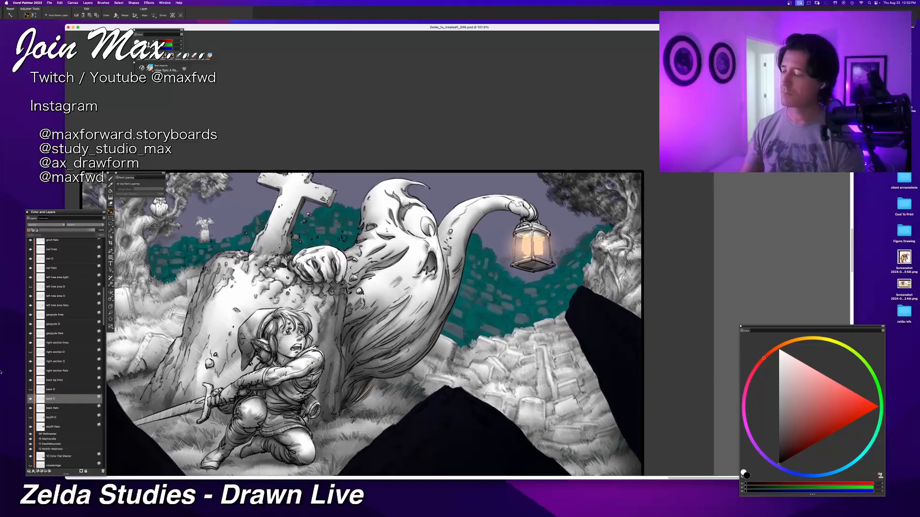
click(32, 419)
click(31, 420)
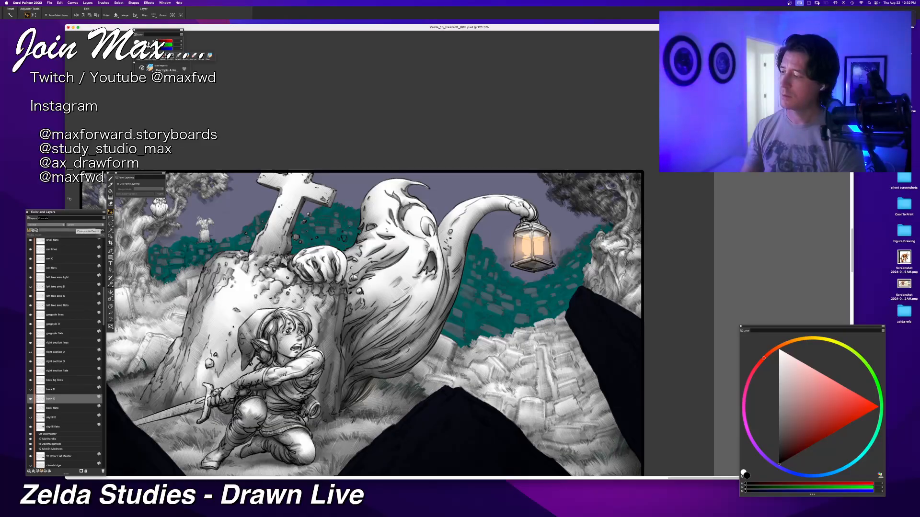
click(779, 350)
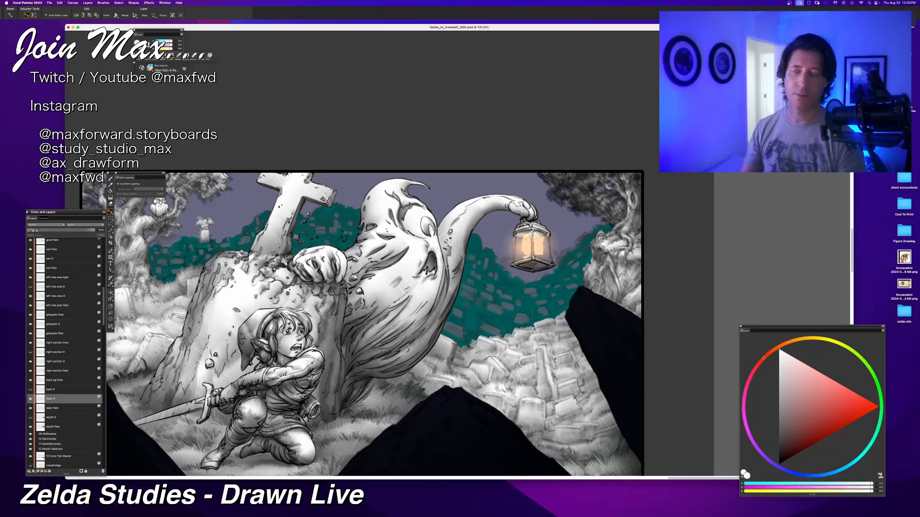
key(super+f)
key(Return)
Step: Switch to black with the brush and start shading the distant tombstones between the ghost's arm and the lantern
scroll(416, 202, up, 5)
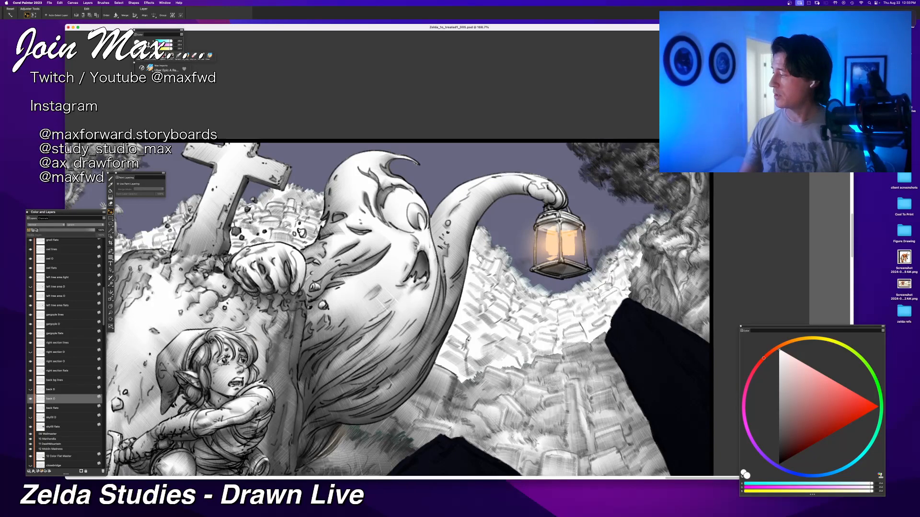
scroll(509, 292, up, 3)
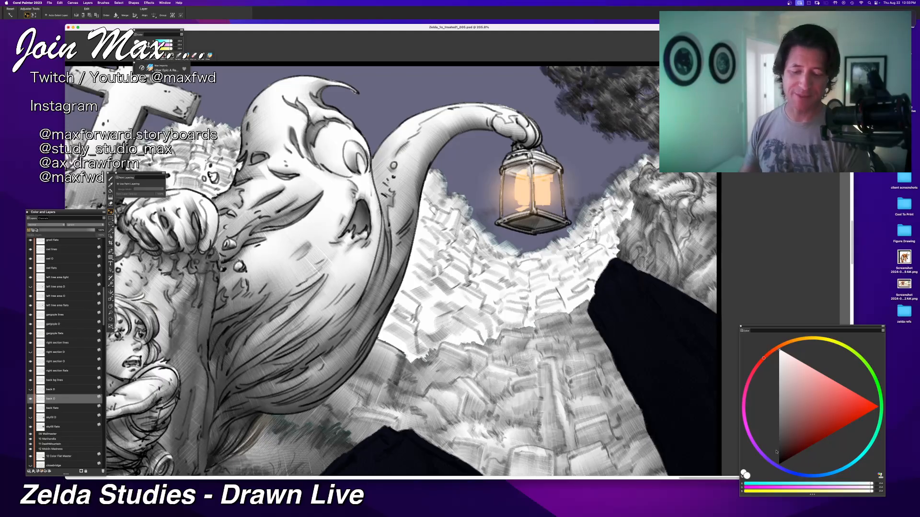
click(743, 473)
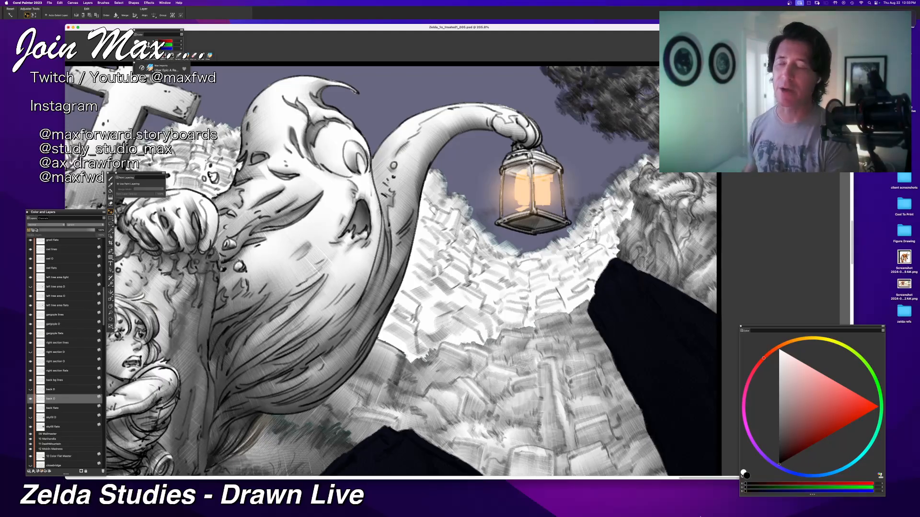
key(b)
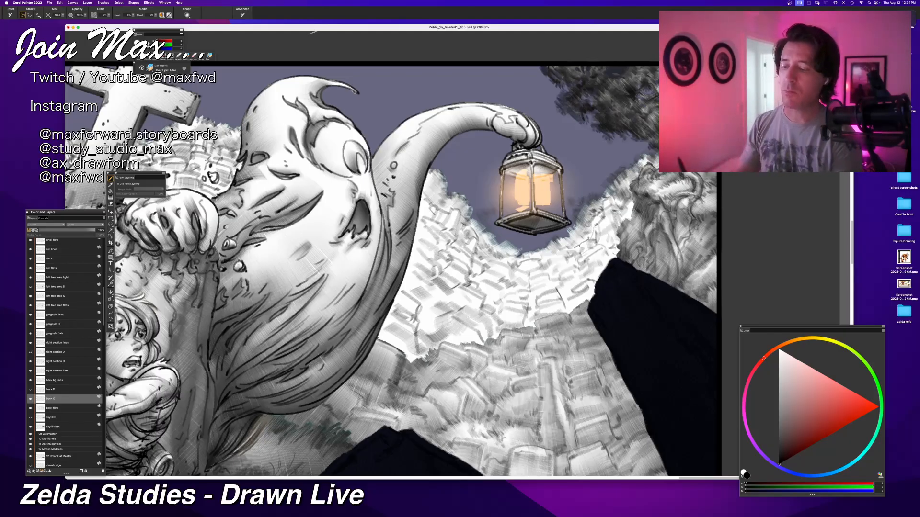
click(32, 399)
click(32, 399)
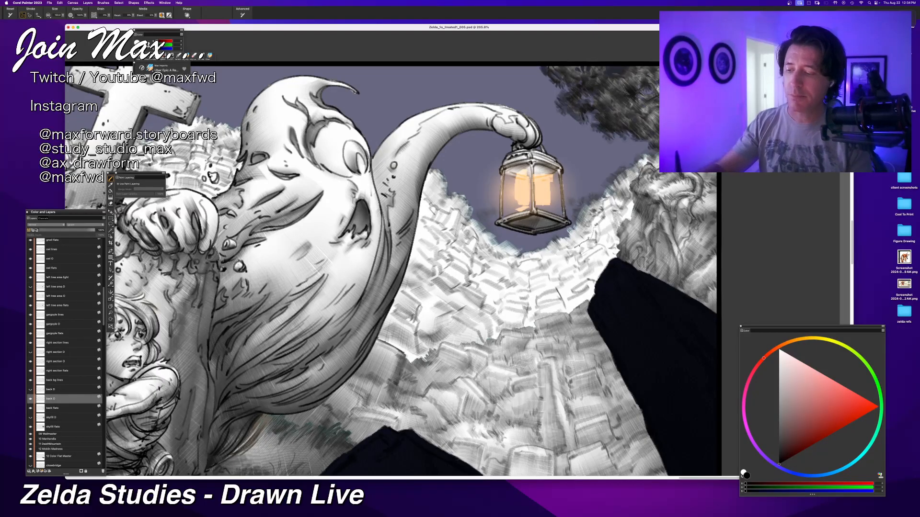
mouse_move(415, 306)
mouse_down()
mouse_move(433, 314)
mouse_move(396, 300)
mouse_move(411, 316)
mouse_up()
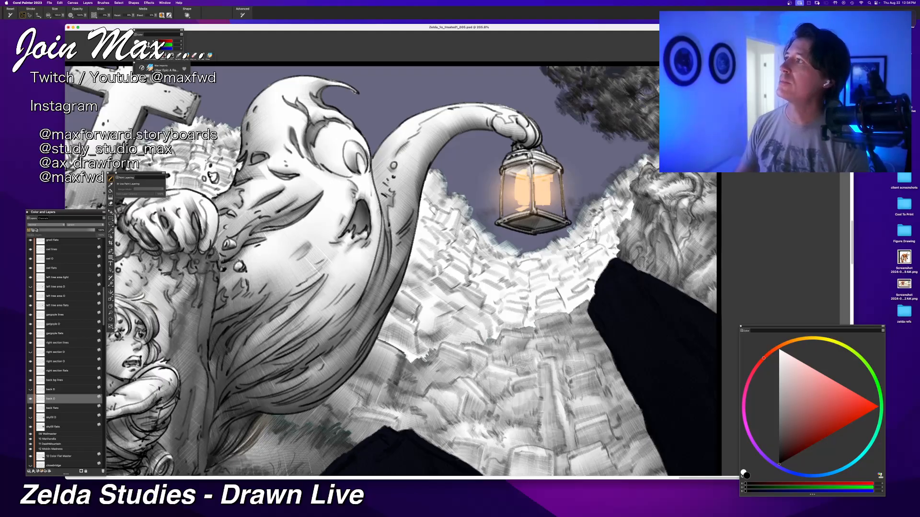
Step: Hide the painting panels and switch to Chrome, placing the Neill Blomkamp alien concept art search over the artwork and enlarging its window
key(Tab)
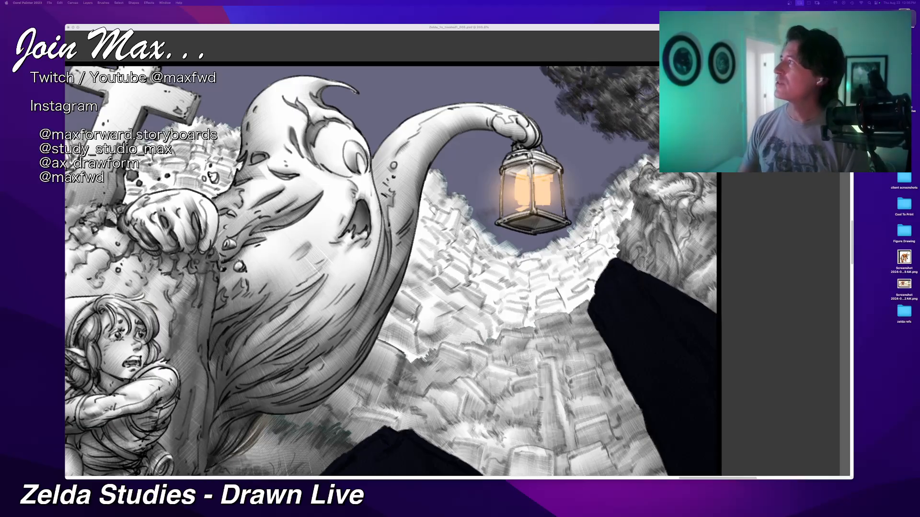
drag(237, 165, 274, 92)
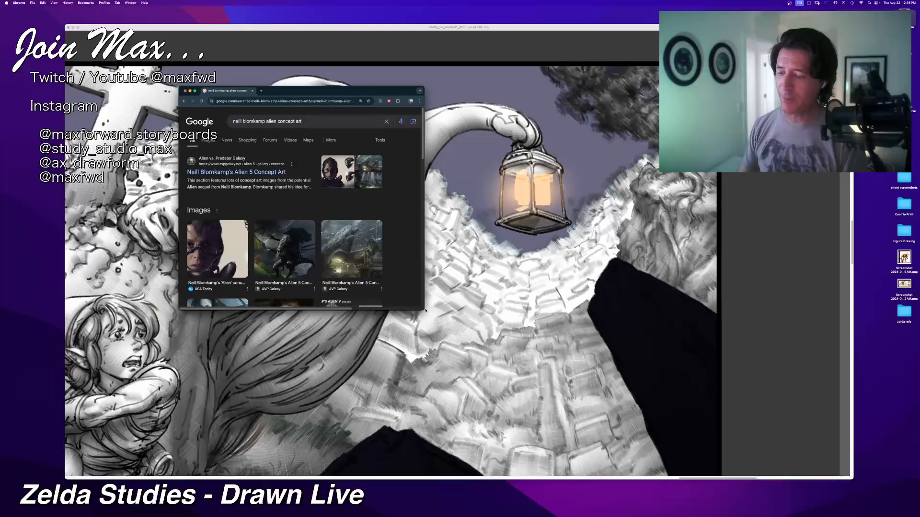
drag(423, 309, 645, 482)
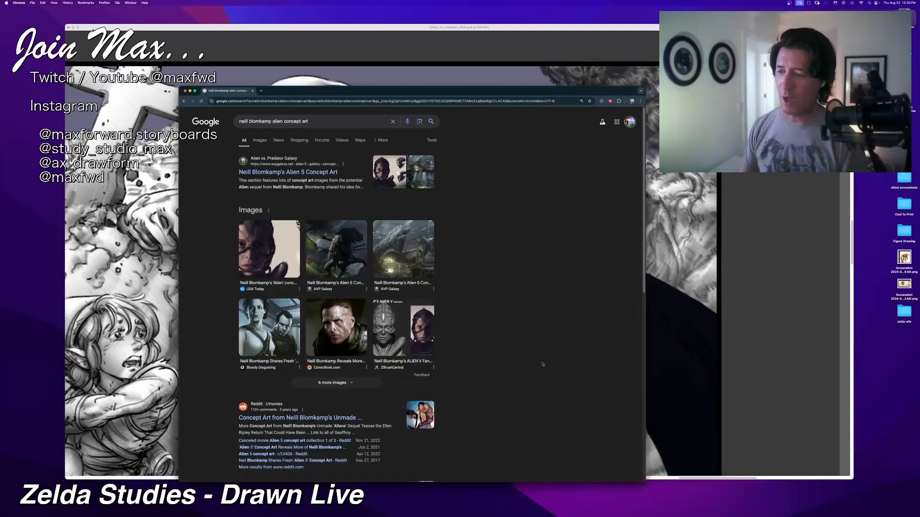
Step: Show the image results, look through the cityonfire.com article behind the Aliens sequel collage, and close it
click(257, 140)
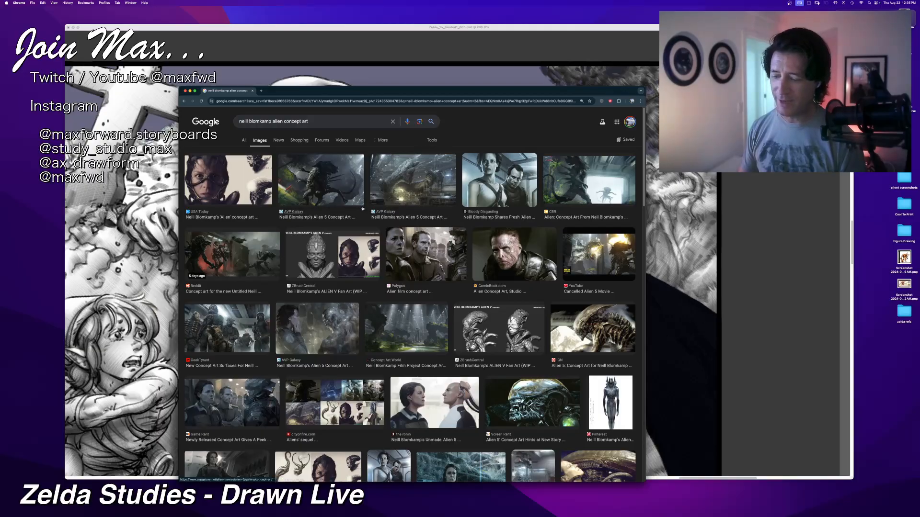
click(346, 406)
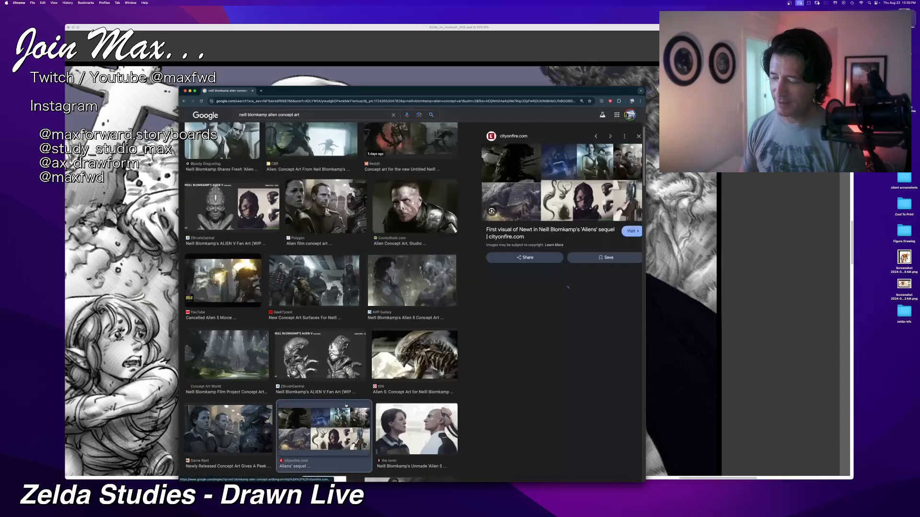
click(533, 190)
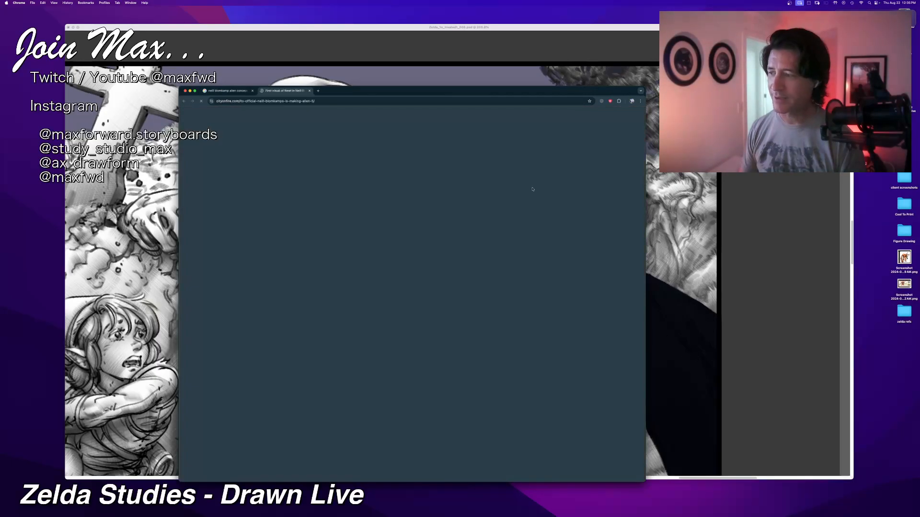
scroll(401, 202, down, 4)
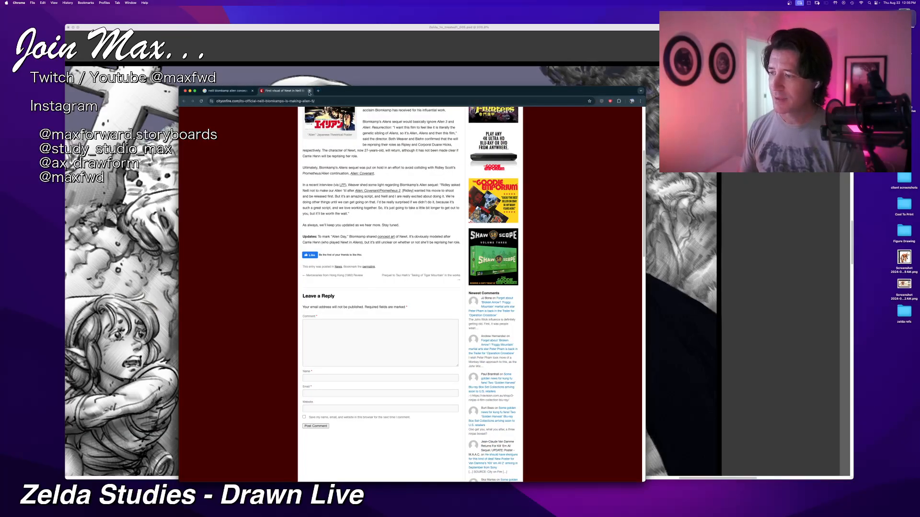
key(super+w)
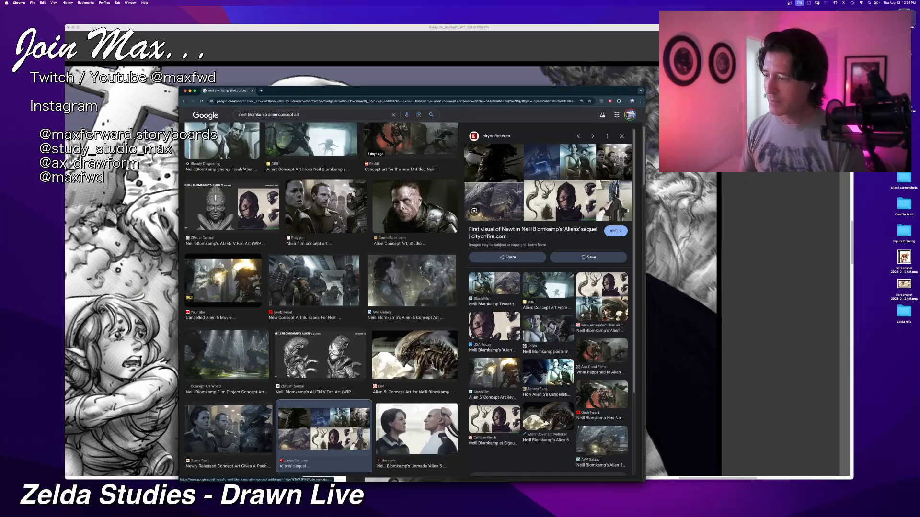
Step: Magnify the image results and preview AVP Galaxy's Alien 5 concept art of the derelict ship in the hangar
key(super+equal)
key(super+equal)
key(super+equal)
key(super+equal)
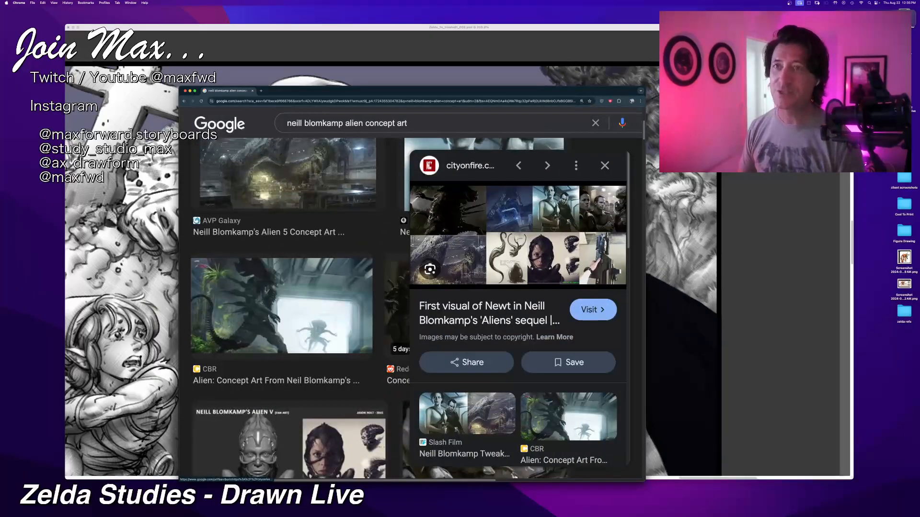
scroll(315, 347, up, 5)
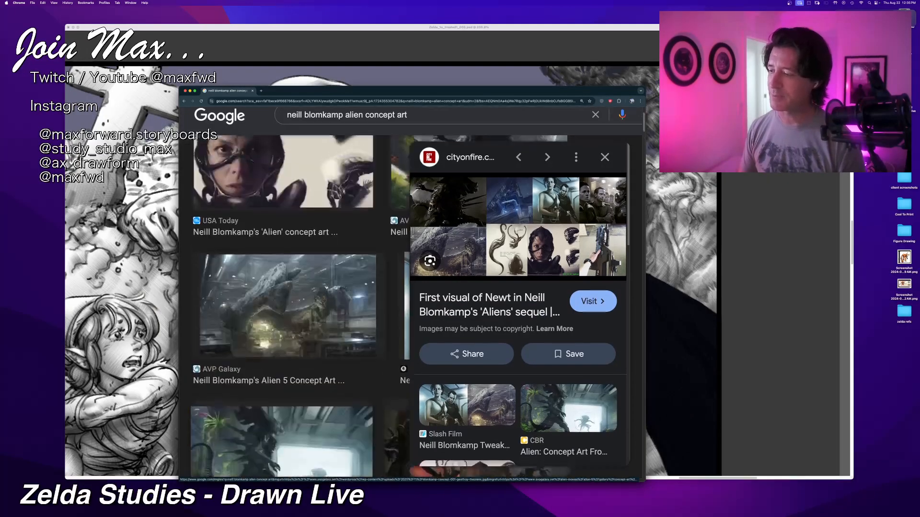
click(315, 346)
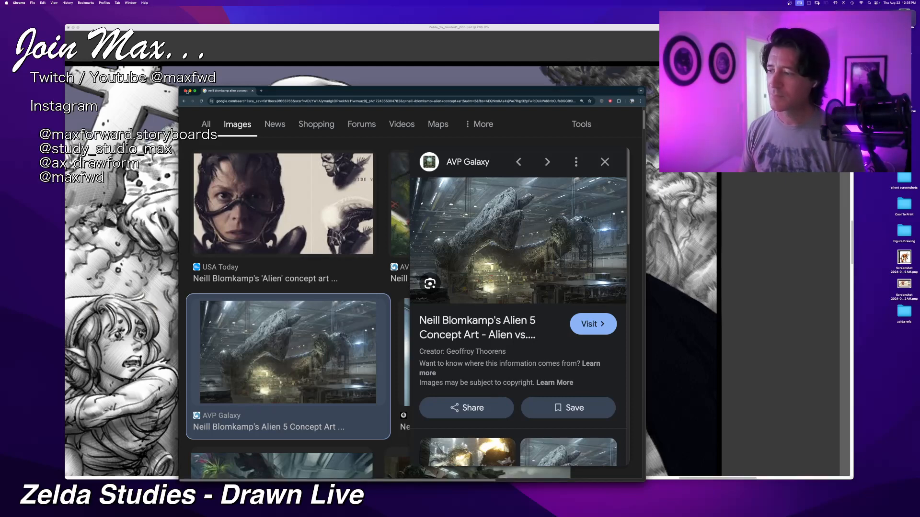
Step: Close the concept art browser window, return to Corel Painter, and view the whole graveyard panel
click(185, 91)
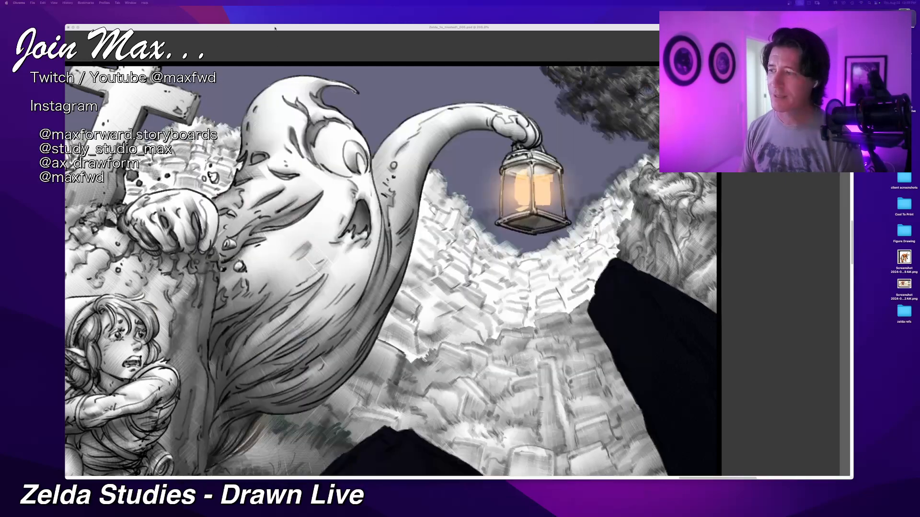
click(274, 27)
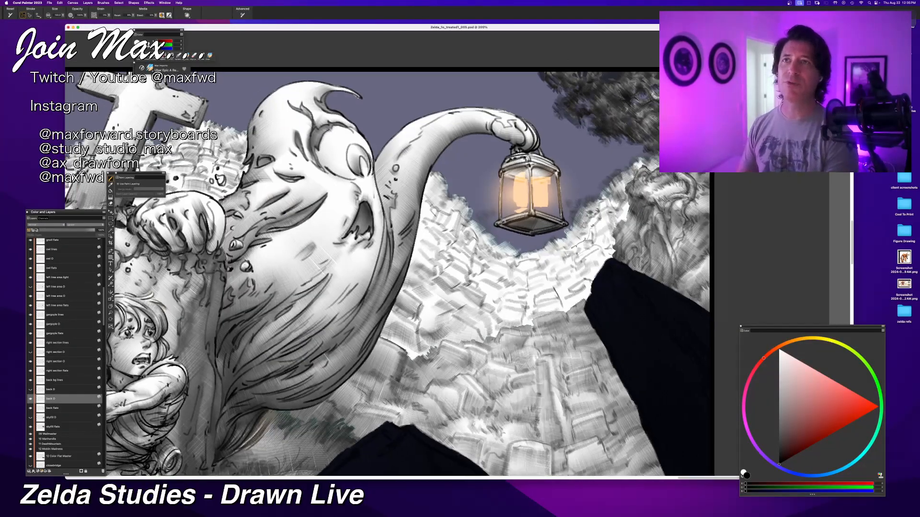
key(super+0)
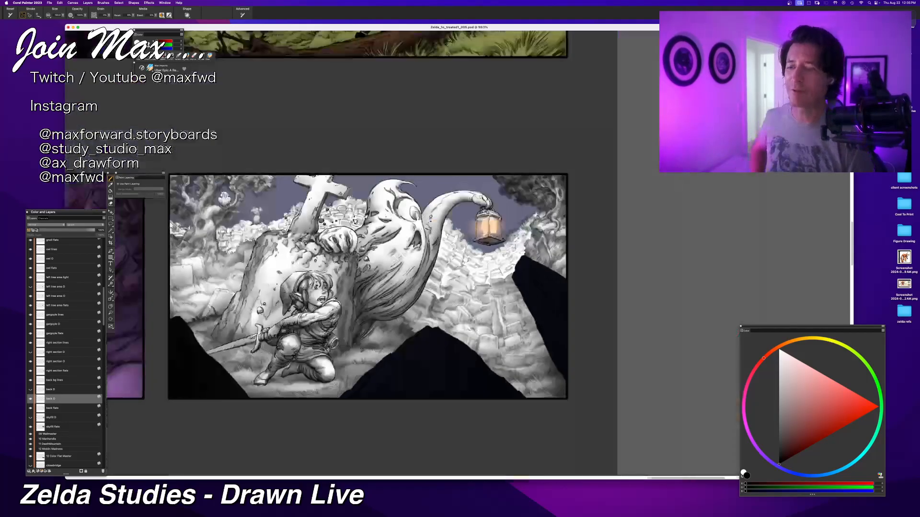
Step: Shade the slope of distant tombstones beside the lantern with dark strokes and undo the last two strokes
key(super+plus)
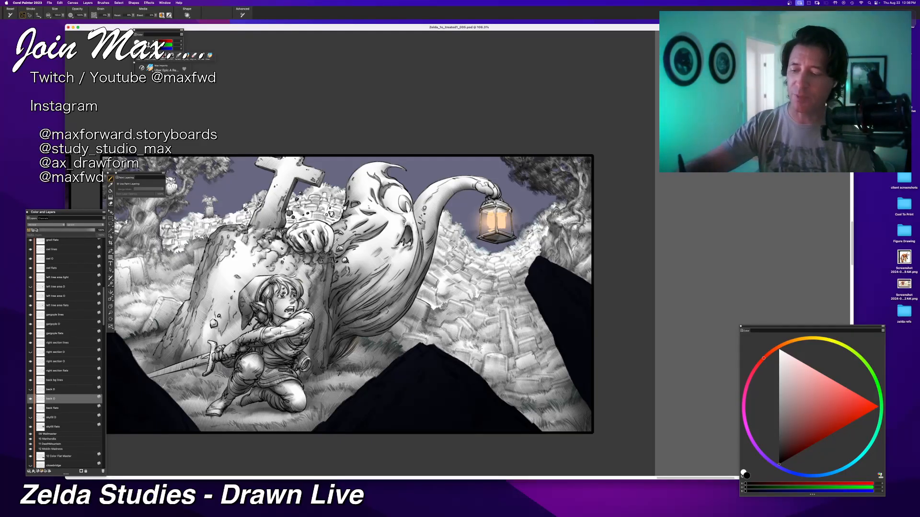
mouse_move(529, 252)
mouse_down()
mouse_move(560, 225)
mouse_move(540, 240)
mouse_move(548, 218)
mouse_up()
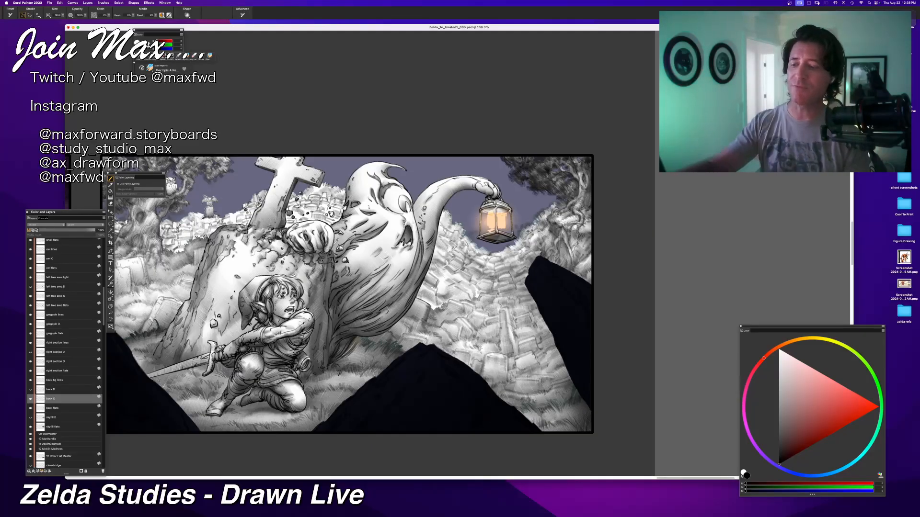
mouse_move(452, 274)
mouse_down()
mouse_move(429, 286)
mouse_move(430, 278)
mouse_move(448, 280)
mouse_move(472, 298)
mouse_up()
key(ctrl+z)
key(ctrl+z)
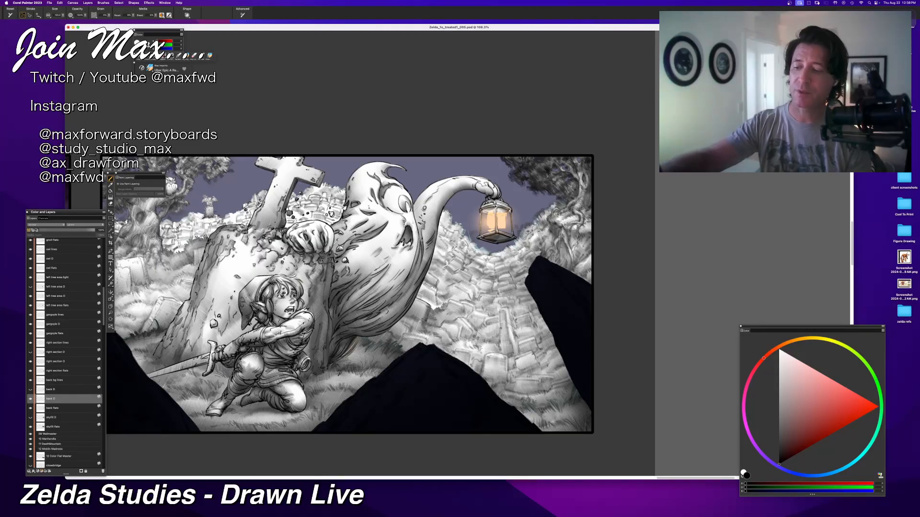
Step: Darken the tombstones between the ghost's tail and the lantern with short strokes, undoing the ones that do not fit
drag(447, 240, 434, 259)
mouse_move(495, 263)
mouse_down()
mouse_move(475, 262)
mouse_move(500, 260)
mouse_up()
drag(443, 301, 419, 305)
key(super+z)
key(super+z)
mouse_move(450, 254)
mouse_down()
mouse_move(431, 277)
mouse_move(431, 299)
mouse_move(421, 293)
mouse_up()
key(super+z)
mouse_move(444, 244)
mouse_down()
mouse_move(433, 256)
mouse_move(437, 239)
mouse_up()
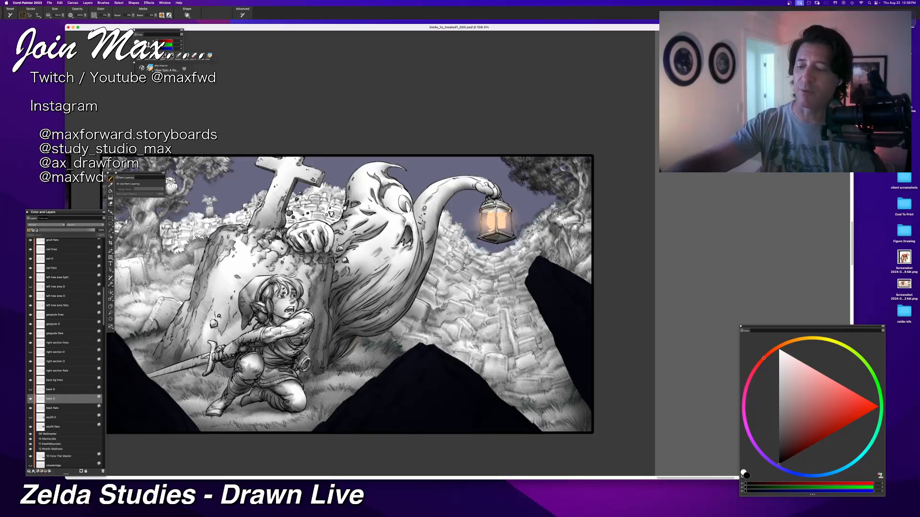
Step: Try further shading strokes on the tombstone field below the lantern and undo them
mouse_move(471, 291)
mouse_down()
mouse_move(450, 297)
mouse_move(463, 296)
mouse_up()
key(super+z)
mouse_move(472, 275)
mouse_down()
mouse_move(459, 286)
mouse_move(473, 282)
mouse_move(483, 260)
mouse_up()
mouse_move(499, 252)
mouse_down()
mouse_move(490, 259)
mouse_move(510, 255)
mouse_up()
key(super+z)
key(super+z)
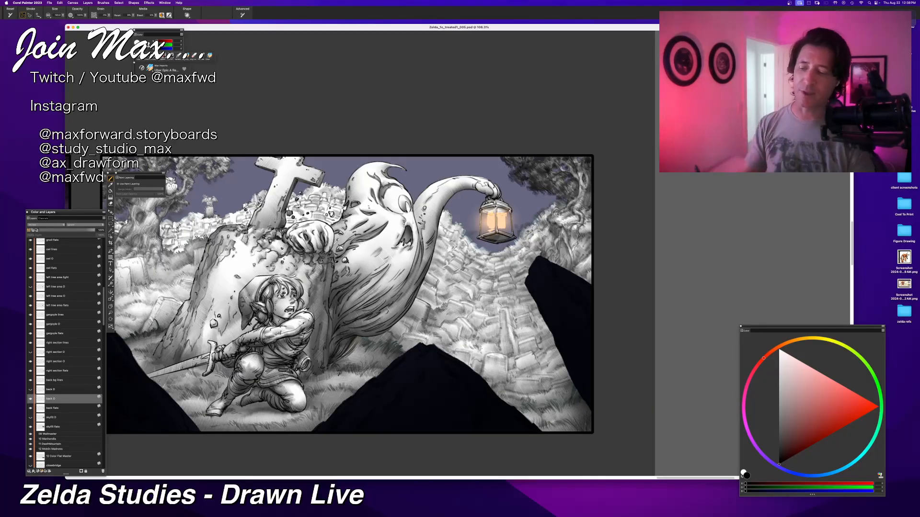
Step: At 100% zoom, shade the distant tombstones behind the large gravestone, from the cross's base to the panel's left edge
key(super+alt+0)
drag(341, 328, 433, 422)
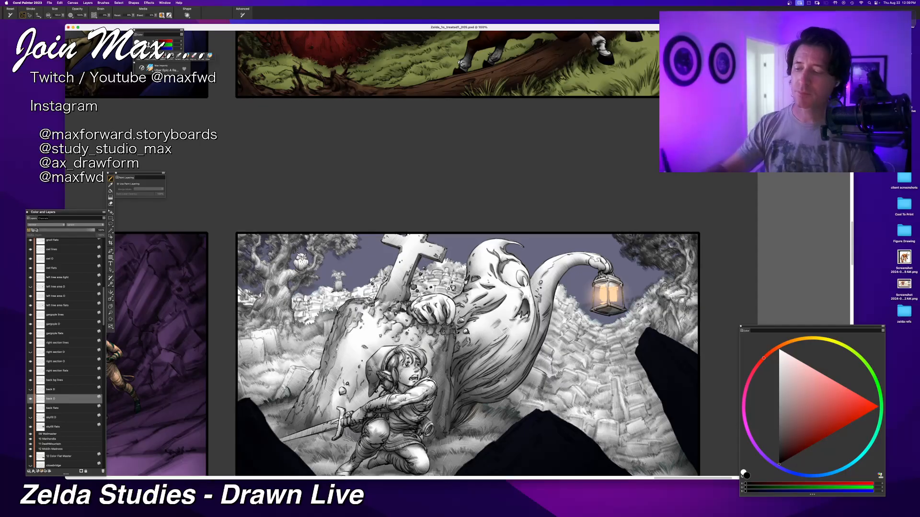
drag(431, 267, 504, 265)
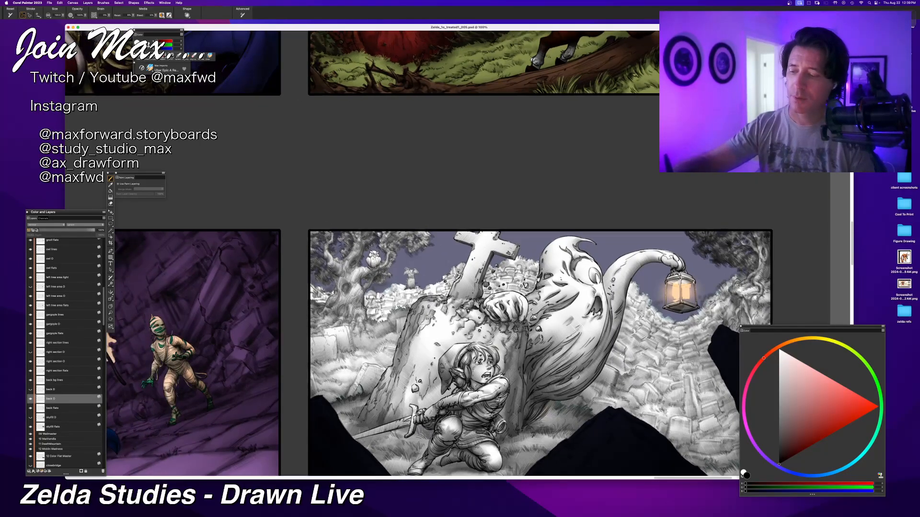
drag(443, 282, 428, 294)
mouse_move(442, 292)
mouse_down()
mouse_move(393, 292)
mouse_move(408, 306)
mouse_move(379, 307)
mouse_up()
drag(395, 303, 379, 310)
drag(379, 309, 375, 323)
mouse_move(405, 303)
mouse_down()
mouse_move(393, 309)
mouse_move(369, 300)
mouse_up()
mouse_move(388, 294)
mouse_down()
mouse_move(380, 302)
mouse_move(429, 291)
mouse_up()
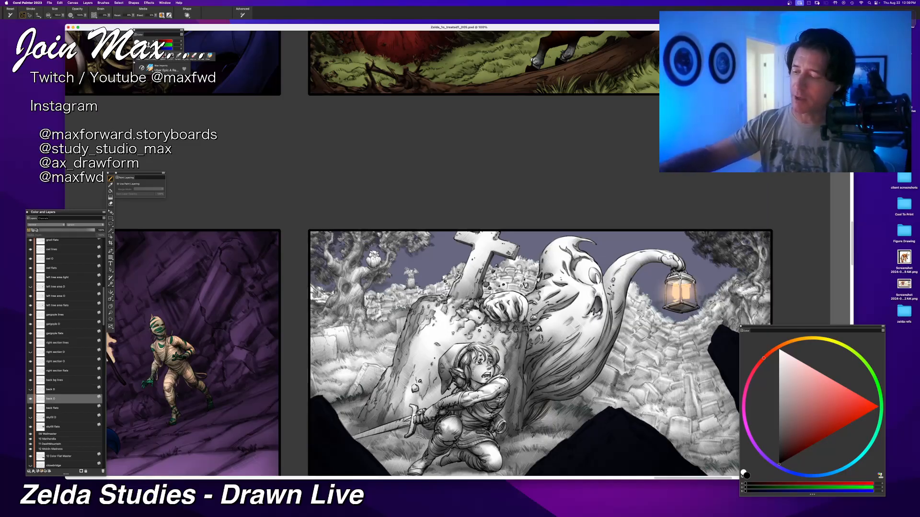
drag(330, 297, 316, 305)
mouse_move(317, 297)
mouse_down()
mouse_move(311, 306)
mouse_move(317, 293)
mouse_up()
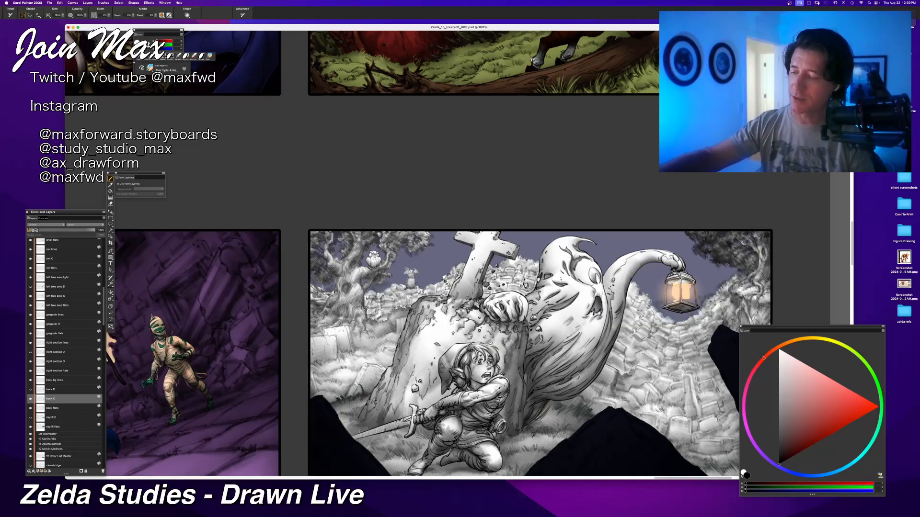
Step: Try a dark stroke across the far tombstones between the cross and the ghost, and undo it
key(super+minus)
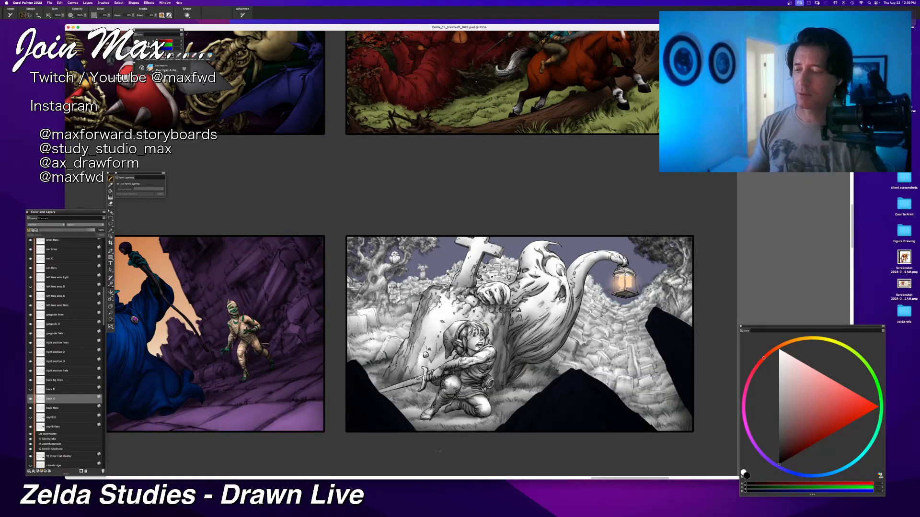
mouse_move(412, 307)
mouse_down()
mouse_move(352, 309)
mouse_move(310, 294)
mouse_up()
mouse_move(438, 282)
mouse_down()
mouse_move(473, 284)
mouse_move(465, 266)
mouse_up()
key(super+z)
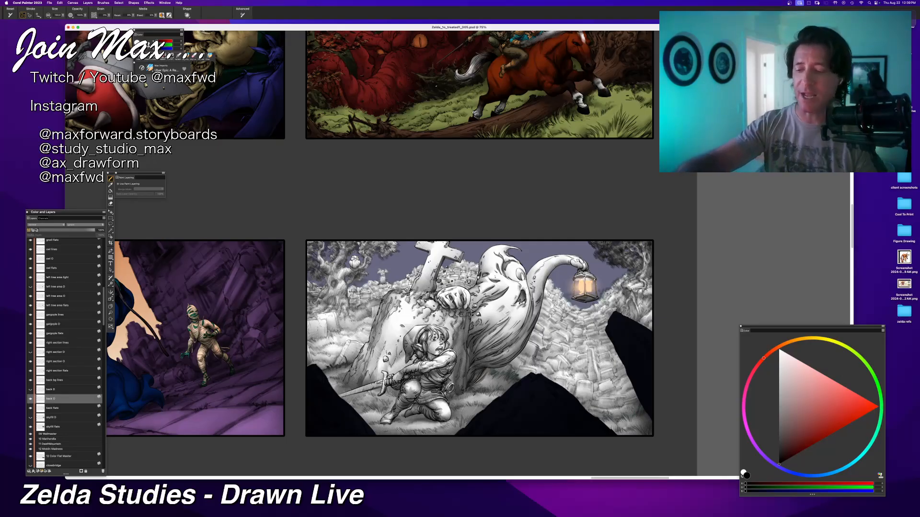
Step: Try shading strokes on the tombstones on both sides beneath the lantern and undo them
drag(553, 282, 552, 304)
key(super+z)
key(super+z)
drag(554, 281, 546, 297)
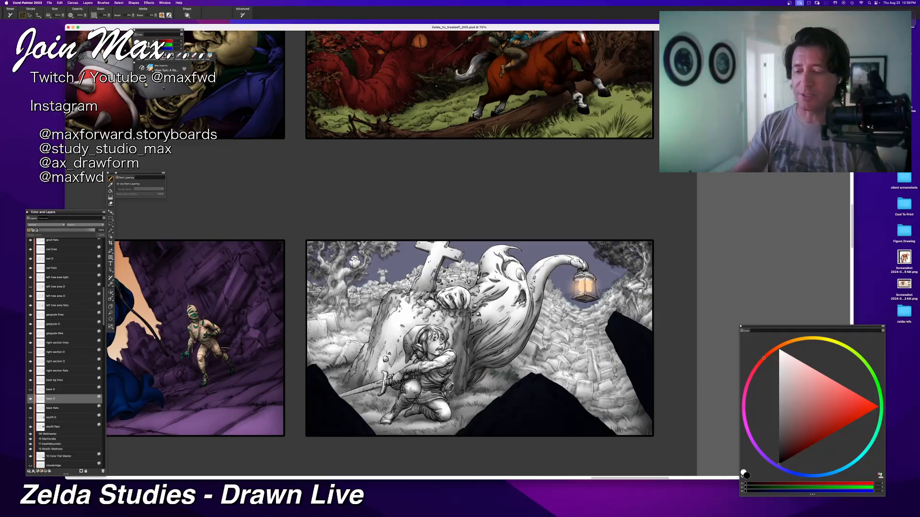
drag(595, 306, 621, 292)
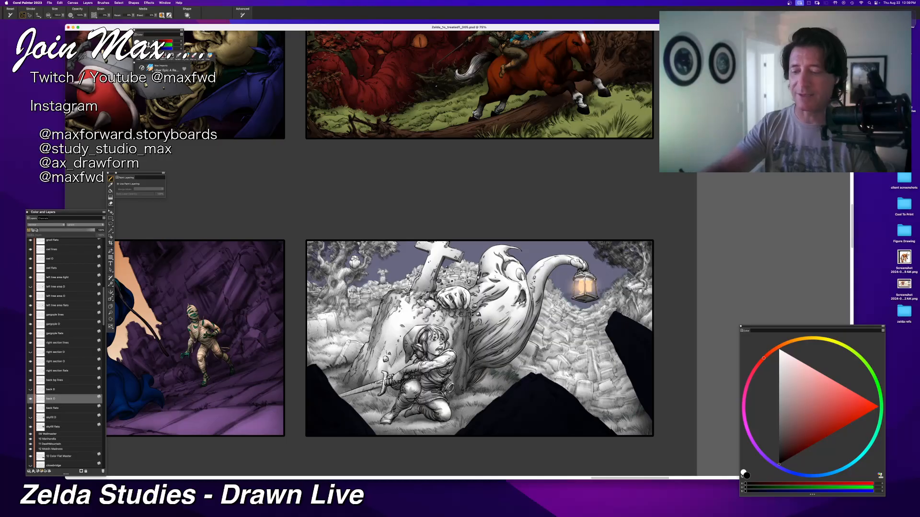
mouse_move(547, 289)
mouse_down()
mouse_move(570, 307)
mouse_move(543, 297)
mouse_move(553, 313)
mouse_move(561, 299)
mouse_up()
key(super+z)
key(super+z)
key(super+z)
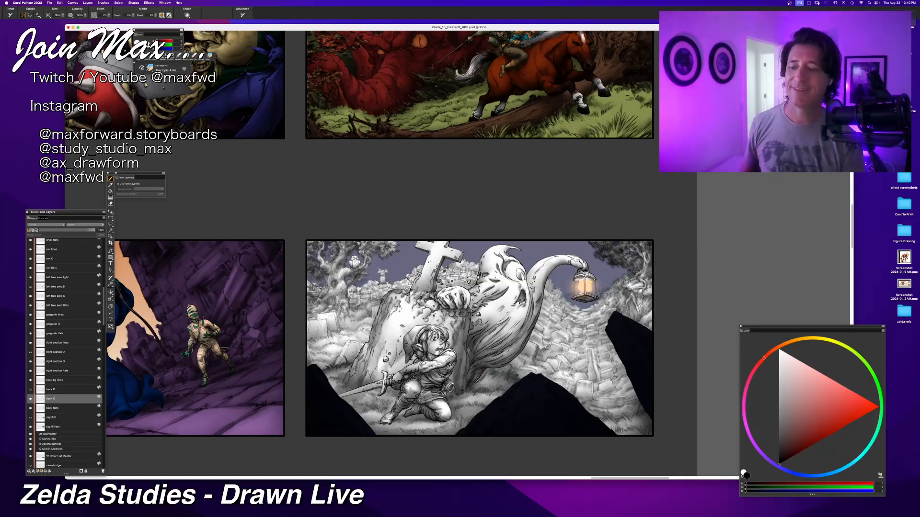
Step: Examine the overall shading of the graveyard panel at several magnifications
scroll(458, 253, up, 3)
scroll(458, 253, down, 2)
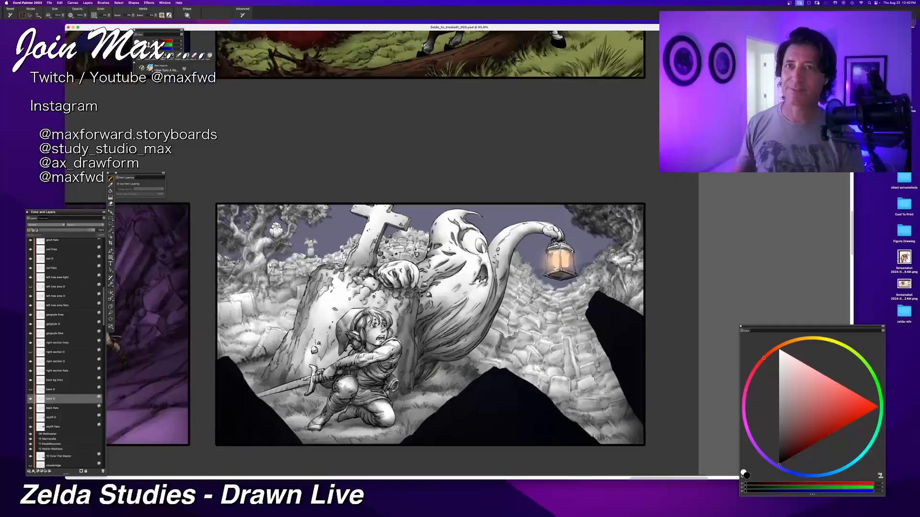
drag(582, 319, 546, 266)
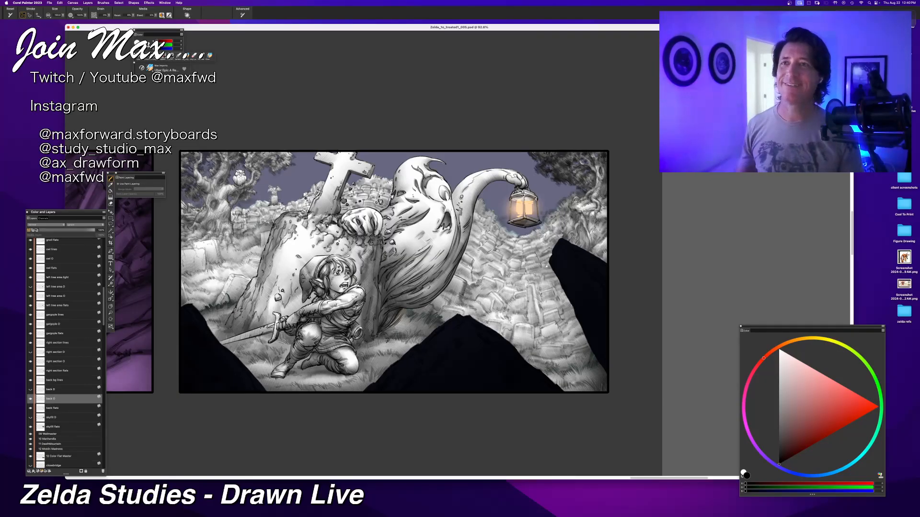
key(super+minus)
drag(393, 269, 437, 313)
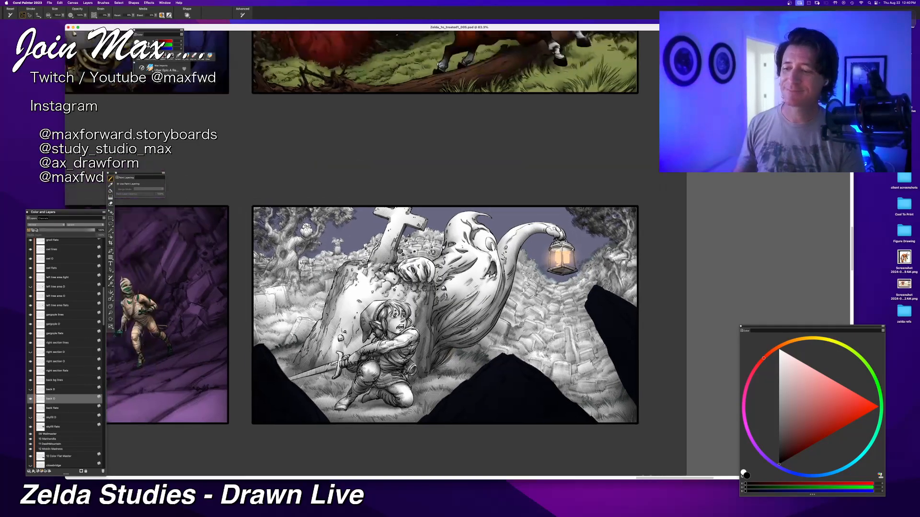
key(super+equal)
key(super+minus)
drag(554, 272, 538, 276)
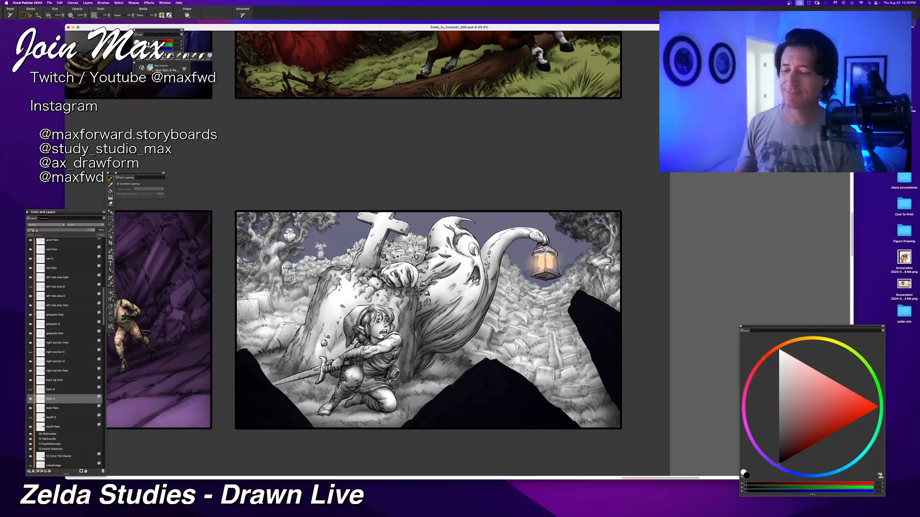
key(super+minus)
key(super+minus)
key(super+equal)
key(super+equal)
key(super+equal)
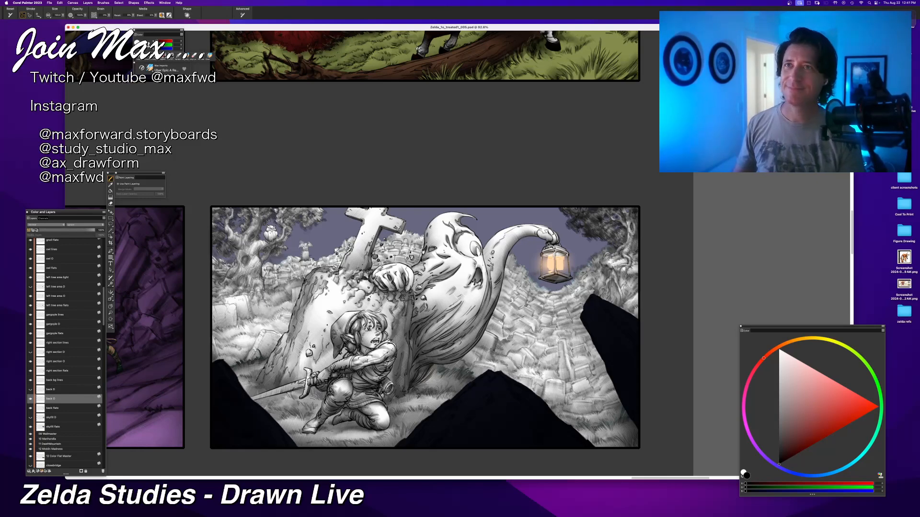
scroll(459, 254, down, 2)
scroll(459, 255, up, 2)
scroll(459, 254, down, 1)
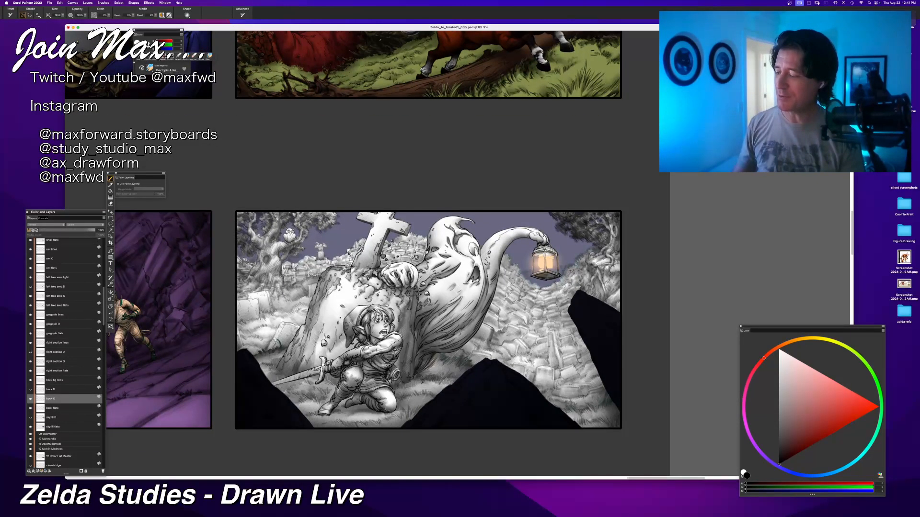
Step: Select the skyfill flats layer, toggle its visibility off and on, and set the paint colour to white
click(47, 428)
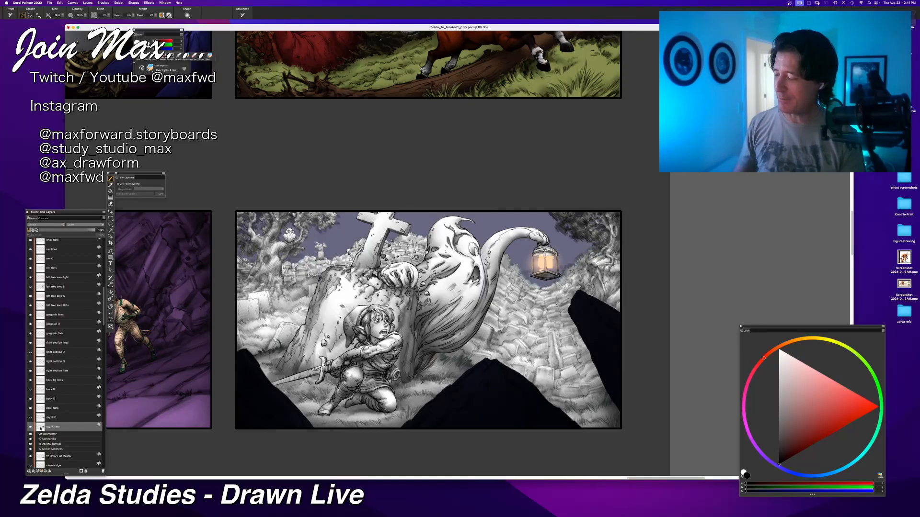
click(30, 427)
click(31, 427)
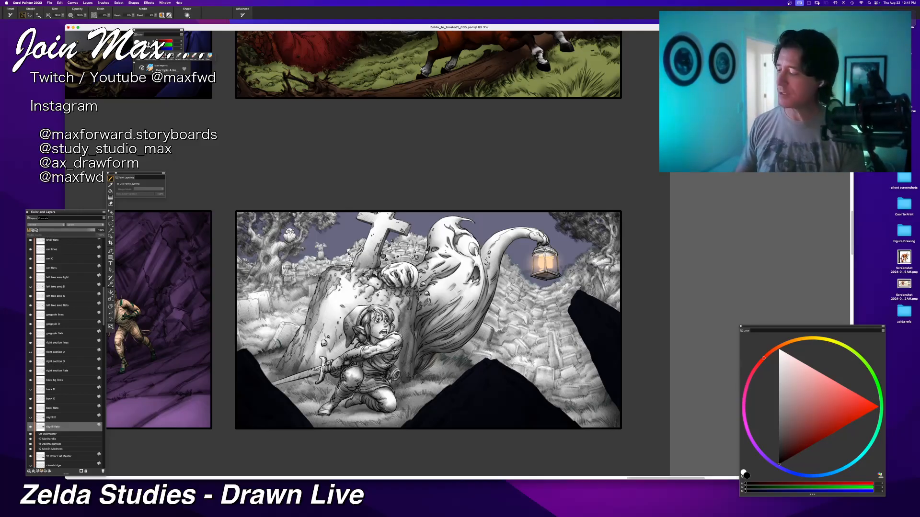
drag(805, 364, 779, 351)
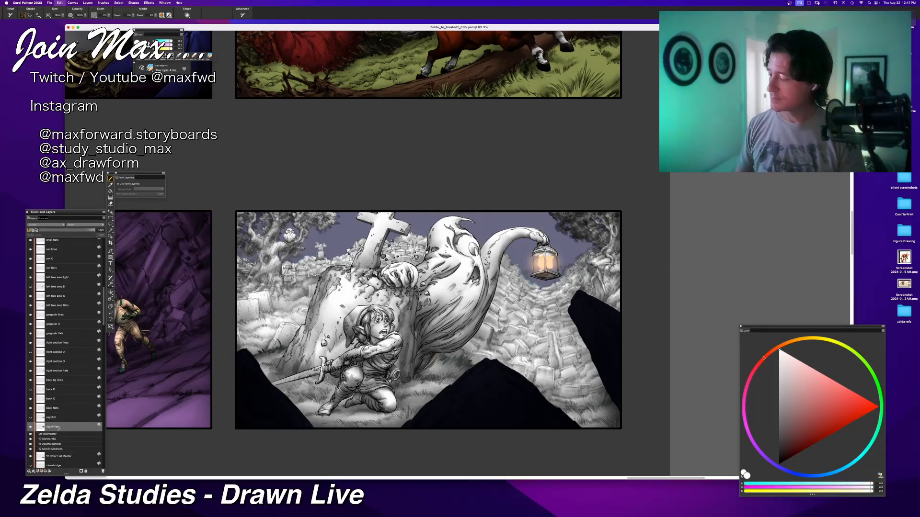
Step: Add a new layer directly above the skyfill flats and name it "skyfill O"
key(super+shift+n)
double_click(55, 427)
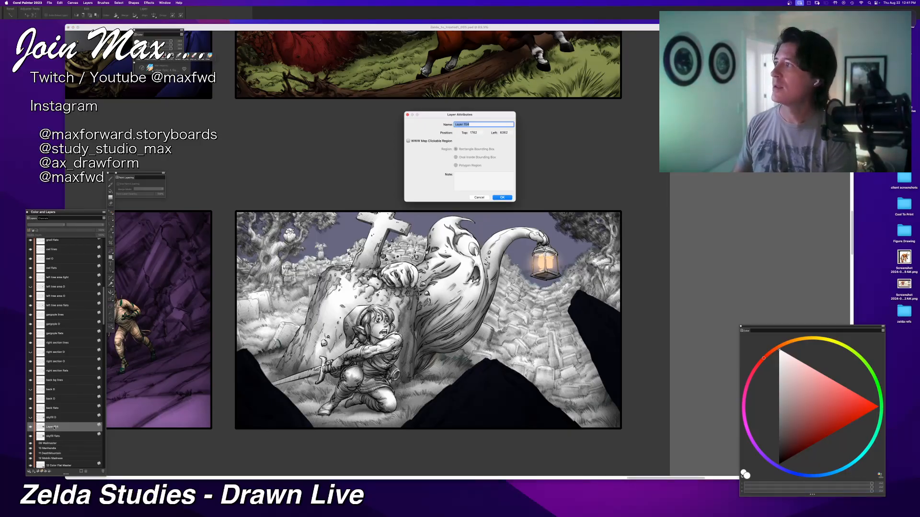
text(skyfill)
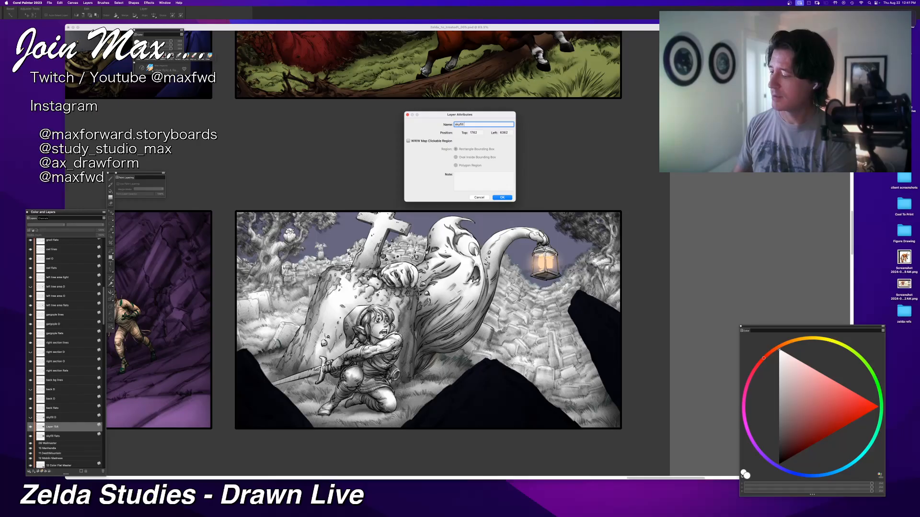
text( O)
key(Return)
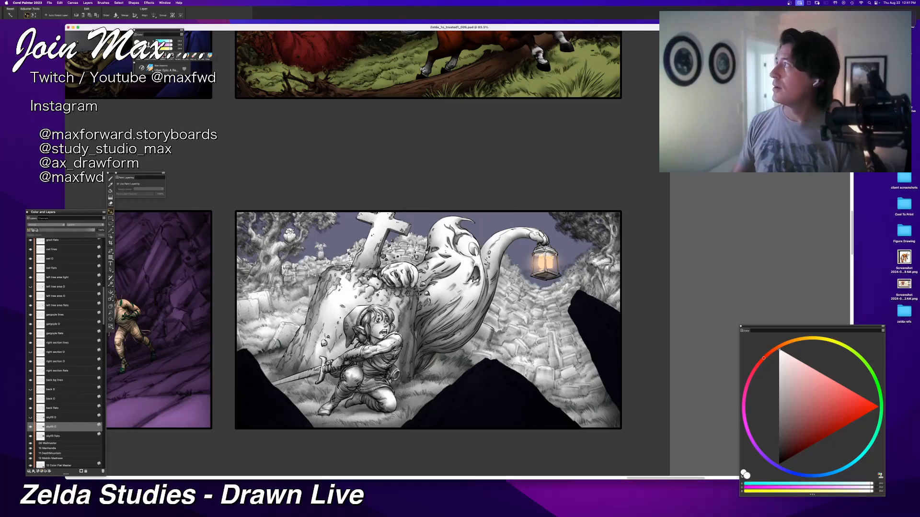
Step: Switch away from Corel Painter and back to it, and choose the Brush tool with black paint
key(super+Tab)
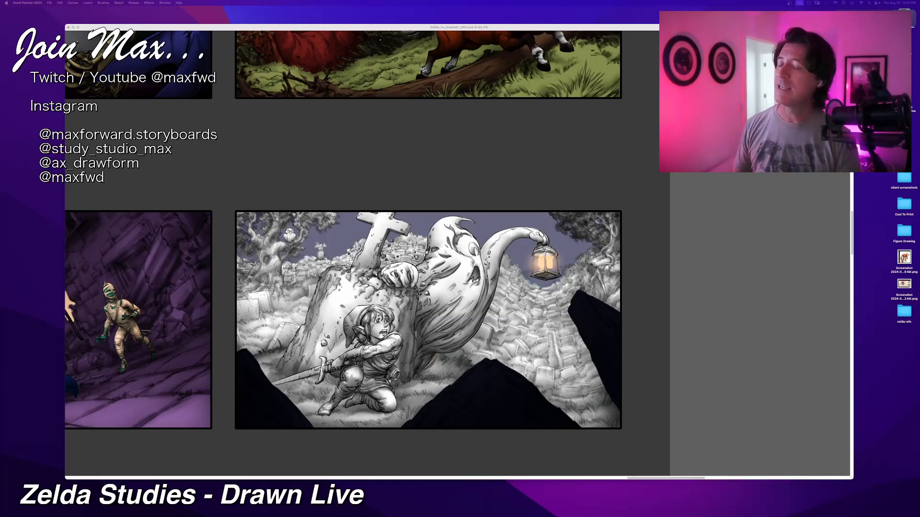
click(457, 29)
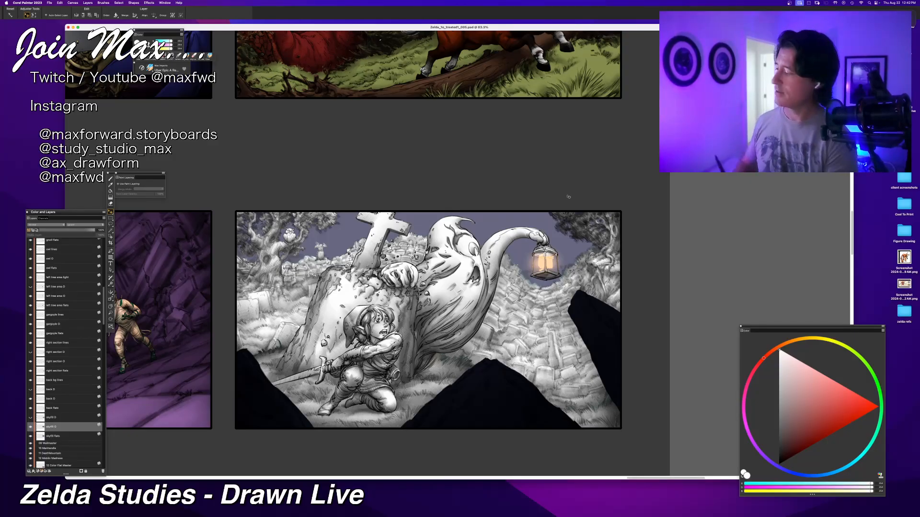
key(b)
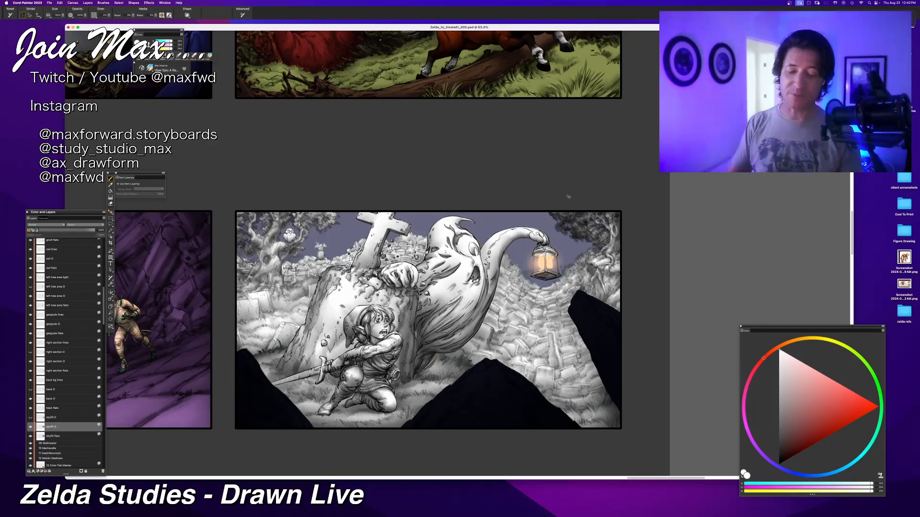
click(779, 464)
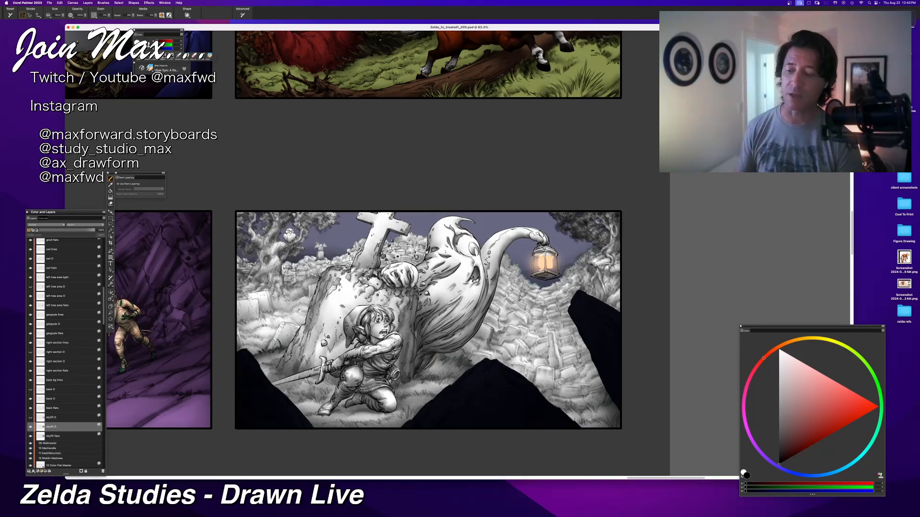
Step: Review the graveyard panel beside its neighbours and select Link's shading layer directly above his flats layer
scroll(458, 254, down, 9)
scroll(458, 254, up, 8)
scroll(458, 254, down, 1)
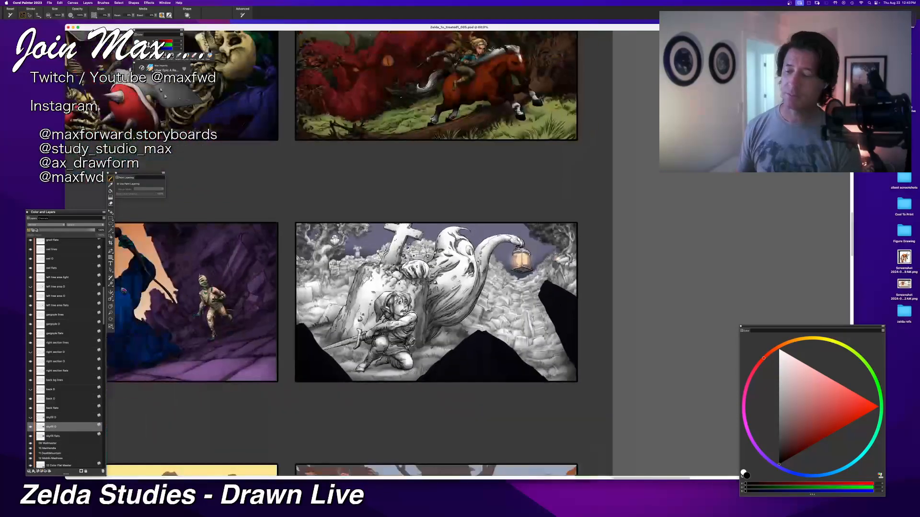
scroll(459, 254, up, 2)
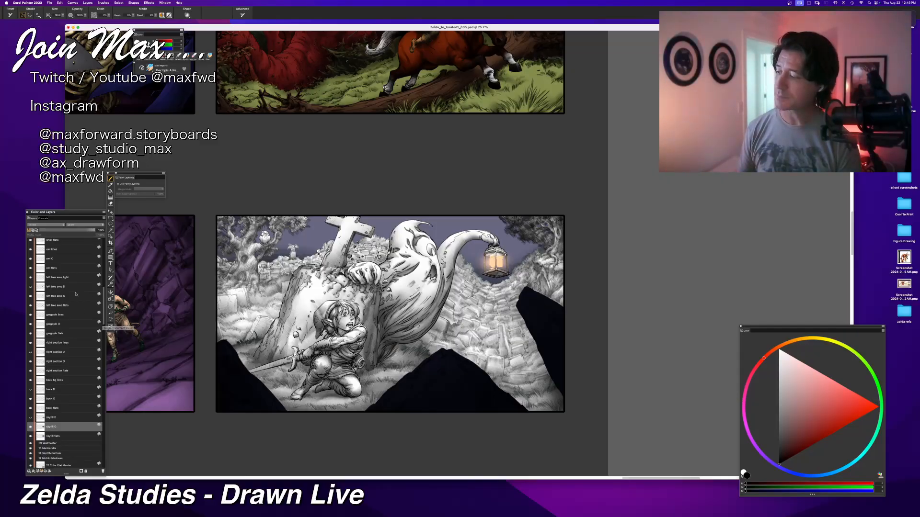
scroll(39, 277, up, 5)
scroll(31, 284, up, 2)
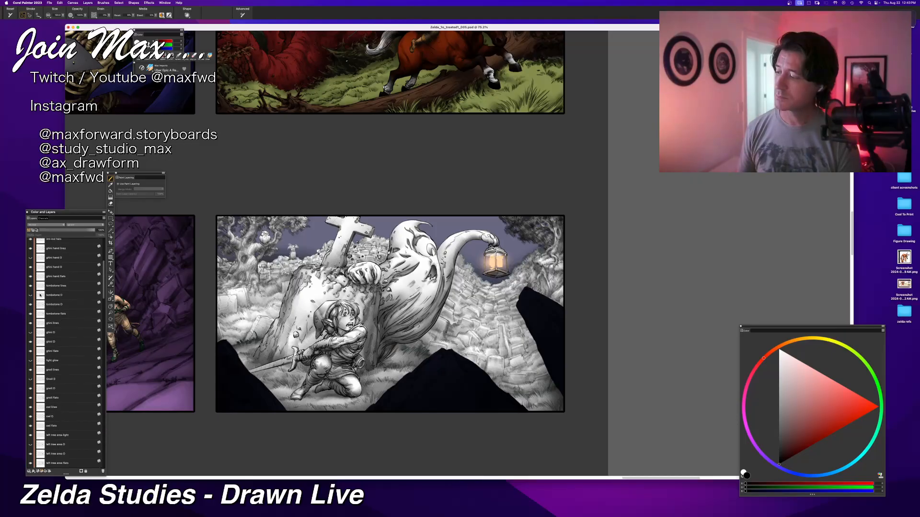
scroll(31, 278, up, 3)
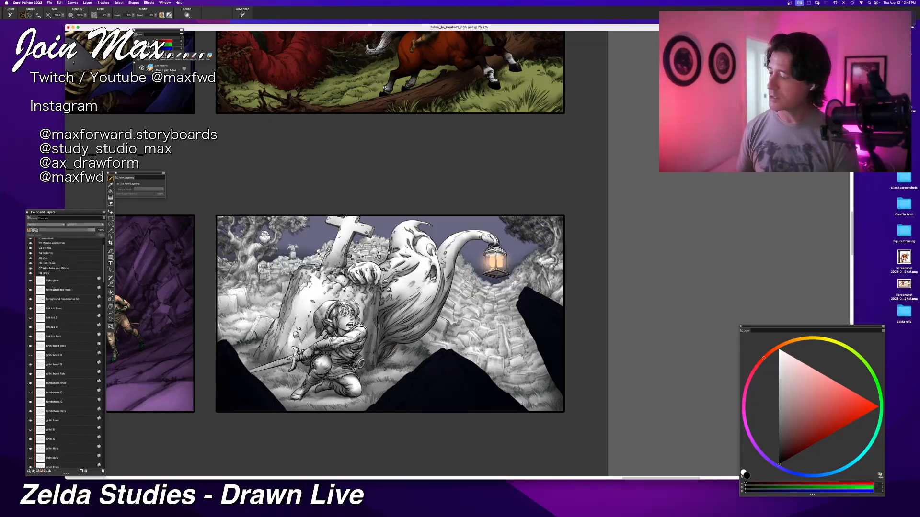
click(52, 327)
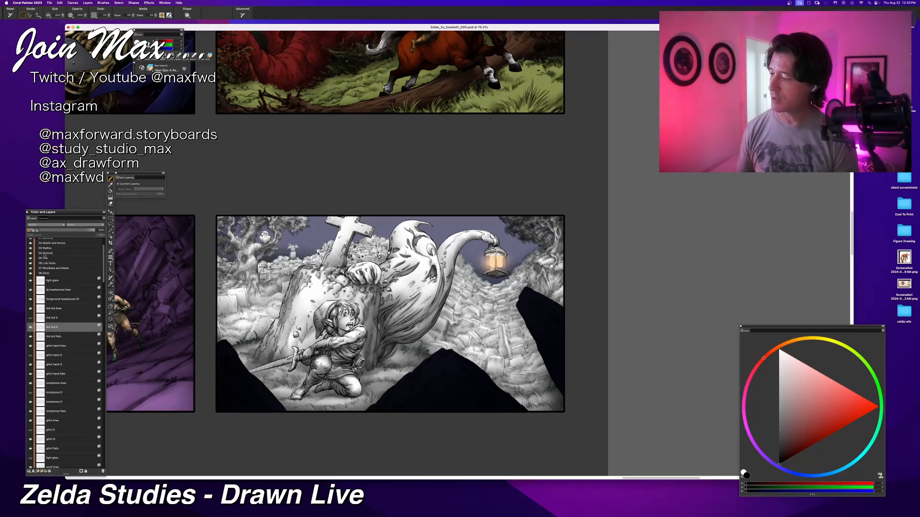
Step: Set Link's shading layer to Multiply, then show the layer above it and set that one to Overlay
click(46, 226)
click(43, 236)
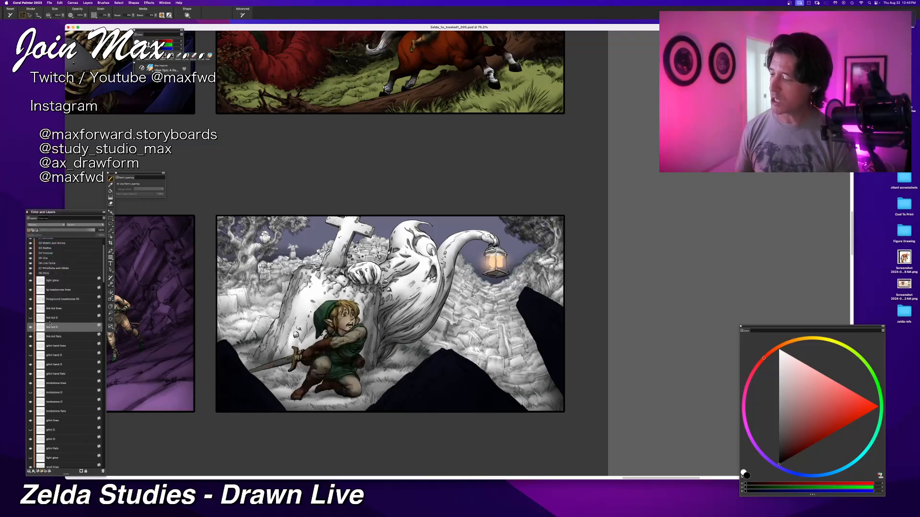
click(57, 318)
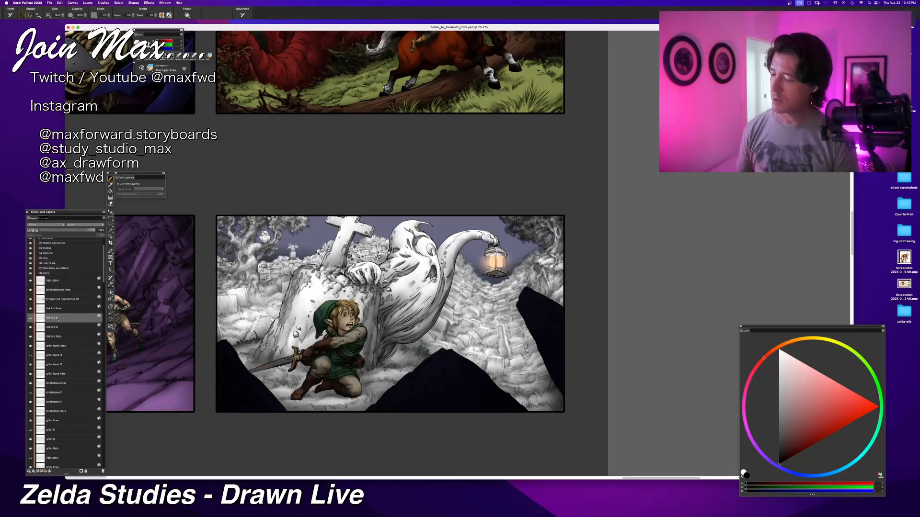
click(30, 319)
click(46, 225)
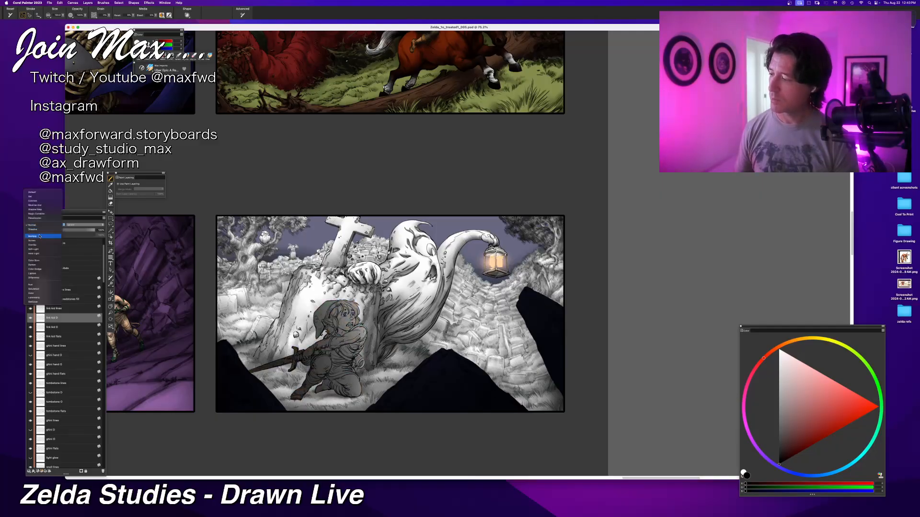
click(40, 245)
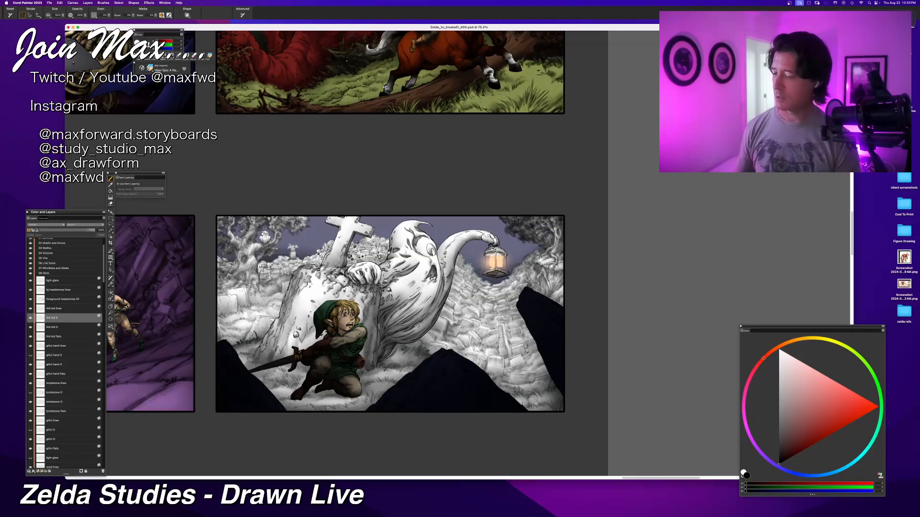
Step: Show the upper shading layer of the ghost's hand and set its blending to Overlay
click(31, 355)
click(53, 355)
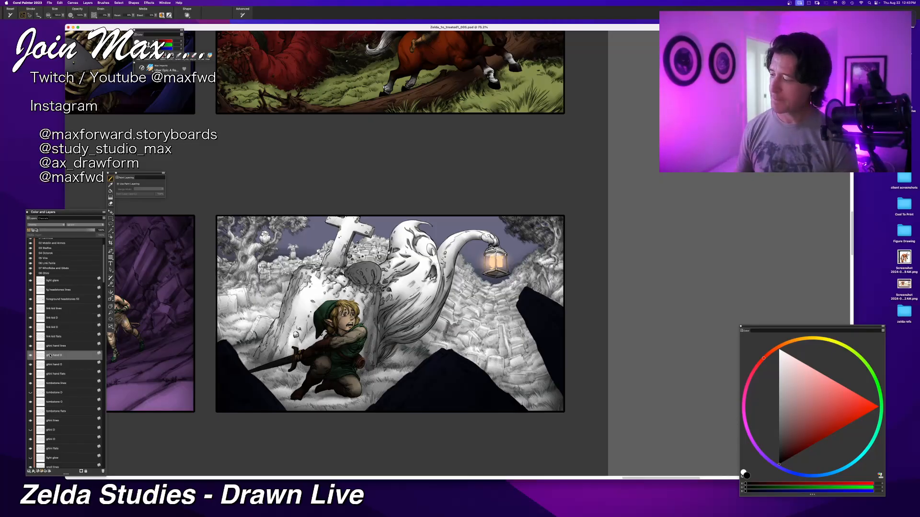
click(46, 224)
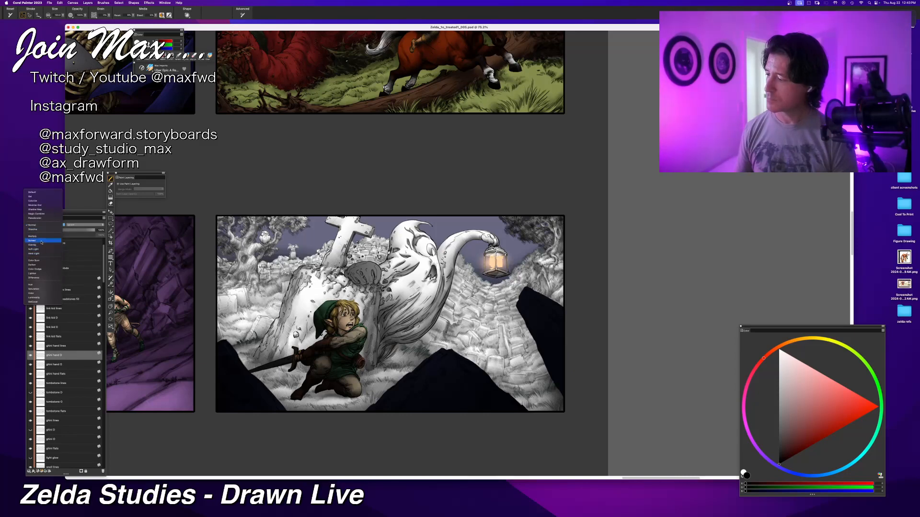
click(43, 245)
Step: Switch away from Corel Painter and back, and set the ghost hand's lower shading layer to Multiply
key(super+Tab)
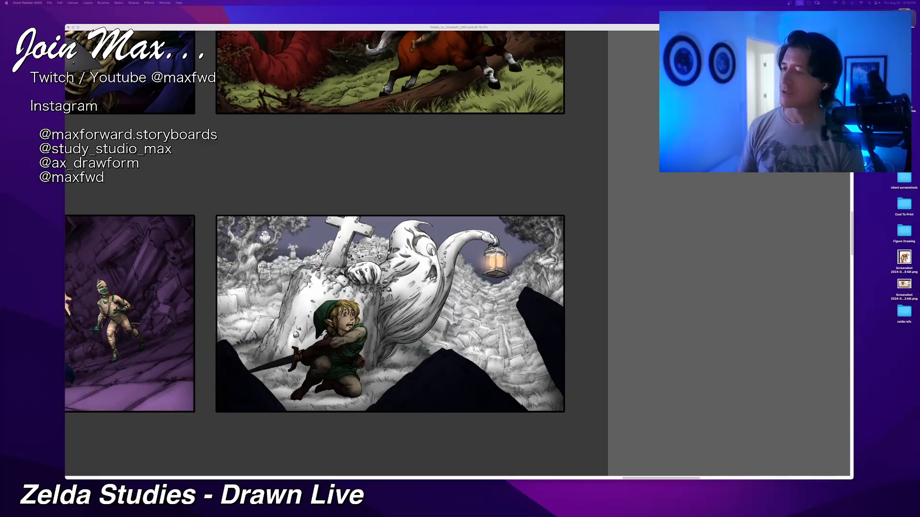
key(Tab)
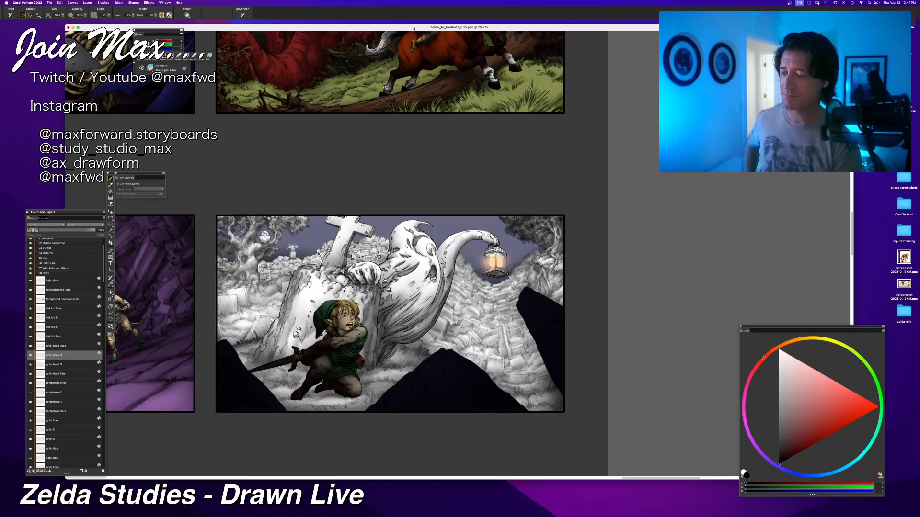
click(46, 225)
click(46, 226)
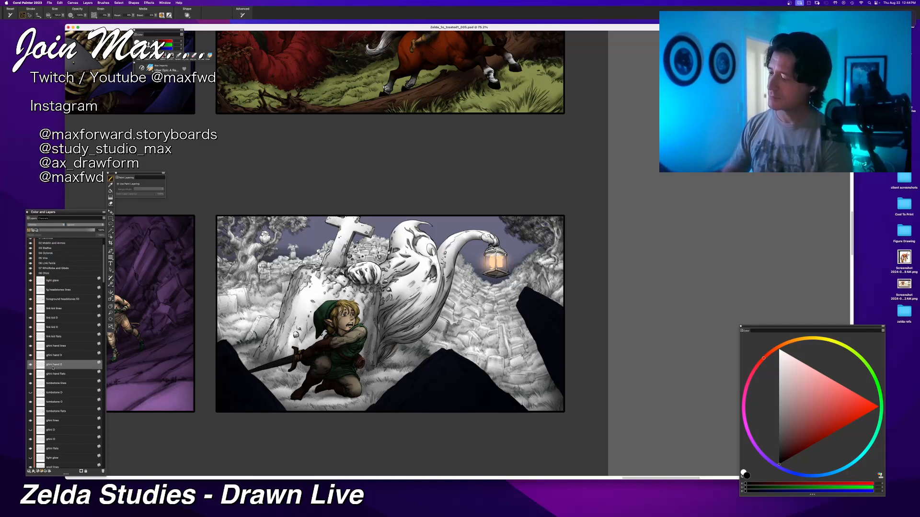
click(38, 225)
click(34, 234)
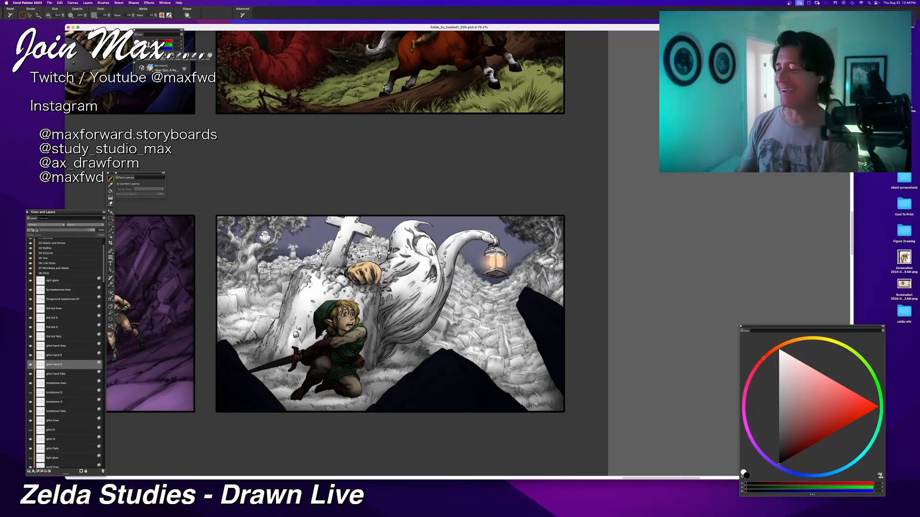
Step: Hide and show the ghost hand's flats layer to check its effect in the graveyard panel
drag(340, 427, 396, 428)
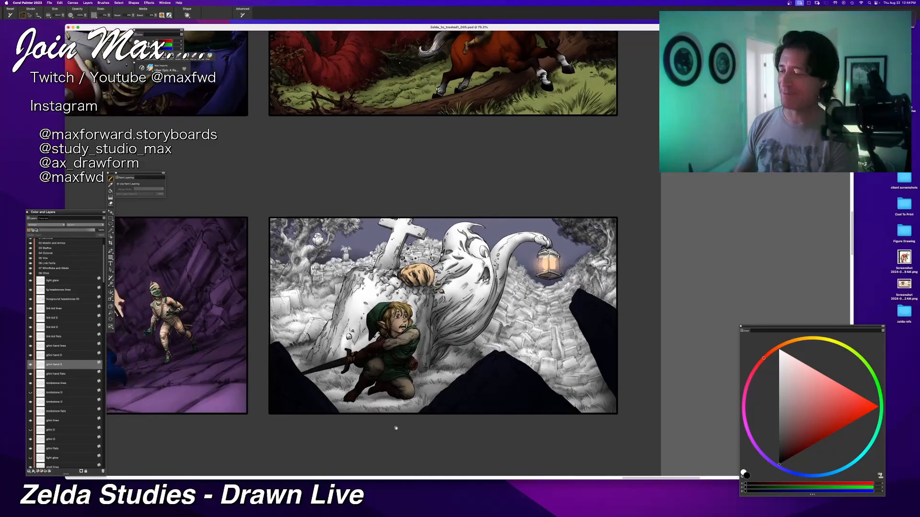
click(31, 375)
click(30, 374)
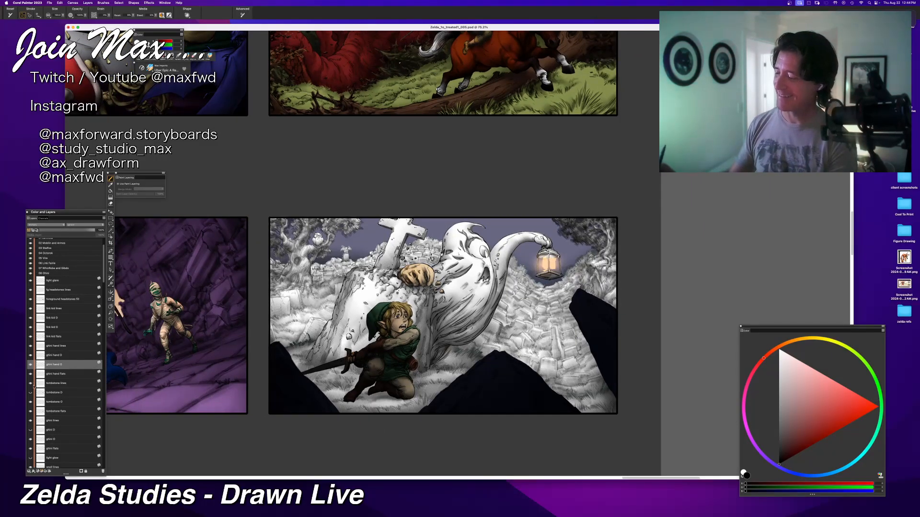
drag(206, 416, 232, 384)
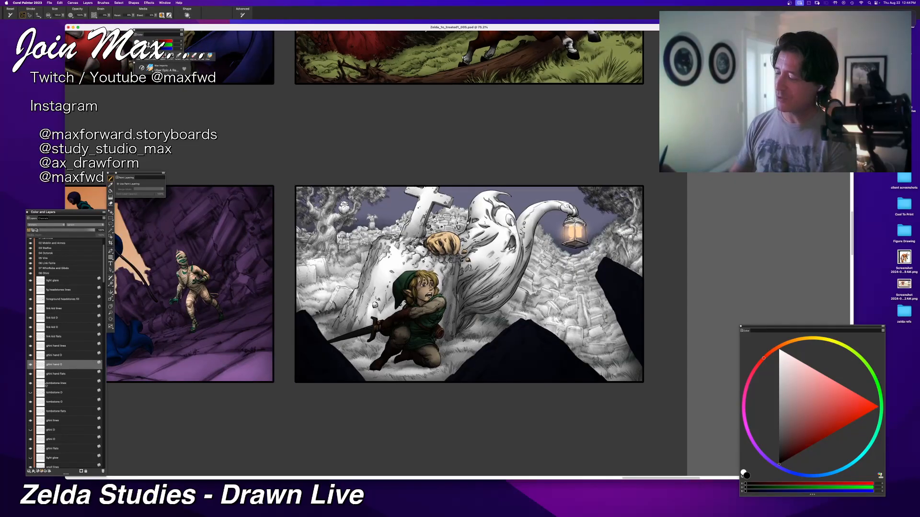
Step: Show the large tombstone's upper shading layer in Overlay mode and set the shading layer beneath it to Multiply
click(31, 393)
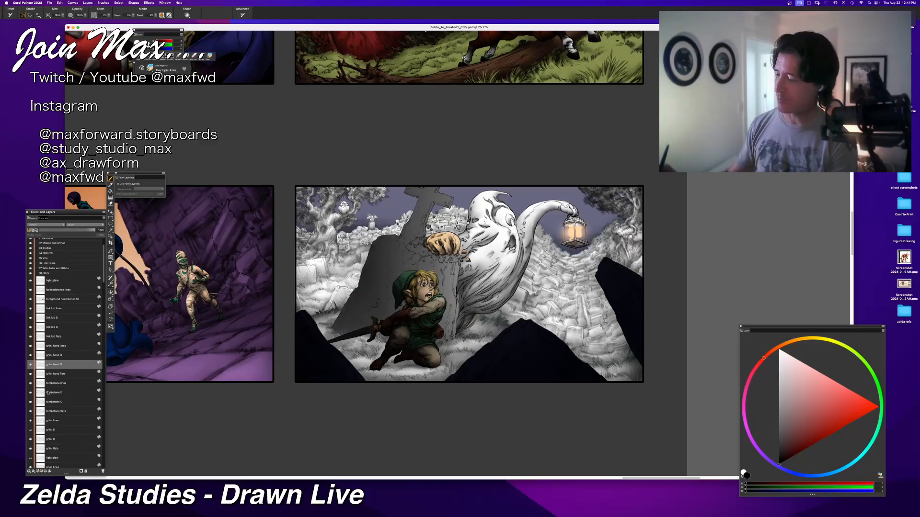
click(48, 393)
click(43, 225)
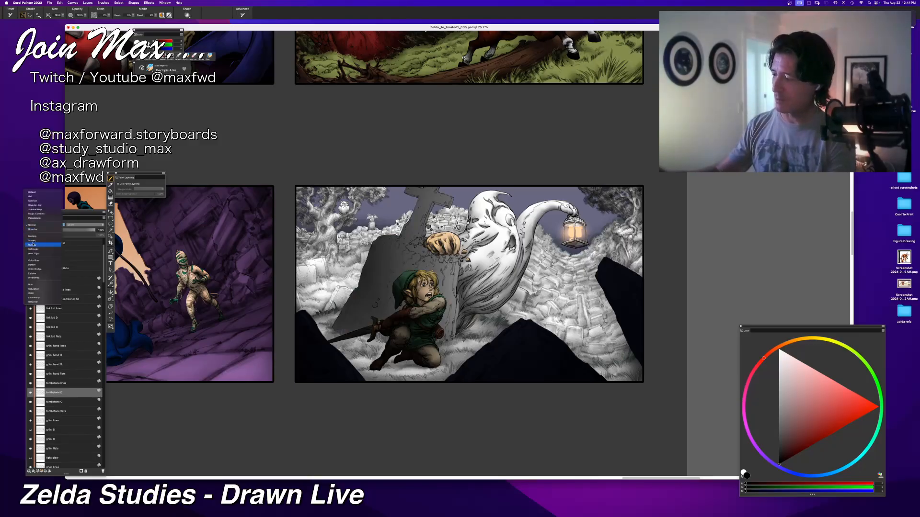
click(32, 245)
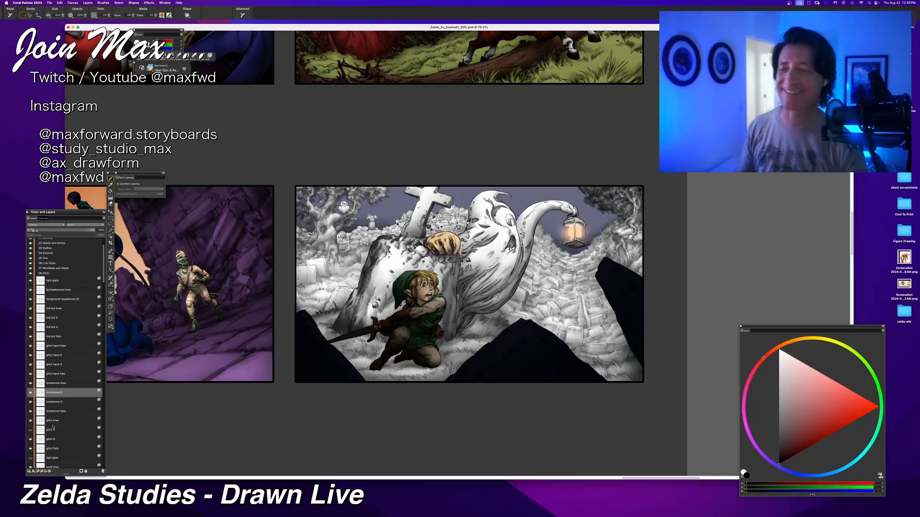
click(70, 405)
click(44, 224)
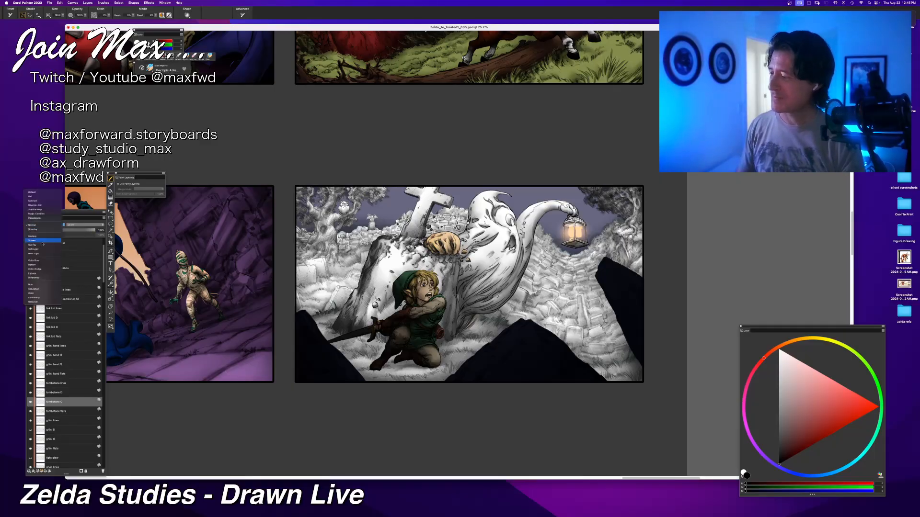
click(43, 243)
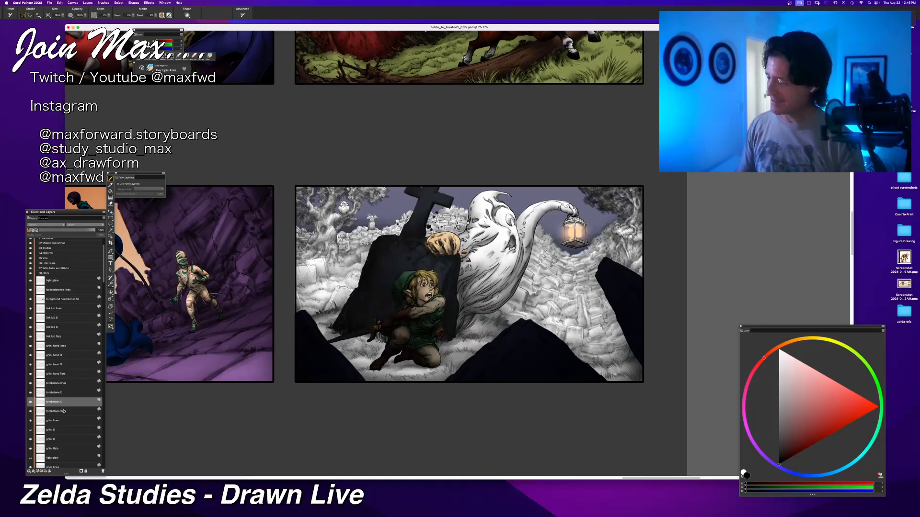
Step: Show the ghost body's upper shading layer in Overlay mode and set the shading layer beneath it to Multiply
click(62, 430)
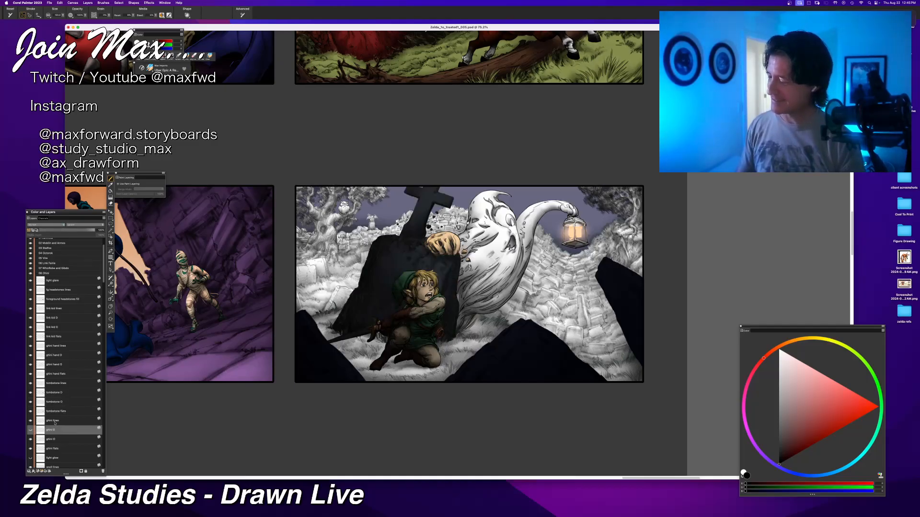
click(46, 225)
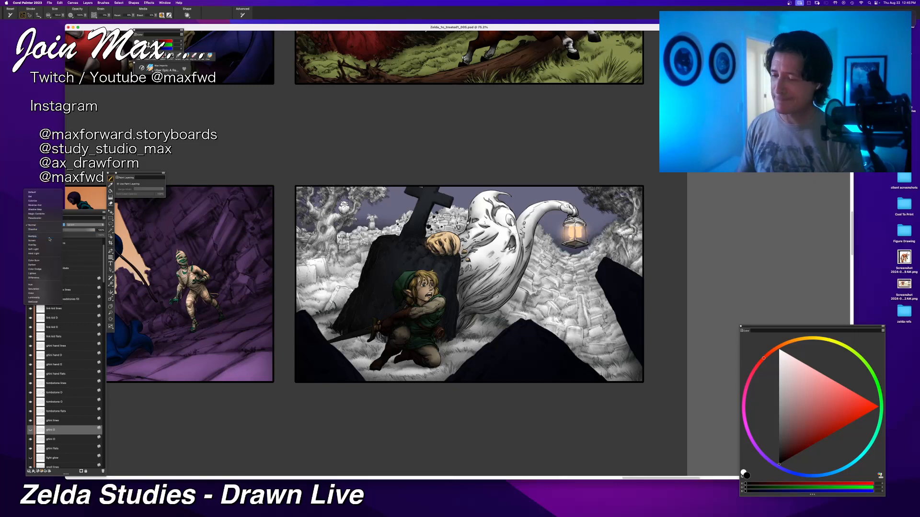
click(49, 237)
click(47, 226)
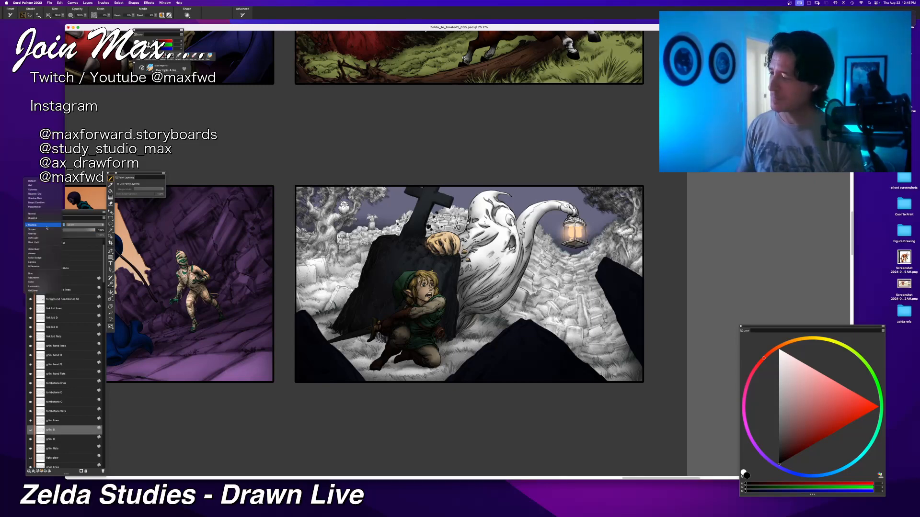
click(47, 233)
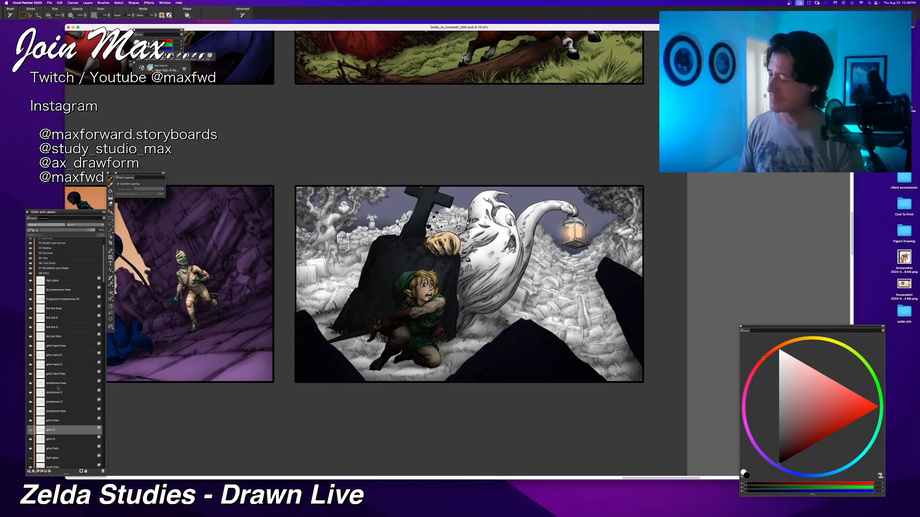
click(53, 439)
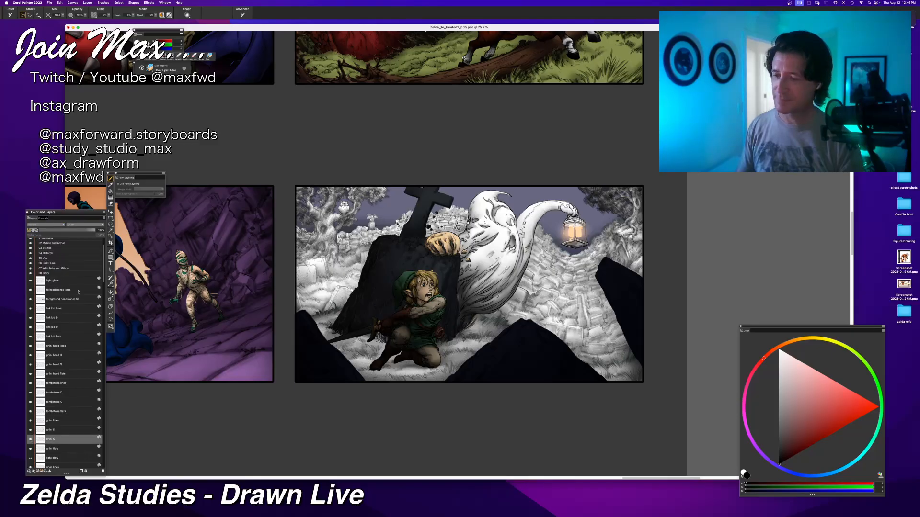
click(57, 224)
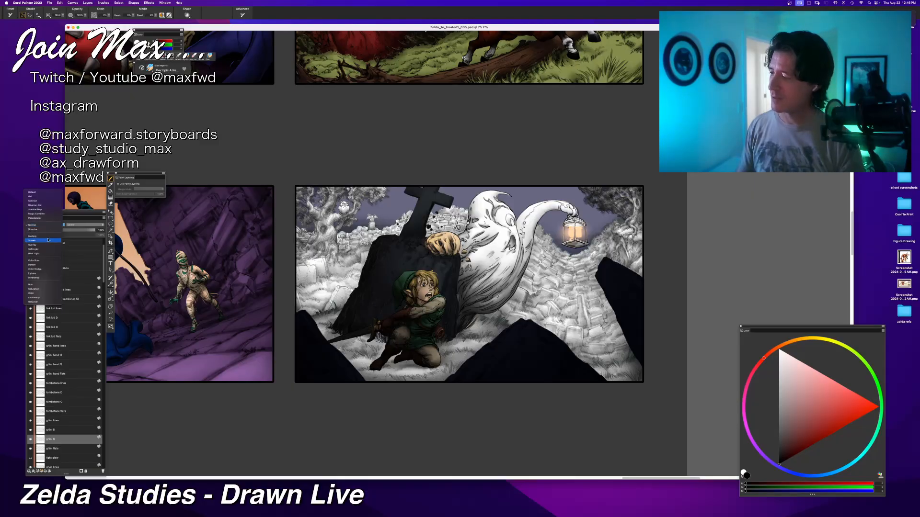
click(48, 237)
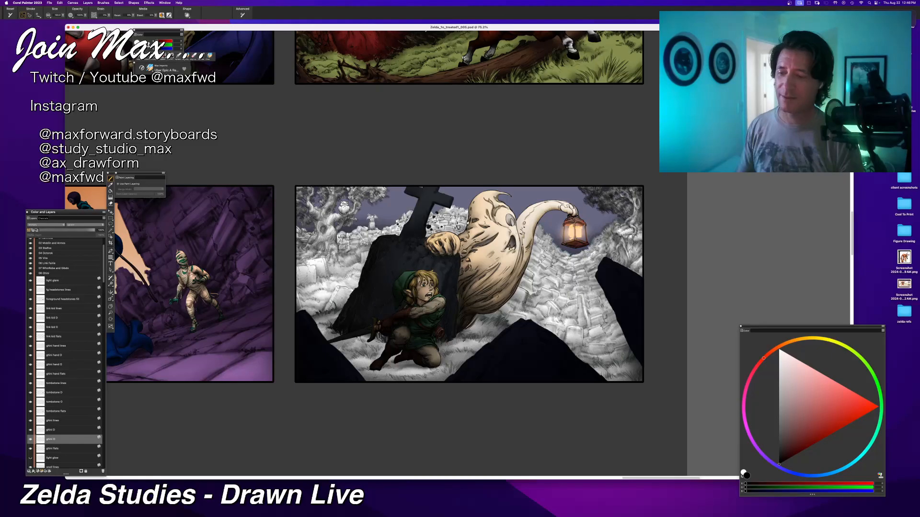
Step: Toggle the light glow layer below the ghost's flats to compare the panel, leaving the layer switched on
key(super+plus)
key(super+minus)
drag(569, 276, 532, 276)
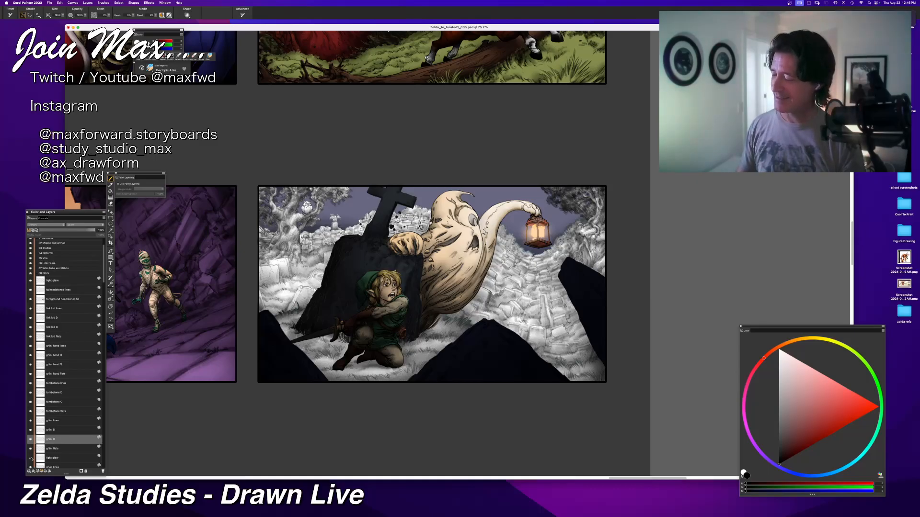
click(31, 458)
click(30, 459)
scroll(44, 445, down, 2)
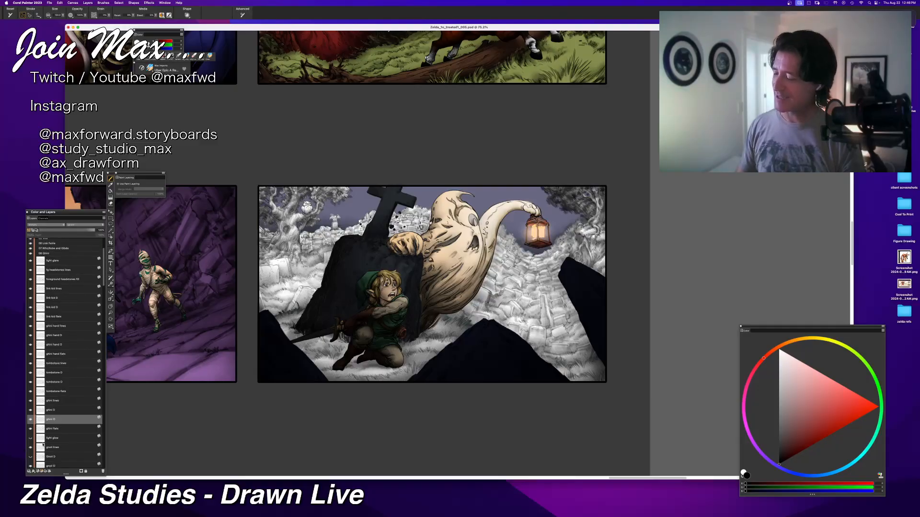
click(30, 438)
click(31, 438)
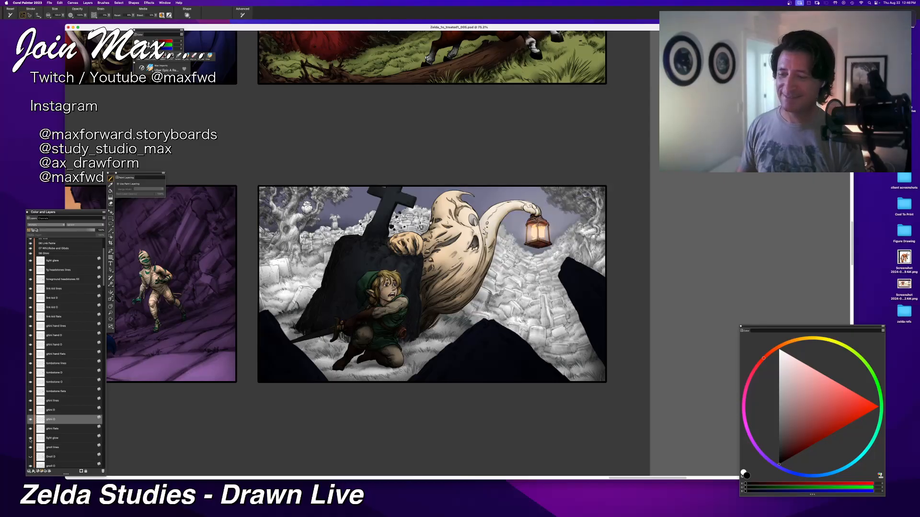
click(31, 438)
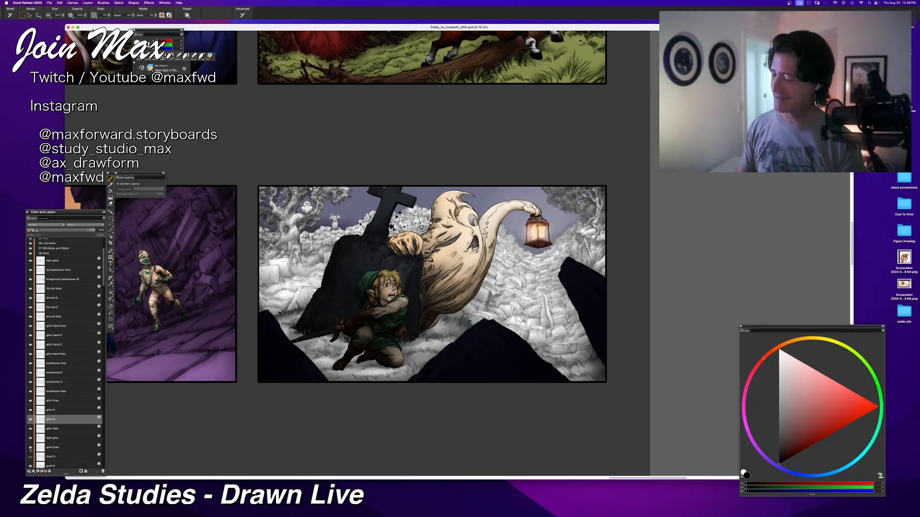
Step: Toggle the ground lines layer off and on, then select it and lower its opacity
click(30, 448)
click(31, 449)
click(37, 450)
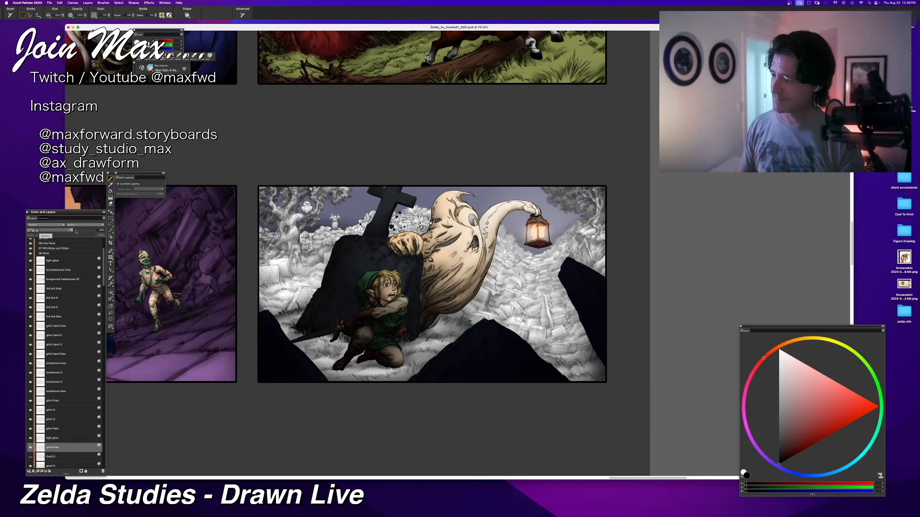
Step: Show the ground's upper shading layer in Overlay mode and set the shading layer beneath it to Multiply
click(30, 456)
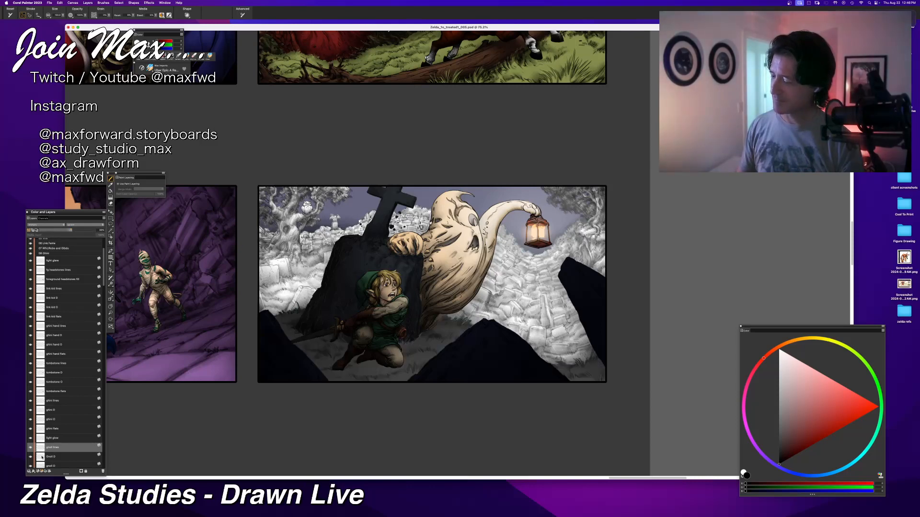
click(48, 457)
click(46, 225)
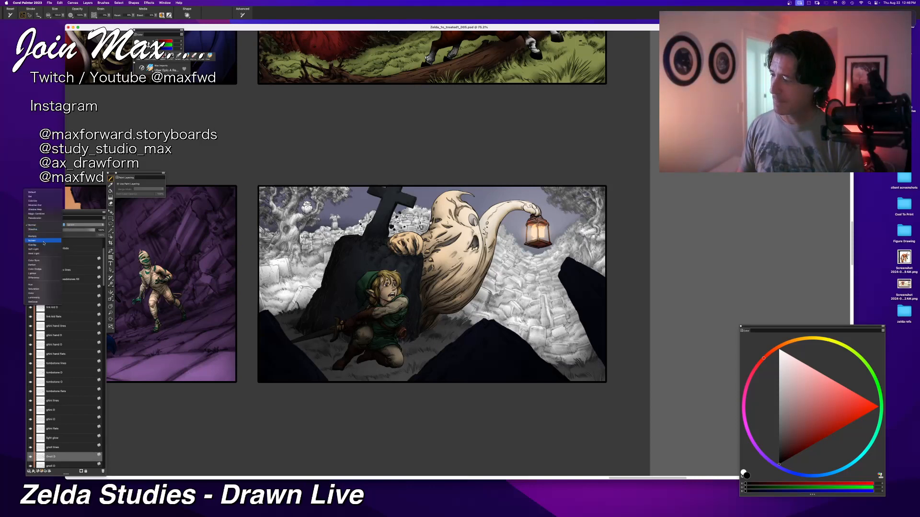
click(43, 241)
scroll(61, 424, down, 1)
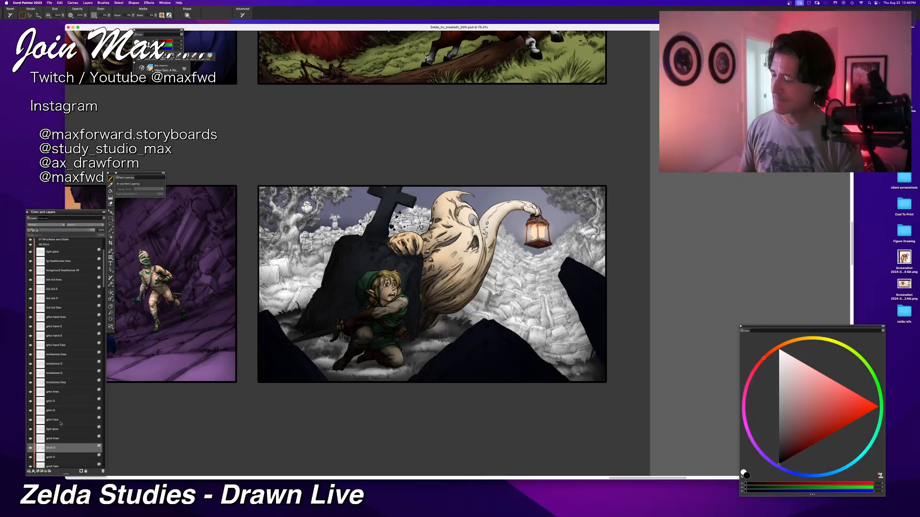
click(54, 459)
click(45, 225)
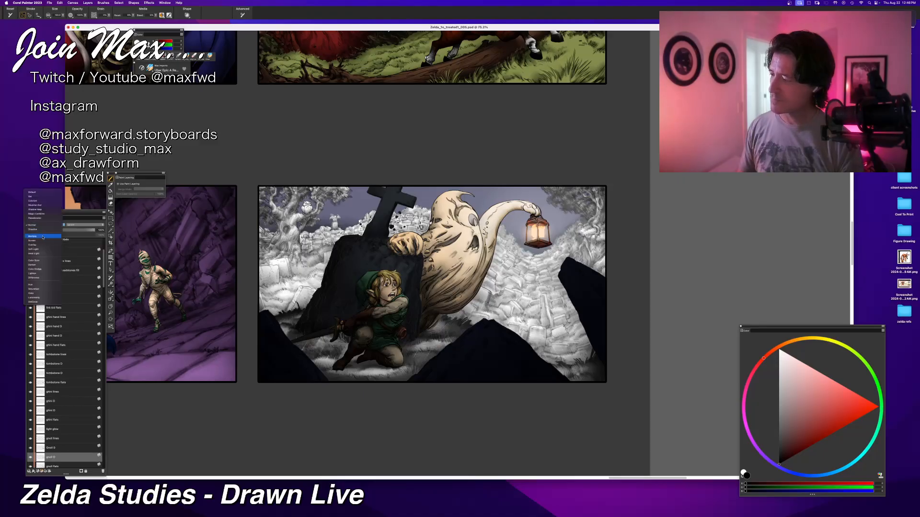
click(42, 236)
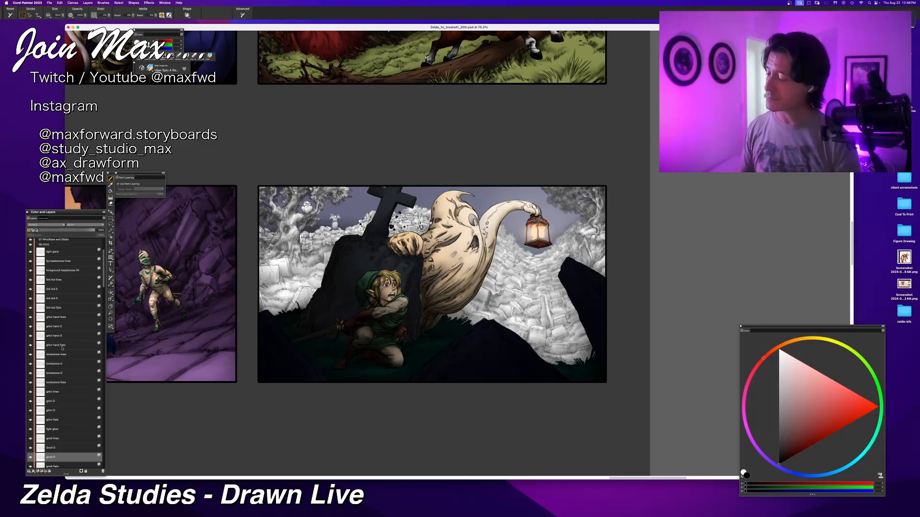
Step: Check the composite methods of the ghost and ground lines, shading and flats layers, toggling the ghost's lower shading layer to compare
click(58, 410)
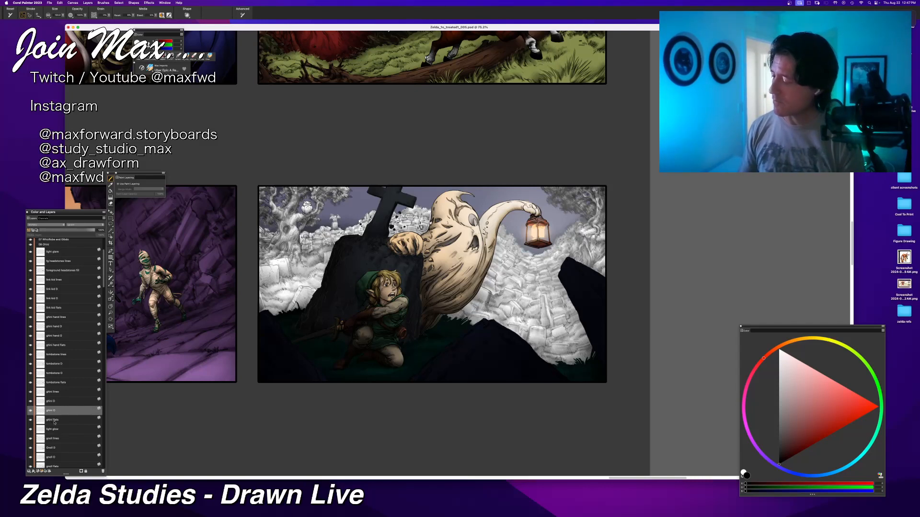
click(55, 422)
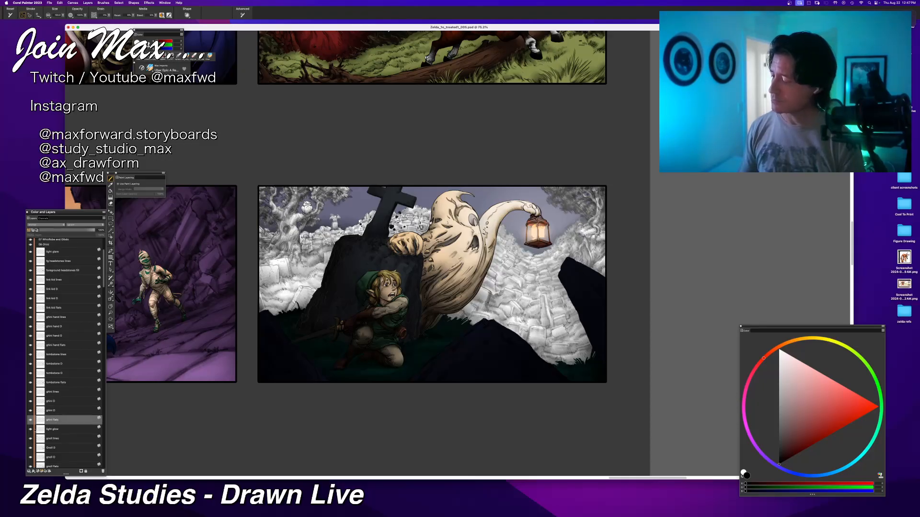
click(31, 411)
click(31, 411)
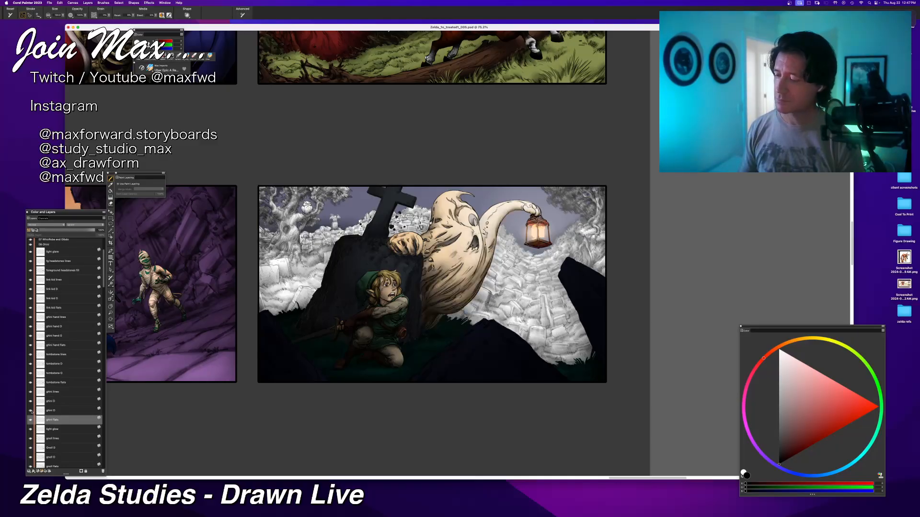
click(48, 439)
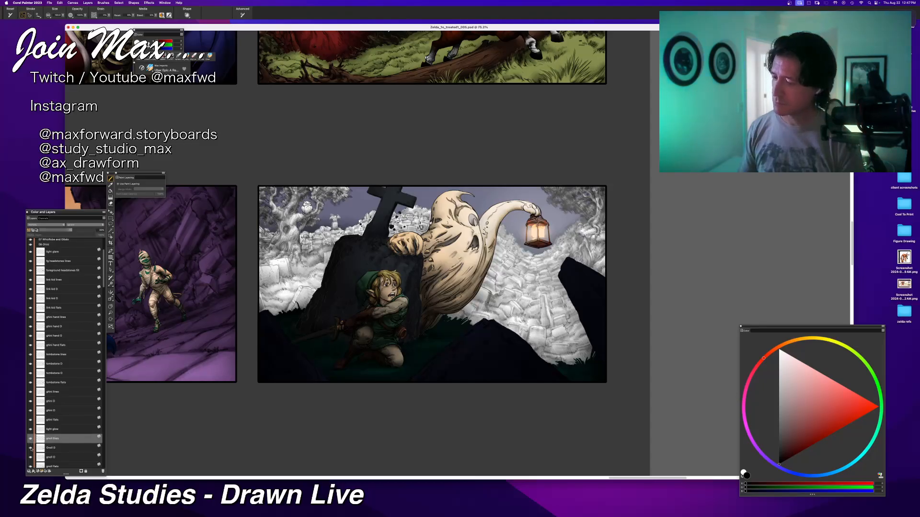
click(31, 449)
click(31, 448)
click(55, 449)
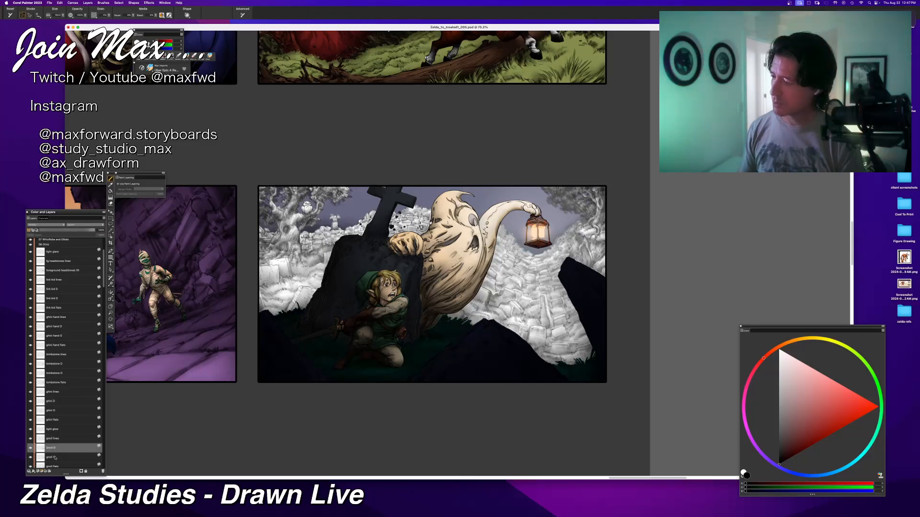
click(55, 458)
scroll(55, 456, down, 2)
click(55, 443)
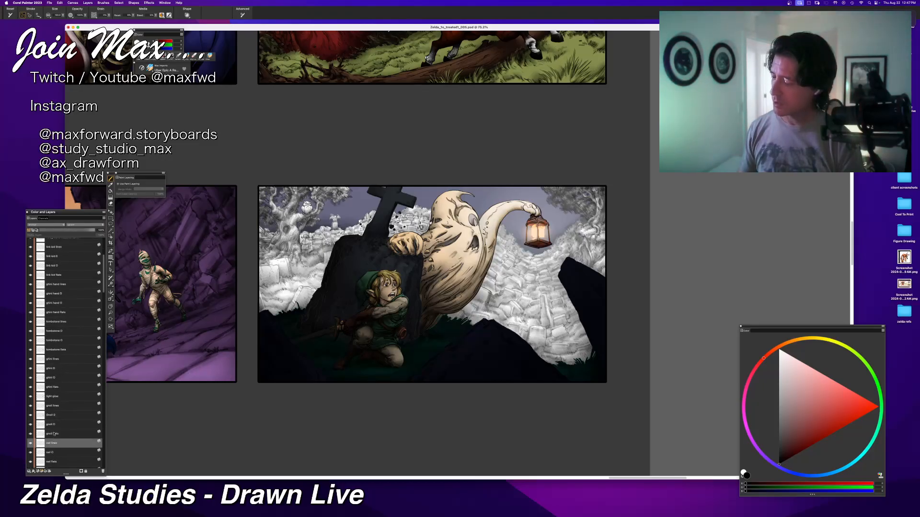
click(54, 433)
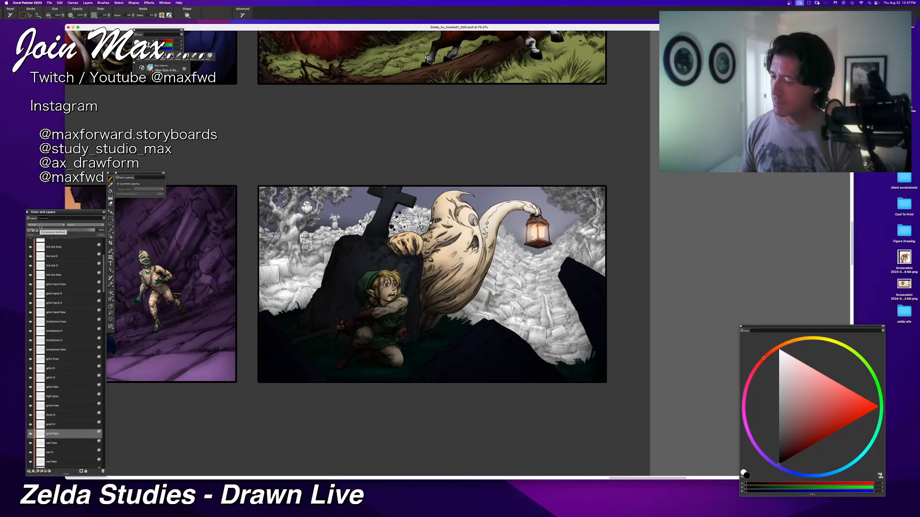
Step: Select the tombstone lines layer and choose a composite method for it
click(38, 324)
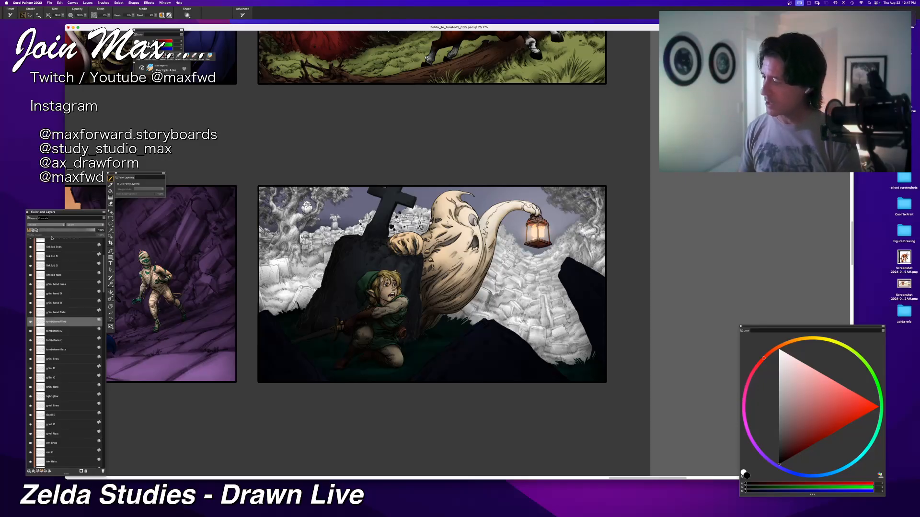
click(45, 225)
click(47, 236)
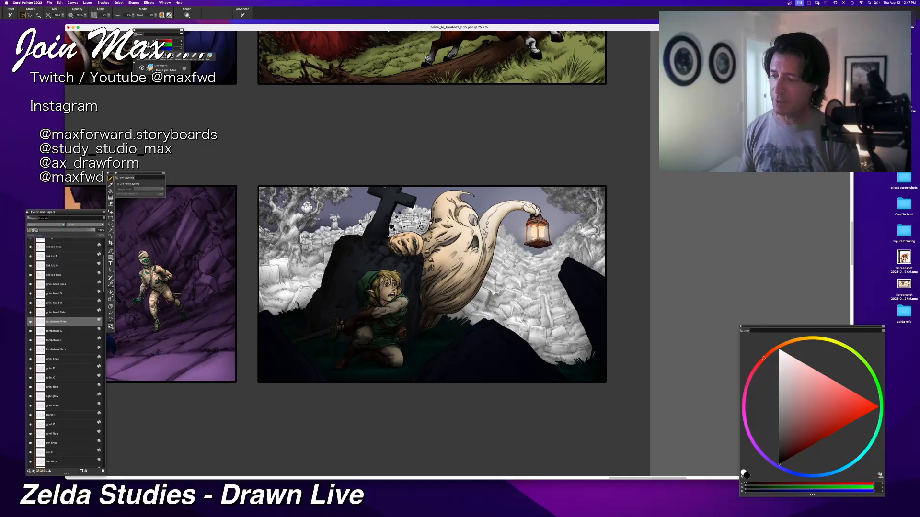
Step: Examine the graveyard panel enlarged and centred with all palettes hidden
key(super+equal)
key(super+equal)
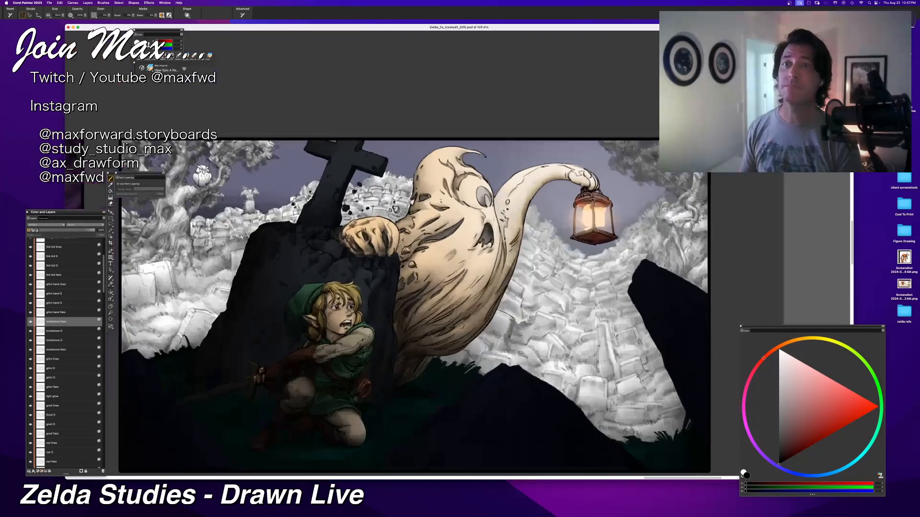
drag(332, 338, 377, 301)
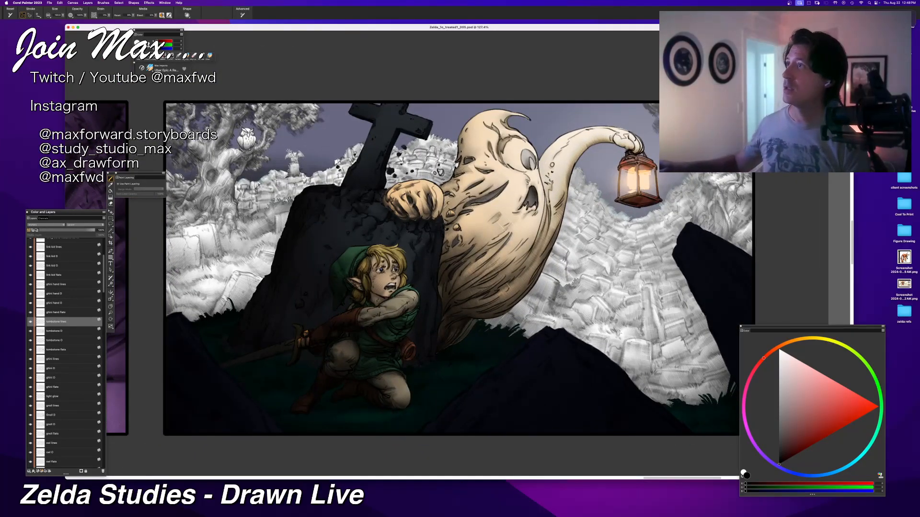
key(Tab)
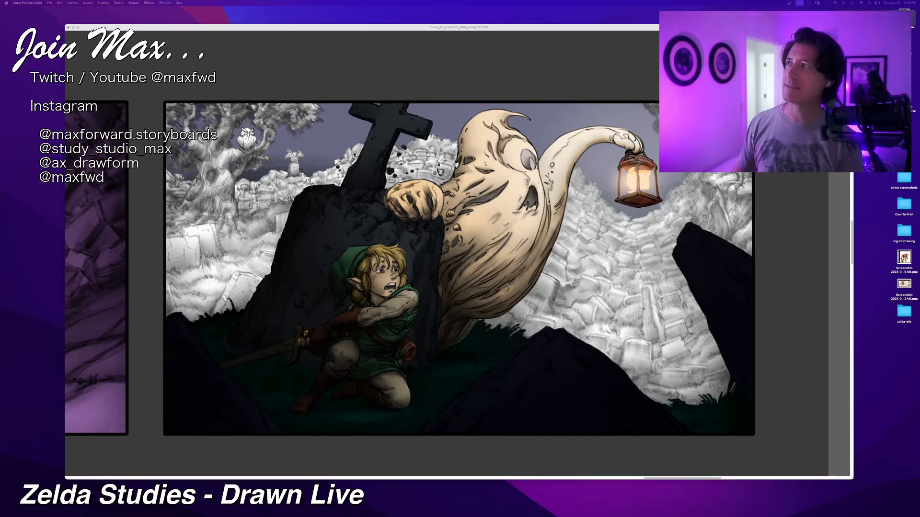
Step: Bring the browser window with the X page over the canvas, enlarge it to view the page, and move it away
mouse_move(96, 0)
mouse_down()
mouse_move(337, 53)
mouse_move(414, 82)
mouse_up()
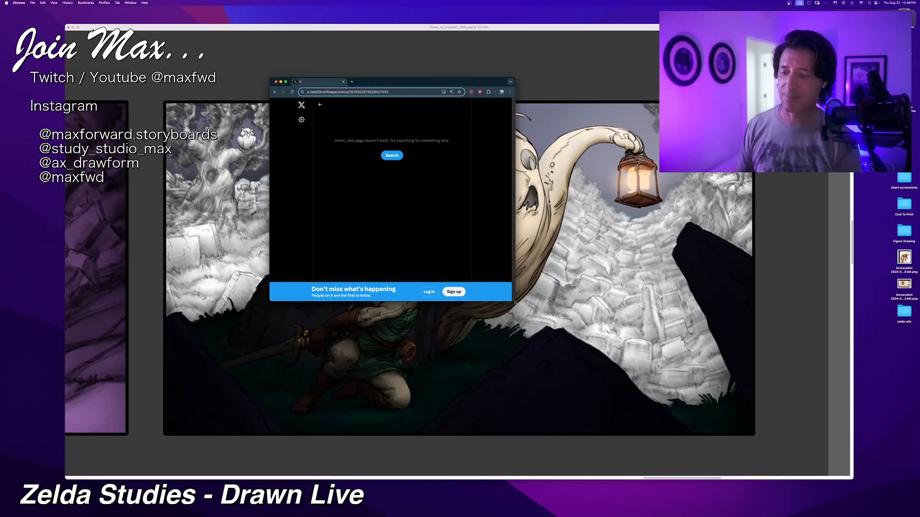
drag(514, 302, 661, 448)
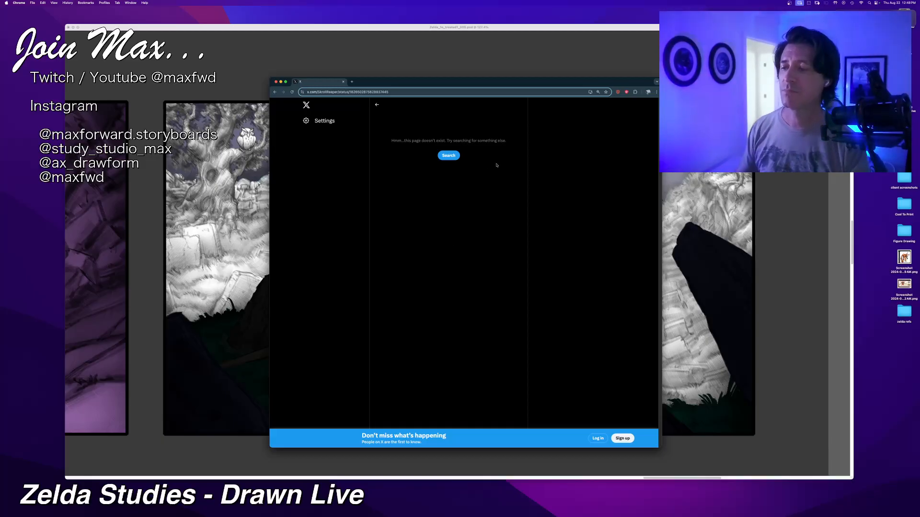
drag(599, 82, 47, 0)
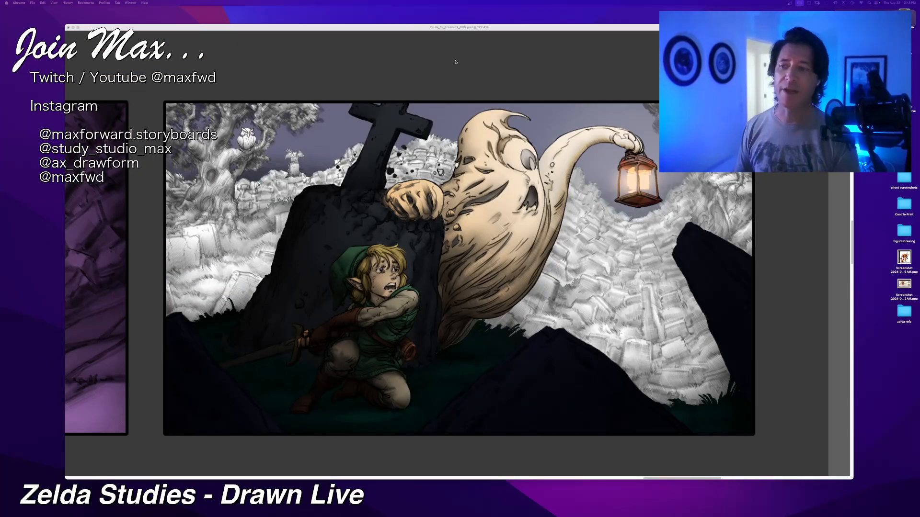
Step: Return to Corel Painter and check the layer settings of the two tombstone shading layers, the ghost's upper shading and the light glow
click(463, 28)
key(super+minus)
key(super+minus)
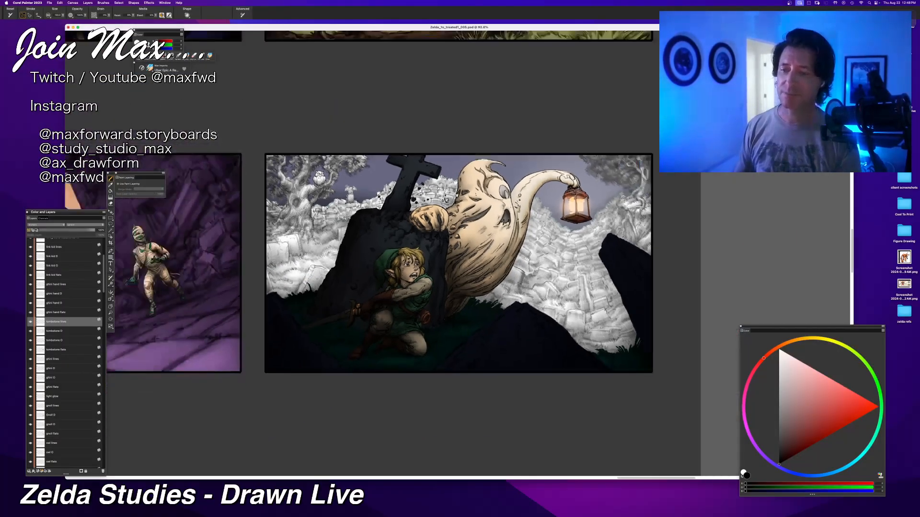
click(50, 332)
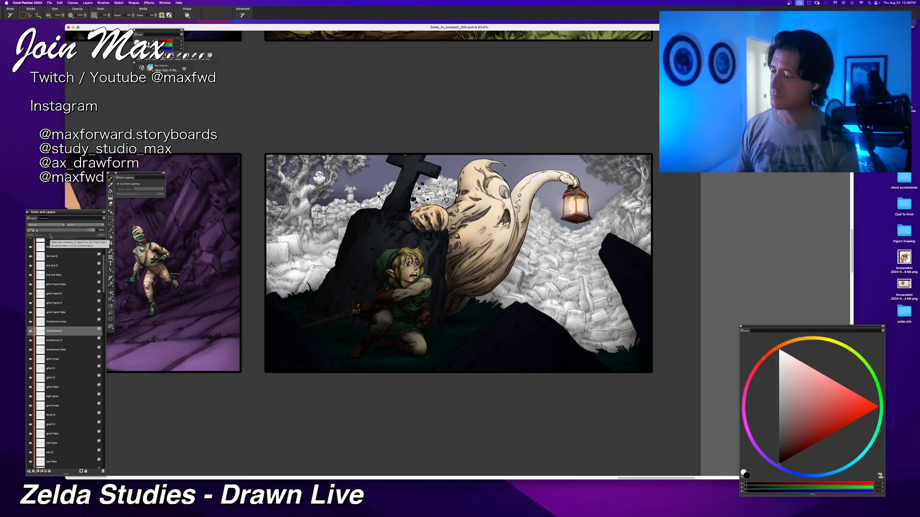
click(62, 341)
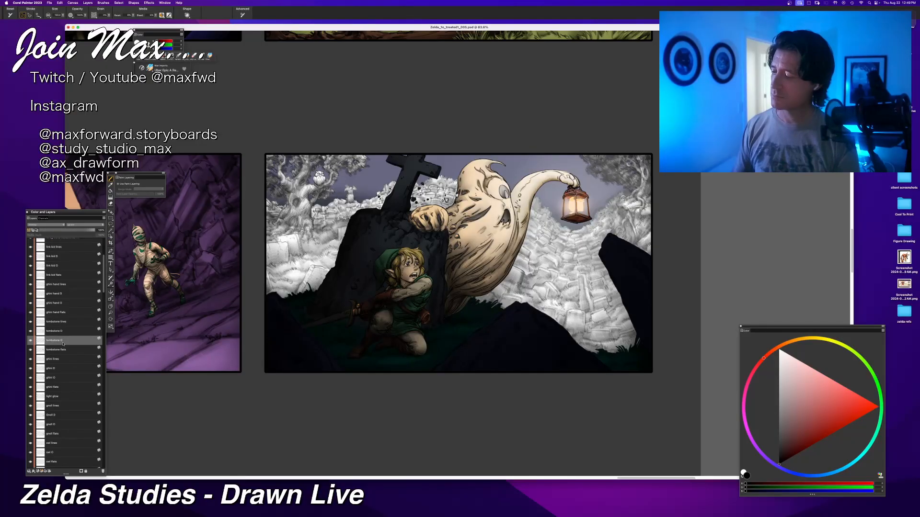
click(66, 372)
click(64, 399)
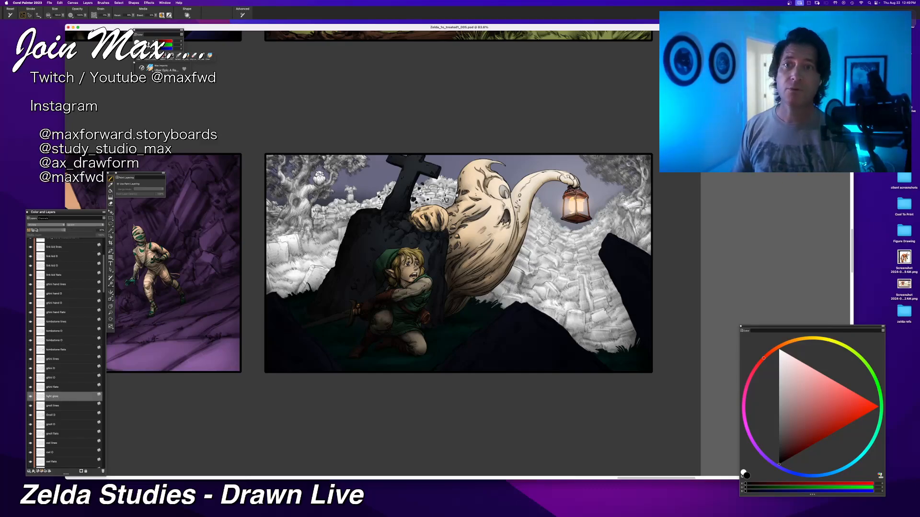
Step: Switch to the browser window with the artist's X profile, enlarge it, and show the timelapse video in full screen
key(Tab)
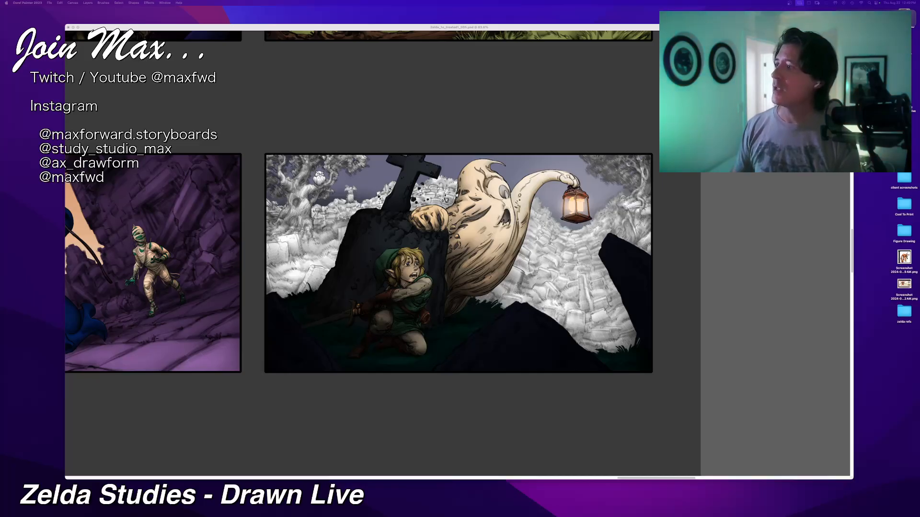
drag(154, 1, 357, 97)
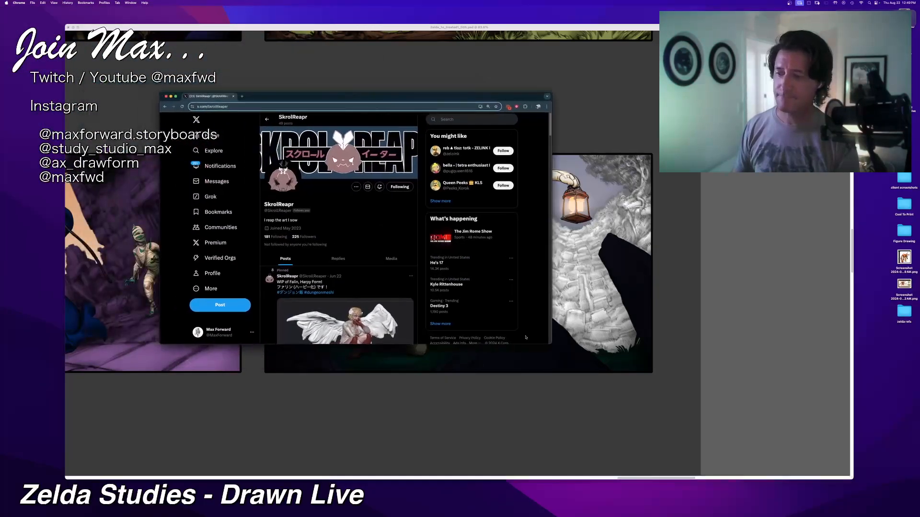
drag(547, 345, 632, 488)
scroll(379, 366, down, 3)
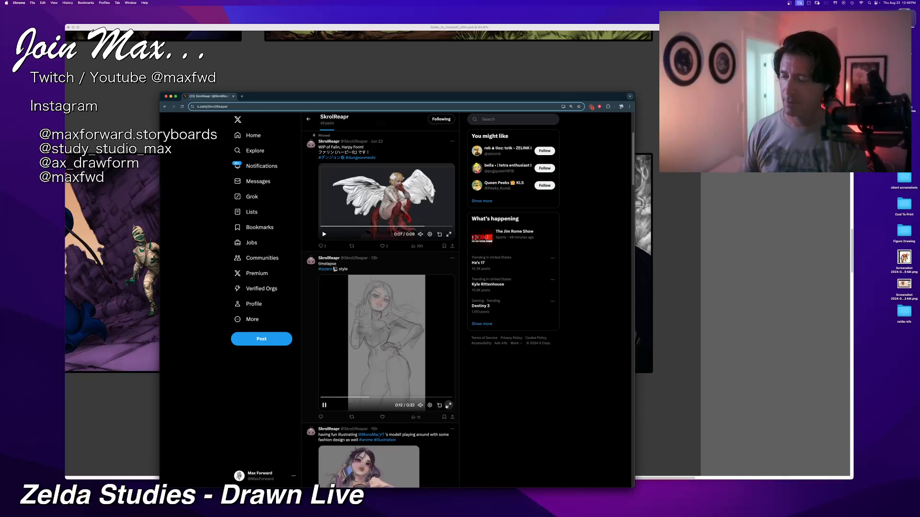
click(449, 405)
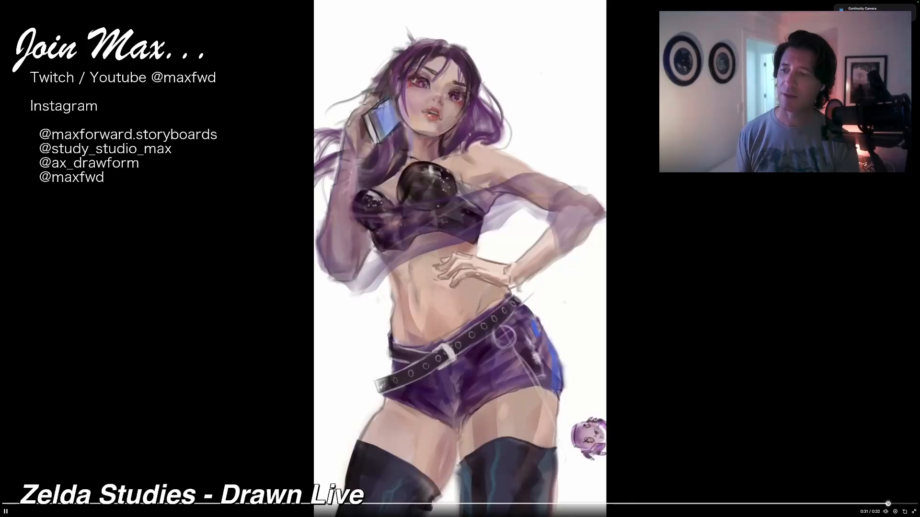
Step: Scrub back and forth through the timelapse to examine how the figure goes from sketch to finished colour rendering
click(825, 504)
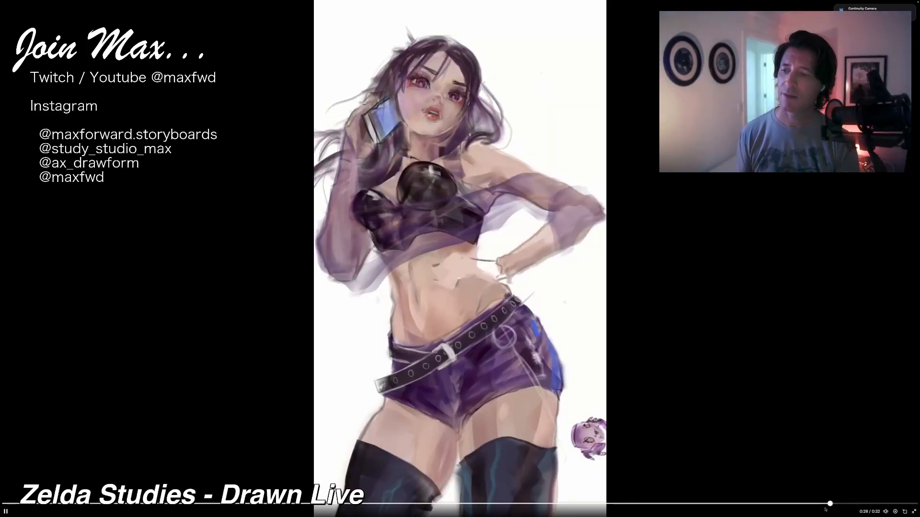
click(798, 504)
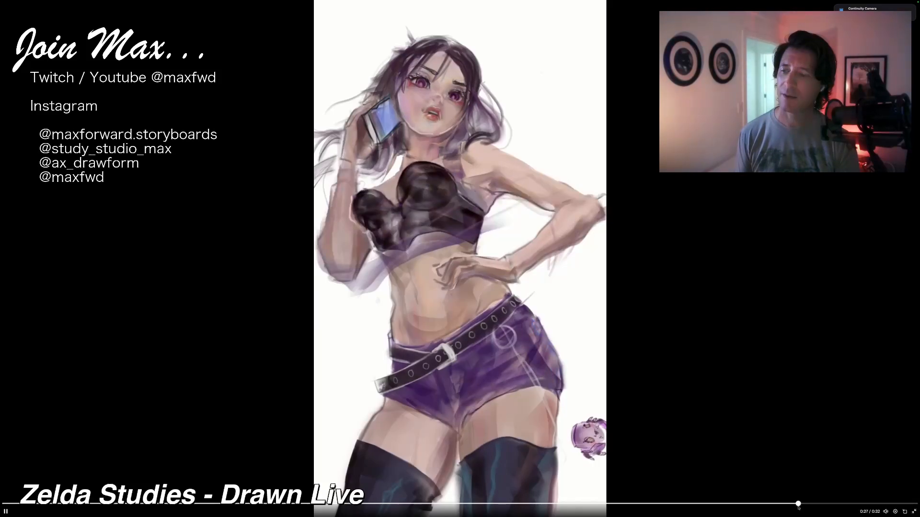
click(797, 507)
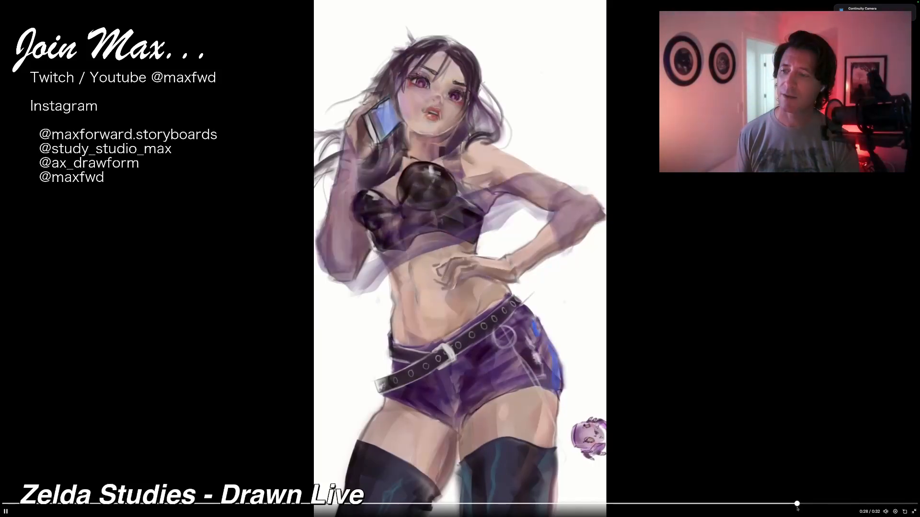
mouse_move(798, 508)
mouse_down()
mouse_move(677, 509)
mouse_move(800, 514)
mouse_move(781, 513)
mouse_move(862, 493)
mouse_move(850, 508)
mouse_move(878, 507)
mouse_up()
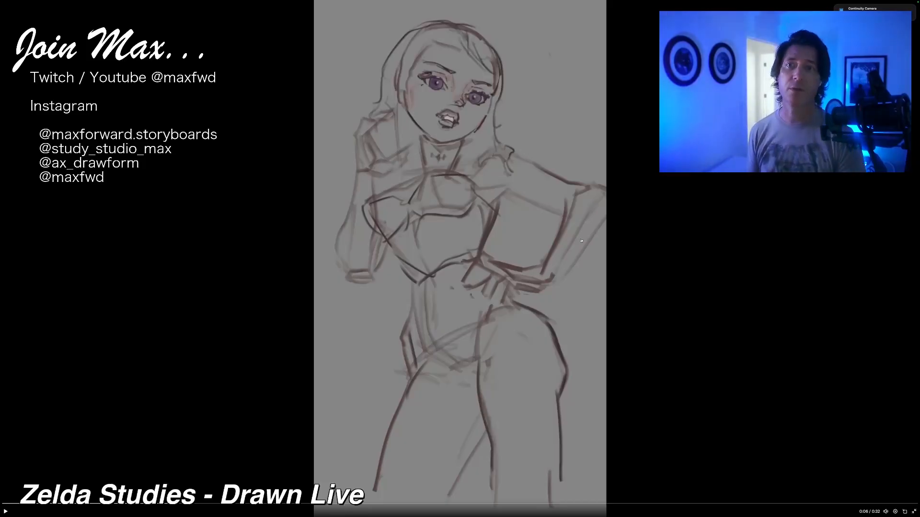
mouse_move(636, 508)
mouse_down()
mouse_move(818, 493)
mouse_move(827, 492)
mouse_move(755, 489)
mouse_move(880, 475)
mouse_move(51, 502)
mouse_move(739, 503)
mouse_up()
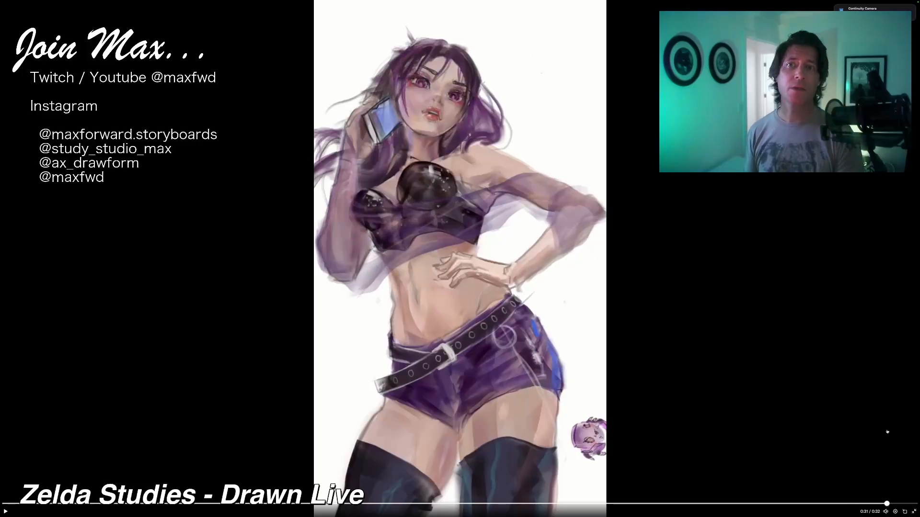
drag(887, 432, 875, 433)
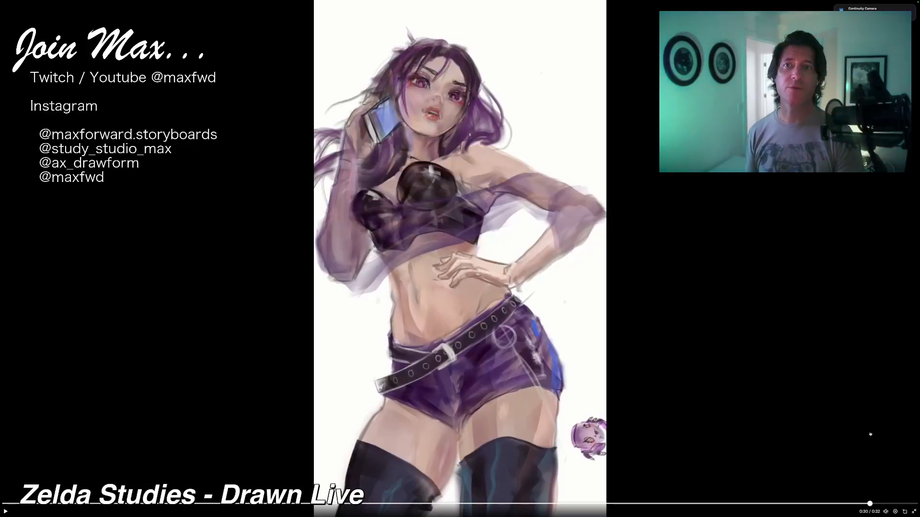
mouse_move(870, 434)
mouse_down()
mouse_move(884, 433)
mouse_move(865, 451)
mouse_move(884, 450)
mouse_move(807, 472)
mouse_move(918, 443)
mouse_move(795, 470)
mouse_move(776, 484)
mouse_move(820, 516)
mouse_move(821, 506)
mouse_move(881, 503)
mouse_move(685, 493)
mouse_move(864, 478)
mouse_move(838, 476)
mouse_move(863, 470)
mouse_up()
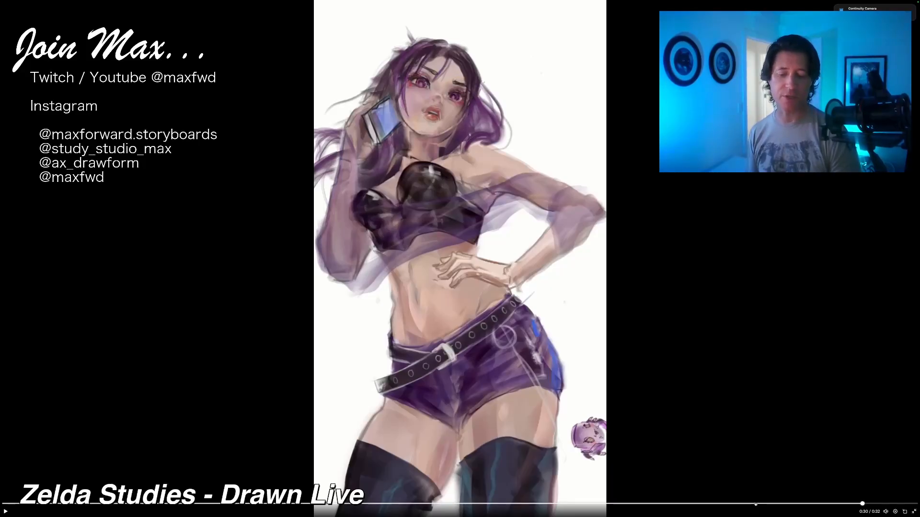
mouse_move(757, 506)
mouse_down()
mouse_move(616, 504)
mouse_move(287, 451)
mouse_move(407, 470)
mouse_move(880, 491)
mouse_move(402, 481)
mouse_move(581, 490)
mouse_move(446, 496)
mouse_move(710, 461)
mouse_move(887, 458)
mouse_up()
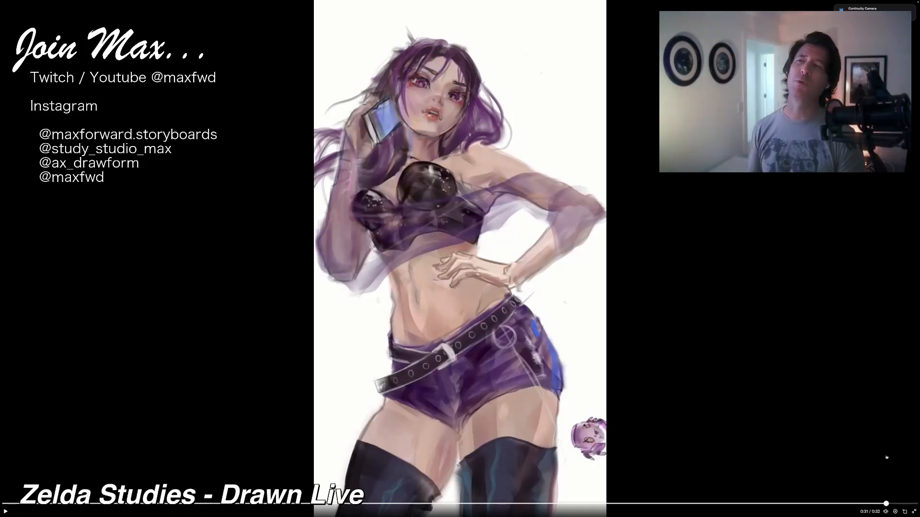
Step: Exit the full-screen video, reposition the browser window over the canvas, and pause the timelapse in the profile feed
key(Escape)
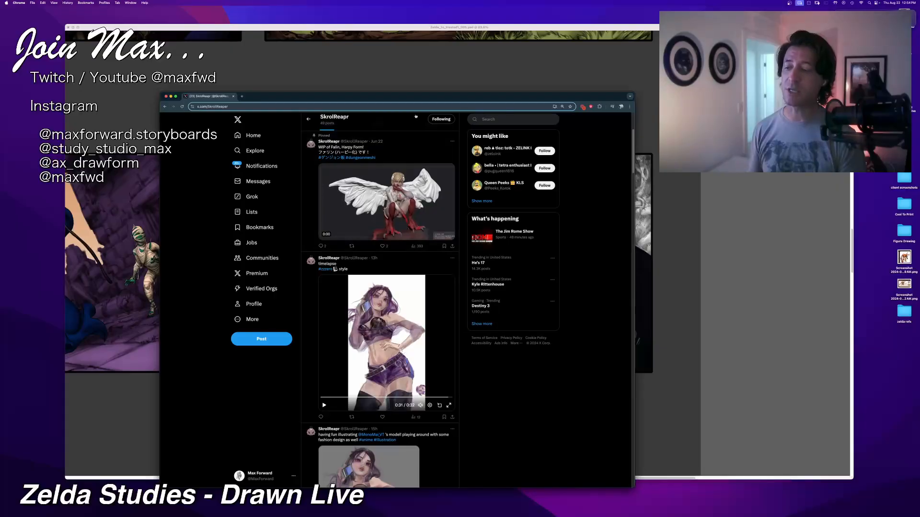
drag(618, 96, 571, 48)
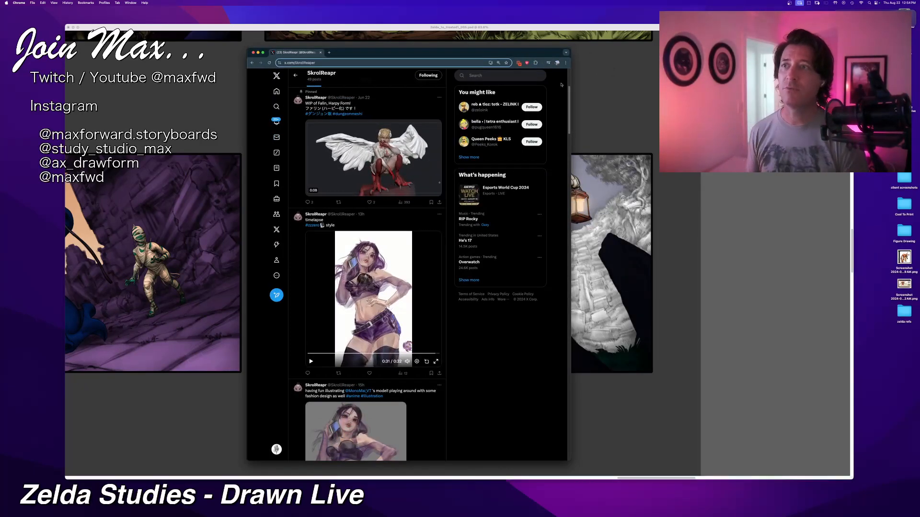
drag(508, 54, 539, 44)
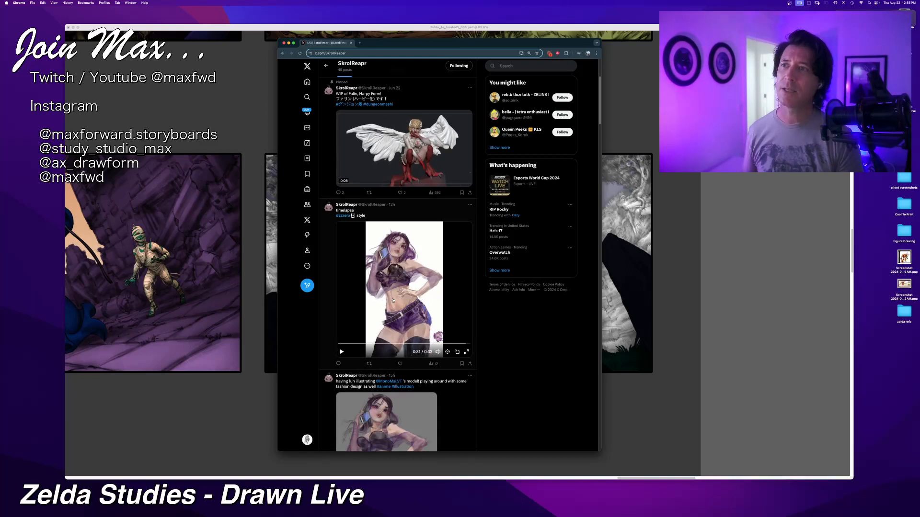
click(342, 353)
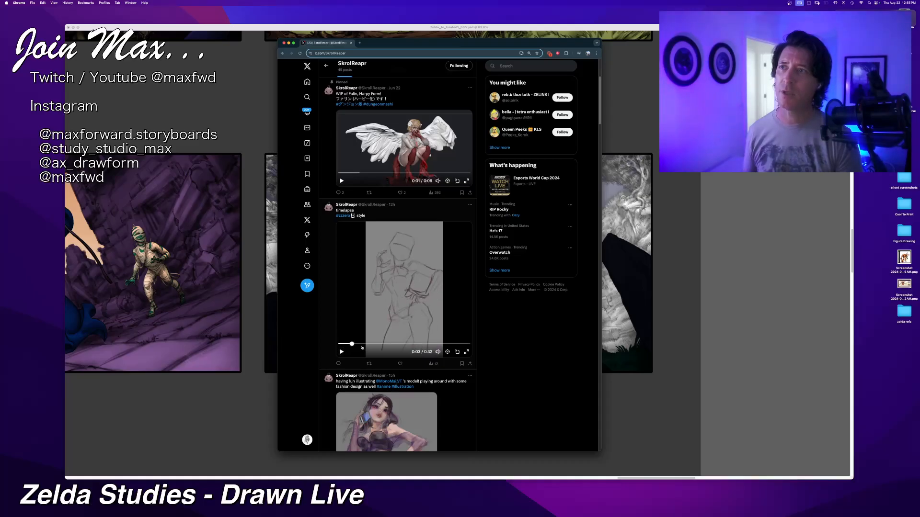
Step: Scrub the timelapse in the profile feed to its finished colour image and back to the grey stage to compare them
click(390, 345)
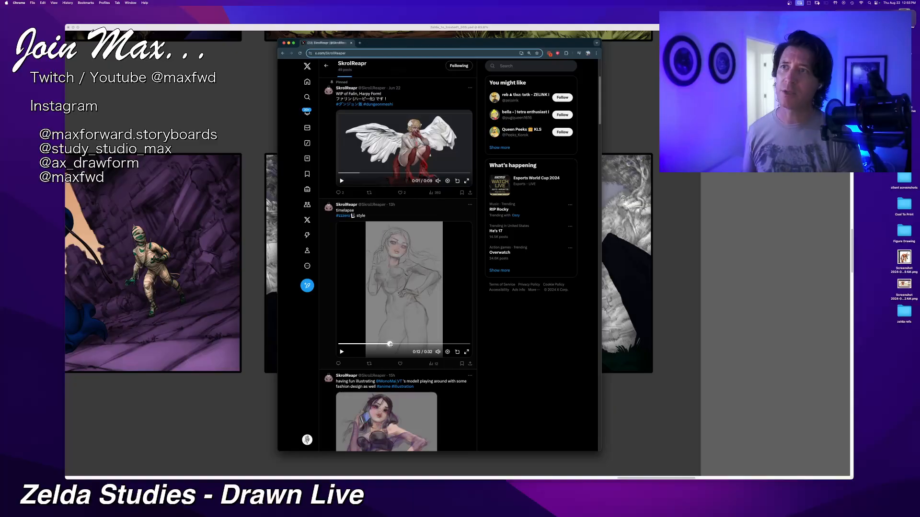
drag(390, 344, 468, 337)
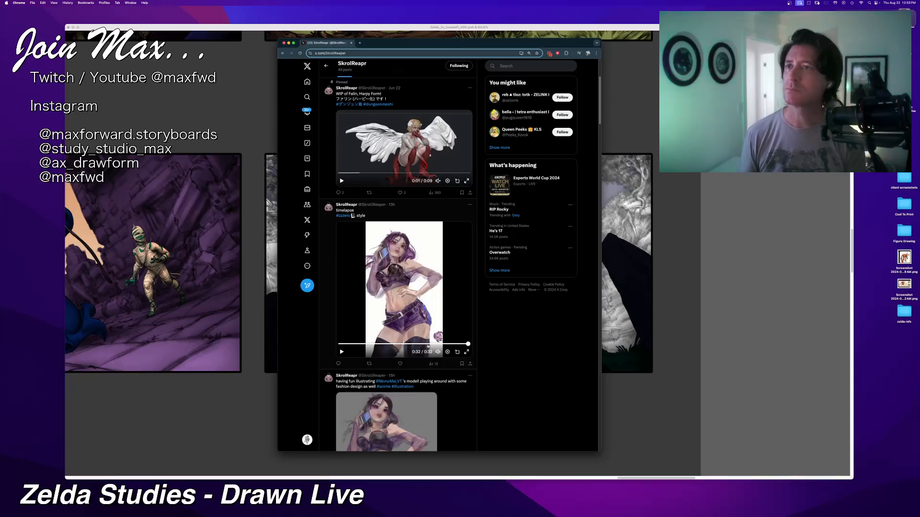
mouse_move(438, 351)
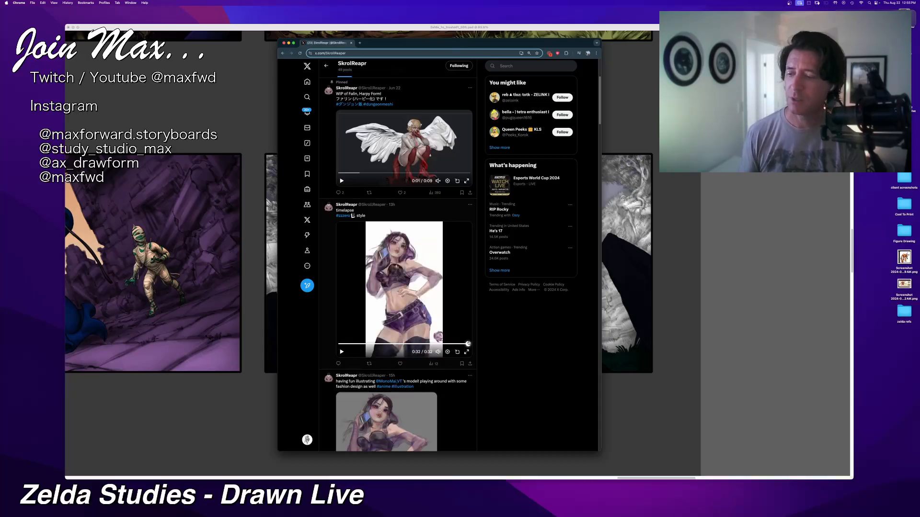
drag(469, 344, 414, 342)
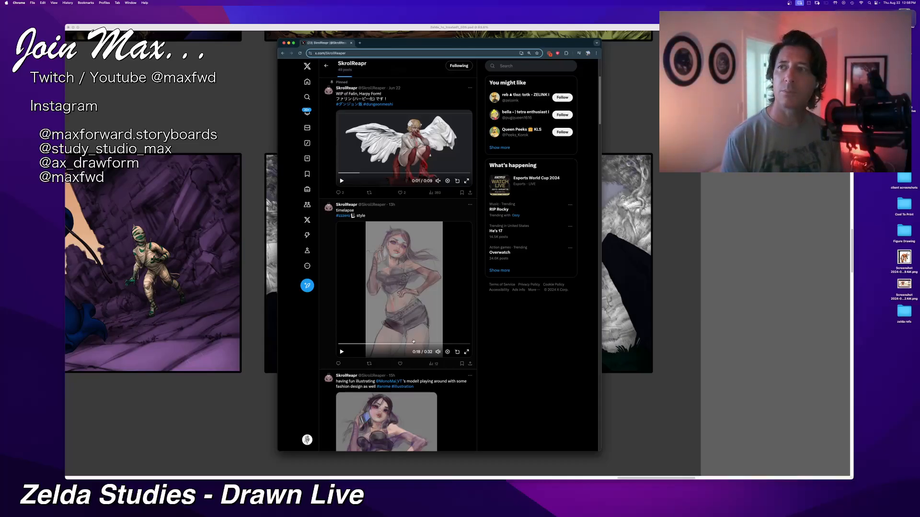
Step: Look through the posts below the timelapse and view the reposted sketch of a woman with a rifle enlarged, closing it again
scroll(413, 342, down, 5)
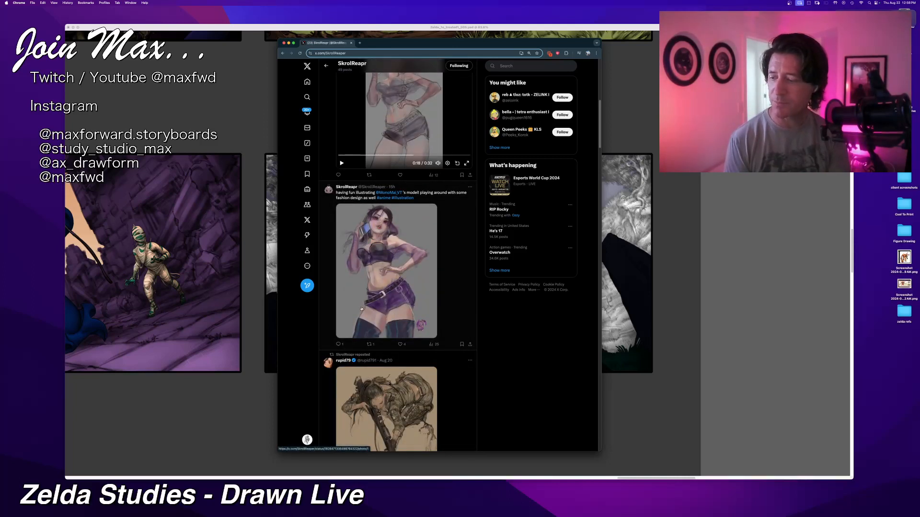
scroll(361, 309, up, 1)
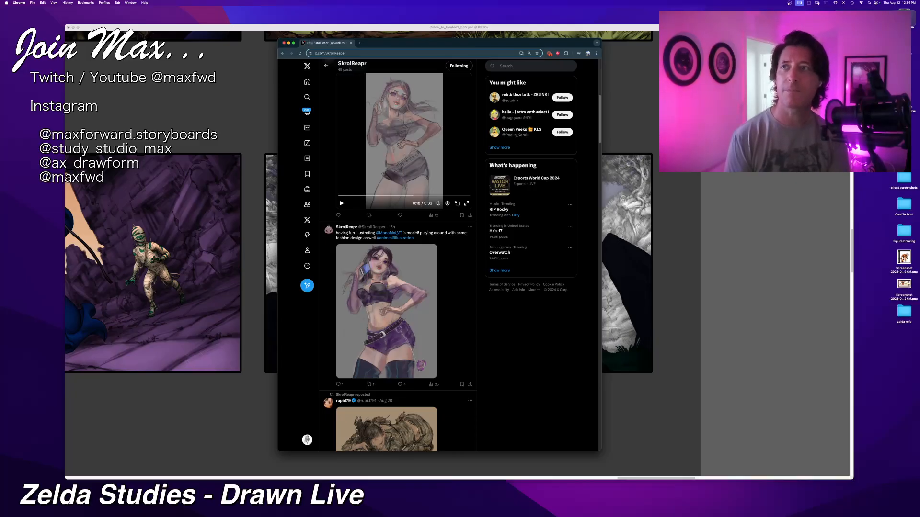
scroll(430, 259, down, 5)
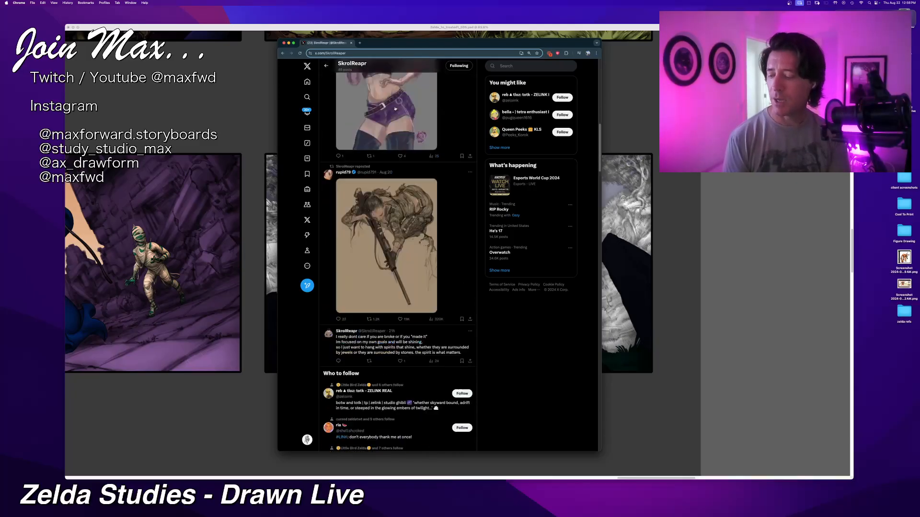
click(391, 225)
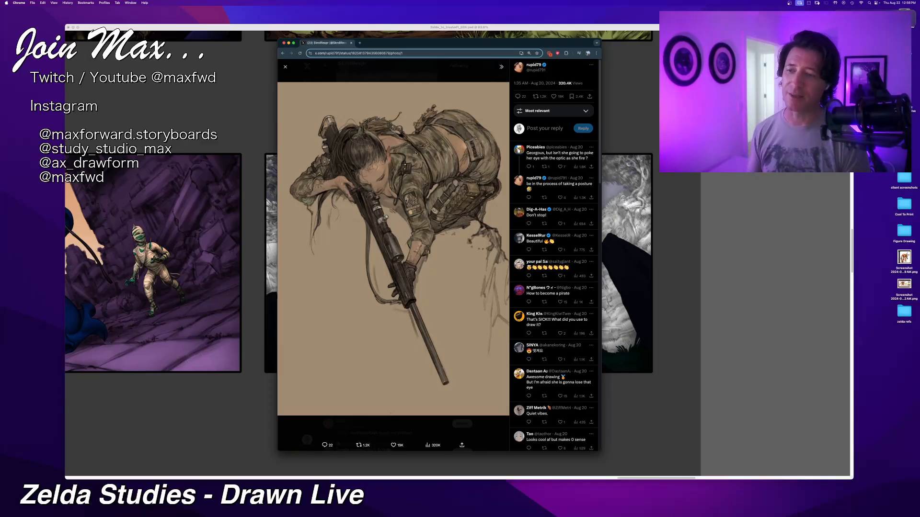
click(286, 67)
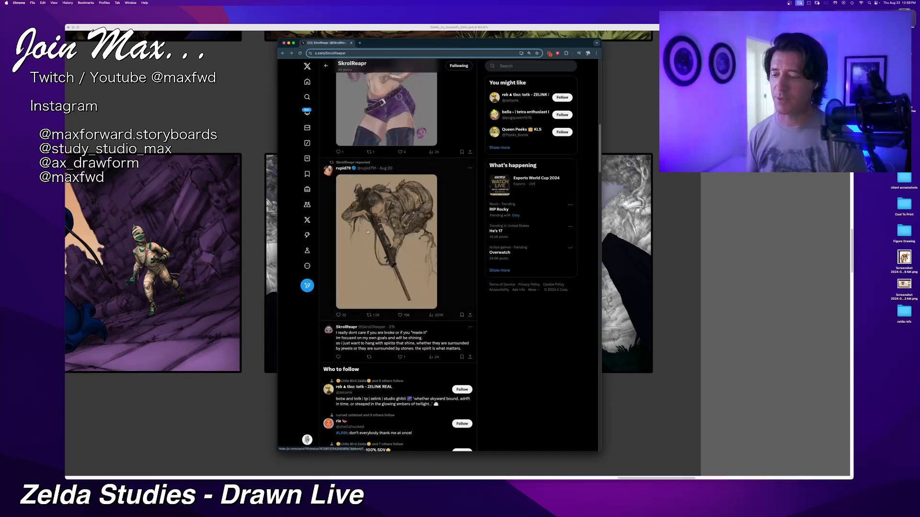
scroll(368, 232, down, 5)
scroll(367, 232, up, 2)
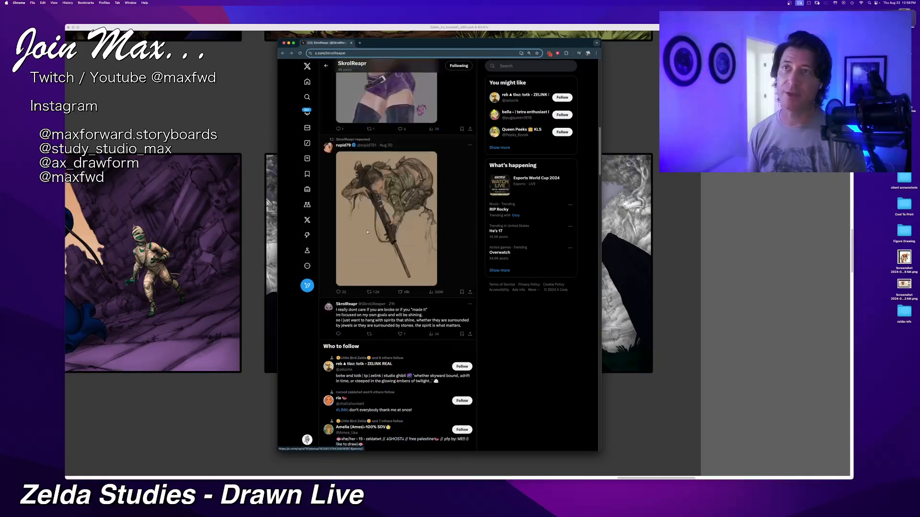
Step: Browse the profile's older posts and reposts, examining the illustrations, 3D-printed figure and character sketches
scroll(367, 232, down, 10)
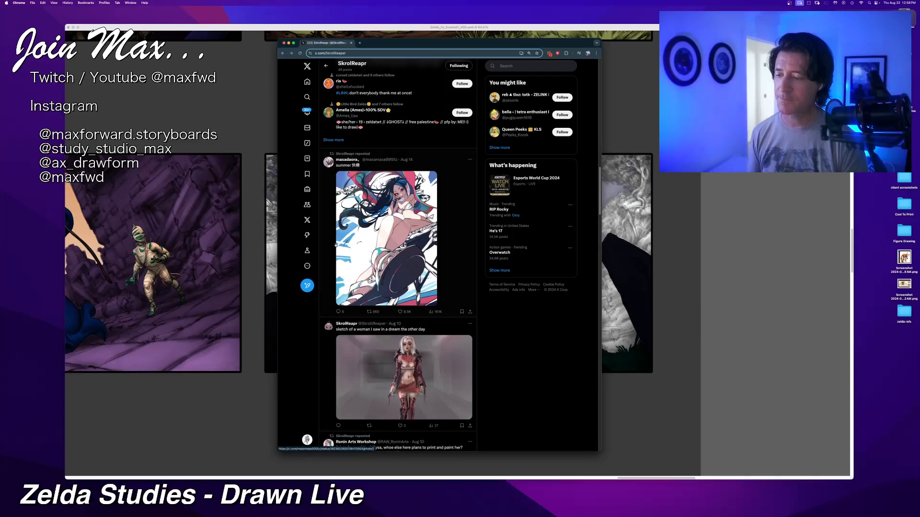
scroll(378, 349, down, 4)
scroll(378, 349, up, 12)
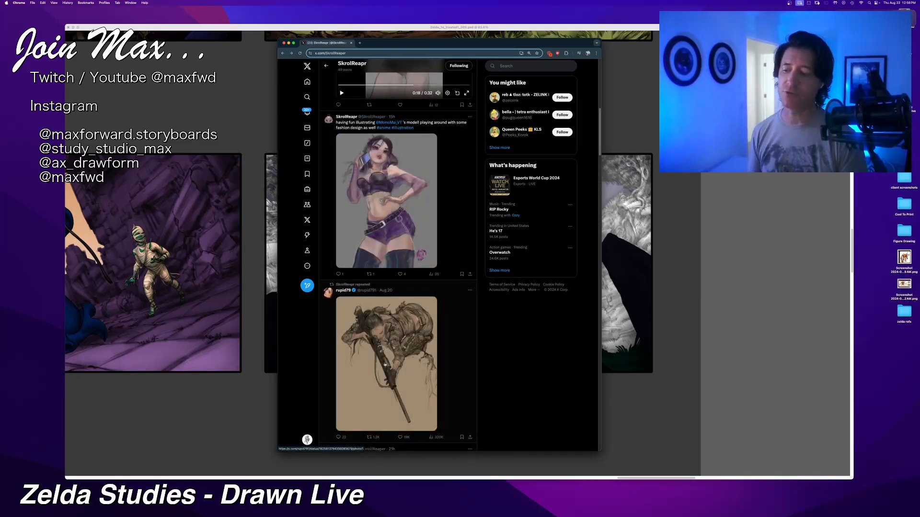
scroll(411, 366, down, 8)
scroll(409, 177, down, 3)
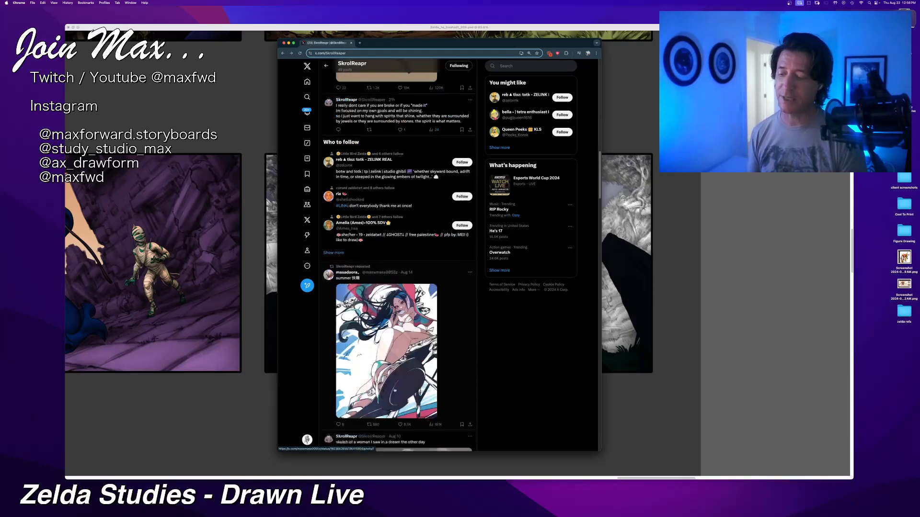
scroll(408, 376, down, 6)
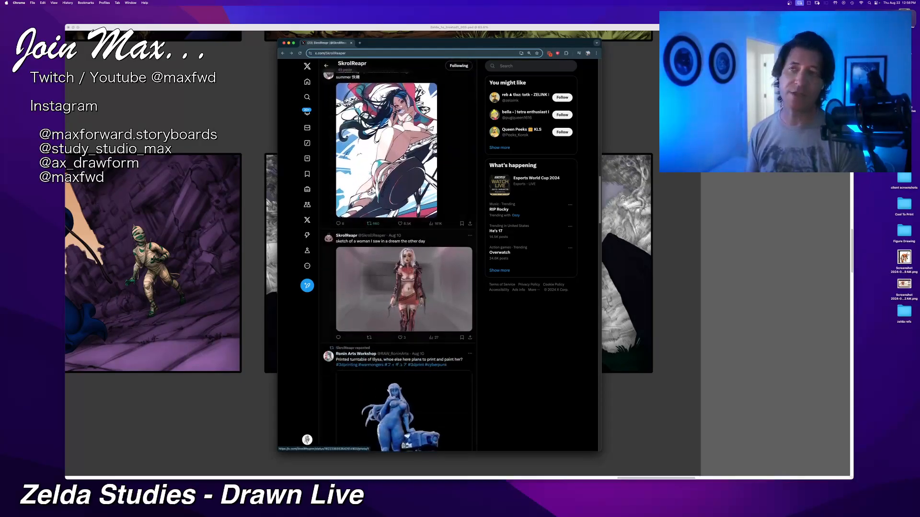
scroll(367, 243, down, 5)
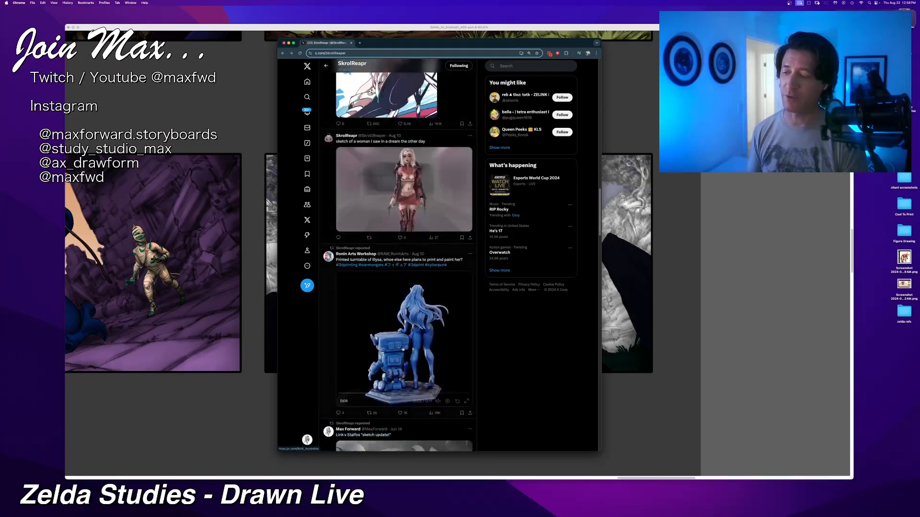
scroll(367, 243, down, 2)
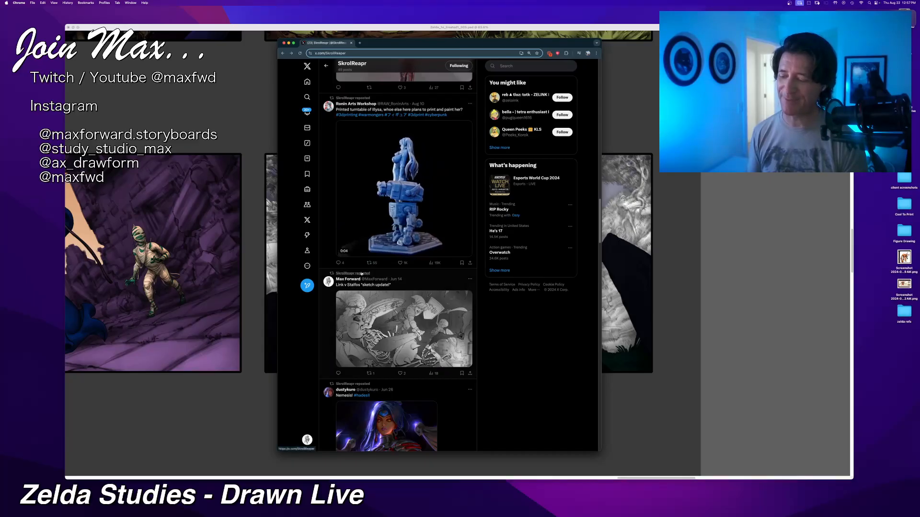
mouse_move(361, 273)
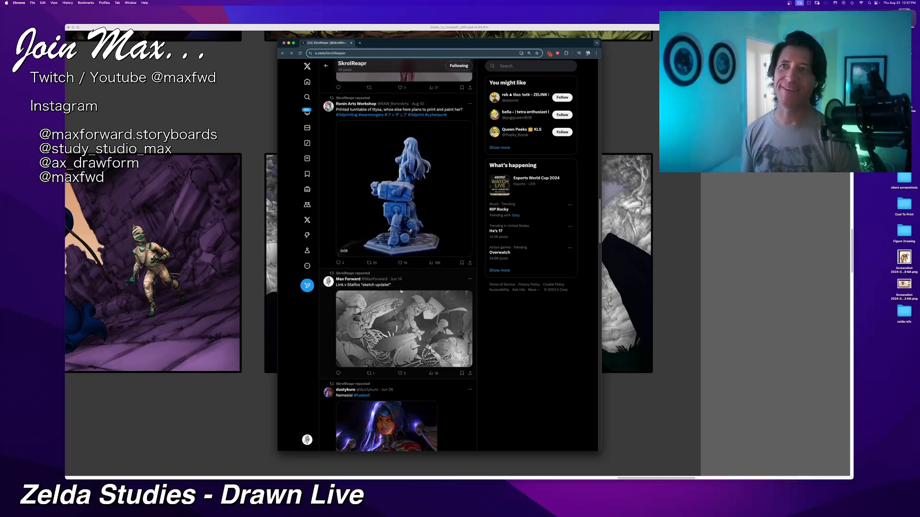
scroll(401, 291, down, 2)
scroll(368, 213, down, 5)
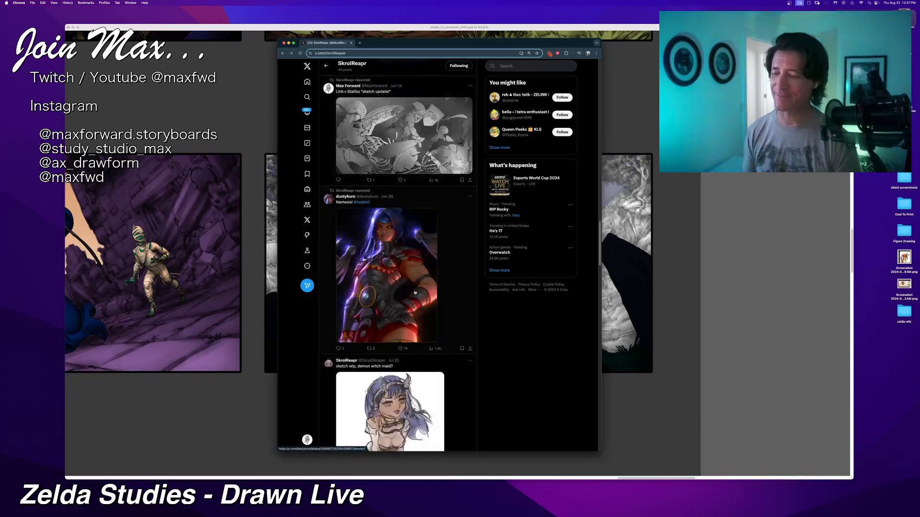
scroll(368, 212, down, 3)
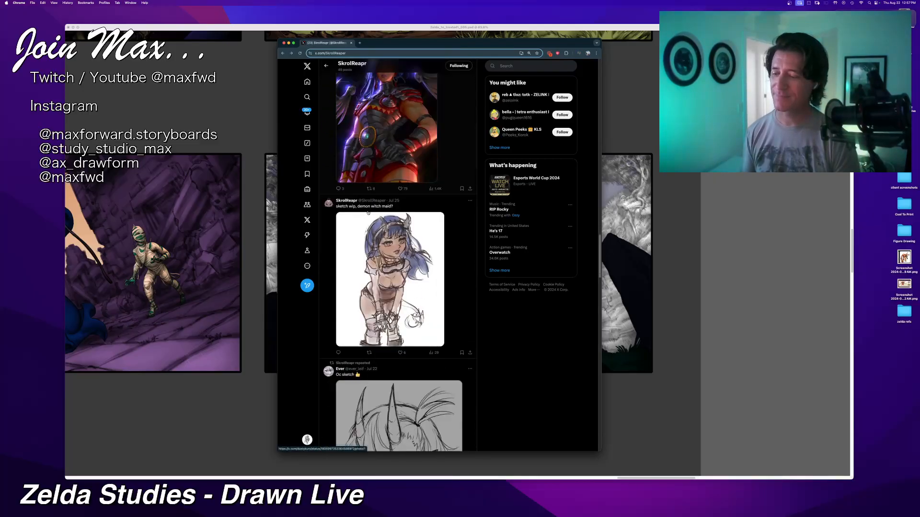
scroll(391, 203, down, 1)
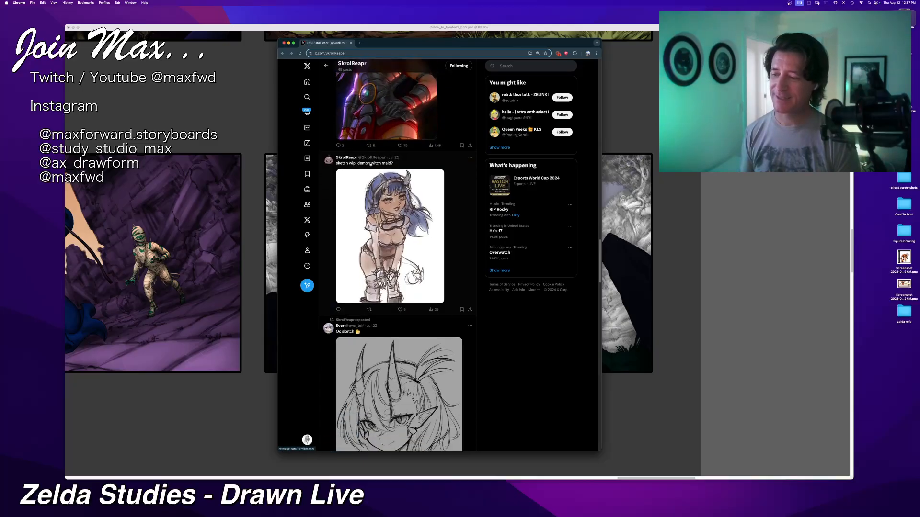
scroll(391, 204, down, 3)
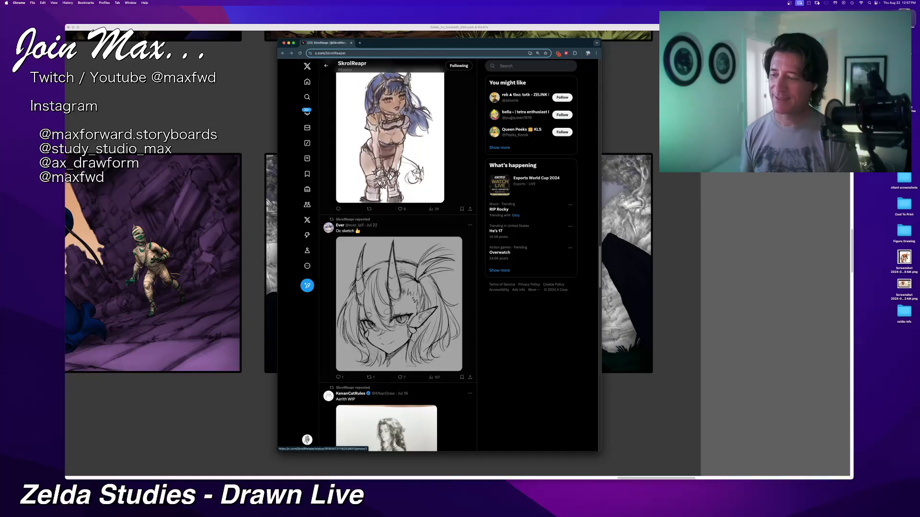
scroll(376, 242, up, 3)
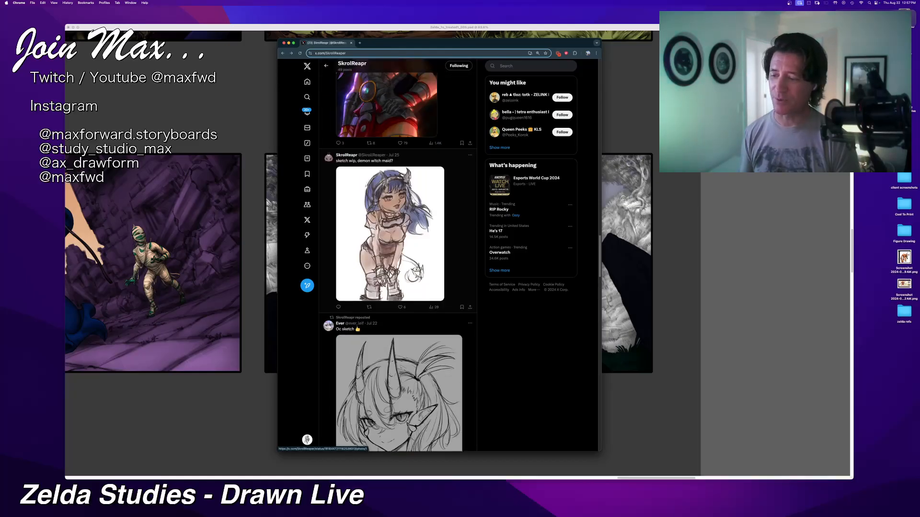
scroll(373, 236, down, 8)
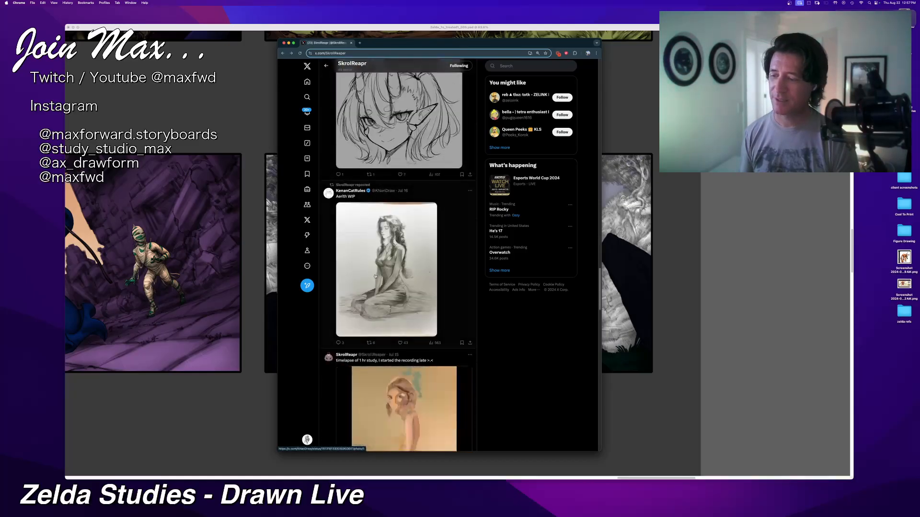
Step: View the one-hour study timelapse in full screen and return to the profile feed
scroll(365, 221, down, 4)
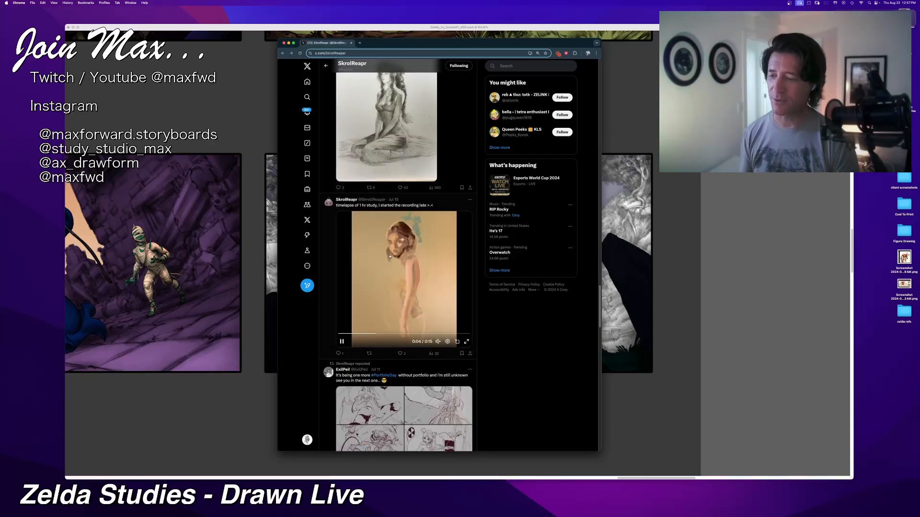
click(466, 342)
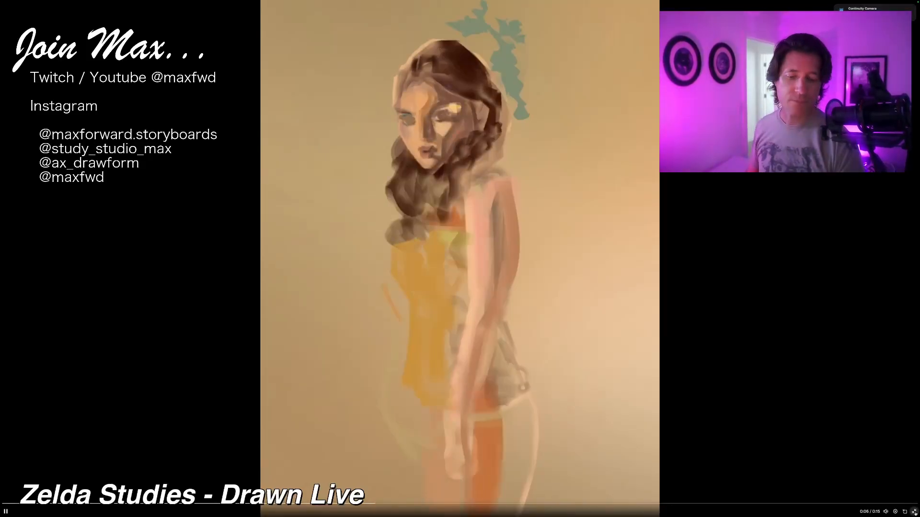
click(913, 511)
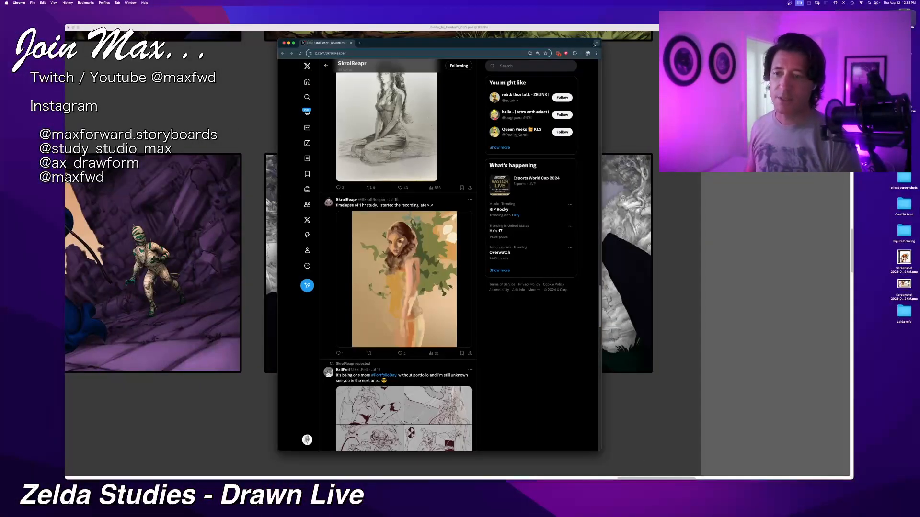
Step: Switch back to Corel Painter, select the foreground headstones layer, and toggle the foreground headstone lines to check them in the graveyard panel
drag(599, 40, 288, 1)
key(super+Tab)
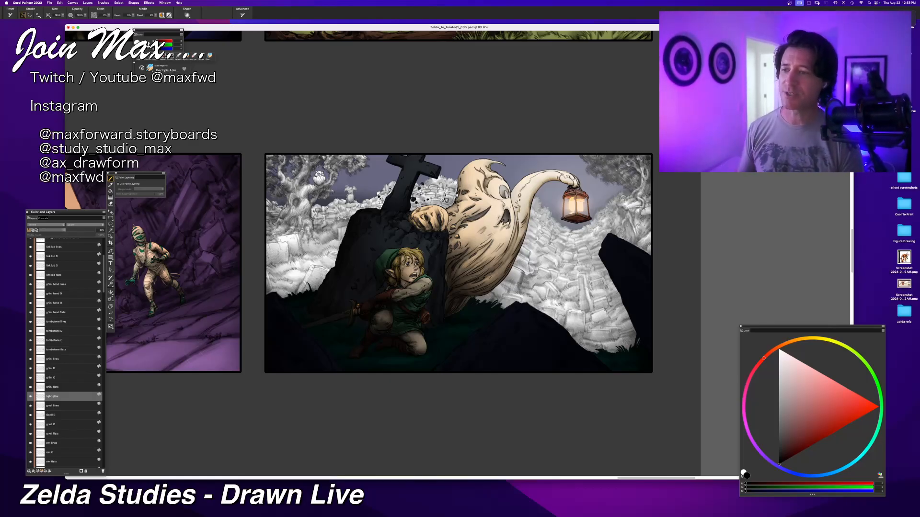
scroll(372, 254, down, 5)
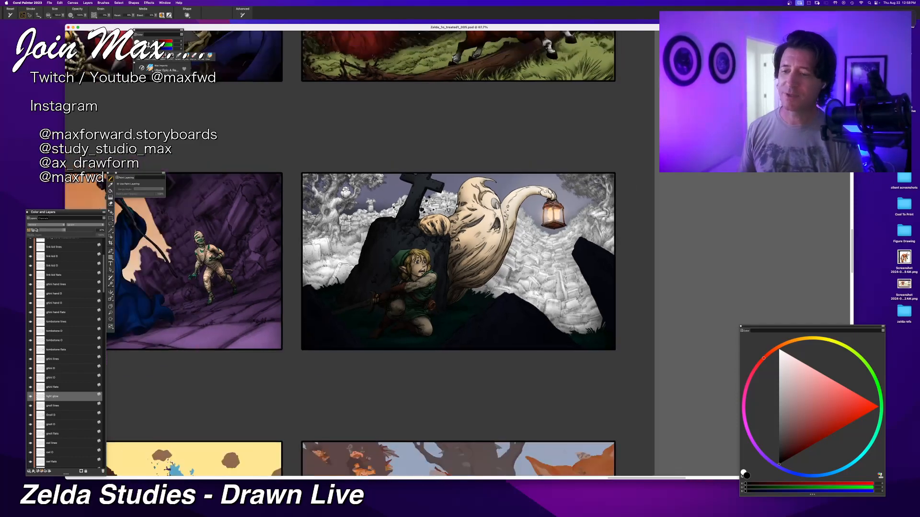
scroll(456, 254, up, 1)
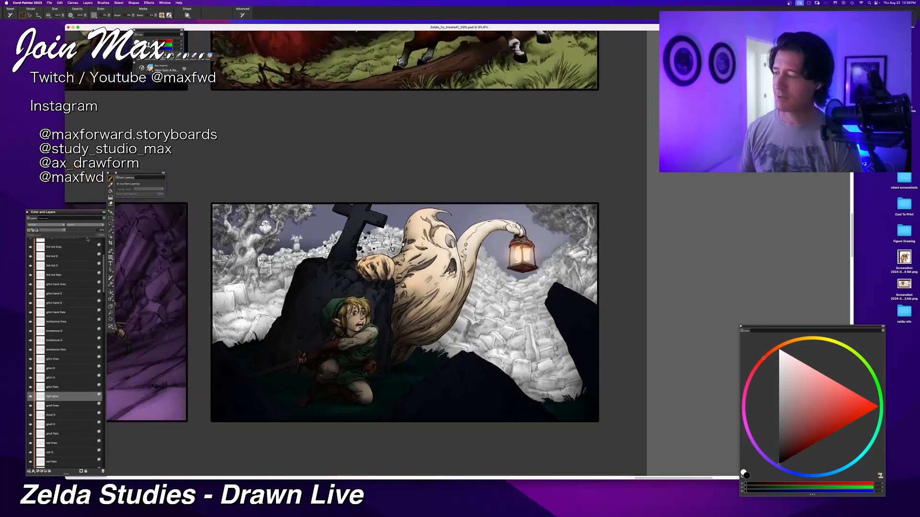
scroll(47, 327, up, 5)
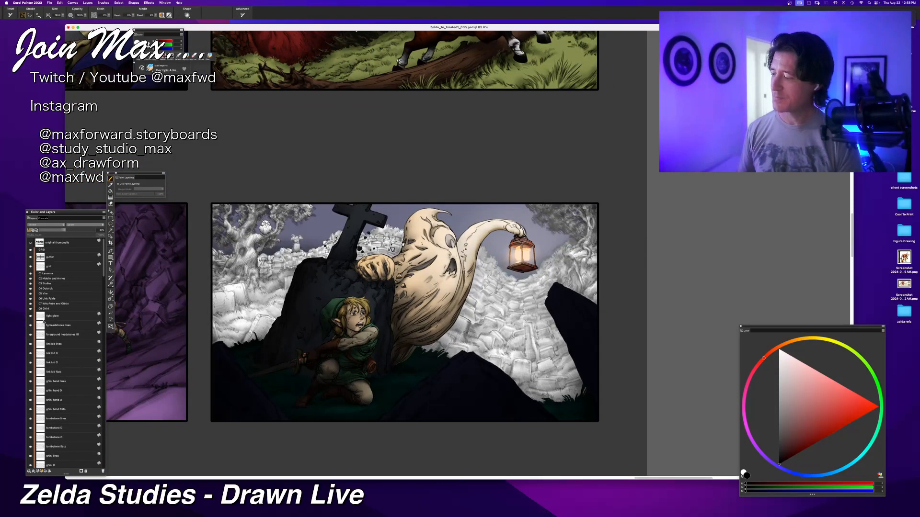
click(33, 334)
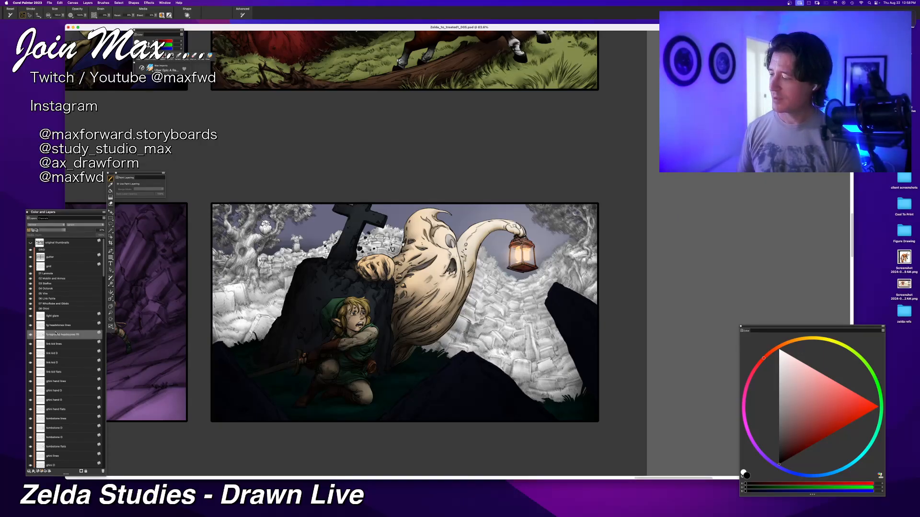
click(32, 327)
click(31, 327)
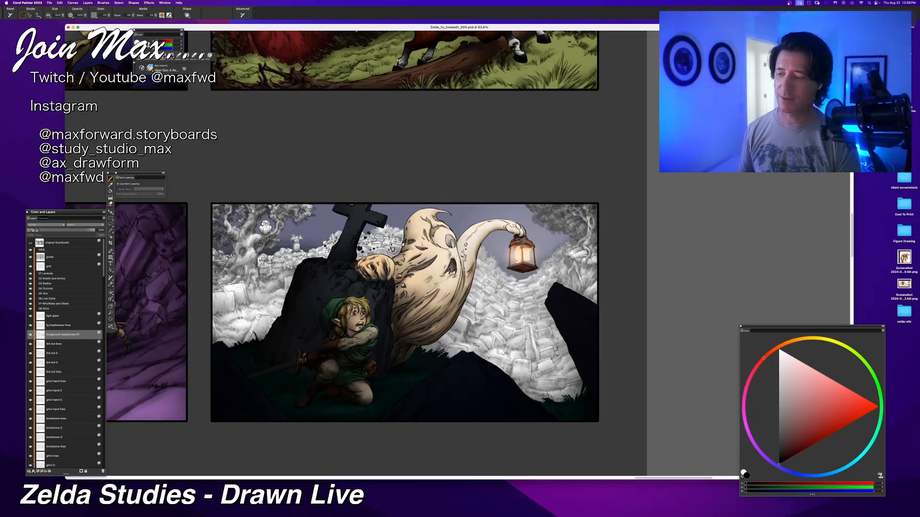
Step: Select the hidden shading layer of the left tree area and briefly show it to compare the panel with and without it
scroll(457, 255, down, 6)
scroll(456, 254, up, 5)
drag(320, 378, 323, 330)
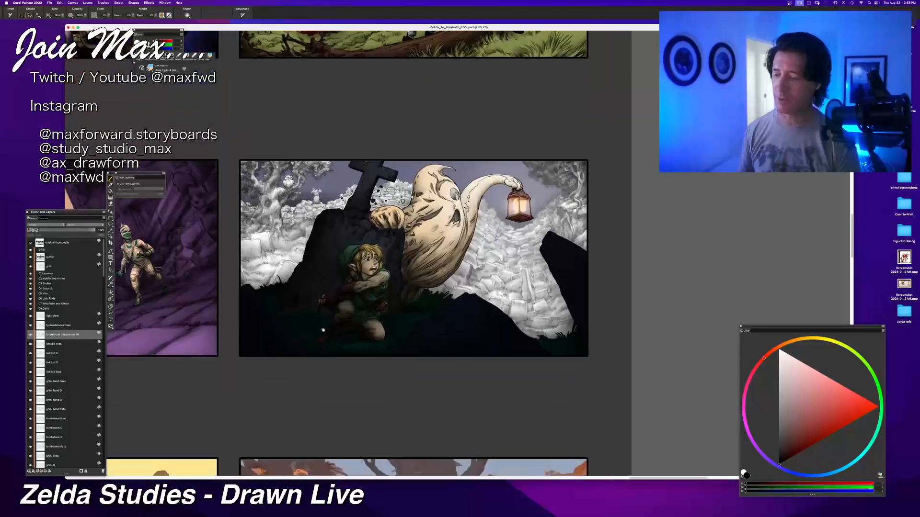
scroll(83, 362, down, 10)
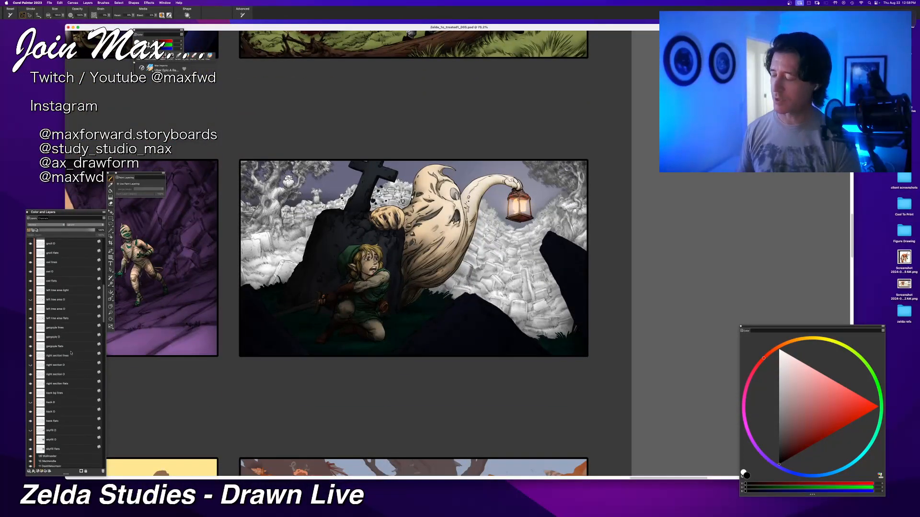
click(46, 302)
click(31, 300)
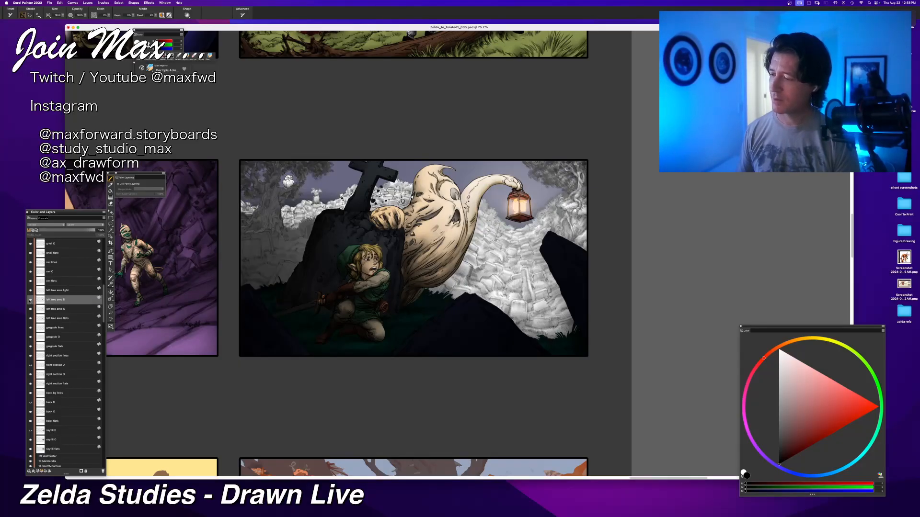
click(30, 300)
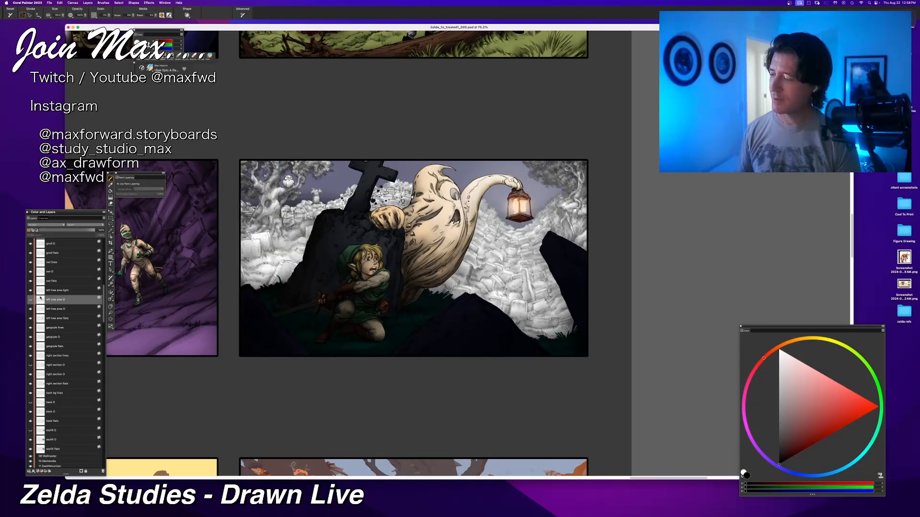
Step: Set the upper left tree area shading layer's composite method to Screen and make the layer visible
click(46, 224)
click(43, 240)
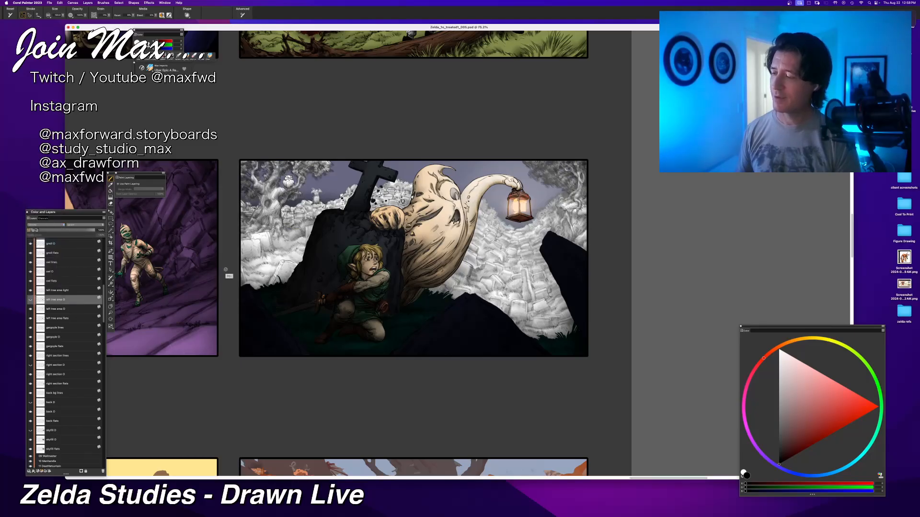
click(30, 299)
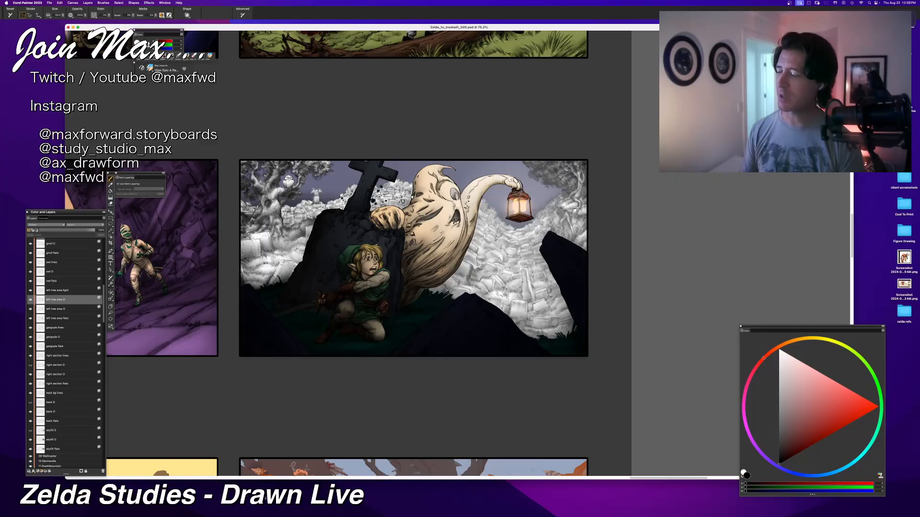
Step: Try Screen on the lower left tree area shading layer, and set its composite method to Multiply instead
click(30, 310)
click(31, 310)
click(56, 309)
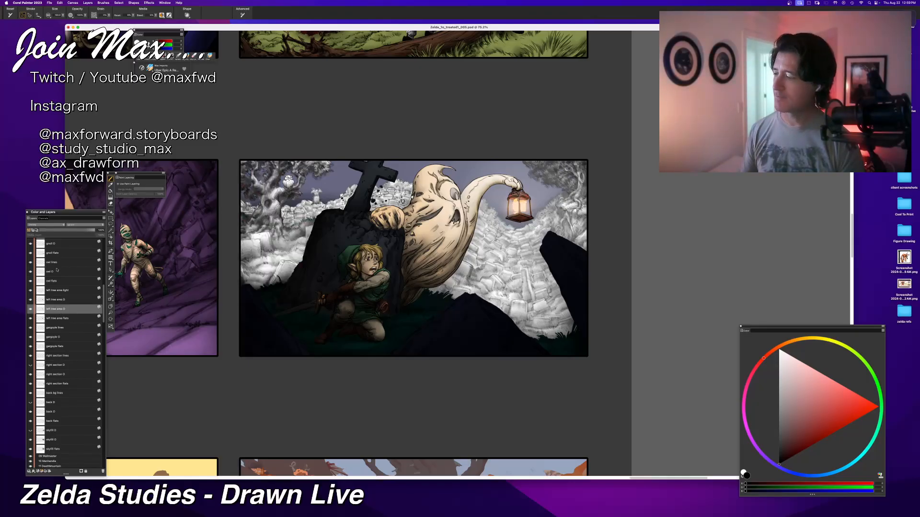
click(45, 225)
click(45, 240)
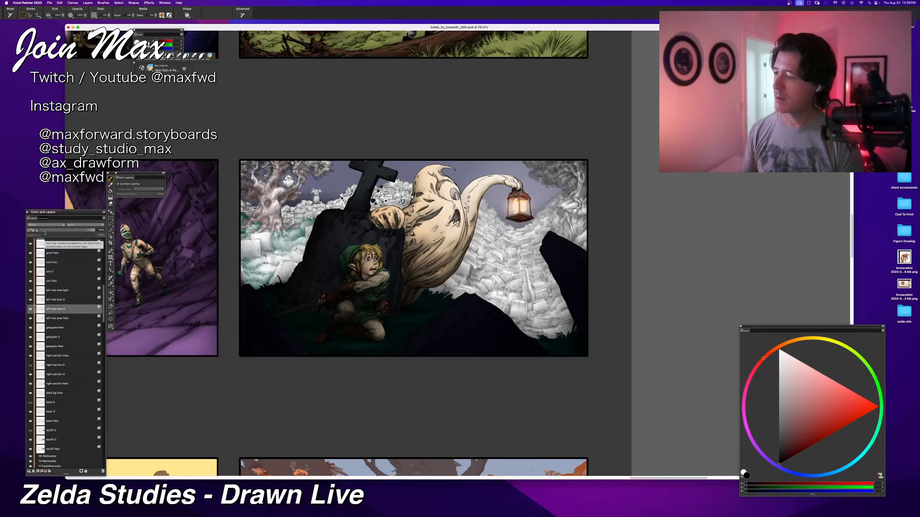
click(44, 225)
click(43, 220)
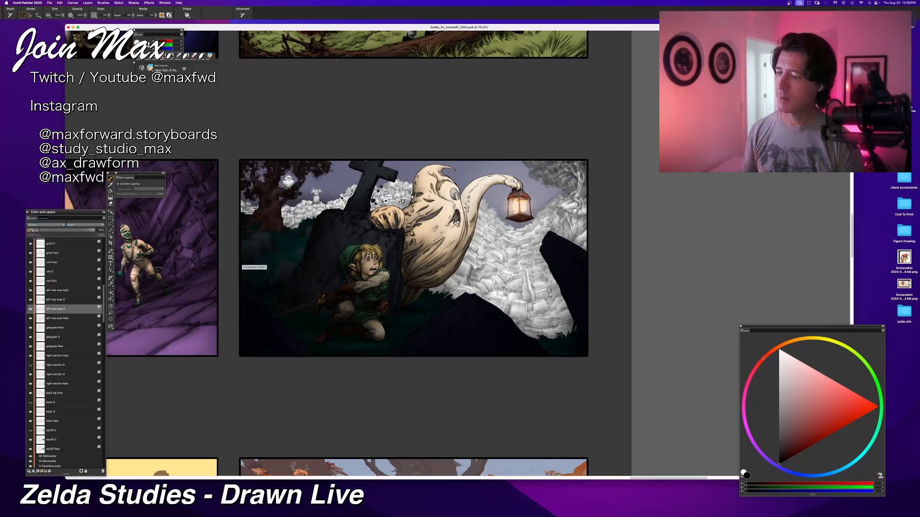
Step: Show the hidden right section shading layer with a changed composite method, and set the shading layer beneath it to Multiply
key(super+equal)
key(super+equal)
drag(342, 270, 333, 291)
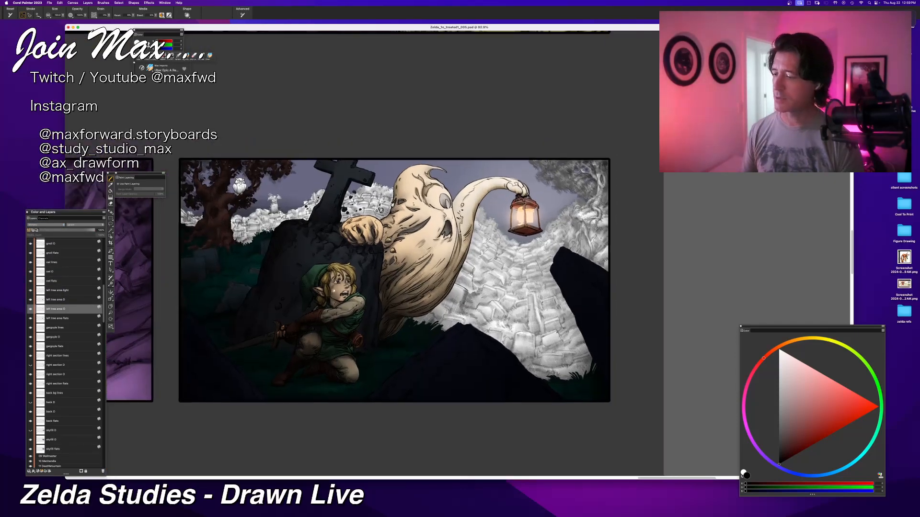
click(57, 365)
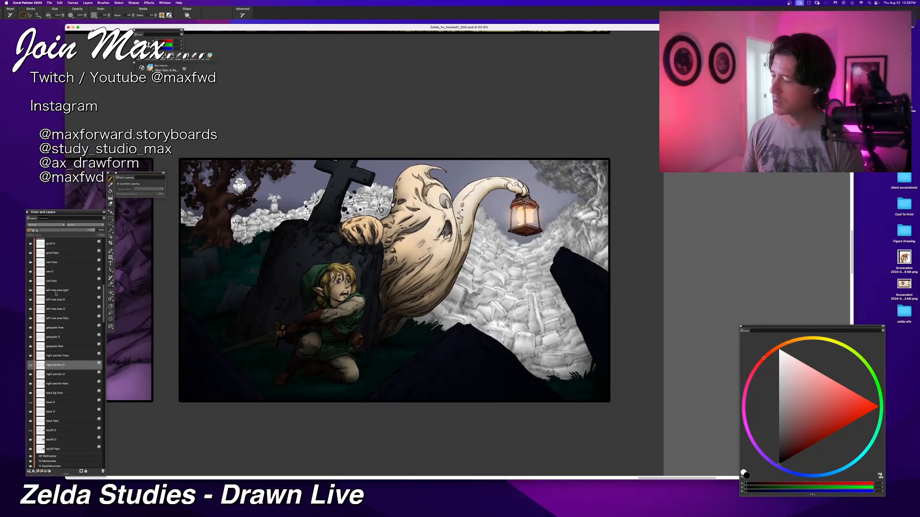
click(31, 366)
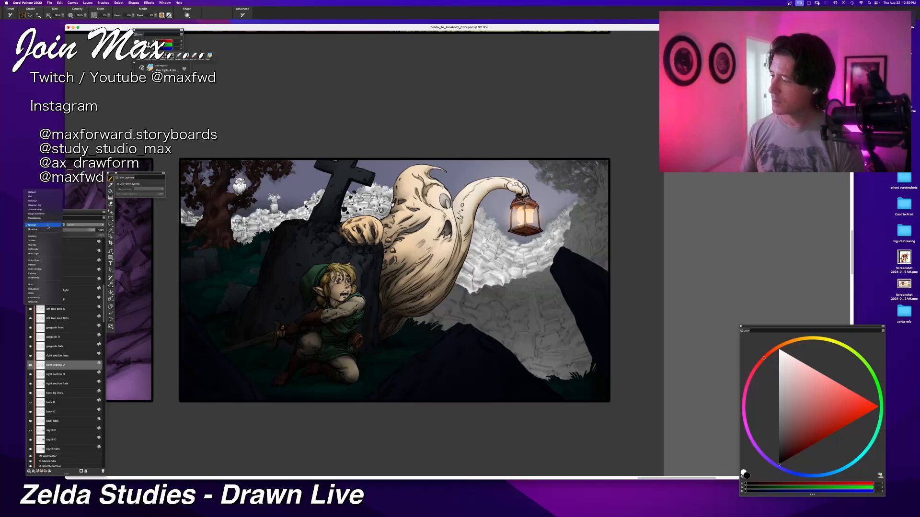
click(46, 224)
click(46, 244)
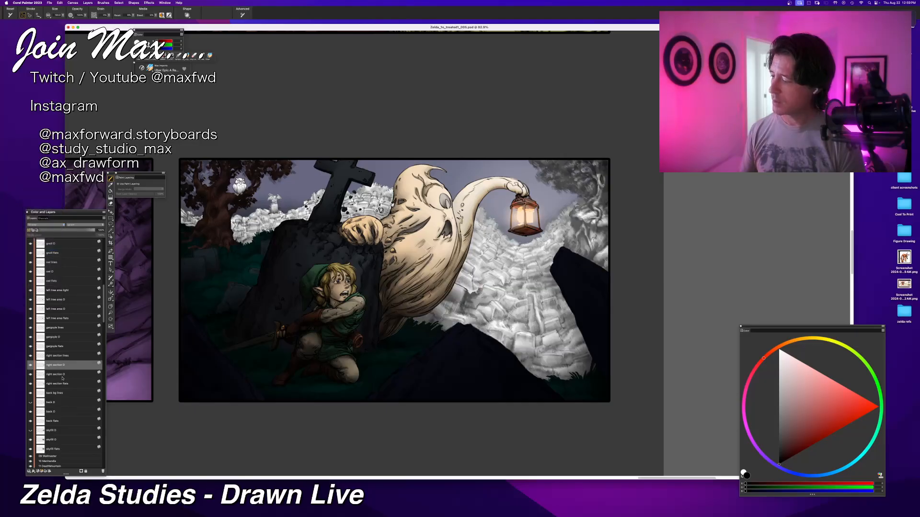
click(57, 374)
click(50, 224)
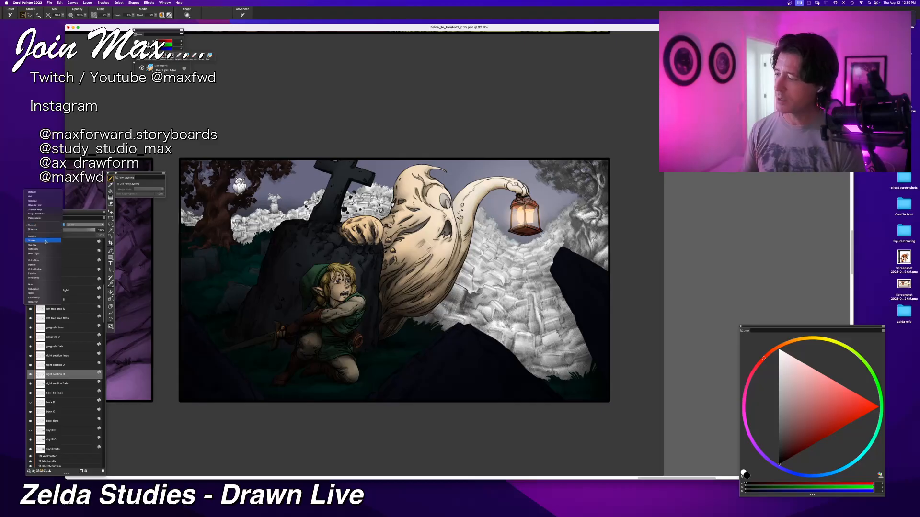
click(43, 236)
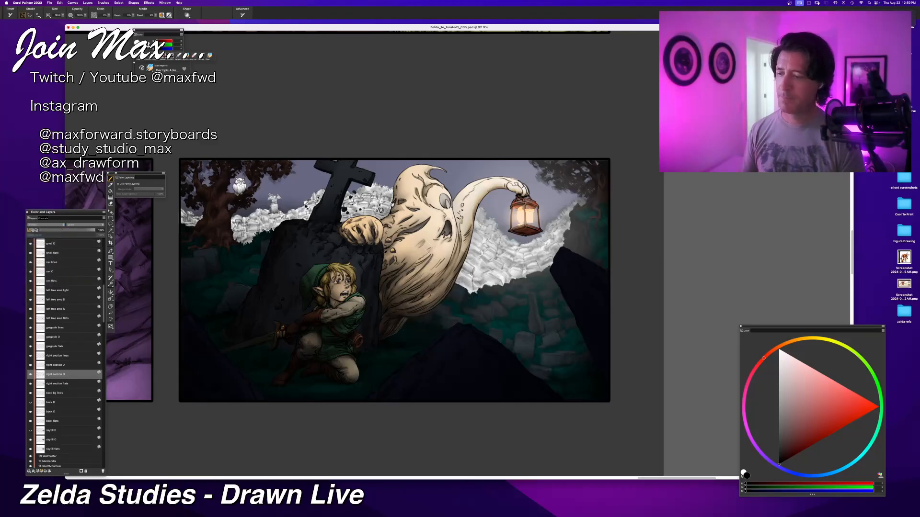
Step: Show the hidden back shading layer and set the composite method of both back shading layers to Multiply
scroll(46, 405, down, 3)
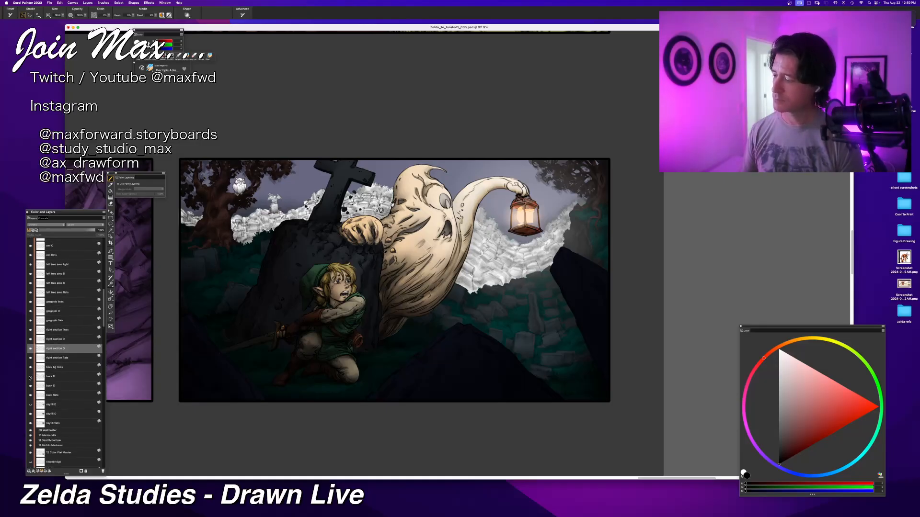
click(47, 377)
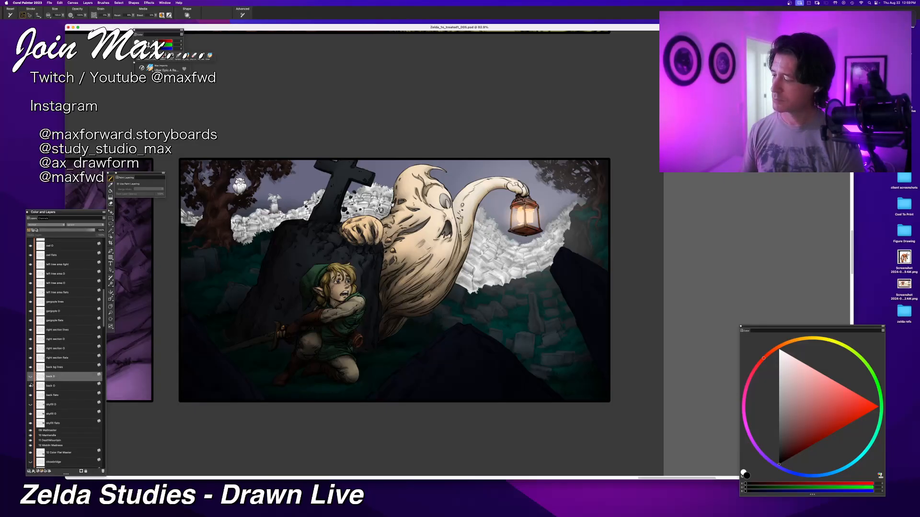
click(31, 378)
click(48, 225)
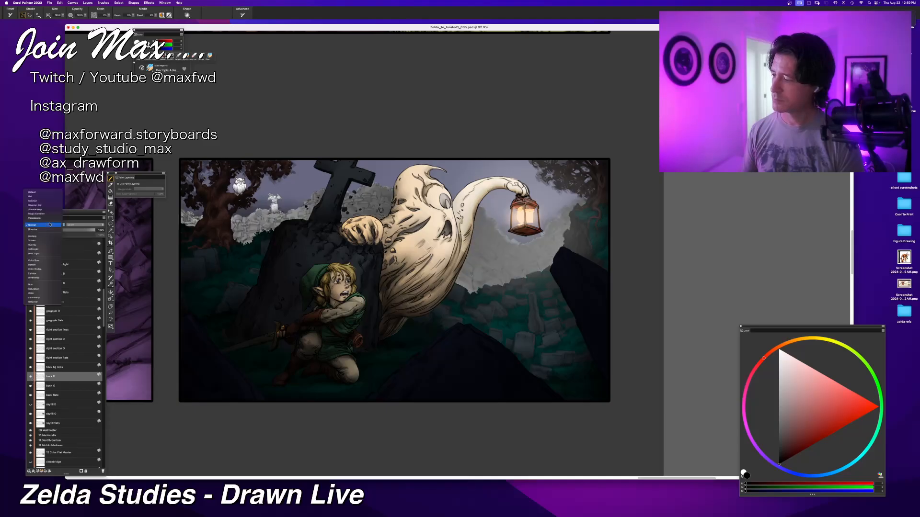
click(49, 236)
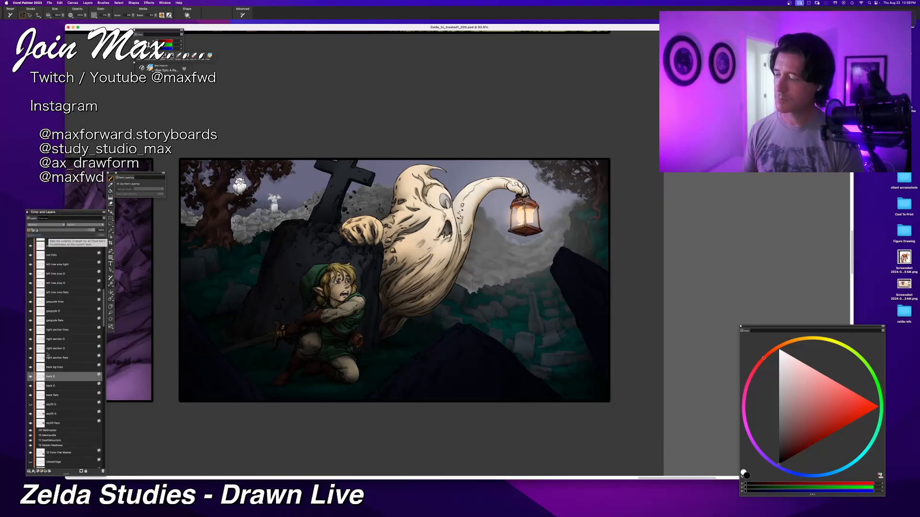
click(53, 387)
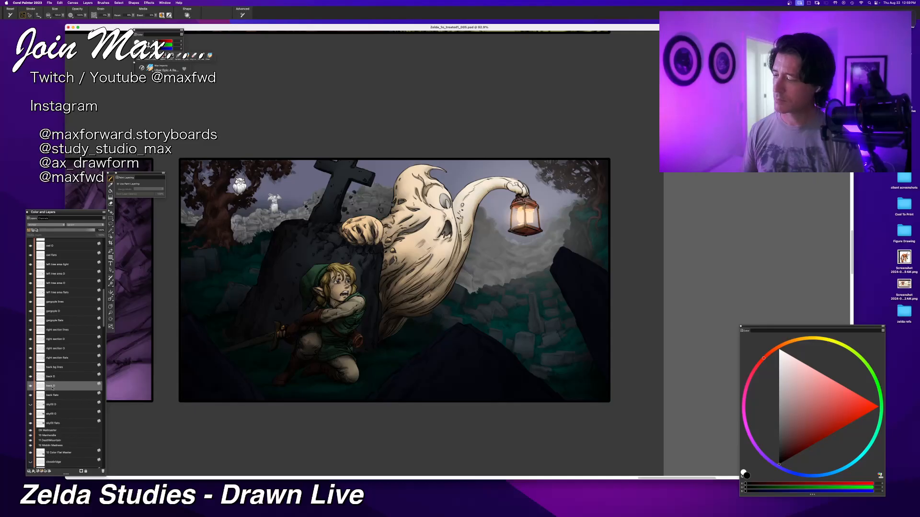
click(47, 225)
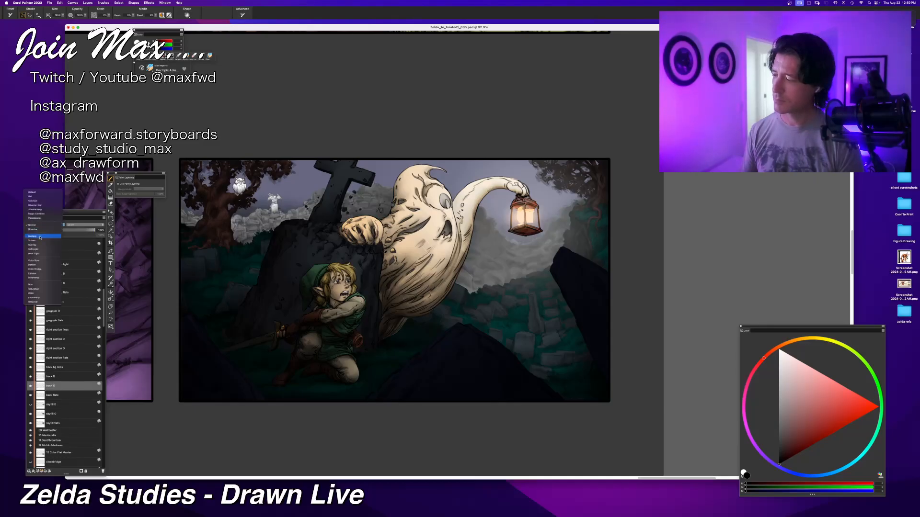
click(40, 237)
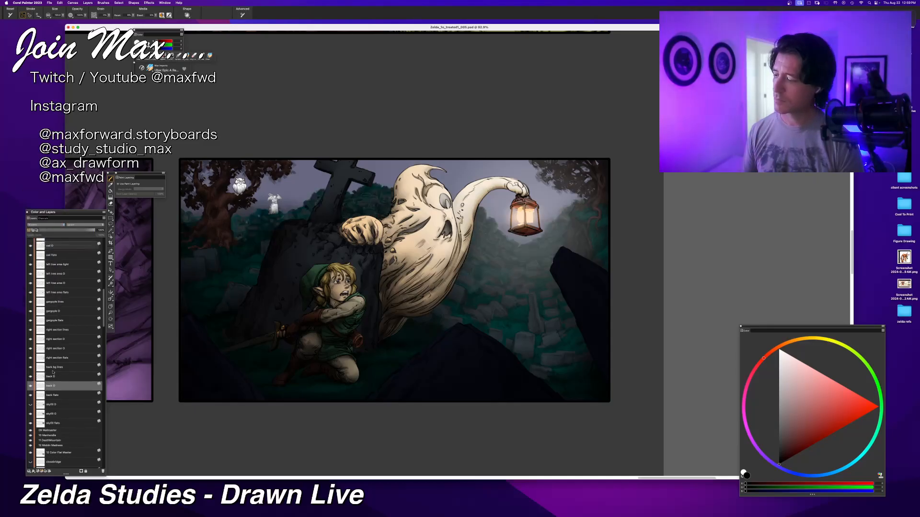
Step: Set the composite method of the background lines layer to Multiply
click(57, 368)
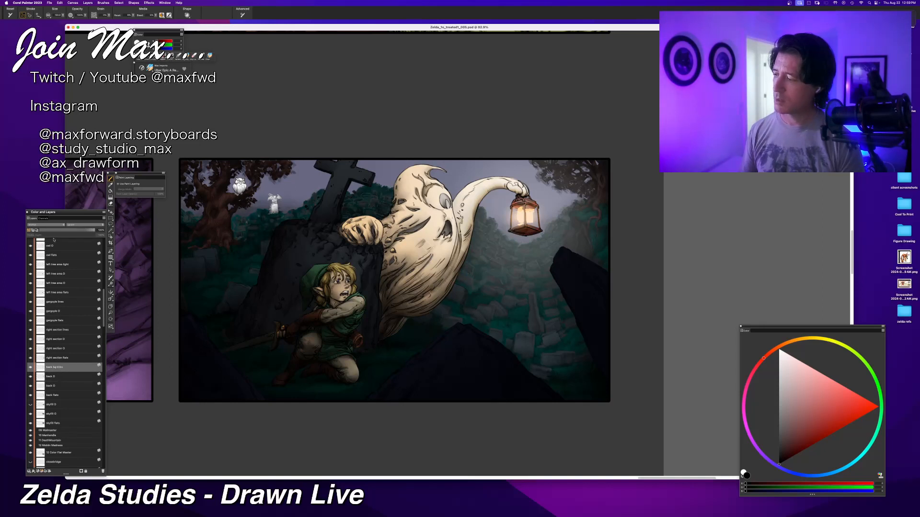
click(46, 225)
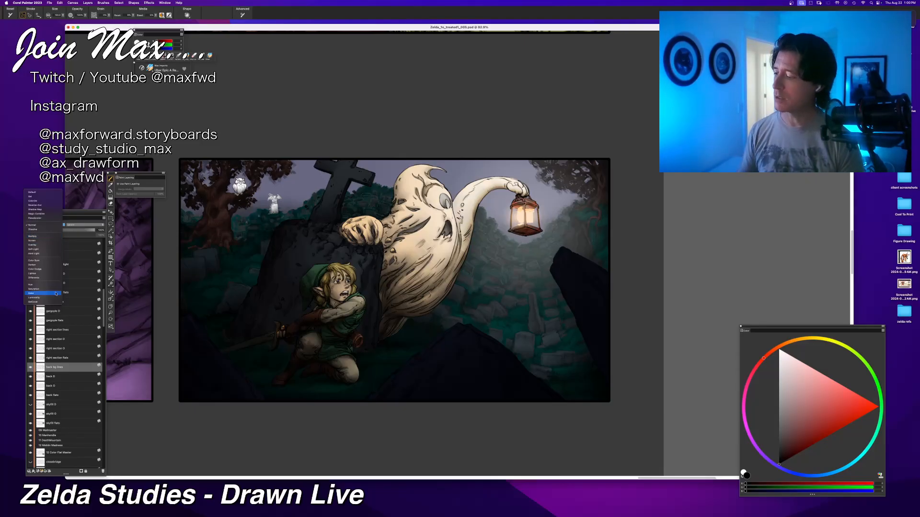
click(71, 240)
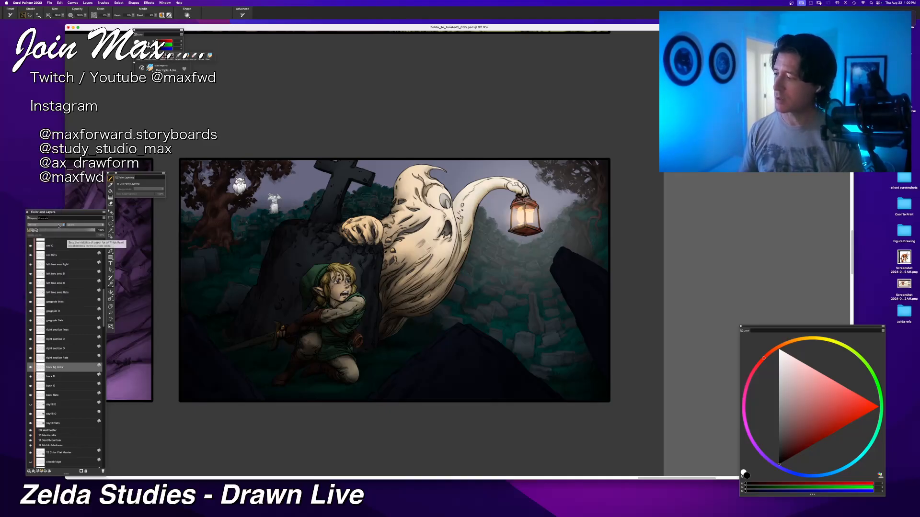
click(58, 225)
click(55, 236)
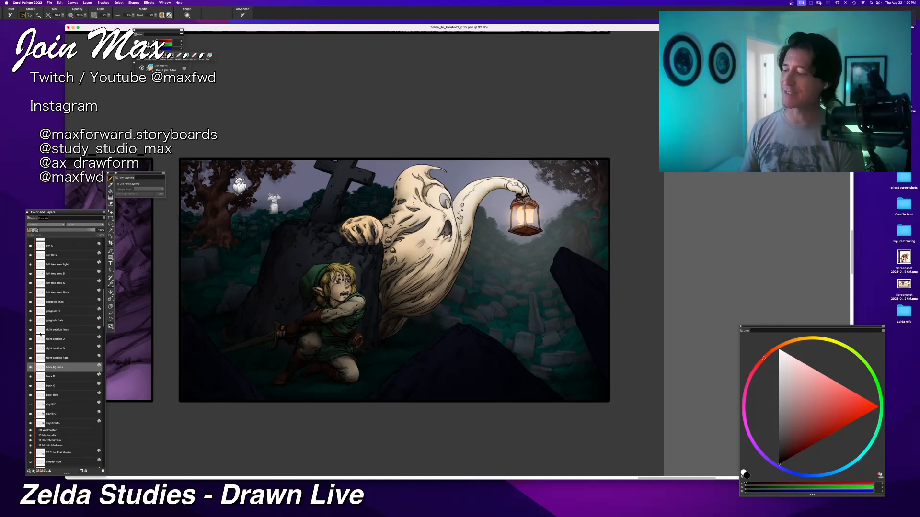
Step: Set the owl shading layer's composite method to Multiply
scroll(64, 369, up, 4)
scroll(65, 371, up, 3)
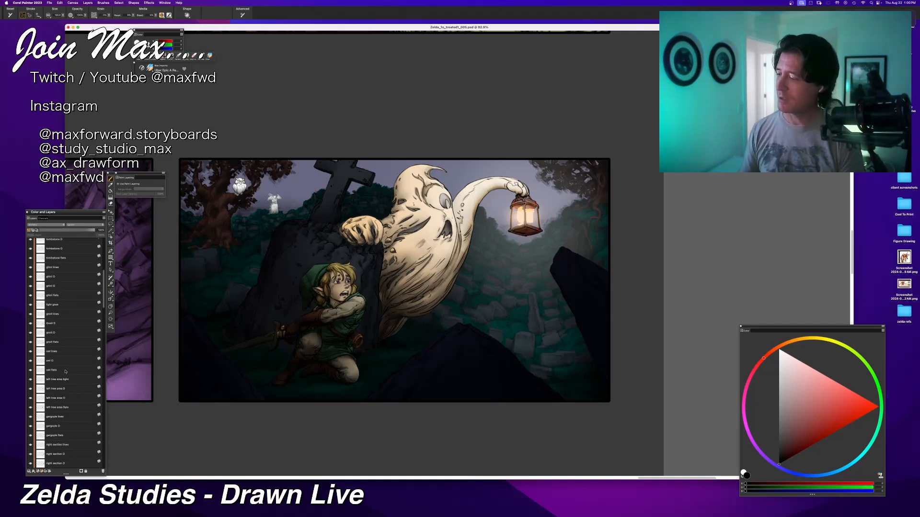
click(54, 361)
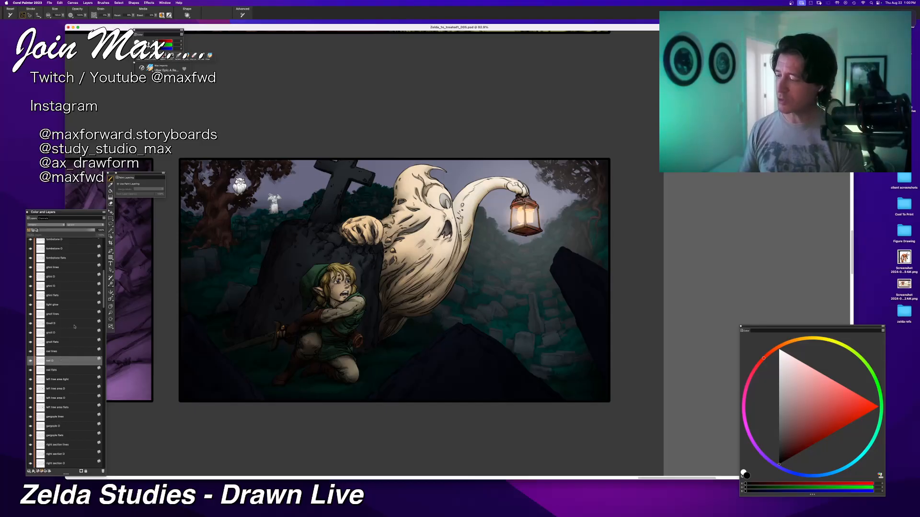
click(40, 226)
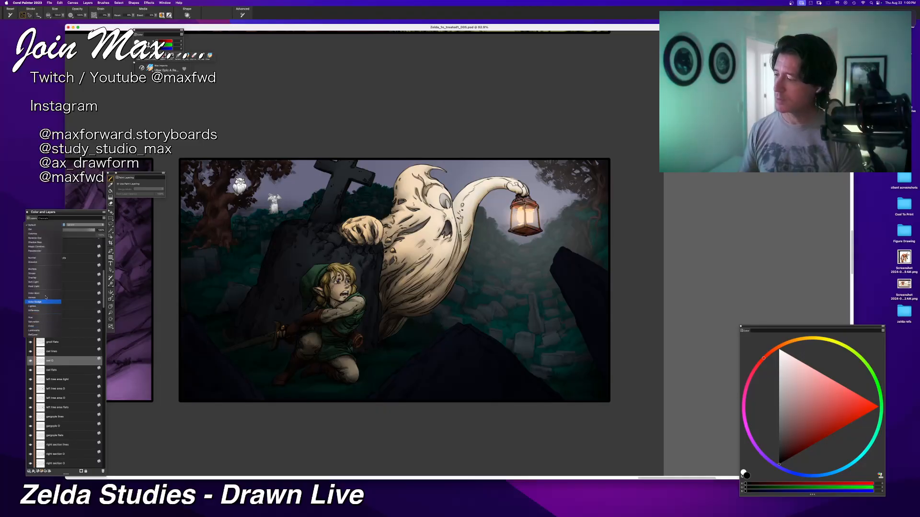
click(41, 269)
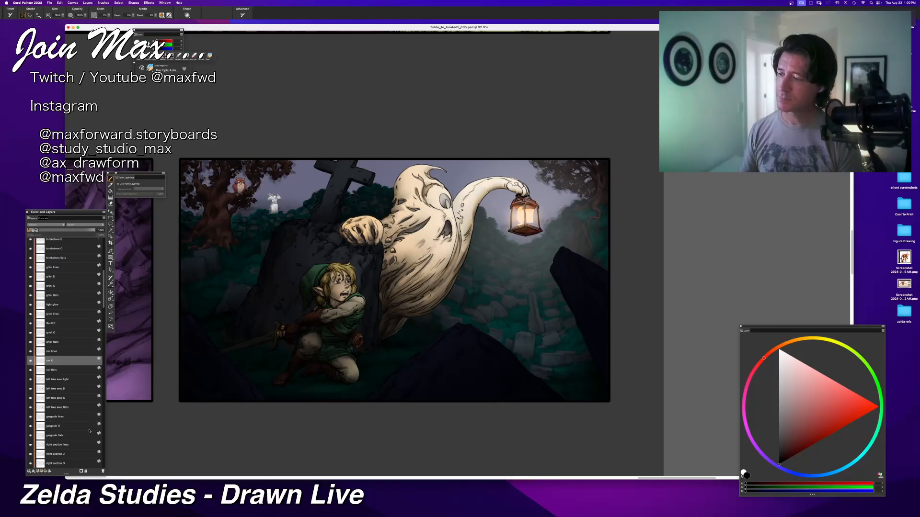
Step: Set the gargoyle shading layer's composite method to Multiply
scroll(57, 396, down, 2)
click(62, 389)
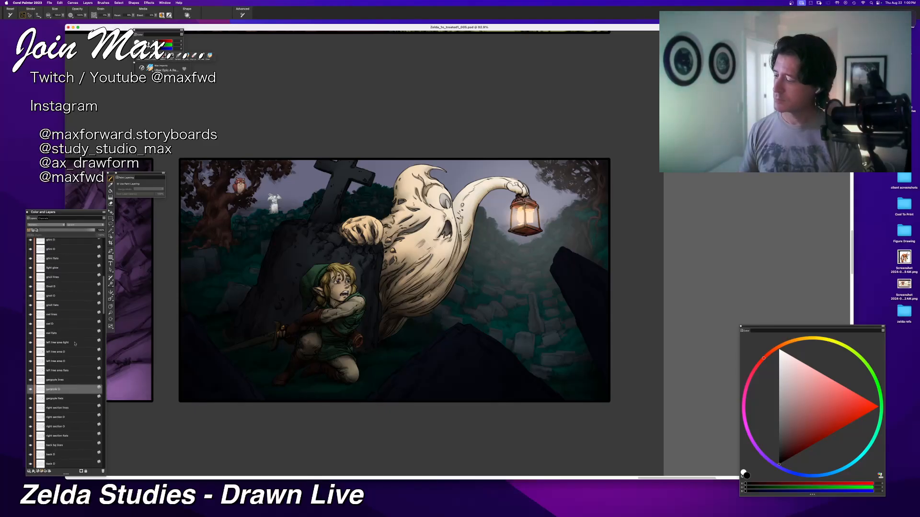
click(53, 226)
click(53, 236)
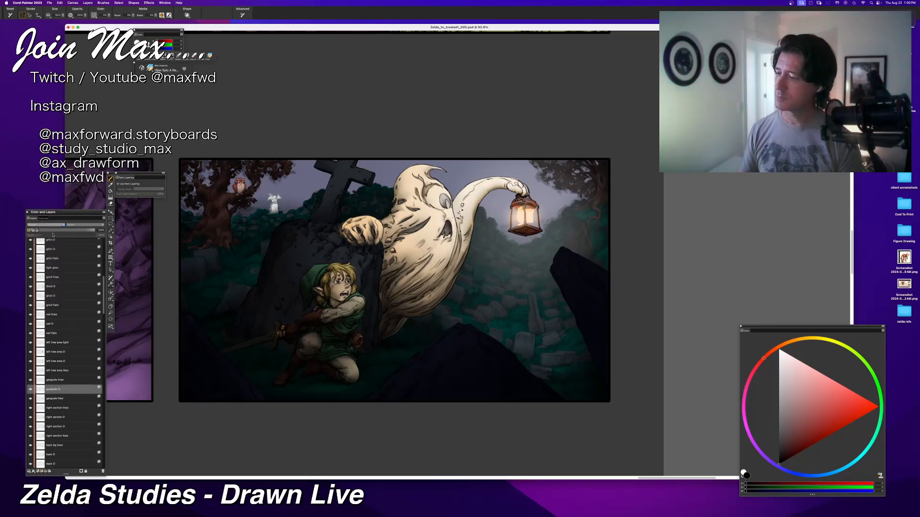
Step: Show the hidden sky fill shading layer and set both sky fill shading layers to the Multiply composite method
scroll(71, 352, down, 5)
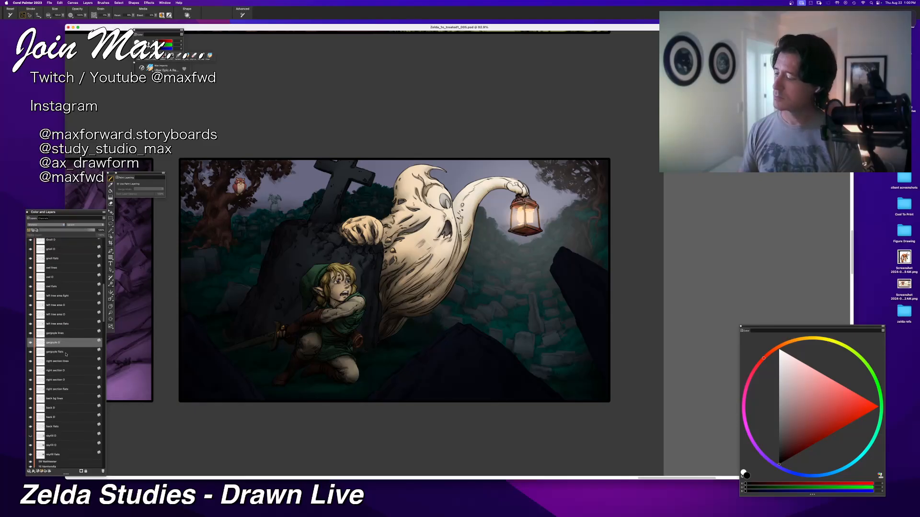
click(63, 389)
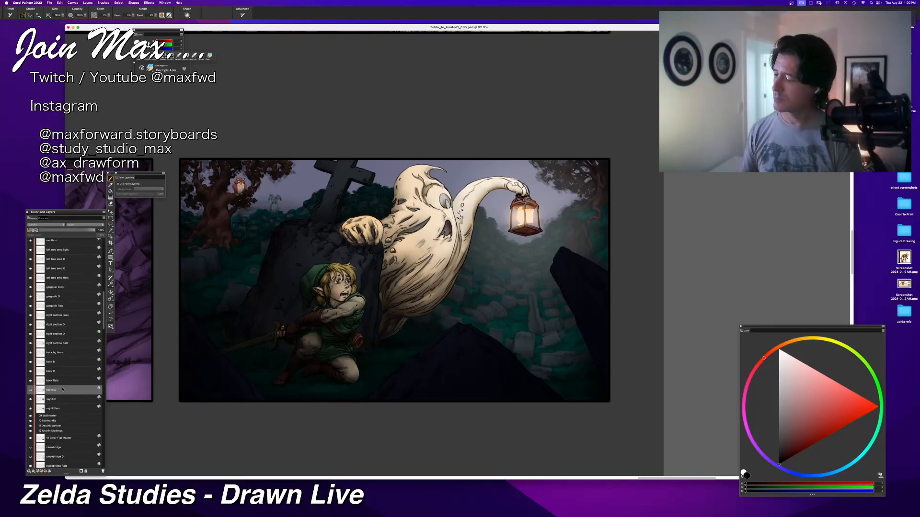
click(32, 391)
click(43, 226)
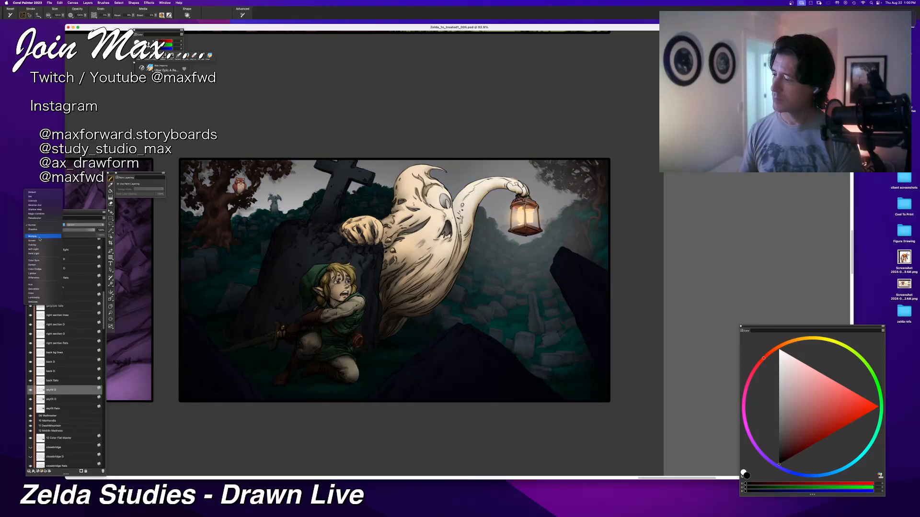
click(40, 237)
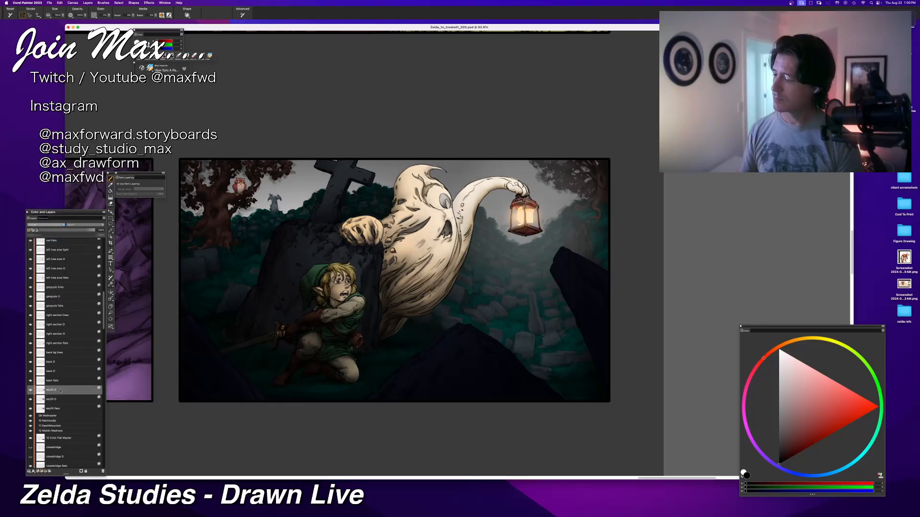
click(46, 225)
click(45, 235)
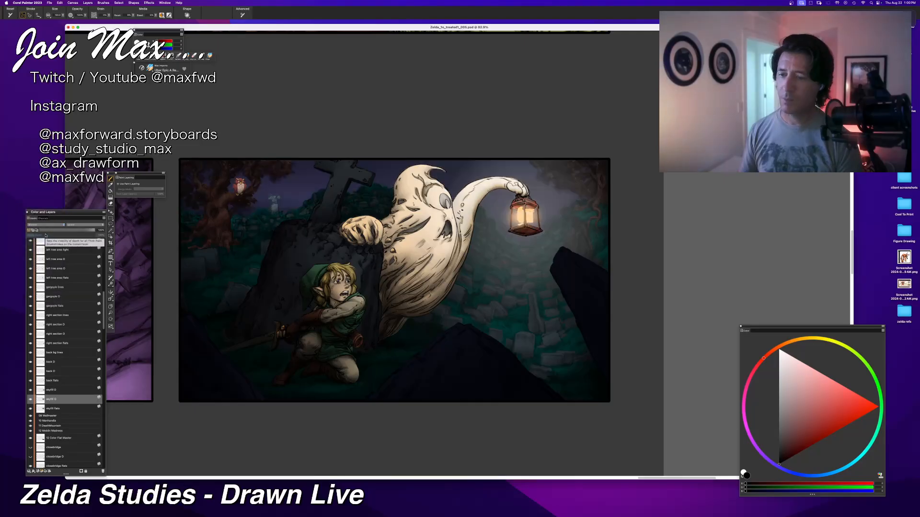
Step: Zoom in on the graveyard panel to examine the shading combined with the flat colours
key(super+minus)
key(super+equal)
key(super+equal)
key(super+equal)
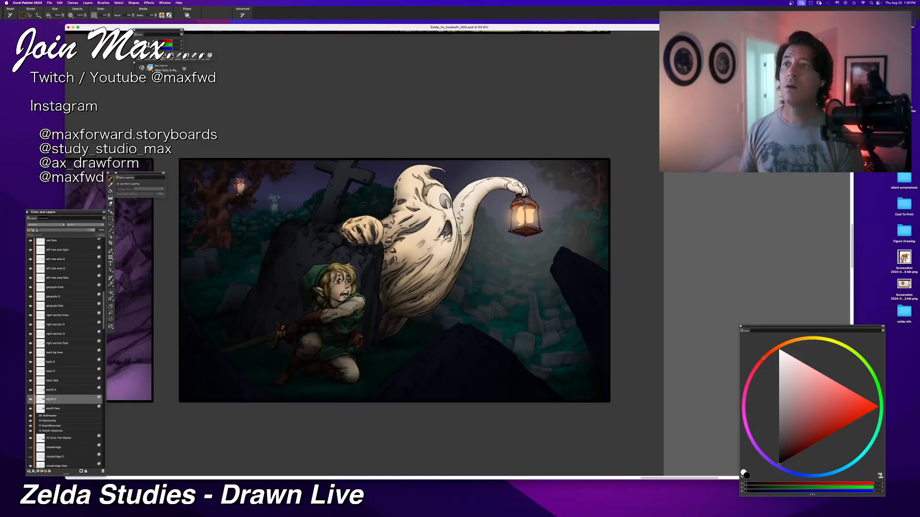
key(super+equal)
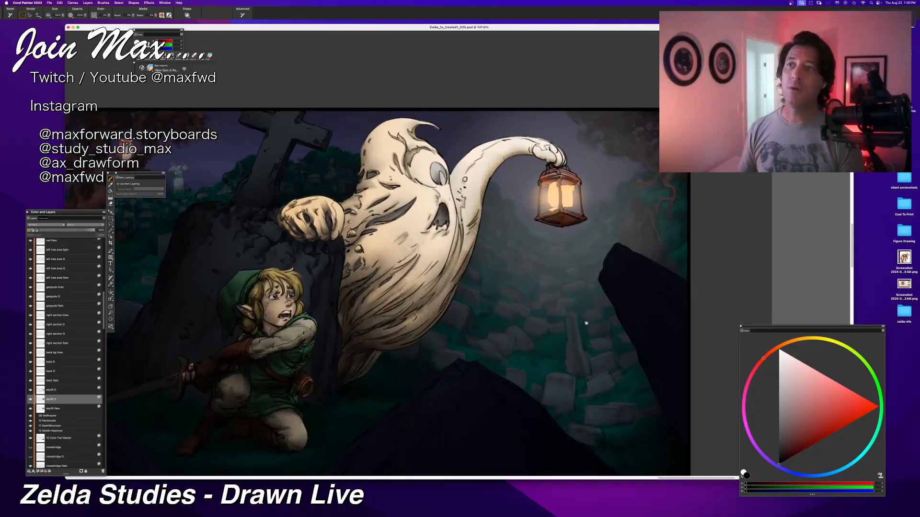
Step: Examine the whole graveyard panel at several magnifications to judge the multiplied shading over the flat colours
key(super+equal)
key(super+equal)
key(super+minus)
key(super+minus)
key(super+minus)
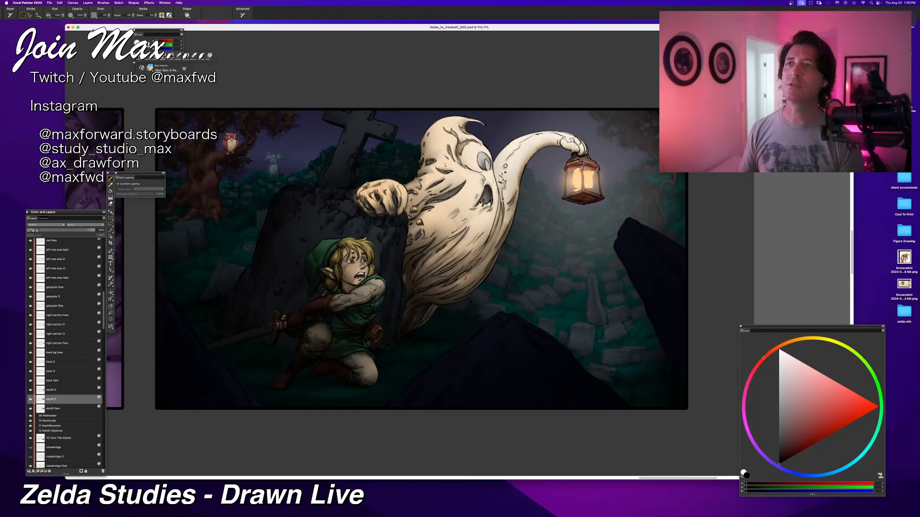
key(super+minus)
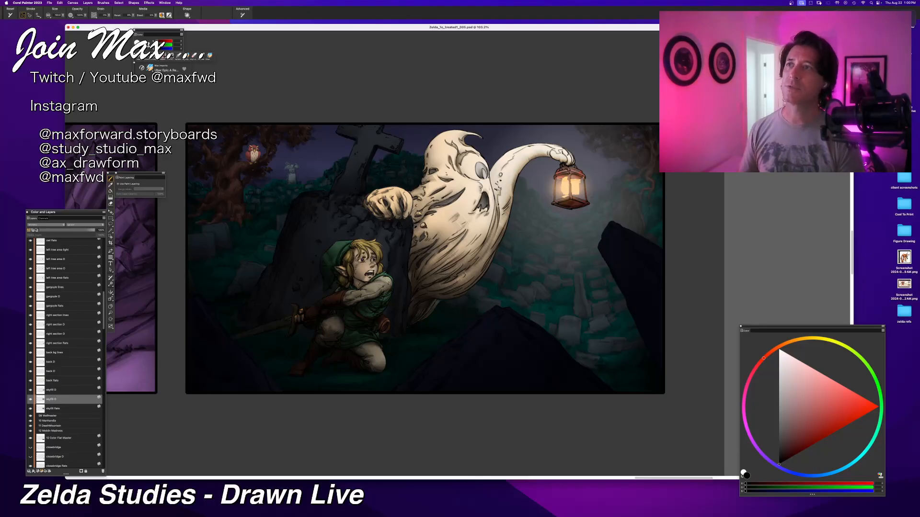
key(super+minus)
key(super+minus)
key(super+equal)
key(super+equal)
key(super+equal)
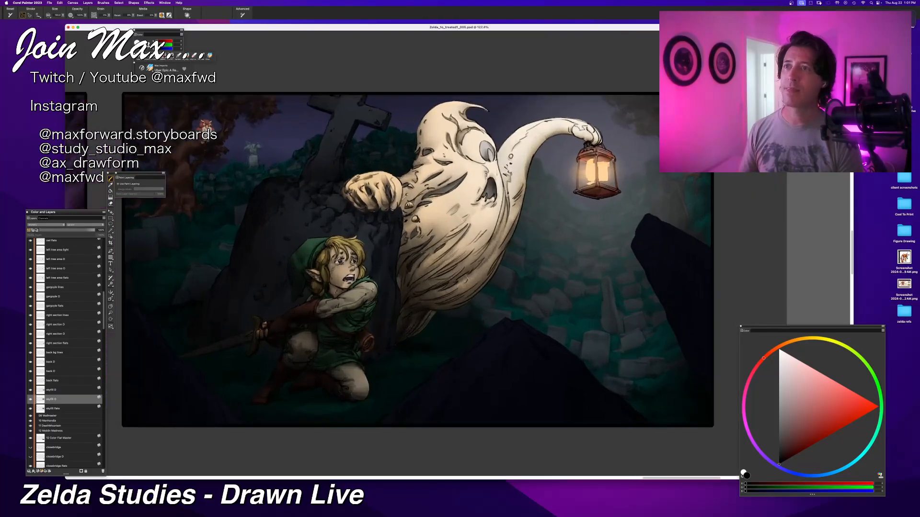
key(super+equal)
scroll(521, 240, up, 2)
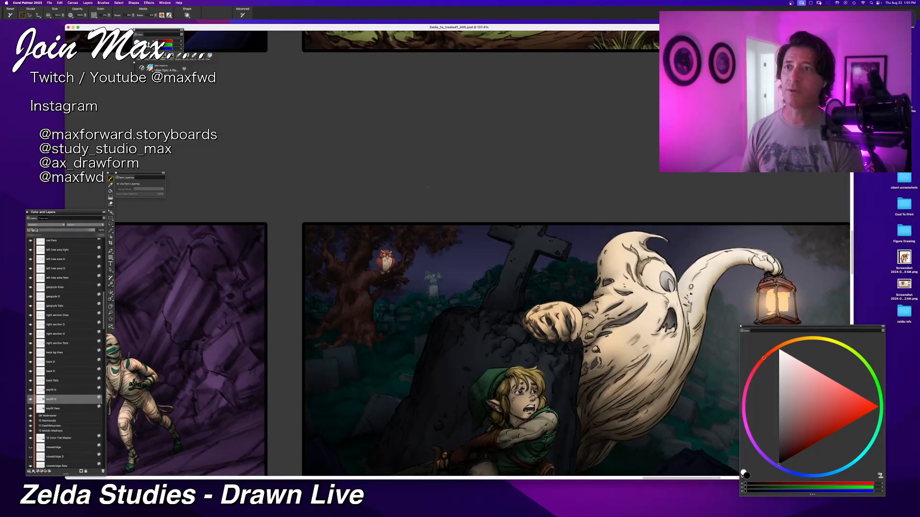
scroll(397, 197, right, 3)
scroll(398, 196, down, 1)
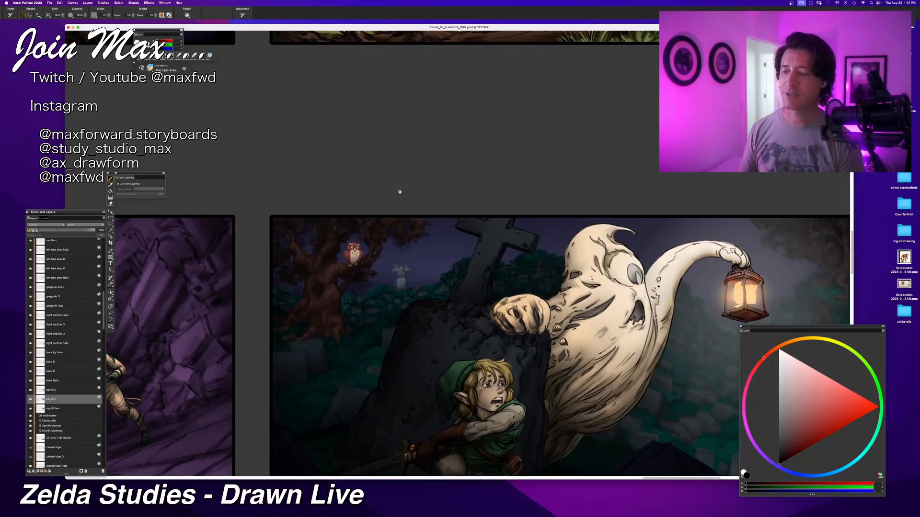
scroll(410, 223, right, 2)
scroll(411, 223, down, 1)
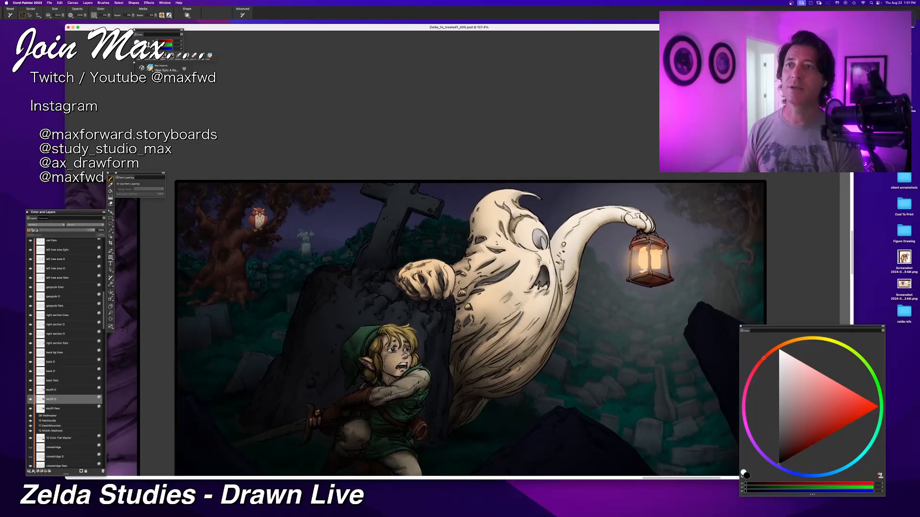
Step: Compare the graveyard panel with the neighbouring finished panels from farther out and closer in
key(super+minus)
key(super+minus)
key(super+minus)
key(super+minus)
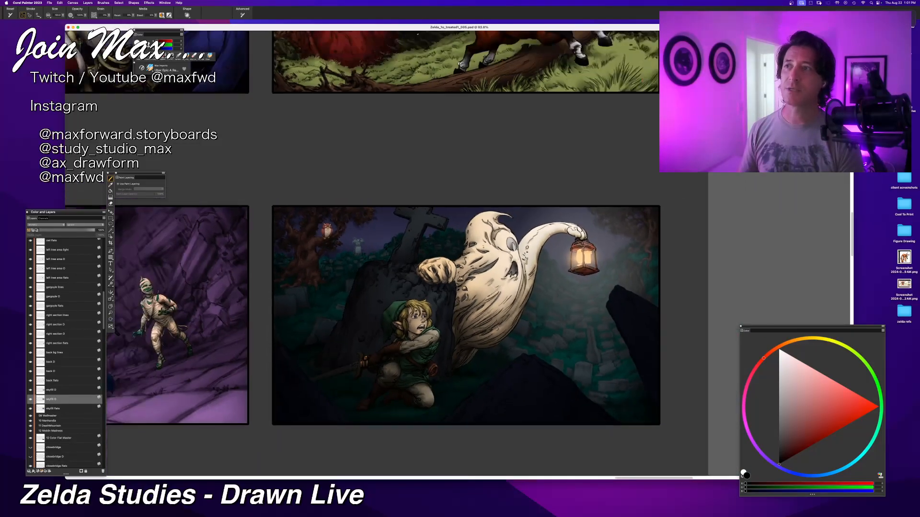
key(super+plus)
key(super+plus)
key(super+plus)
key(super+plus)
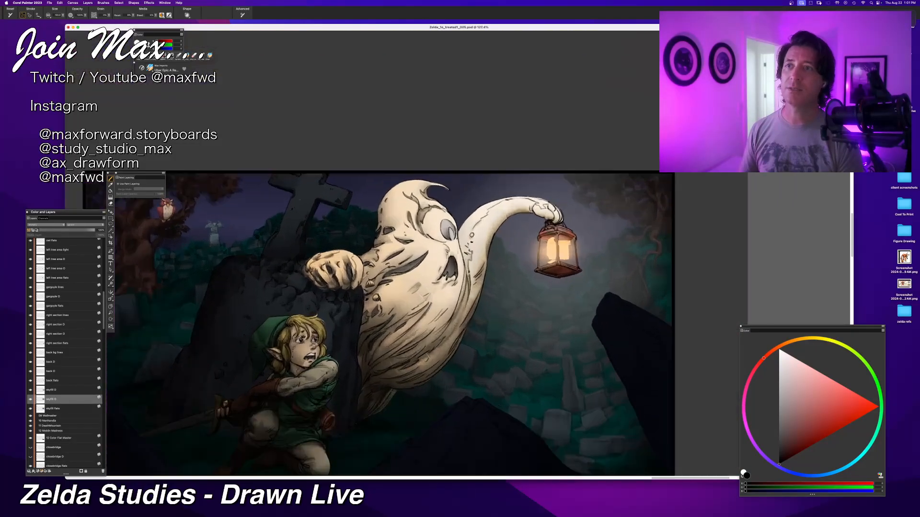
key(super+minus)
key(super+minus)
key(super+minus)
key(super+minus)
key(super+minus)
key(super+minus)
key(super+minus)
key(super+minus)
key(super+minus)
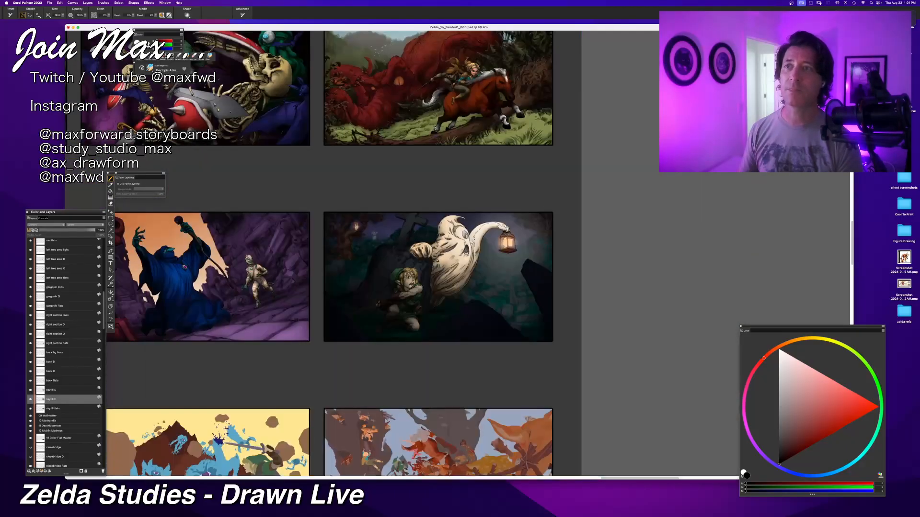
Step: Inspect the ghost and Link up close, including the line work and shading, and check the full graveyard composition
drag(415, 175, 432, 201)
key(super+plus)
key(super+plus)
key(super+plus)
key(super+plus)
key(super+plus)
key(super+plus)
key(super+plus)
key(super+plus)
key(super+plus)
key(super+plus)
key(super+plus)
key(super+plus)
key(super+plus)
key(super+plus)
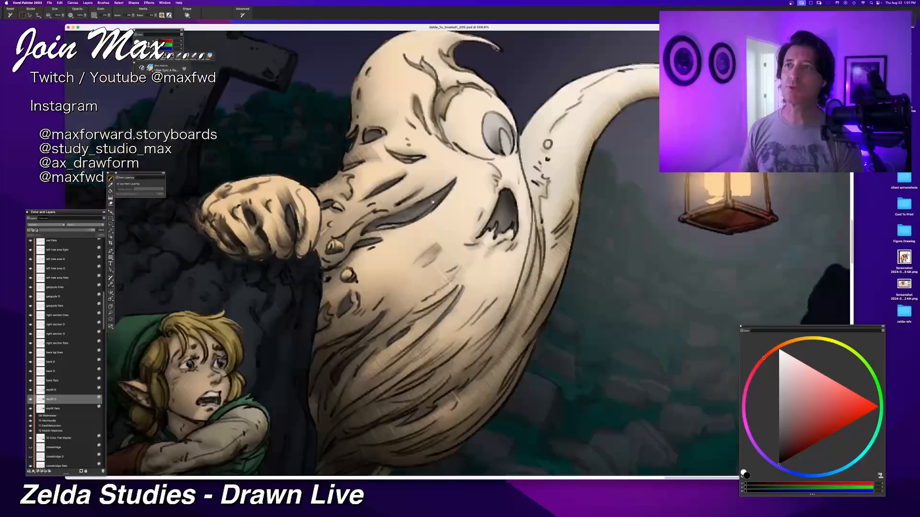
key(super+minus)
key(super+minus)
key(super+minus)
key(super+minus)
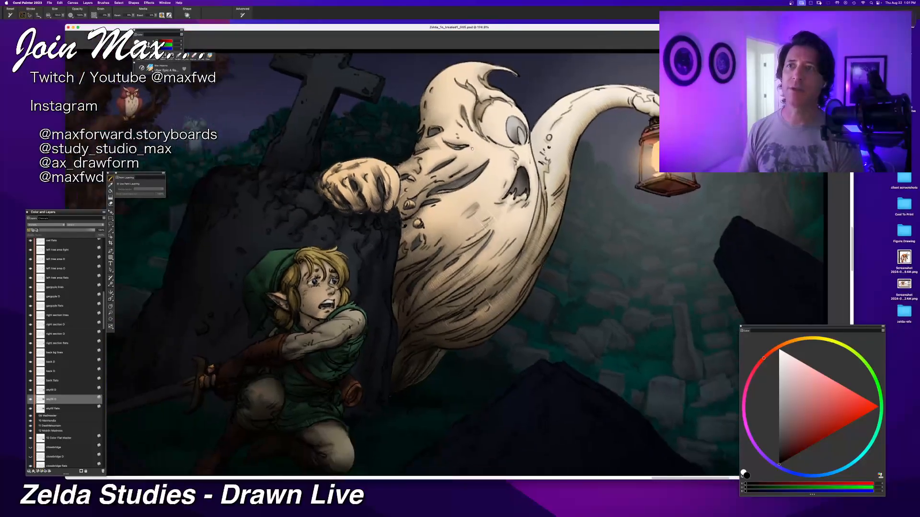
key(super+minus)
key(super+minus)
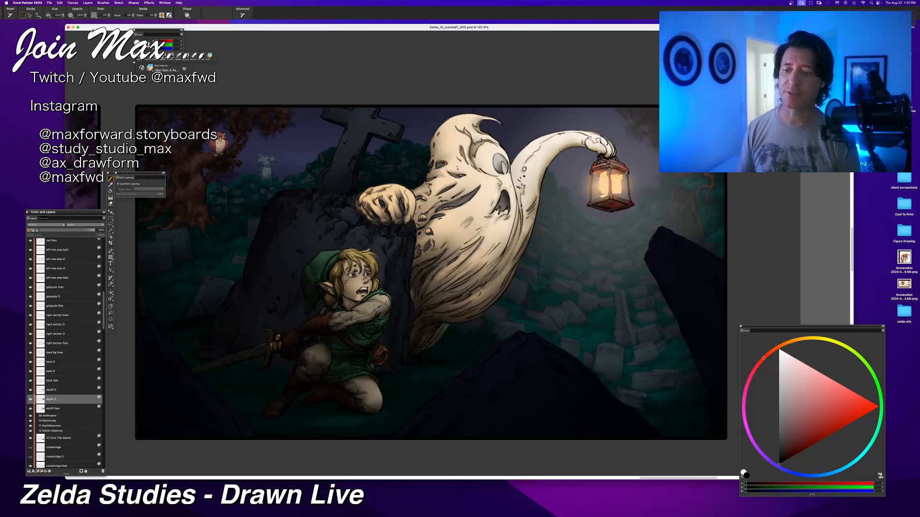
Step: Look over the flat-coloured panels in the row below, ending at the one with the blue creature behind Link
drag(280, 382, 506, 284)
scroll(506, 284, down, 3)
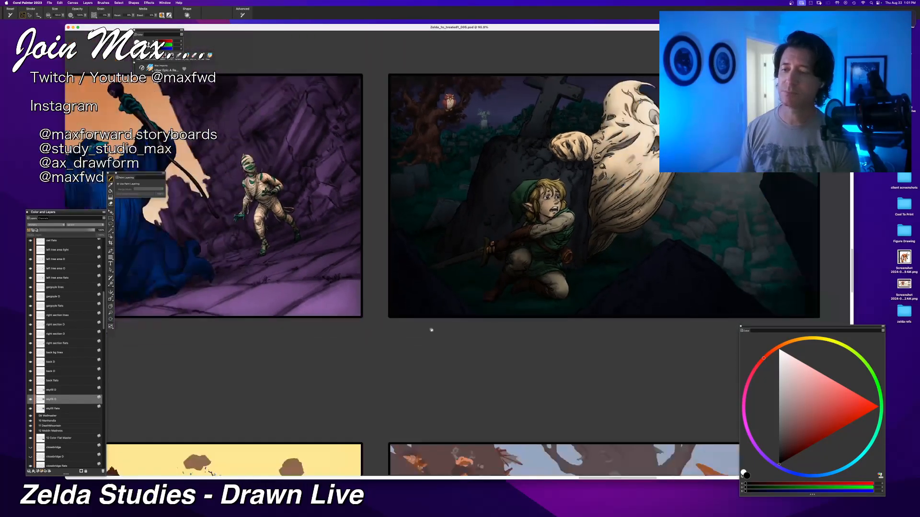
drag(432, 330, 604, 307)
drag(324, 318, 557, 253)
drag(310, 304, 558, 215)
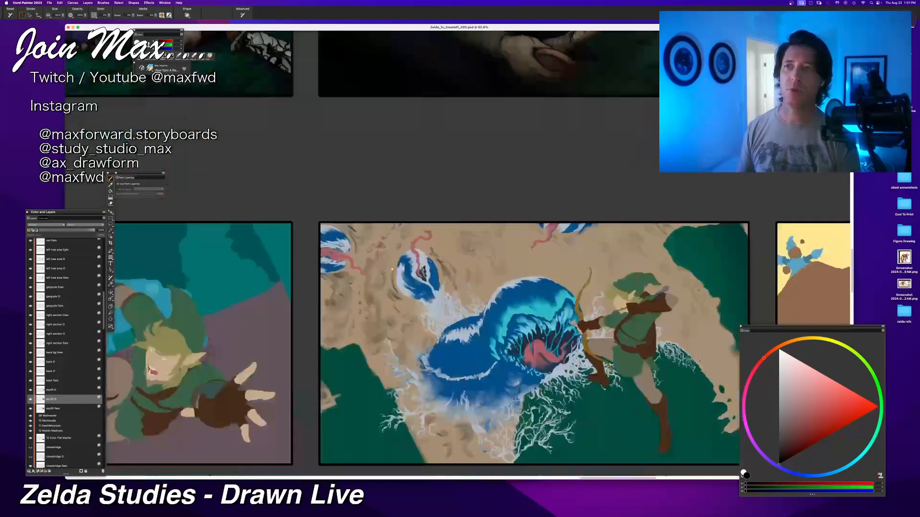
drag(337, 298, 465, 261)
drag(306, 307, 514, 256)
drag(219, 306, 281, 326)
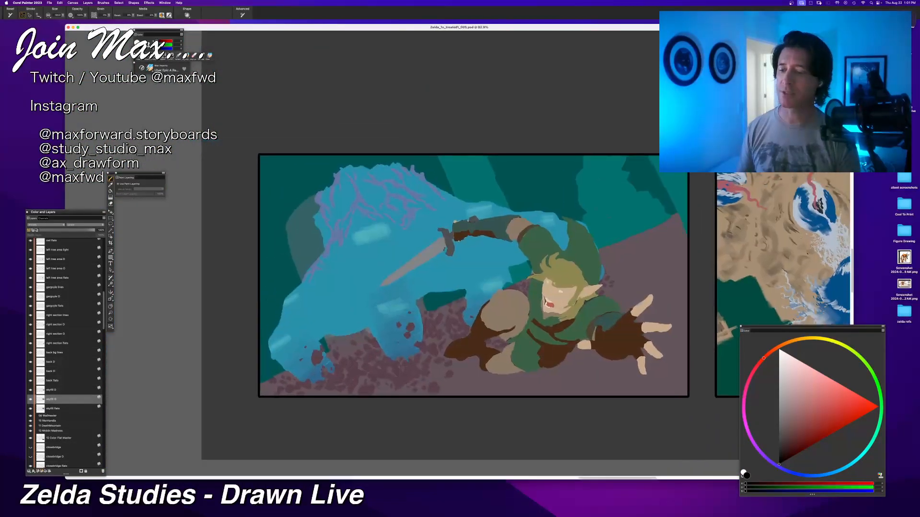
Step: Collapse the finished graveyard panel's layer group to shorten the layer list
drag(209, 324, 192, 363)
scroll(53, 385, up, 15)
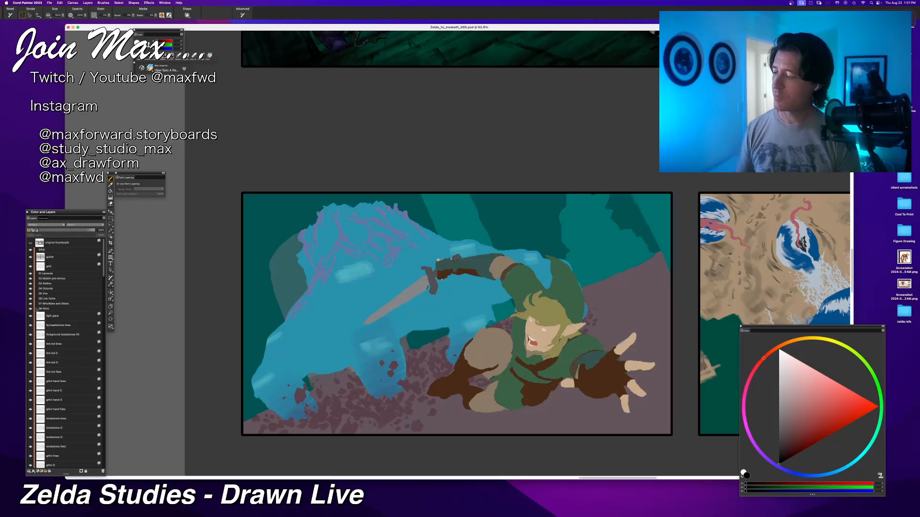
click(37, 309)
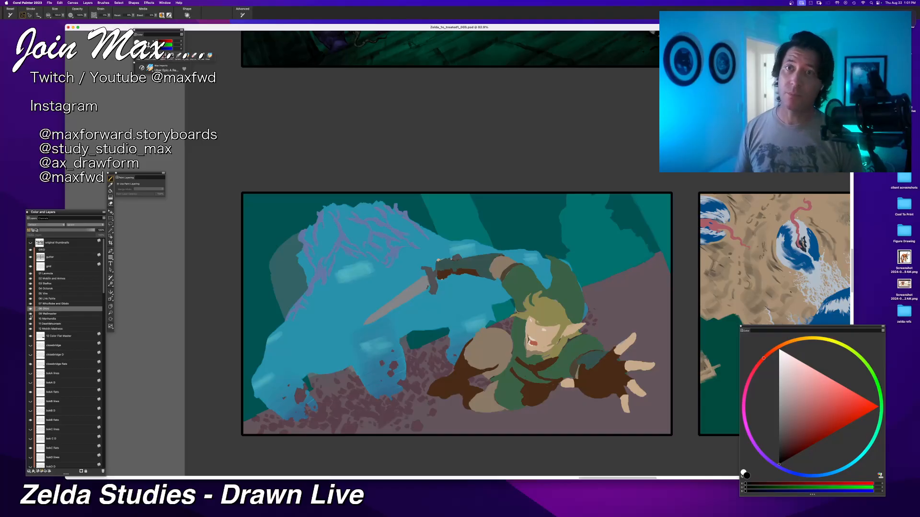
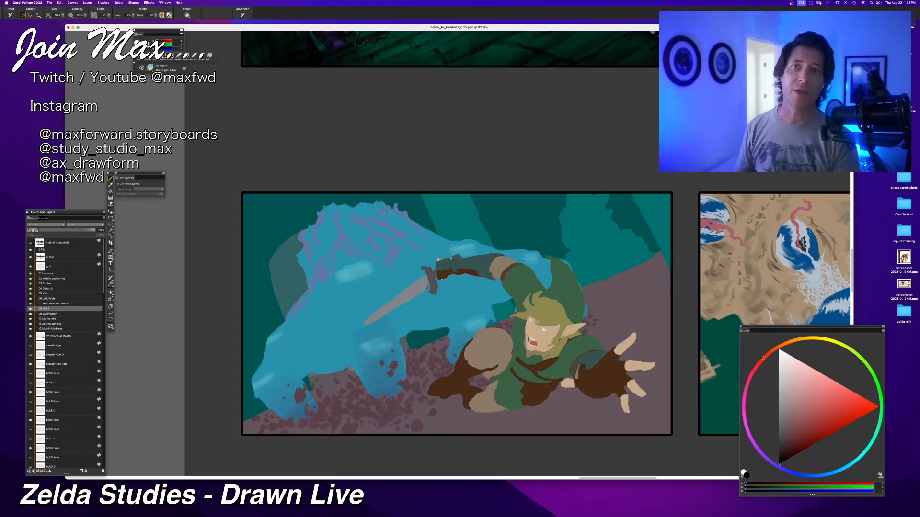
Step: Switch to the Chrome browser, bring its window over the canvas and enlarge it to examine the figure reference collage
key(Tab)
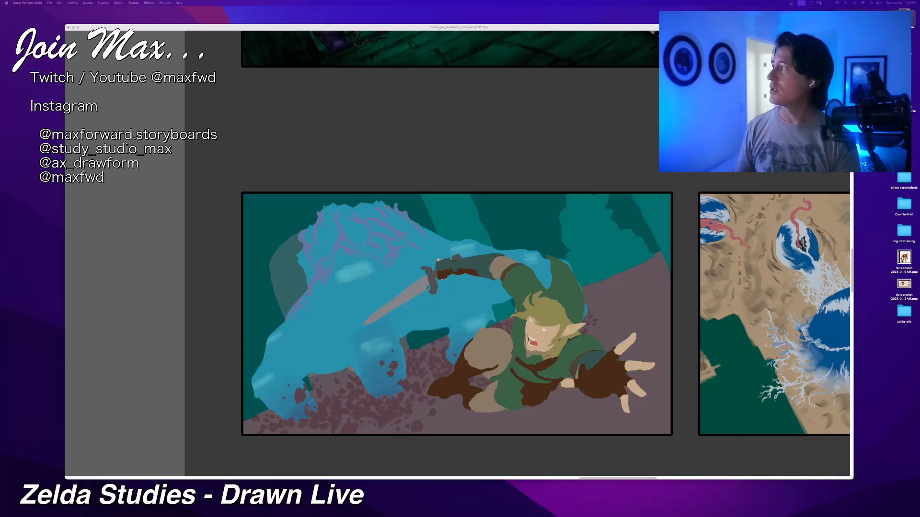
mouse_move(287, 1)
mouse_down()
mouse_move(366, 89)
mouse_move(411, 95)
mouse_up()
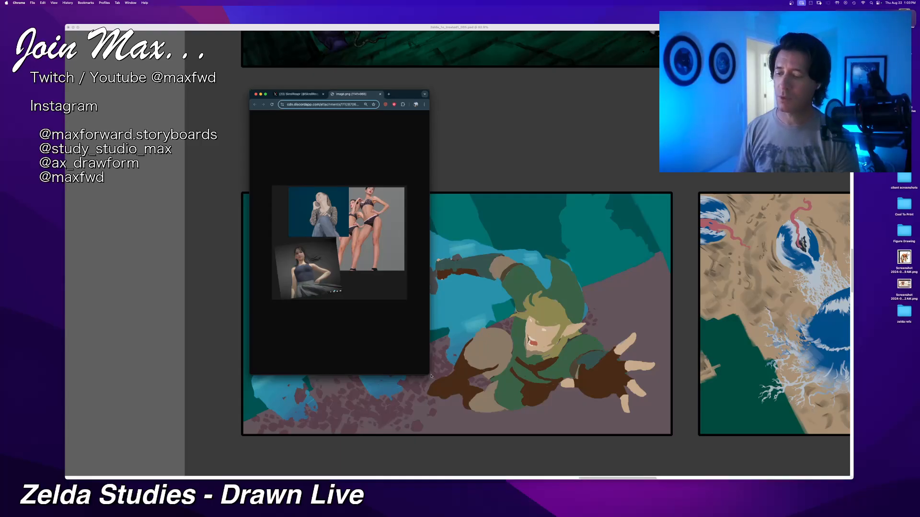
drag(429, 376, 685, 438)
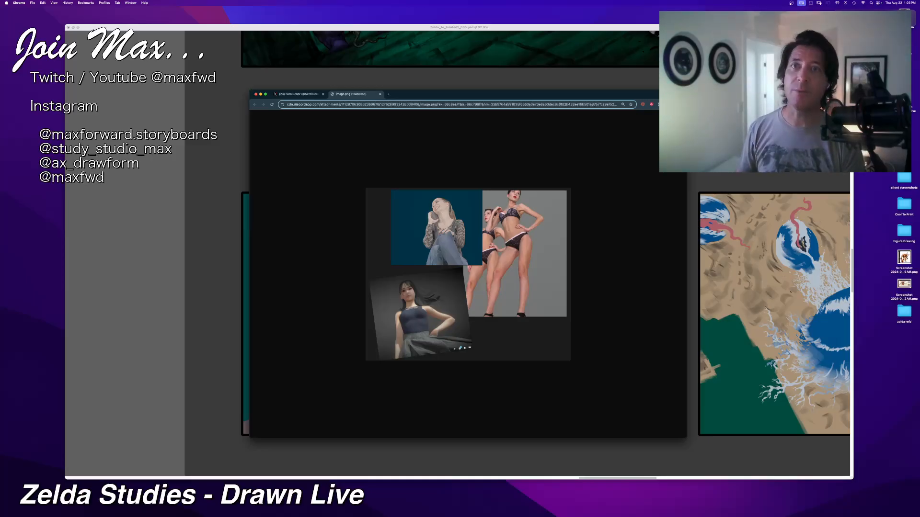
Step: Browse the artist's X feed, view the figure-drawing timelapse full screen, and move the browser window off the canvas
click(299, 95)
scroll(428, 214, up, 10)
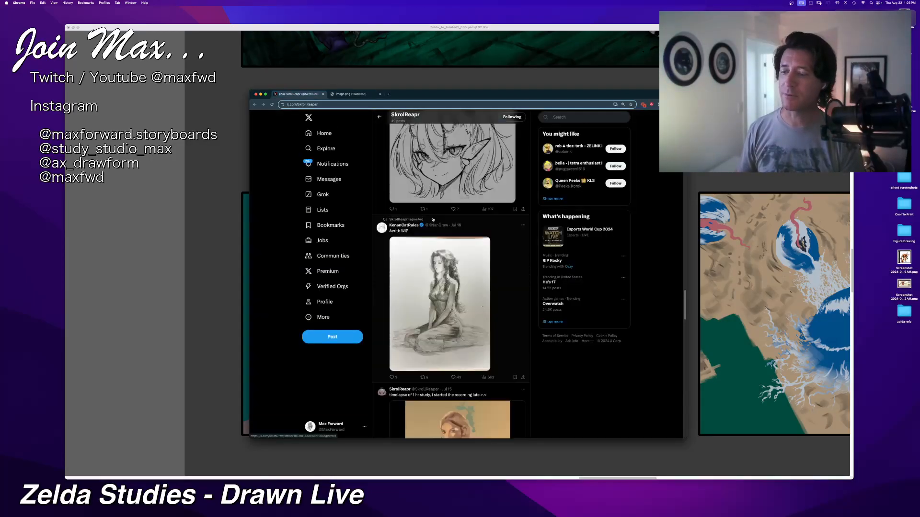
scroll(429, 214, up, 15)
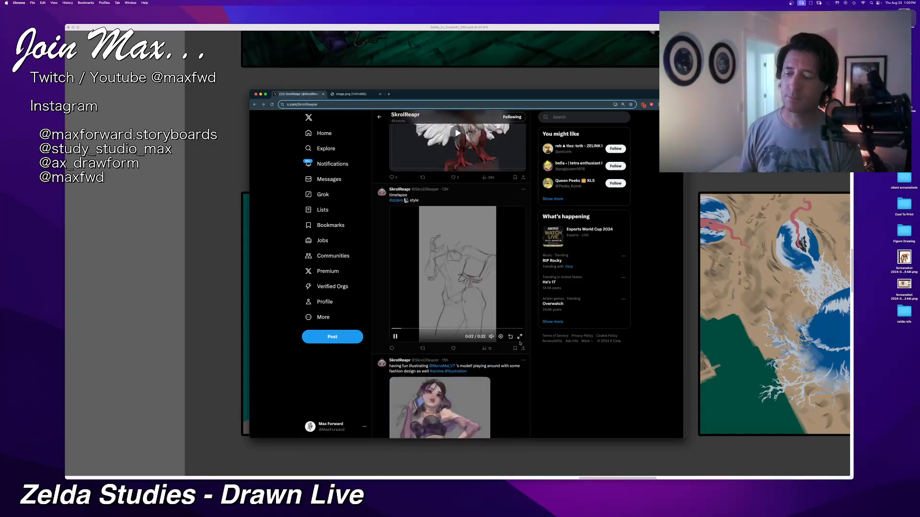
click(519, 337)
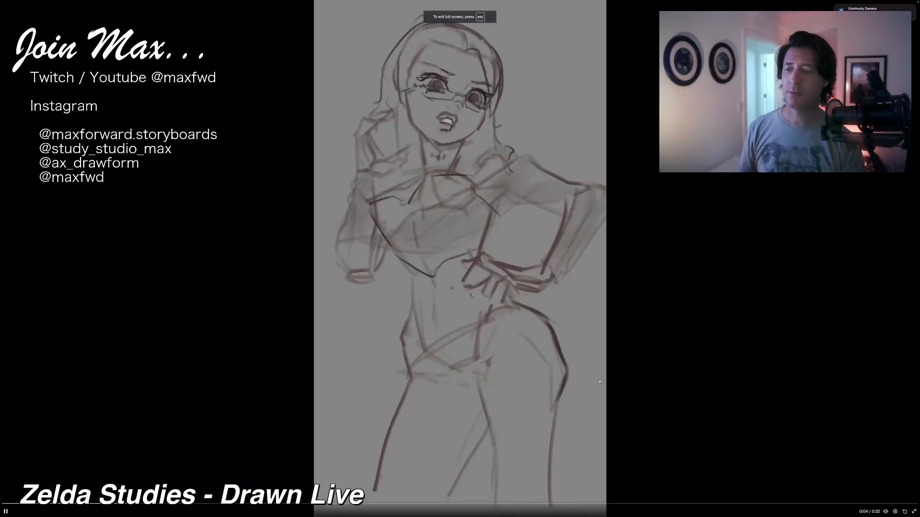
click(771, 502)
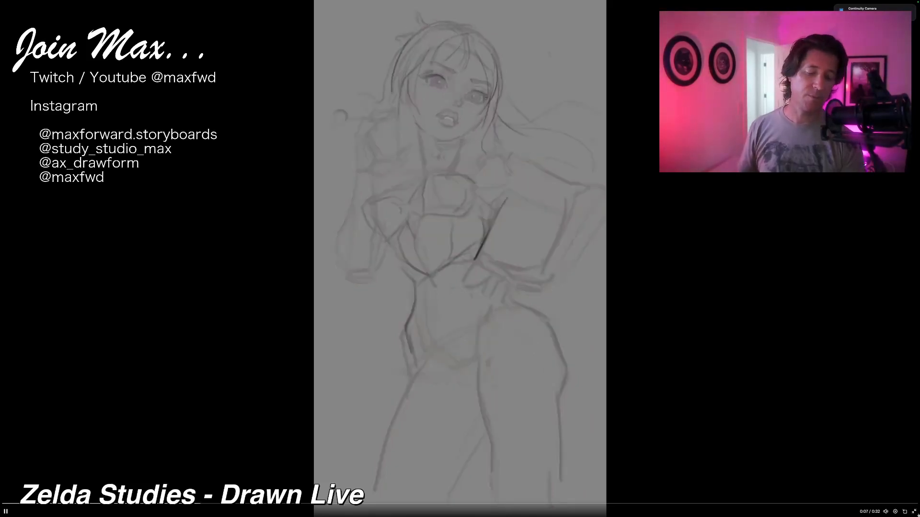
key(Escape)
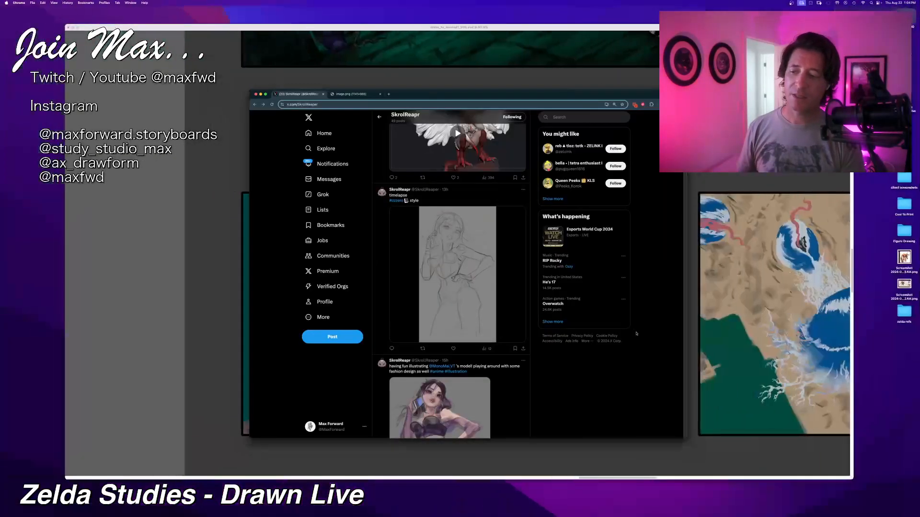
mouse_move(490, 95)
mouse_down()
mouse_move(283, 81)
mouse_move(226, 51)
mouse_move(5, 0)
mouse_up()
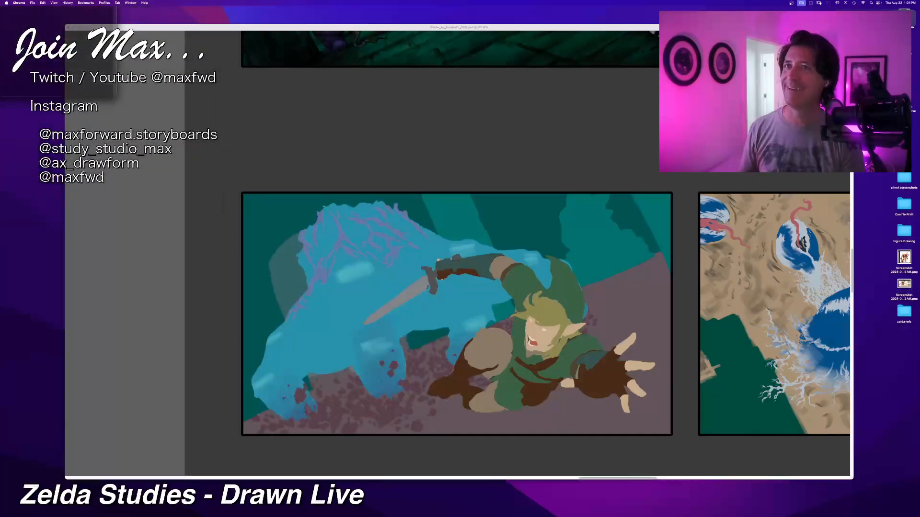
Step: Switch back to Corel Painter and view the whole flat-coloured panel with the blue creature behind Link
click(435, 28)
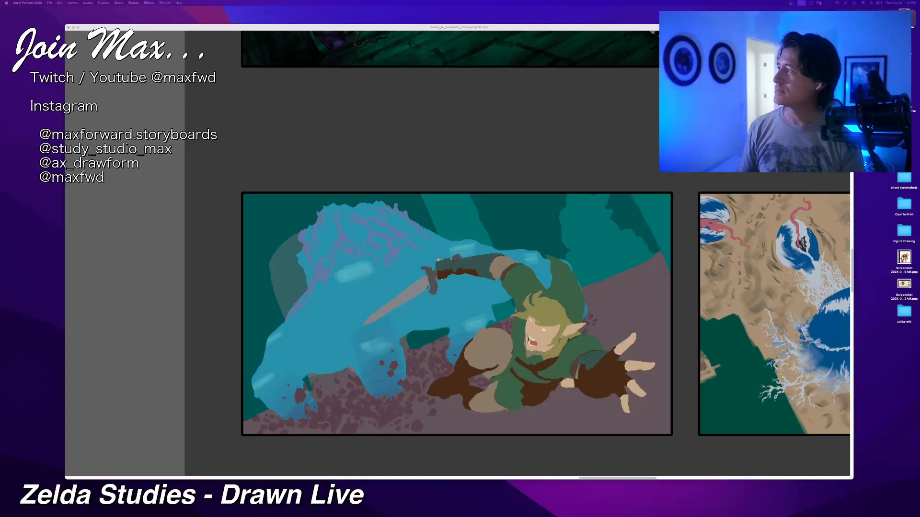
key(Tab)
scroll(457, 307, down, 1)
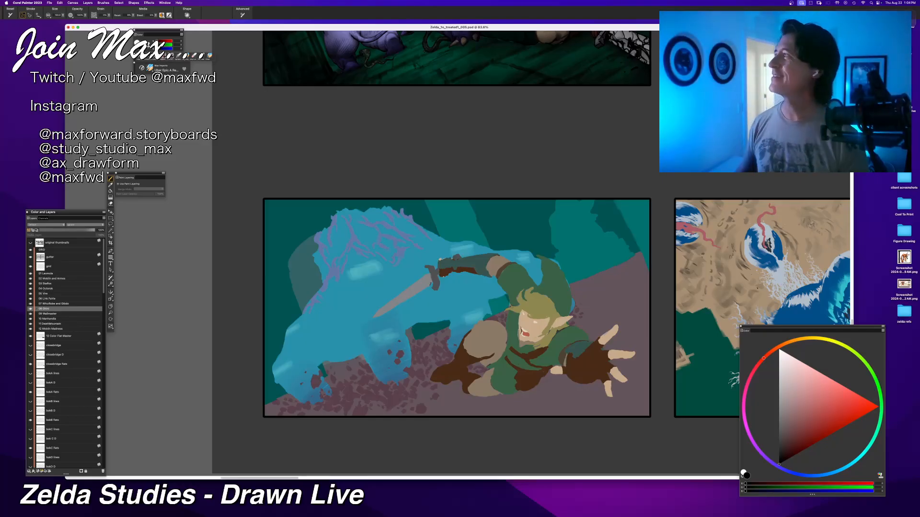
Step: Switch to Chrome, place the "angelina jolie hands" image results over the canvas and preview the waving, walking and hand-on-mouth photos
key(super+Tab)
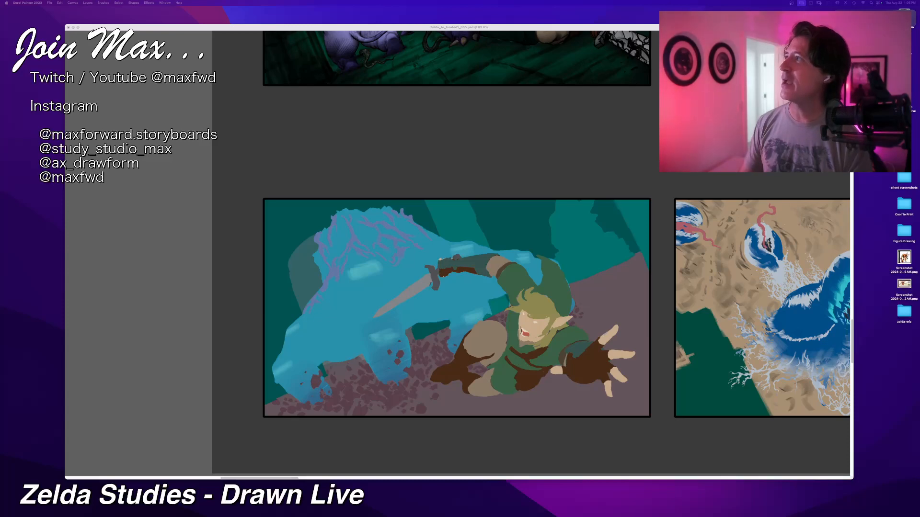
drag(158, 2, 343, 48)
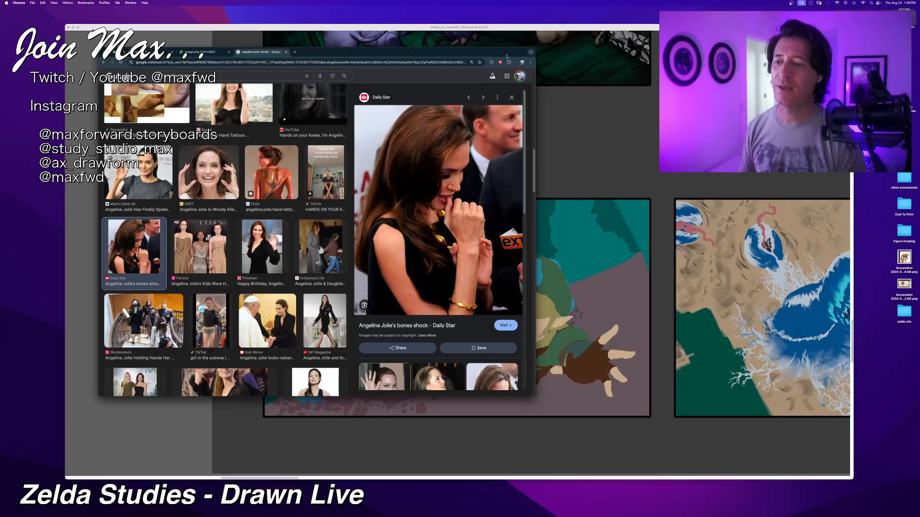
drag(508, 52, 514, 82)
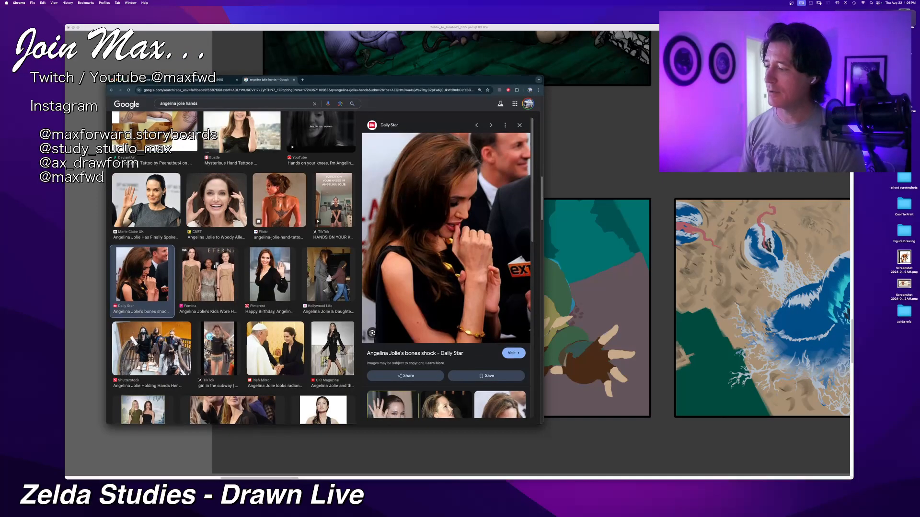
click(151, 195)
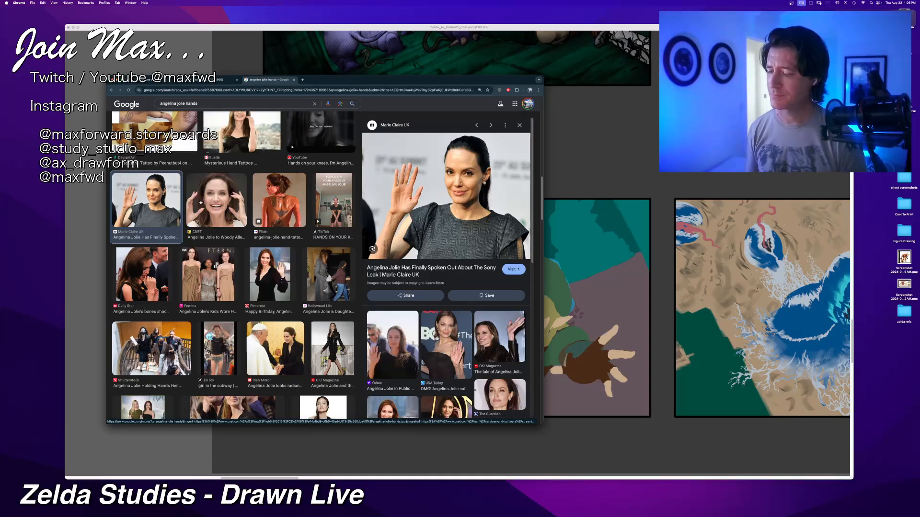
click(339, 352)
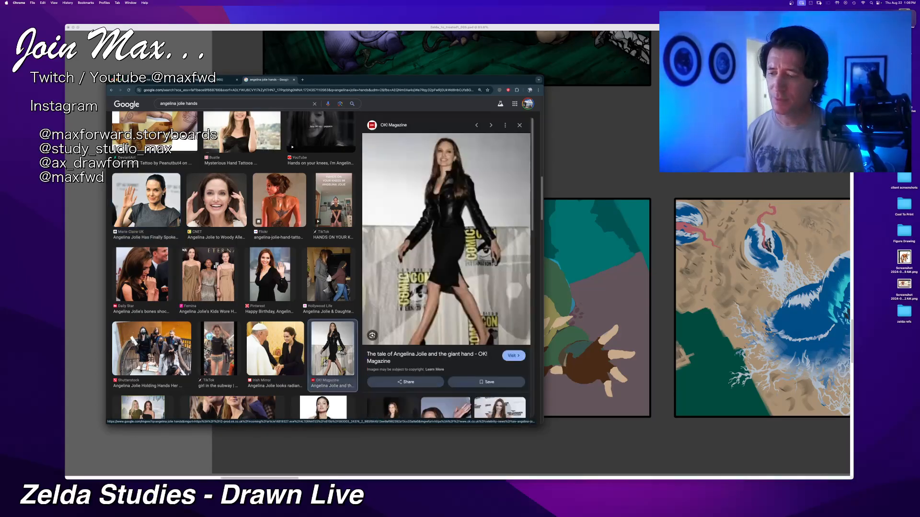
scroll(311, 311, down, 5)
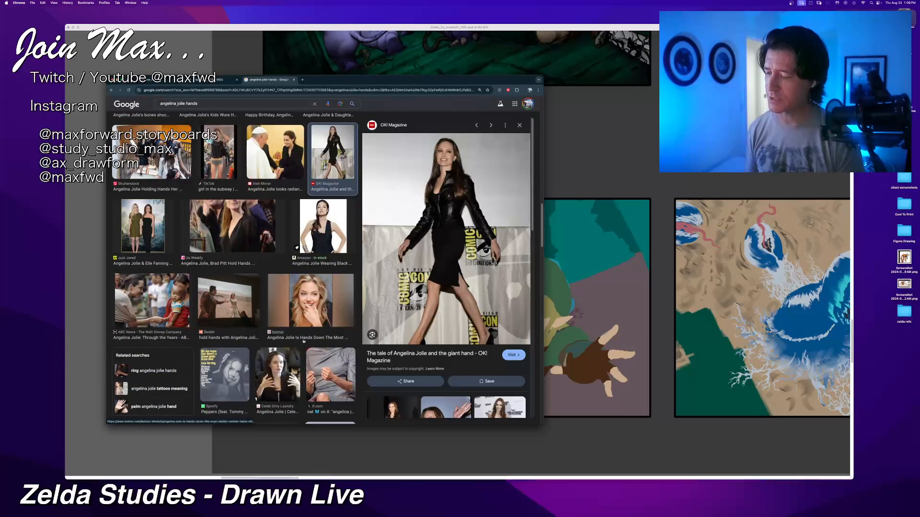
click(324, 312)
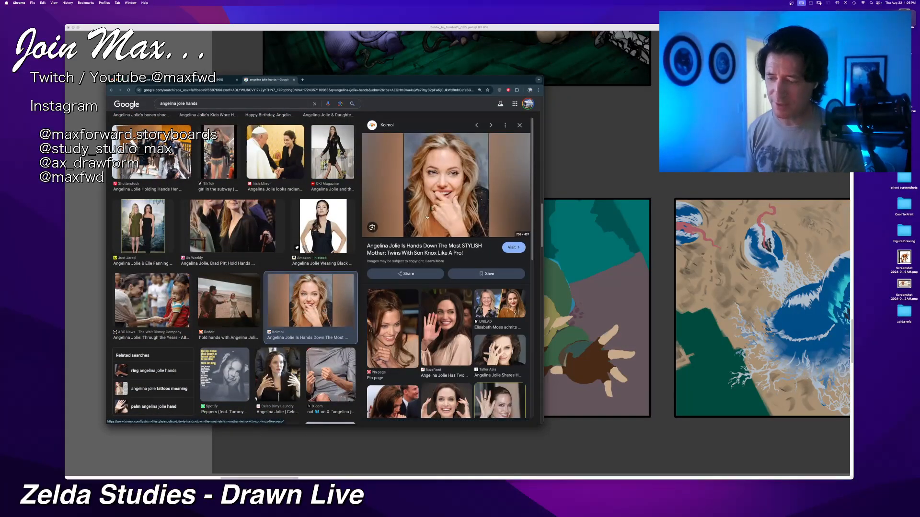
Step: Examine more hand photos further down the results, including the raised palm and raised arm, and return to Corel Painter
scroll(289, 285, down, 4)
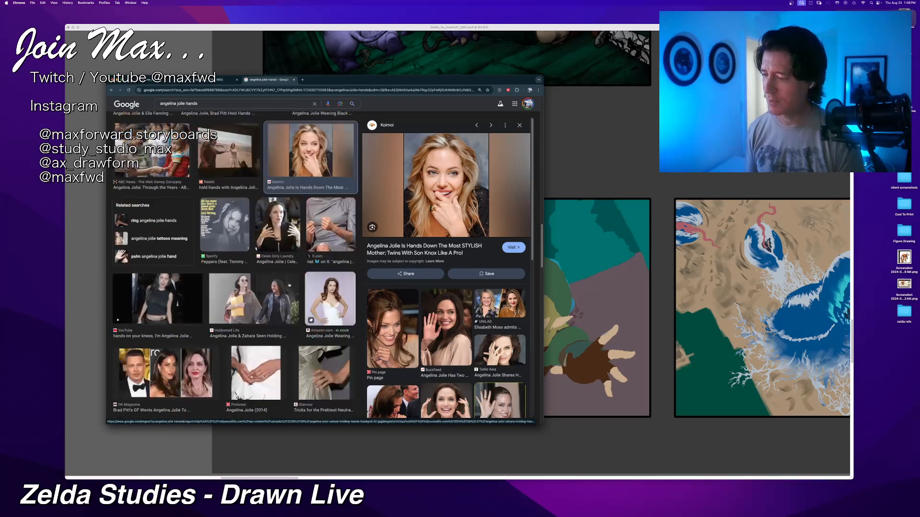
scroll(285, 278, down, 2)
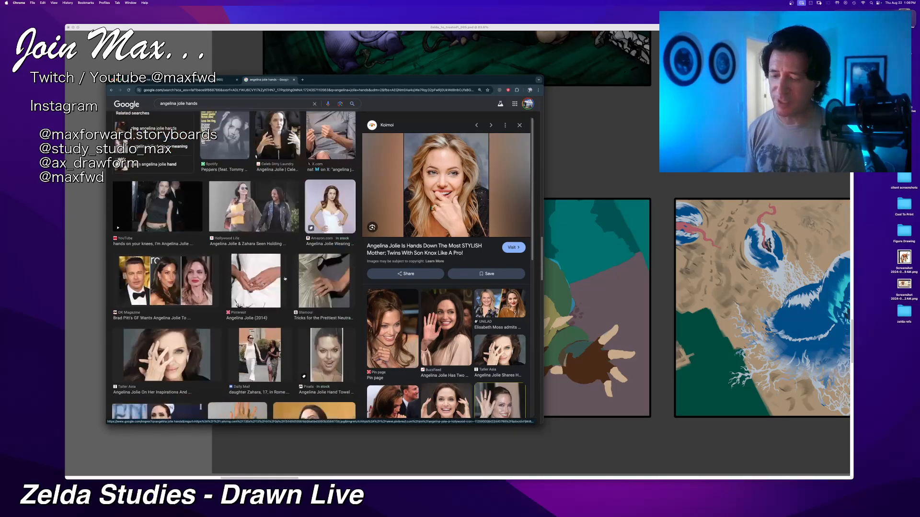
scroll(285, 278, down, 2)
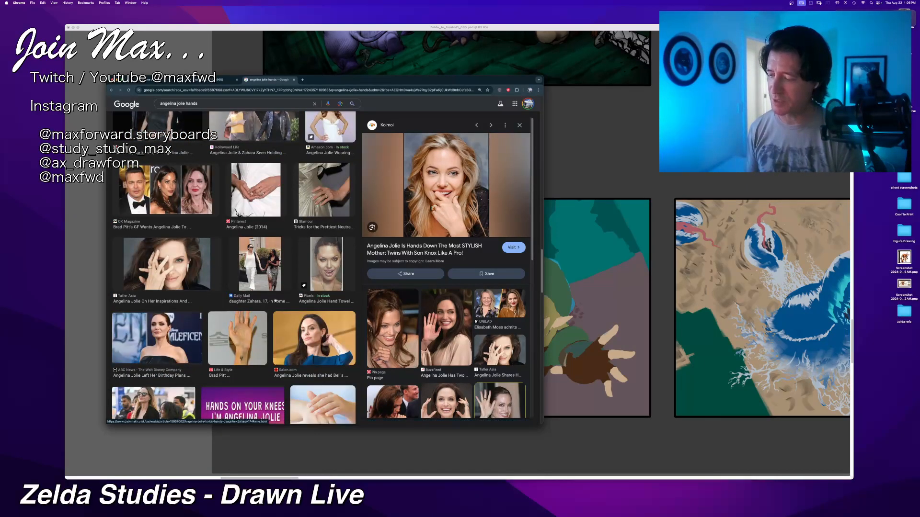
click(319, 344)
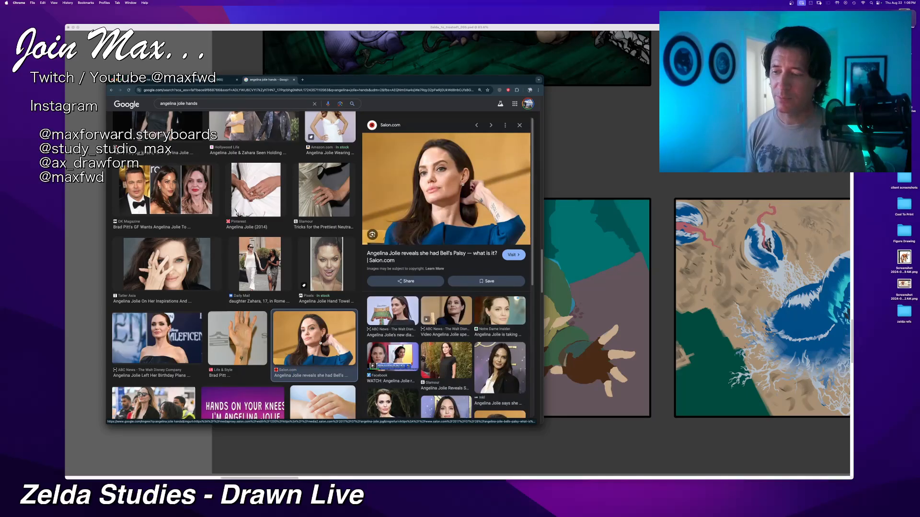
scroll(320, 343, down, 3)
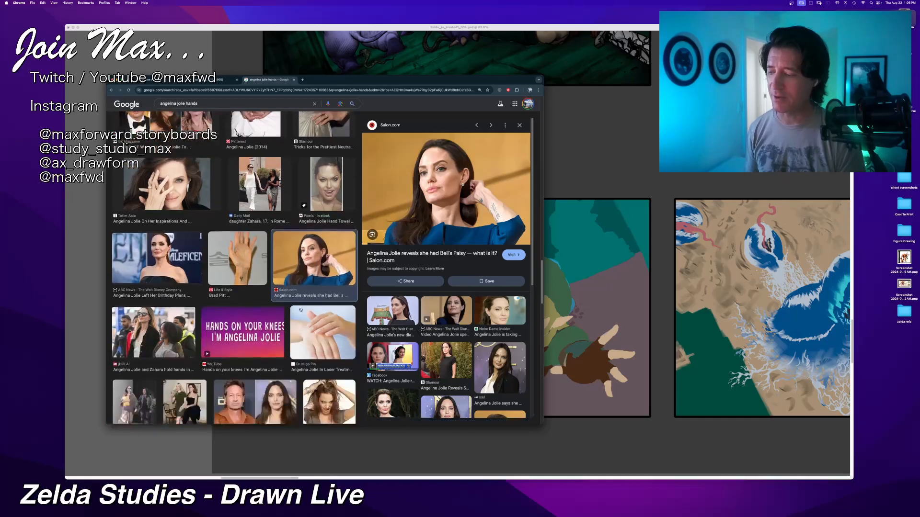
scroll(196, 257, down, 5)
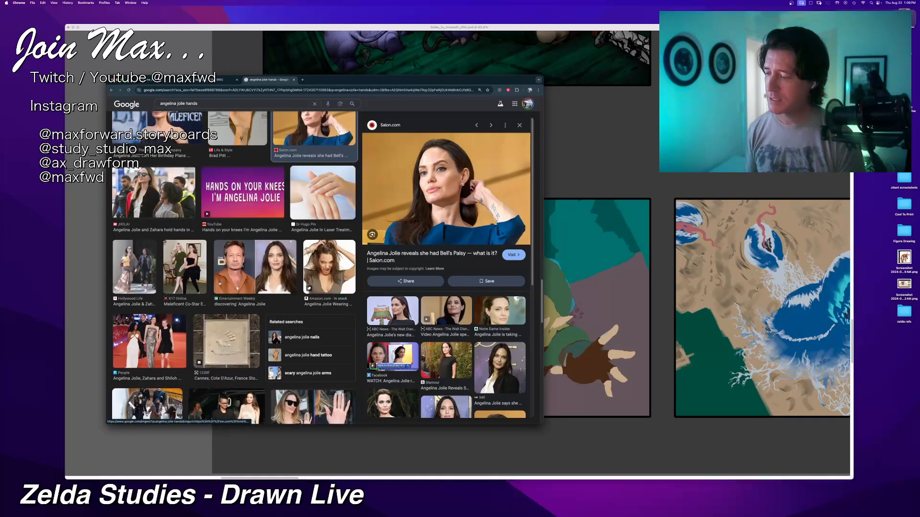
scroll(216, 280, down, 3)
scroll(214, 278, down, 3)
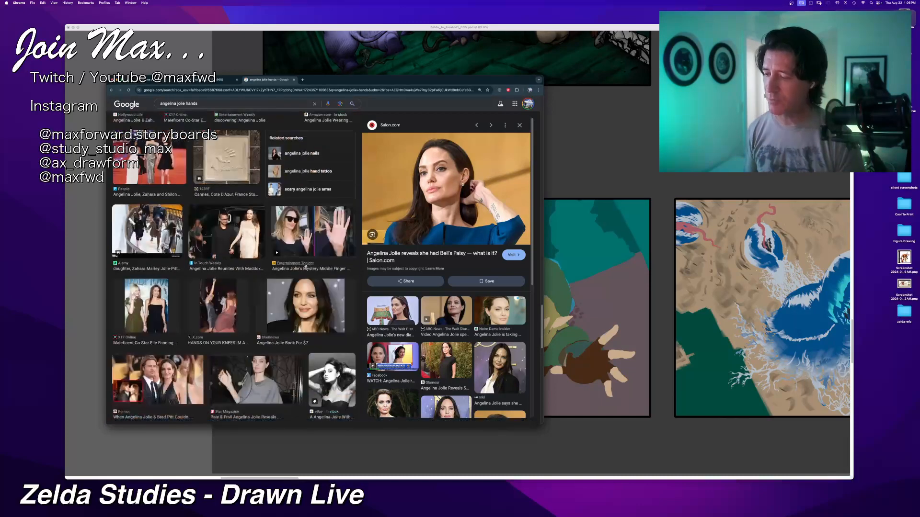
click(325, 224)
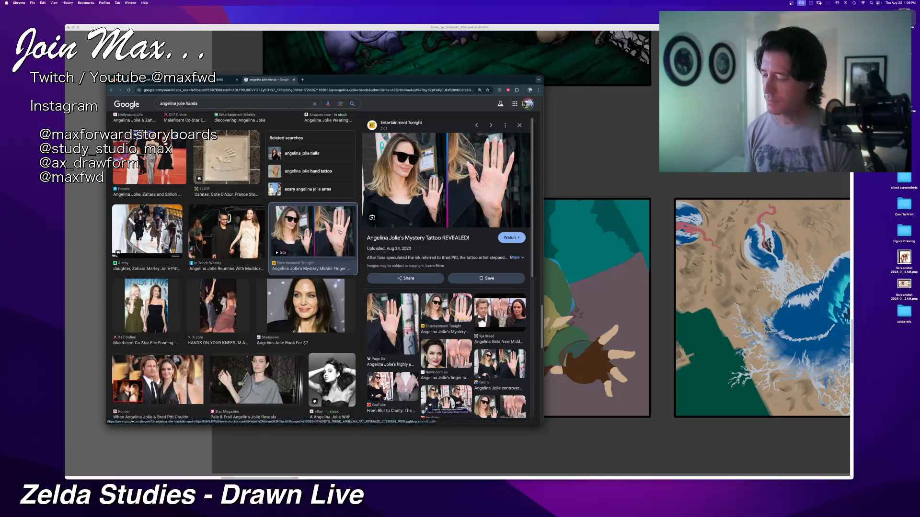
click(256, 380)
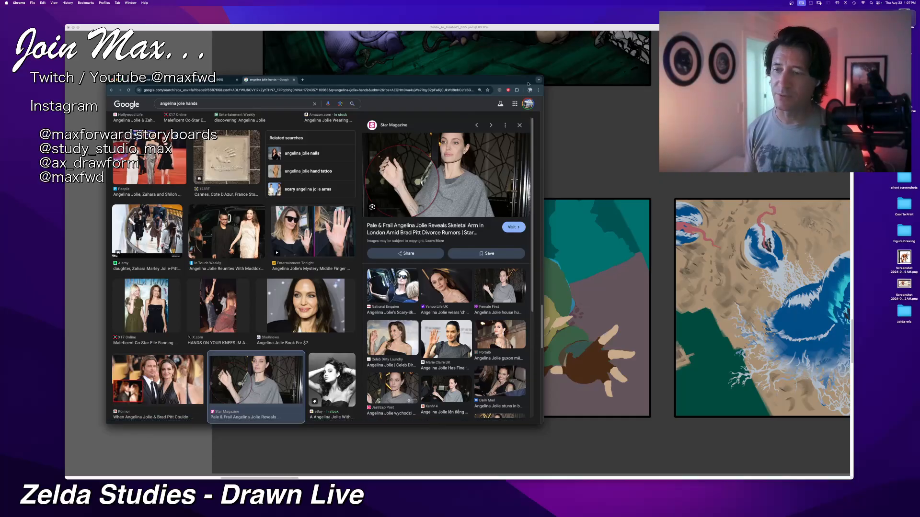
drag(513, 83, 144, 0)
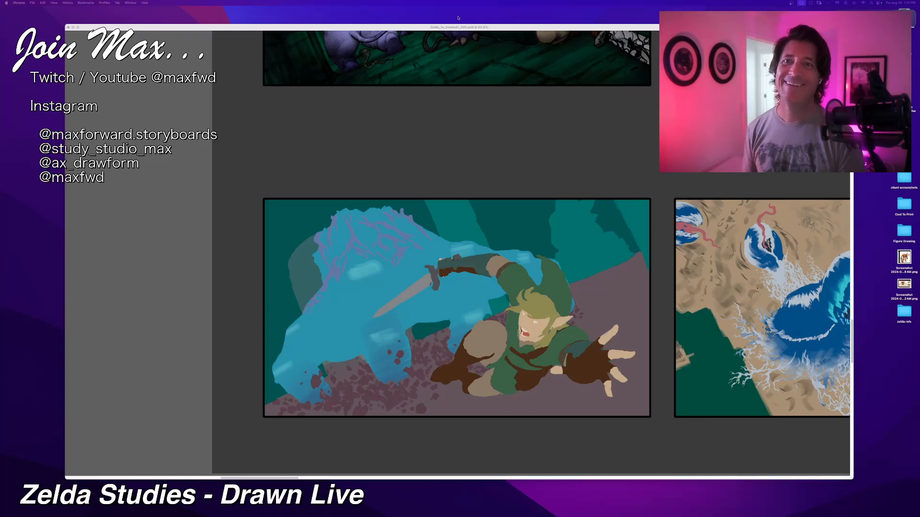
click(443, 28)
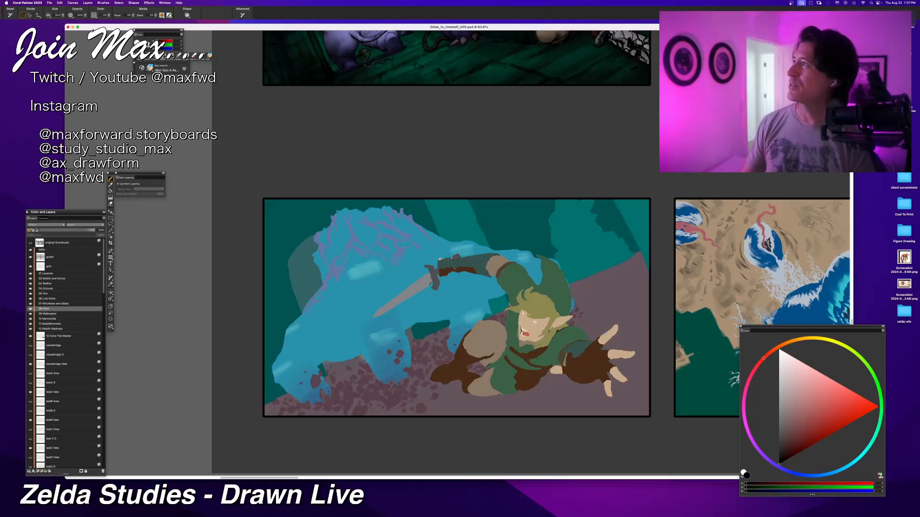
key(super+Tab)
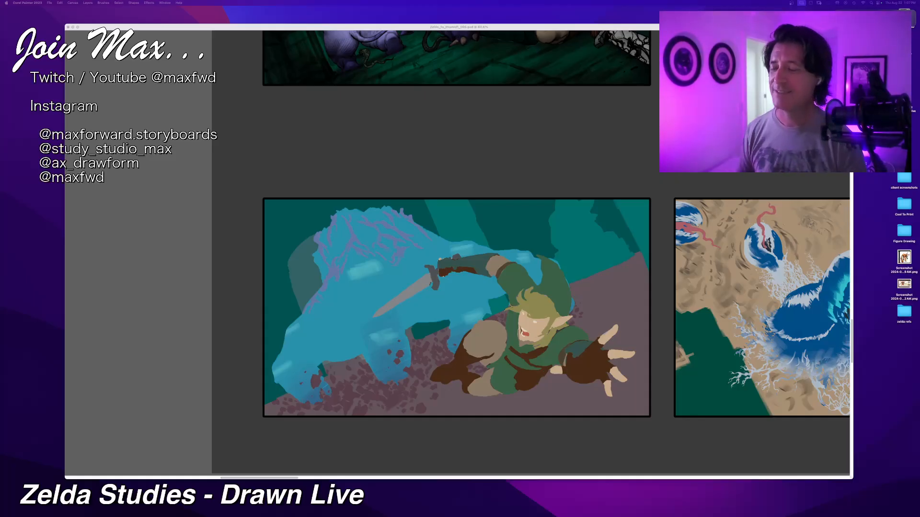
click(325, 26)
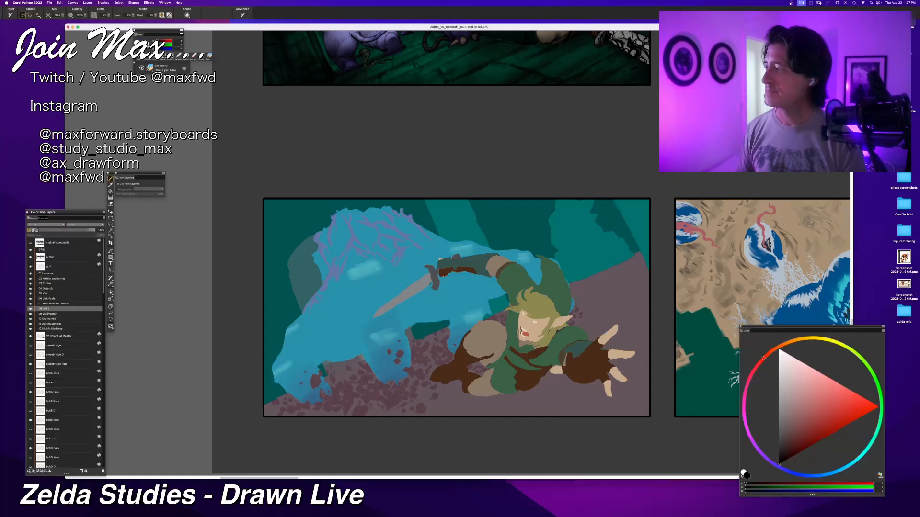
key(super+minus)
key(super+minus)
key(super+plus)
key(super+plus)
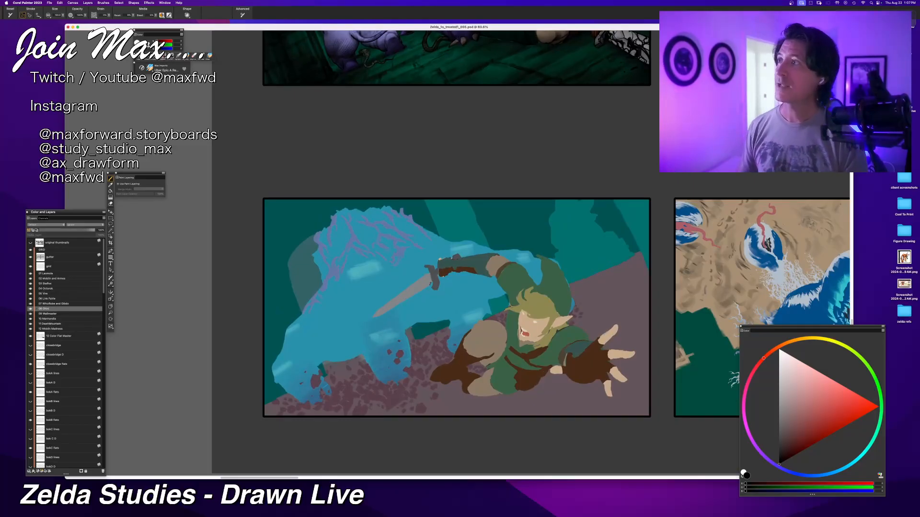
key(super+Tab)
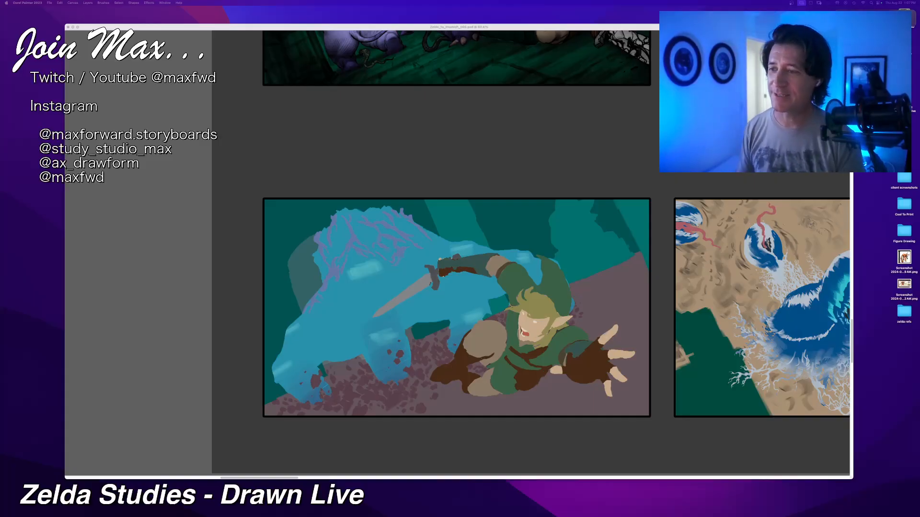
Step: Return to Corel Painter and select the 11 DeathMountain layer group
click(340, 27)
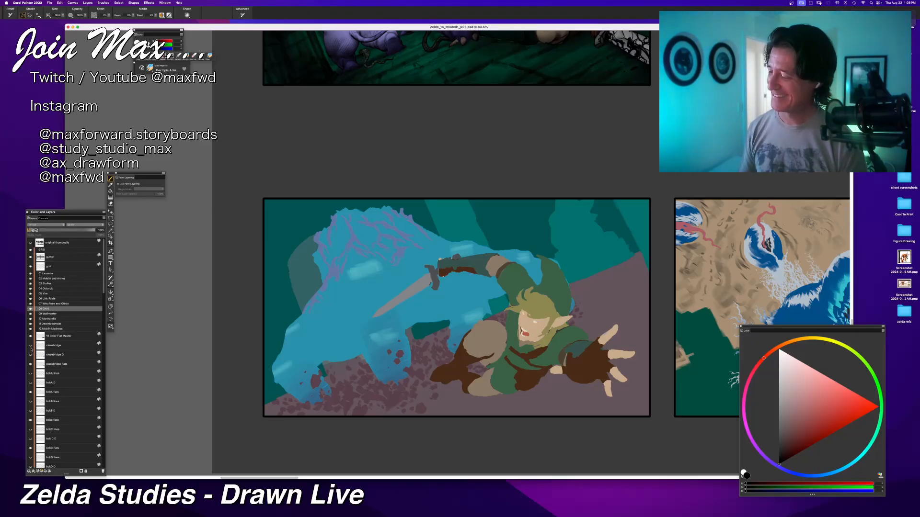
click(47, 324)
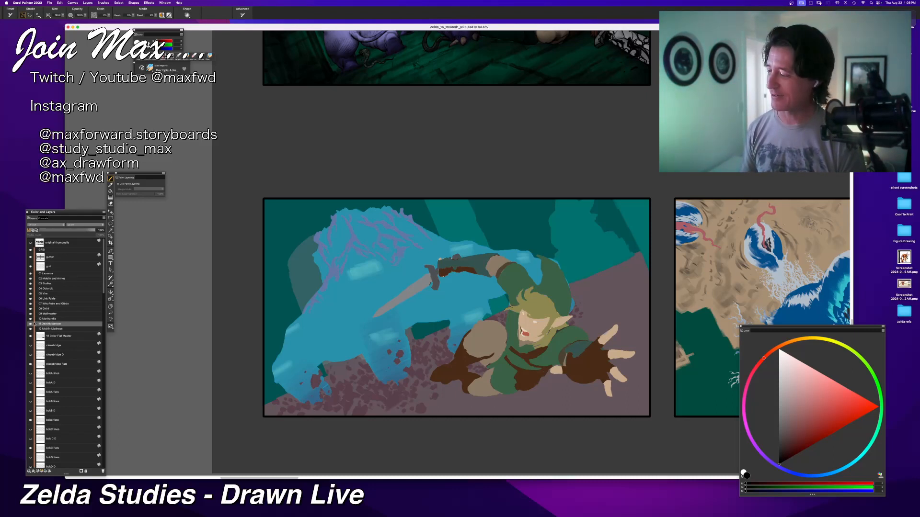
Step: Open the Wallmaster panel's layer group and select its wallmaster flats layer with the Layer Adjuster
click(39, 314)
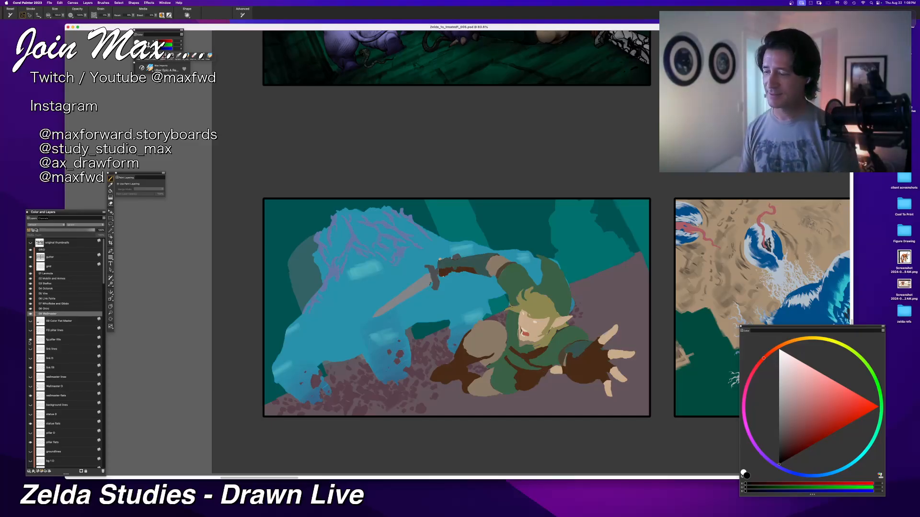
key(super+minus)
key(super+plus)
key(super+plus)
key(super+plus)
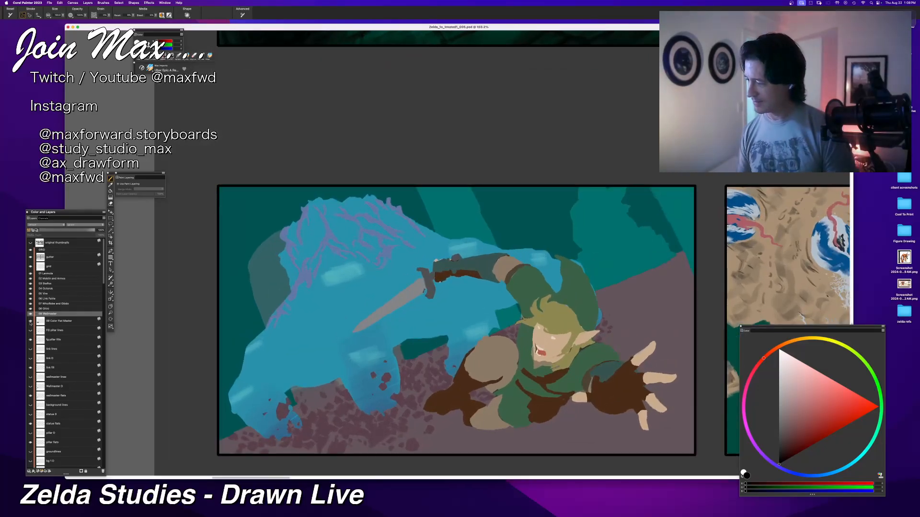
key(f)
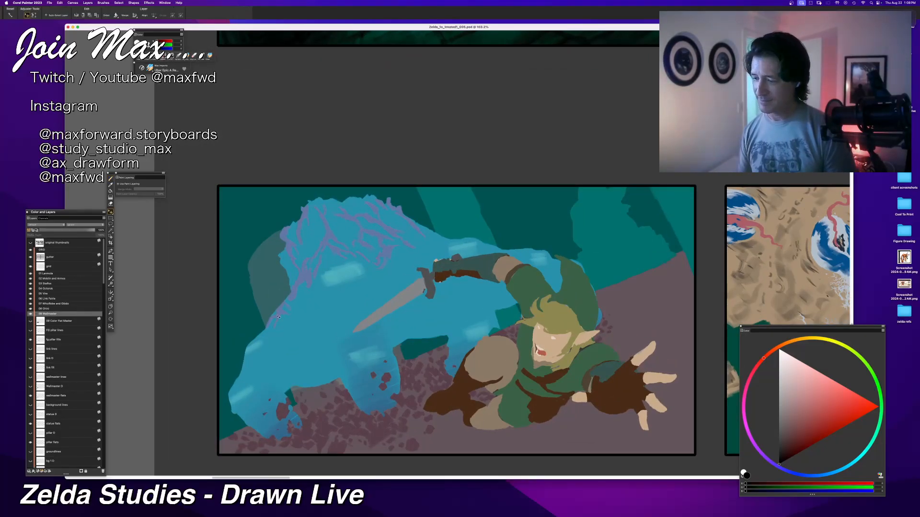
click(56, 396)
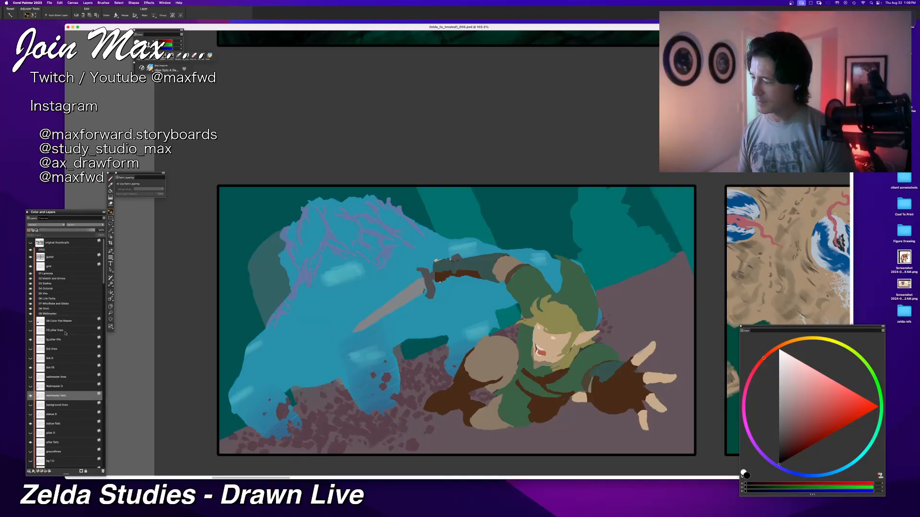
Step: Toggle the wallmaster flats and hide Link's flats to check which artwork each layer holds
scroll(48, 350, down, 2)
click(30, 377)
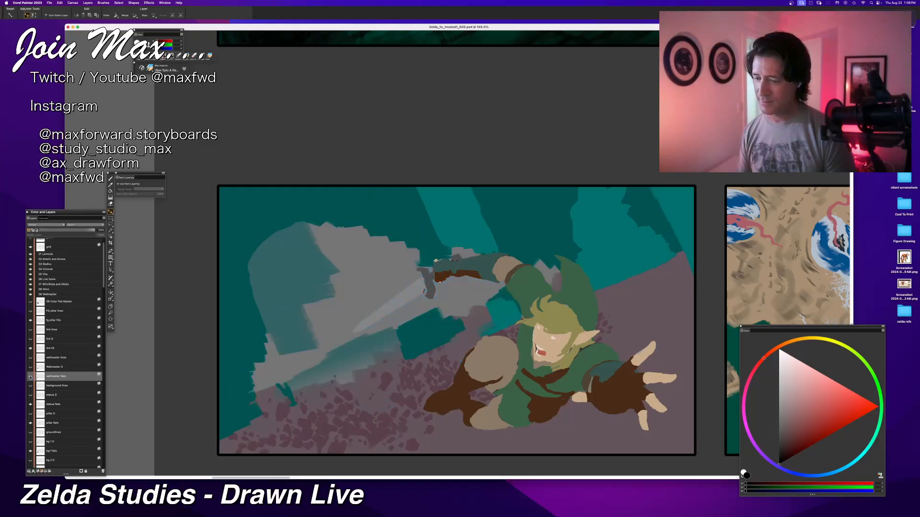
click(30, 377)
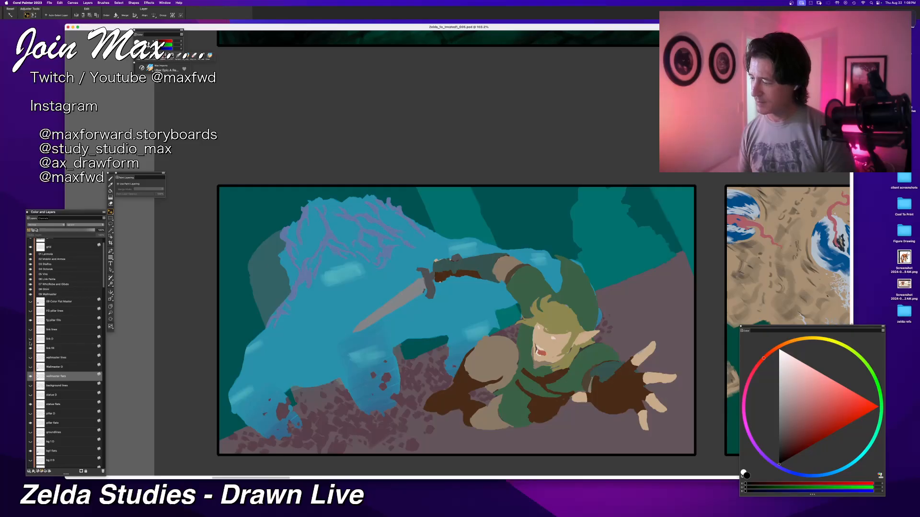
click(30, 348)
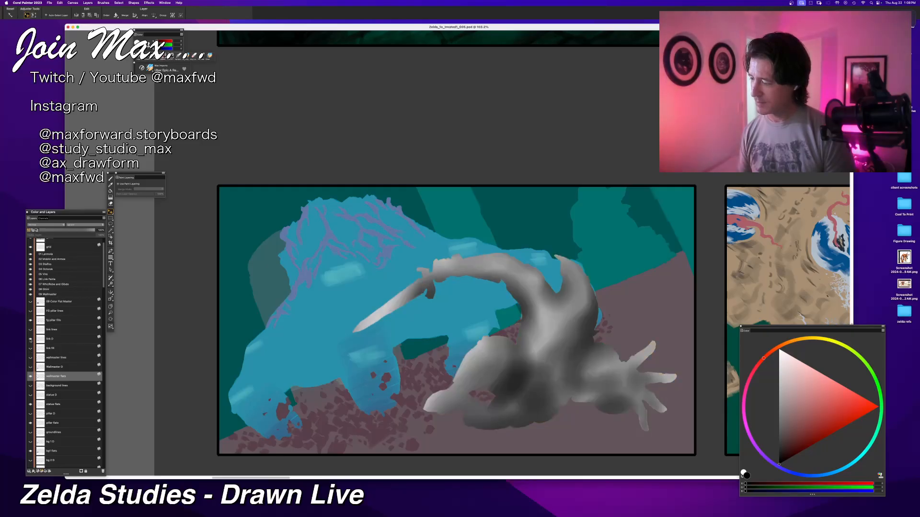
Step: Show the line layers for Link, the foreground pillar, the wallmaster and the background, with Link's flats turned back on
click(30, 329)
click(31, 329)
click(30, 330)
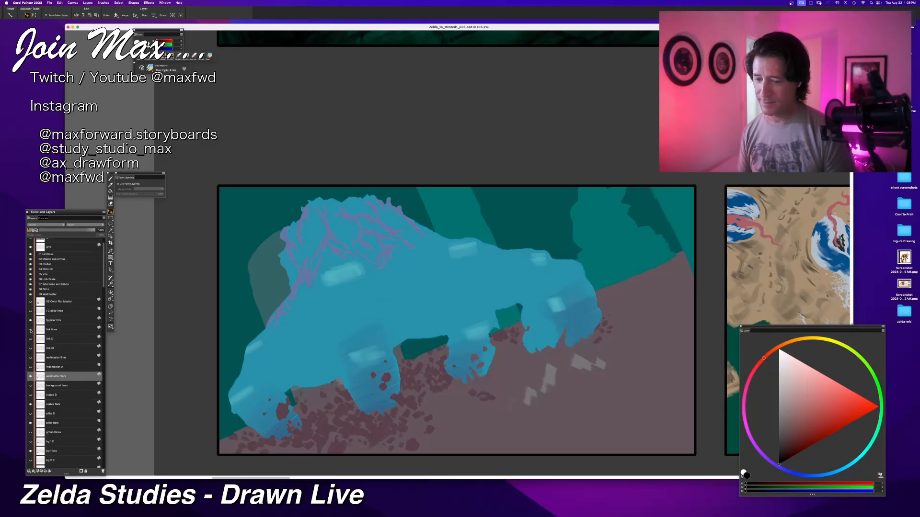
click(30, 330)
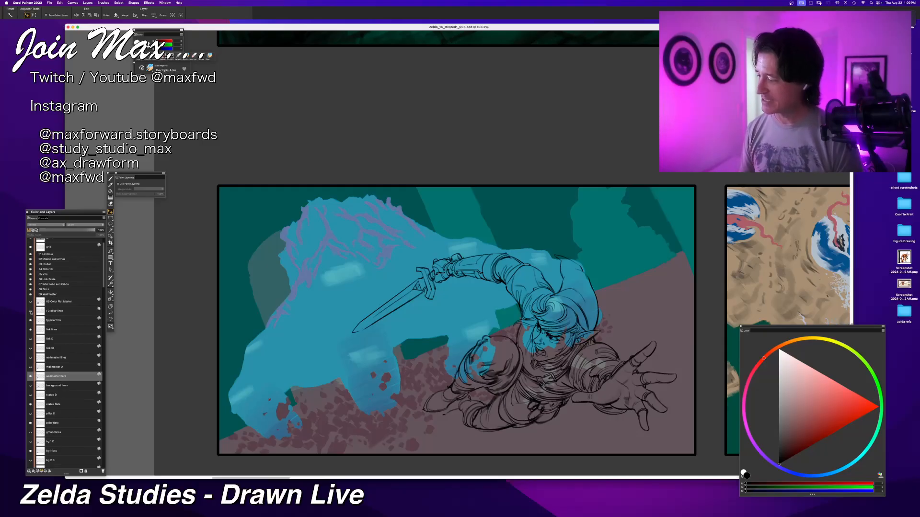
click(30, 312)
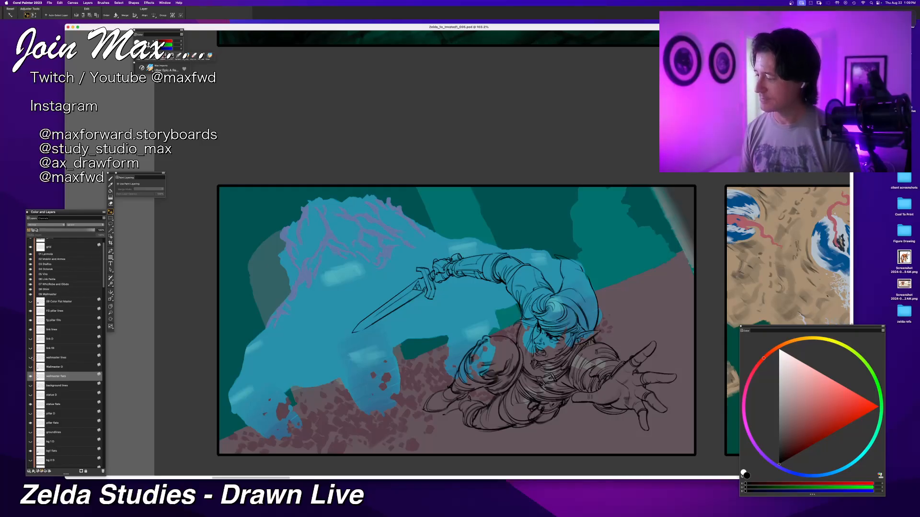
click(31, 358)
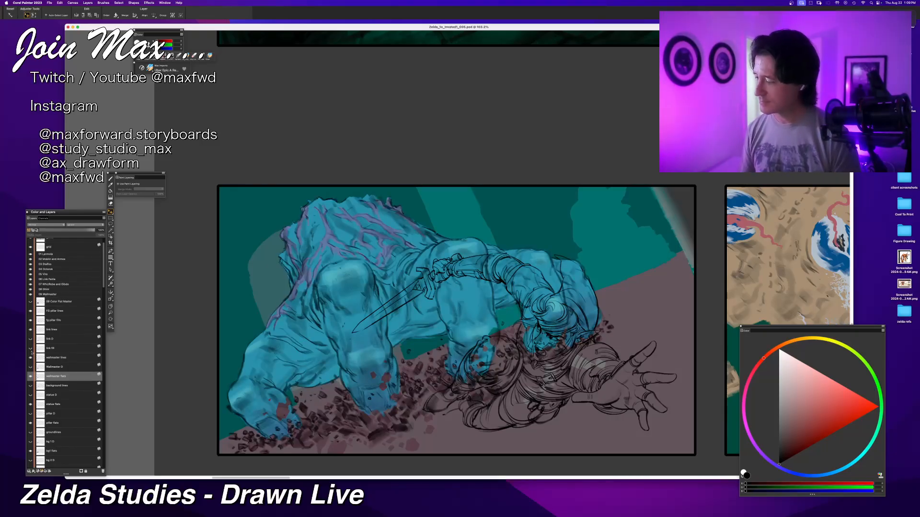
click(31, 348)
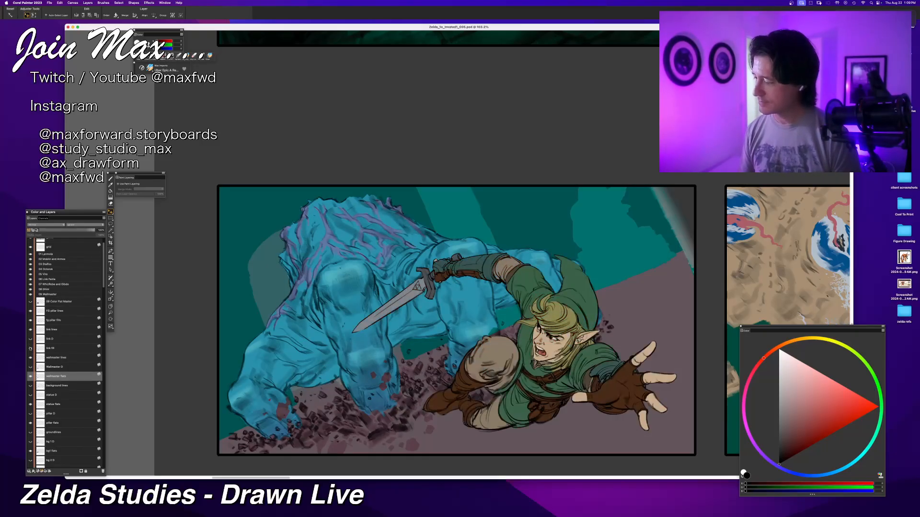
click(31, 386)
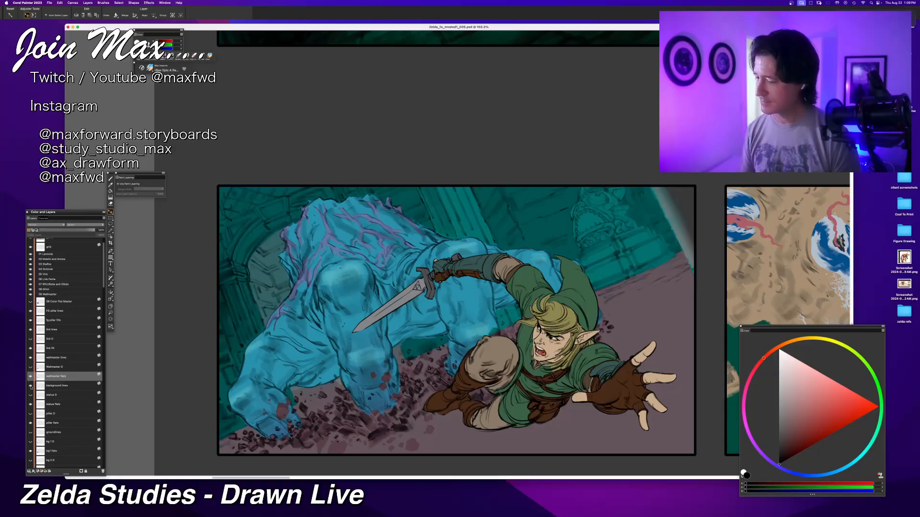
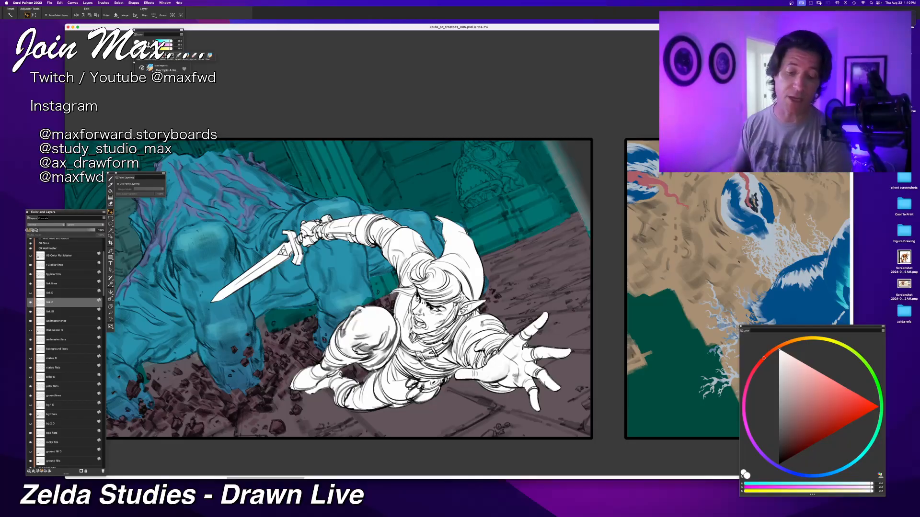
Step: Set black as the brush colour and shade Link's sword blade with soft strokes, undoing the unwanted ones
drag(788, 448, 779, 463)
key(b)
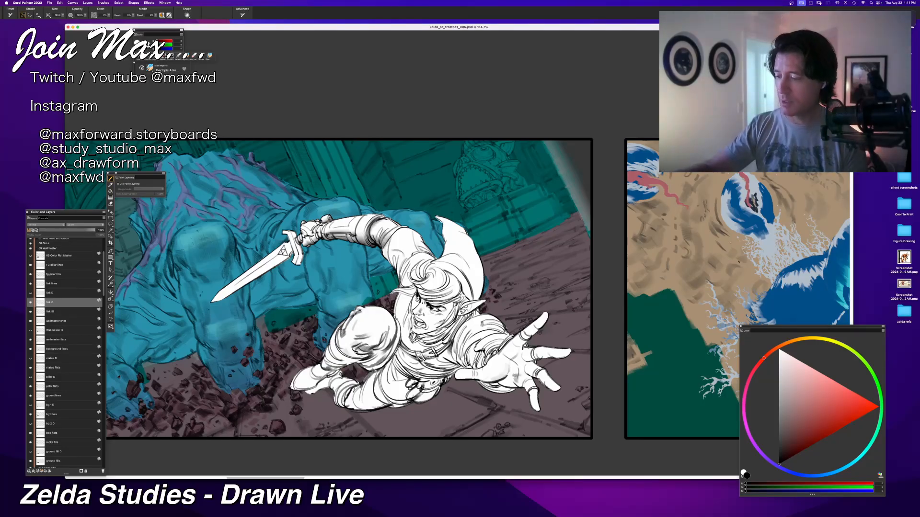
key(super+z)
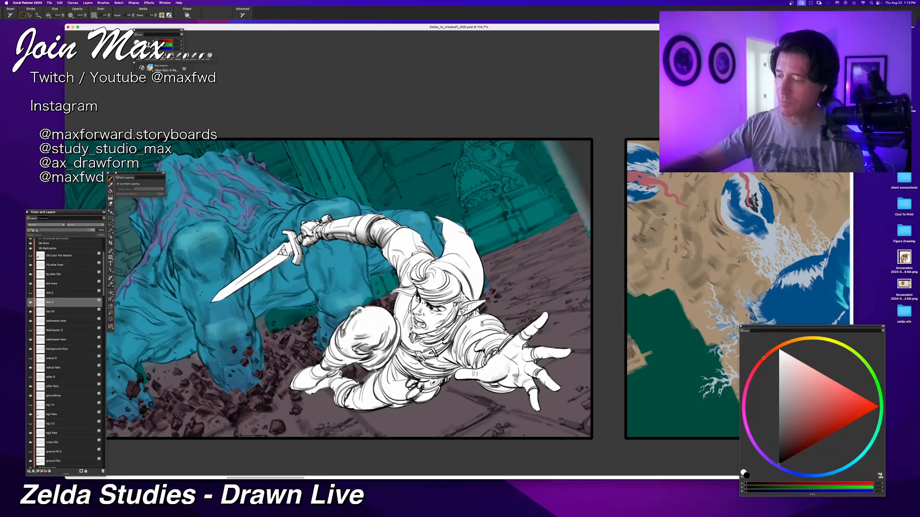
drag(383, 287, 498, 292)
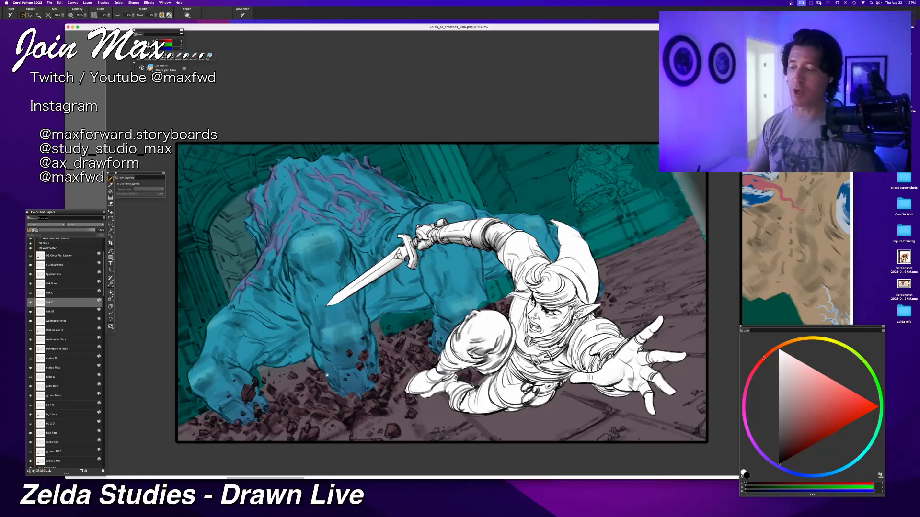
drag(479, 288, 397, 304)
drag(322, 280, 247, 321)
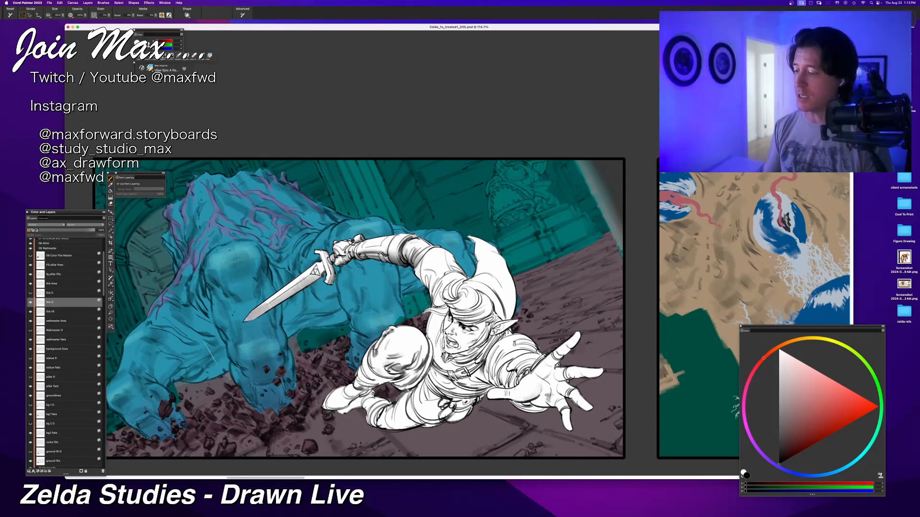
key(super+z)
mouse_move(314, 284)
mouse_down()
mouse_move(234, 325)
mouse_move(248, 319)
mouse_up()
key(super+z)
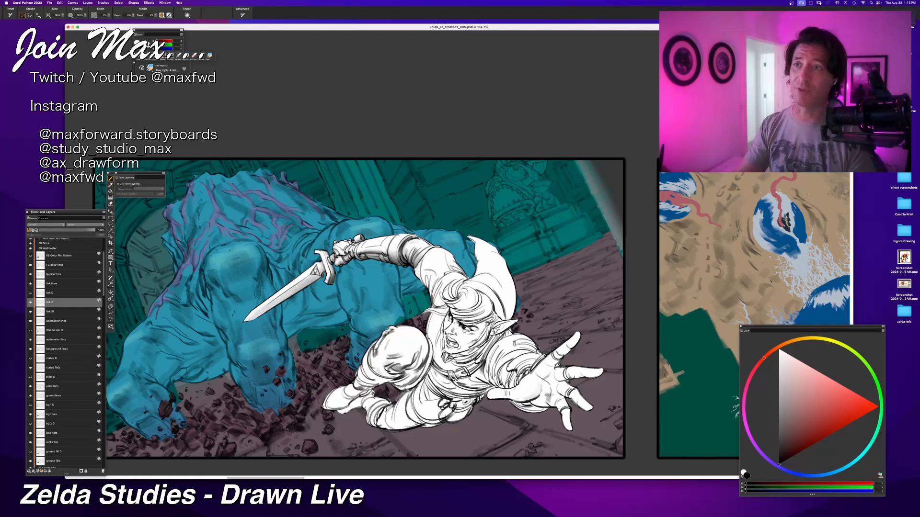
Step: Refine the grey shading on Link's raised sword arm and bracer, undoing strokes that do not suit
key(super+z)
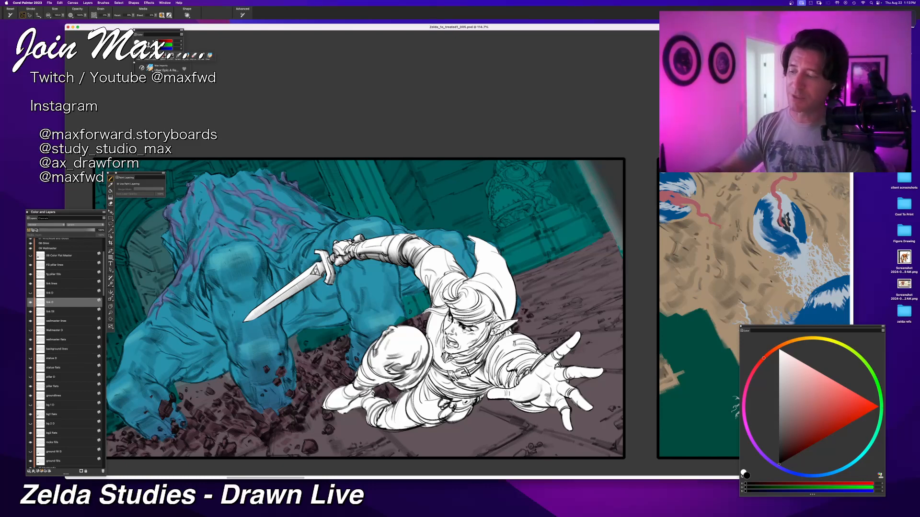
key(super+z)
key(super+z)
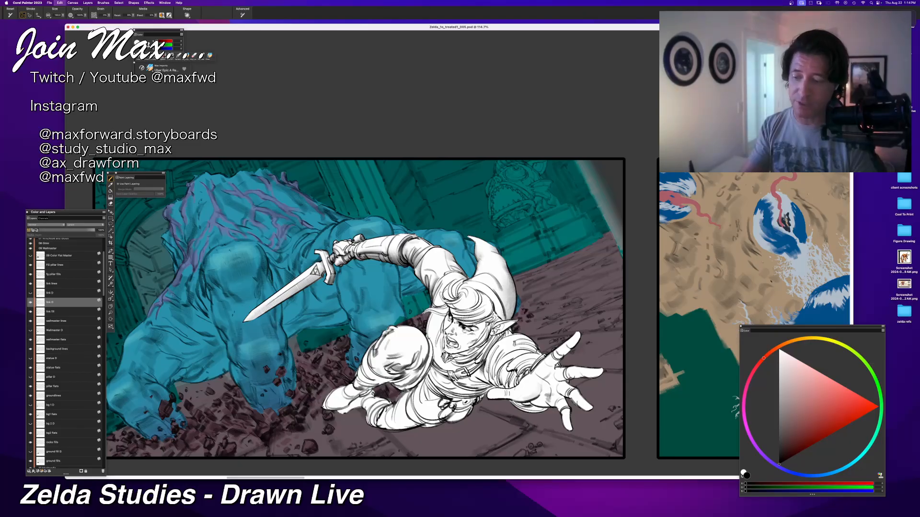
Step: Shade the lower folds of Link's cap behind his head with soft black strokes, undoing the rejected ones
drag(500, 282, 507, 320)
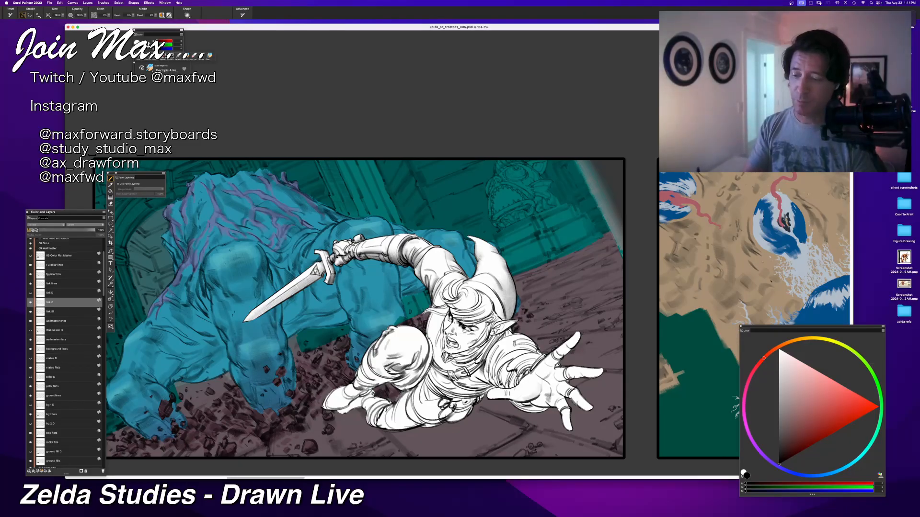
mouse_move(499, 289)
mouse_down()
mouse_move(509, 317)
mouse_move(514, 303)
mouse_move(509, 321)
mouse_up()
key(super+z)
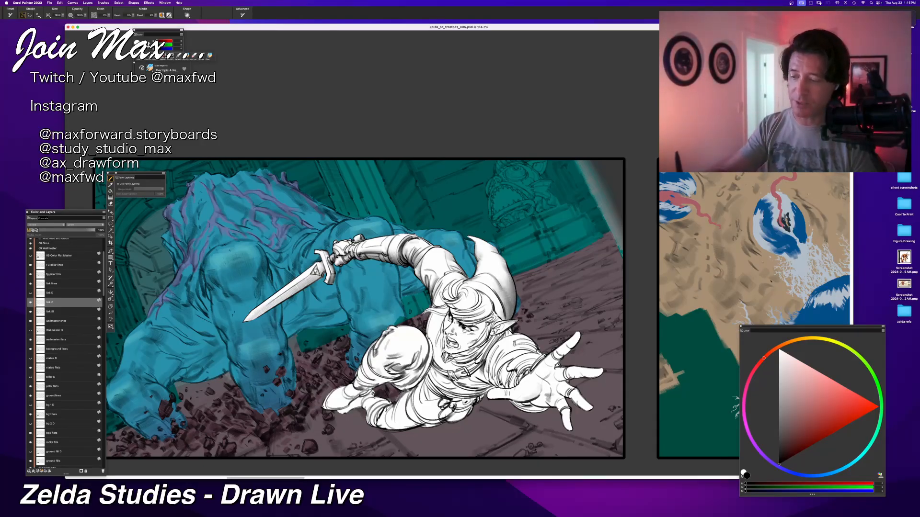
drag(488, 289, 502, 321)
key(super+z)
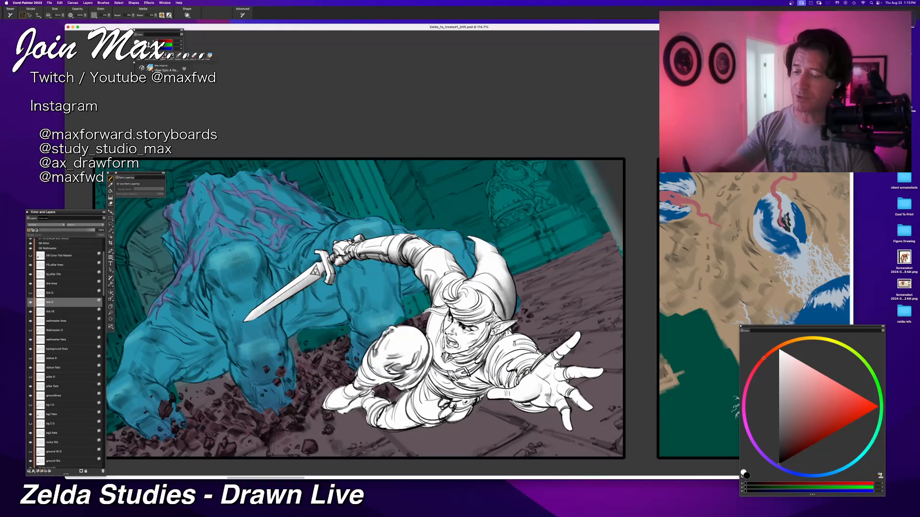
Step: Switch between white and black to retouch the cap's shading, and darken the area around Link's ear
click(779, 352)
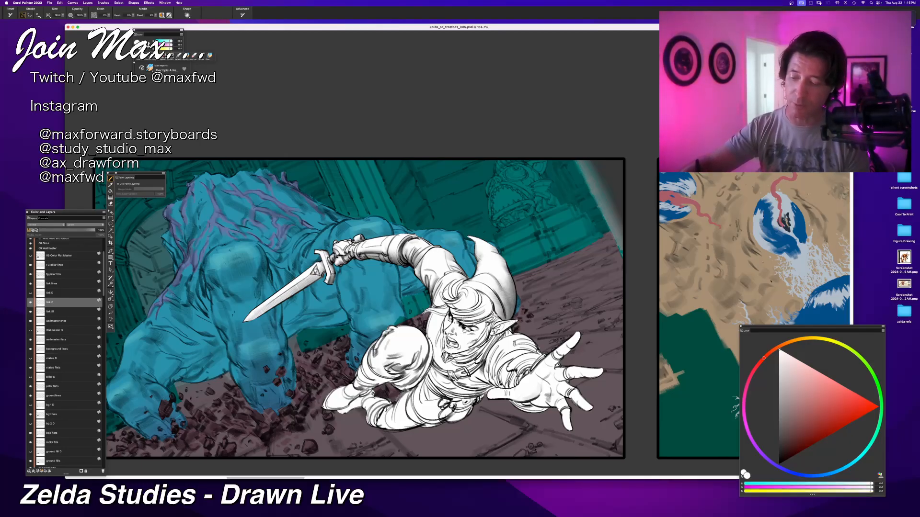
click(779, 464)
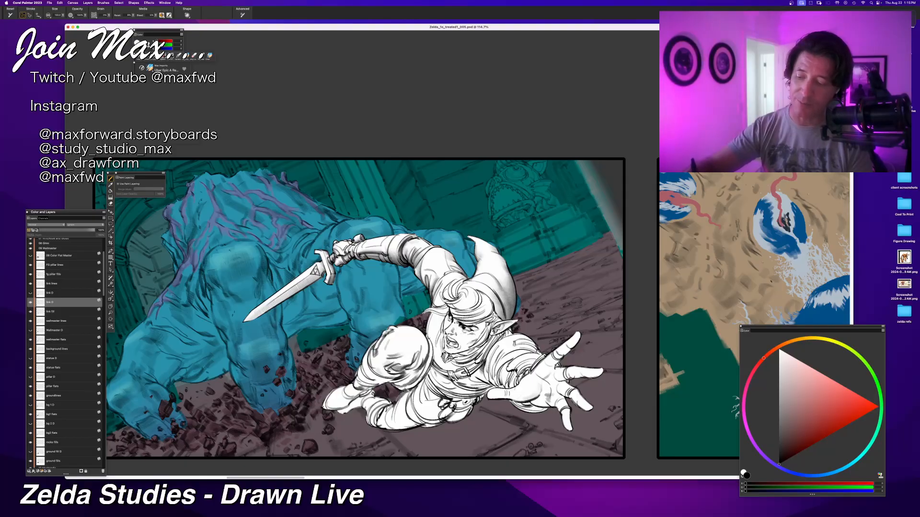
drag(493, 335, 514, 322)
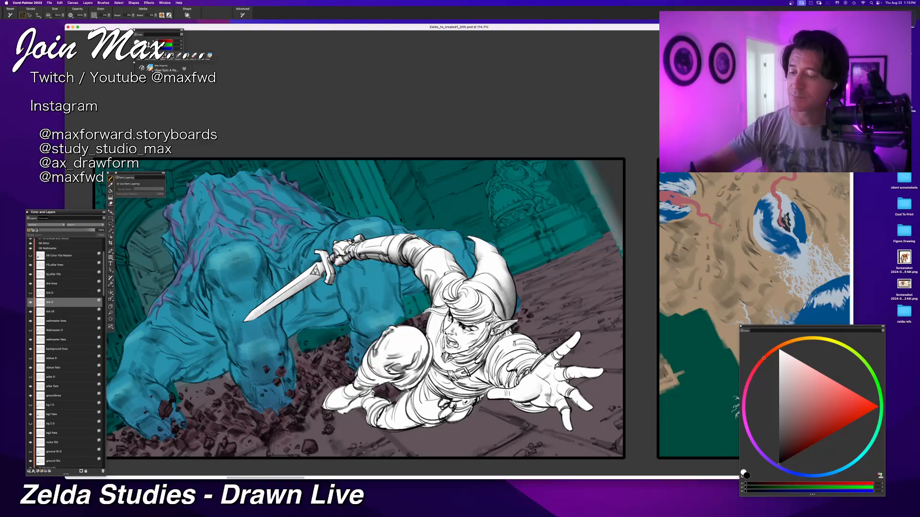
key(super+z)
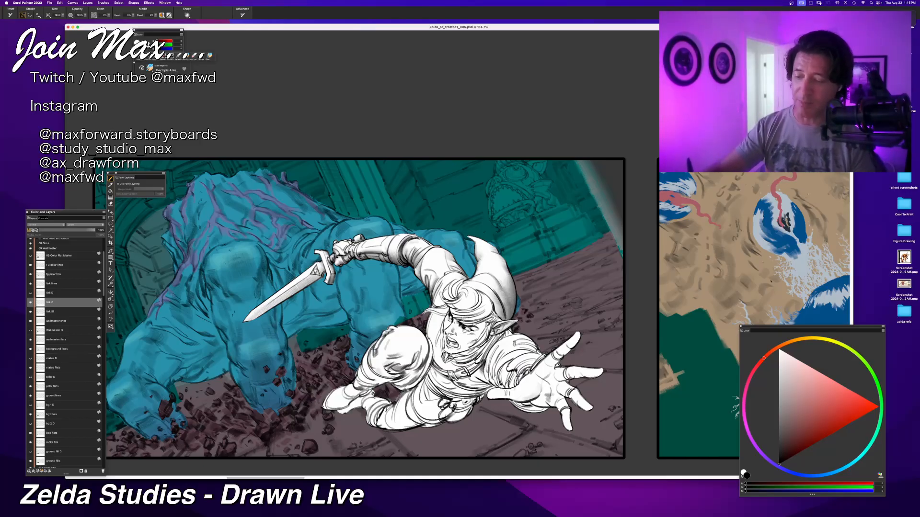
drag(484, 311, 494, 321)
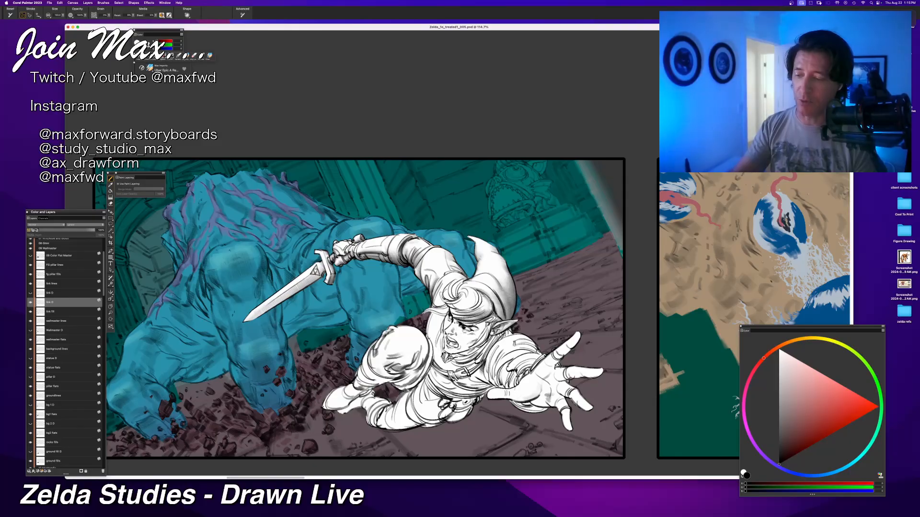
Step: Shade Link's hair and fringe with short black strokes, undoing the ones that do not suit
mouse_move(488, 302)
mouse_down()
mouse_move(489, 317)
mouse_move(486, 306)
mouse_move(464, 315)
mouse_up()
key(super+z)
key(super+z)
key(super+z)
key(super+z)
mouse_move(443, 283)
mouse_down()
mouse_move(456, 314)
mouse_move(445, 295)
mouse_move(460, 298)
mouse_up()
key(super+z)
key(super+z)
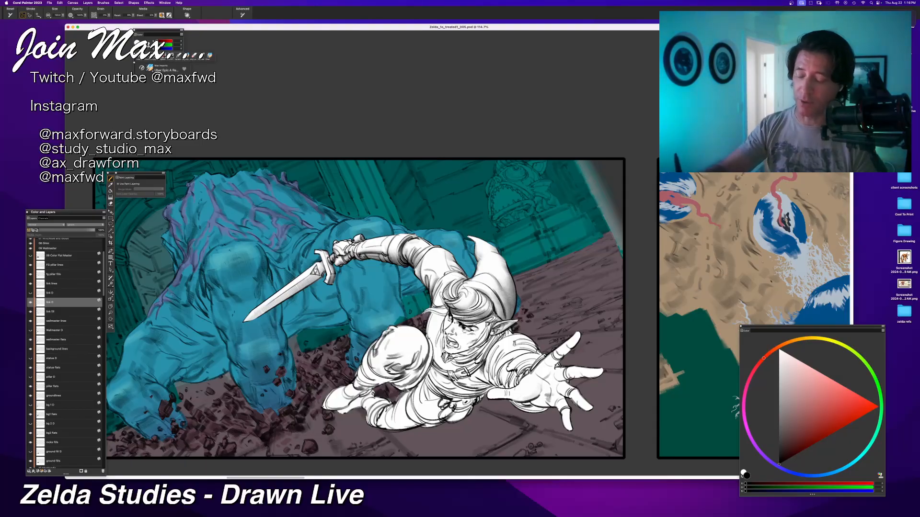
key(super+z)
drag(468, 288, 463, 298)
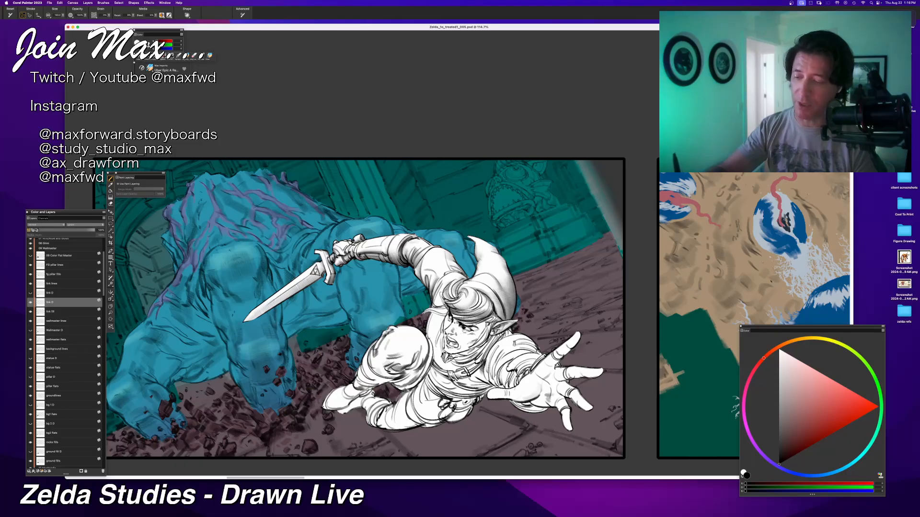
mouse_move(472, 278)
mouse_down()
mouse_move(458, 291)
mouse_move(473, 283)
mouse_move(465, 283)
mouse_up()
key(super+z)
key(super+z)
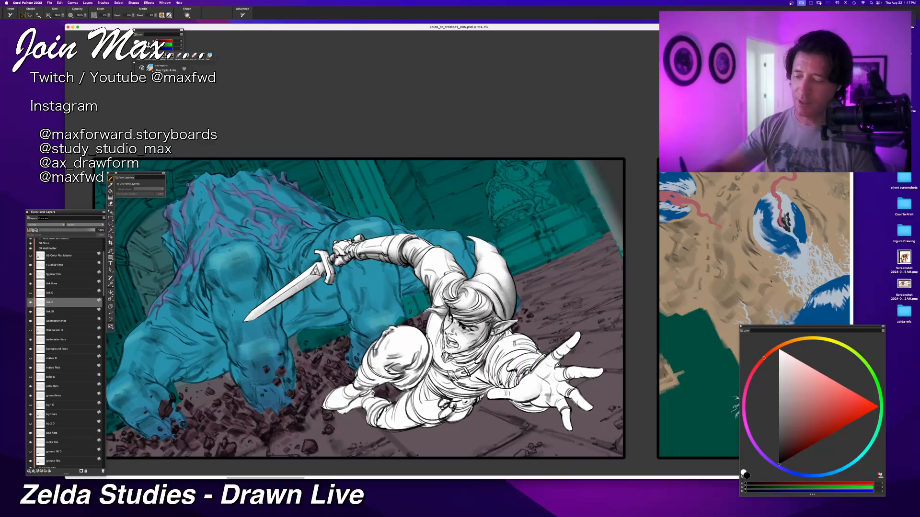
Step: Shade the side of Link's face, his neck and his collar with soft black strokes
drag(474, 341, 455, 354)
drag(493, 319, 470, 345)
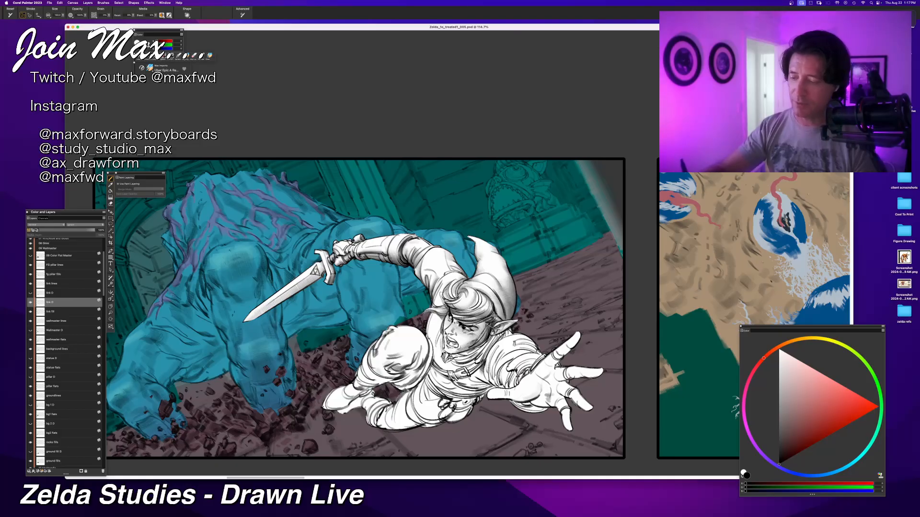
mouse_move(492, 306)
mouse_down()
mouse_move(477, 339)
mouse_move(477, 328)
mouse_up()
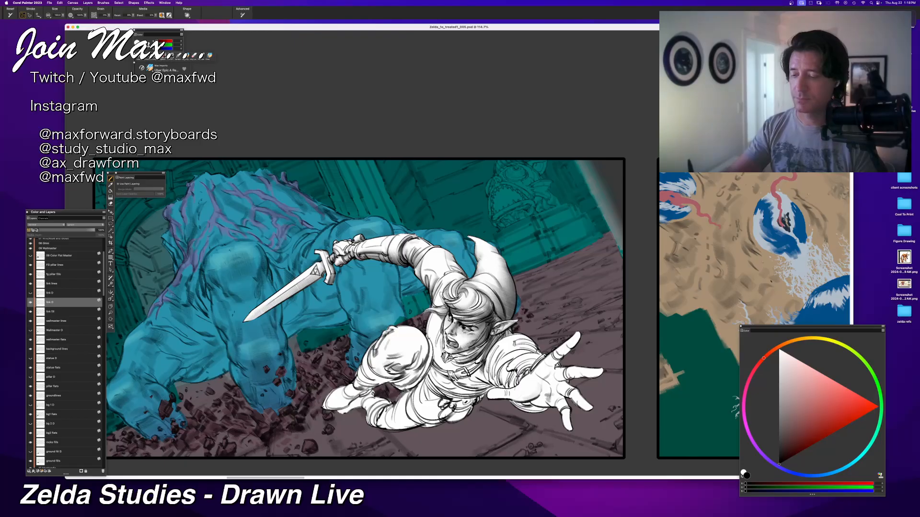
mouse_move(451, 367)
mouse_down()
mouse_move(477, 361)
mouse_move(496, 335)
mouse_up()
key(super+z)
key(super+z)
key(super+z)
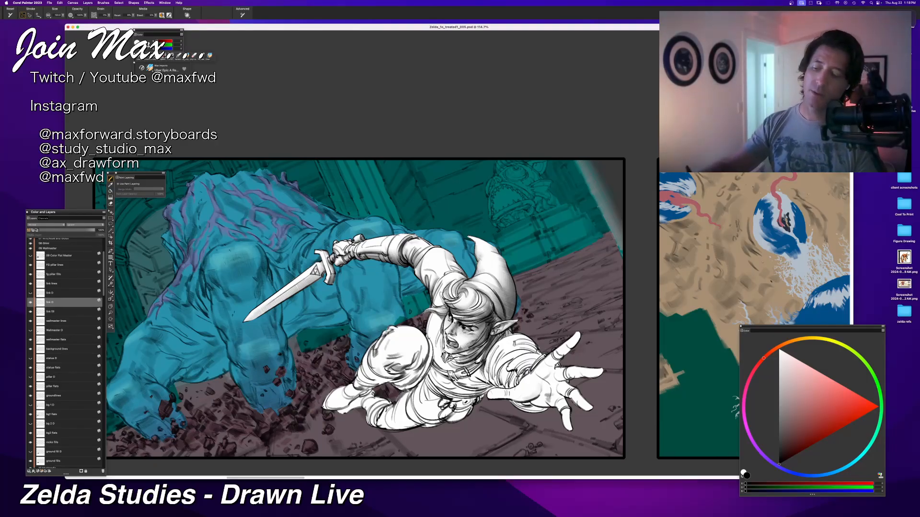
Step: Build up grey shading across Link's chest and tunic below the outstretched arm, undoing rejected strokes
mouse_move(495, 374)
mouse_down()
mouse_move(465, 400)
mouse_move(423, 370)
mouse_up()
key(super+z)
drag(482, 386, 425, 368)
mouse_move(494, 381)
mouse_down()
mouse_move(478, 399)
mouse_move(485, 394)
mouse_move(452, 378)
mouse_move(494, 374)
mouse_move(478, 386)
mouse_move(452, 374)
mouse_move(475, 367)
mouse_up()
key(super+z)
key(super+z)
key(super+z)
key(super+z)
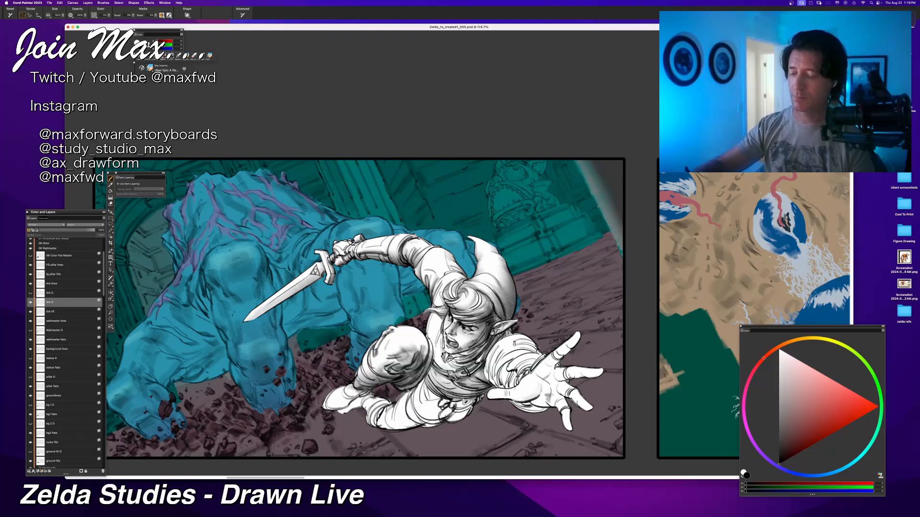
Step: Shade the underside of Link's lower leg and hip with long black strokes
drag(365, 406, 437, 426)
key(super+z)
drag(379, 421, 435, 424)
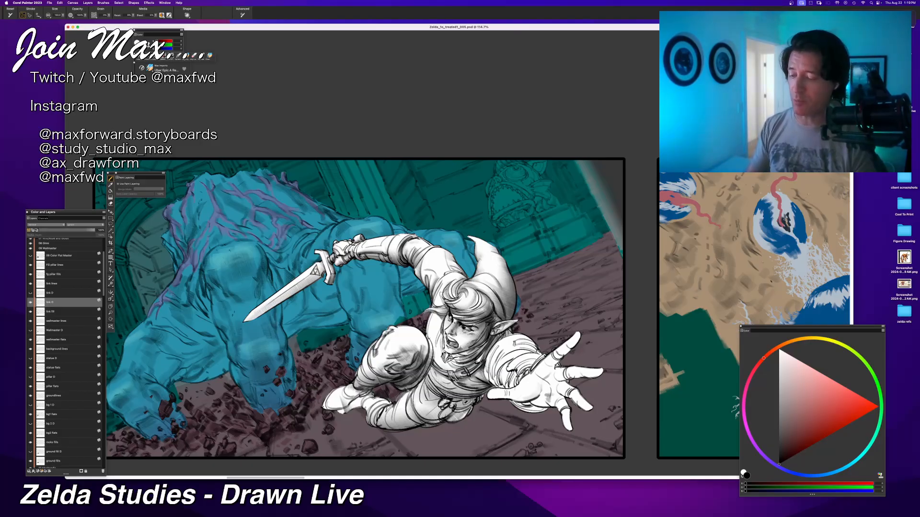
Step: Deepen the shadow running from Link's waist up to his neck, undoing strokes that do not suit
mouse_move(422, 386)
mouse_down()
mouse_move(452, 408)
mouse_move(431, 398)
mouse_move(445, 422)
mouse_move(458, 423)
mouse_move(481, 398)
mouse_move(442, 397)
mouse_move(485, 383)
mouse_move(487, 343)
mouse_move(486, 351)
mouse_move(511, 326)
mouse_move(516, 333)
mouse_move(503, 317)
mouse_up()
key(super+z)
key(super+z)
key(super+z)
key(super+z)
key(super+z)
key(super+z)
key(super+z)
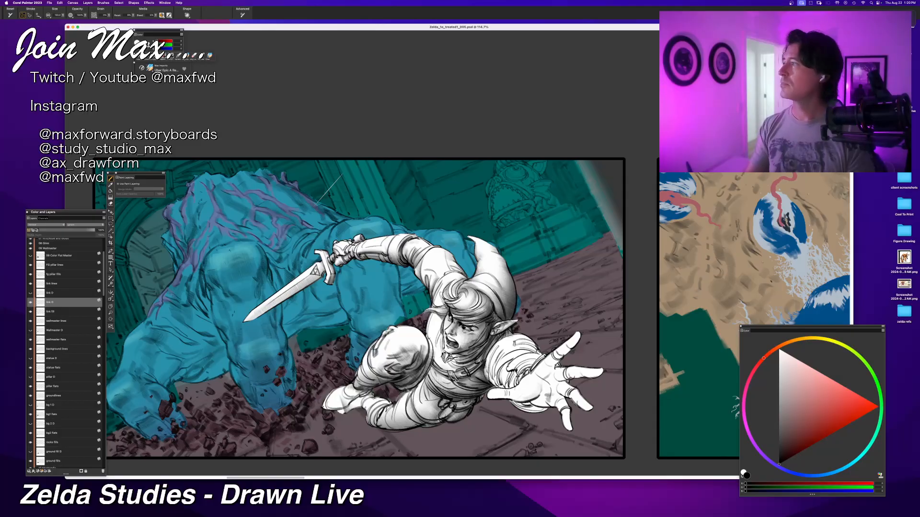
Step: Darken Link's torso, belt and hip, and add shading to his outstretched hand and bent knee
drag(424, 334, 426, 376)
key(super+z)
mouse_move(426, 336)
mouse_down()
mouse_move(433, 374)
mouse_move(461, 376)
mouse_move(421, 395)
mouse_up()
key(super+z)
drag(458, 363, 425, 391)
mouse_move(486, 376)
mouse_down()
mouse_move(487, 389)
mouse_move(421, 390)
mouse_up()
drag(476, 385, 454, 396)
drag(510, 395, 486, 417)
drag(457, 394, 438, 416)
drag(379, 328, 357, 358)
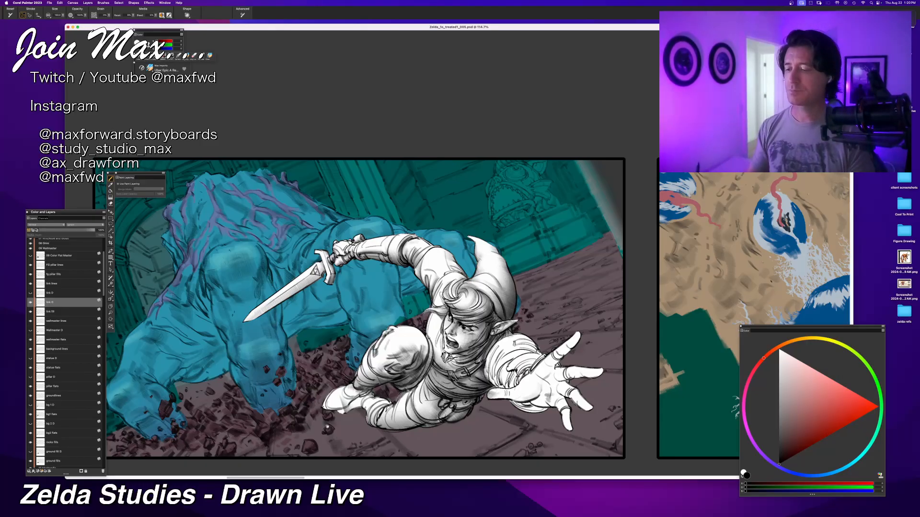
Step: Save the illustration and add shading to Link's trailing boot, undoing the unwanted stroke
drag(325, 427, 353, 397)
key(super+s)
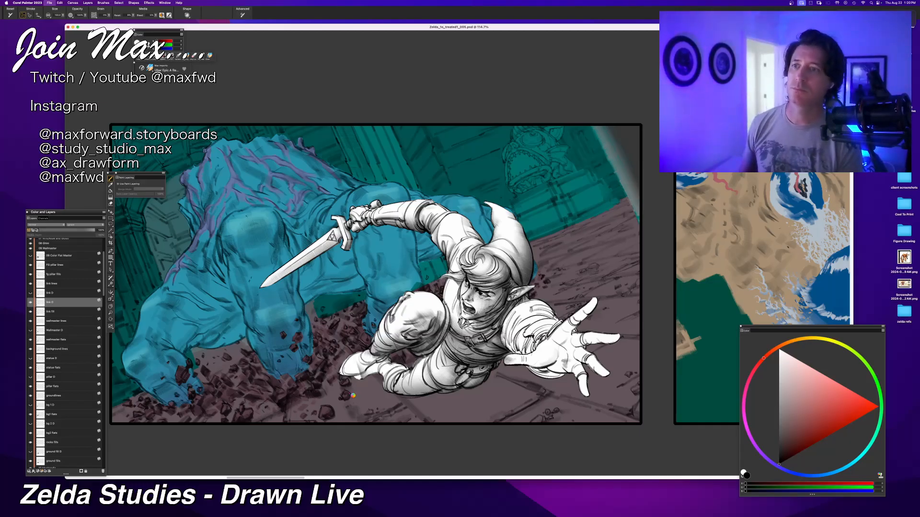
drag(359, 393, 344, 400)
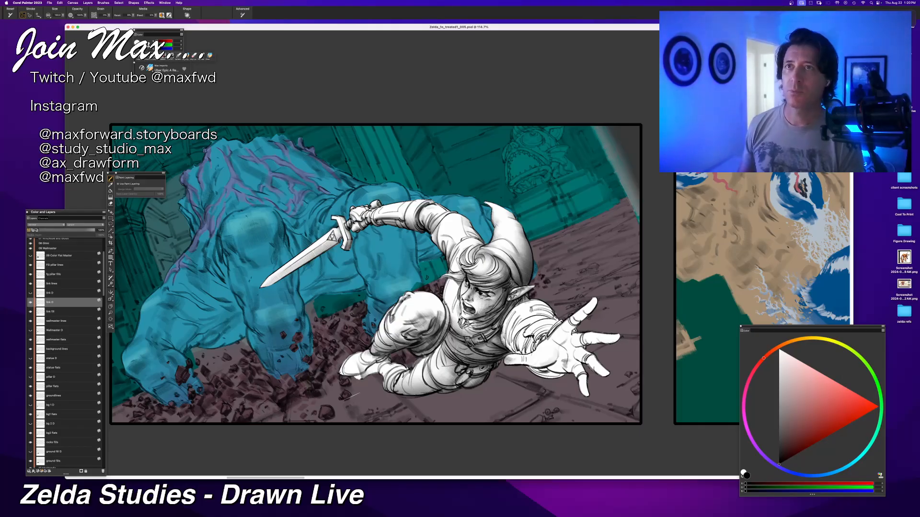
mouse_move(385, 358)
mouse_down()
mouse_move(341, 375)
mouse_move(388, 355)
mouse_up()
key(super+z)
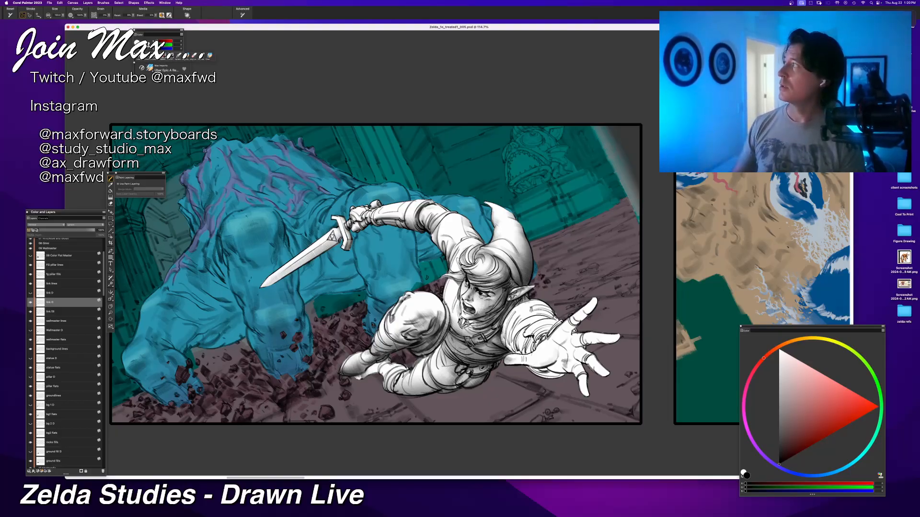
key(super+Tab)
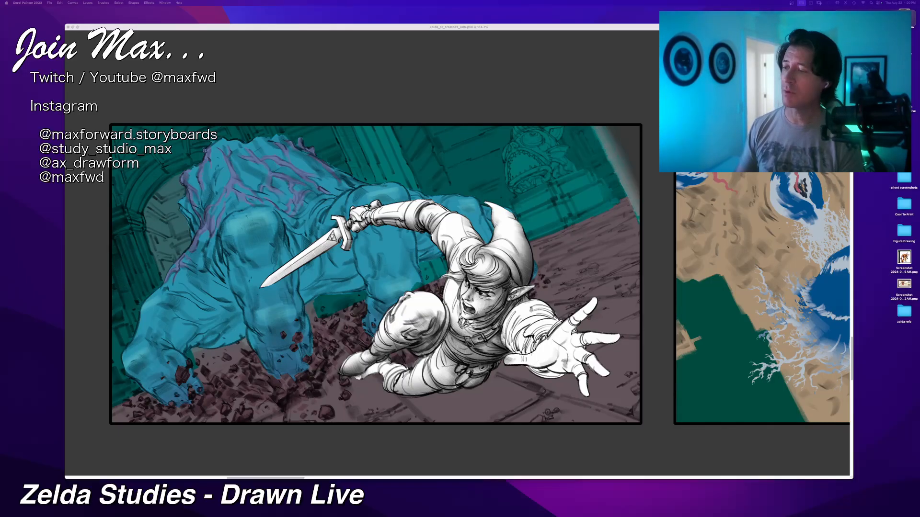
key(Tab)
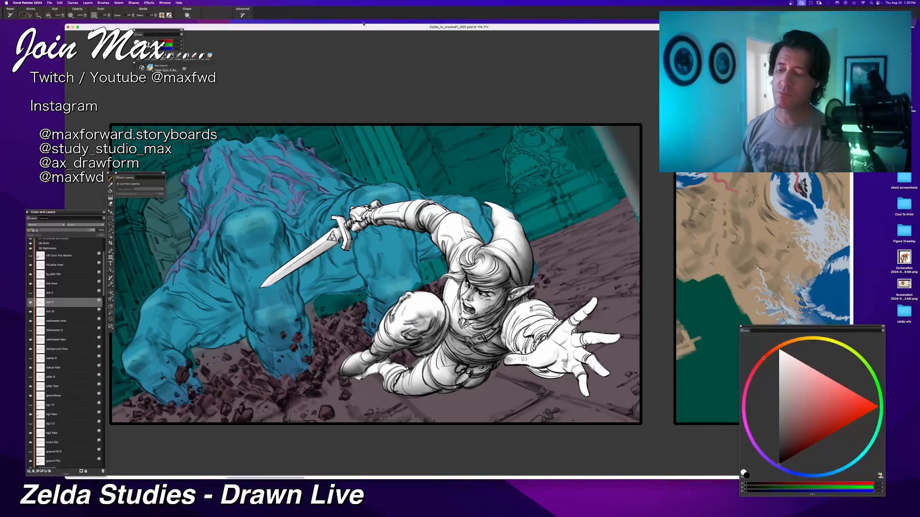
Step: Lighten the toe of Link's trailing boot with white, alternating between black and white to balance its shading
drag(784, 364, 780, 350)
drag(341, 374, 364, 368)
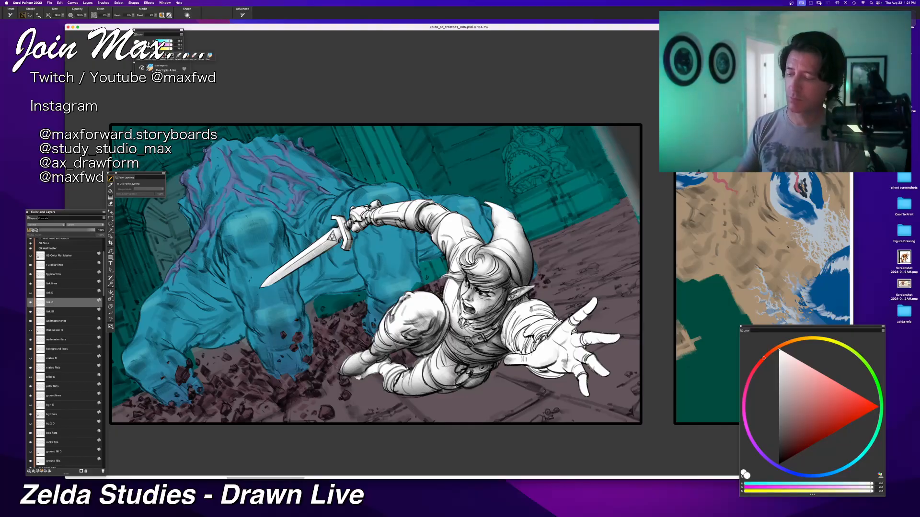
drag(784, 438, 779, 465)
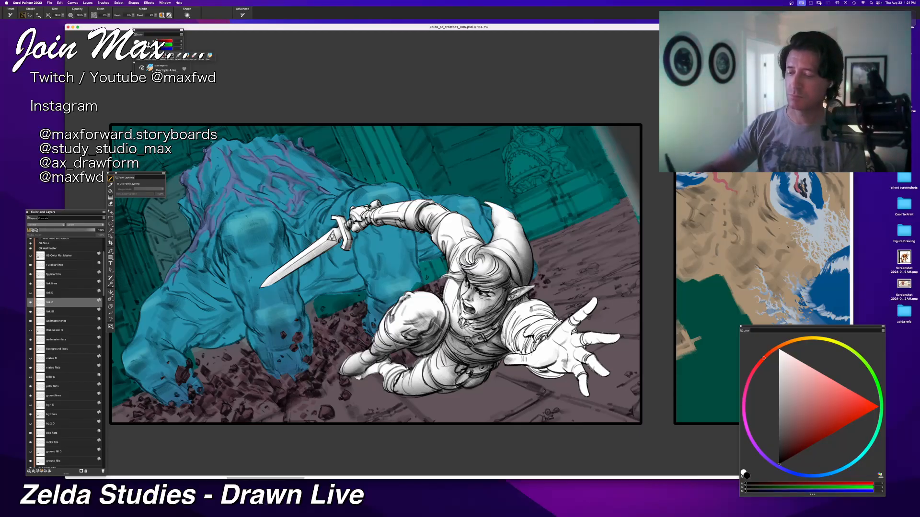
click(779, 350)
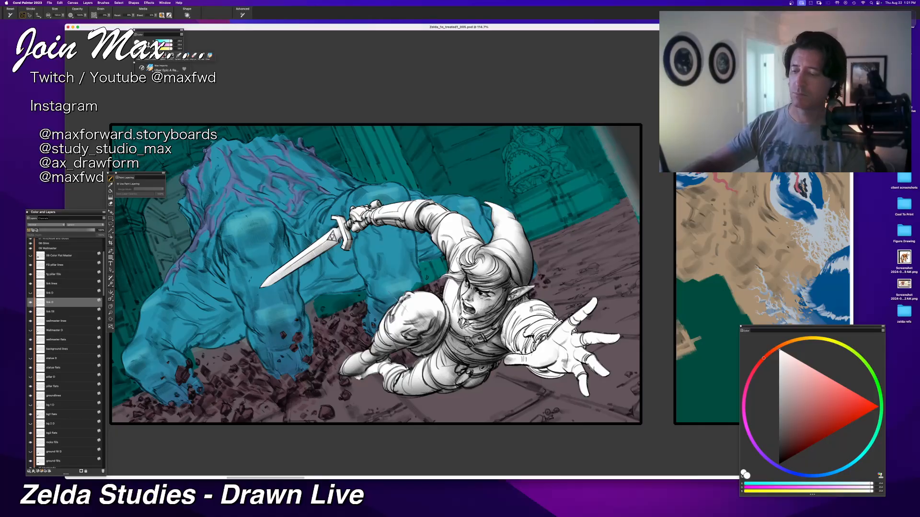
click(779, 464)
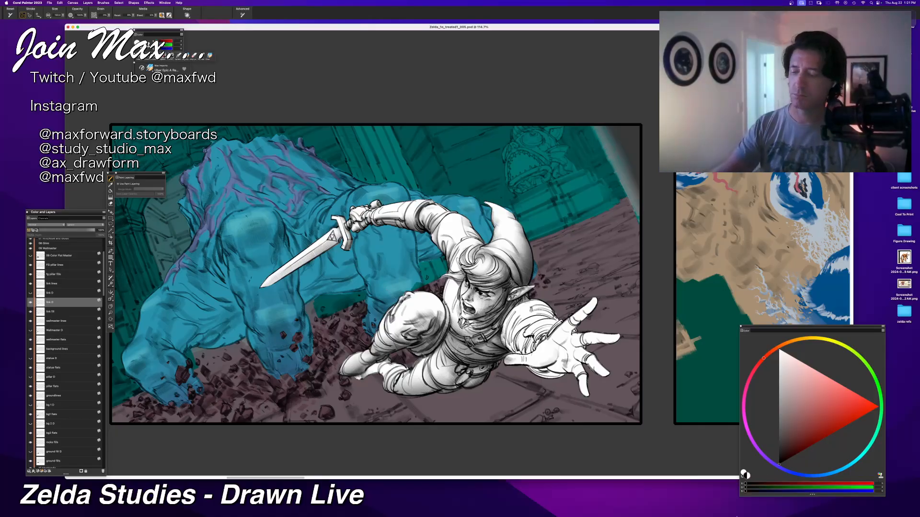
Step: Shade the trailing boot and the adjoining lower leg in black, redoing the first stroke
drag(359, 377, 410, 367)
key(super+z)
mouse_move(358, 376)
mouse_down()
mouse_move(405, 368)
mouse_move(396, 364)
mouse_move(455, 376)
mouse_up()
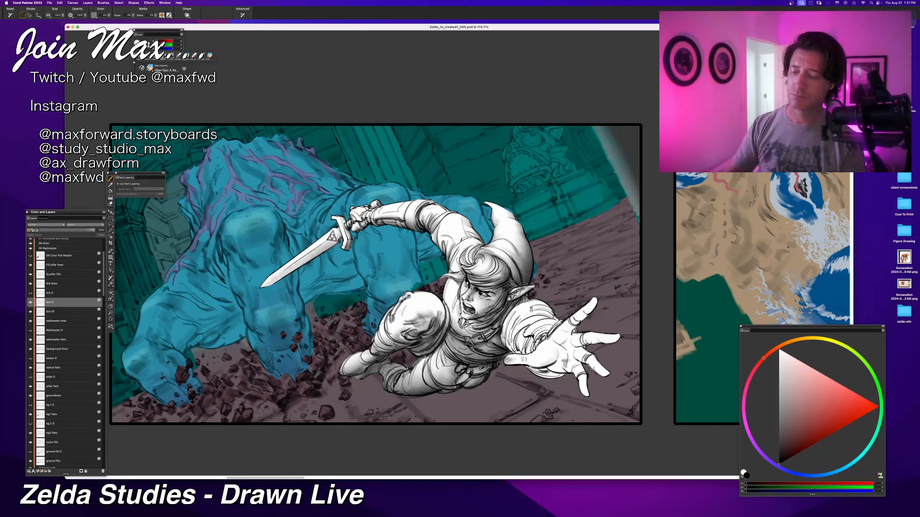
Step: Shade Link's hip, waist and trailing leg in black, undoing the last two strokes
drag(425, 358, 416, 374)
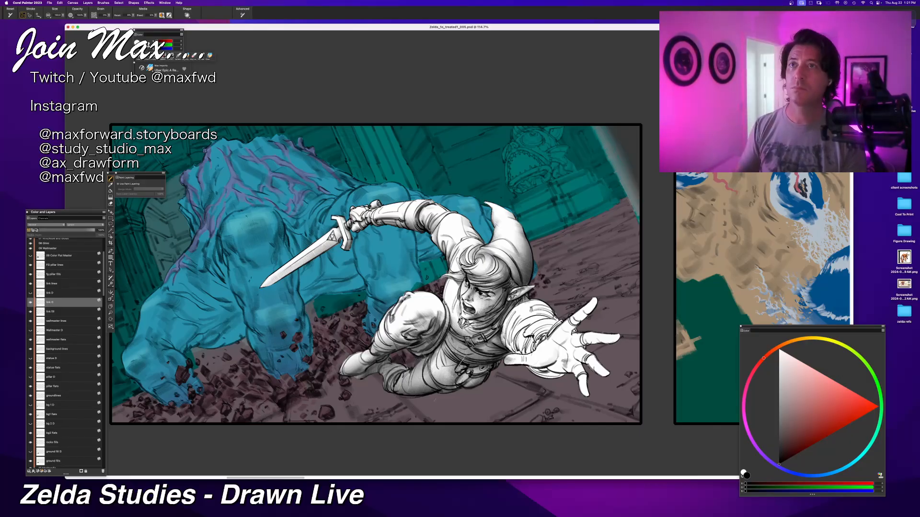
mouse_move(435, 351)
mouse_down()
mouse_move(472, 376)
mouse_move(492, 363)
mouse_up()
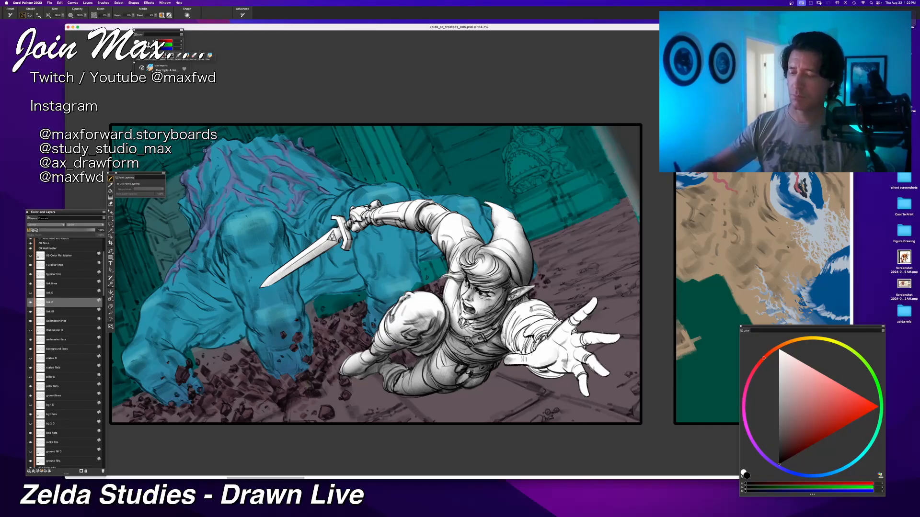
mouse_move(403, 361)
mouse_down()
mouse_move(422, 349)
mouse_move(416, 385)
mouse_move(431, 394)
mouse_move(421, 384)
mouse_move(428, 395)
mouse_move(345, 384)
mouse_up()
key(super+z)
key(super+z)
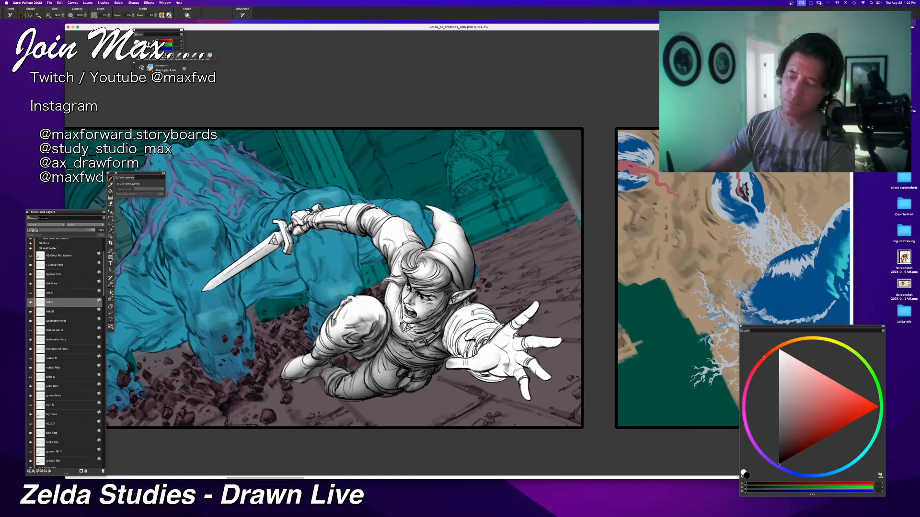
Step: Undo the last two strokes and return from the eraser and white to the brush with black
key(n)
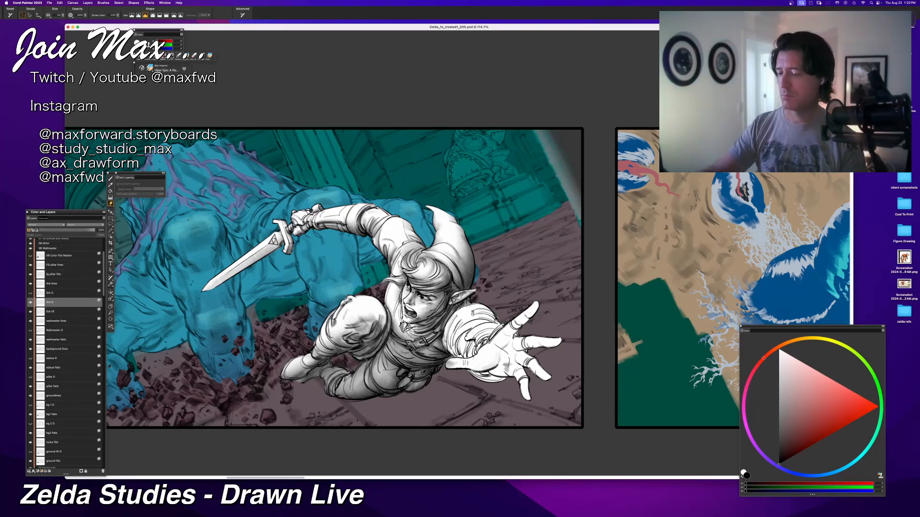
key(super+z)
click(780, 350)
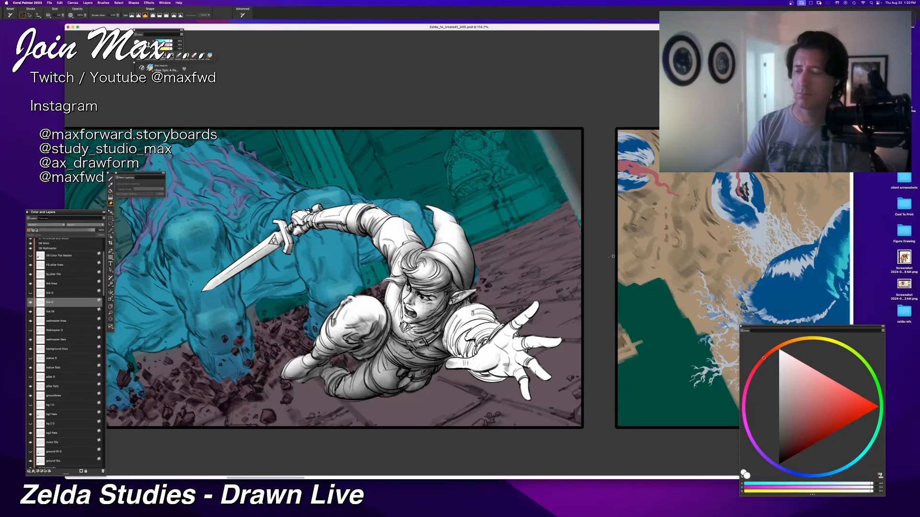
key(super+z)
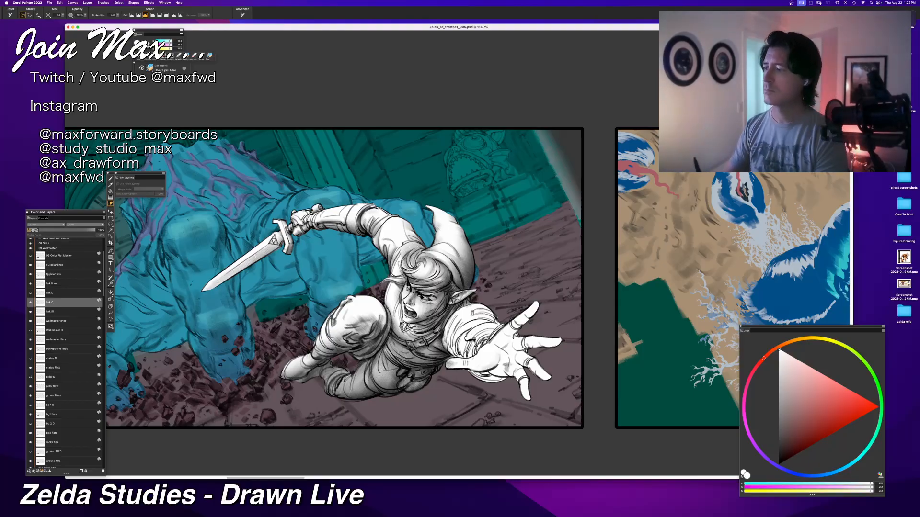
key(b)
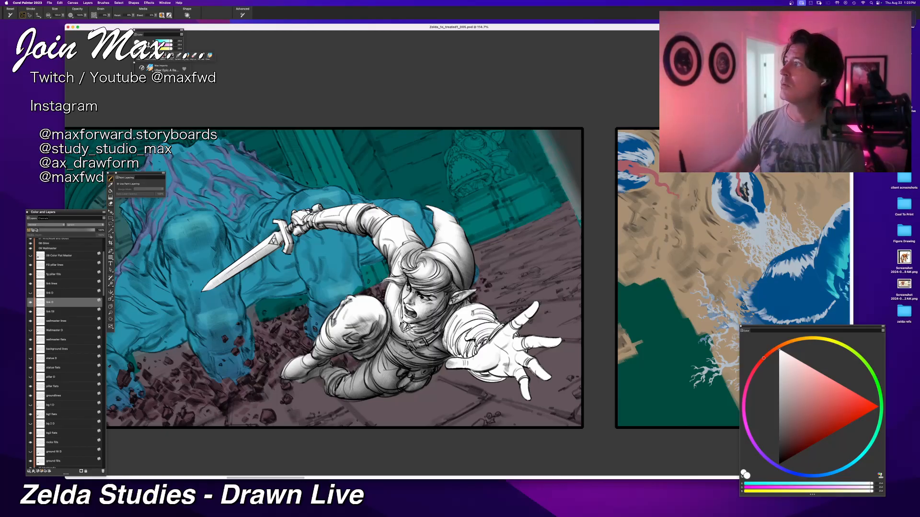
drag(428, 354, 351, 354)
alt+click(355, 428)
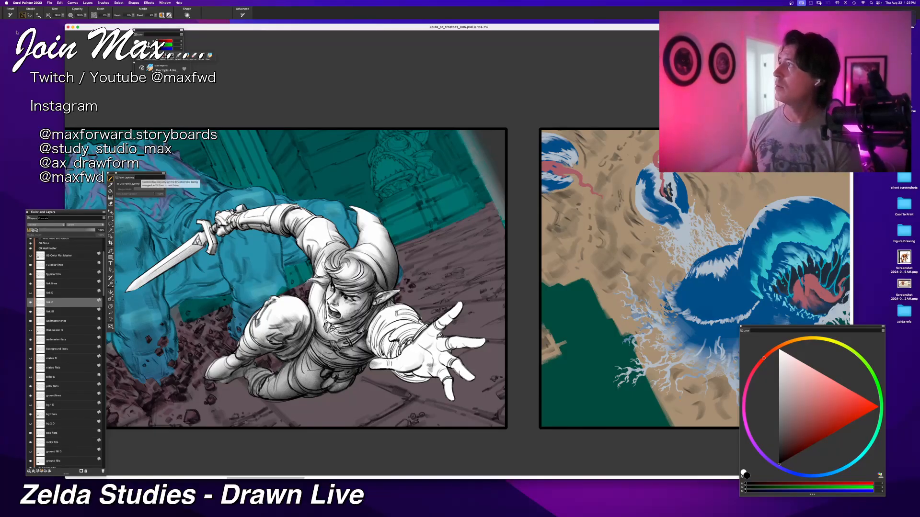
key(Tab)
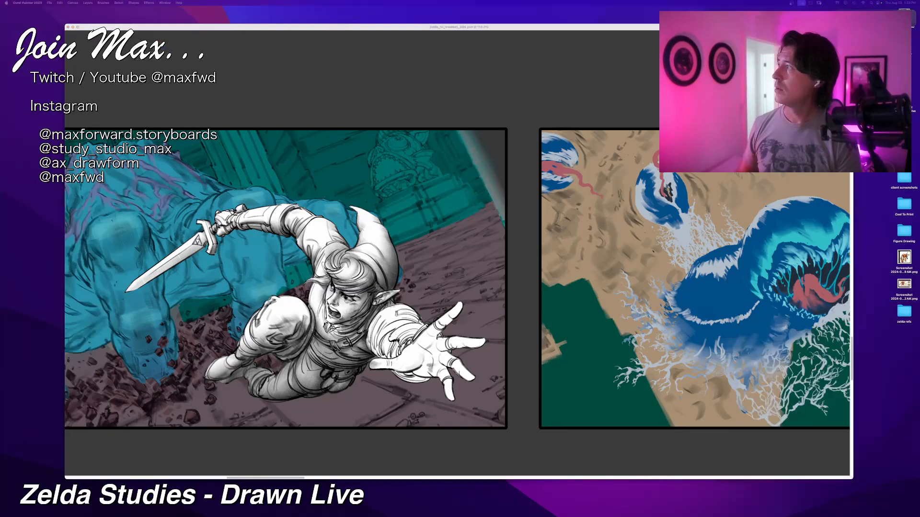
key(Tab)
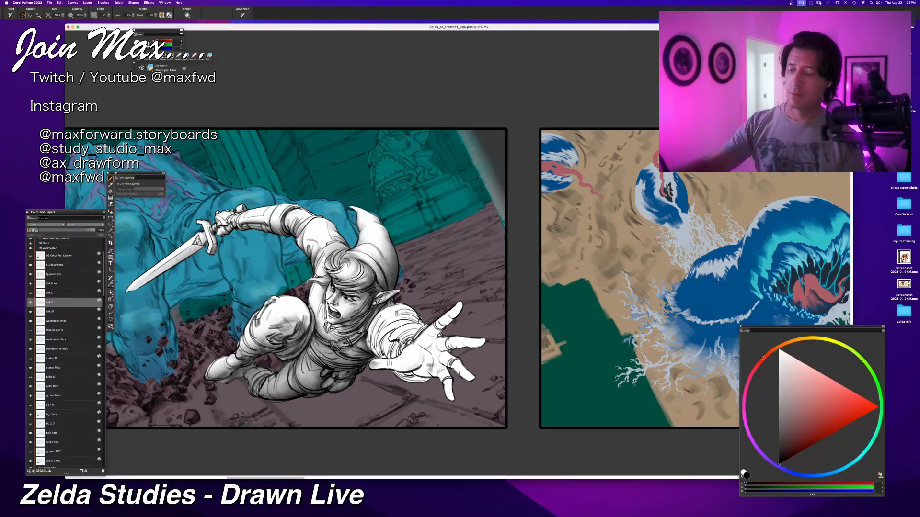
Step: Shade the folds of Link's outstretched sleeve in black, undoing the first attempt and repainting it
drag(395, 324, 367, 353)
key(super+z)
key(super+z)
key(super+z)
mouse_move(386, 334)
mouse_down()
mouse_move(376, 355)
mouse_move(395, 354)
mouse_move(389, 360)
mouse_up()
mouse_move(392, 347)
mouse_down()
mouse_move(385, 361)
mouse_move(371, 358)
mouse_up()
mouse_move(394, 329)
mouse_down()
mouse_move(376, 355)
mouse_move(381, 345)
mouse_move(368, 349)
mouse_up()
Step: Refine the dark shading along the sleeve's cuff near the wrist, undoing the unwanted strokes
key(super+z)
drag(379, 345, 370, 357)
key(super+z)
drag(382, 323, 369, 355)
drag(388, 355, 374, 357)
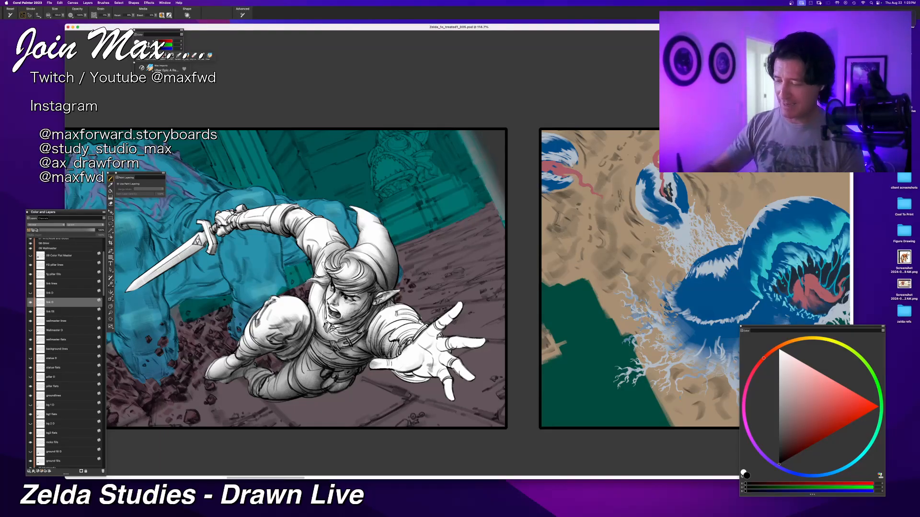
key(super+z)
Step: Shade the palm, thumb and raised index finger of Link's outstretched hand in black
mouse_move(424, 353)
mouse_down()
mouse_move(415, 370)
mouse_move(370, 366)
mouse_up()
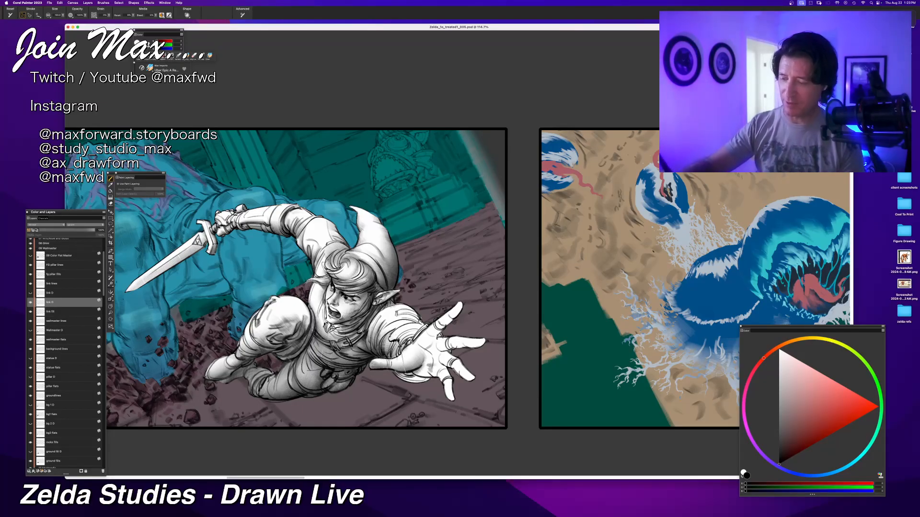
drag(430, 341, 461, 306)
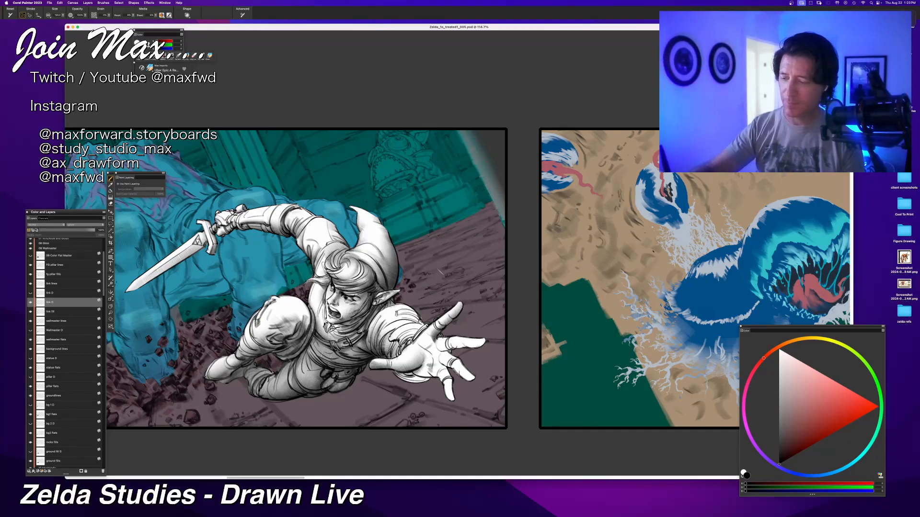
mouse_move(438, 354)
mouse_down()
mouse_move(481, 346)
mouse_move(441, 355)
mouse_up()
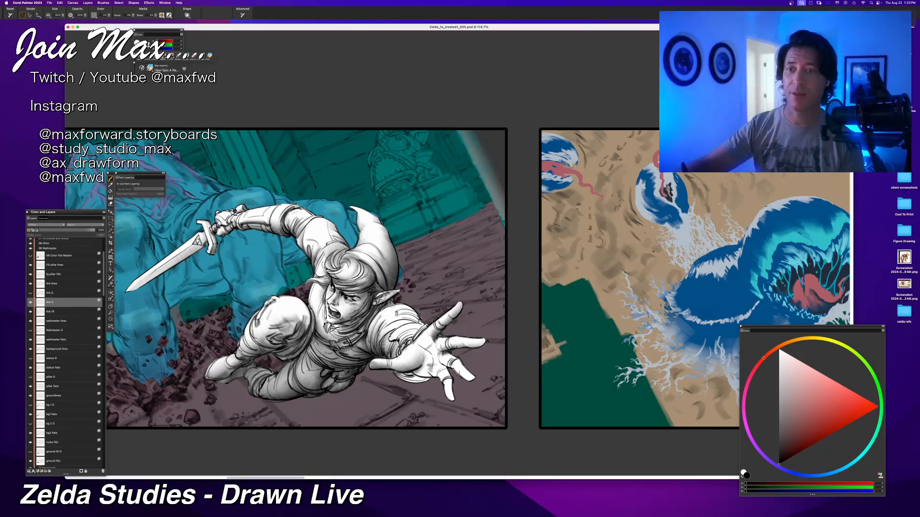
Step: Rework the shading on the middle and ring fingers of the outstretched hand, undoing the unwanted strokes
key(super+z)
key(super+z)
drag(444, 349, 482, 341)
key(super+z)
key(super+z)
key(super+z)
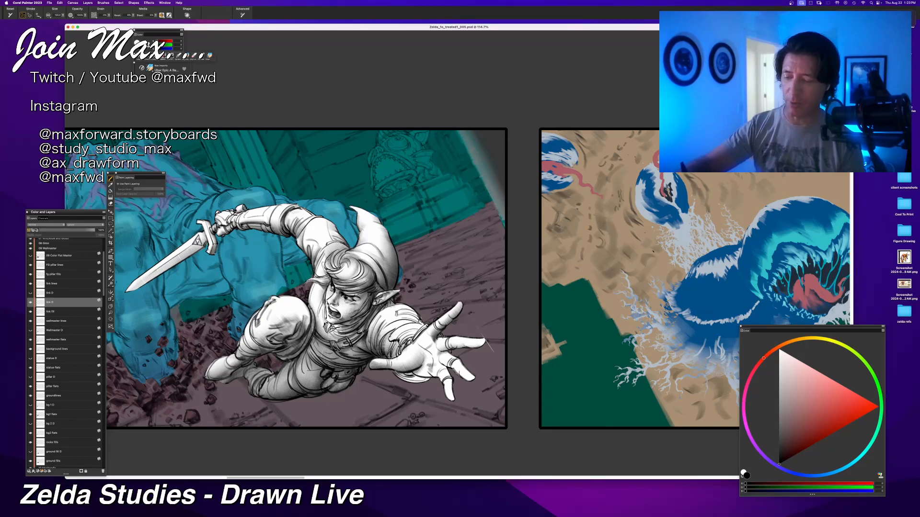
key(super+z)
mouse_move(469, 347)
mouse_down()
mouse_move(484, 342)
mouse_move(474, 377)
mouse_up()
key(super+z)
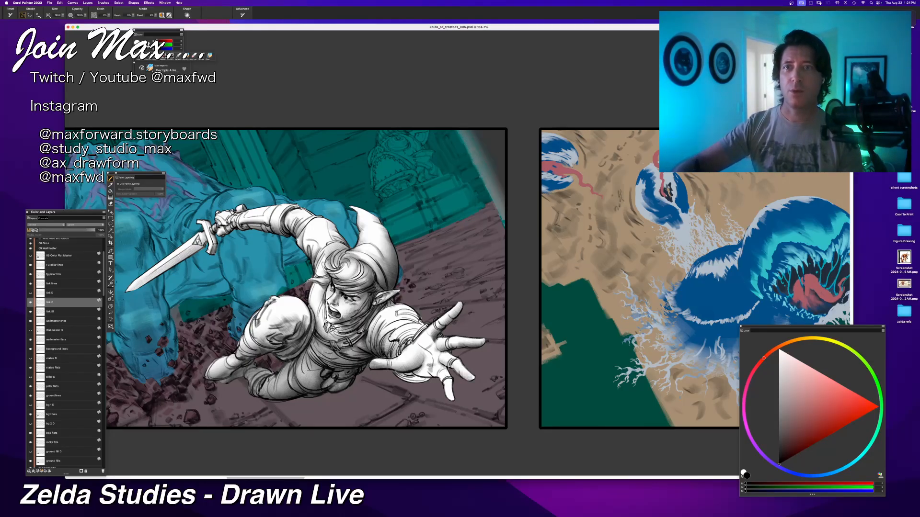
Step: Undo a trial stroke on the ring finger, and shade the little finger and heel of Link's palm
drag(442, 358, 473, 382)
key(super+z)
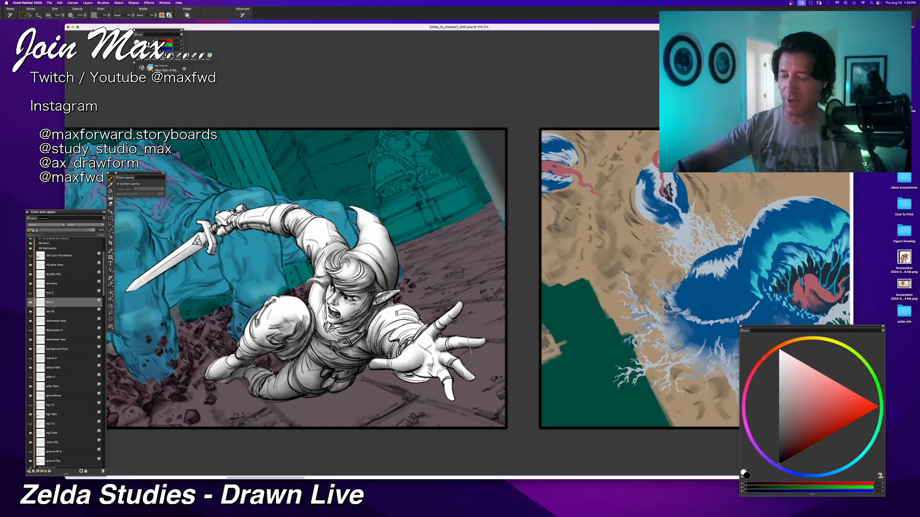
mouse_move(441, 375)
mouse_down()
mouse_move(473, 409)
mouse_move(477, 401)
mouse_move(452, 400)
mouse_up()
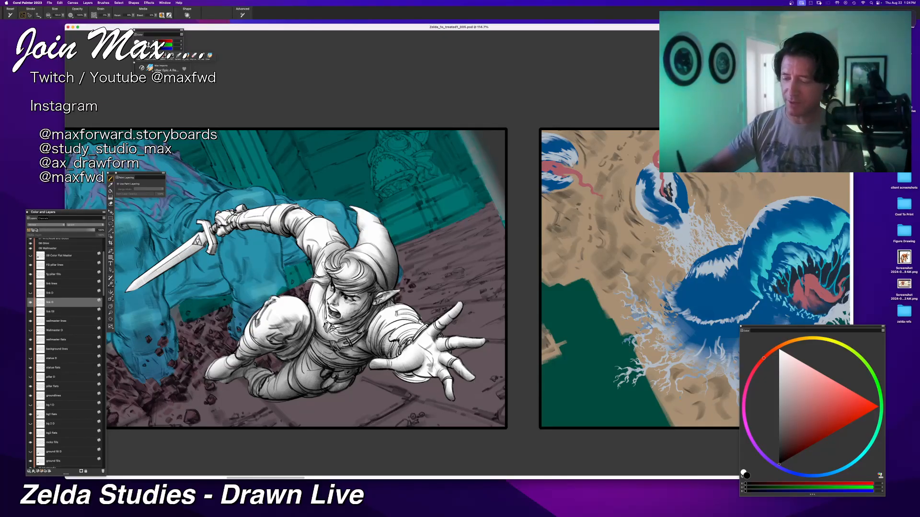
drag(438, 369, 411, 380)
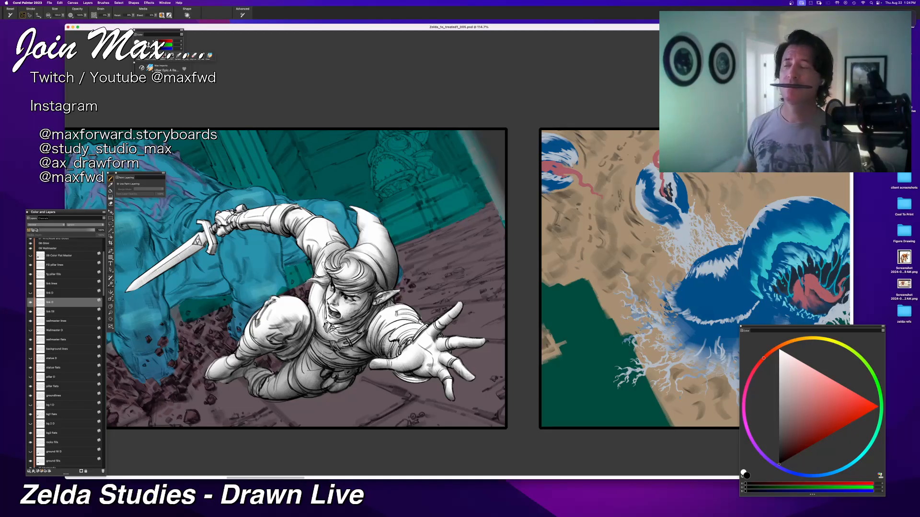
Step: Switch to Spotify to view The Legend of Zelda: Epic Collection album, and return to the illustration
key(Tab)
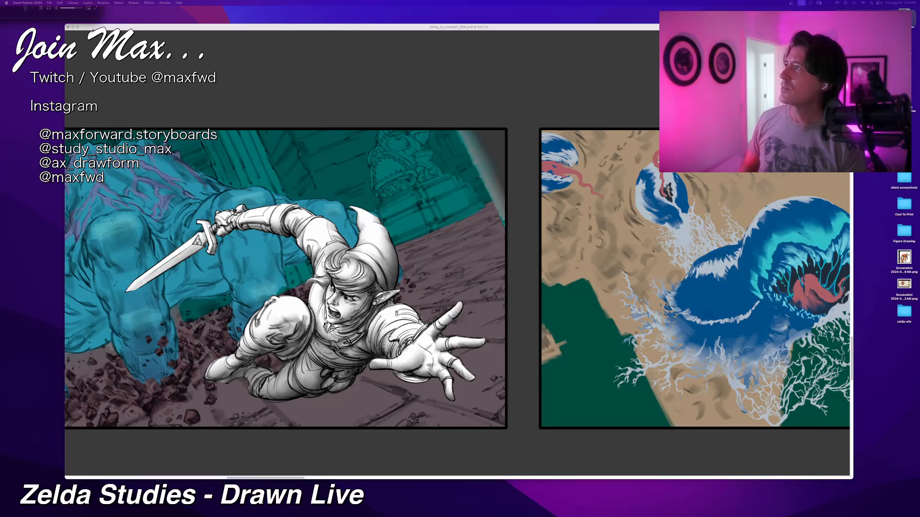
drag(184, 1, 392, 154)
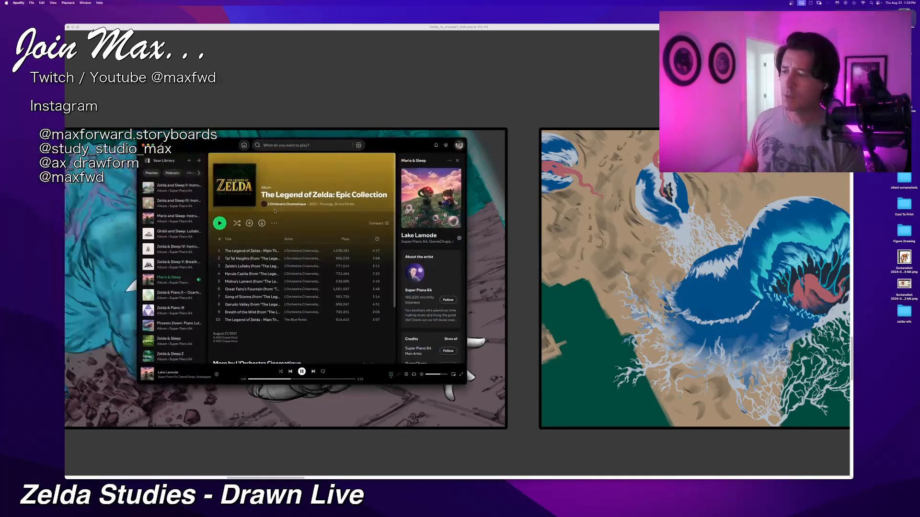
mouse_move(400, 148)
mouse_down()
mouse_move(297, 147)
mouse_move(192, 1)
mouse_up()
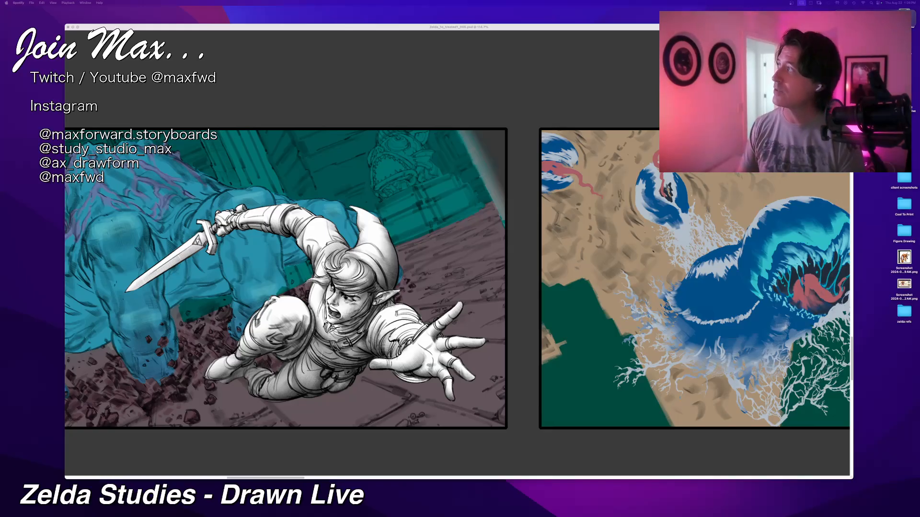
click(464, 48)
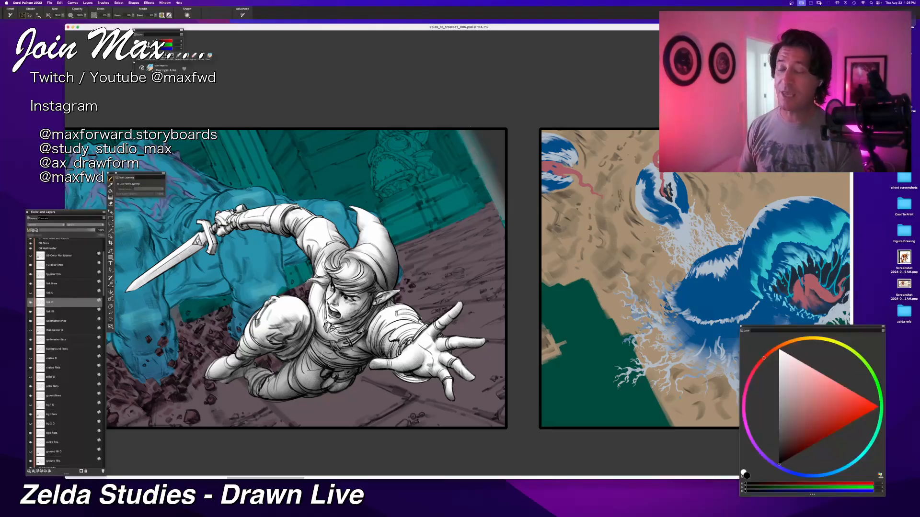
Step: Switch from white back to black and try a shading stroke beside Link's bent knee, undoing it
scroll(470, 127, down, 1)
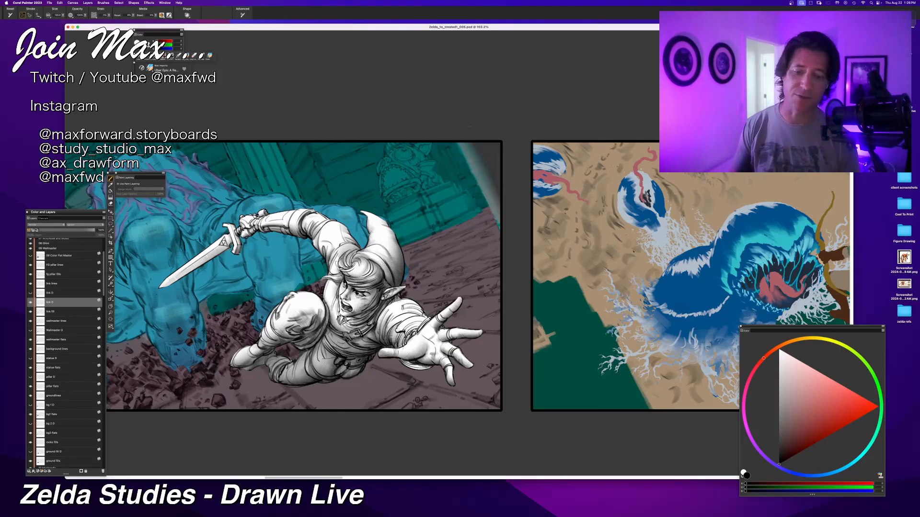
click(779, 350)
click(277, 29)
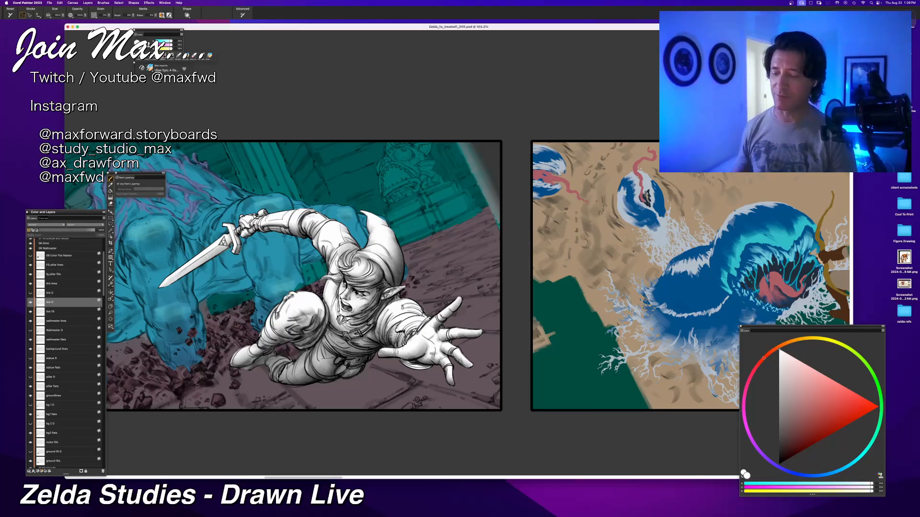
key(super+minus)
key(super+minus)
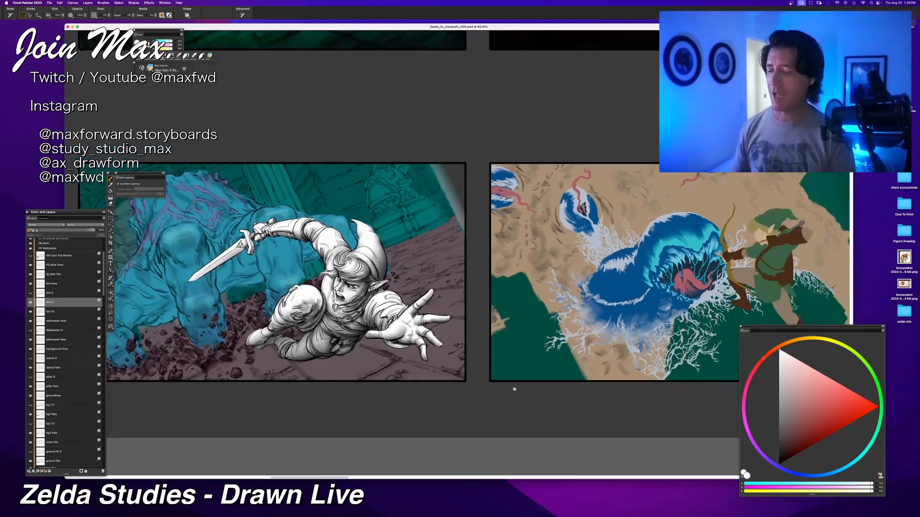
click(780, 464)
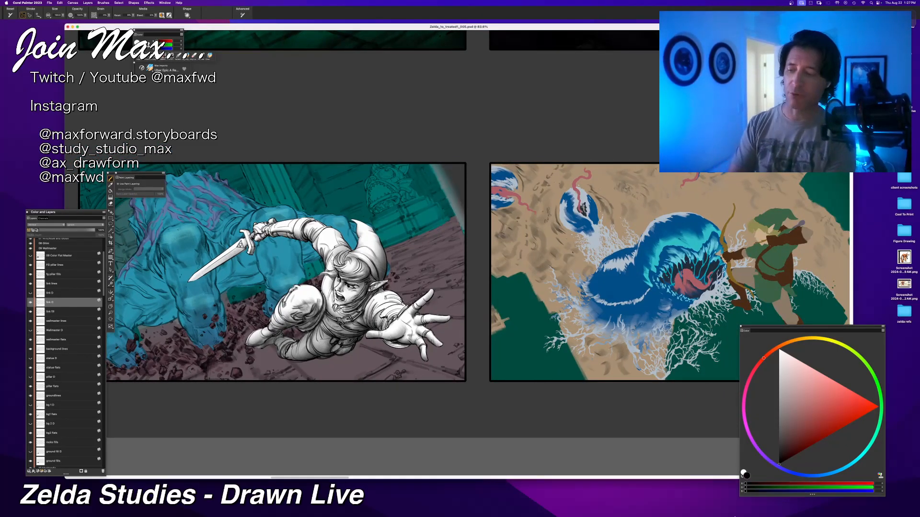
mouse_move(313, 306)
mouse_down()
mouse_move(294, 325)
mouse_move(283, 322)
mouse_move(317, 311)
mouse_move(295, 331)
mouse_move(309, 329)
mouse_move(260, 348)
mouse_move(316, 355)
mouse_up()
key(super+z)
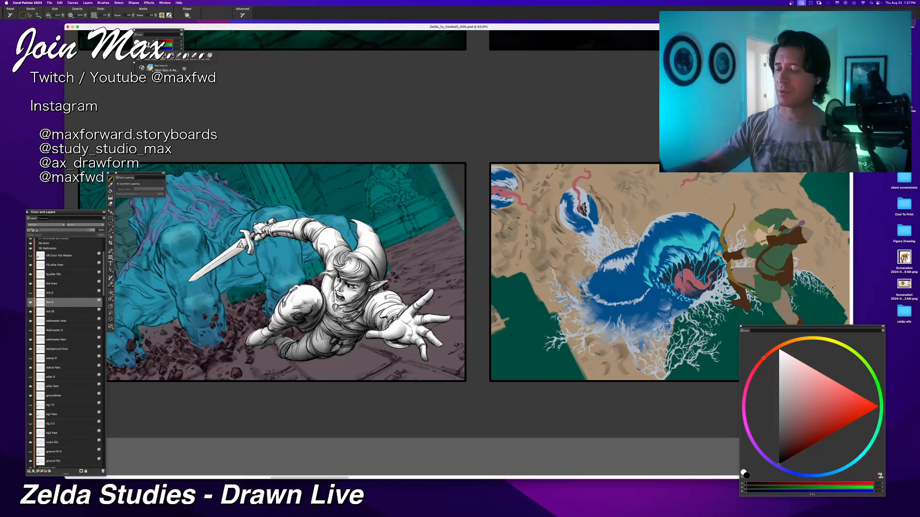
Step: Rework the black shading on Link's outstretched sleeve, wrist and palm, undoing the unwanted strokes
mouse_move(370, 304)
mouse_down()
mouse_move(400, 316)
mouse_move(375, 303)
mouse_move(364, 328)
mouse_up()
key(super+z)
key(super+z)
key(super+z)
key(super+z)
key(super+z)
mouse_move(378, 291)
mouse_down()
mouse_move(401, 302)
mouse_move(385, 292)
mouse_move(393, 317)
mouse_up()
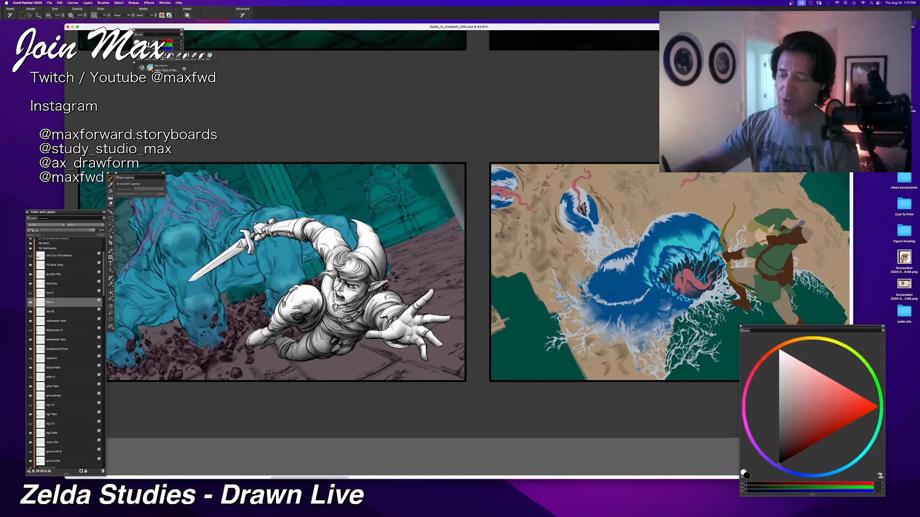
mouse_move(403, 324)
mouse_down()
mouse_move(387, 338)
mouse_move(408, 350)
mouse_up()
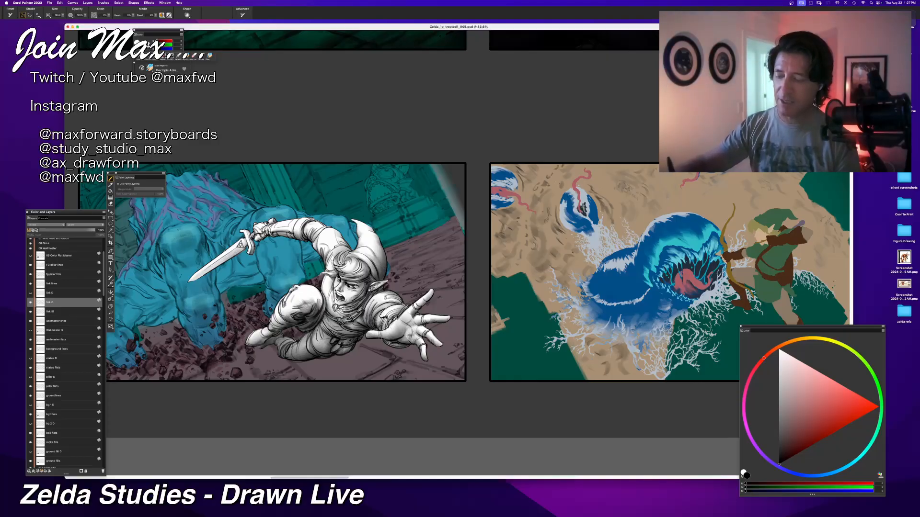
Step: Review Link's shading against the whole Wallmaster panel at several zoom levels, undoing a trial stroke
key(super+minus)
key(super+minus)
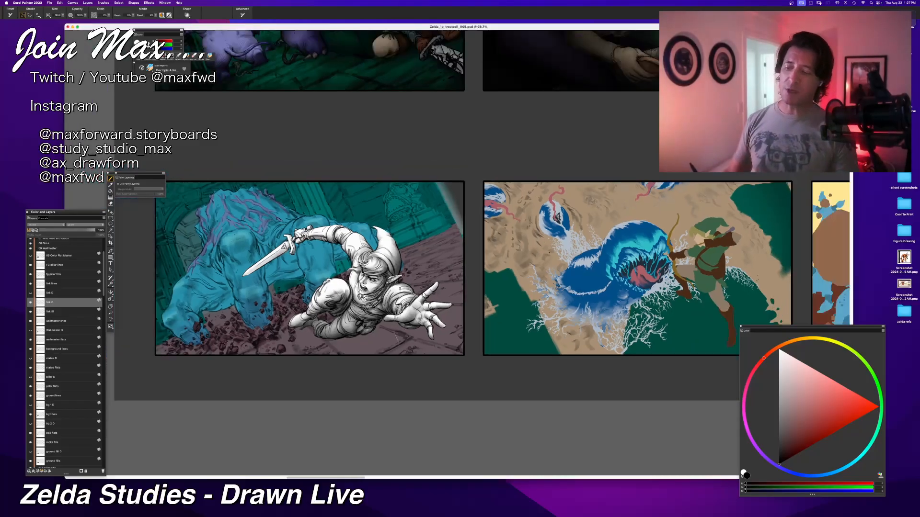
key(super+alt+0)
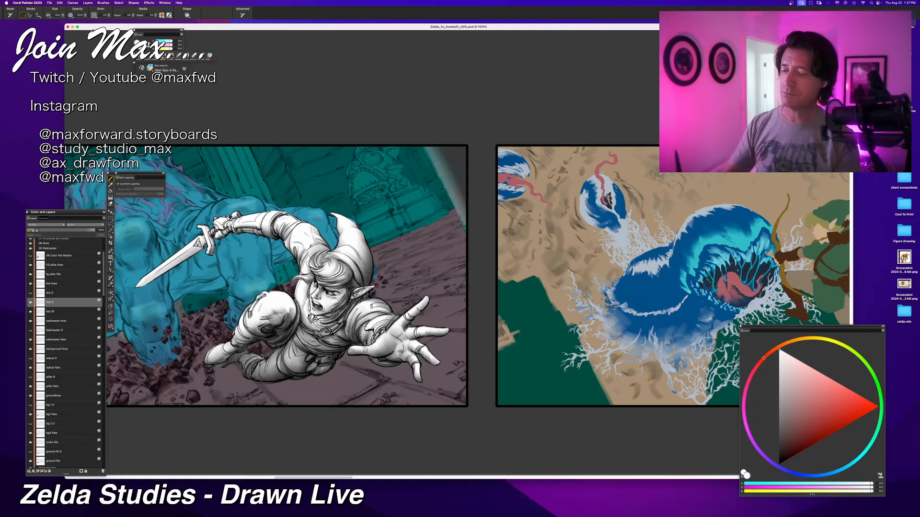
key(super+minus)
key(super+plus)
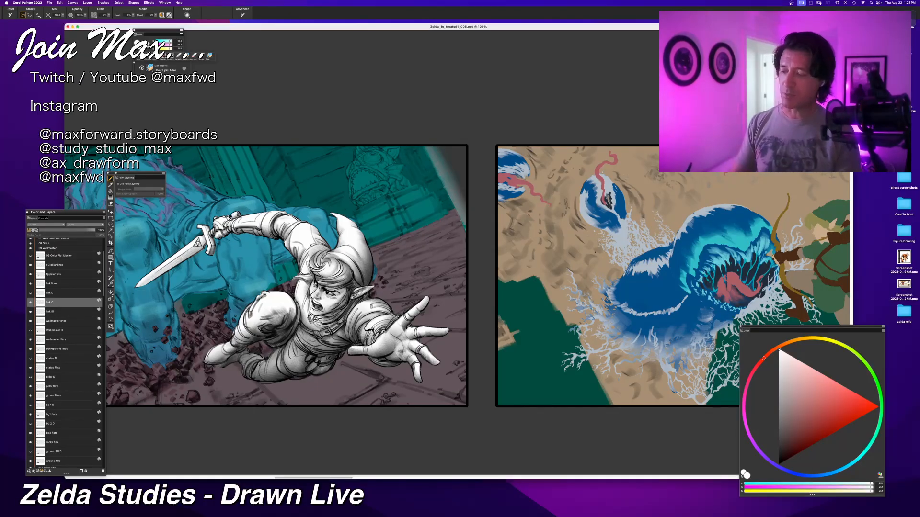
key(super+minus)
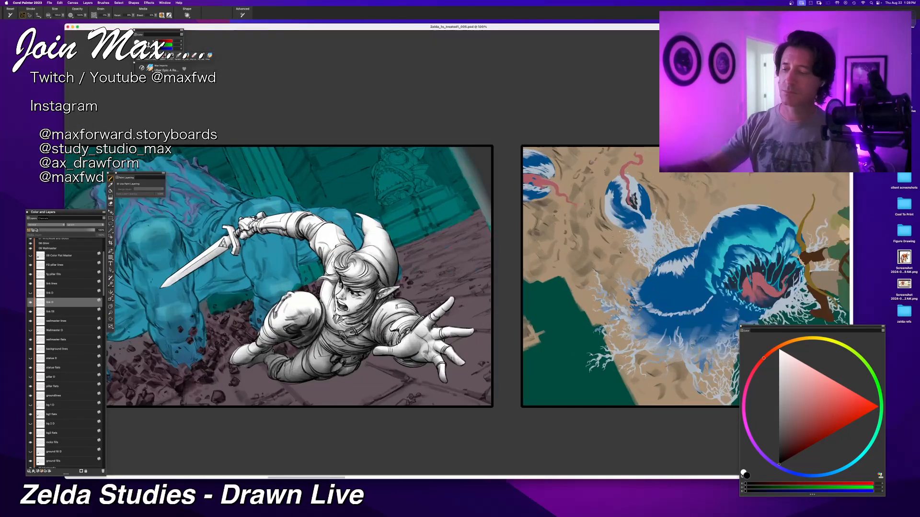
key(super+plus)
drag(341, 315, 370, 277)
key(super+z)
key(super+minus)
key(super+minus)
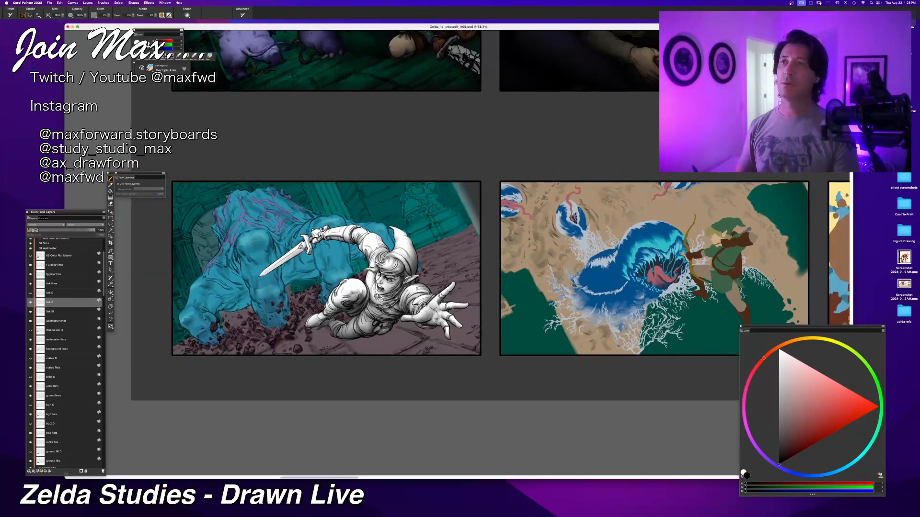
Step: Touch up the black shading on Link's bent knee, face and neck with short brush strokes
key(super+plus)
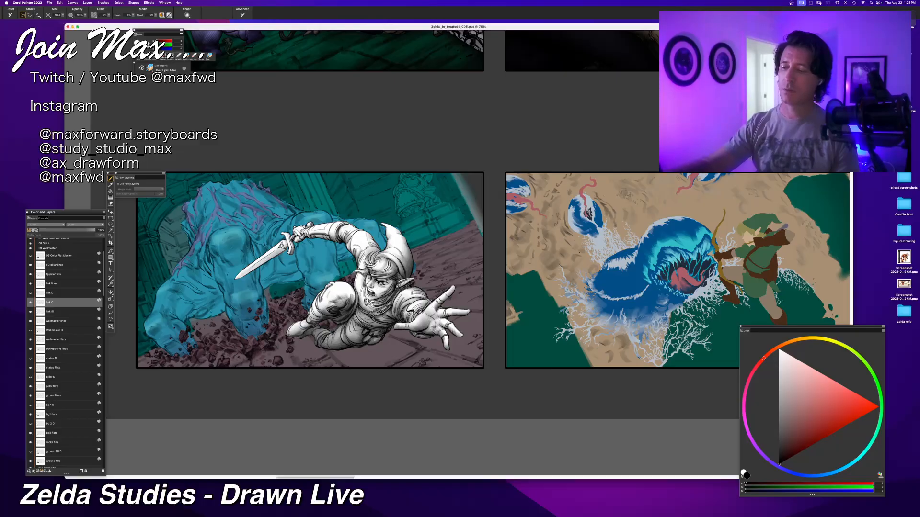
key(super+plus)
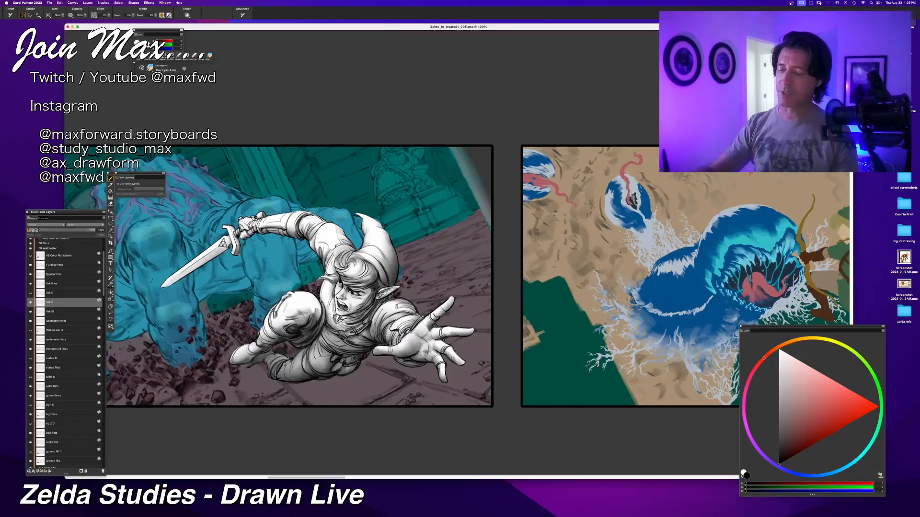
key(super+plus)
key(super+plus)
drag(245, 358, 328, 336)
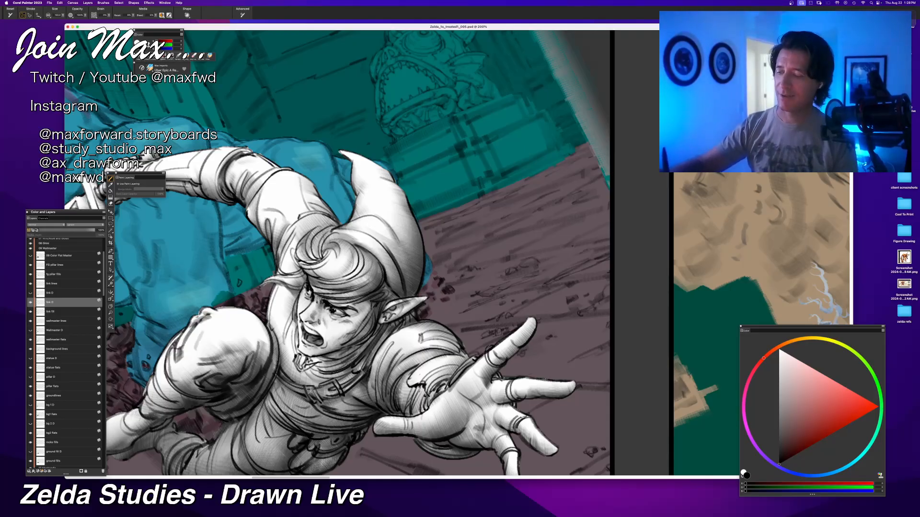
key(super+minus)
key(super+minus)
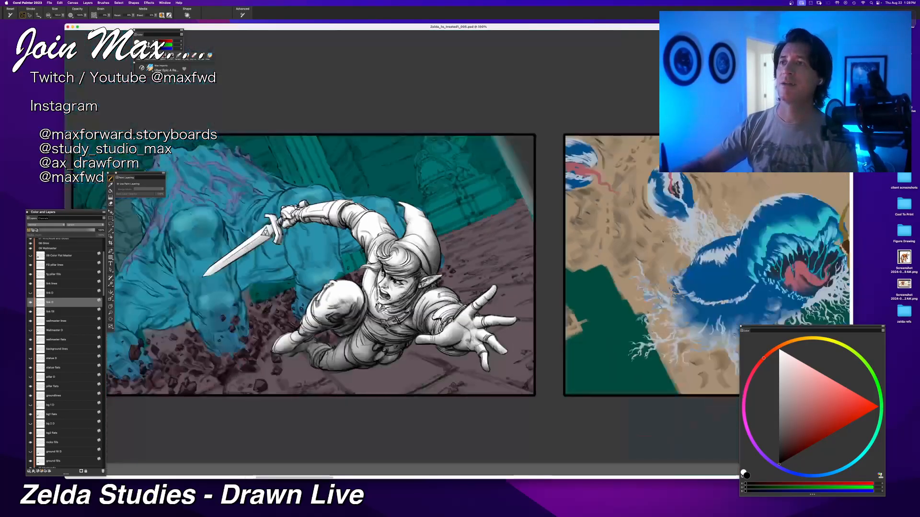
key(super+equal)
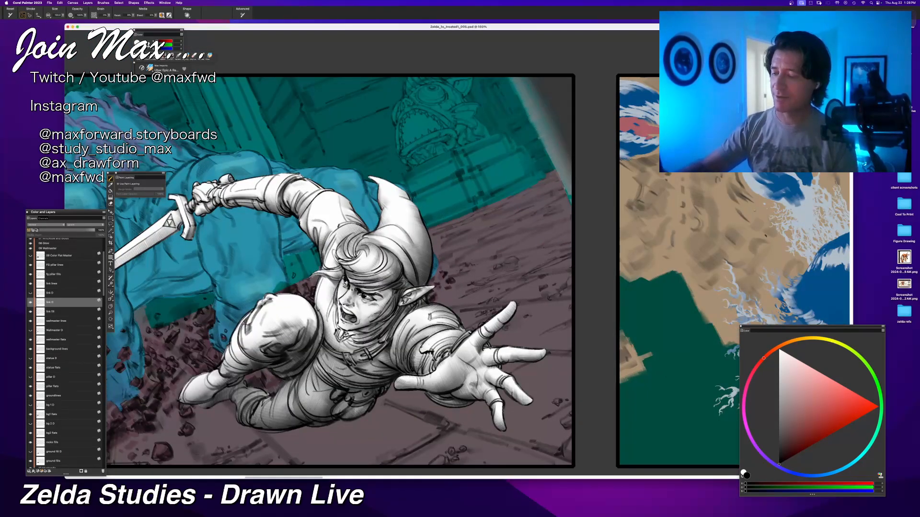
drag(382, 295, 362, 327)
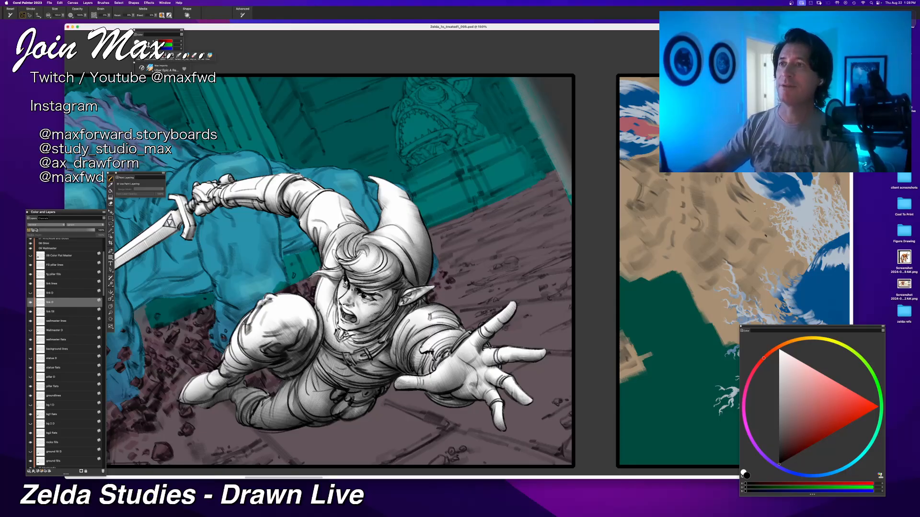
Step: Compare Link's shading with and without the latest stroke, judging it against the whole Wallmaster panel
key(super+minus)
key(super+equal)
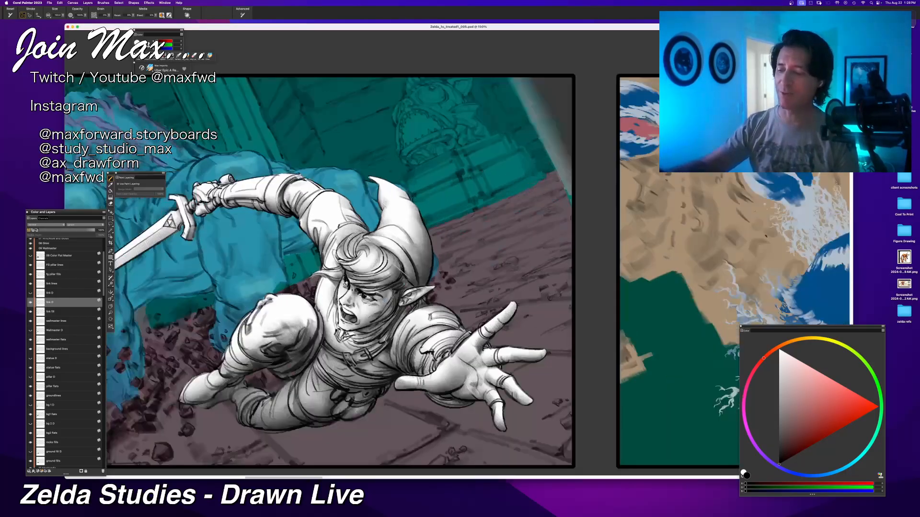
key(super+z)
key(super+y)
key(super+z)
key(super+y)
key(super+minus)
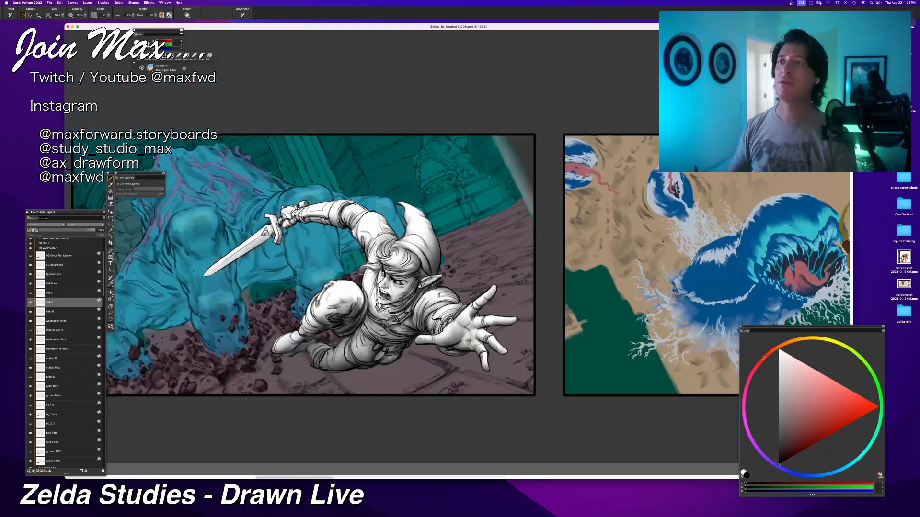
key(super+minus)
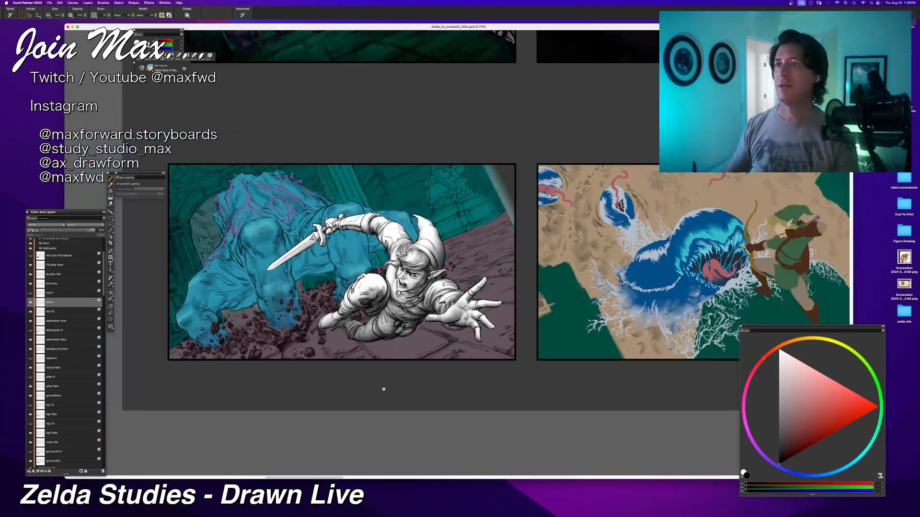
key(super+equal)
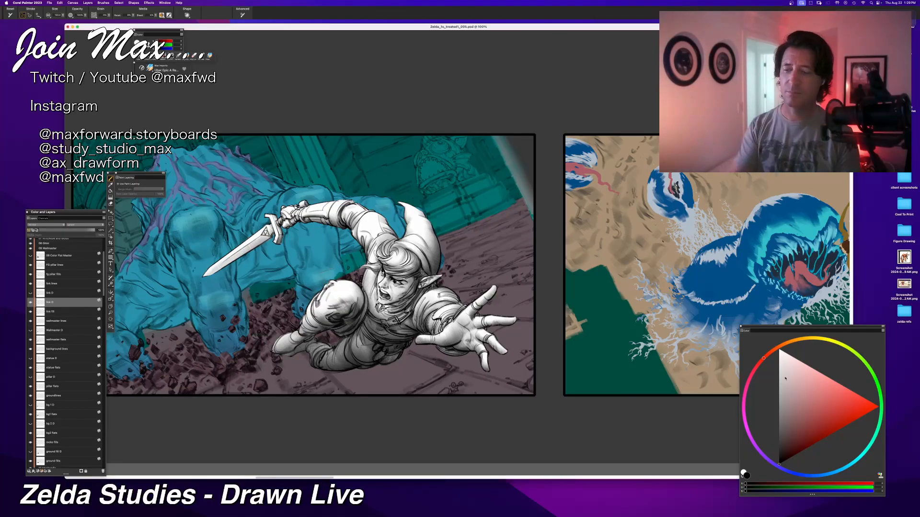
Step: Switch the paint colour to white, add a small highlight stroke beside Link's hair and shoulder, and save the illustration
key(shift+s)
drag(378, 245, 385, 235)
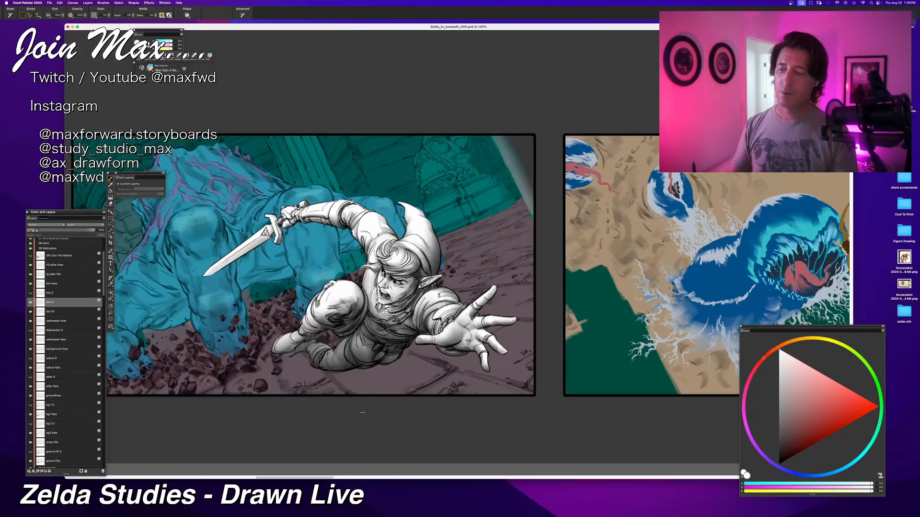
drag(353, 416, 386, 395)
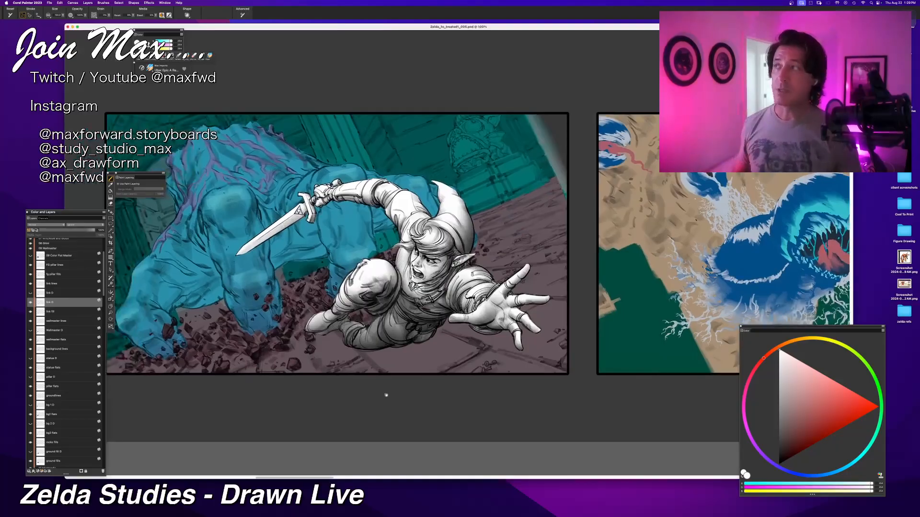
key(super+s)
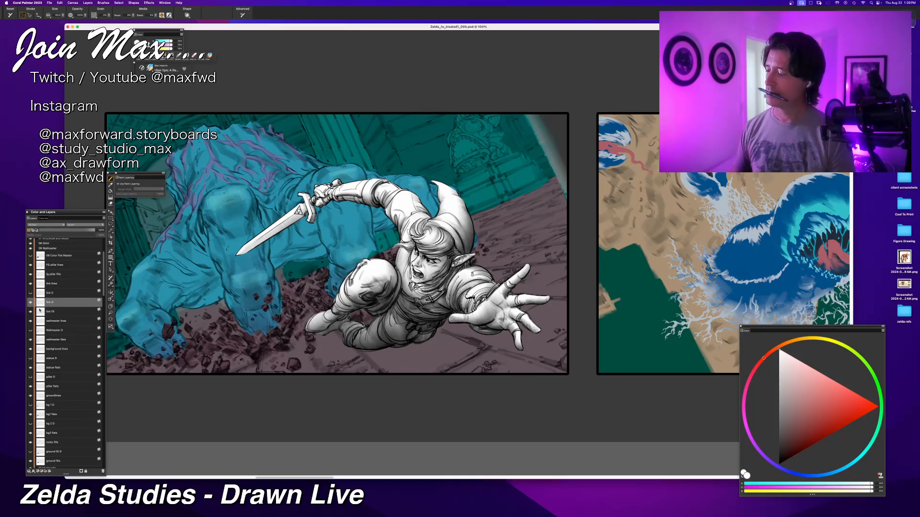
Step: Set Link's new shading layer to Multiply, then show the hidden Link layer directly above it and set that to Overlay
click(39, 225)
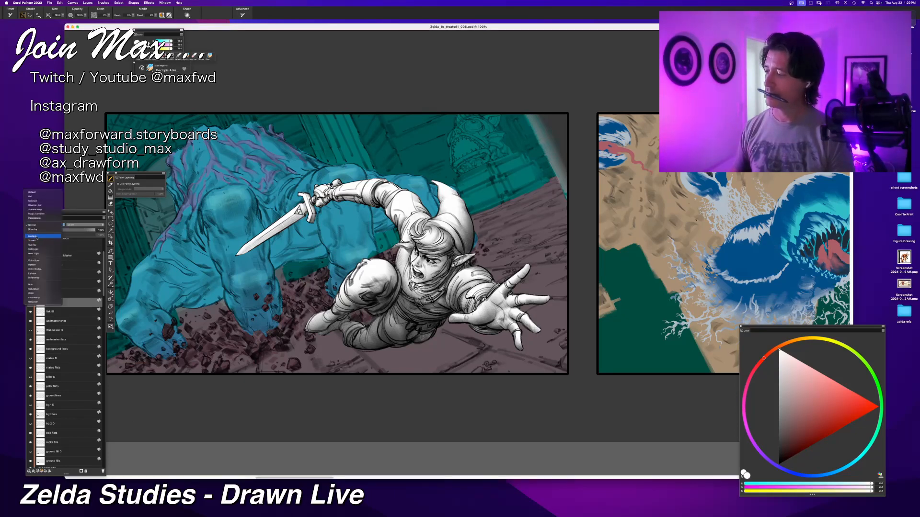
click(37, 237)
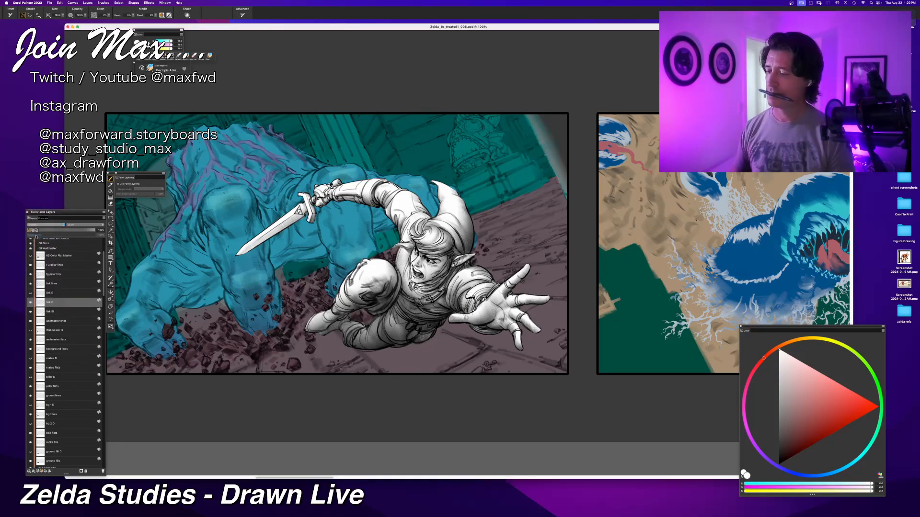
click(30, 294)
click(50, 293)
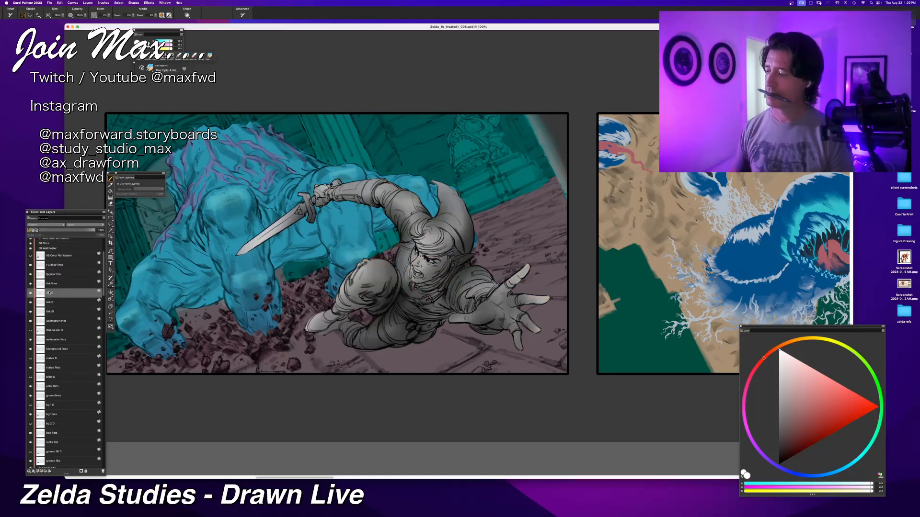
click(43, 224)
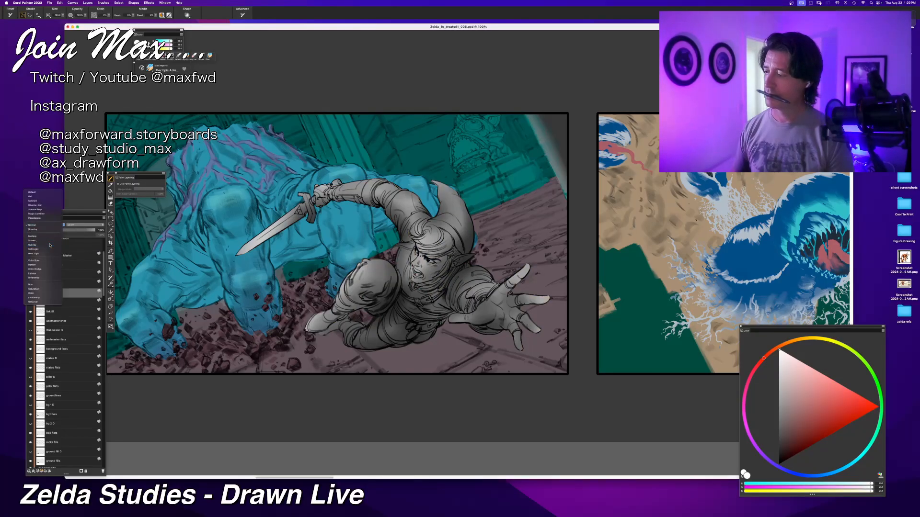
click(50, 245)
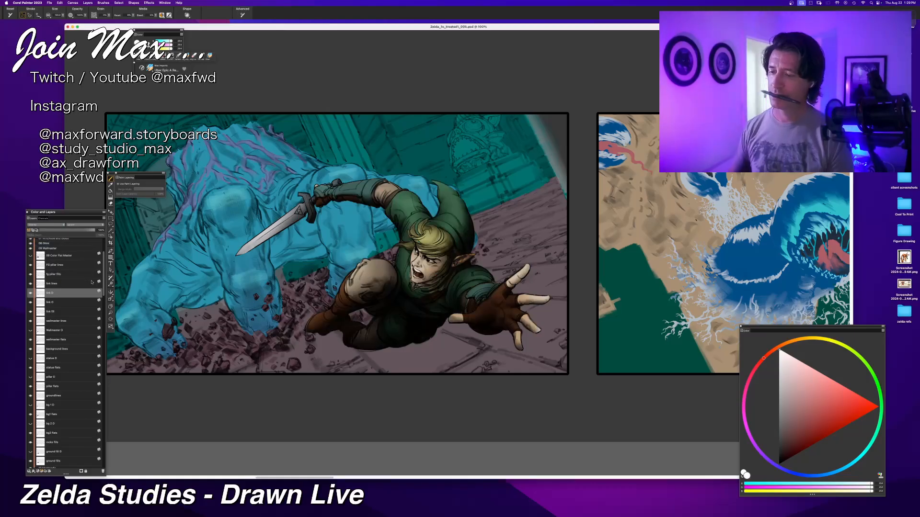
Step: Try several opacities on the Link Overlay layer, leave it at a reduced opacity, and hide the layer
click(56, 231)
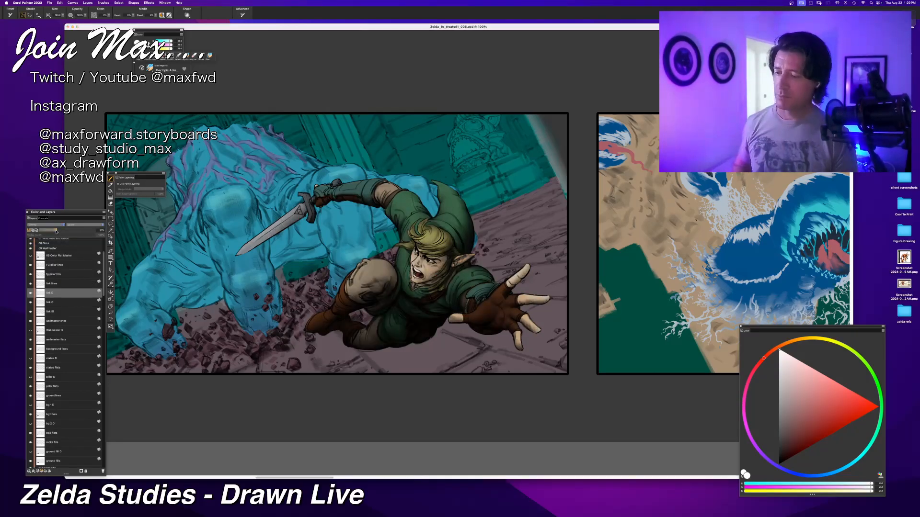
drag(56, 232, 89, 228)
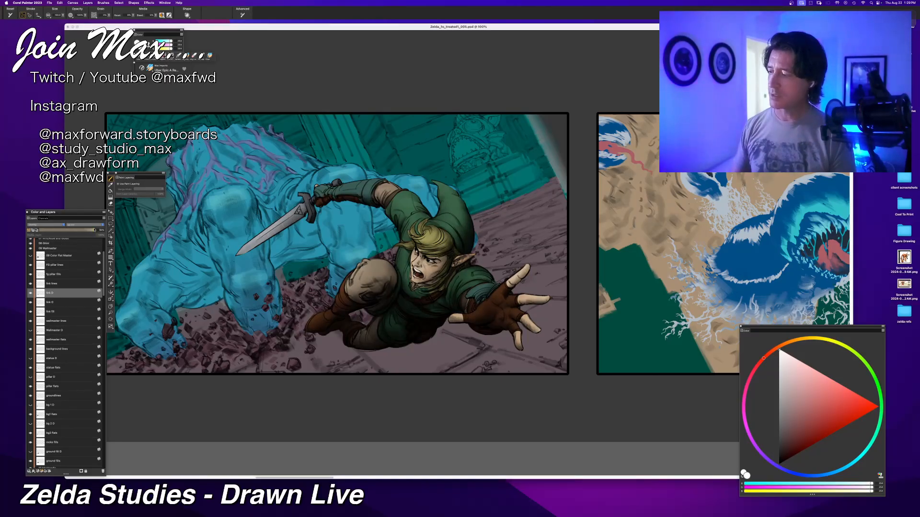
click(60, 231)
drag(60, 231, 62, 231)
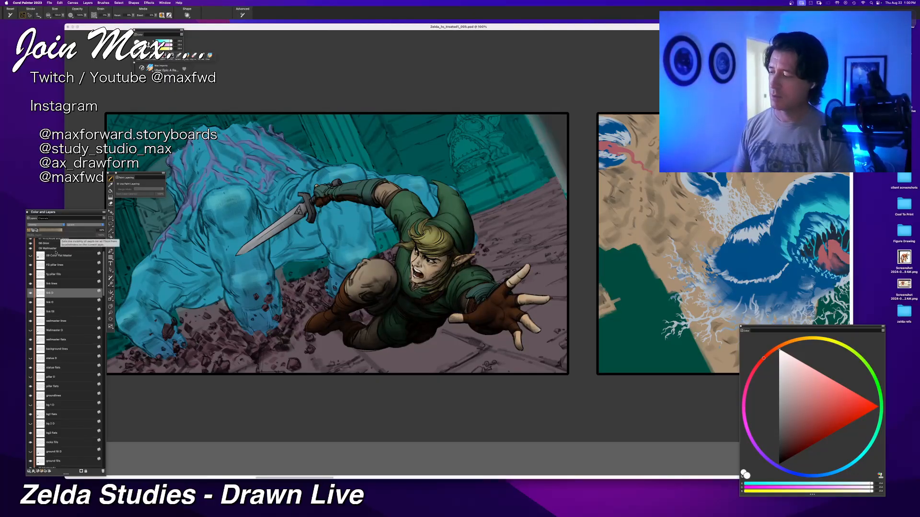
click(30, 293)
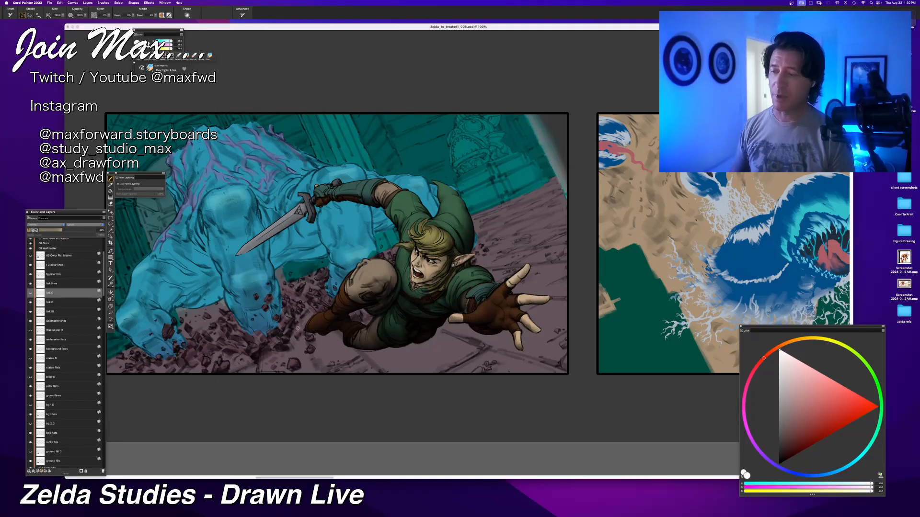
Step: Set Link's new shading layer to the Default blending mode so its grayscale covers the flat colours
key(super+minus)
key(super+equal)
key(super+equal)
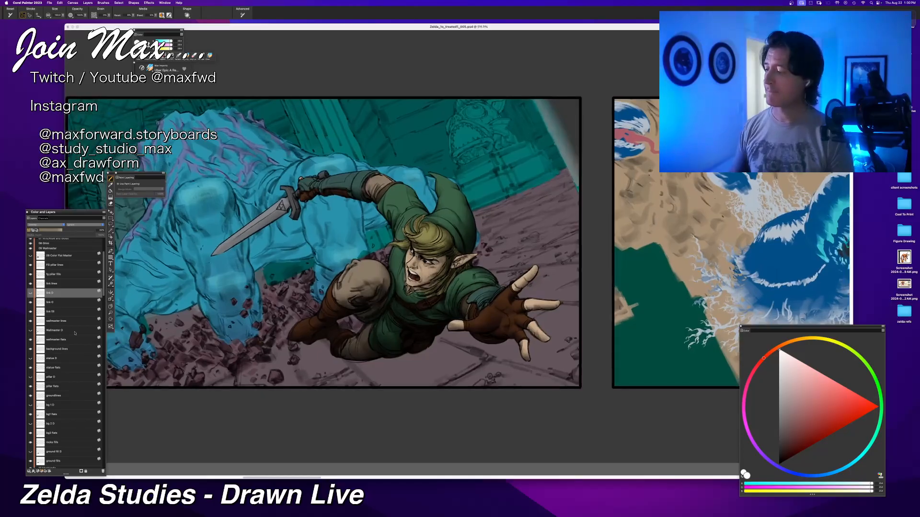
click(46, 304)
click(42, 225)
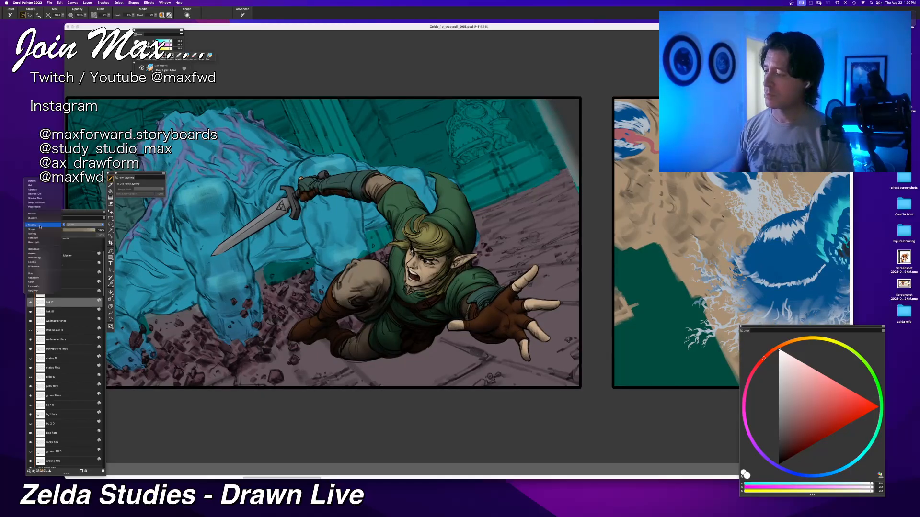
click(32, 181)
key(super+minus)
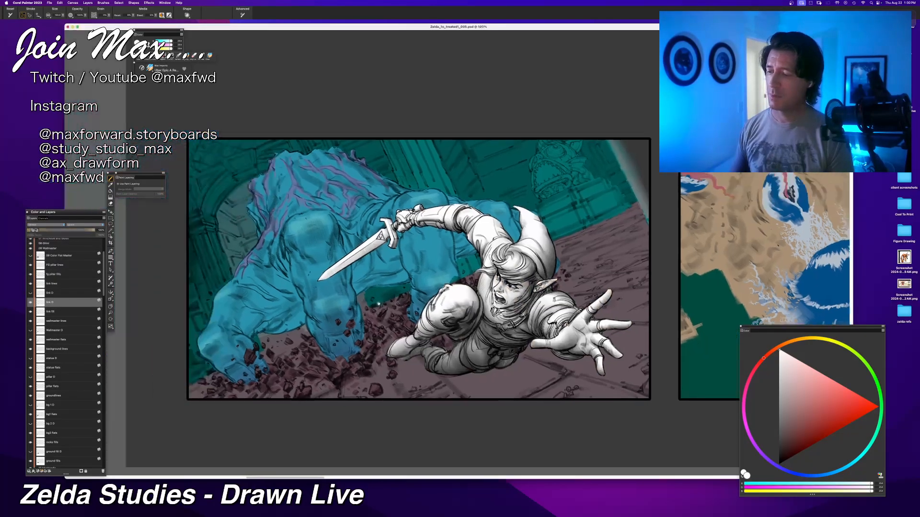
Step: Duplicate the wallmaster flats layer directly above the original and rename the copy wallmaster D
click(55, 320)
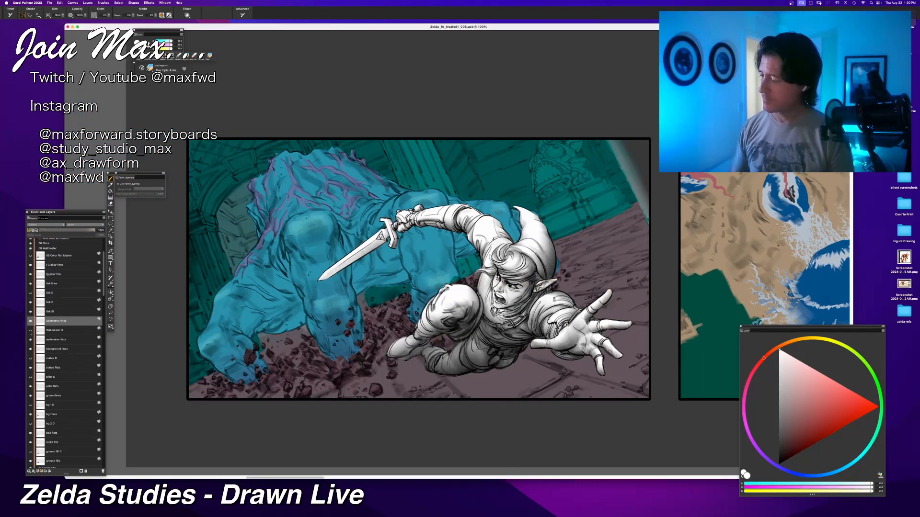
click(30, 330)
click(30, 331)
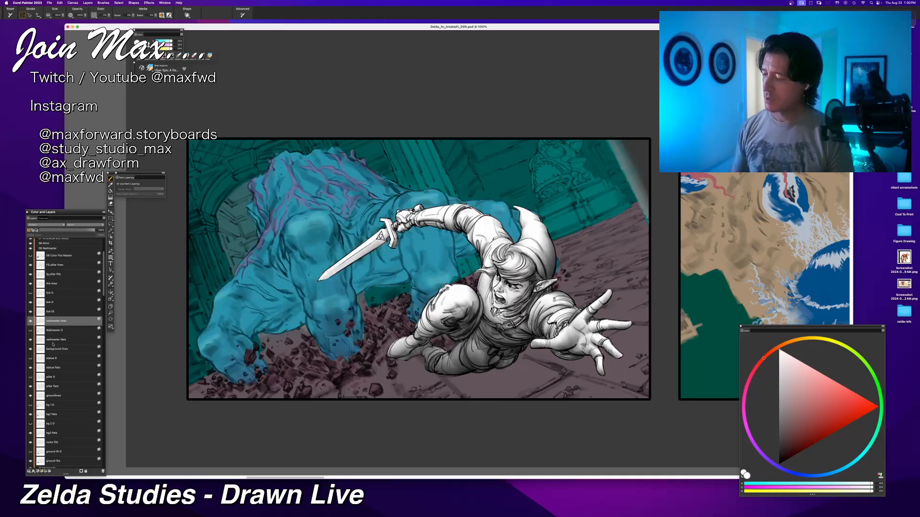
click(53, 341)
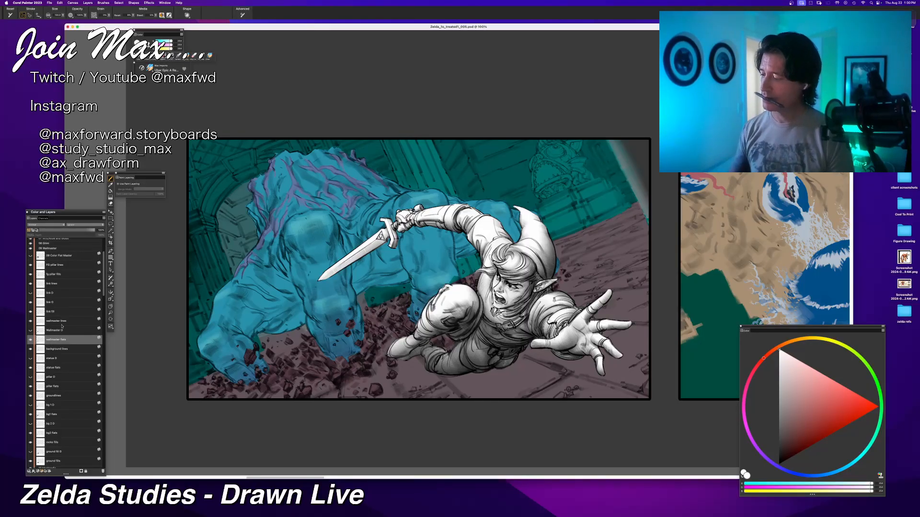
key(super+v)
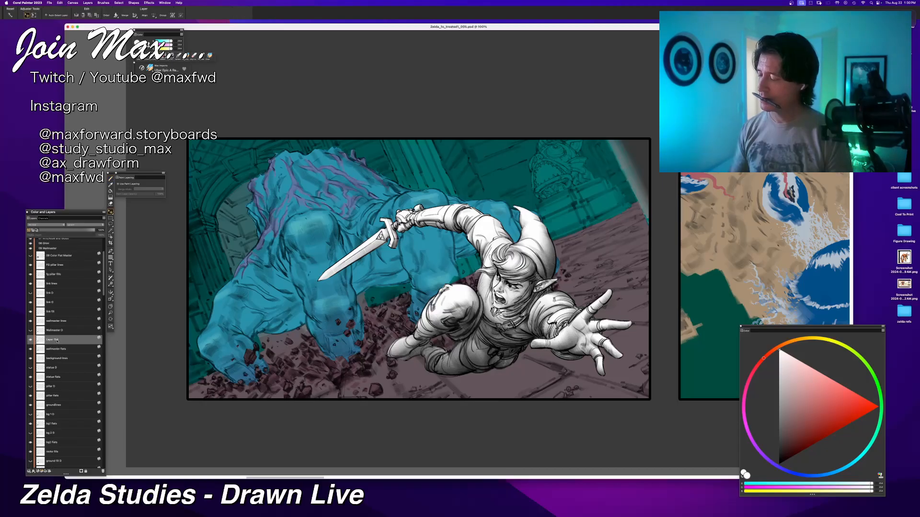
double_click(57, 340)
text(wallmaster D)
key(Return)
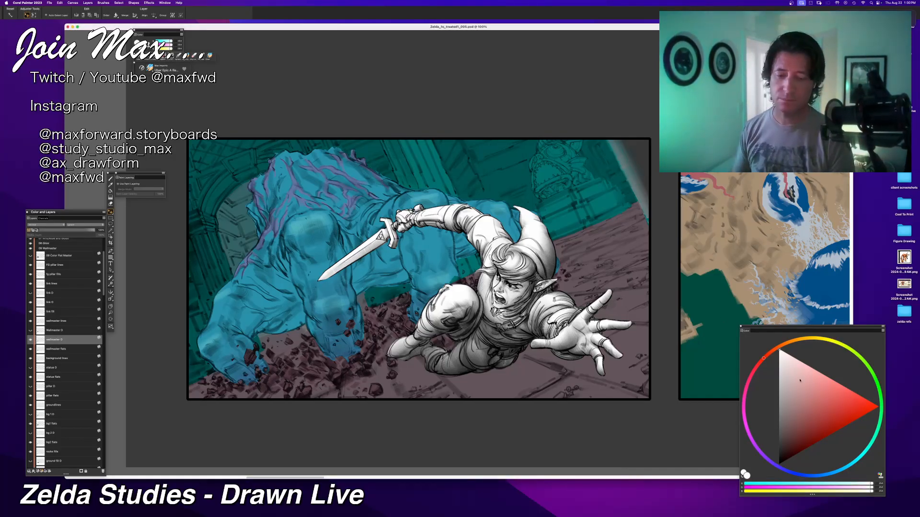
Step: Fill the Wallmaster shape on the new wallmaster D layer with white and check the panel without the palettes
key(super+f)
key(Return)
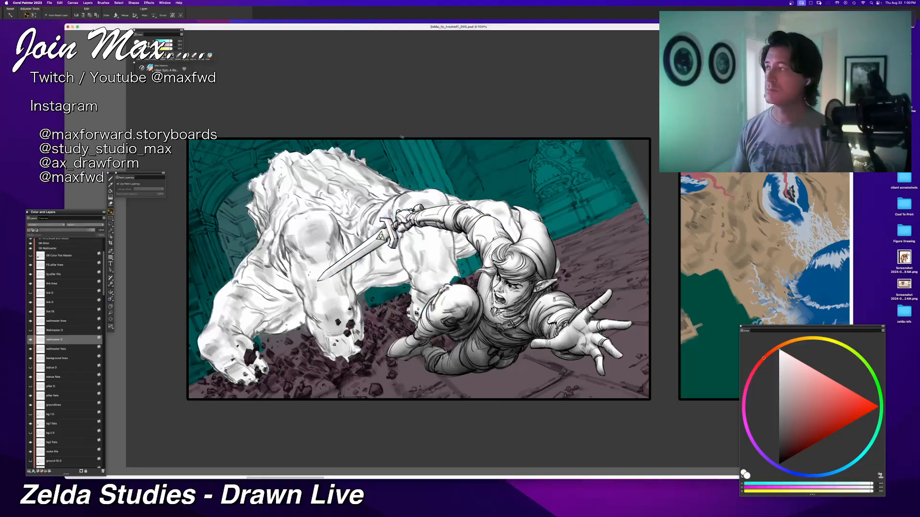
key(Tab)
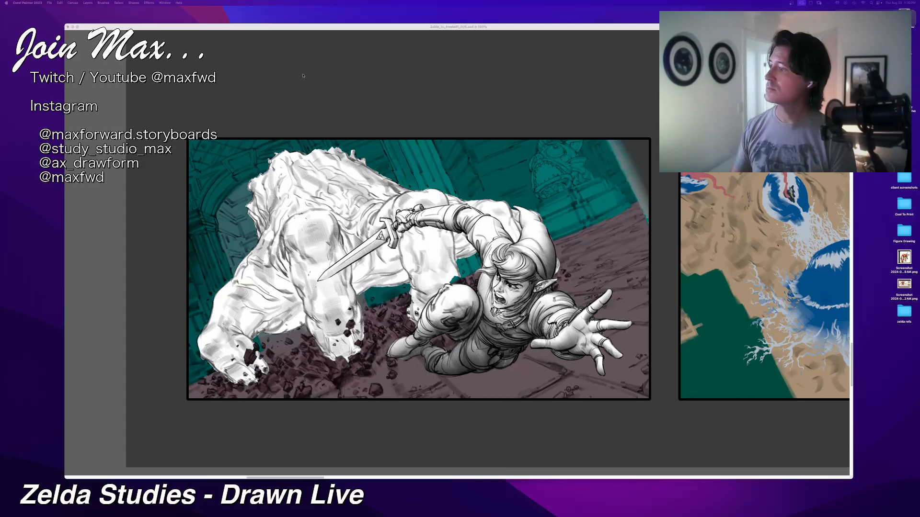
key(Tab)
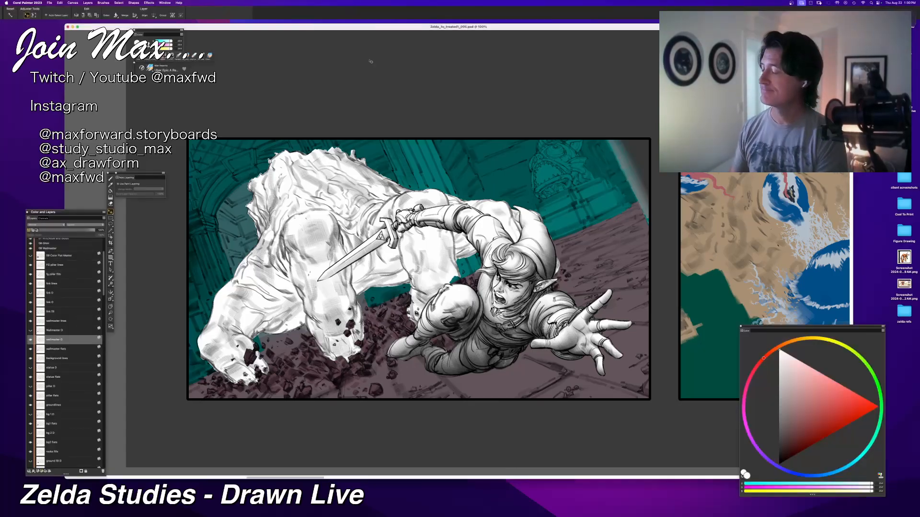
Step: Brush soft black shading onto the inner side of the Wallmaster's left finger on the wallmaster D layer, undoing the unwanted strokes
key(b)
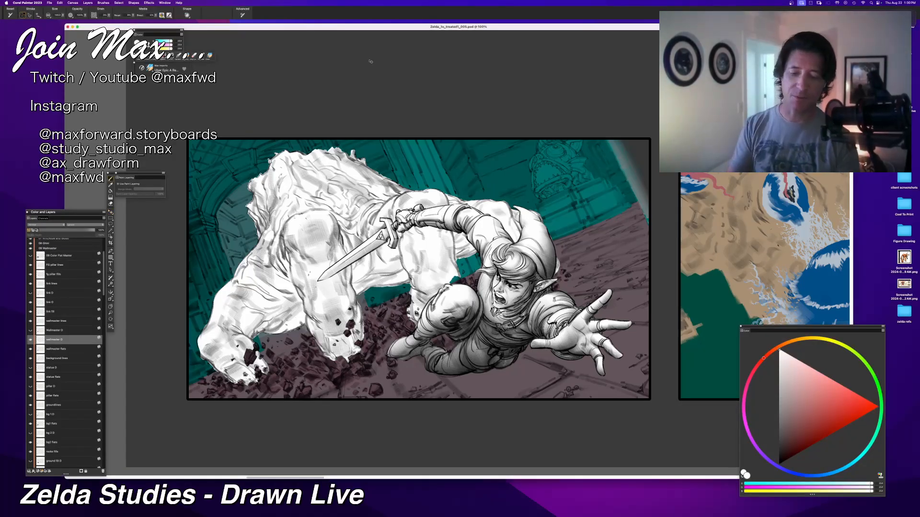
click(779, 464)
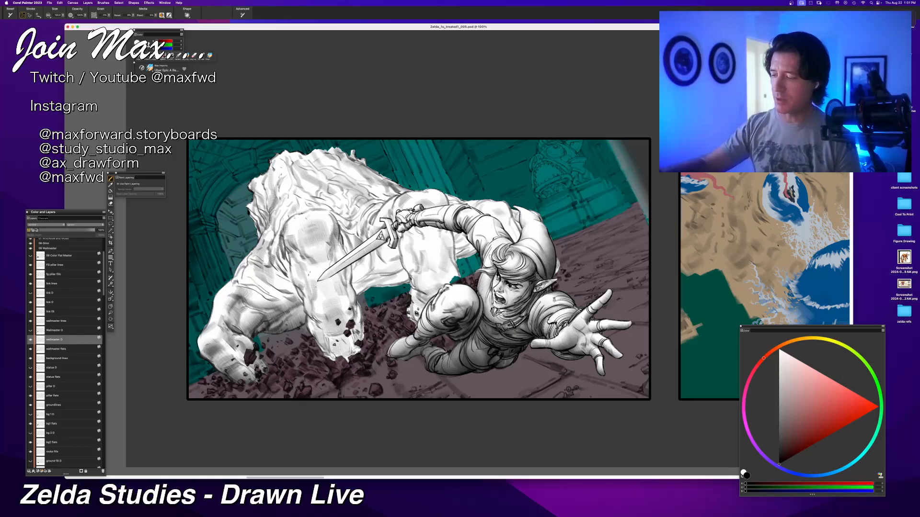
mouse_move(296, 292)
mouse_down()
mouse_move(252, 269)
mouse_move(298, 295)
mouse_up()
key(super+z)
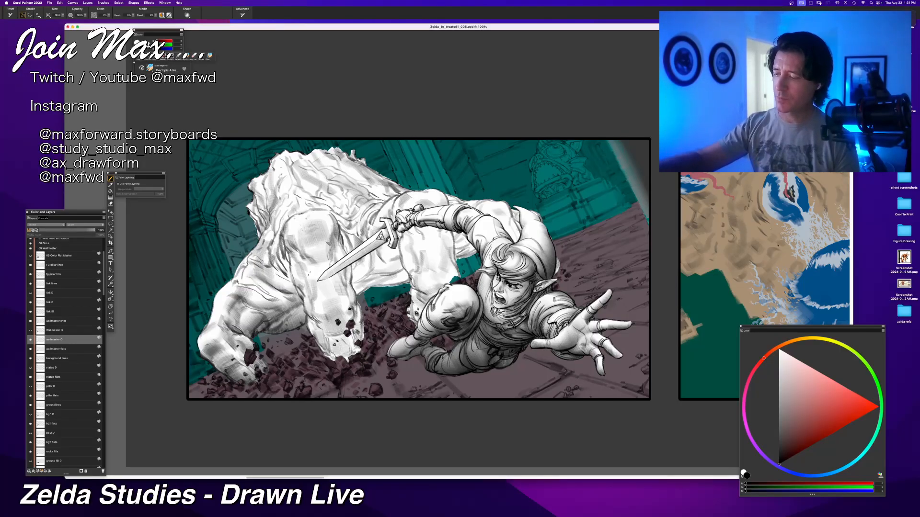
mouse_move(274, 265)
mouse_down()
mouse_move(295, 287)
mouse_move(260, 264)
mouse_move(251, 291)
mouse_move(283, 297)
mouse_move(298, 284)
mouse_up()
key(super+z)
key(super+z)
mouse_move(245, 270)
mouse_down()
mouse_move(263, 295)
mouse_move(283, 299)
mouse_move(297, 290)
mouse_move(290, 306)
mouse_move(302, 302)
mouse_up()
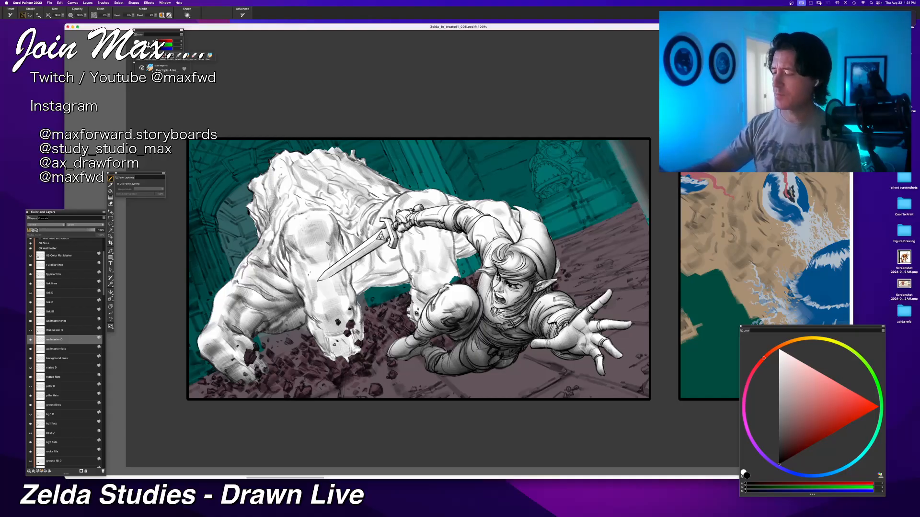
Step: Darken the tip of the Wallmaster's left finger with soft black strokes where it meets the rubble
mouse_move(262, 338)
mouse_down()
mouse_move(280, 320)
mouse_move(262, 330)
mouse_move(261, 321)
mouse_move(203, 365)
mouse_up()
key(super+z)
mouse_move(237, 328)
mouse_down()
mouse_move(207, 361)
mouse_move(256, 381)
mouse_move(241, 379)
mouse_up()
mouse_move(246, 335)
mouse_down()
mouse_move(262, 372)
mouse_move(237, 383)
mouse_up()
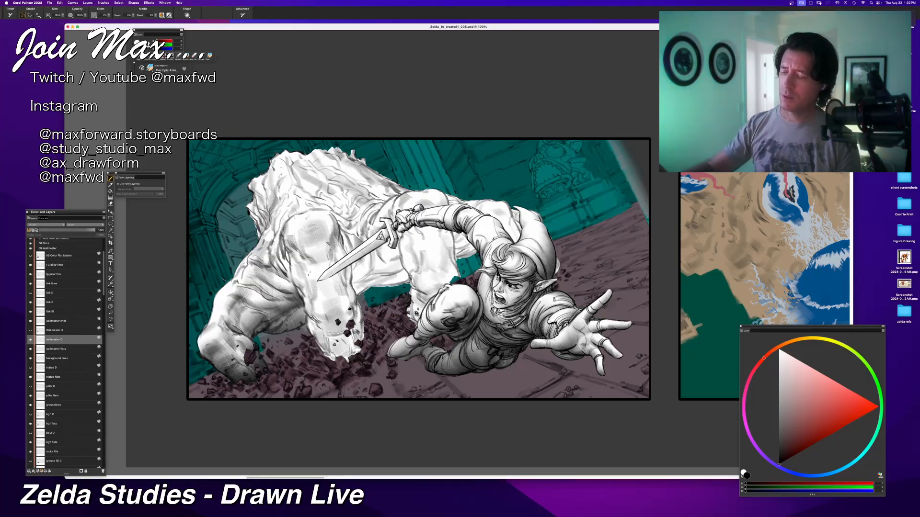
Step: Darken the tip of the Wallmaster's middle finger and the base of the finger behind Link's raised knee
mouse_move(325, 335)
mouse_down()
mouse_move(359, 358)
mouse_move(327, 358)
mouse_move(361, 355)
mouse_move(338, 359)
mouse_move(312, 324)
mouse_move(362, 334)
mouse_up()
key(super+z)
mouse_move(409, 313)
mouse_down()
mouse_move(422, 323)
mouse_move(406, 322)
mouse_up()
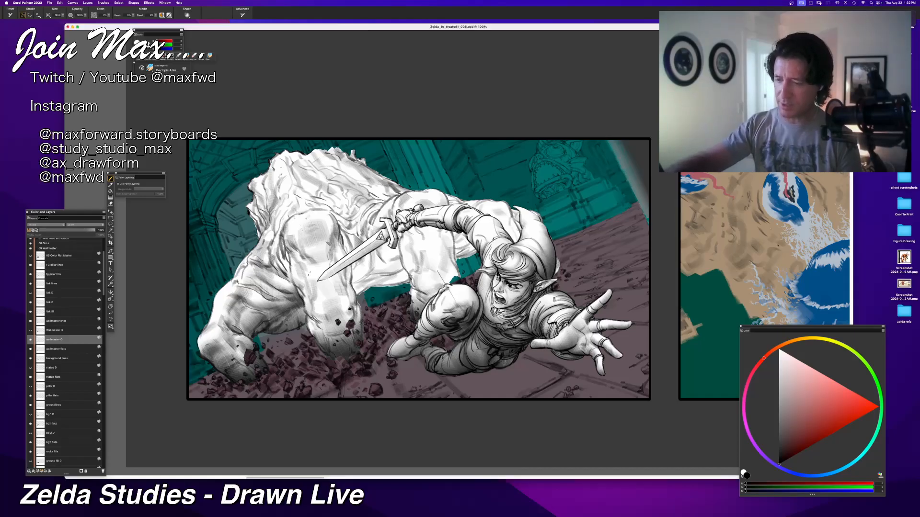
drag(437, 274, 411, 311)
drag(421, 304, 408, 320)
Step: Add soft black shading to the Wallmaster's form behind Link's shoulder and cap
drag(559, 257, 556, 275)
drag(559, 259, 556, 274)
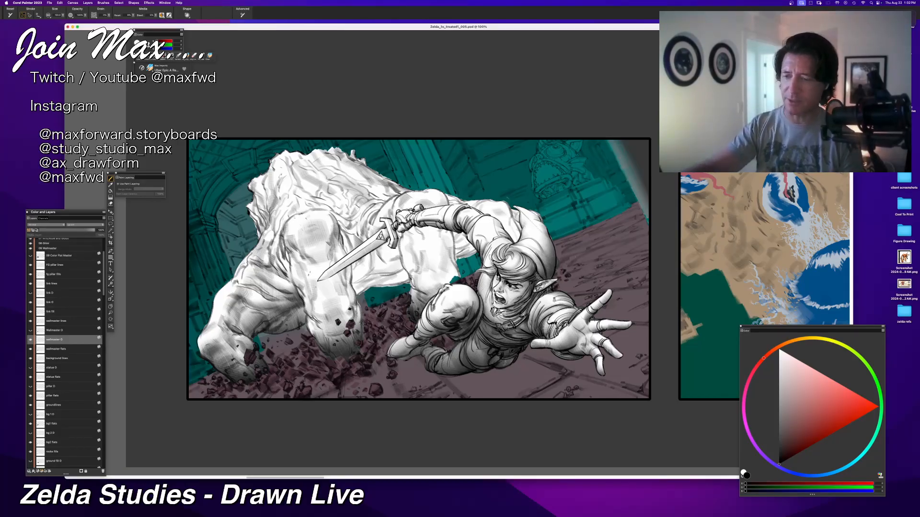
drag(521, 228, 512, 241)
drag(495, 202, 517, 241)
drag(513, 207, 525, 224)
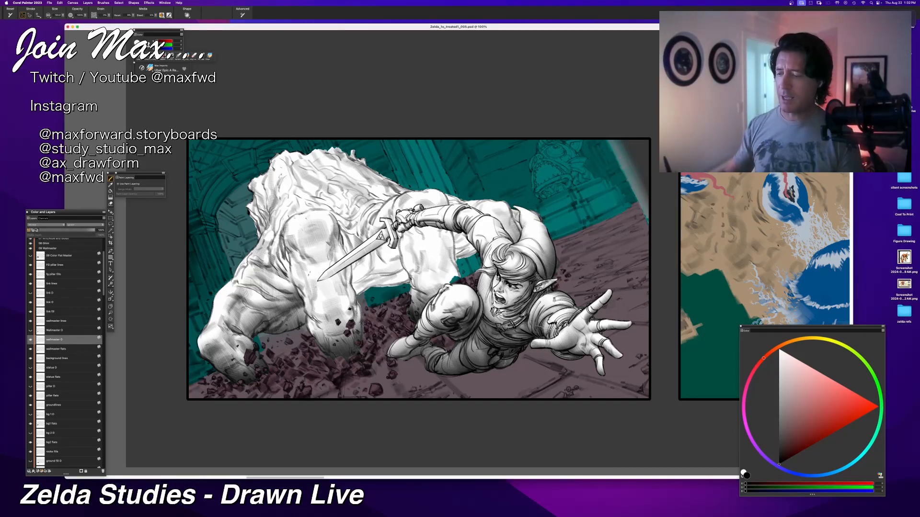
Step: Build up black shading on the Wallmaster's underside below the sword, between its middle finger and the finger behind Link's knee
drag(384, 260, 355, 292)
key(super+z)
mouse_move(410, 268)
mouse_down()
mouse_move(406, 283)
mouse_move(389, 286)
mouse_up()
drag(384, 270, 356, 295)
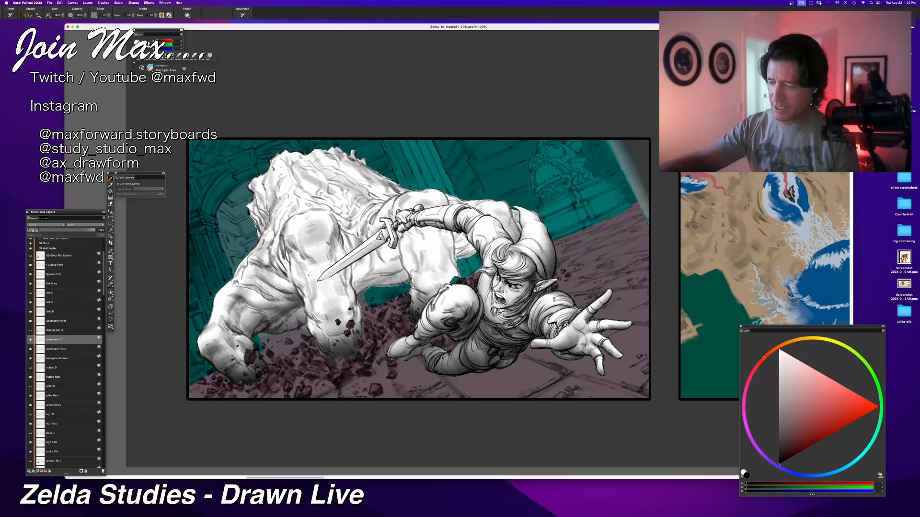
mouse_move(406, 266)
mouse_down()
mouse_move(395, 283)
mouse_move(380, 287)
mouse_up()
drag(381, 267, 359, 289)
mouse_move(364, 271)
mouse_down()
mouse_move(347, 298)
mouse_move(351, 285)
mouse_up()
mouse_move(379, 258)
mouse_down()
mouse_move(355, 282)
mouse_move(395, 268)
mouse_move(359, 302)
mouse_up()
drag(405, 275, 369, 288)
mouse_move(412, 250)
mouse_down()
mouse_move(392, 294)
mouse_move(398, 284)
mouse_up()
drag(411, 270, 403, 285)
key(super+z)
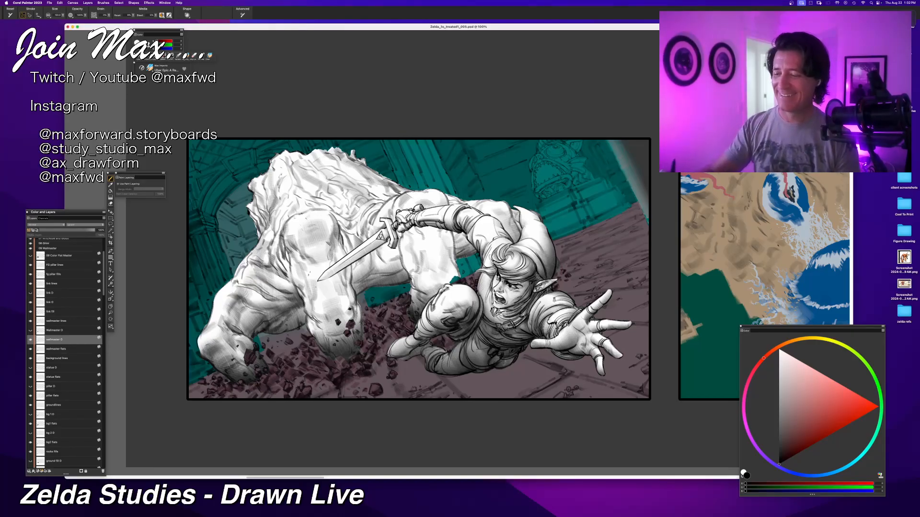
Step: Deepen the shadow around the sword blade and down the right edge of the Wallmaster's middle finger
drag(391, 261, 403, 283)
key(super+z)
mouse_move(392, 241)
mouse_down()
mouse_move(407, 283)
mouse_move(376, 273)
mouse_move(352, 287)
mouse_up()
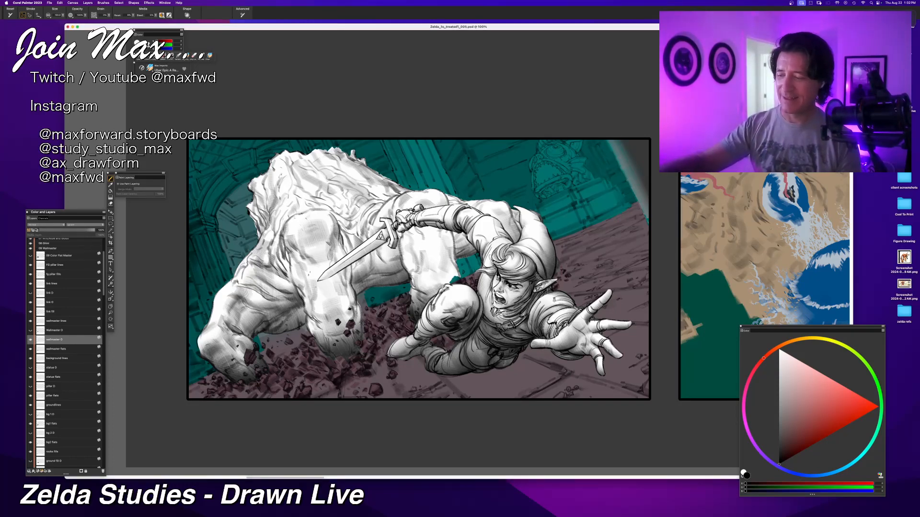
drag(378, 256, 358, 283)
mouse_move(387, 250)
mouse_down()
mouse_move(365, 293)
mouse_move(351, 298)
mouse_up()
mouse_move(362, 241)
mouse_down()
mouse_move(355, 256)
mouse_move(369, 261)
mouse_up()
Step: Try shading strokes down the left edge of the Wallmaster's middle finger, undo them, and repaint a short shadow there
drag(291, 312, 284, 330)
drag(301, 311, 298, 328)
drag(312, 307, 289, 335)
key(super+z)
key(super+z)
key(super+z)
mouse_move(306, 303)
mouse_down()
mouse_move(288, 330)
mouse_move(304, 324)
mouse_move(293, 328)
mouse_up()
key(super+z)
key(super+z)
drag(305, 308, 301, 325)
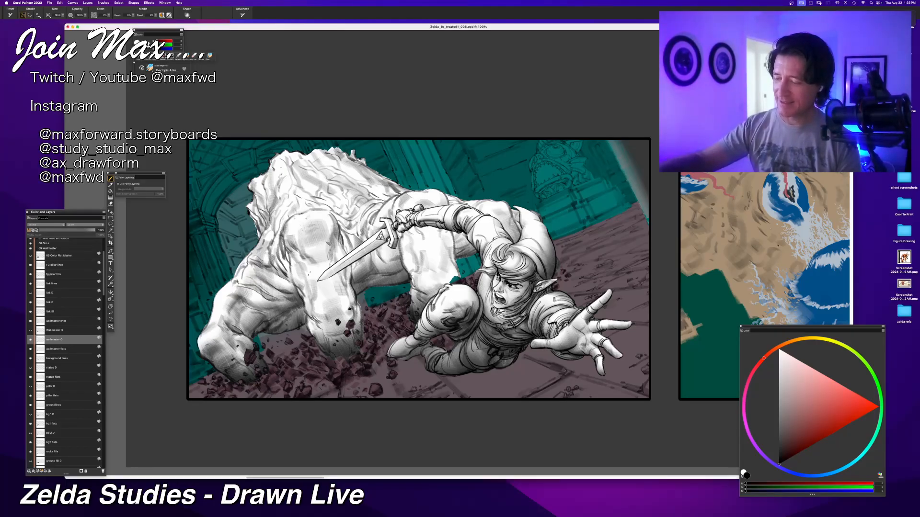
Step: Shade the Wallmaster's body behind the sword blade and hilt, undoing and repainting the strokes beneath the hilt
drag(348, 198, 368, 218)
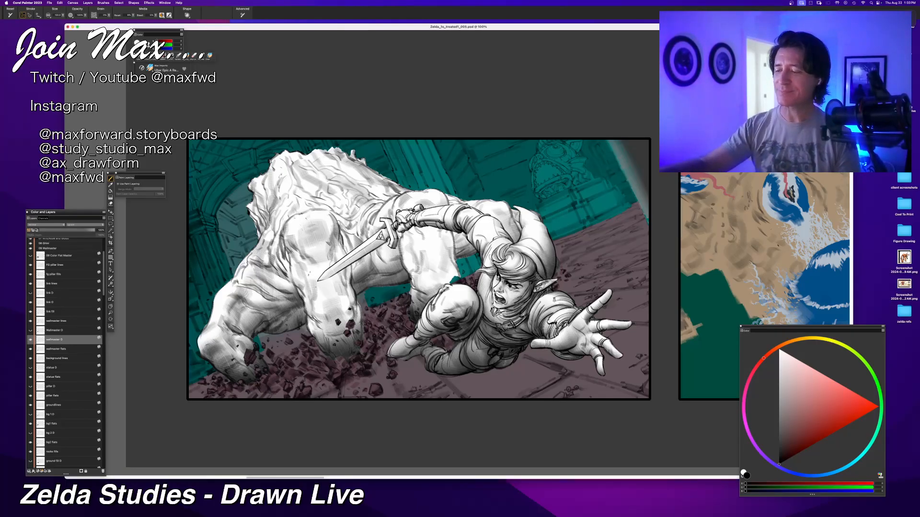
mouse_move(354, 269)
mouse_down()
mouse_move(338, 230)
mouse_move(346, 249)
mouse_up()
mouse_move(375, 220)
mouse_down()
mouse_move(362, 231)
mouse_move(384, 263)
mouse_move(377, 263)
mouse_up()
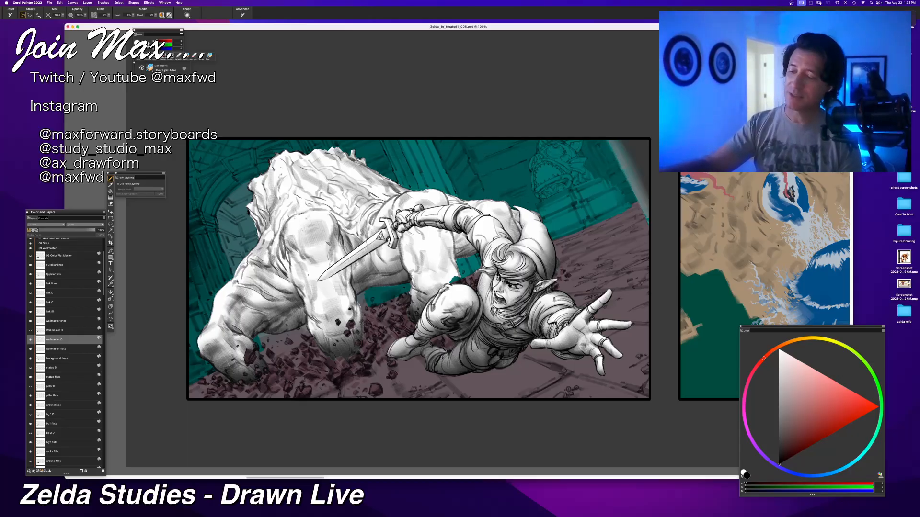
mouse_move(397, 249)
mouse_down()
mouse_move(385, 266)
mouse_move(371, 264)
mouse_up()
key(super+z)
key(super+z)
drag(390, 252, 384, 262)
drag(386, 247, 375, 265)
key(super+z)
key(super+z)
drag(377, 223, 366, 238)
drag(388, 243, 374, 261)
drag(401, 226, 399, 241)
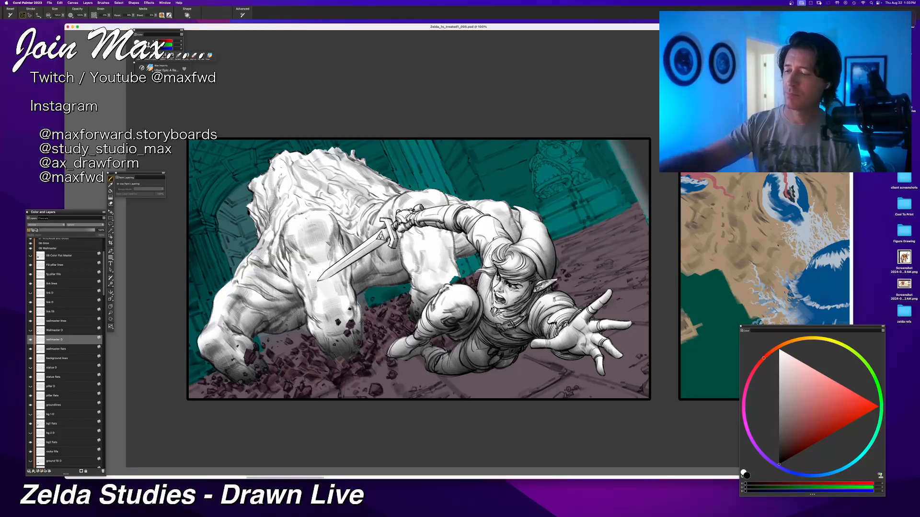
Step: Try shading the Wallmaster beneath Link's sword arm, undo those strokes, and darken the form behind Link's shoulder
mouse_move(466, 233)
mouse_down()
mouse_move(455, 245)
mouse_move(465, 247)
mouse_up()
key(super+z)
key(super+z)
drag(462, 234, 463, 248)
mouse_move(464, 233)
mouse_down()
mouse_move(458, 258)
mouse_move(467, 255)
mouse_up()
key(super+z)
key(super+z)
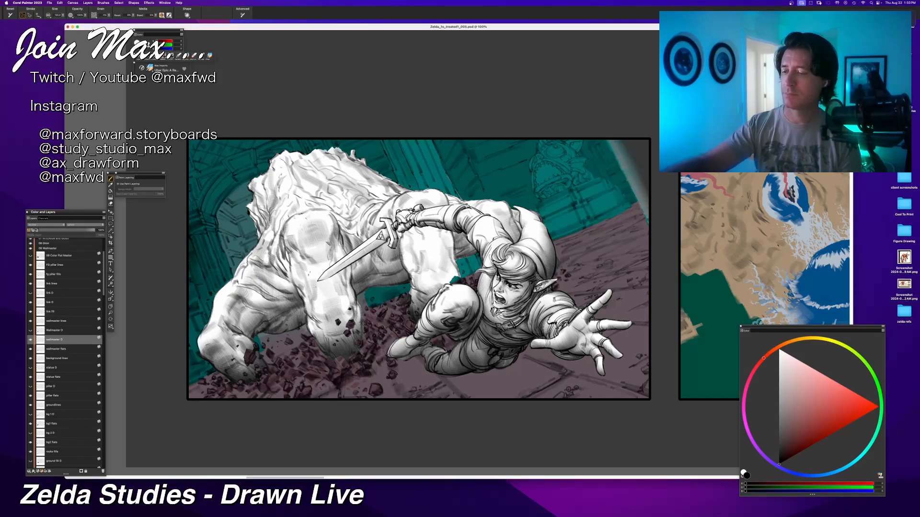
drag(521, 211, 513, 231)
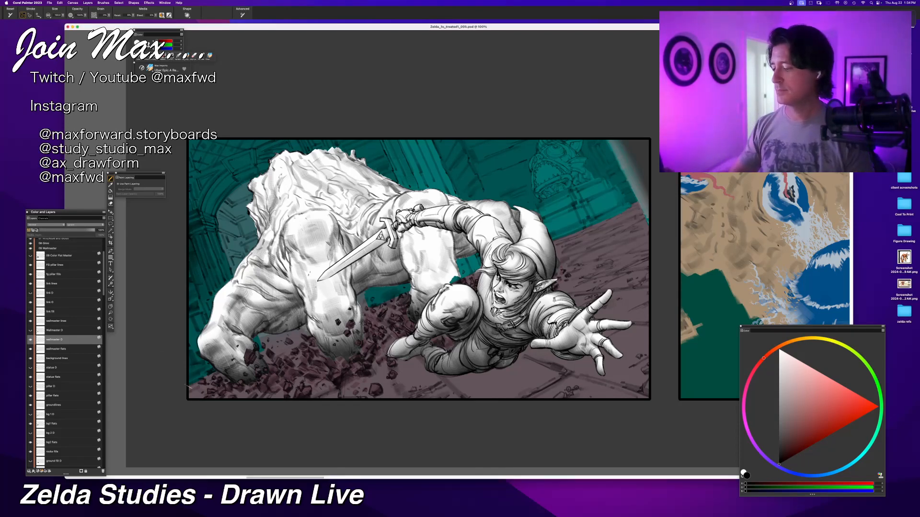
Step: Switch the brush colour to white and back to black, then shade the lower part of the Wallmaster's middle finger
click(780, 351)
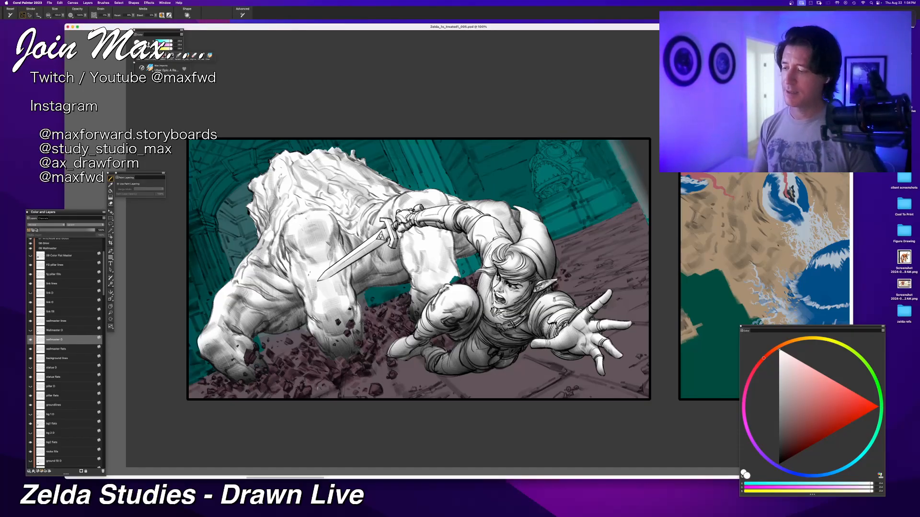
click(779, 465)
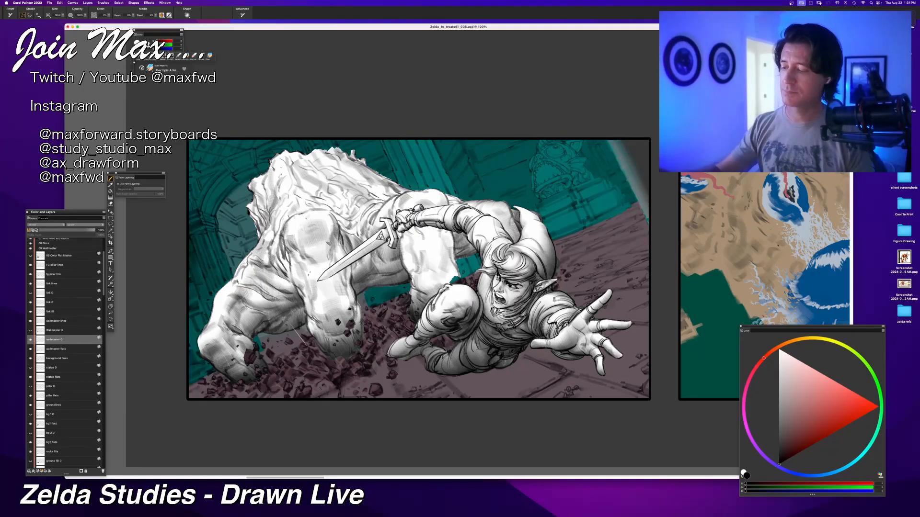
drag(306, 299, 314, 338)
key(super+z)
drag(324, 282, 353, 327)
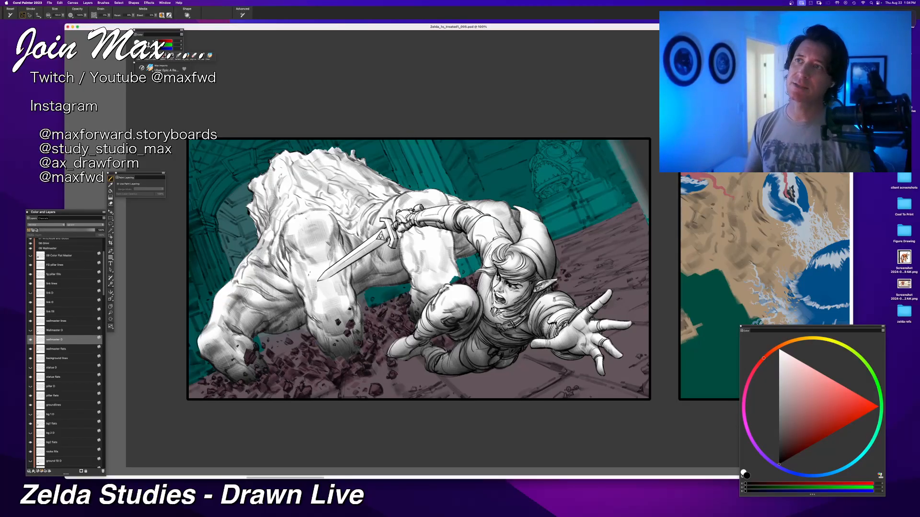
Step: Deepen the black shading along the upper and inner side of the Wallmaster's left finger beside the middle knuckle
drag(275, 252, 295, 297)
drag(255, 271, 295, 308)
mouse_move(245, 293)
mouse_down()
mouse_move(290, 306)
mouse_move(256, 342)
mouse_move(290, 315)
mouse_move(296, 331)
mouse_up()
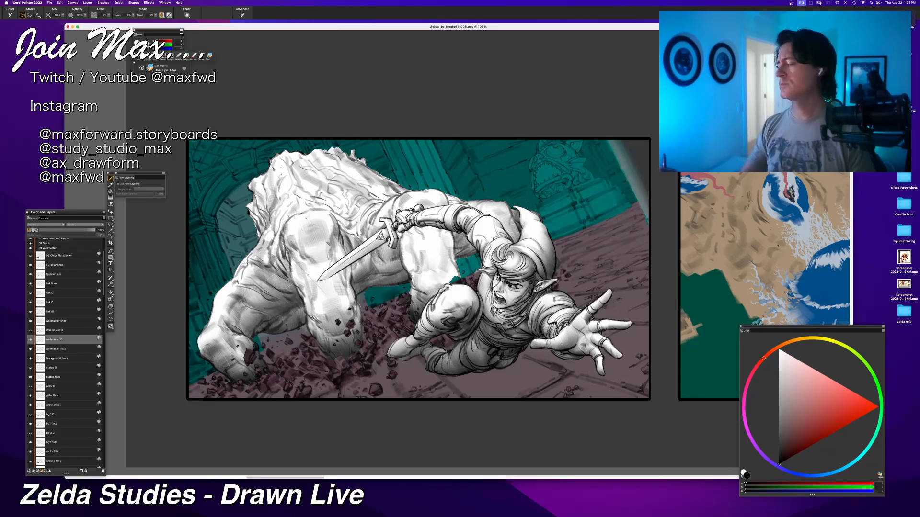
drag(294, 197, 310, 206)
key(super+z)
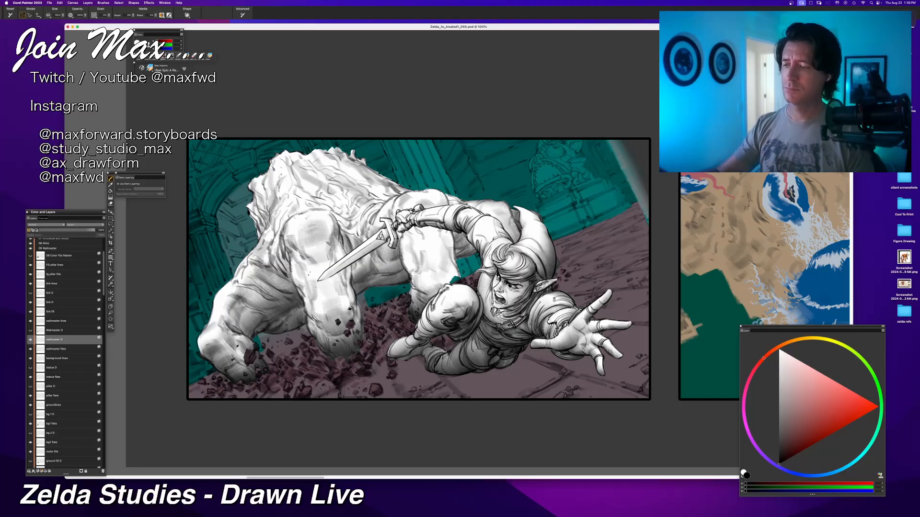
drag(282, 243, 275, 258)
mouse_move(285, 254)
mouse_down()
mouse_move(275, 272)
mouse_move(260, 262)
mouse_up()
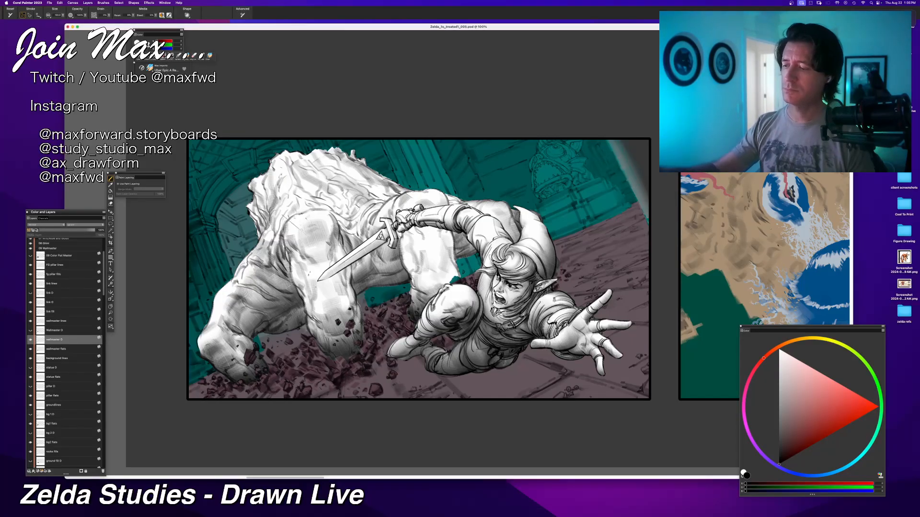
Step: Darken the folds between the Wallmaster's middle knuckle and the sword hilt
drag(377, 210, 366, 228)
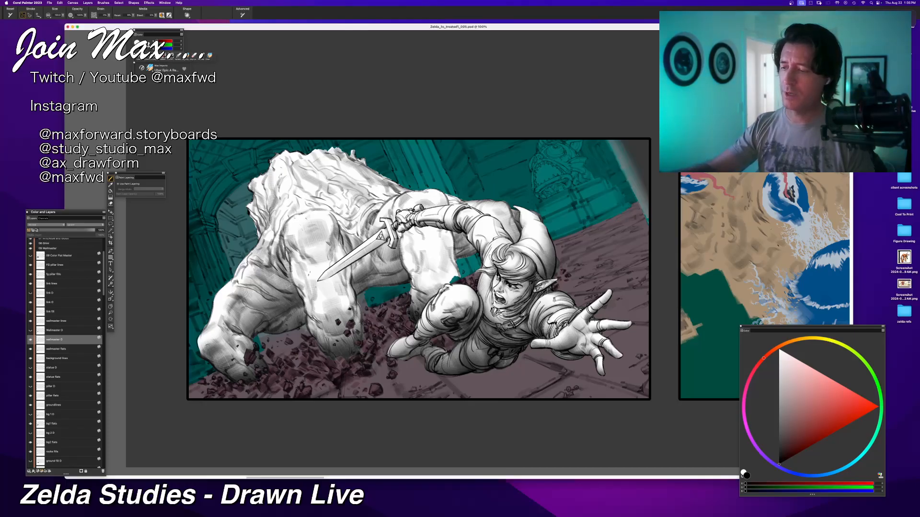
drag(361, 217, 353, 233)
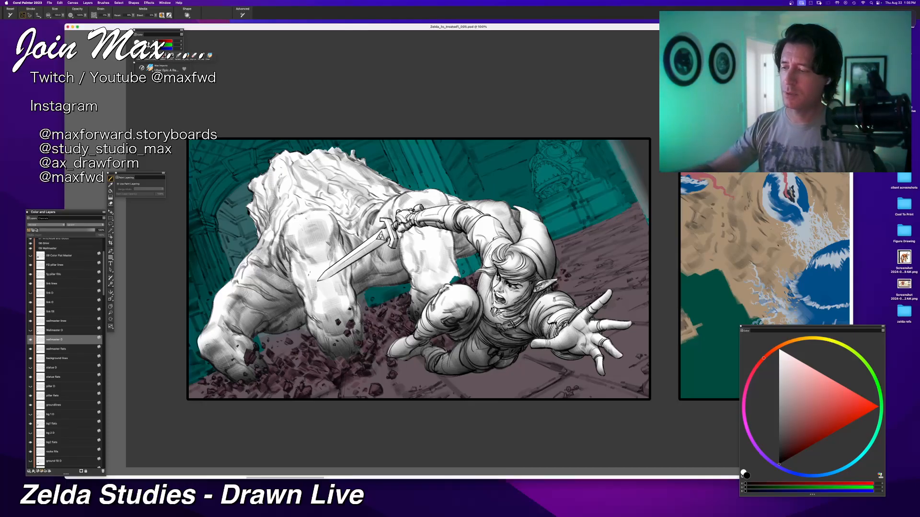
mouse_move(360, 207)
mouse_down()
mouse_move(339, 228)
mouse_move(363, 241)
mouse_up()
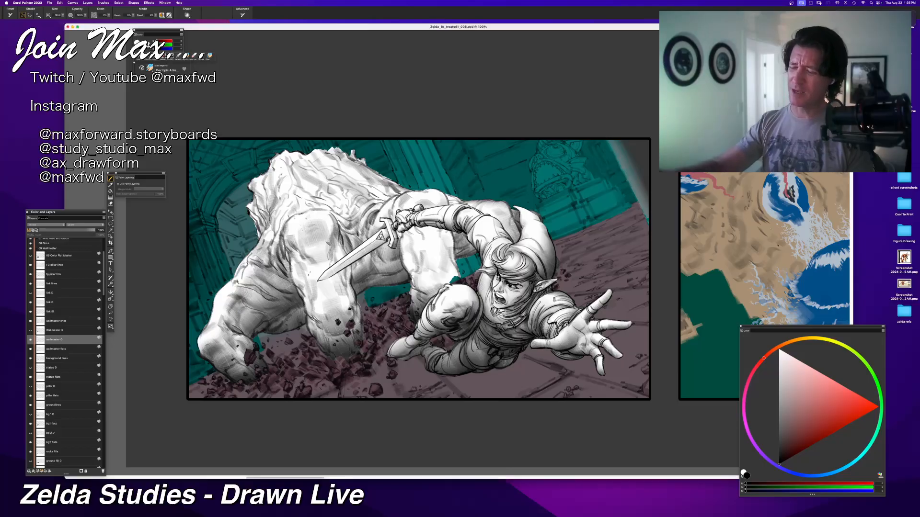
Step: Shade both sides and the lower part of the Wallmaster's finger behind Link's raised knee in soft black
mouse_move(406, 214)
mouse_down()
mouse_move(400, 261)
mouse_move(415, 279)
mouse_up()
drag(408, 246, 404, 272)
drag(413, 248, 404, 273)
drag(438, 229, 456, 258)
mouse_move(447, 239)
mouse_down()
mouse_move(459, 271)
mouse_move(414, 267)
mouse_move(429, 294)
mouse_move(412, 302)
mouse_up()
mouse_move(441, 281)
mouse_down()
mouse_move(426, 299)
mouse_move(432, 289)
mouse_move(404, 289)
mouse_move(411, 297)
mouse_up()
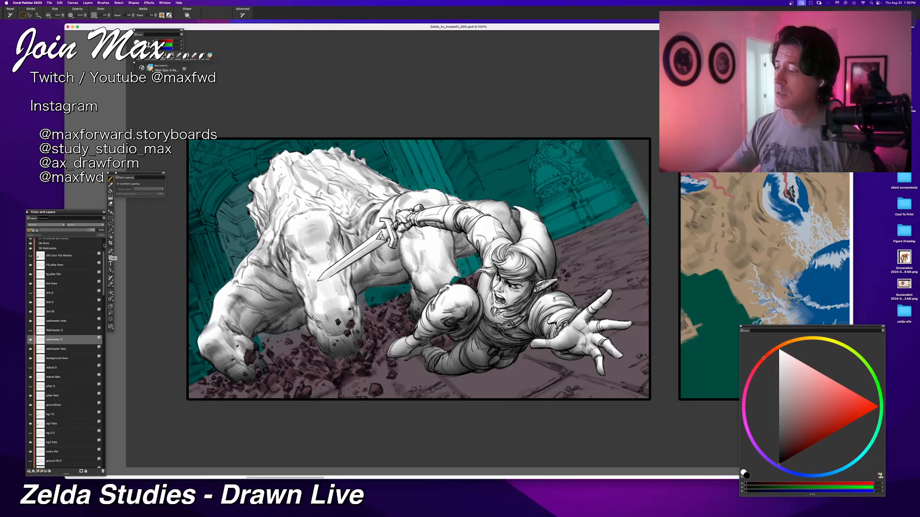
Step: Compare the shading with the original thumbnails layer, then toggle the wallmaster D layer's visibility to check its effect
scroll(30, 239, up, 3)
click(30, 243)
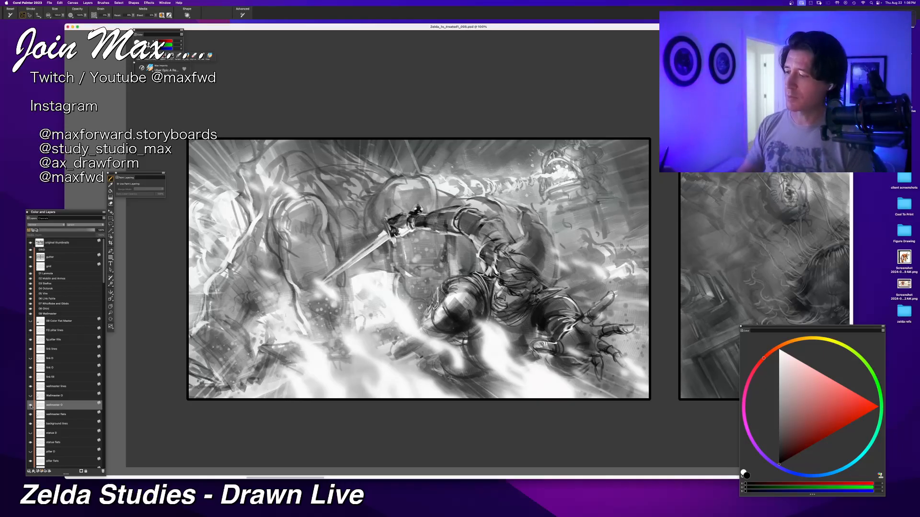
click(30, 244)
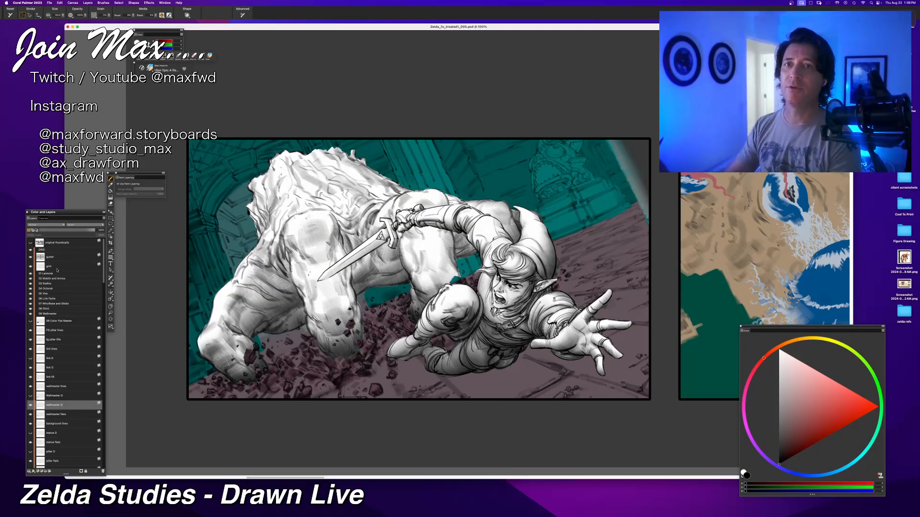
click(30, 405)
click(31, 406)
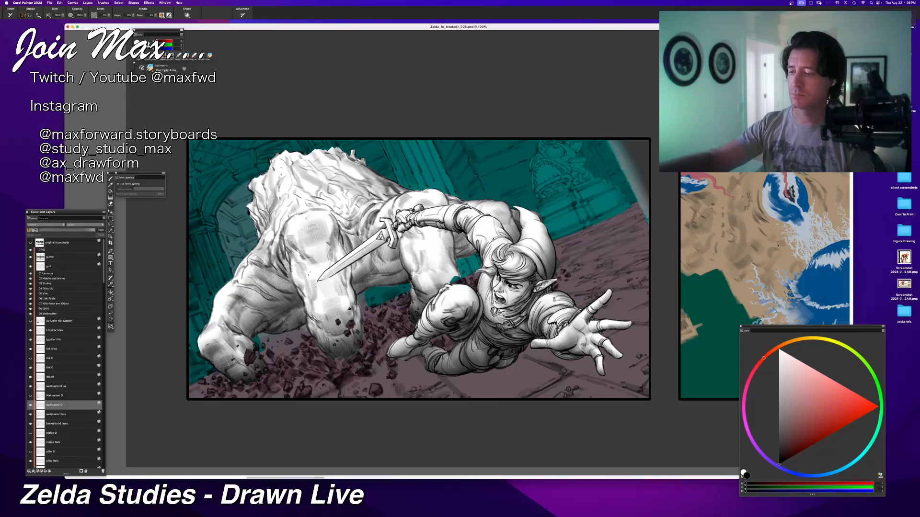
Step: Add black shading beside the Wallmaster's middle finger behind the sword and along the rear left edge of its body
drag(353, 235, 351, 277)
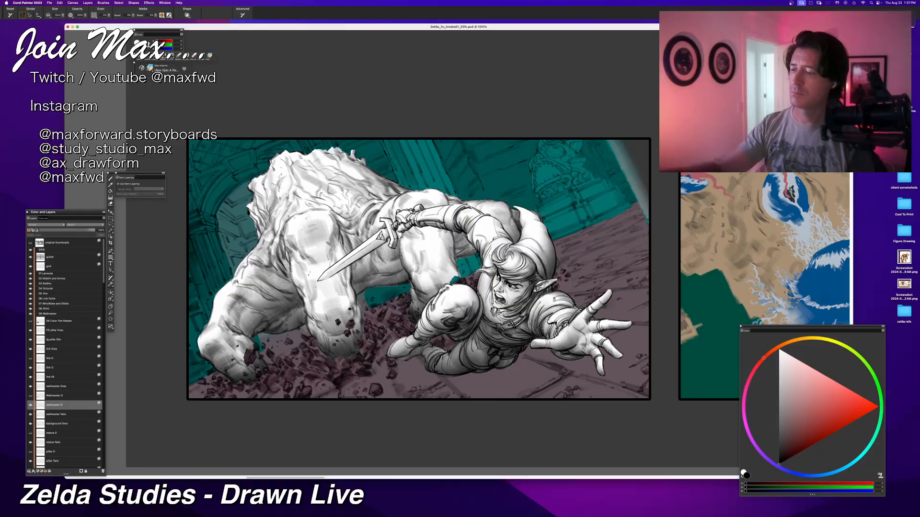
mouse_move(250, 204)
mouse_down()
mouse_move(265, 233)
mouse_move(247, 246)
mouse_move(262, 227)
mouse_move(258, 241)
mouse_up()
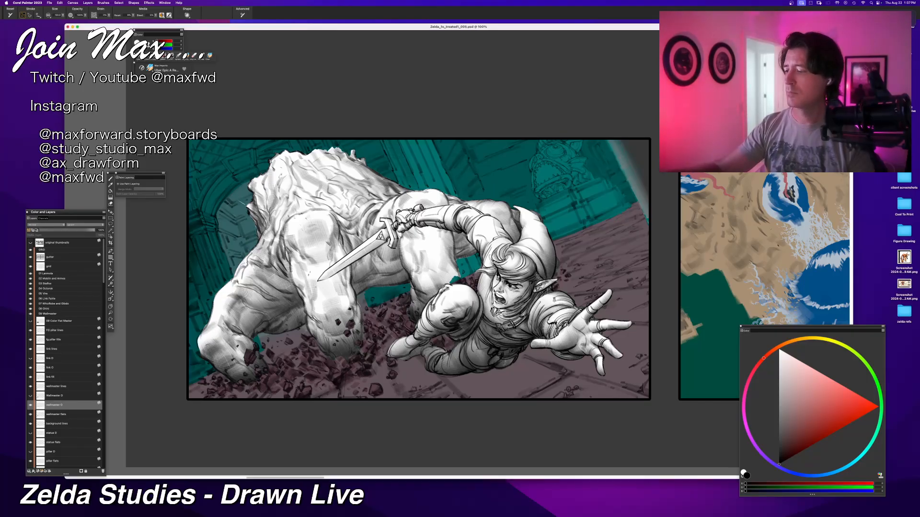
mouse_move(249, 205)
mouse_down()
mouse_move(257, 221)
mouse_move(261, 177)
mouse_move(260, 235)
mouse_up()
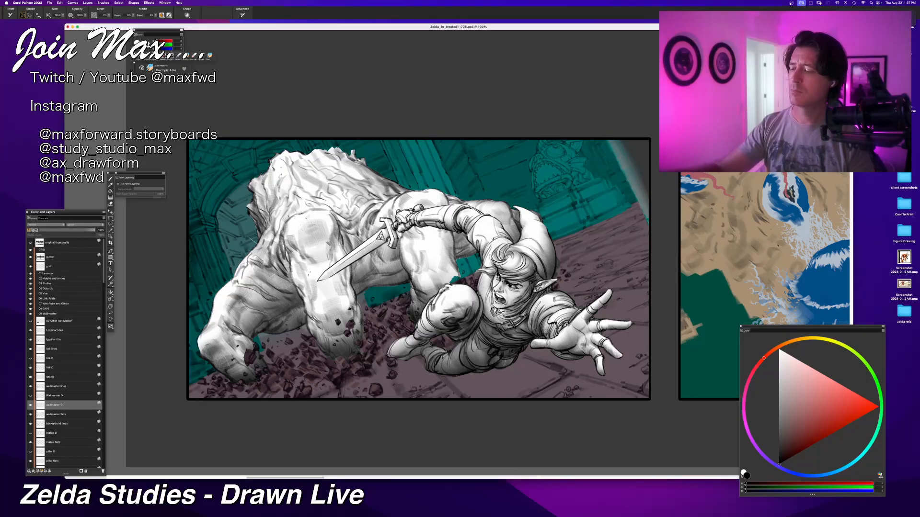
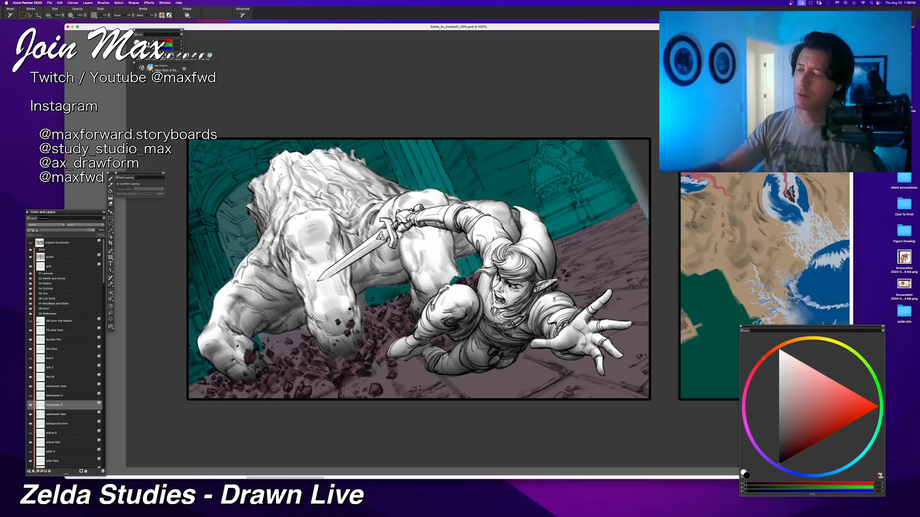
Step: Shade the top of the white creature's back on the wallmaster shading layer, undoing the last stroke
drag(281, 171, 278, 183)
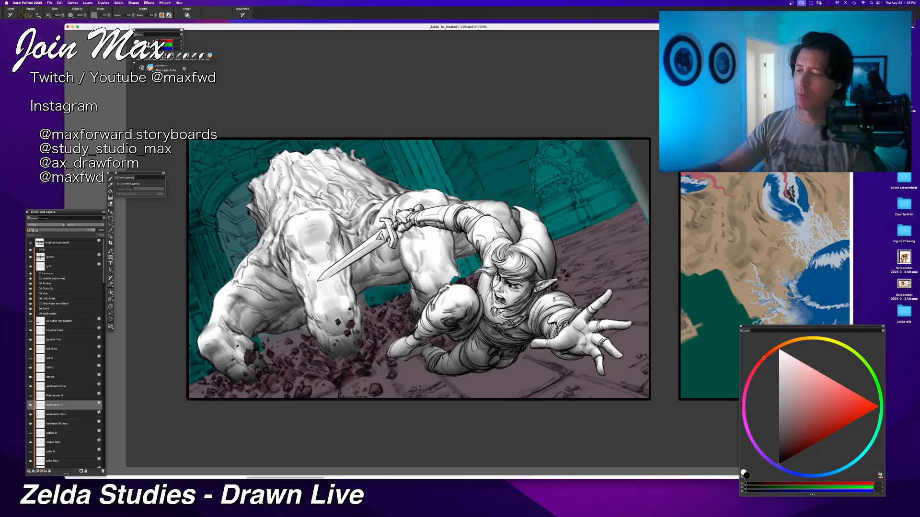
mouse_move(278, 156)
mouse_down()
mouse_move(273, 164)
mouse_move(305, 151)
mouse_up()
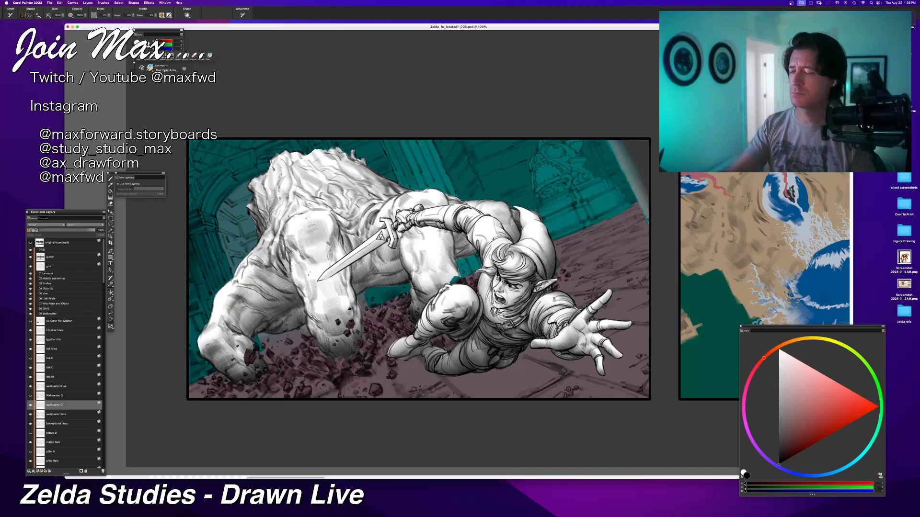
key(super+z)
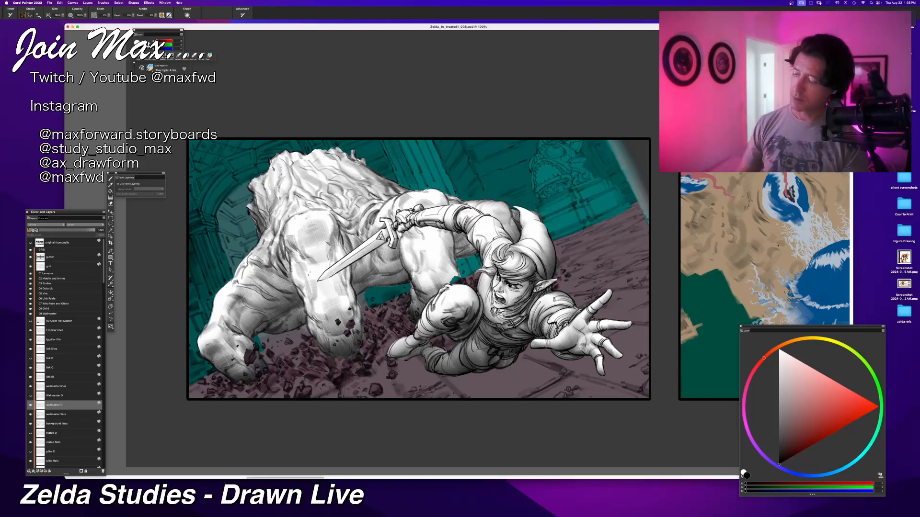
Step: Try the wallmaster shading layer over its flat colours by setting its composite method to Multiply
click(30, 407)
click(30, 407)
click(30, 408)
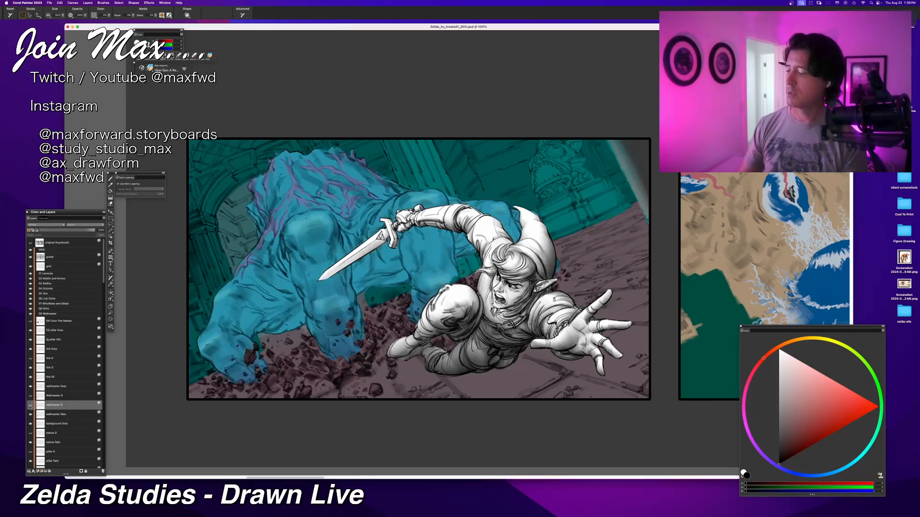
click(30, 408)
click(46, 225)
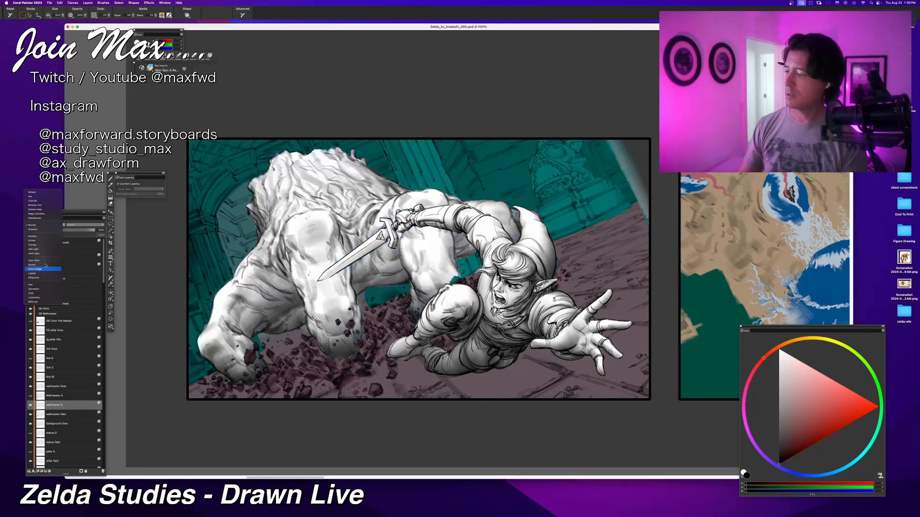
click(45, 242)
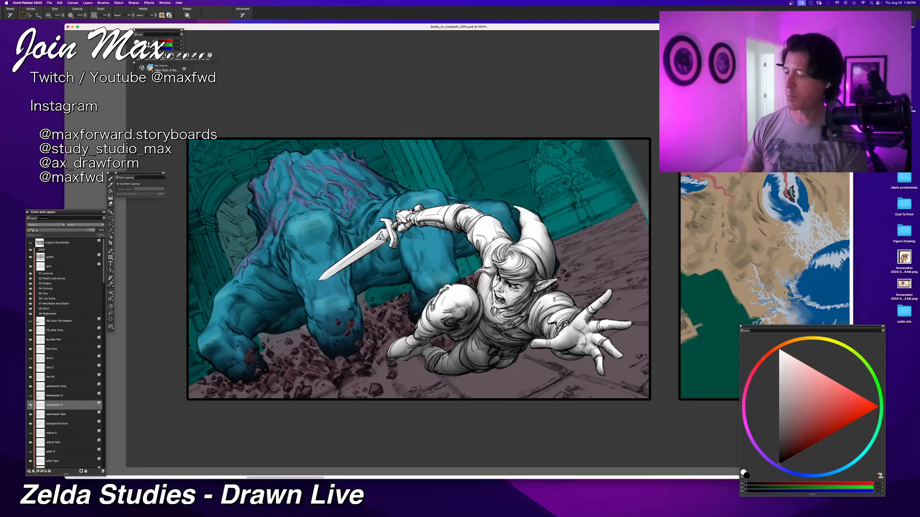
Step: Compare the creature with and without the multiplied wallmaster shading
click(29, 407)
click(30, 407)
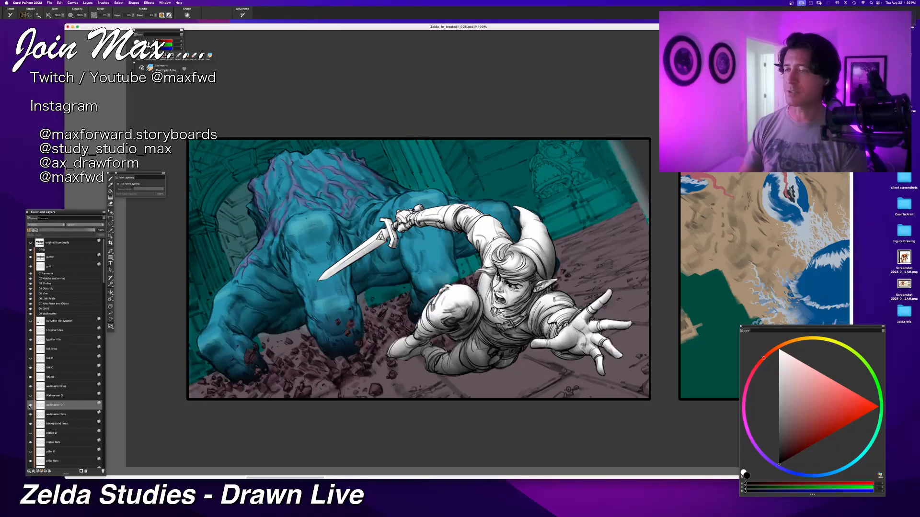
click(30, 407)
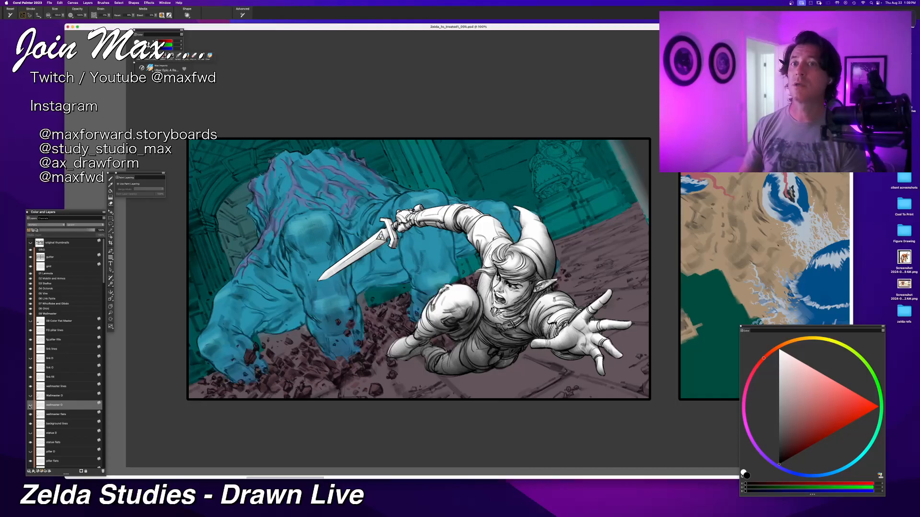
click(30, 407)
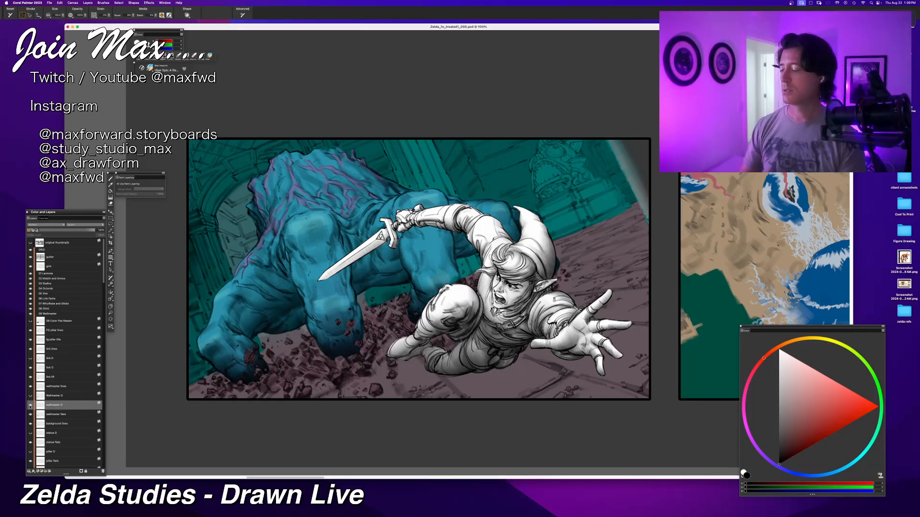
Step: Try Link's grayscale shading layer over his flat colours by setting its composite method to Multiply
click(30, 360)
click(30, 360)
click(50, 368)
click(45, 225)
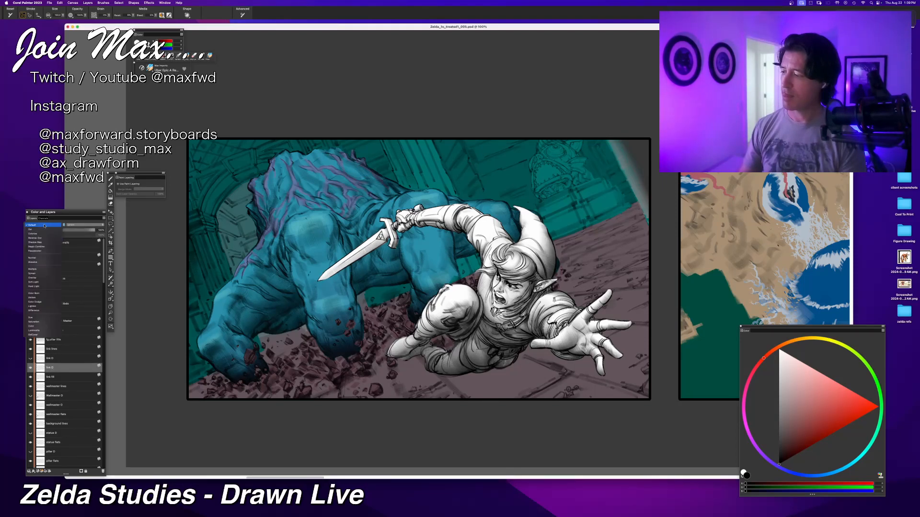
click(53, 272)
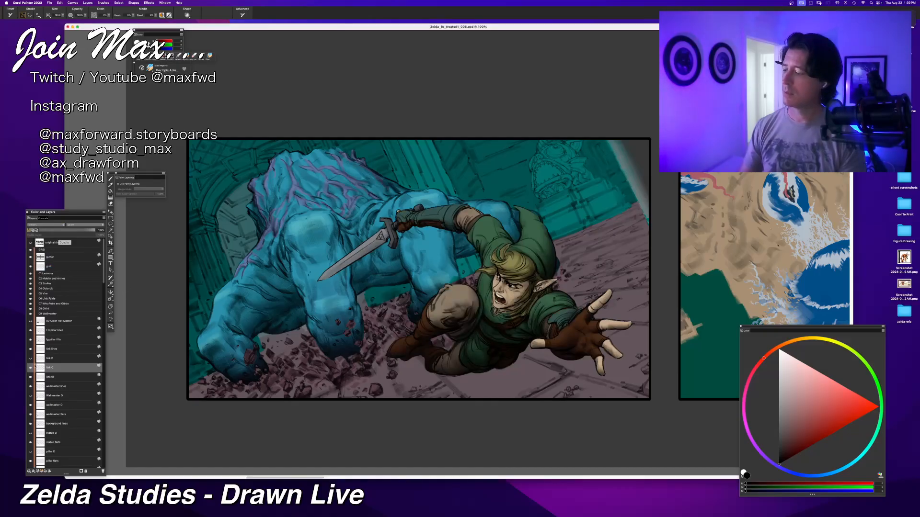
Step: Hide Link's shading layer and remove the Multiply composite method from both the wallmaster and Link shading layers
click(30, 368)
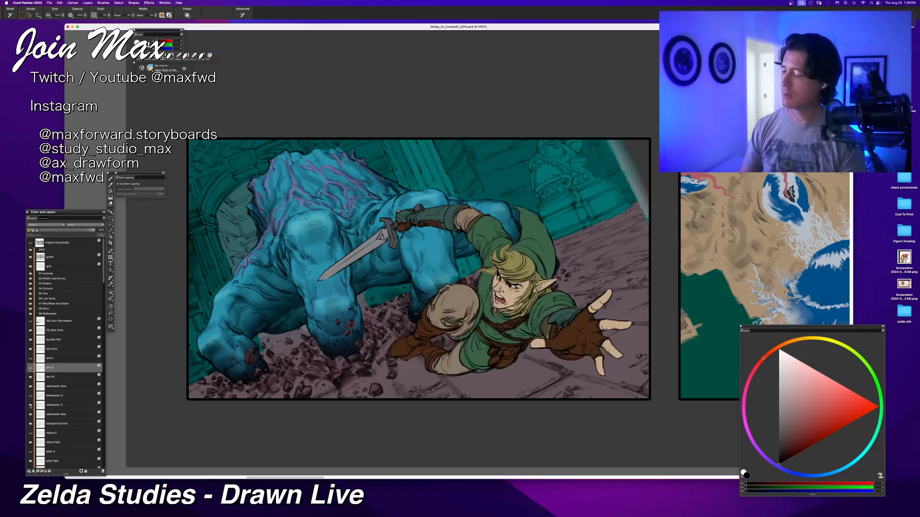
click(30, 405)
click(31, 405)
click(54, 405)
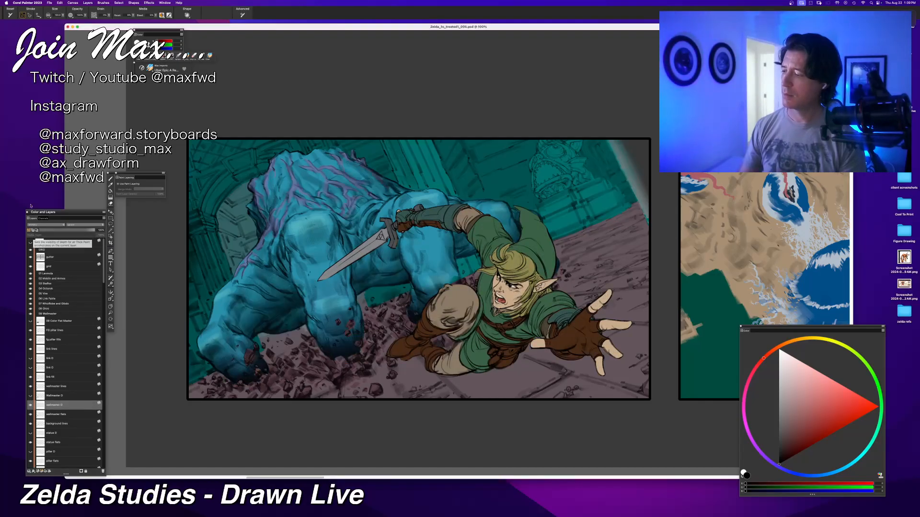
click(37, 224)
click(42, 205)
click(54, 368)
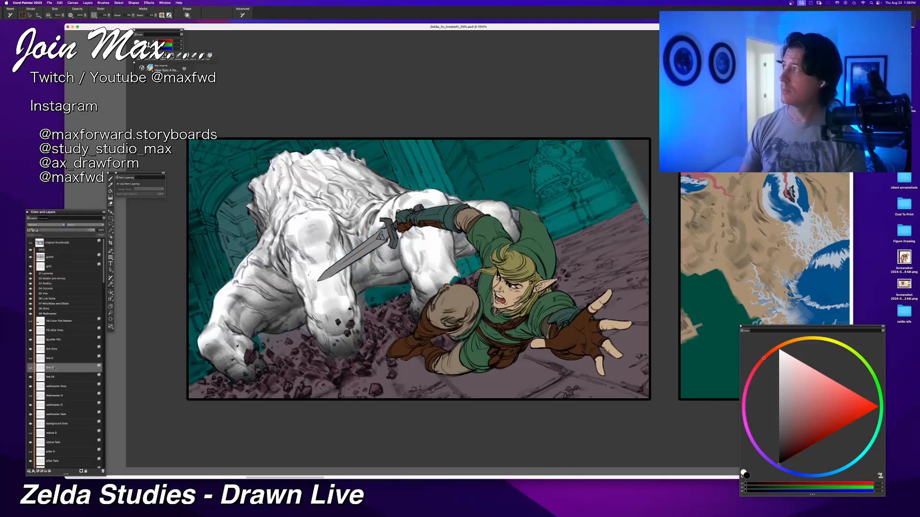
click(57, 225)
click(33, 181)
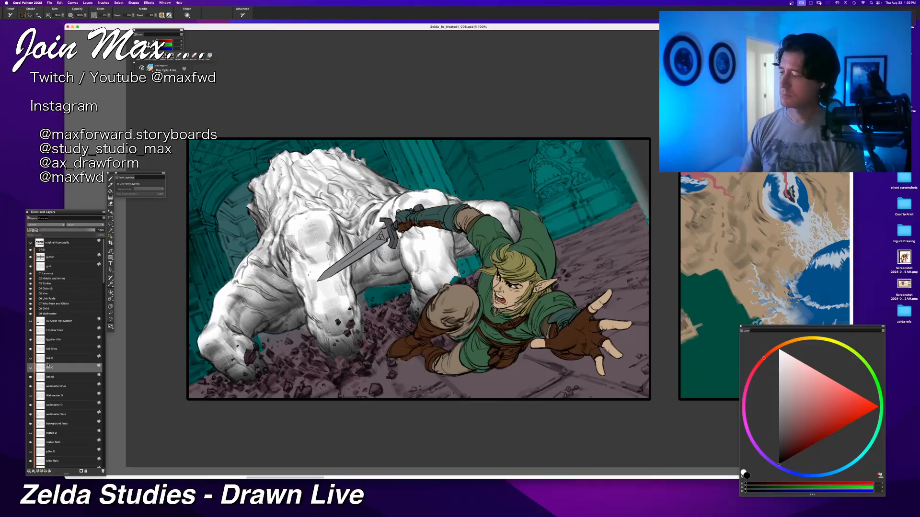
click(50, 452)
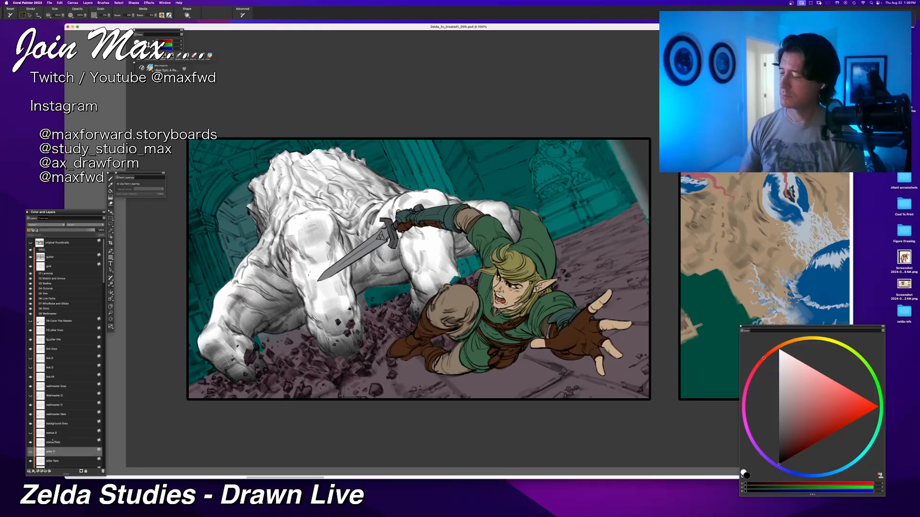
key(super+Tab)
key(super+Tab)
key(super+Tab)
key(super+Tab)
key(super+Tab)
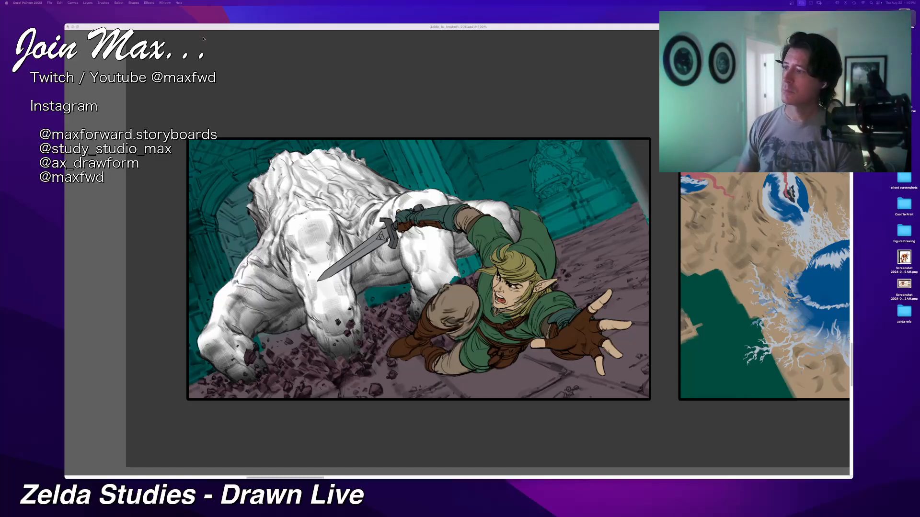
key(Tab)
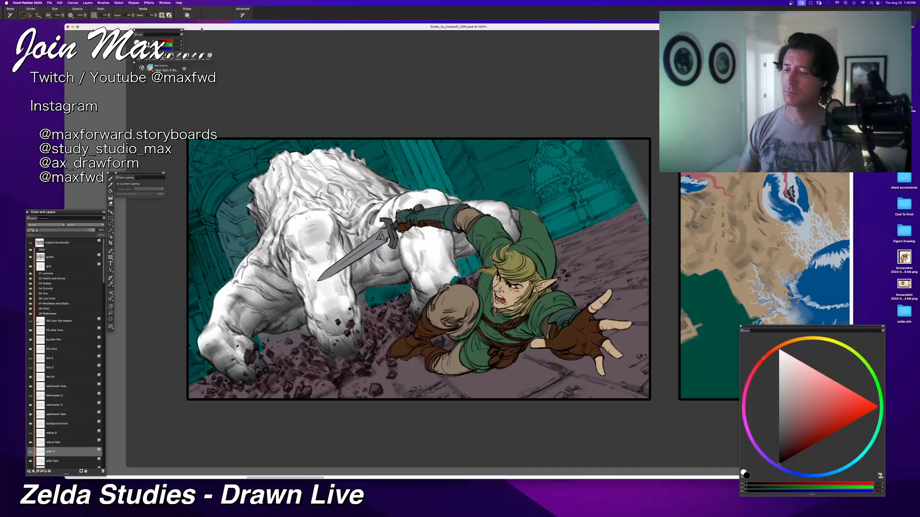
key(super+minus)
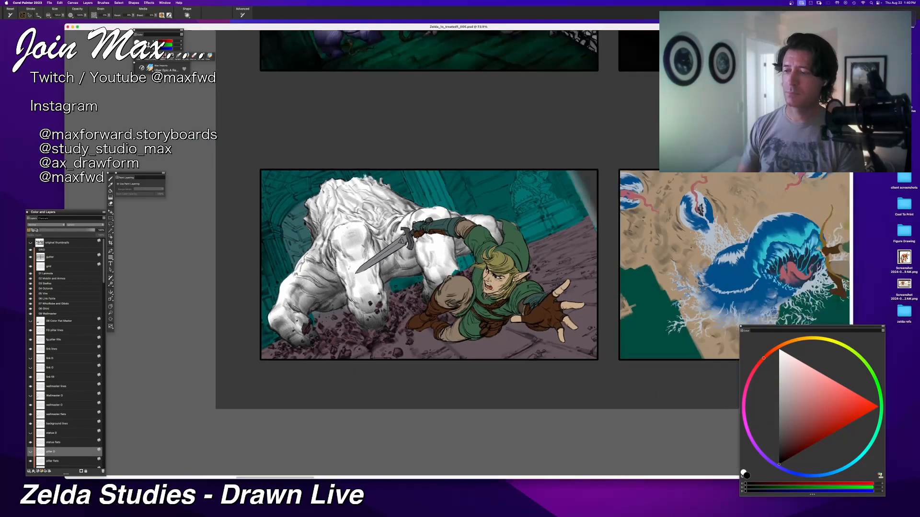
key(super+minus)
key(super+equal)
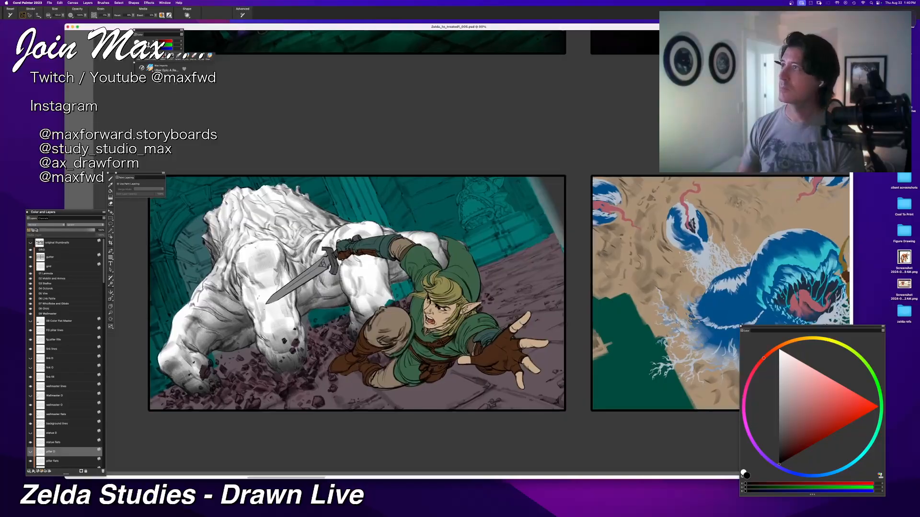
key(super+Tab)
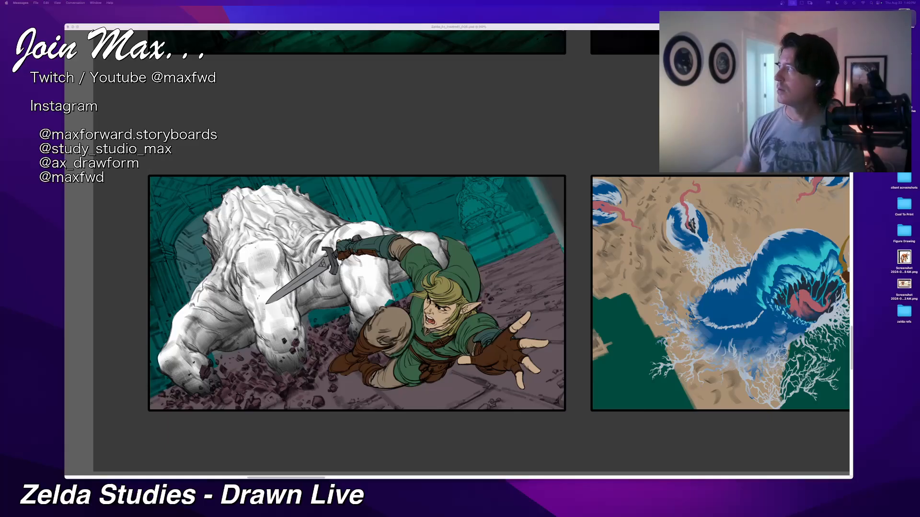
key(super+Tab)
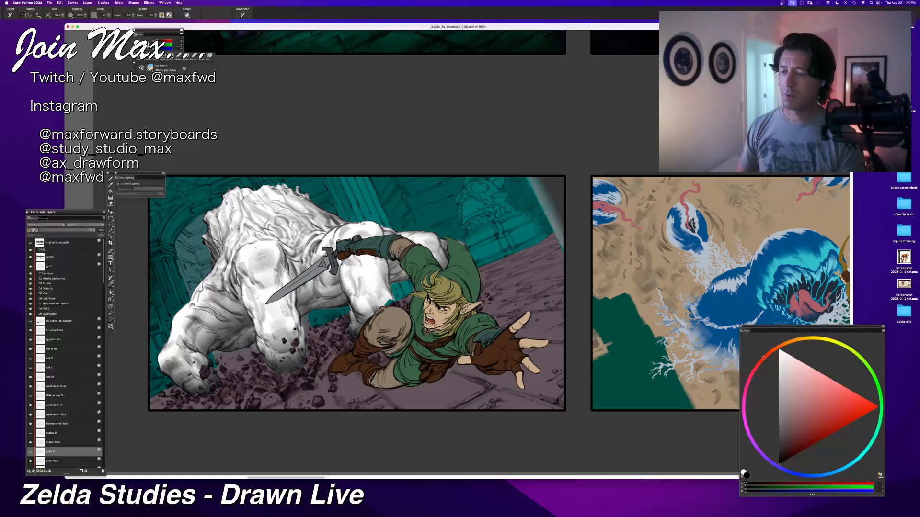
Step: Check the pillar shading by showing its layer and hiding it again
scroll(44, 459, down, 1)
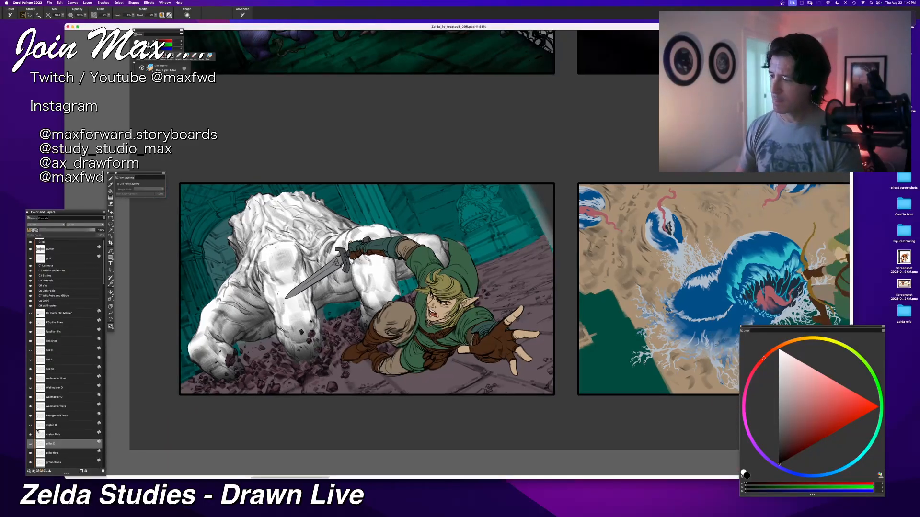
scroll(42, 450, down, 2)
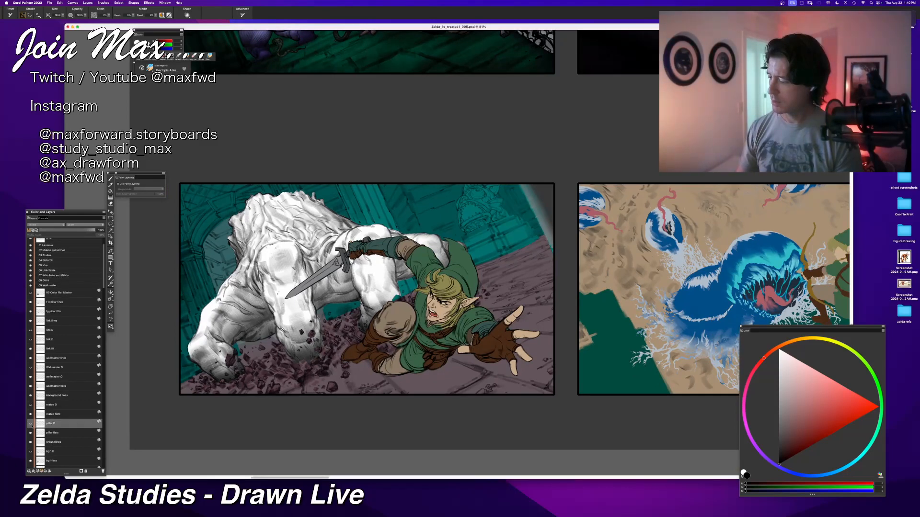
click(30, 425)
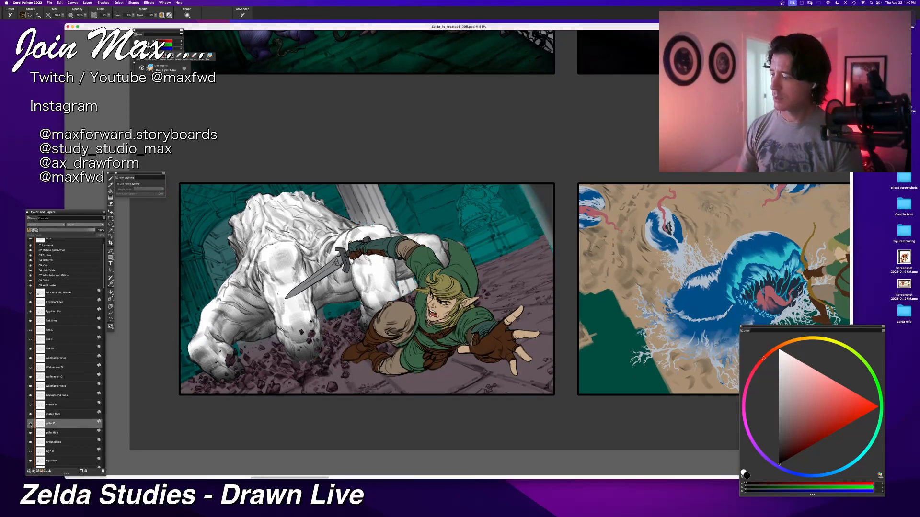
click(30, 424)
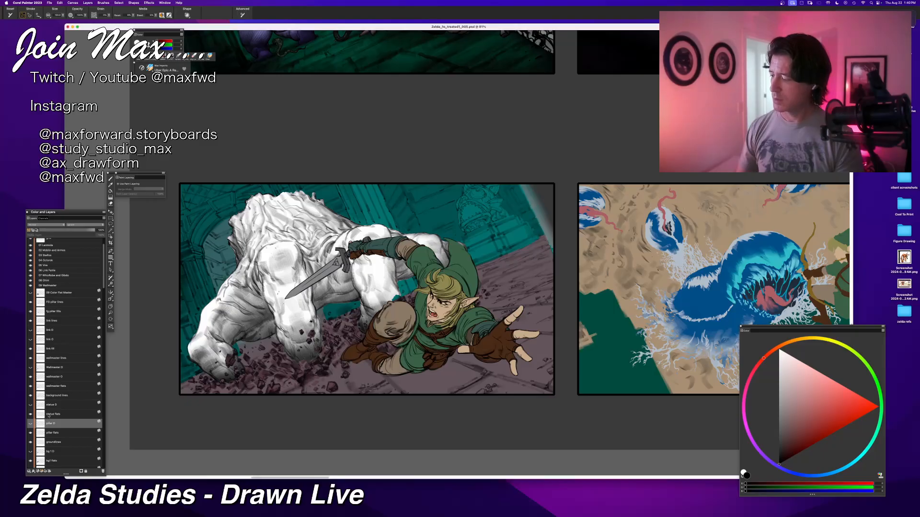
Step: Duplicate the statue flats layer by copying and pasting it in place
click(40, 414)
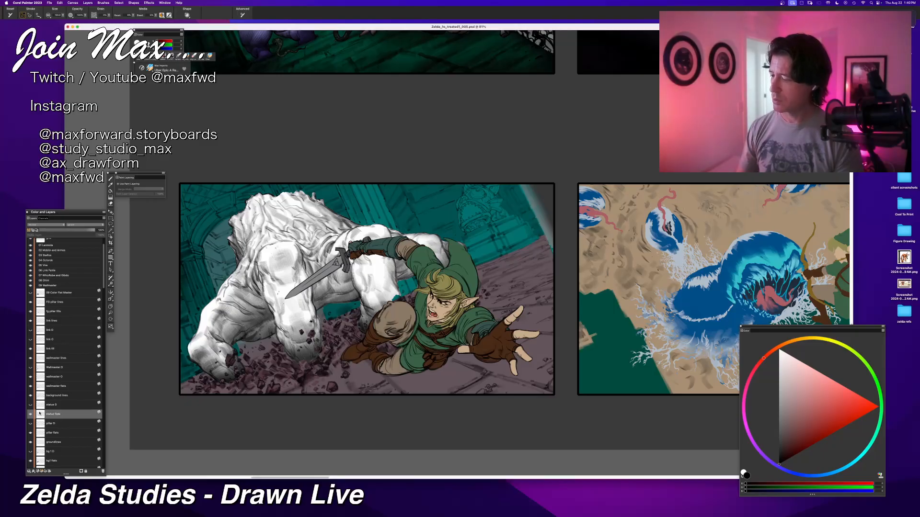
key(super+c)
key(super+v)
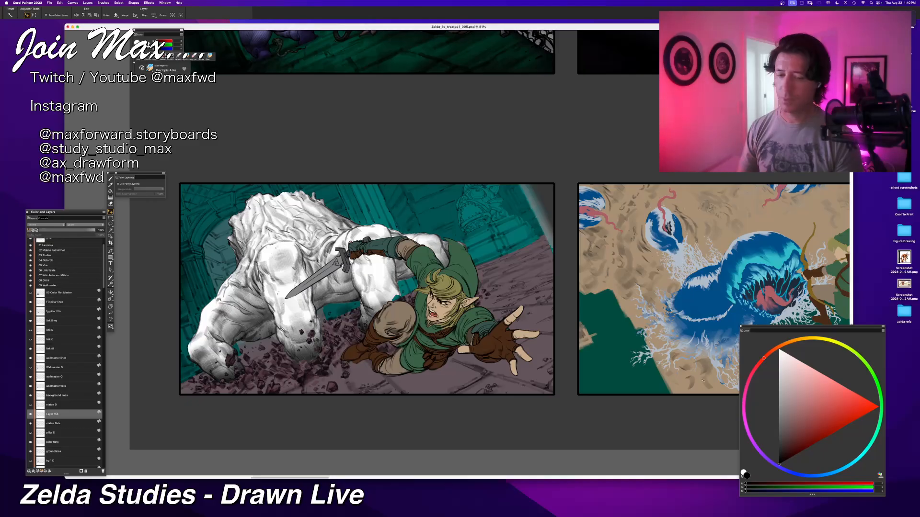
Step: Fill the duplicated statue layer with white while preserving its transparency
drag(790, 383, 778, 349)
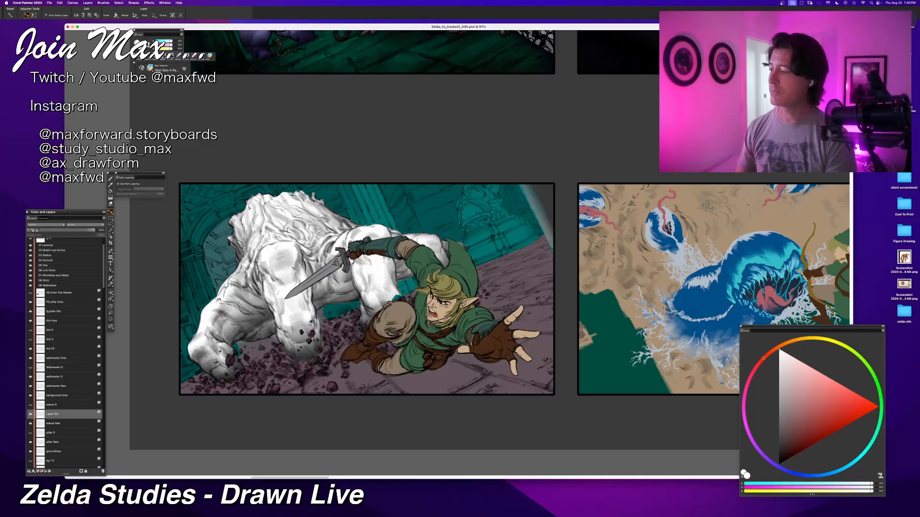
click(30, 230)
key(super+f)
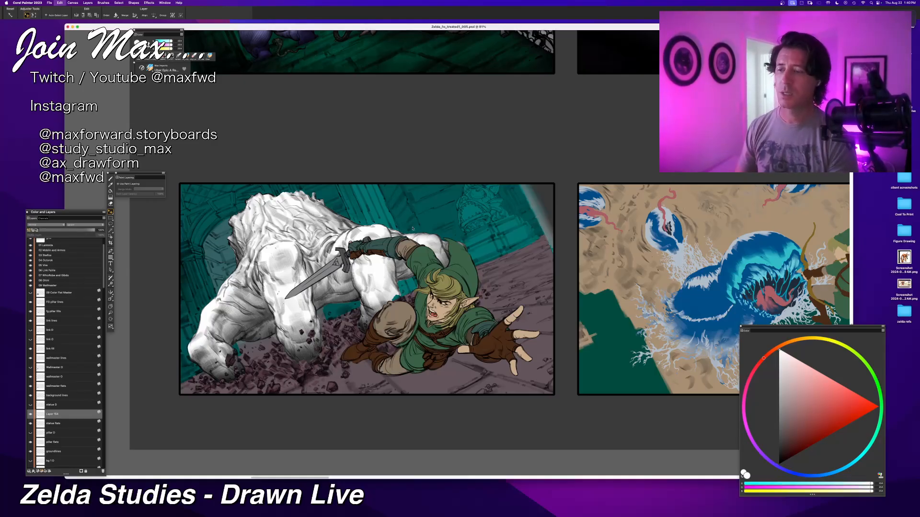
key(Return)
Step: Brush black shading over the upper tier of the white statue's pedestal, undoing one unwanted stroke
drag(635, 188, 562, 279)
key(super+plus)
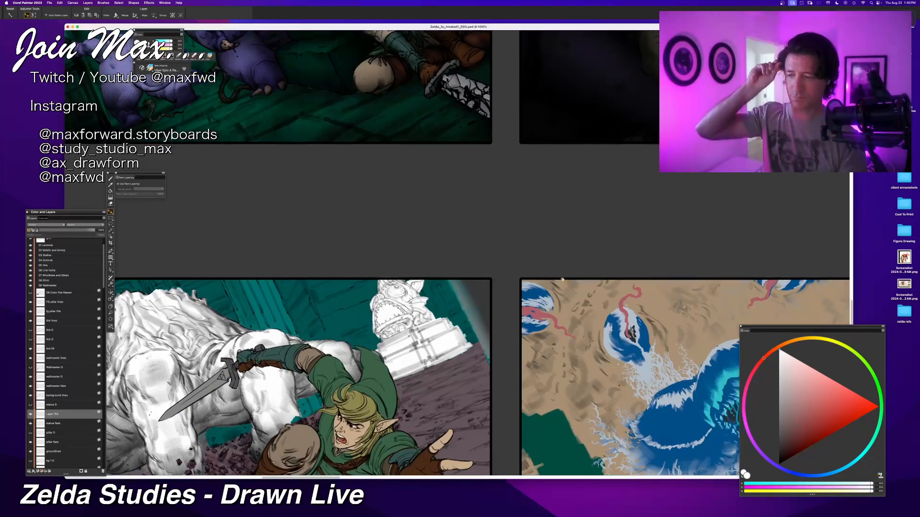
key(super+plus)
key(super+plus)
key(super+minus)
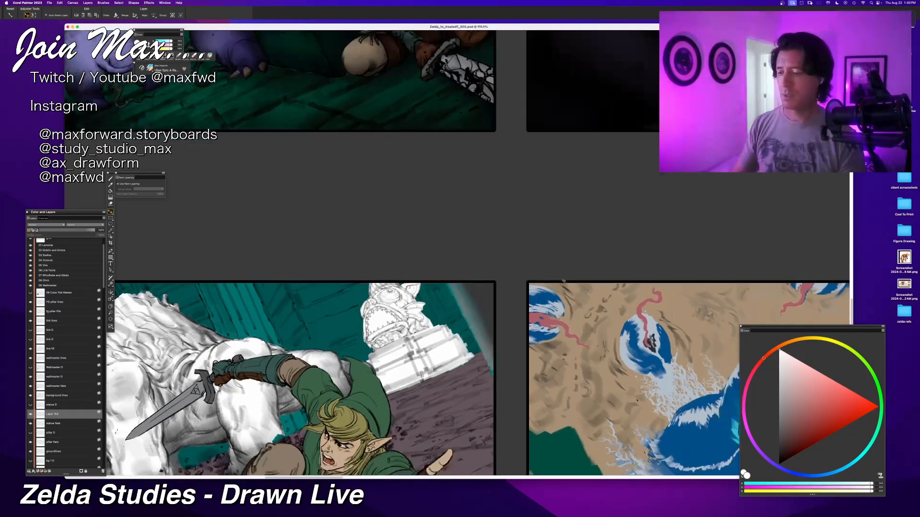
key(super+plus)
key(super+plus)
drag(472, 301, 493, 270)
key(super+plus)
key(b)
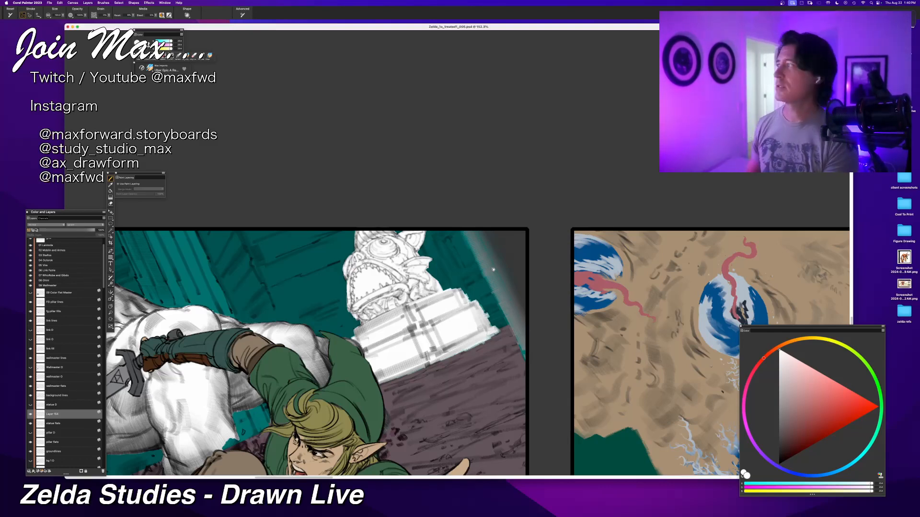
click(779, 464)
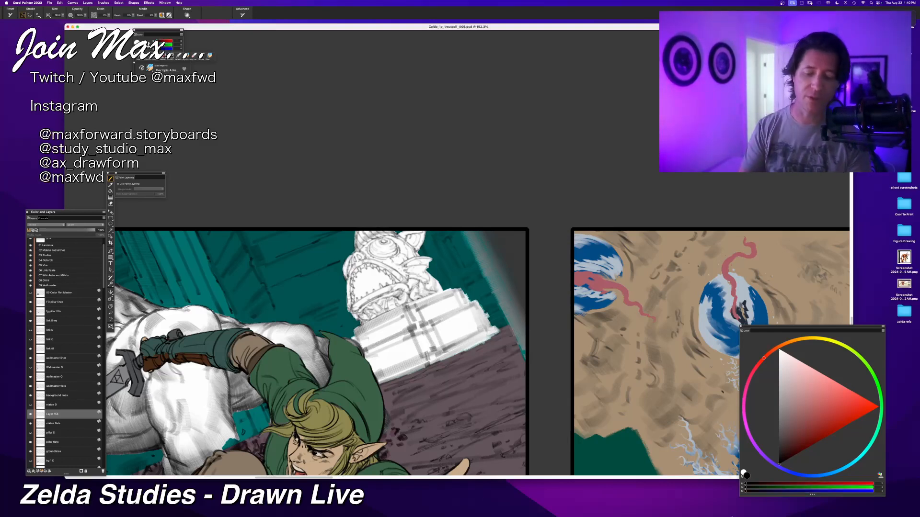
drag(397, 291, 353, 314)
drag(393, 291, 362, 308)
key(super+z)
mouse_move(413, 277)
mouse_down()
mouse_move(408, 282)
mouse_move(421, 284)
mouse_move(412, 291)
mouse_move(438, 292)
mouse_up()
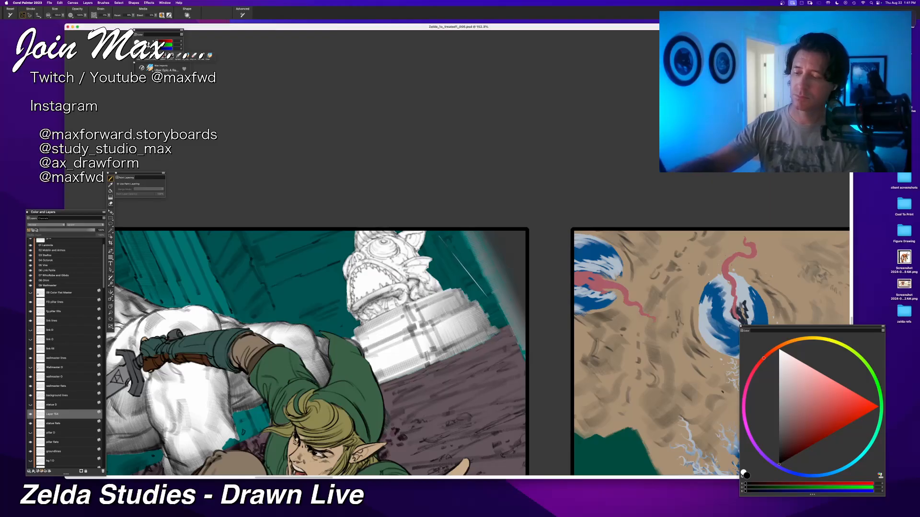
Step: Shade the lower blocks and central bands of the statue's pedestal in black, undoing one unwanted stroke
drag(428, 356, 373, 369)
mouse_move(414, 318)
mouse_down()
mouse_move(355, 347)
mouse_move(406, 329)
mouse_up()
key(super+z)
mouse_move(362, 353)
mouse_down()
mouse_move(419, 322)
mouse_move(434, 363)
mouse_up()
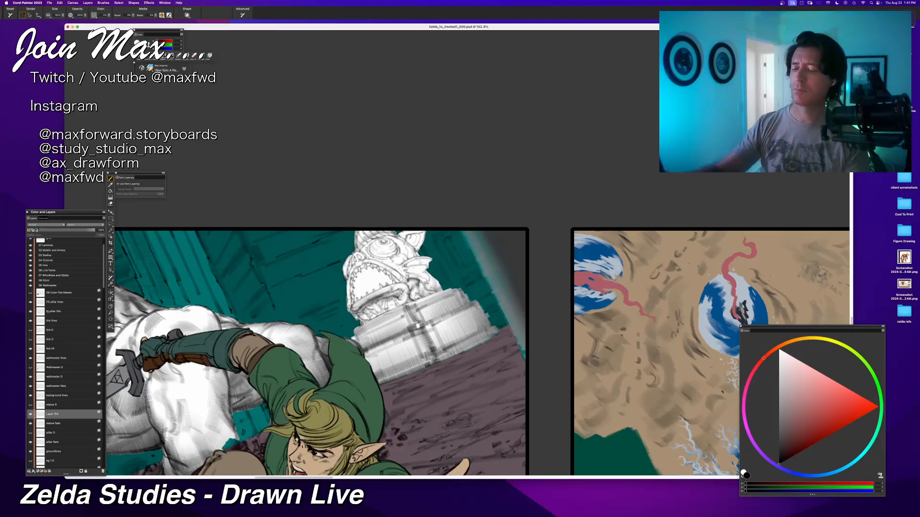
drag(434, 284, 344, 327)
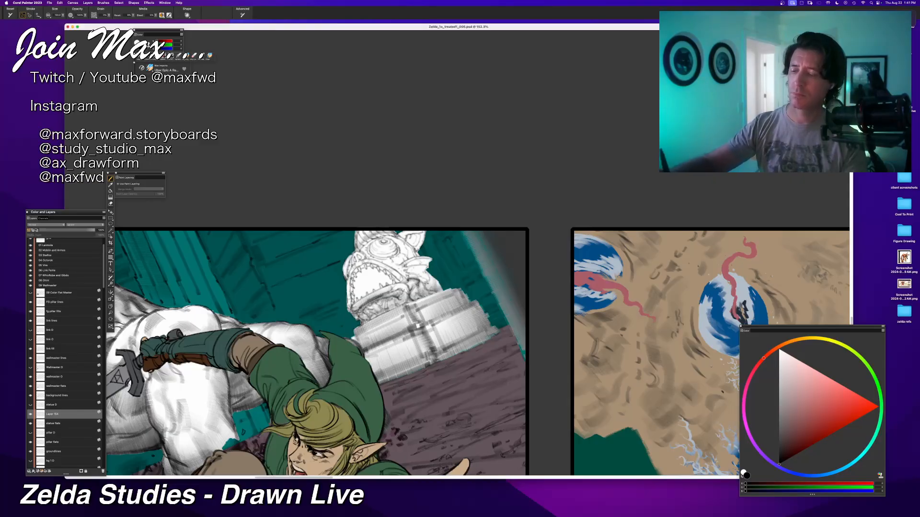
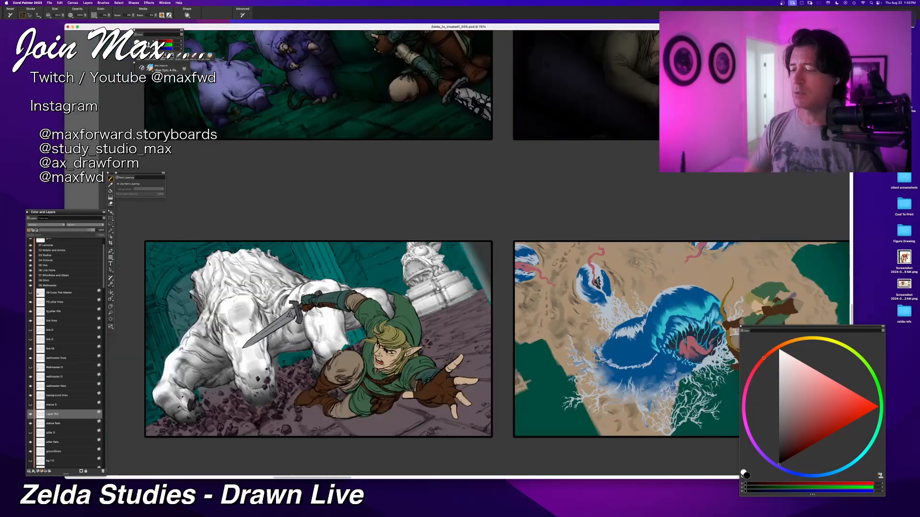
Step: Select the white creature's shading layer, wallmaster O, and brush black shading down its front leg, undoing the unwanted strokes
key(super+equal)
key(super+equal)
key(super+equal)
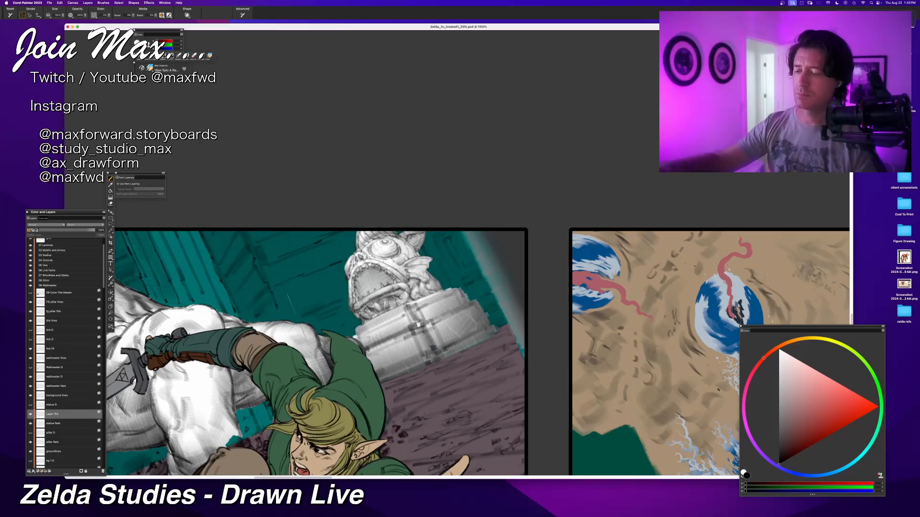
scroll(448, 271, down, 5)
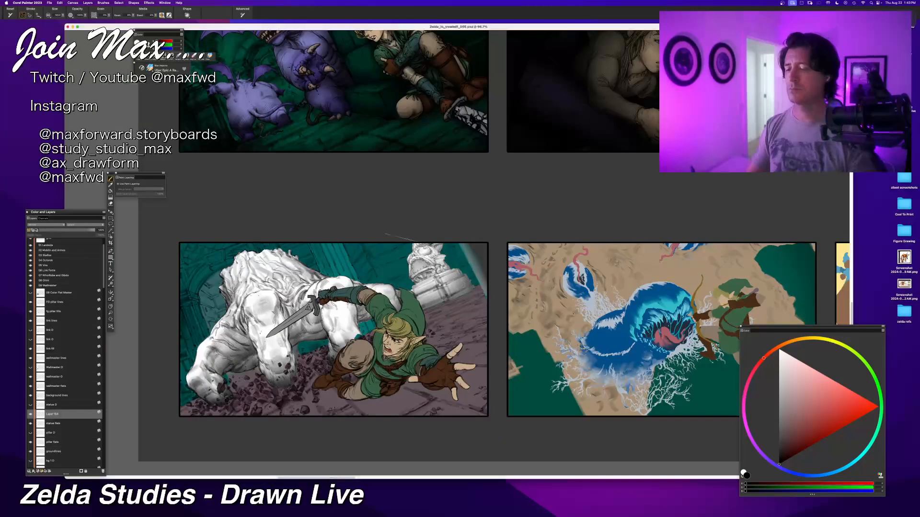
scroll(443, 398, up, 2)
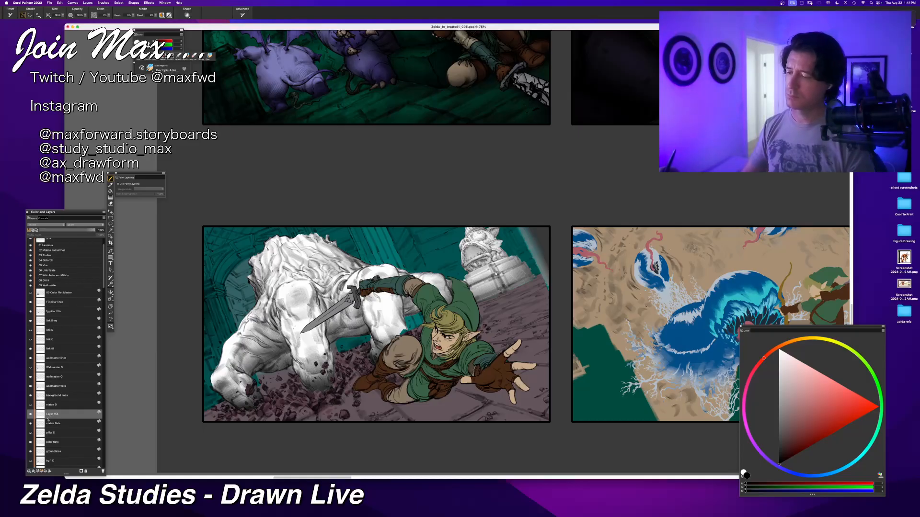
click(54, 378)
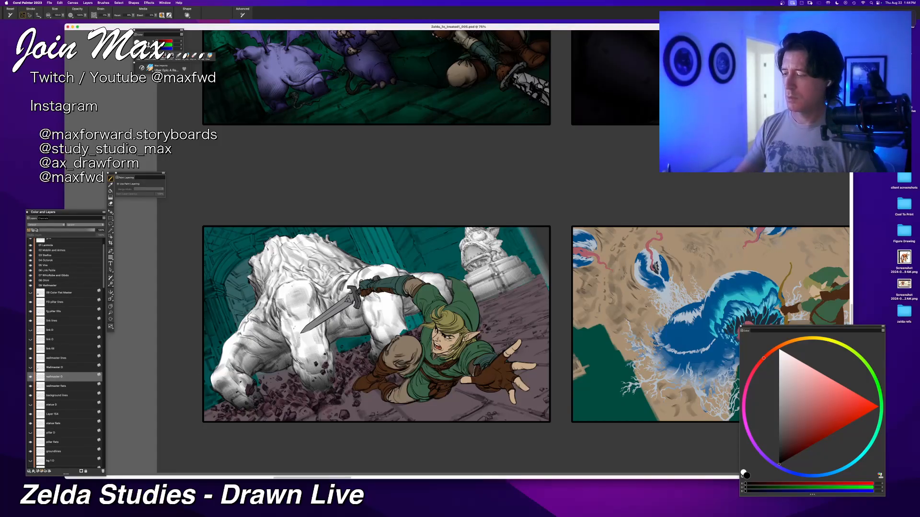
drag(303, 290, 316, 370)
key(super+z)
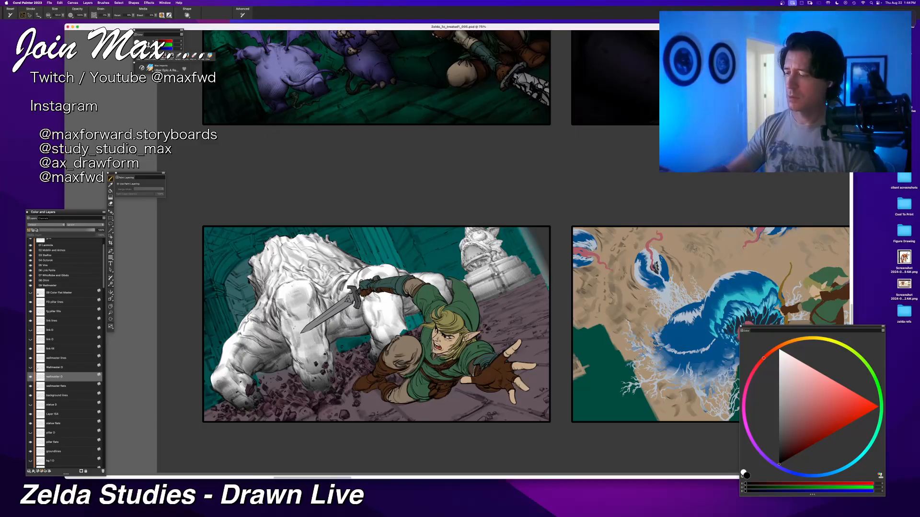
key(super+z)
key(super+z)
key(super+z)
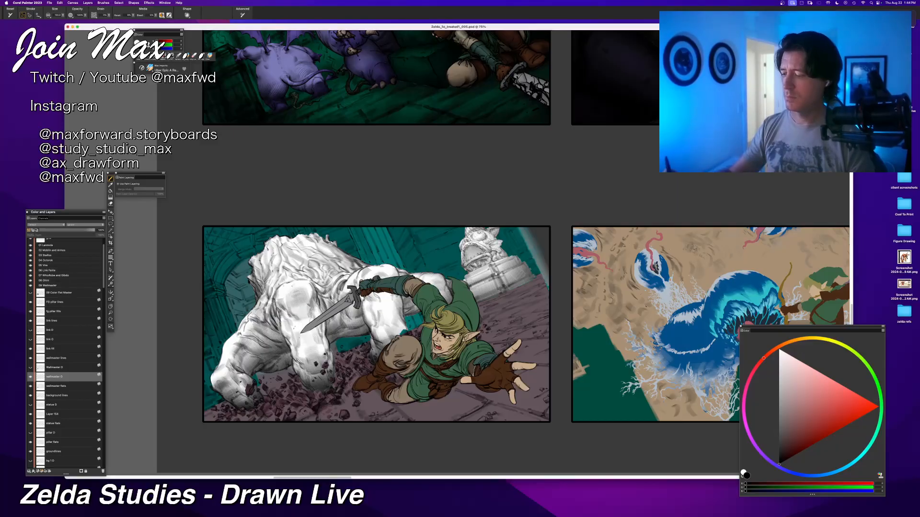
mouse_move(283, 296)
mouse_down()
mouse_move(311, 299)
mouse_move(325, 381)
mouse_up()
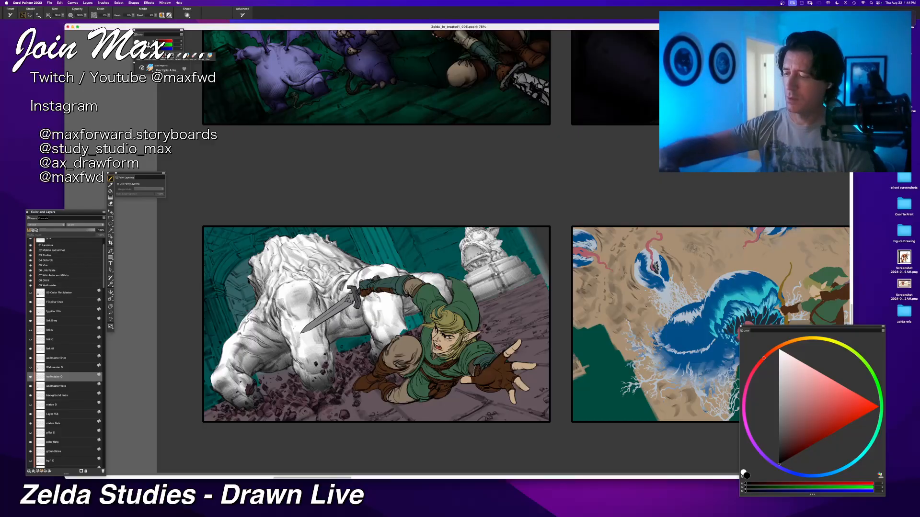
mouse_move(304, 281)
mouse_down()
mouse_move(283, 301)
mouse_move(296, 338)
mouse_move(288, 291)
mouse_move(286, 317)
mouse_move(311, 379)
mouse_up()
key(super+z)
key(super+z)
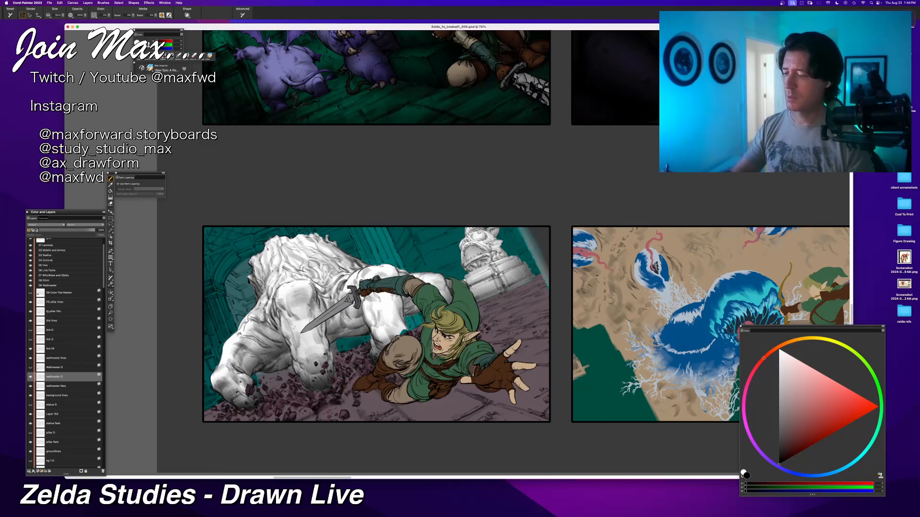
Step: Brush black shading over the creature's rear leg behind Link's sword, undoing the last unwanted stroke
mouse_move(387, 269)
mouse_down()
mouse_move(400, 333)
mouse_move(390, 342)
mouse_up()
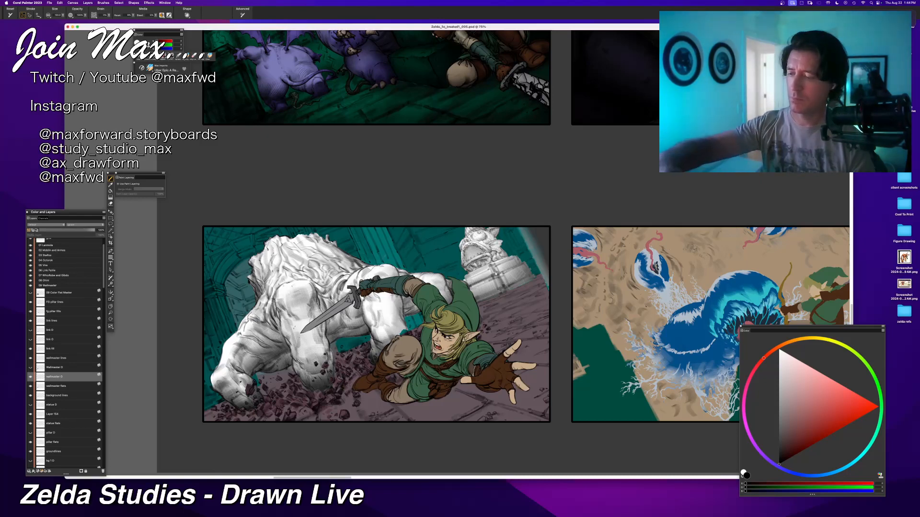
drag(366, 276, 384, 342)
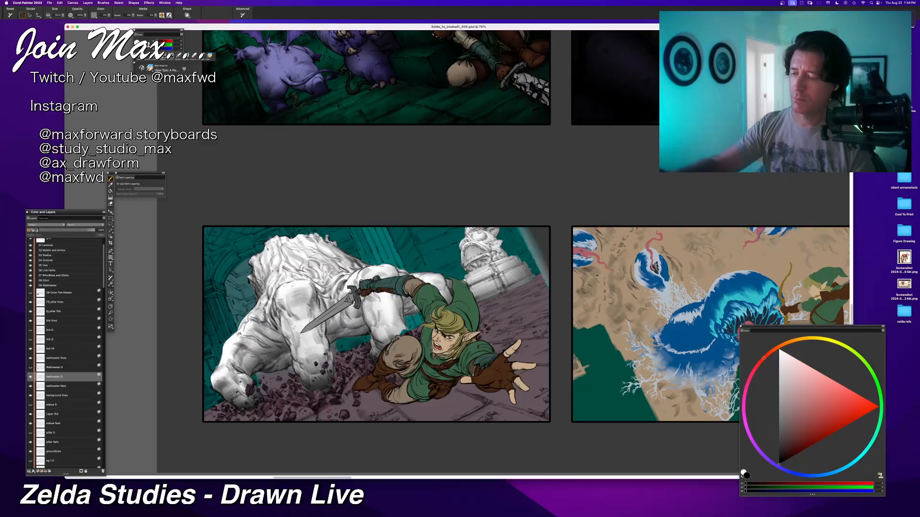
drag(367, 309, 383, 316)
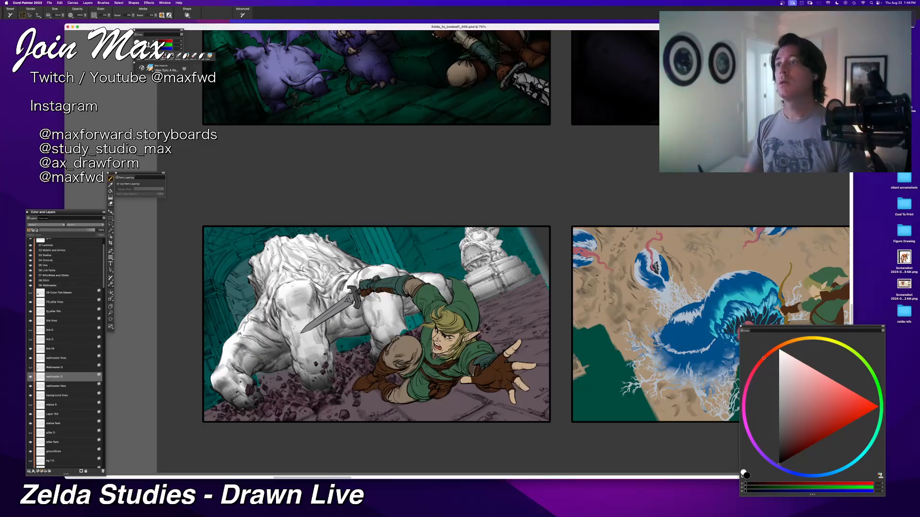
key(super+z)
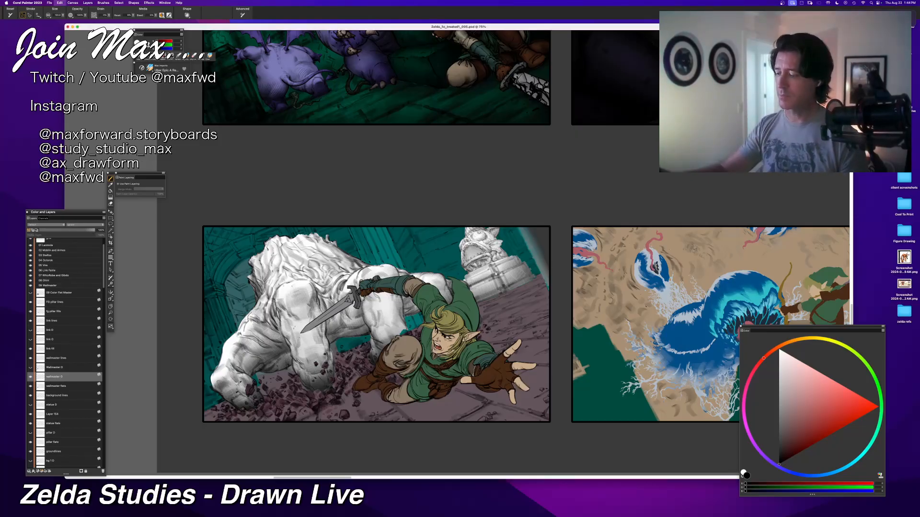
Step: Compare the panel with the background lines layer and the older statue O layer switched on and off
key(super+minus)
key(super+minus)
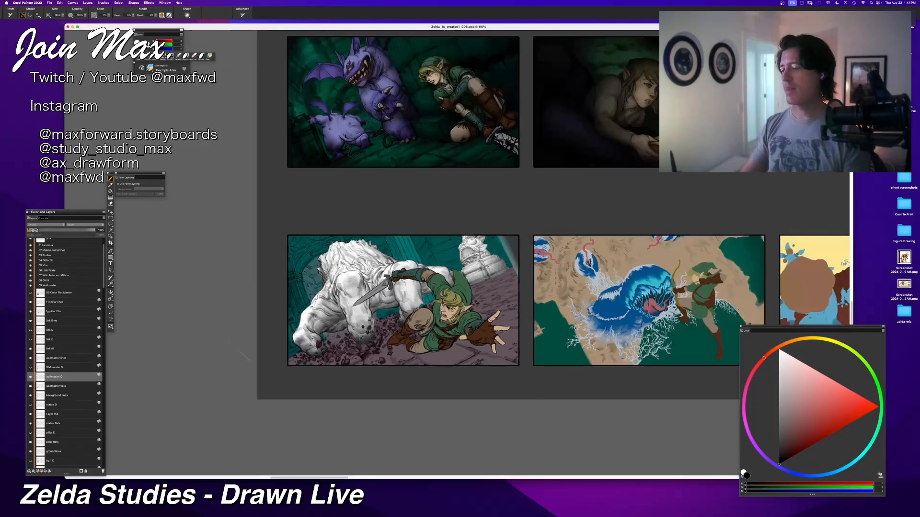
key(super+plus)
key(super+plus)
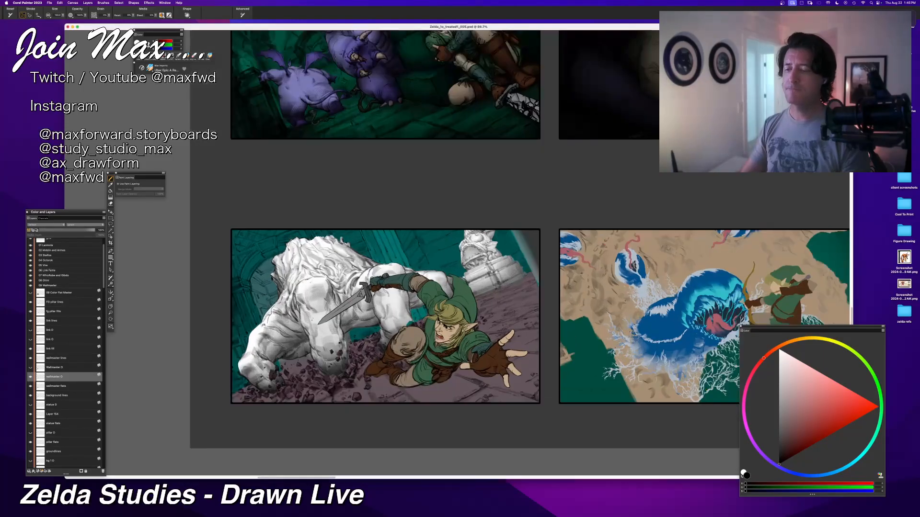
drag(376, 389, 307, 403)
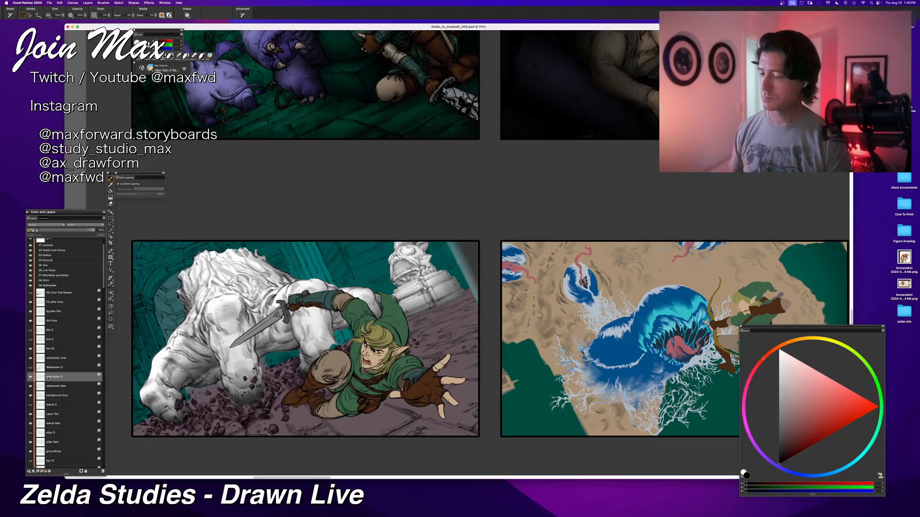
click(31, 396)
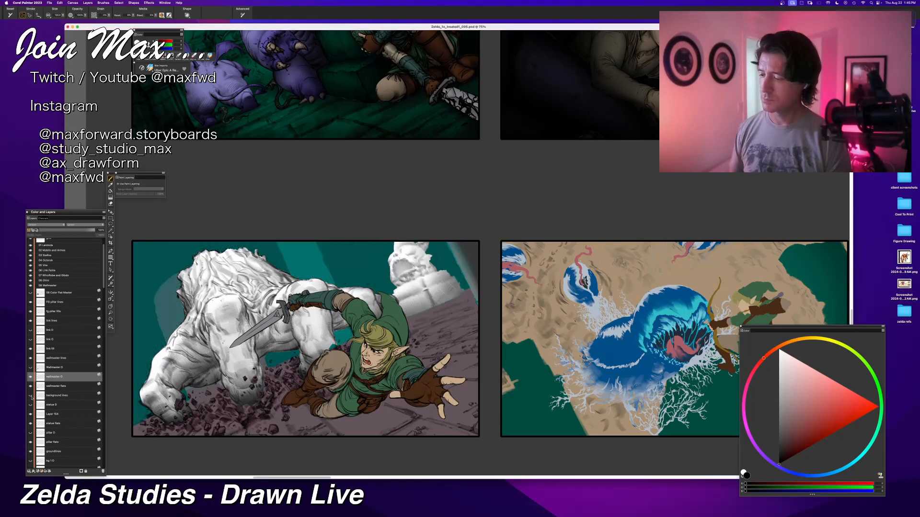
click(31, 396)
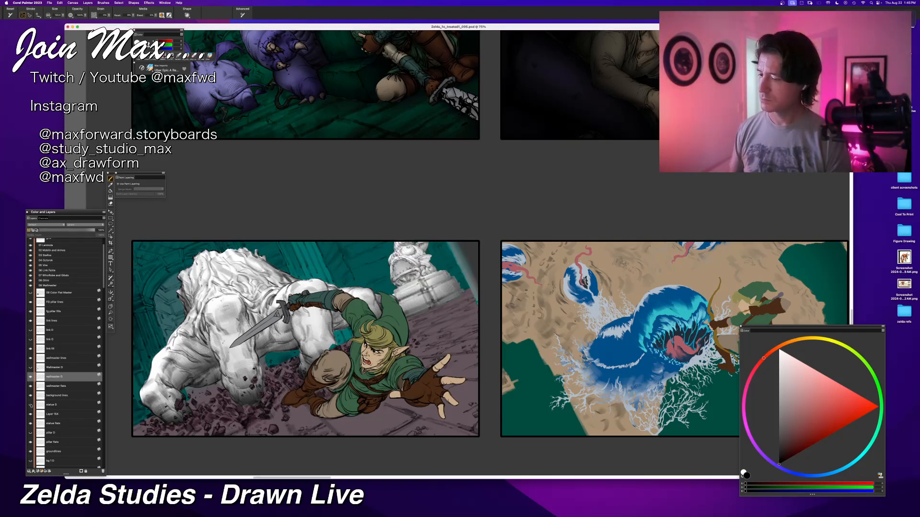
click(30, 405)
click(31, 406)
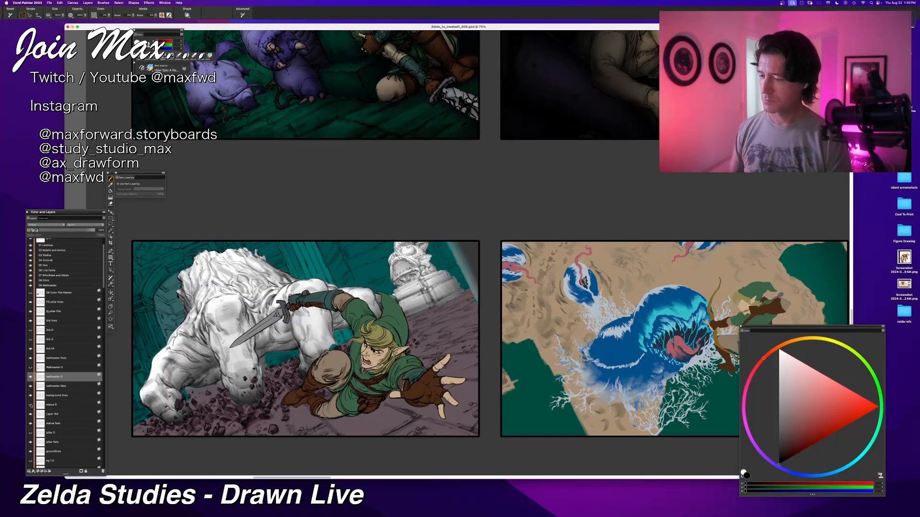
click(31, 405)
click(31, 405)
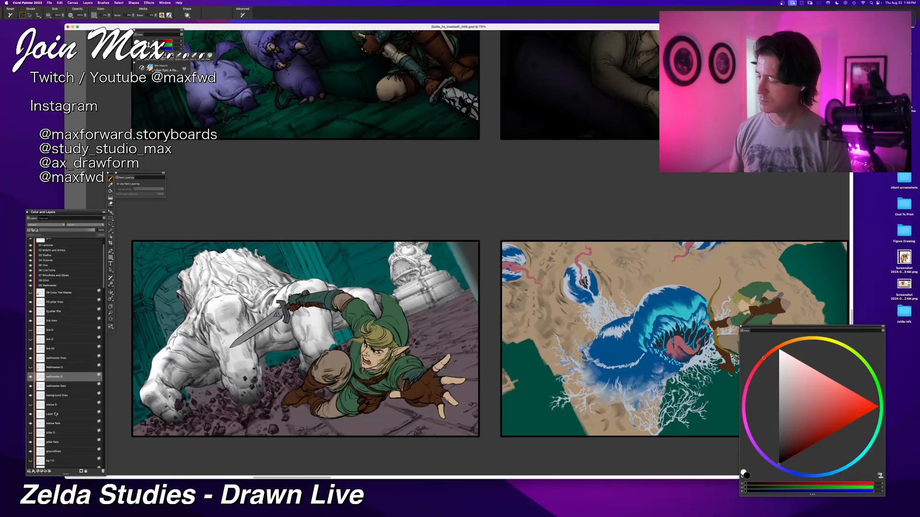
Step: Rename the new statue shading layer as statue O
double_click(56, 414)
text(statue)
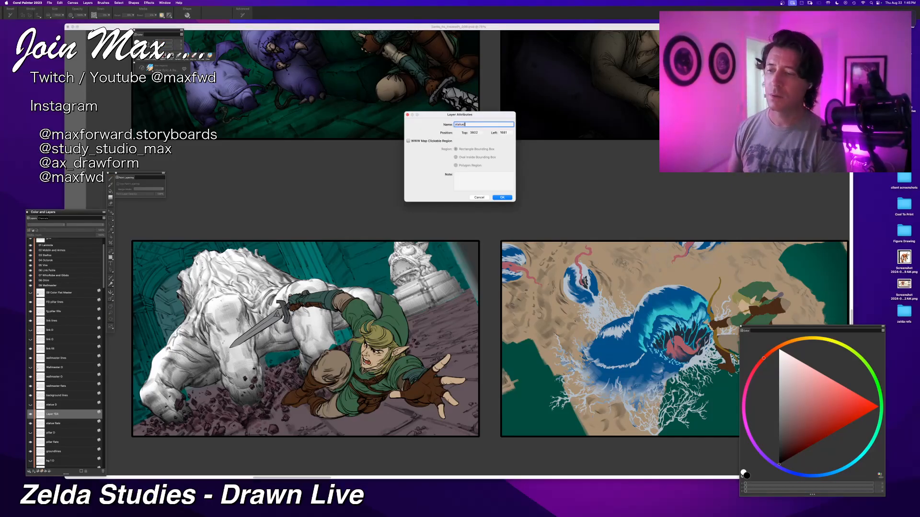
text( O)
key(Return)
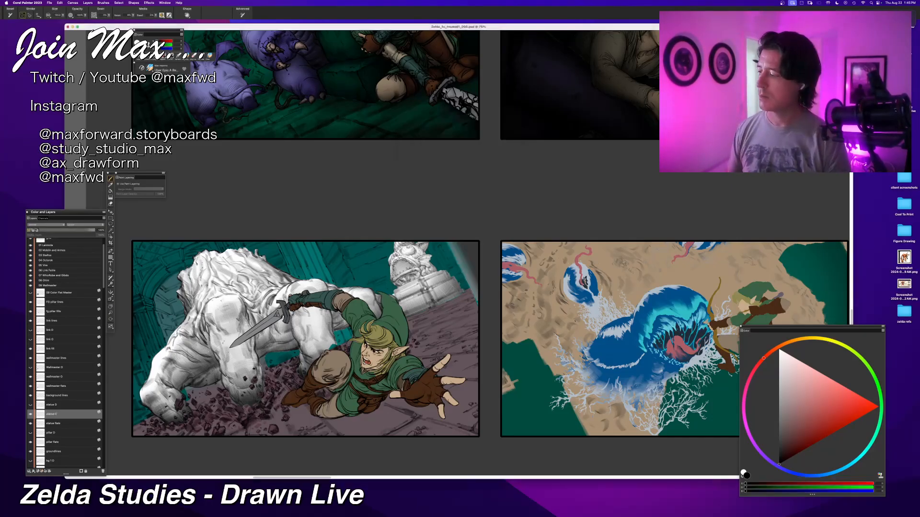
Step: Preview the statue shading over its flats with the Multiply composite method, and set the method back to Default
click(45, 224)
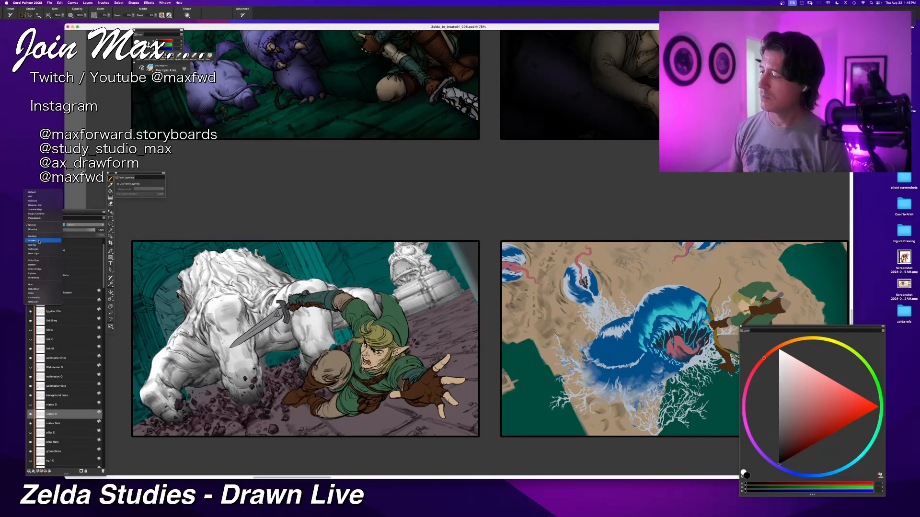
click(34, 236)
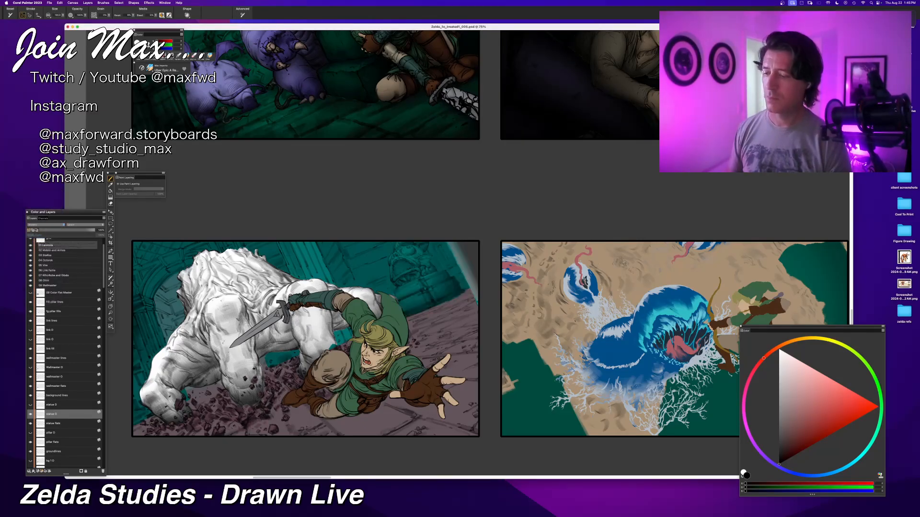
key(super+minus)
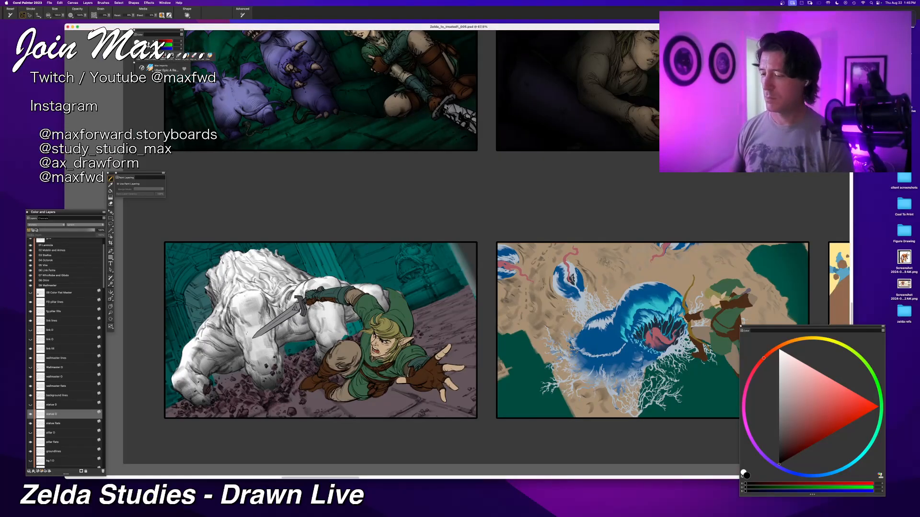
click(46, 225)
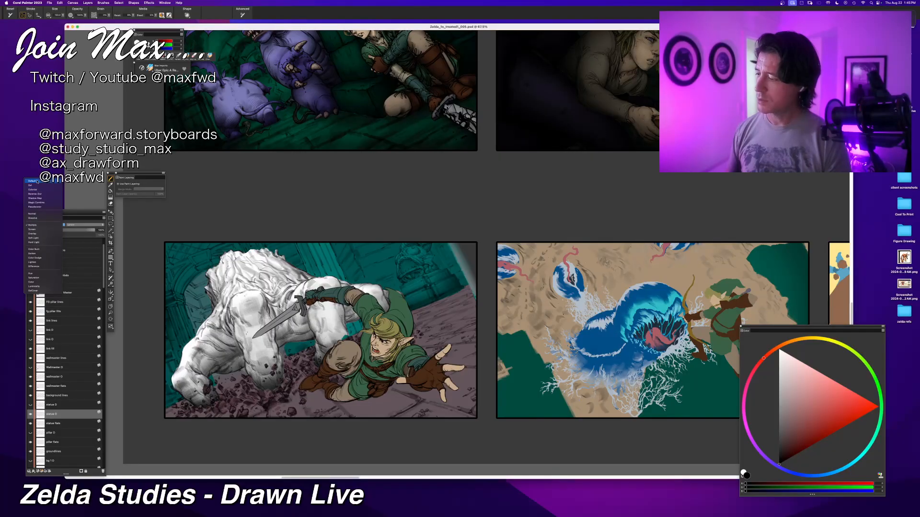
click(37, 181)
scroll(487, 288, down, 2)
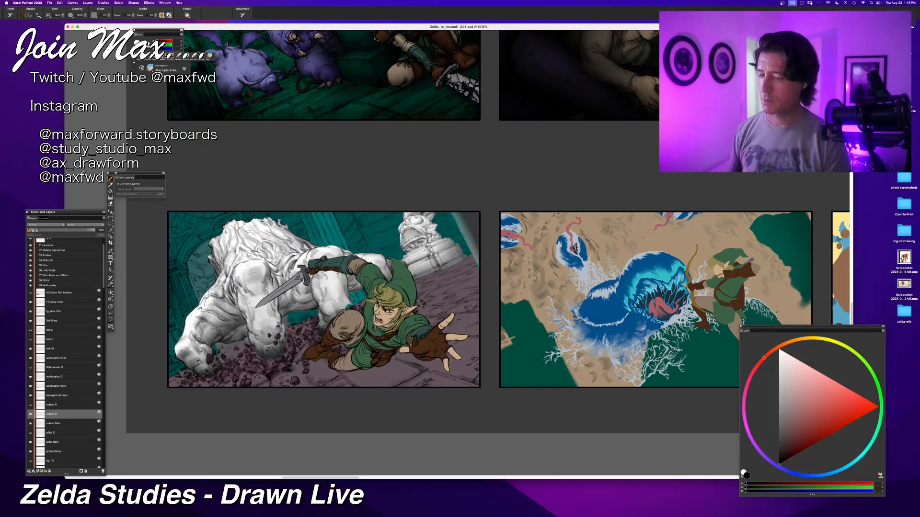
Step: Duplicate the pillar flats layer by copying and pasting it in place
scroll(69, 394, down, 4)
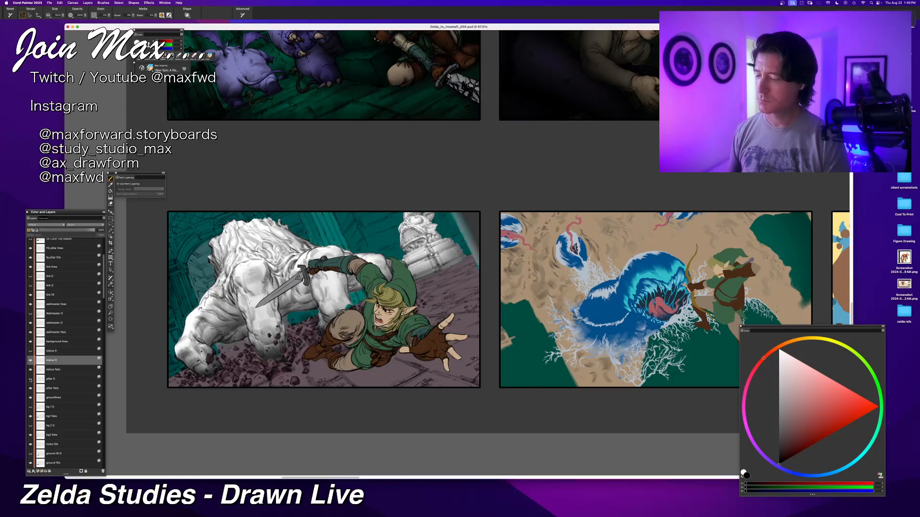
click(65, 381)
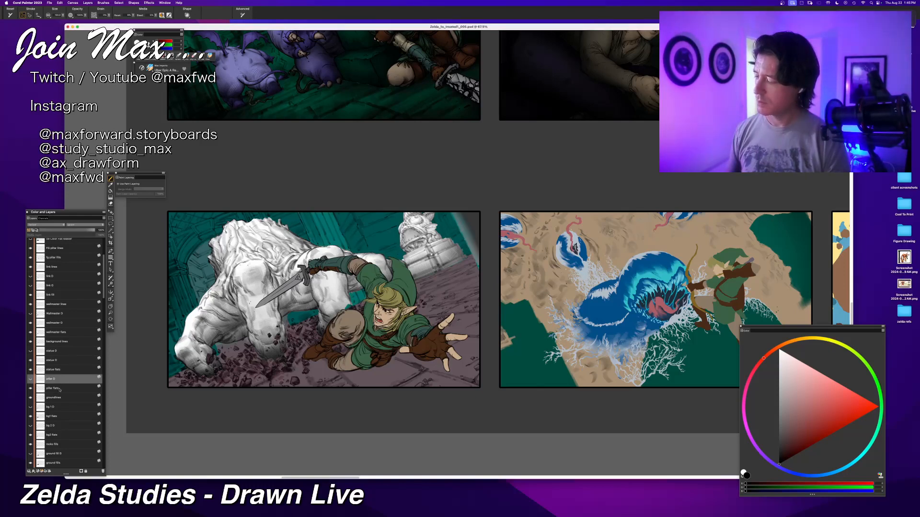
click(60, 389)
key(super+v)
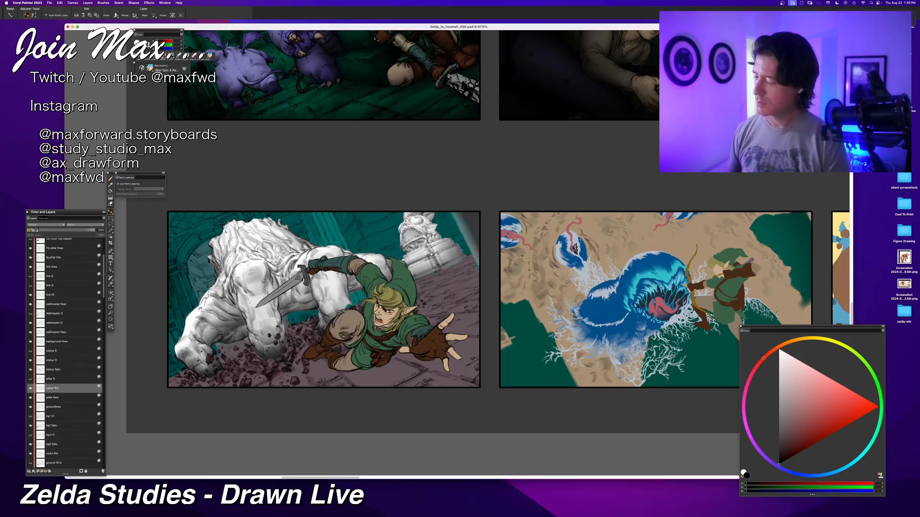
Step: Name the duplicated pillar layer pillar O and fill it with white while preserving its transparency
double_click(55, 389)
text(pillar O)
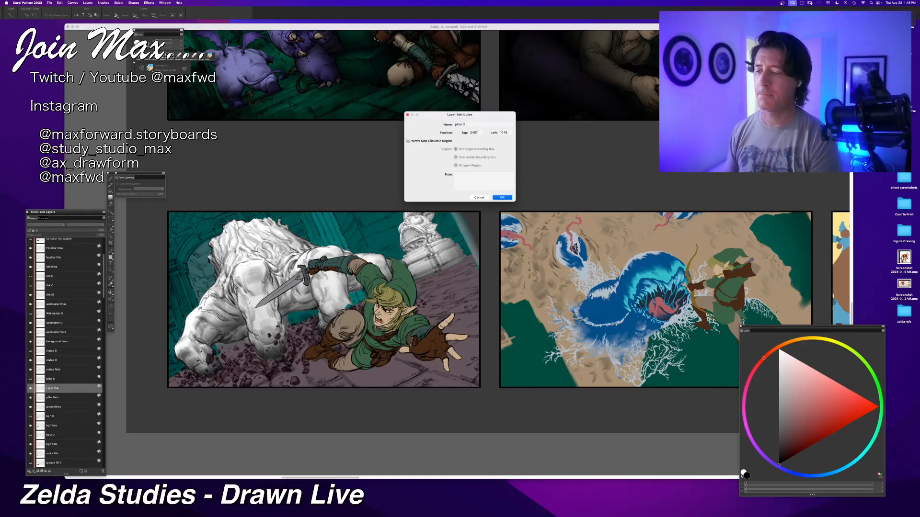
key(Return)
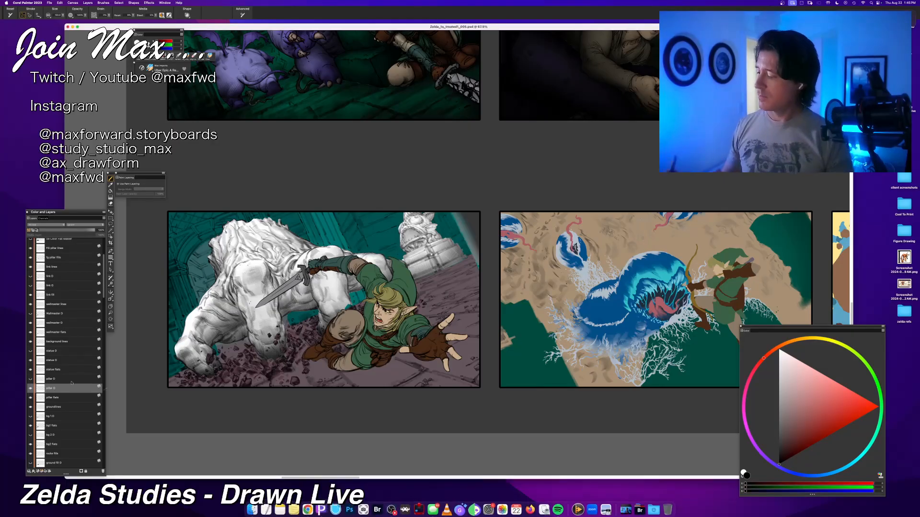
key(shift+x)
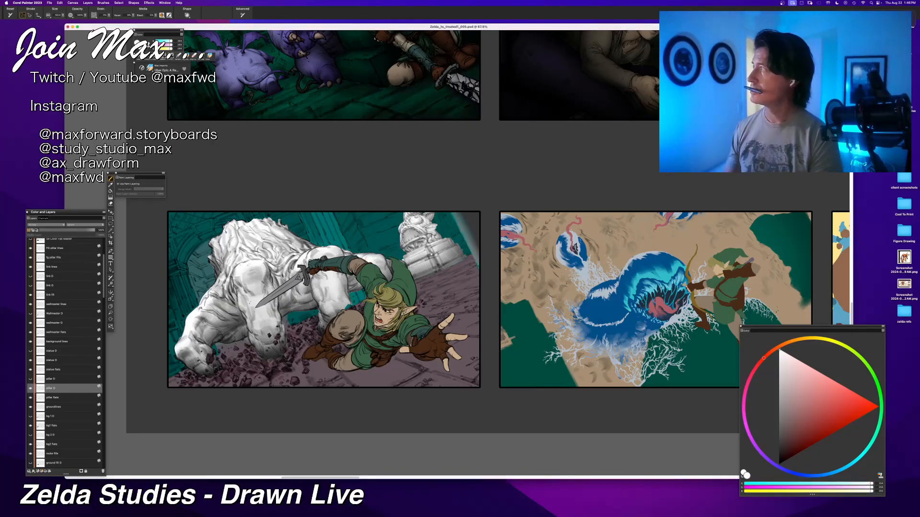
key(Return)
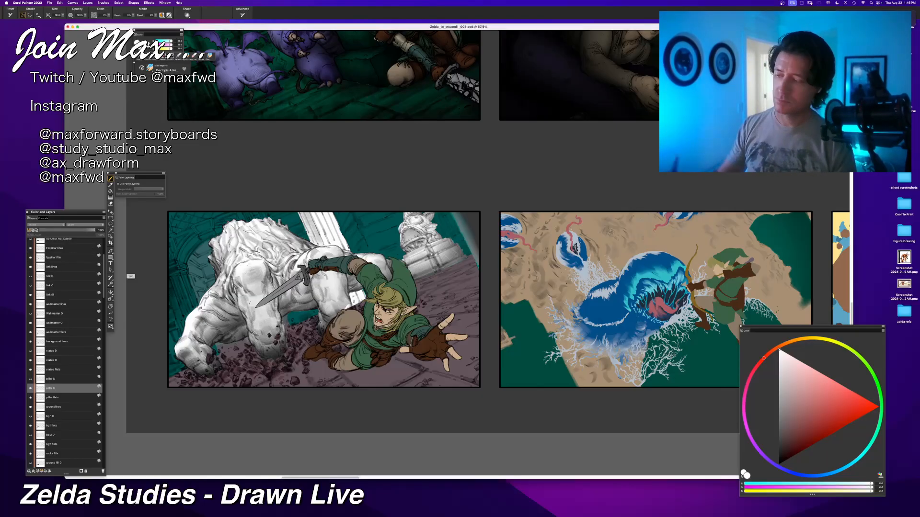
Step: Set the paint colour to black and brush soft shadows onto the background pillar behind the creature on the pillar O layer
drag(787, 440, 771, 493)
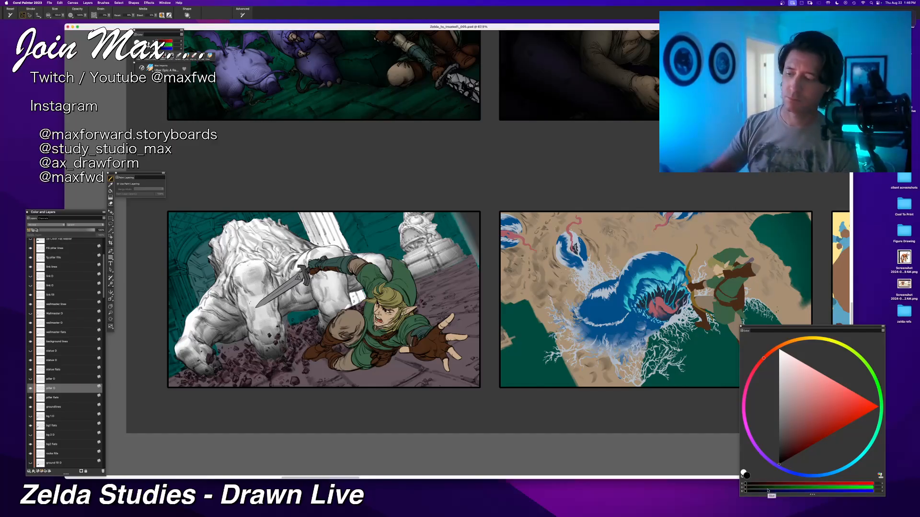
click(354, 301)
drag(355, 302, 360, 295)
drag(322, 214, 348, 249)
drag(303, 213, 318, 245)
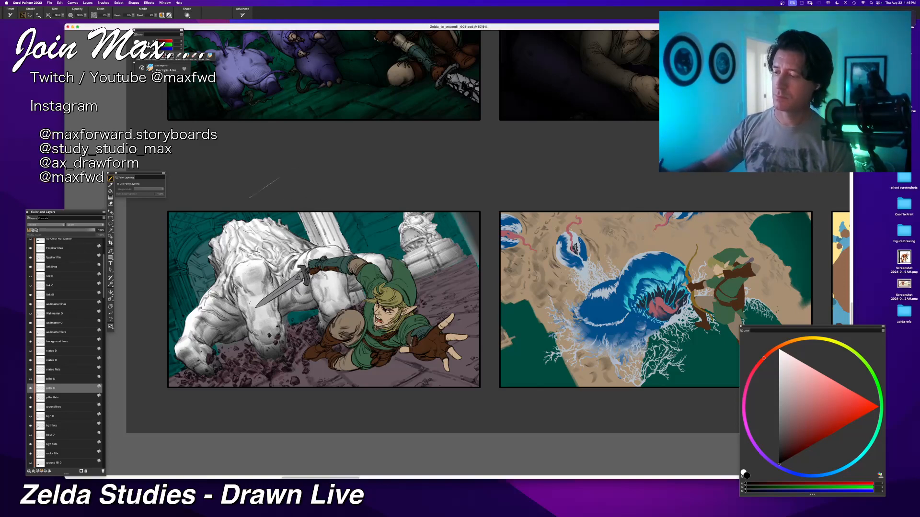
drag(303, 213, 321, 246)
key(super+z)
drag(302, 213, 317, 245)
drag(348, 308, 356, 295)
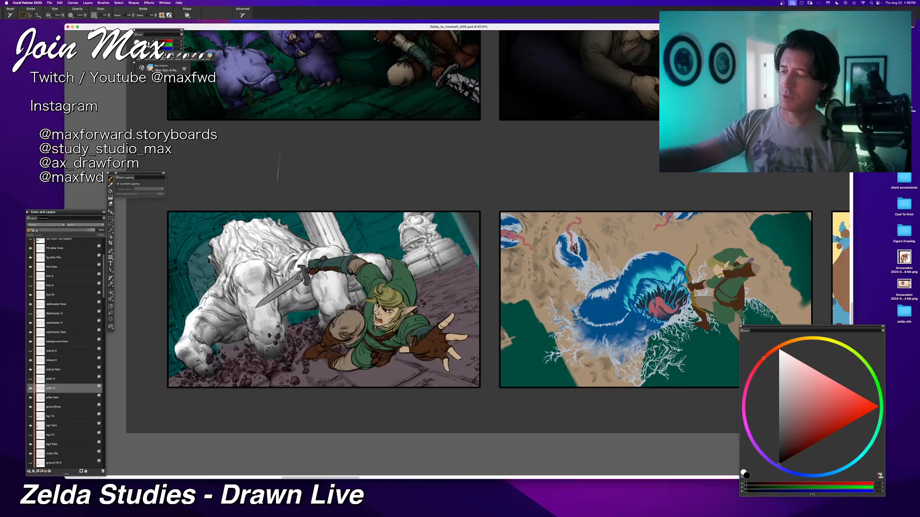
Step: Check the old bg 1 O layer's visibility, and duplicate the bg1 flats layer by copying and pasting it in place
key(super+minus)
drag(272, 406, 315, 393)
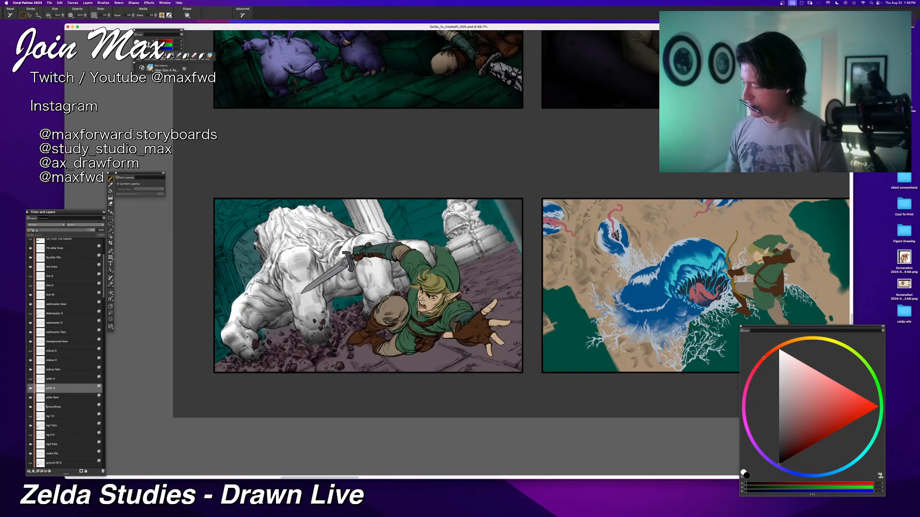
click(31, 417)
click(31, 417)
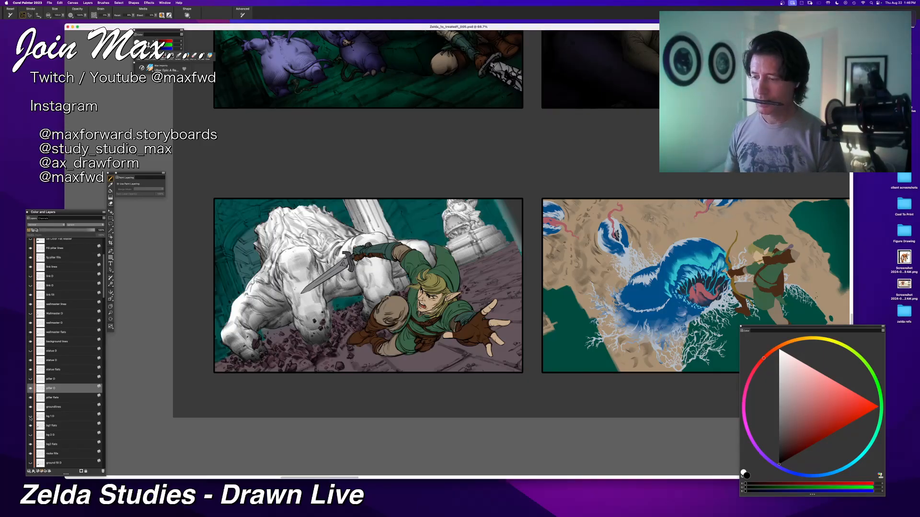
click(54, 417)
click(55, 427)
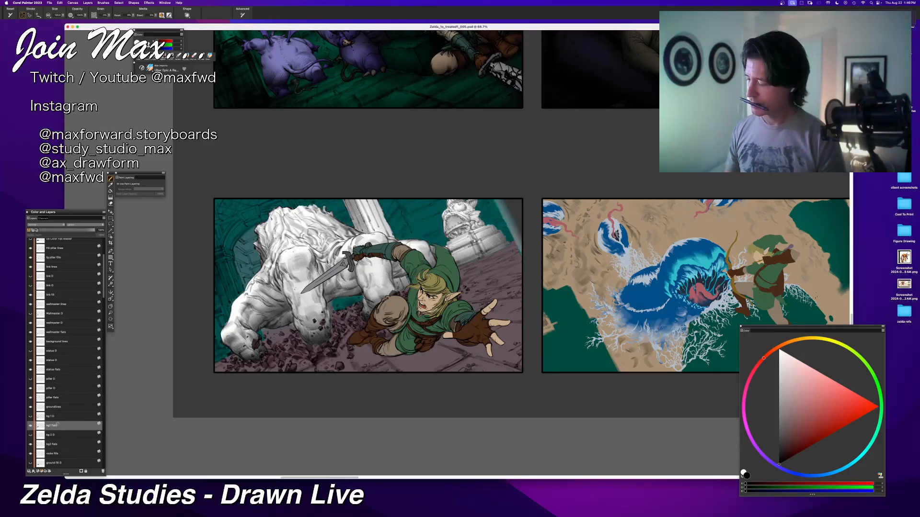
key(super+c)
key(super+shift+v)
Step: Name the duplicated background layer bg1 O and fill it with white while preserving its transparency
double_click(54, 427)
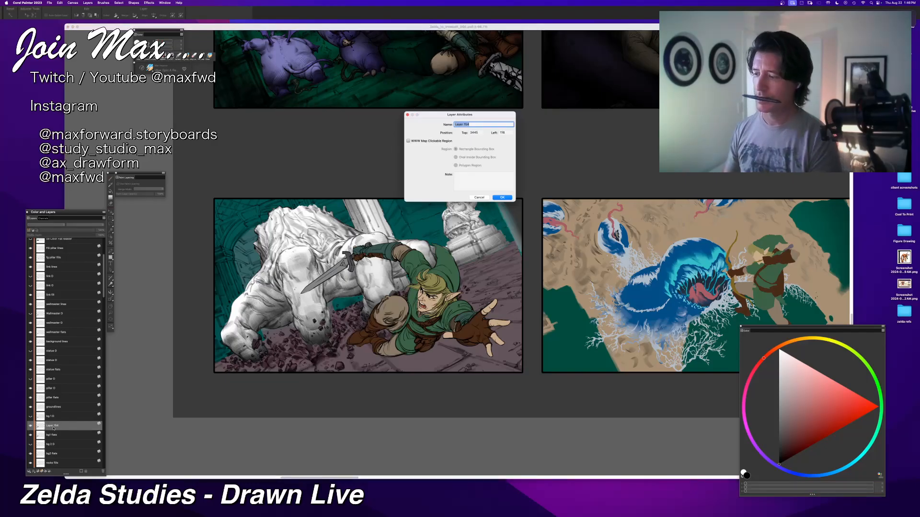
text(l)
text(g1 O)
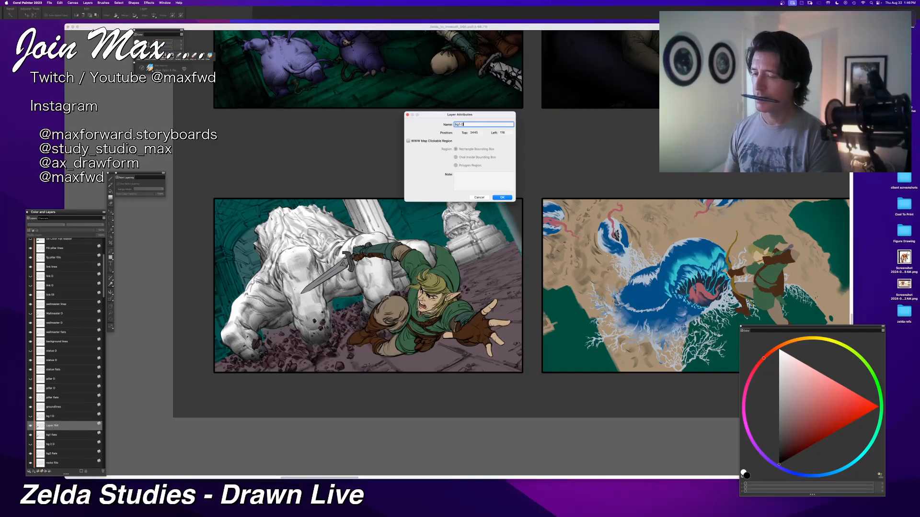
key(Return)
key(b)
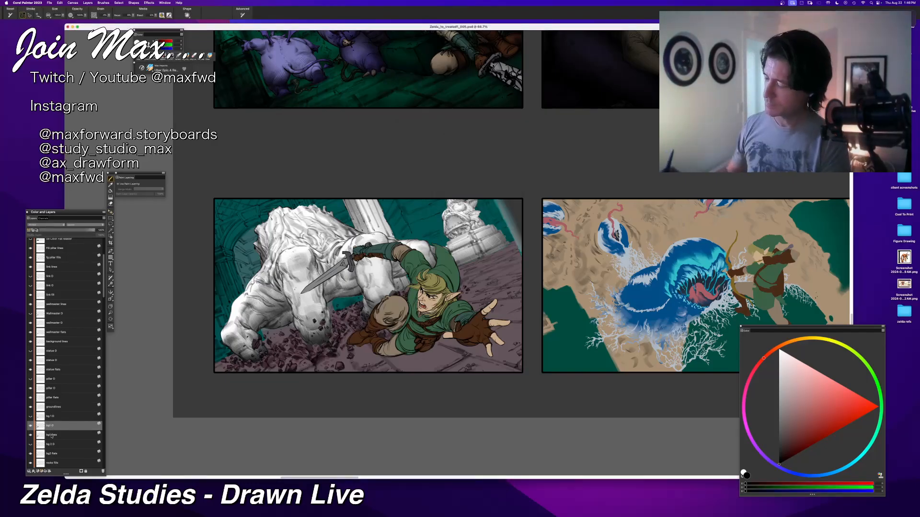
click(779, 351)
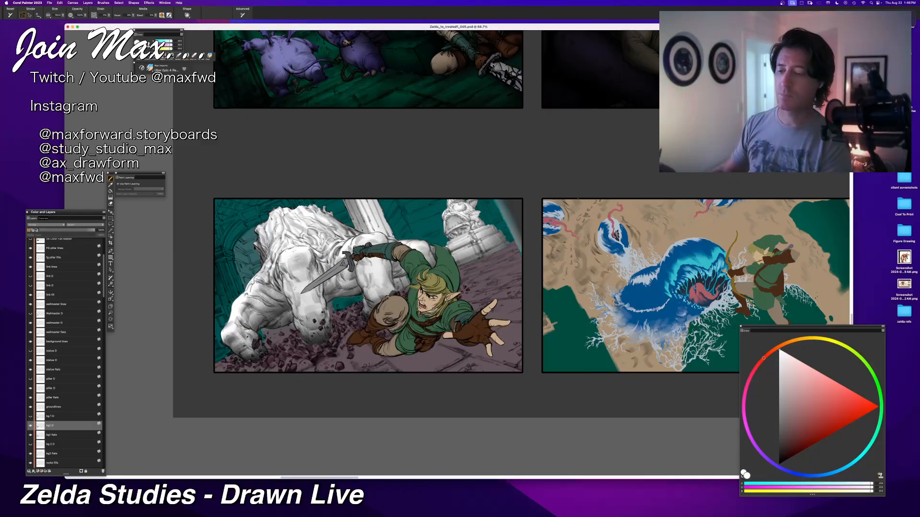
key(alt+BackSpace)
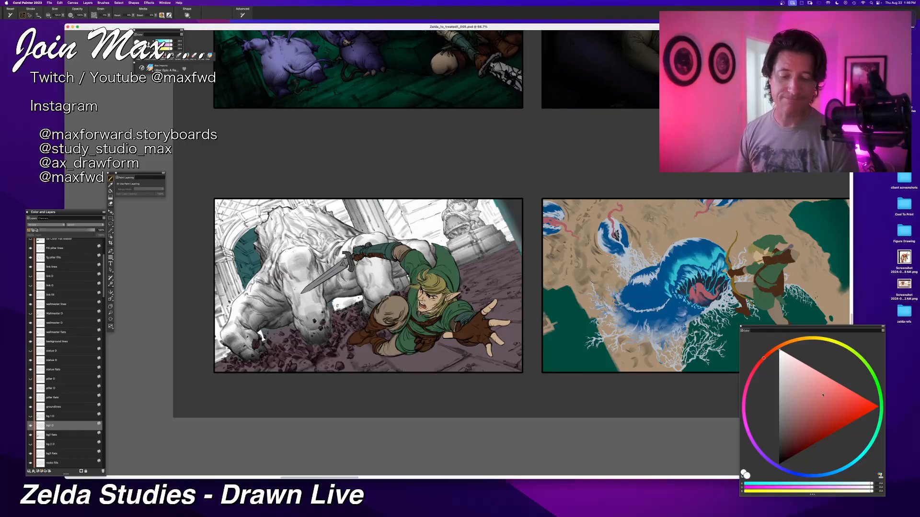
Step: Switch the paint colour from white to black for shading the background walls on the bg1 O layer
key(shift+s)
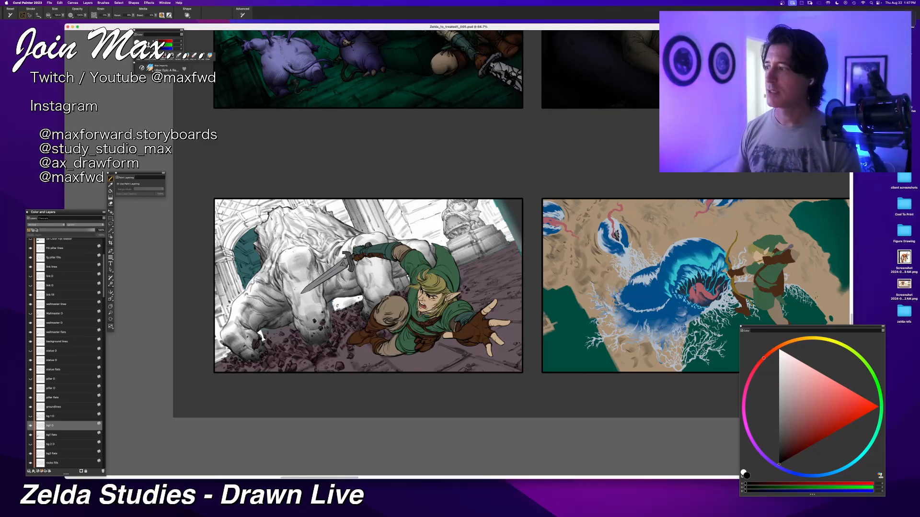
key(super+equal)
drag(374, 320, 444, 334)
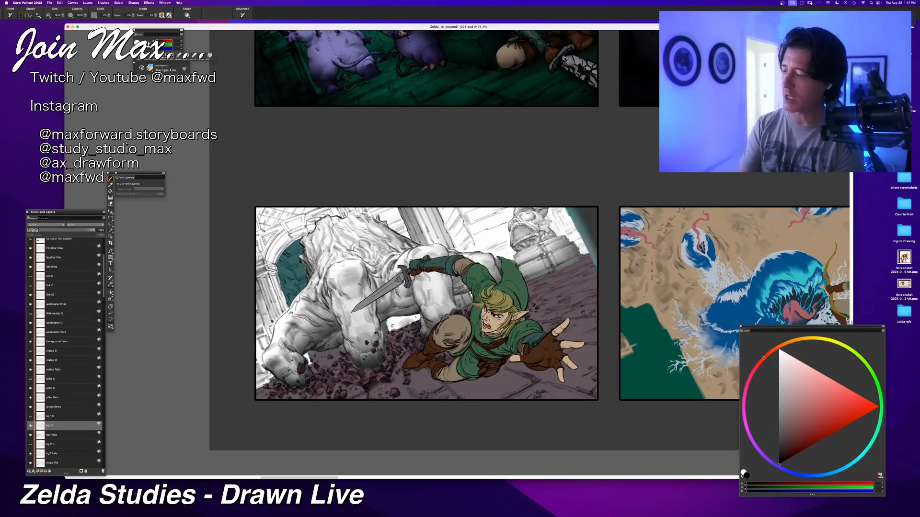
mouse_move(706, 516)
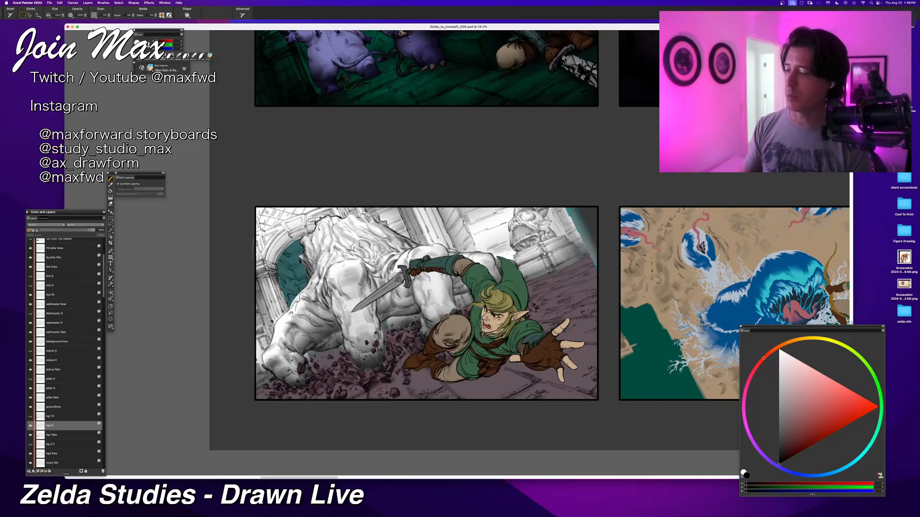
Step: Try several diagonal shadow strokes across the wall and archway behind the creature on bg1 O, undoing each attempt
drag(268, 266, 313, 225)
key(super+z)
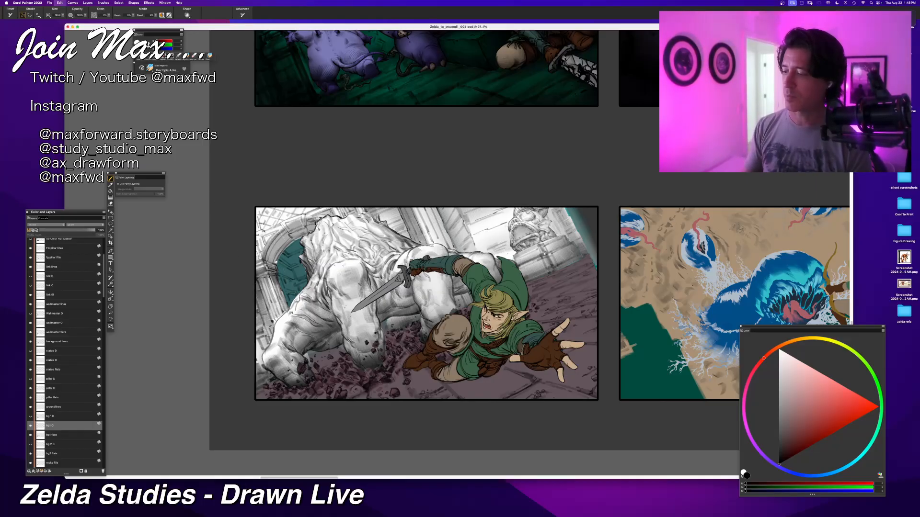
mouse_move(269, 266)
mouse_down()
mouse_move(314, 224)
mouse_move(272, 252)
mouse_move(314, 226)
mouse_up()
key(super+z)
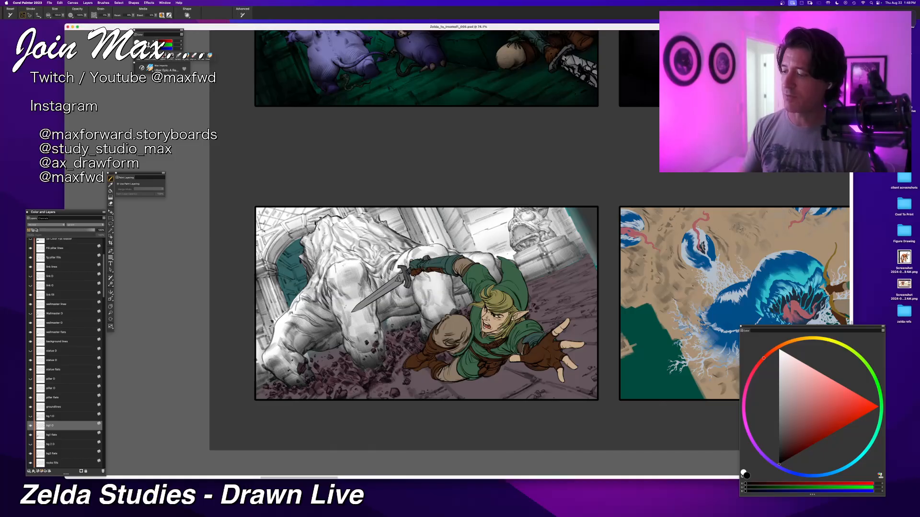
key(super+z)
mouse_move(269, 268)
mouse_down()
mouse_move(314, 224)
mouse_move(270, 251)
mouse_move(314, 225)
mouse_up()
key(super+z)
key(super+z)
key(super+z)
drag(268, 268, 318, 220)
key(super+z)
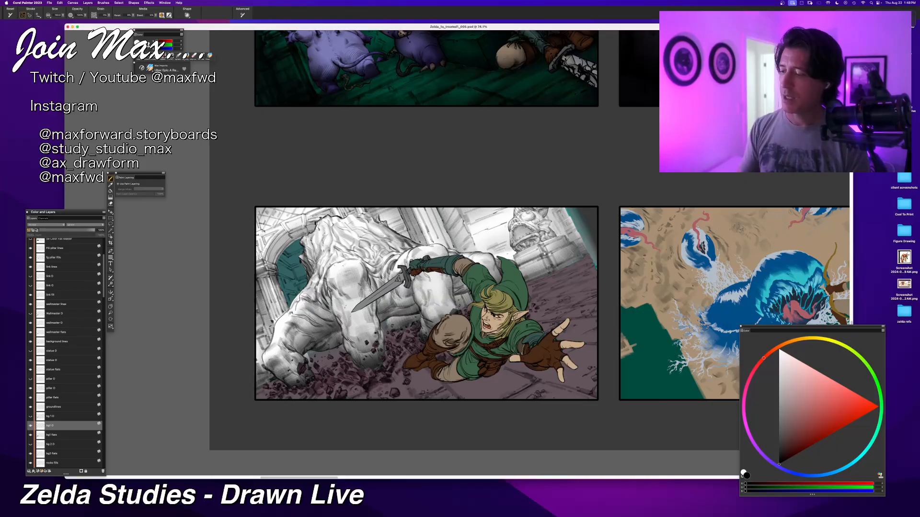
drag(323, 209, 257, 232)
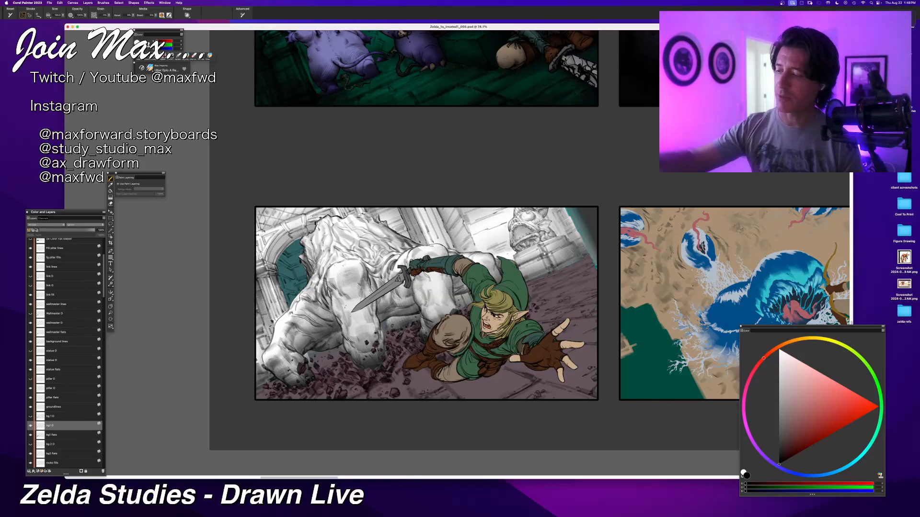
key(super+z)
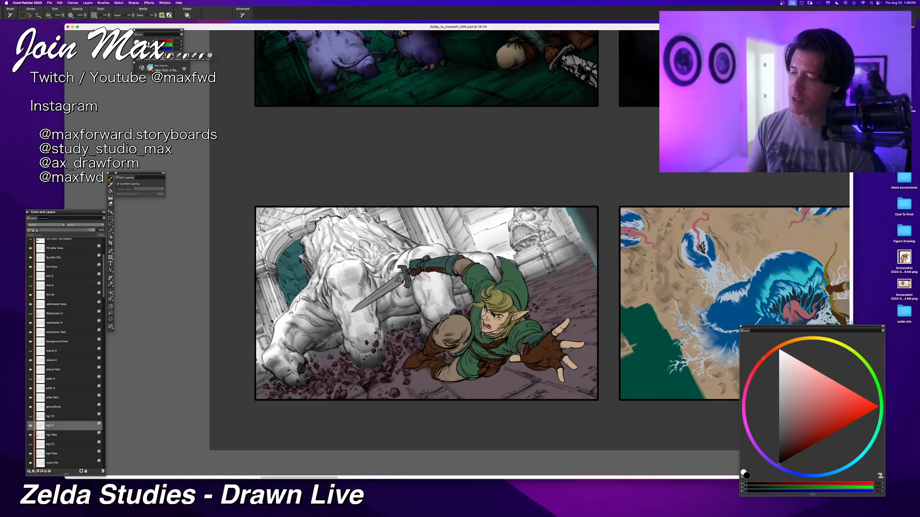
key(super+z)
drag(275, 233, 266, 242)
key(super+z)
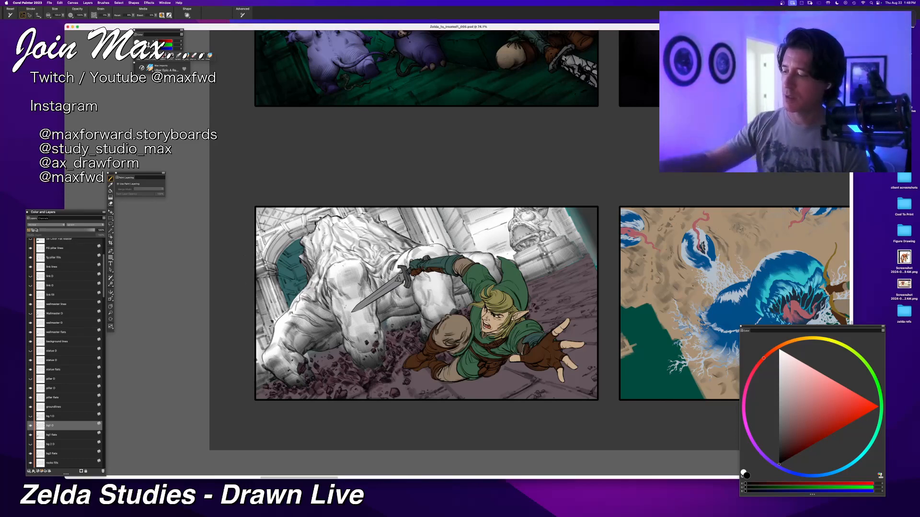
Step: Brush black shading along the panel's left edge and around the archway behind the creature on the bg1 O layer
mouse_move(274, 278)
mouse_down()
mouse_move(288, 314)
mouse_move(279, 322)
mouse_up()
drag(246, 349, 254, 371)
drag(236, 329, 253, 374)
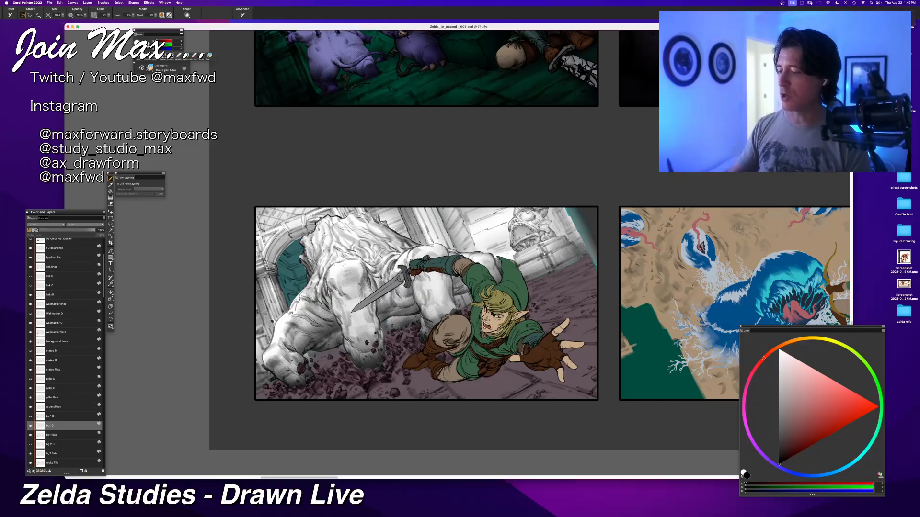
drag(296, 266, 262, 238)
key(super+z)
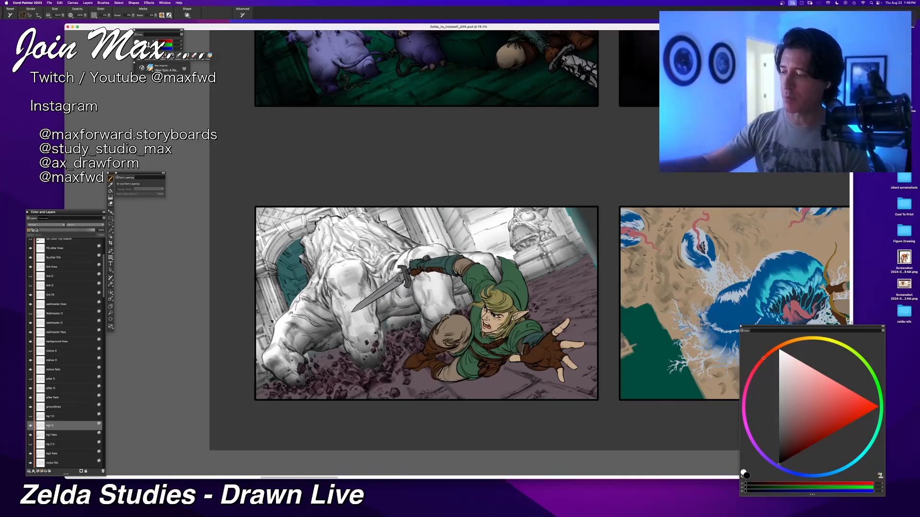
drag(293, 267, 264, 233)
drag(299, 203, 310, 229)
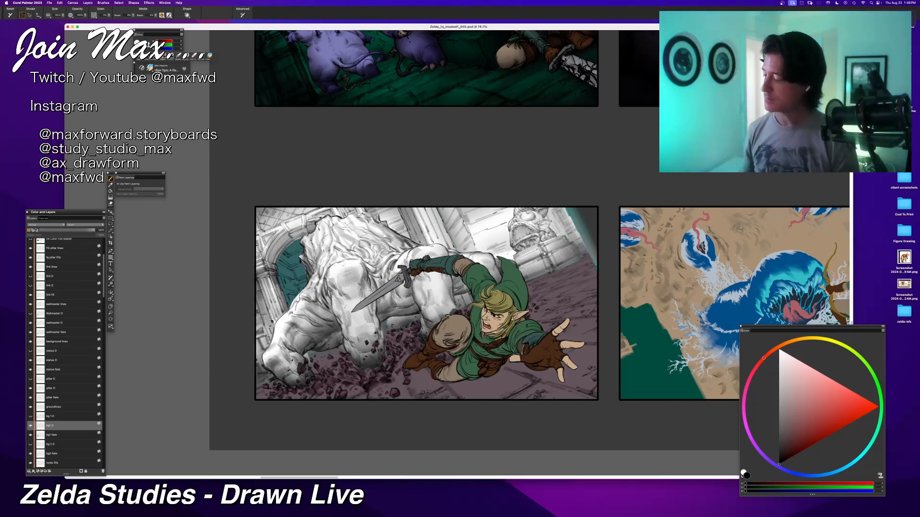
Step: Compare the old bg 2 O layer by toggling its visibility, and duplicate the bg2 flats layer in place
scroll(40, 403, down, 3)
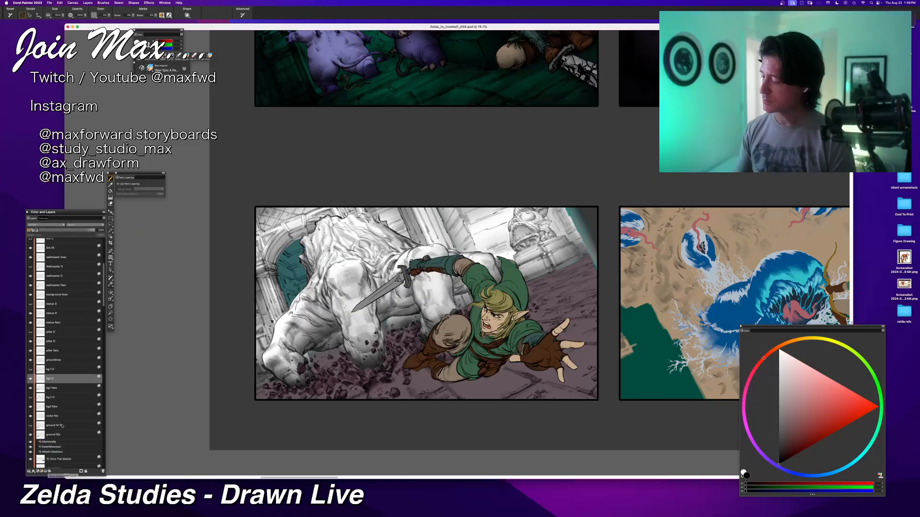
click(30, 398)
click(30, 398)
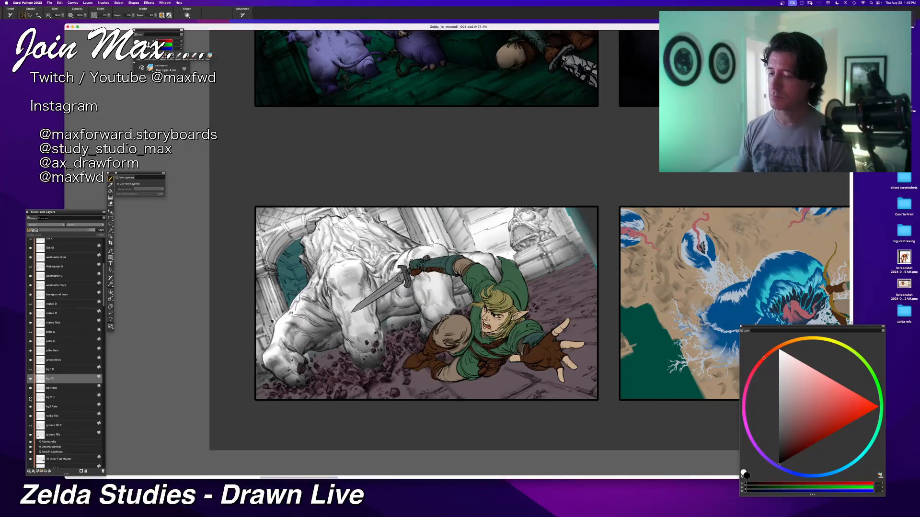
click(30, 398)
click(30, 399)
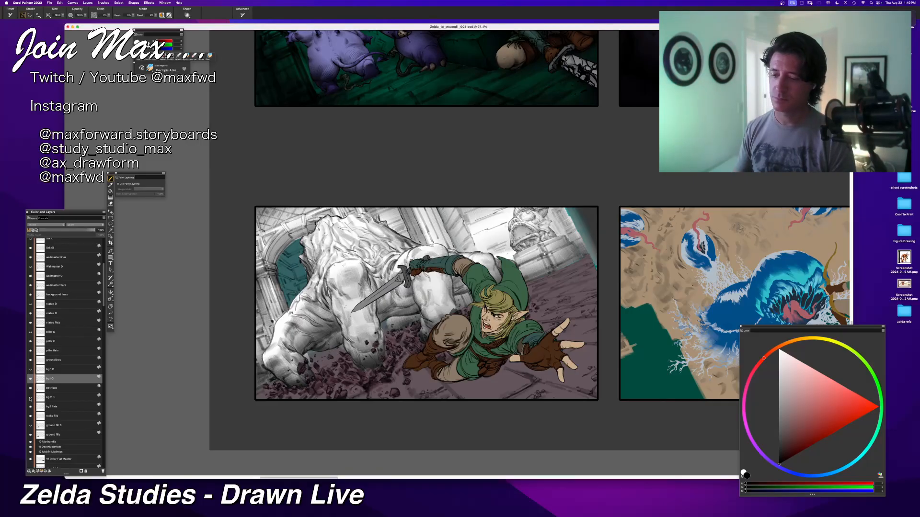
click(31, 399)
click(30, 398)
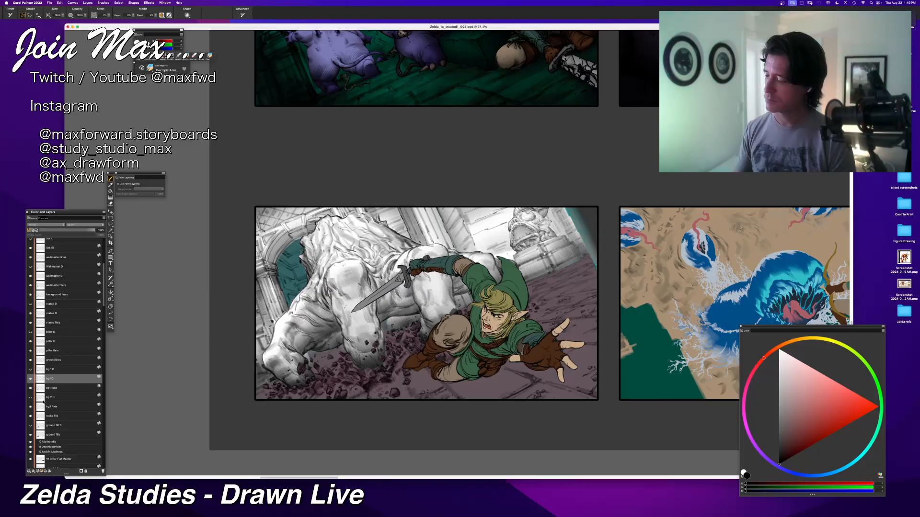
click(36, 398)
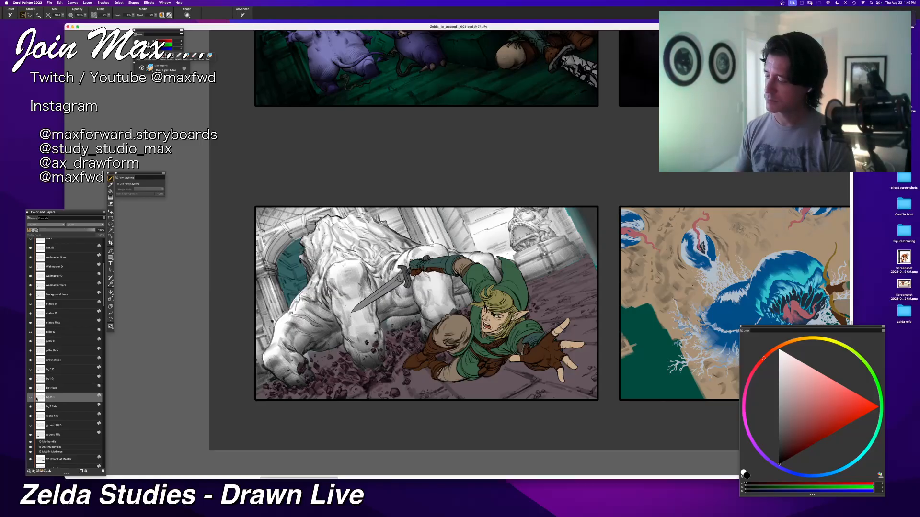
click(48, 406)
key(super+v)
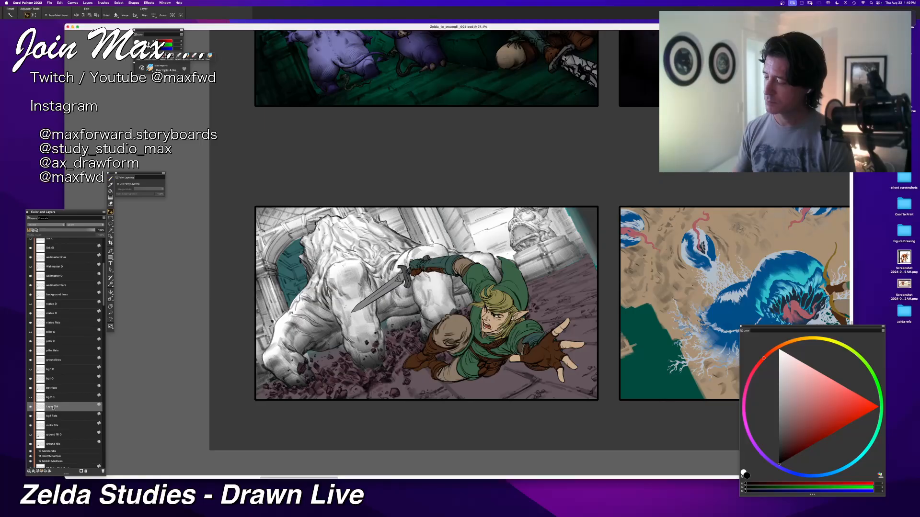
Step: Rename the duplicated bg2 flats layer as bg 2 O and return to the brush
double_click(53, 407)
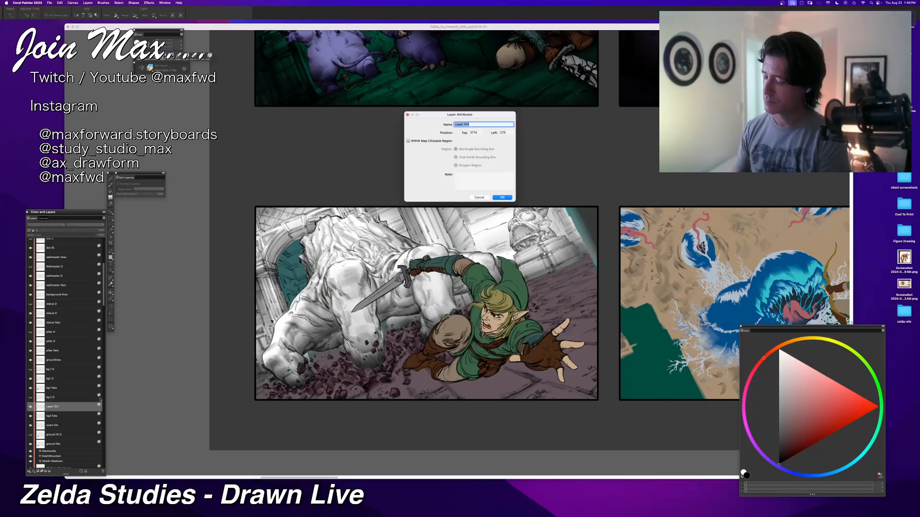
text(bg 2)
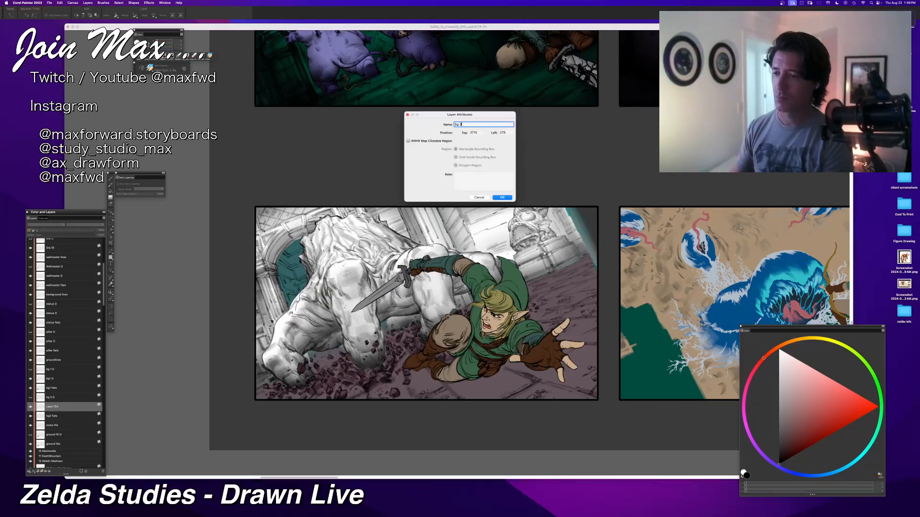
key(Return)
key(b)
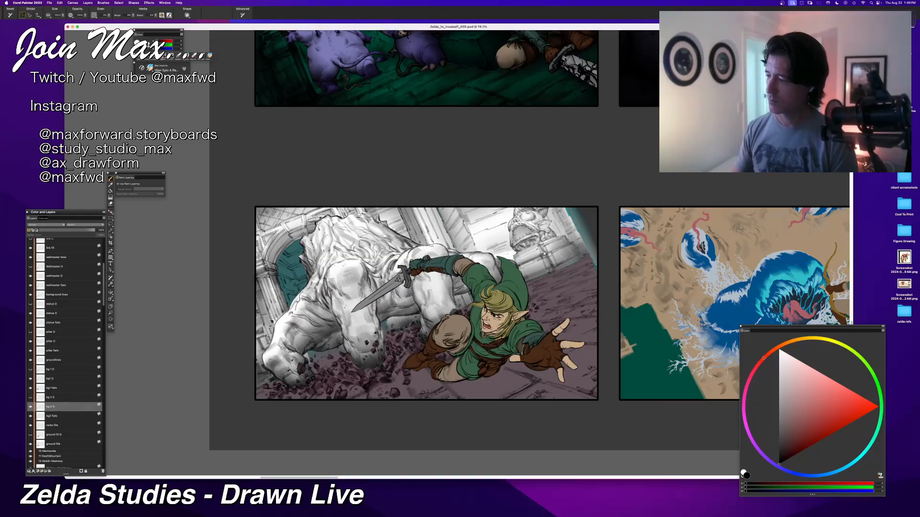
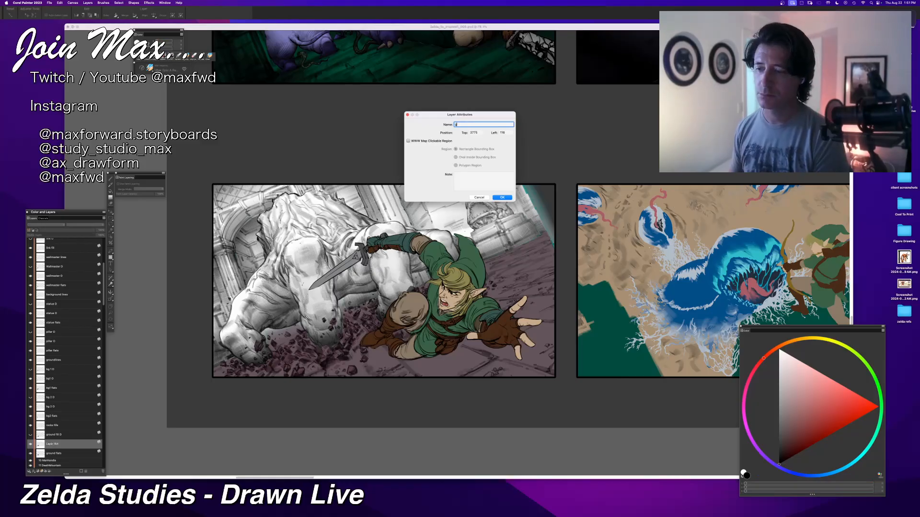
Step: Name the duplicated ground flats layer "ground O" and fill its ground shapes with white
text(ground D)
key(Return)
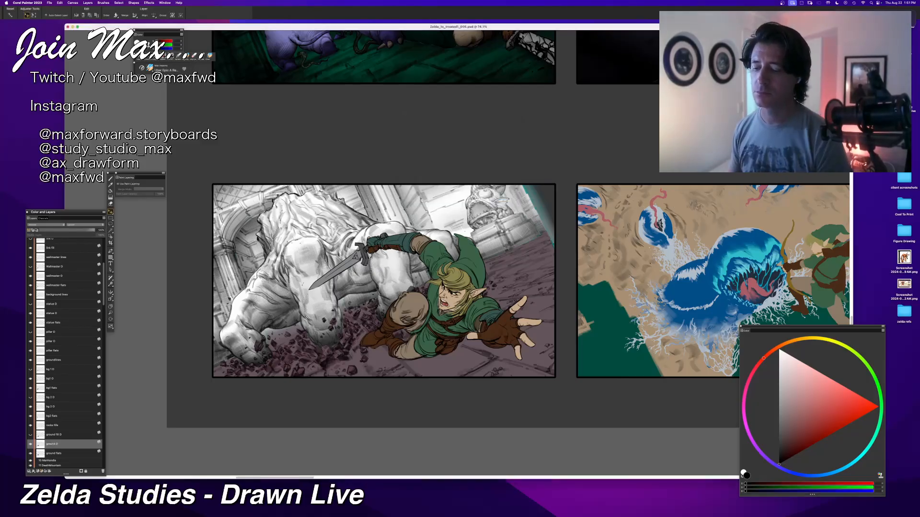
drag(781, 379, 779, 349)
key(super+f)
key(Return)
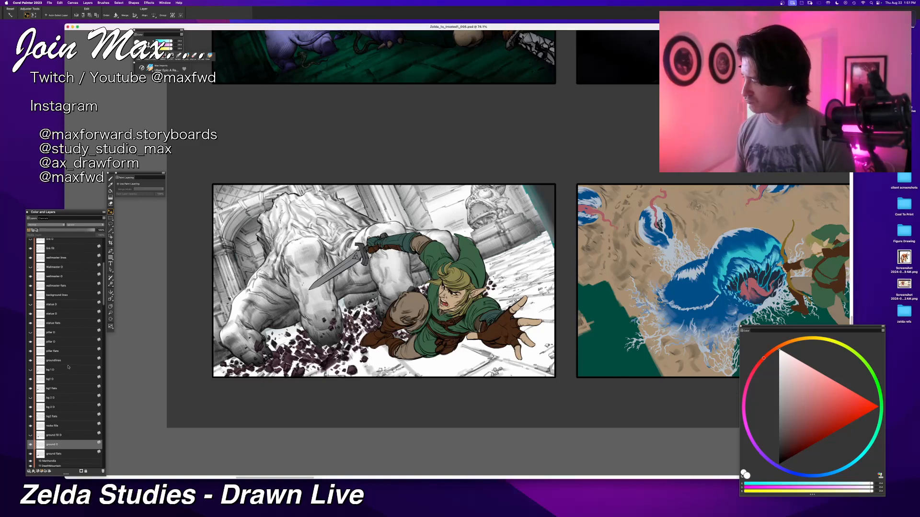
Step: Duplicate the rocks flats layer in place and rename the copy "rocks O"
scroll(72, 378, up, 5)
scroll(68, 368, down, 5)
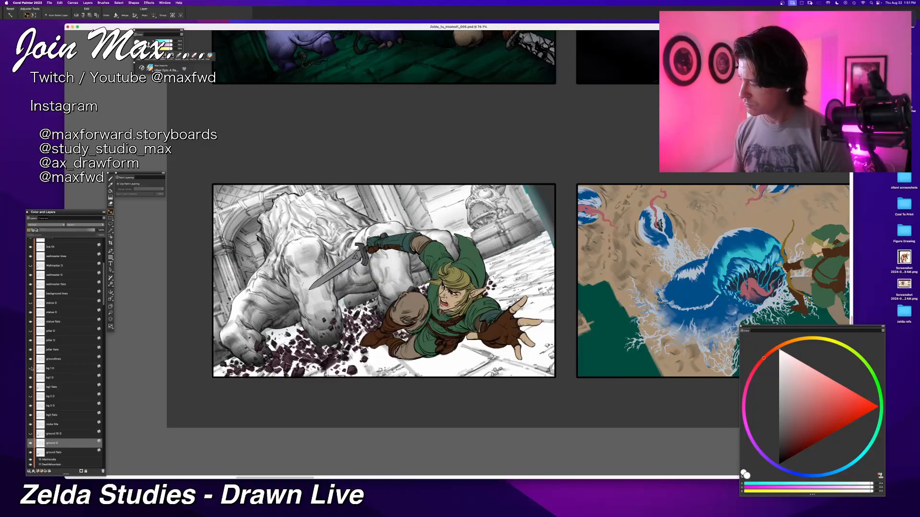
scroll(37, 384, down, 1)
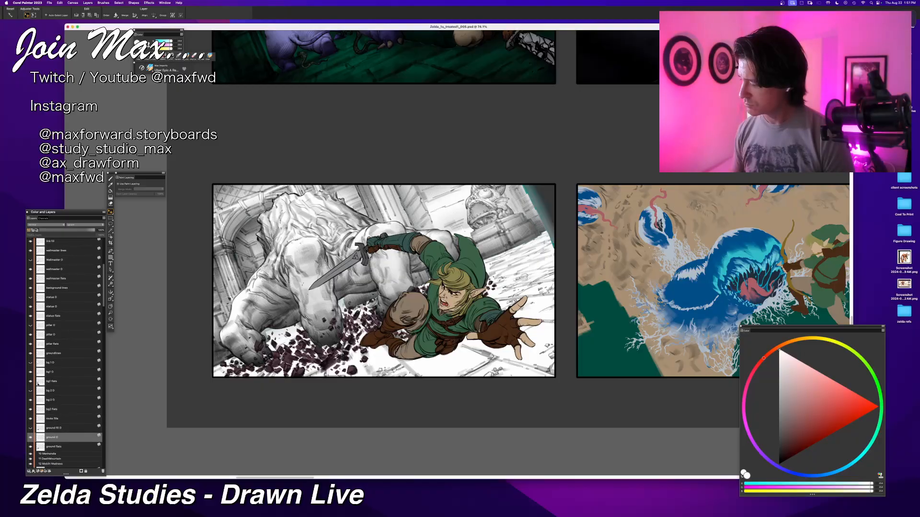
click(52, 421)
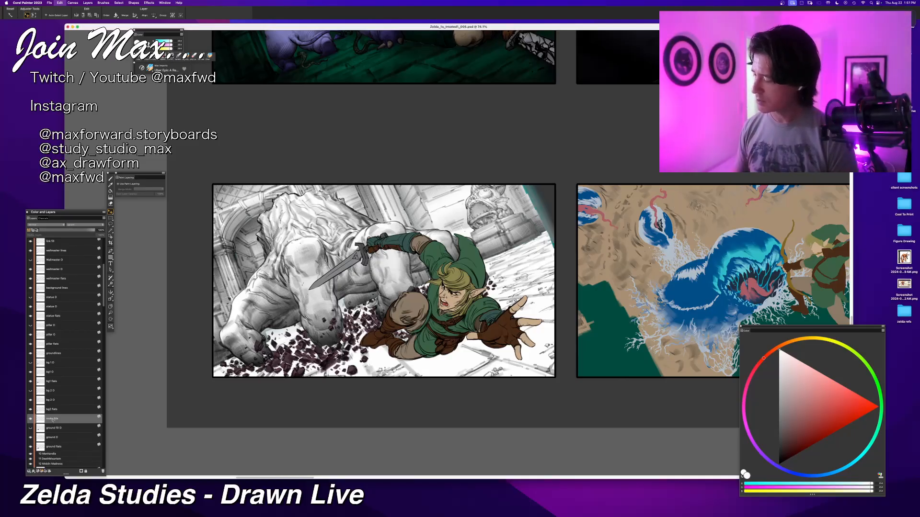
key(super+shift+n)
double_click(53, 420)
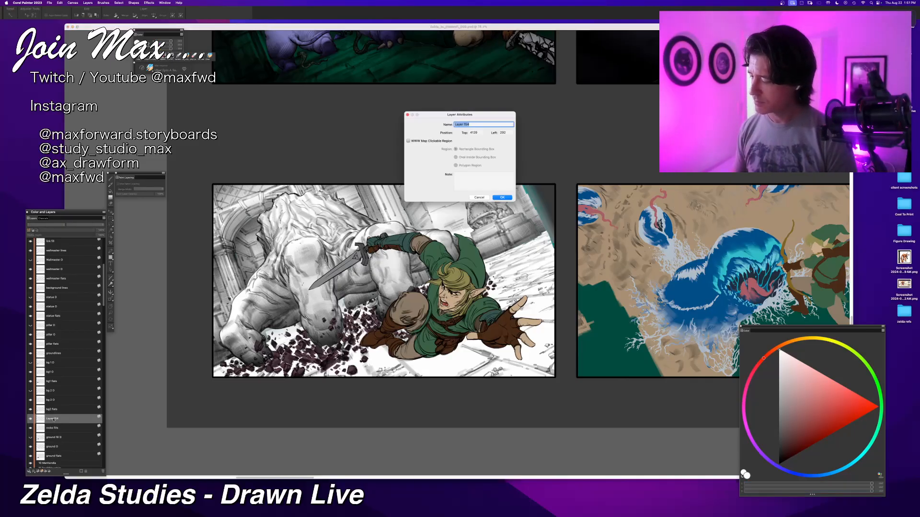
text(rocks O)
key(Return)
Step: Fill the rubble on the rocks O layer with white and return to the brush
key(b)
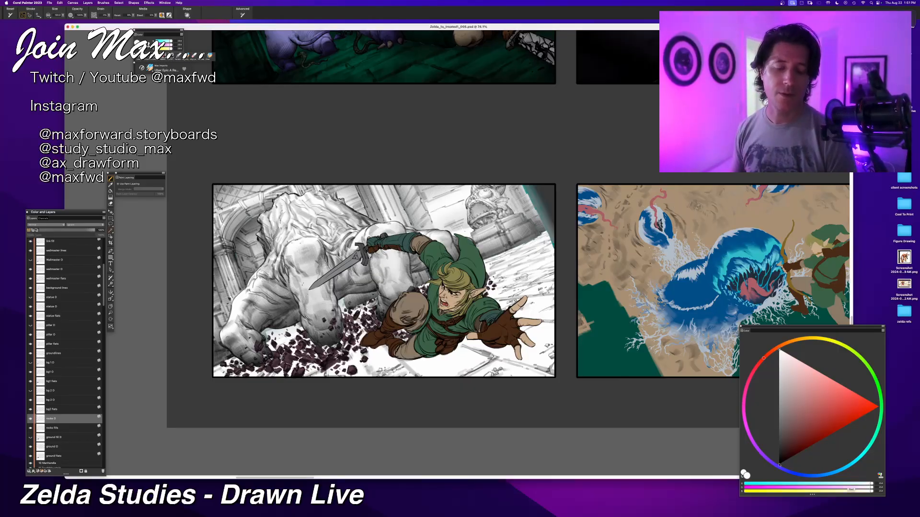
key(super+z)
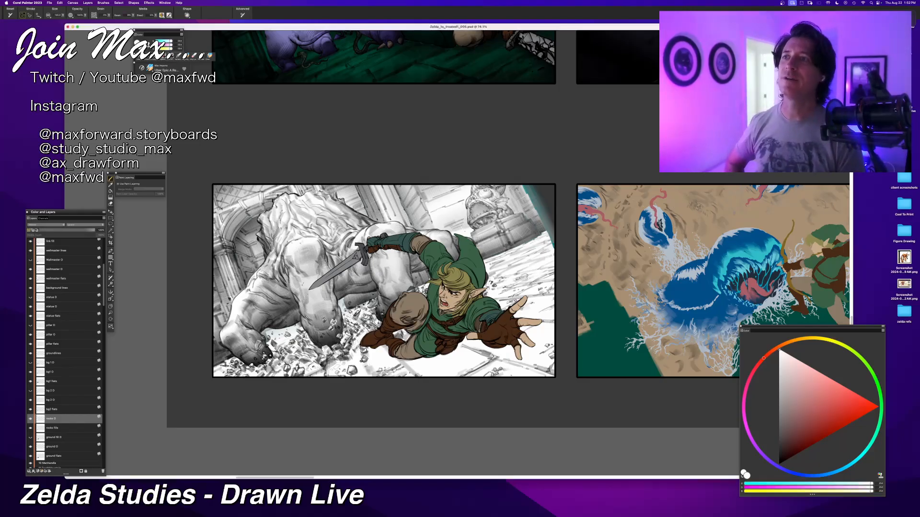
drag(594, 341, 659, 303)
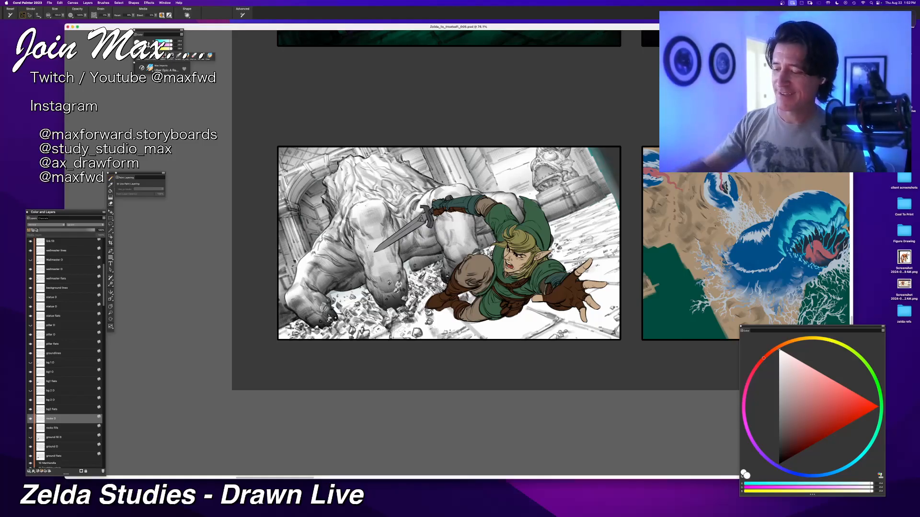
key(super+z)
Step: Brush black shading over the scattered rubble beneath the creature on the rocks O layer, undoing unwanted strokes
drag(786, 443, 778, 508)
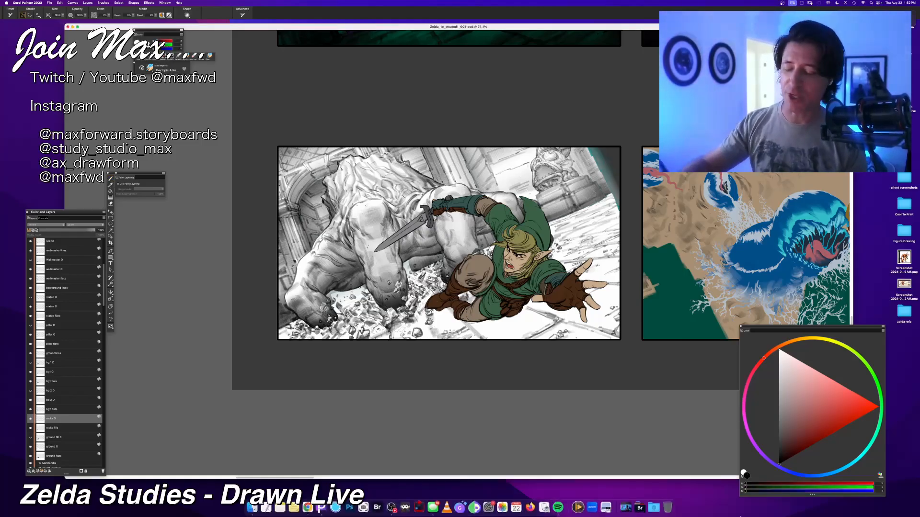
mouse_move(429, 321)
mouse_down()
mouse_move(417, 333)
mouse_move(297, 334)
mouse_up()
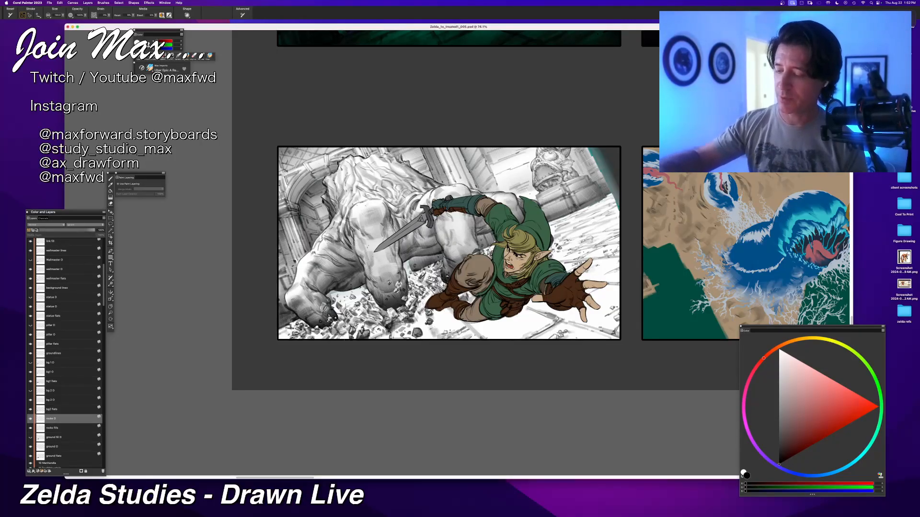
drag(384, 306, 291, 337)
key(super+z)
drag(401, 284, 336, 317)
mouse_move(414, 279)
mouse_down()
mouse_move(369, 307)
mouse_move(397, 295)
mouse_up()
mouse_move(438, 268)
mouse_down()
mouse_move(405, 299)
mouse_move(410, 281)
mouse_up()
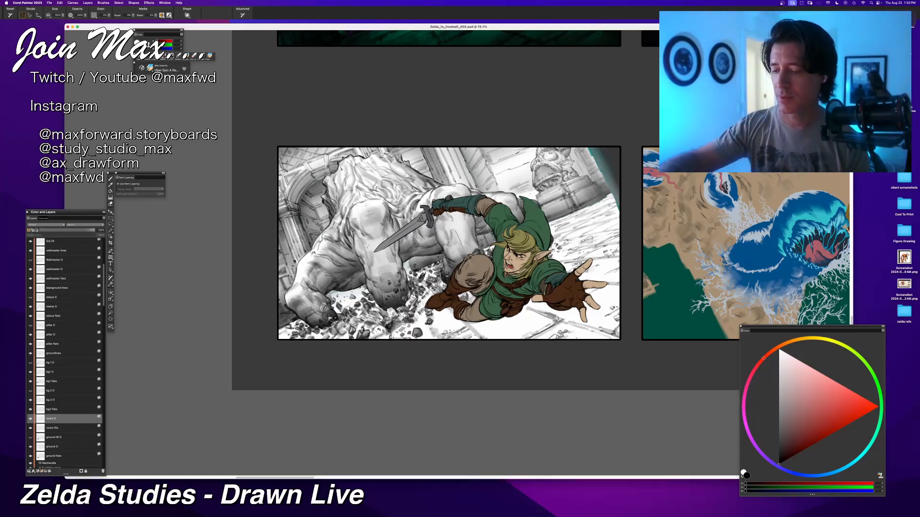
key(super+z)
mouse_move(415, 307)
mouse_down()
mouse_move(294, 334)
mouse_move(340, 335)
mouse_move(287, 329)
mouse_up()
mouse_move(445, 284)
mouse_down()
mouse_move(431, 303)
mouse_move(431, 294)
mouse_up()
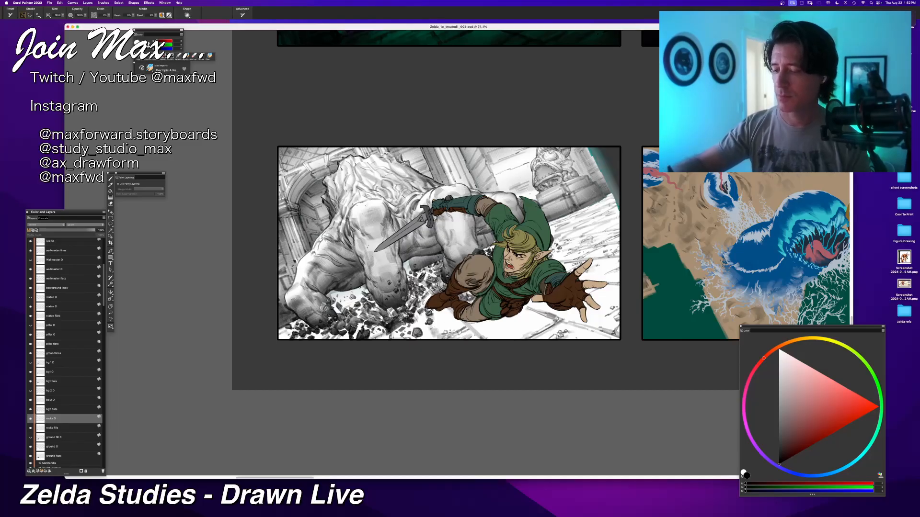
Step: Try extra shadow strokes on the rubble between the creature's hands, undoing each attempt
key(super+z)
drag(328, 305, 322, 314)
key(super+z)
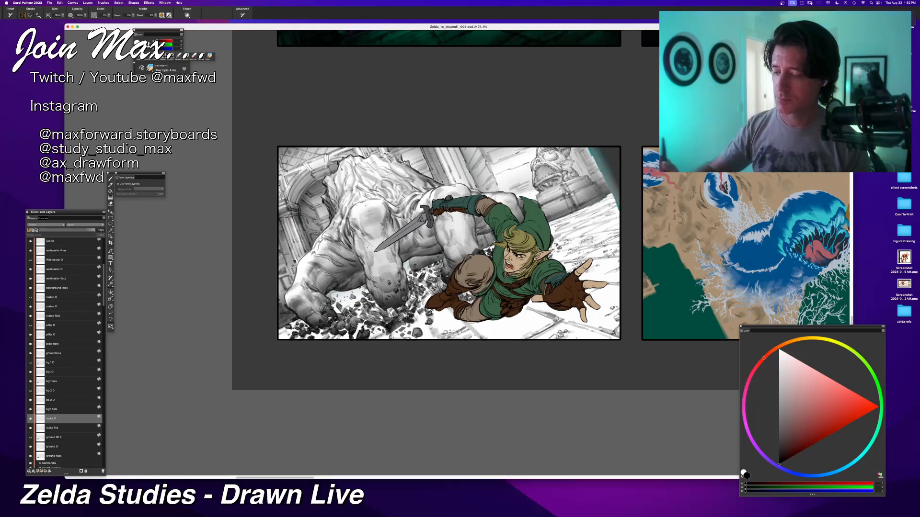
mouse_move(363, 315)
mouse_down()
mouse_move(351, 326)
mouse_move(373, 317)
mouse_up()
key(super+z)
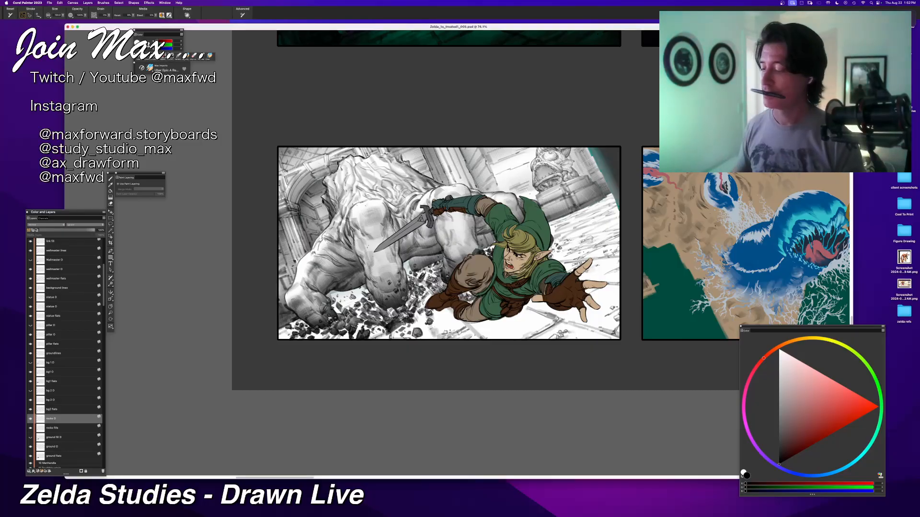
Step: Select the ground O layer and brush black shading across the stone floor around Link
click(65, 437)
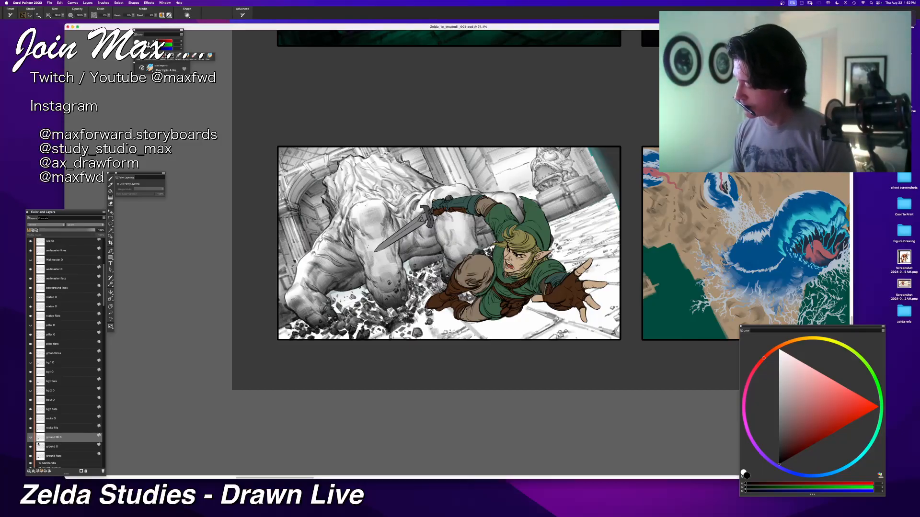
click(42, 447)
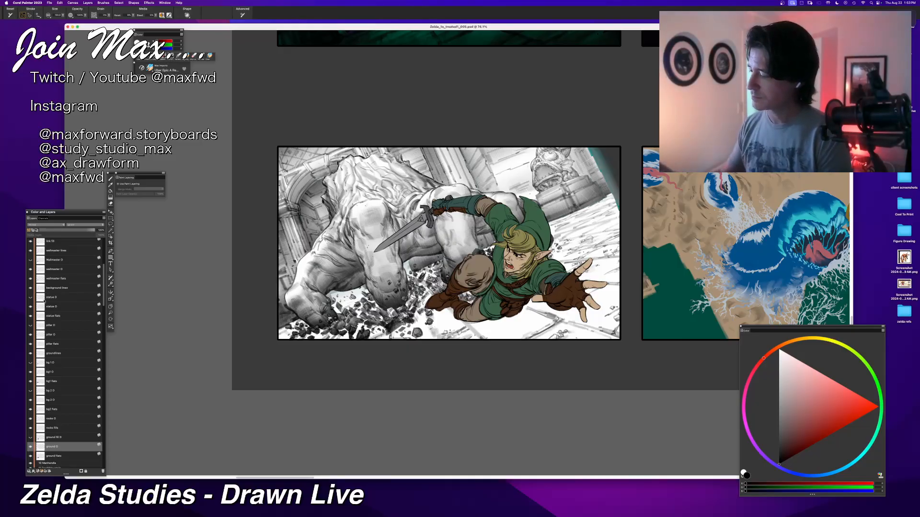
click(51, 372)
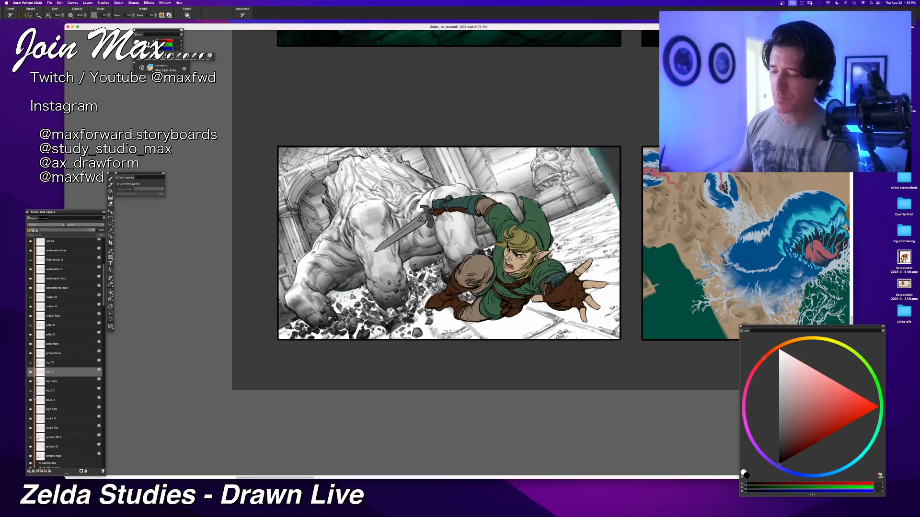
click(52, 448)
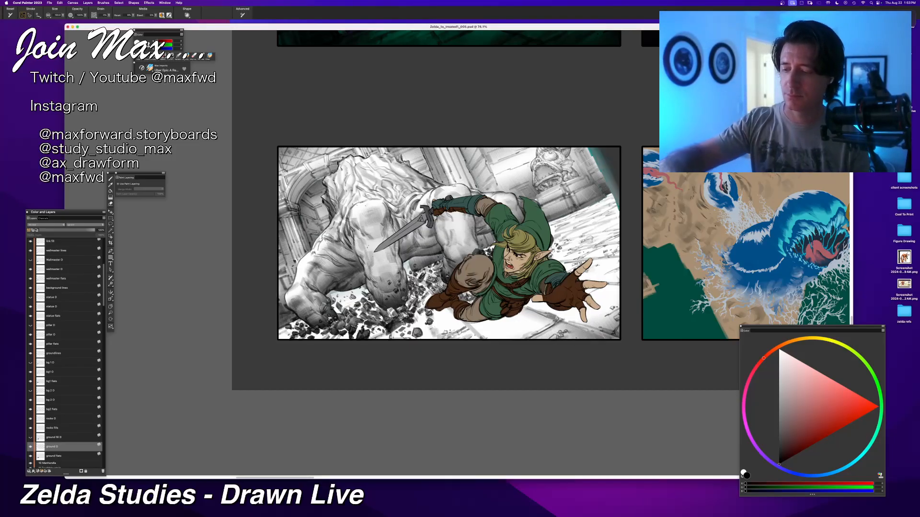
mouse_move(467, 308)
mouse_down()
mouse_move(440, 329)
mouse_move(459, 339)
mouse_move(447, 371)
mouse_up()
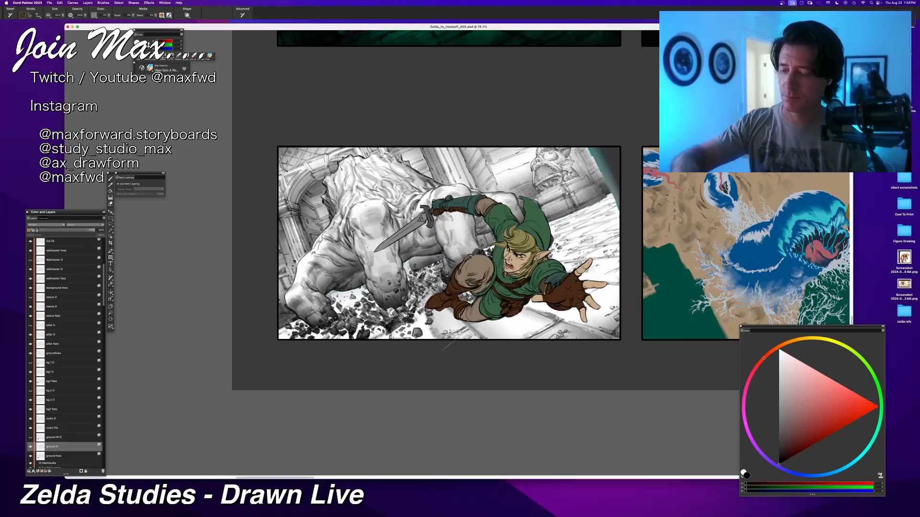
Step: Brush black shading over the ground beneath the creature and among the rubble on the ground O layer
mouse_move(432, 299)
mouse_down()
mouse_move(418, 338)
mouse_move(351, 338)
mouse_up()
key(super+z)
mouse_move(373, 294)
mouse_down()
mouse_move(325, 338)
mouse_move(311, 338)
mouse_move(343, 305)
mouse_move(314, 339)
mouse_move(343, 310)
mouse_move(279, 338)
mouse_move(331, 301)
mouse_move(279, 337)
mouse_up()
key(super+z)
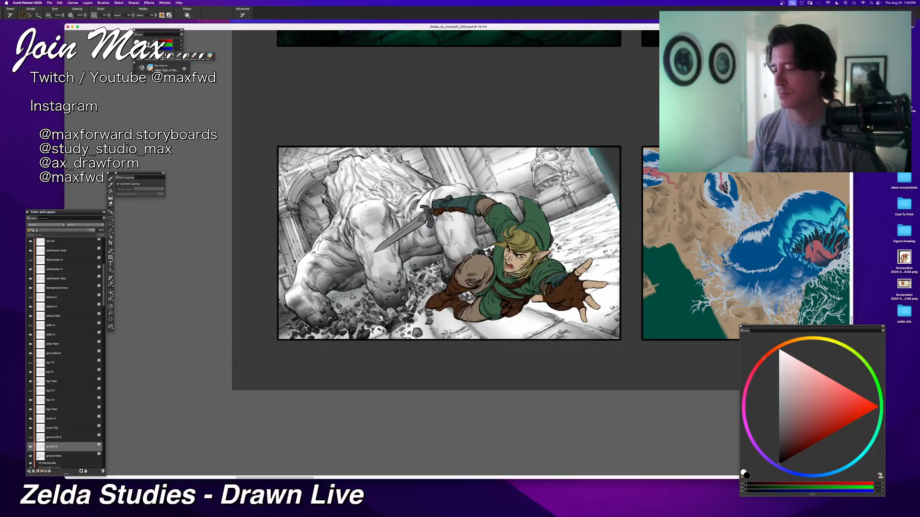
drag(425, 276, 490, 249)
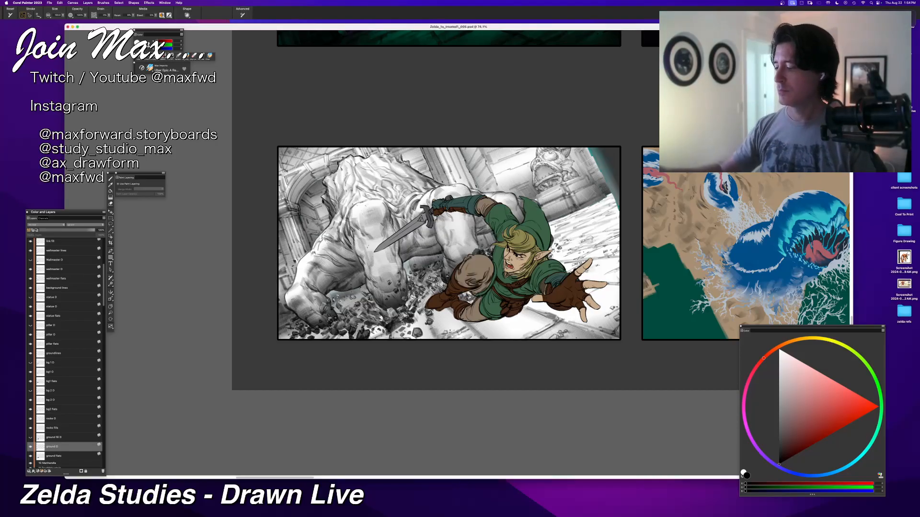
click(51, 400)
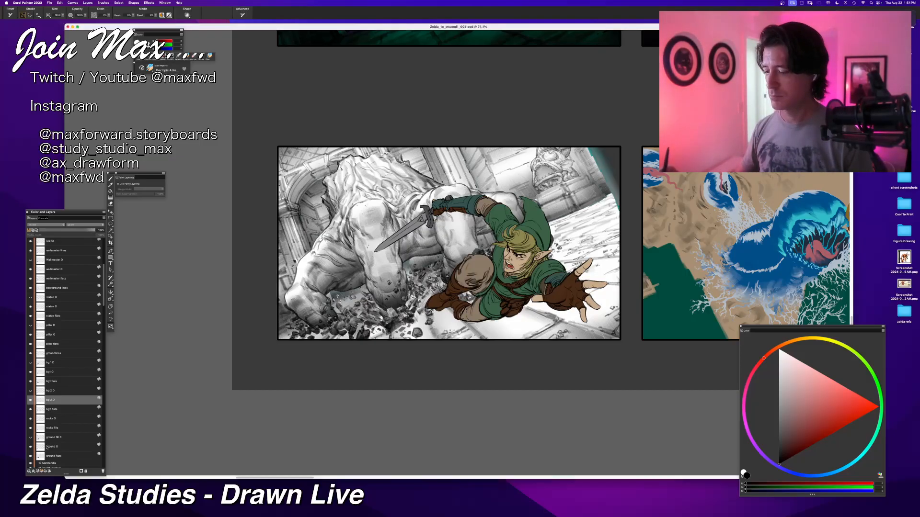
click(31, 447)
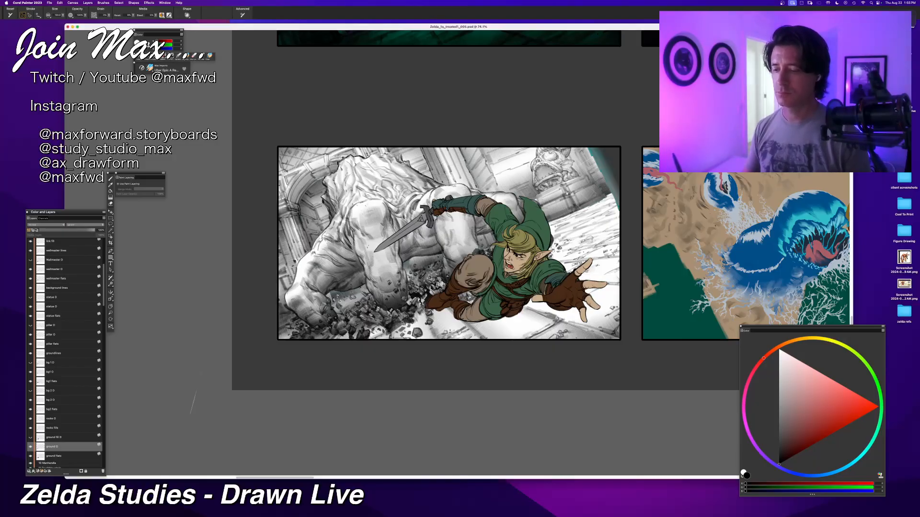
click(779, 351)
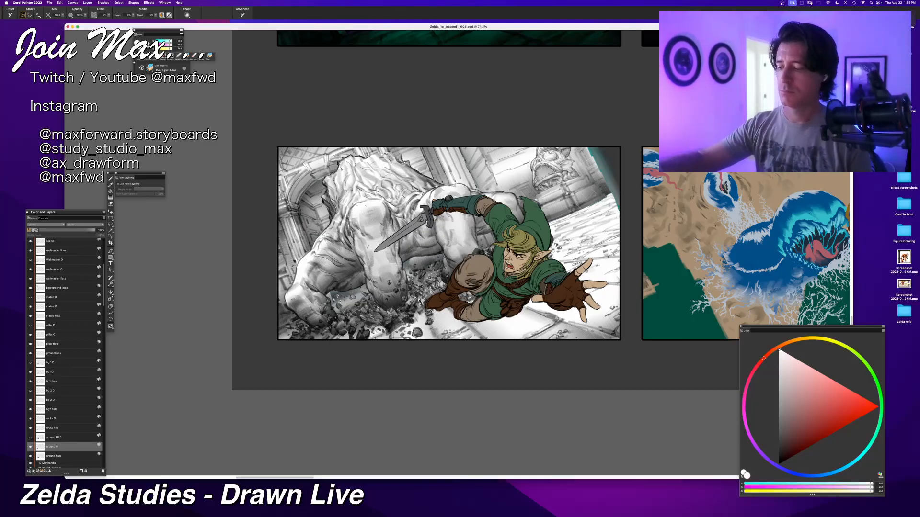
drag(246, 314, 255, 355)
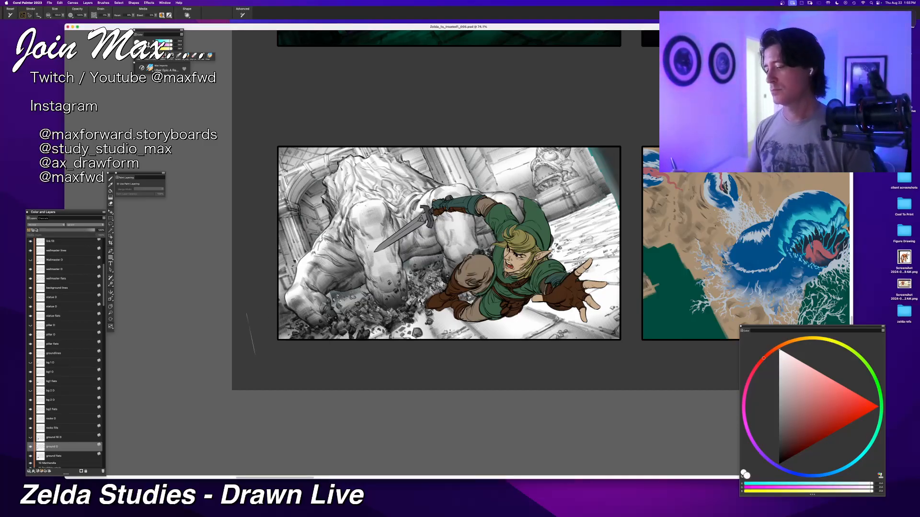
key(super+z)
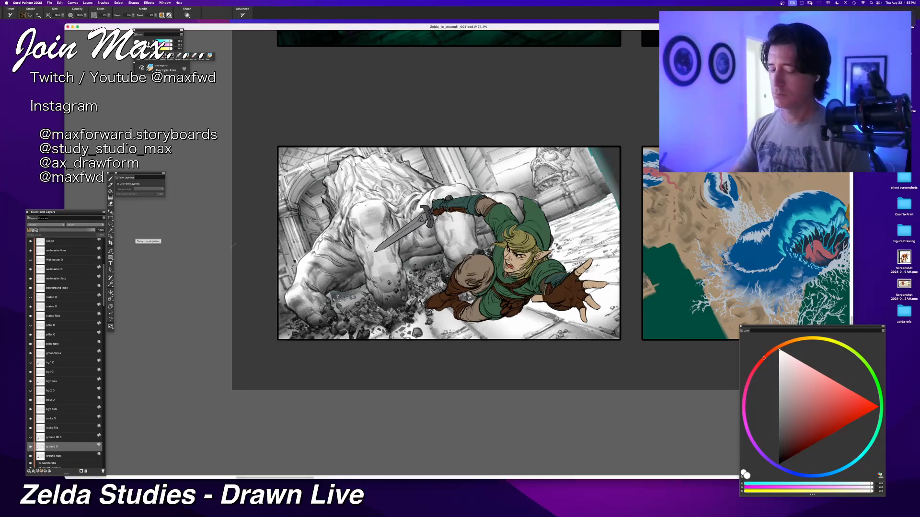
click(779, 464)
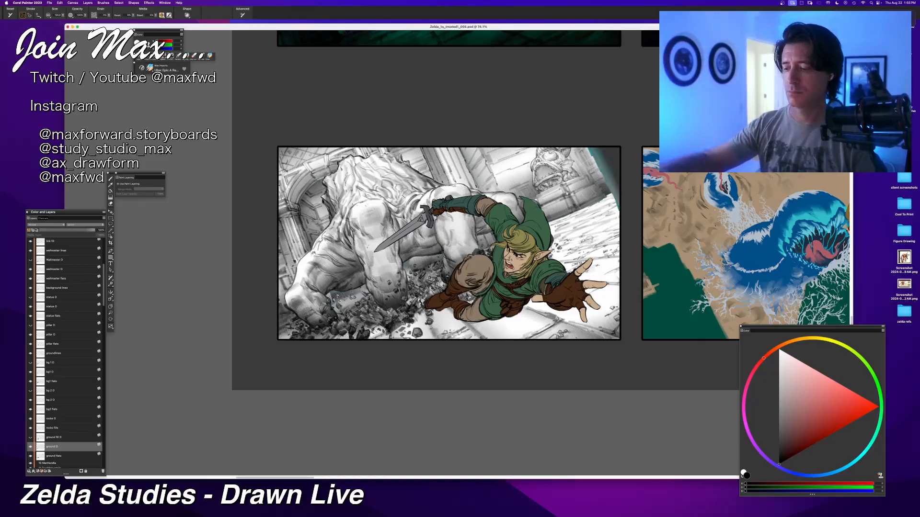
Step: Brush black shading on the ground O layer beside the lower rubble and across the floor behind Link near the statue wall
mouse_move(349, 341)
mouse_down()
mouse_move(353, 364)
mouse_move(424, 317)
mouse_up()
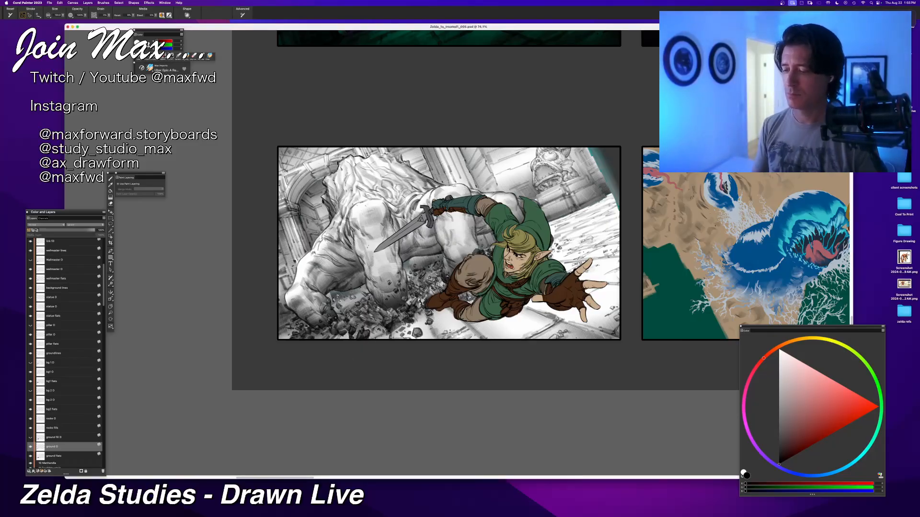
drag(378, 335, 451, 314)
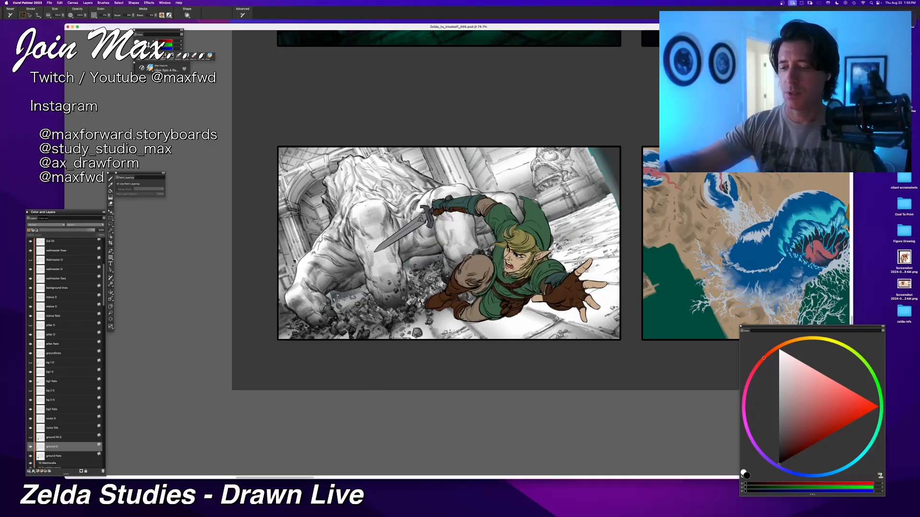
key(super+z)
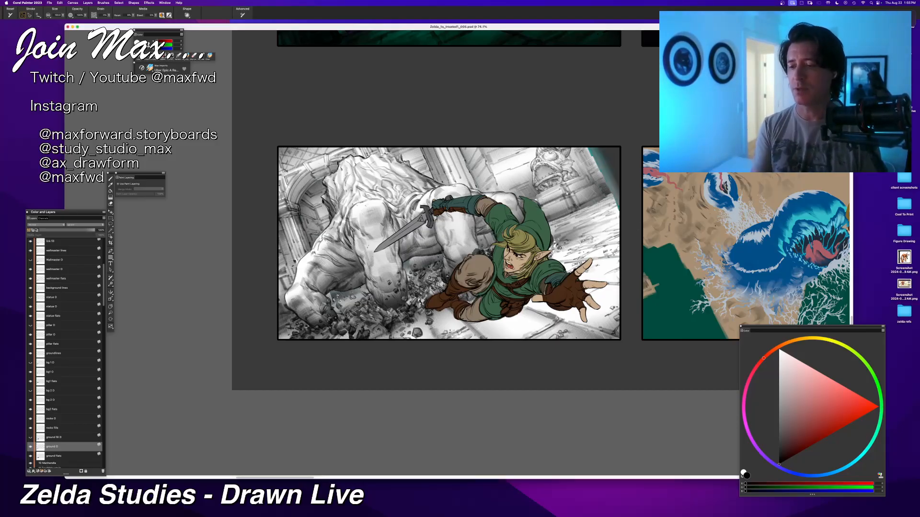
drag(553, 230, 611, 201)
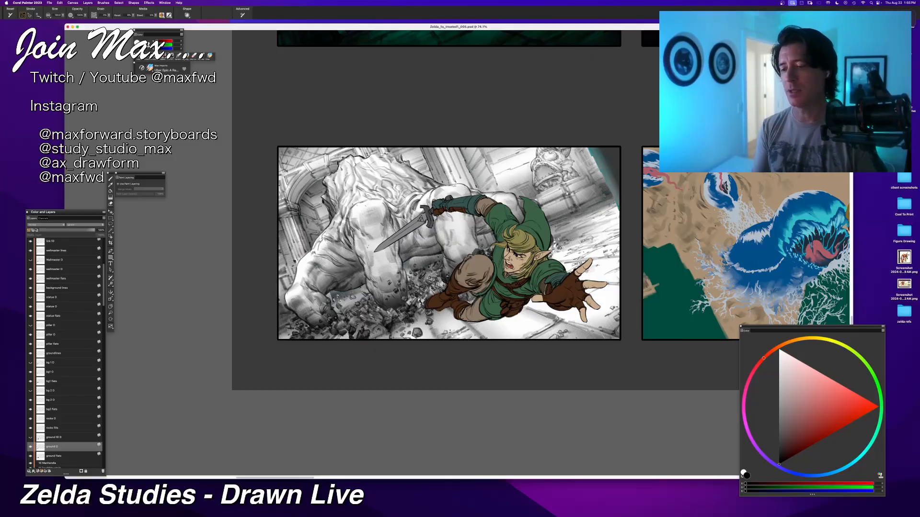
drag(555, 229, 615, 204)
key(super+z)
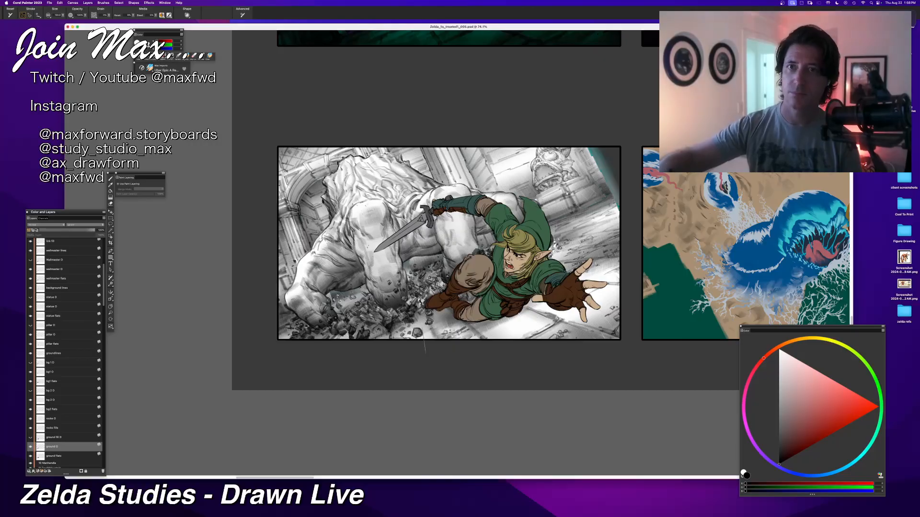
Step: Brush a dark shadow on the floor beneath Link's body and outstretched hand on the ground O layer
mouse_move(531, 305)
mouse_down()
mouse_move(460, 327)
mouse_move(513, 320)
mouse_move(465, 333)
mouse_move(499, 336)
mouse_up()
mouse_move(555, 314)
mouse_down()
mouse_move(504, 337)
mouse_move(537, 337)
mouse_move(492, 337)
mouse_up()
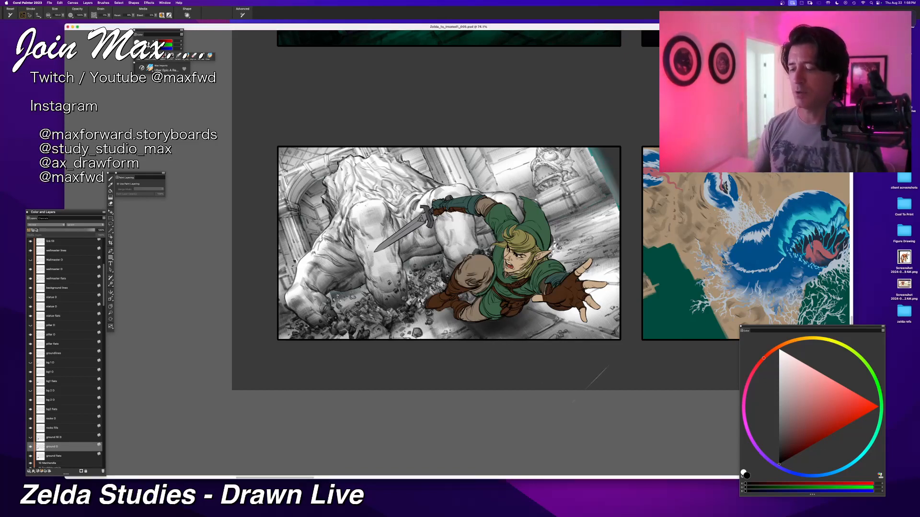
mouse_move(587, 319)
mouse_down()
mouse_move(522, 330)
mouse_move(543, 326)
mouse_move(525, 316)
mouse_move(574, 316)
mouse_up()
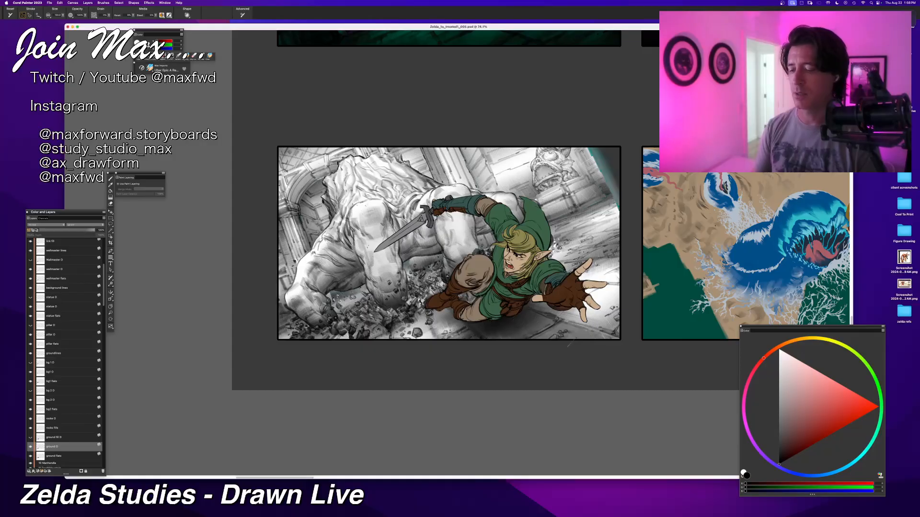
Step: Try brushing shading strokes across the floor from behind Link's head to the panel's edge, then undo them
key(super+z)
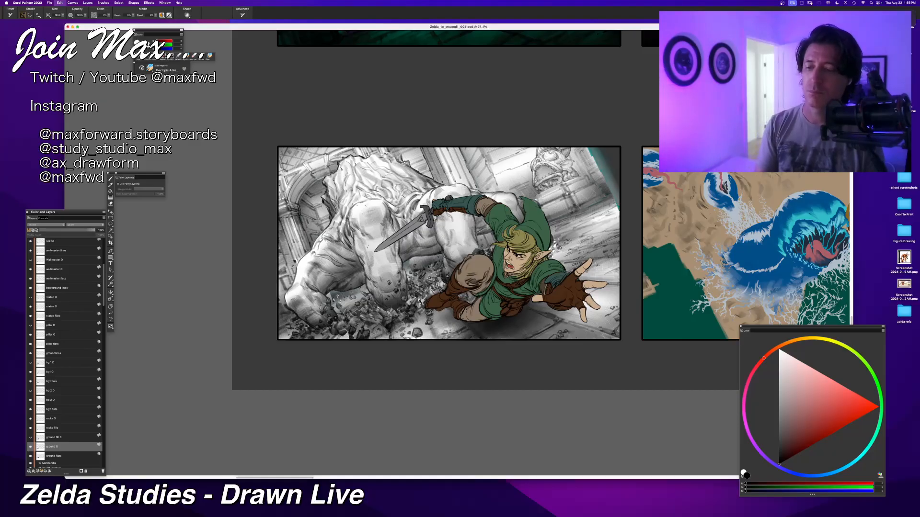
key(super+z)
drag(562, 236, 618, 212)
key(super+z)
drag(556, 233, 618, 212)
drag(554, 234, 618, 206)
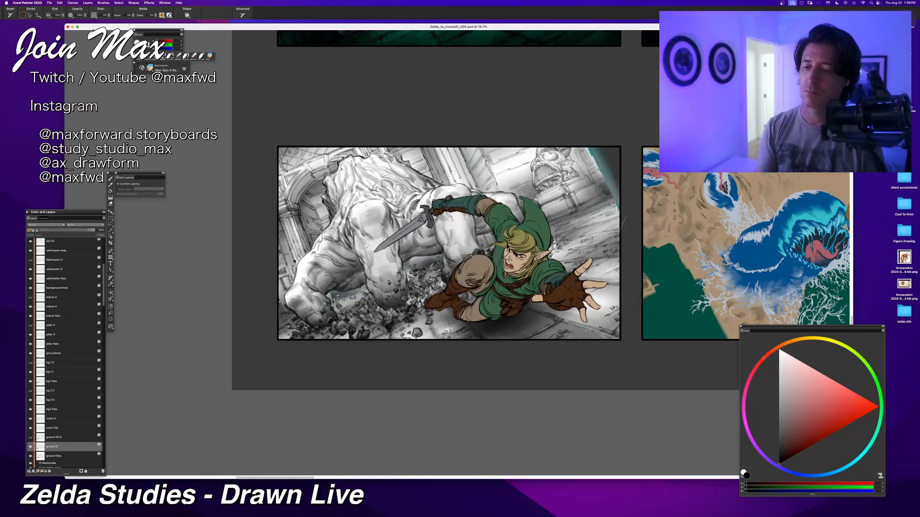
key(super+z)
key(super+z)
key(super+z)
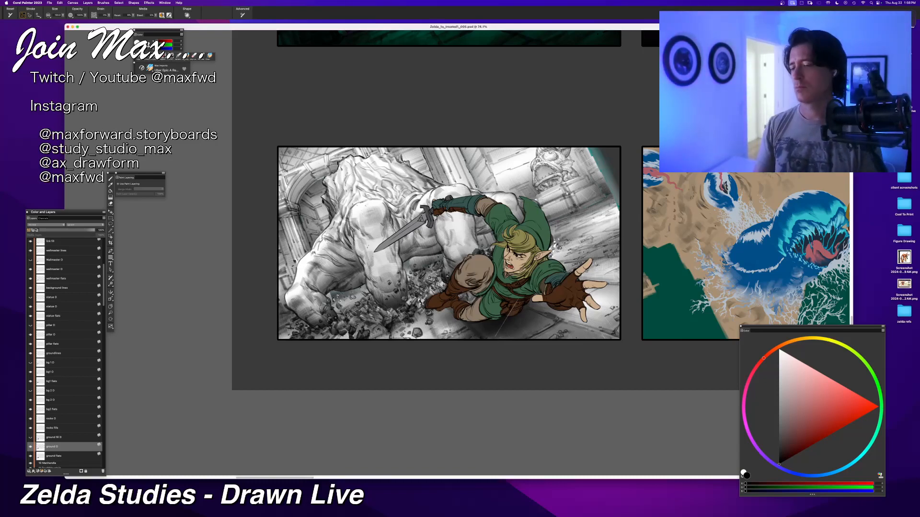
Step: Examine the shaded creature panel up close and alongside the neighbouring panels
key(super+minus)
key(super+minus)
key(super+minus)
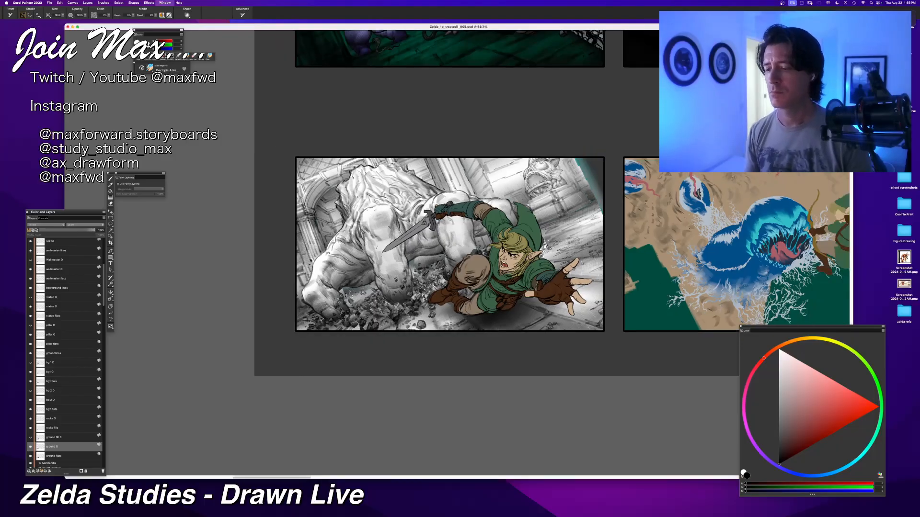
key(super+plus)
key(super+plus)
key(super+plus)
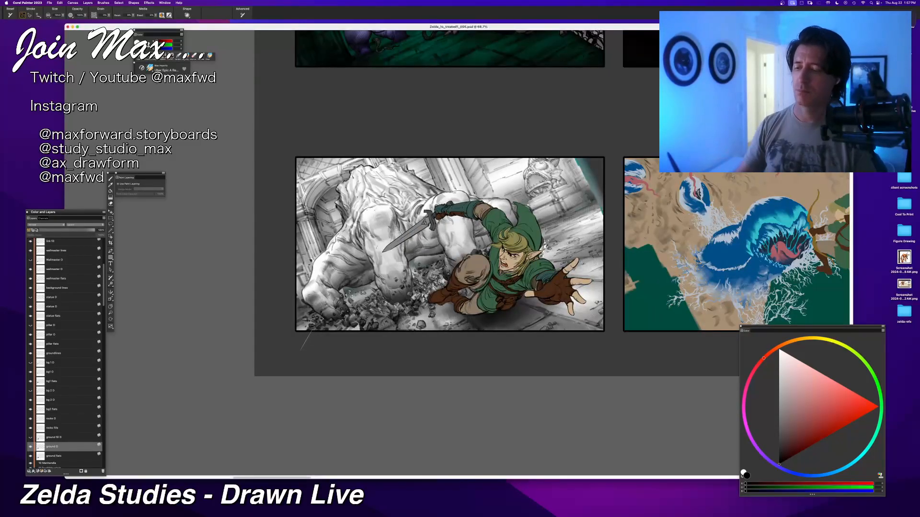
key(super+plus)
key(super+minus)
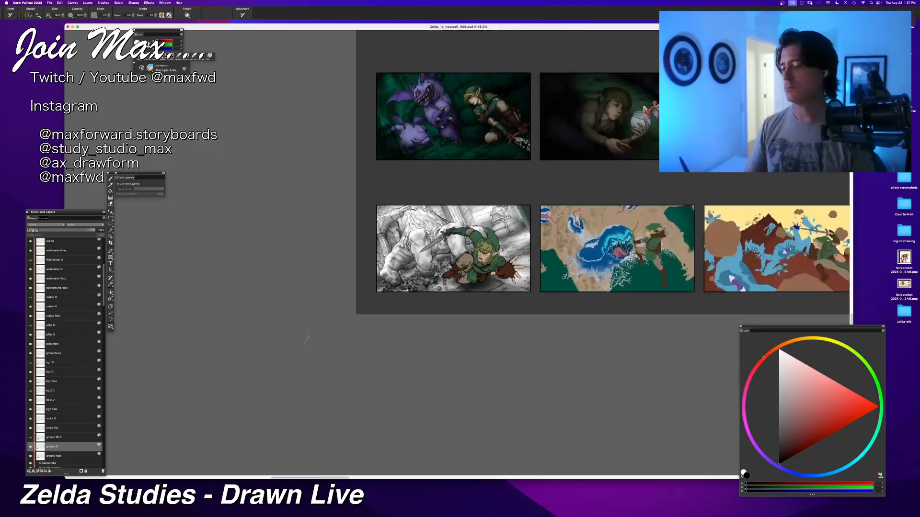
key(super+plus)
key(super+plus)
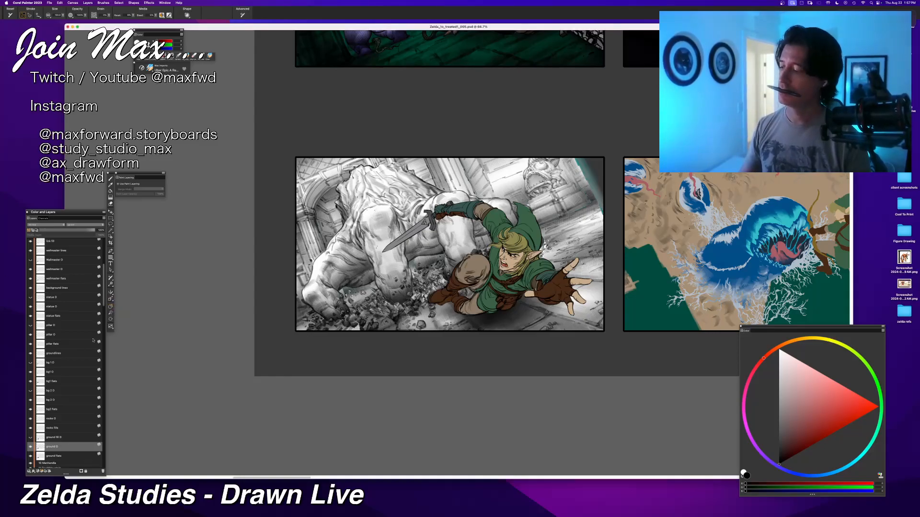
Step: Select the FG pillar lines layer above the Link layers and save the document
scroll(53, 335, up, 5)
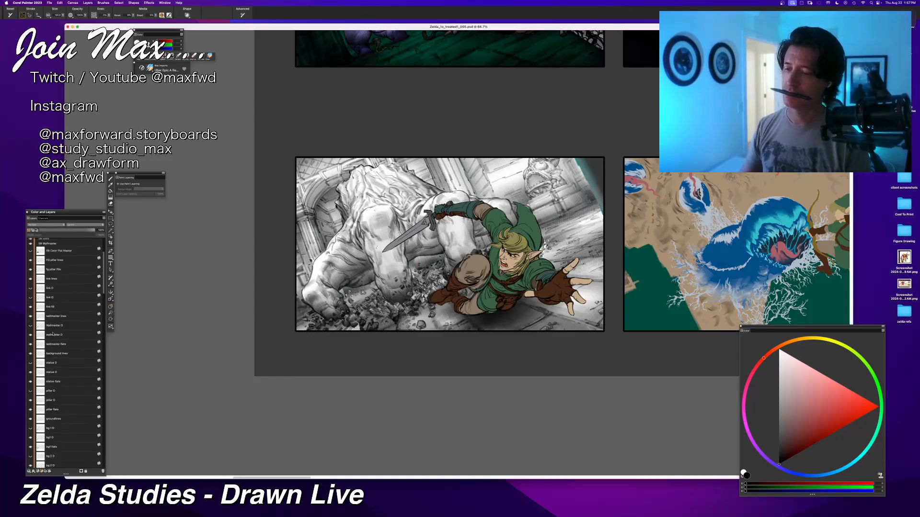
scroll(48, 326, up, 1)
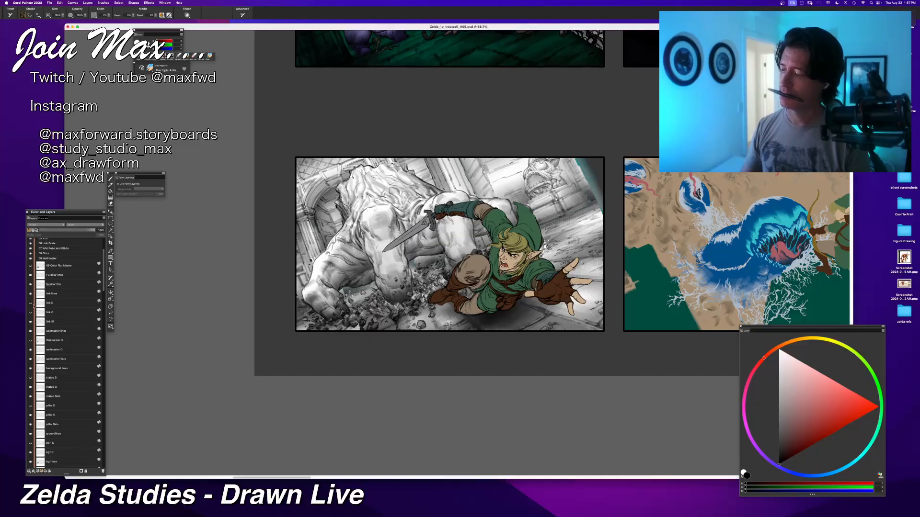
click(46, 303)
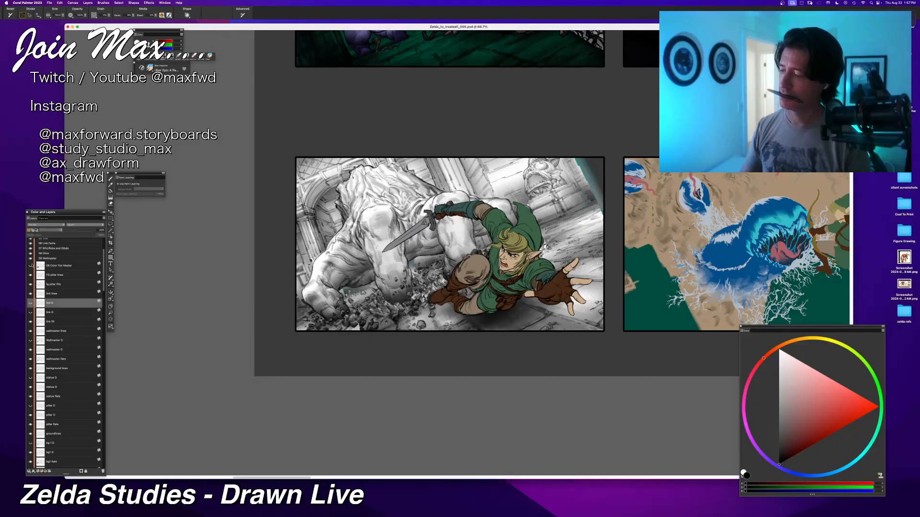
click(38, 276)
key(super+s)
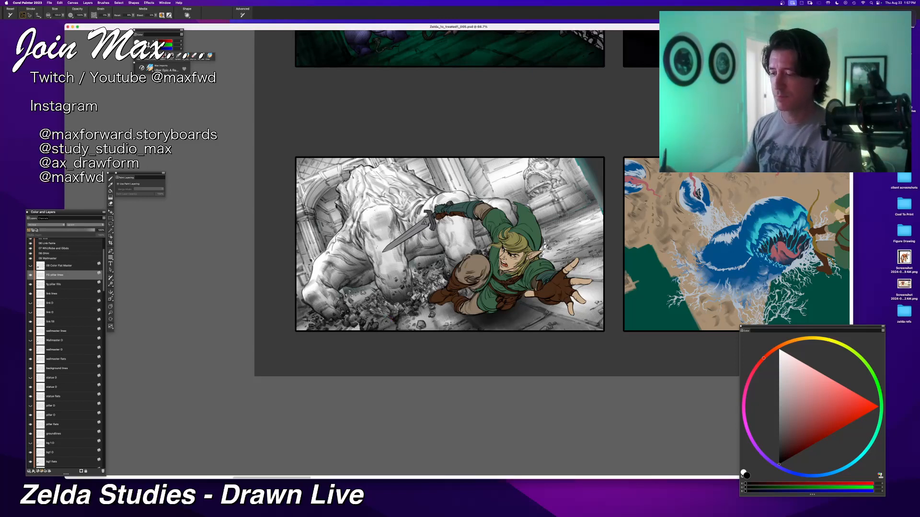
Step: Show the lower Link shading layer and set its blend mode to Multiply
scroll(41, 283, down, 10)
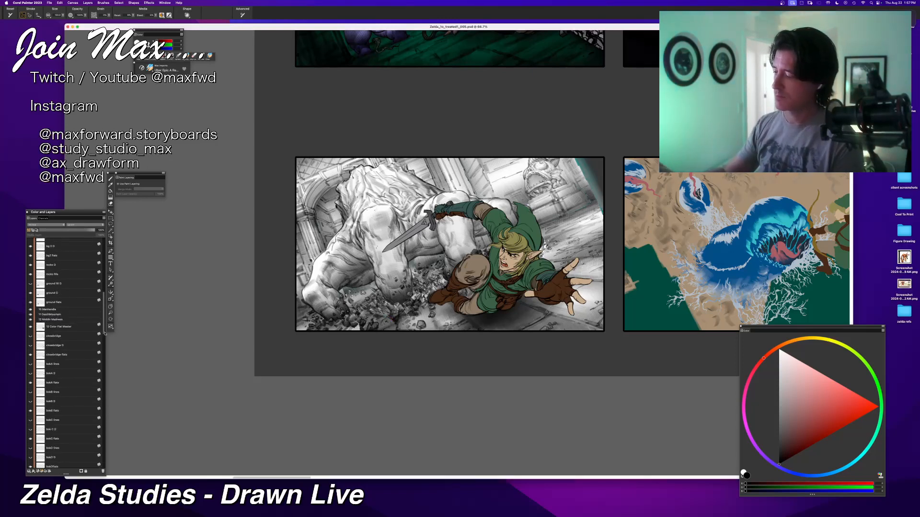
click(53, 267)
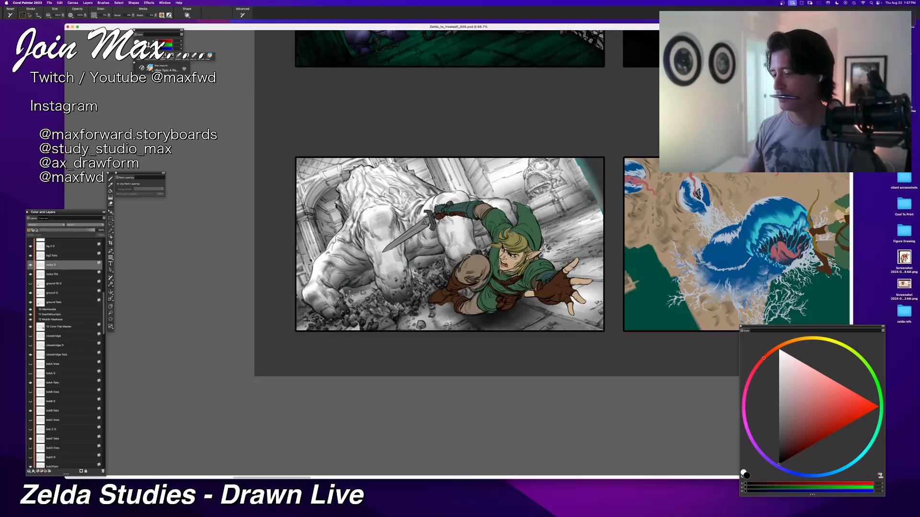
scroll(592, 266, down, 2)
drag(592, 267, 552, 338)
scroll(55, 282, up, 10)
scroll(58, 282, down, 3)
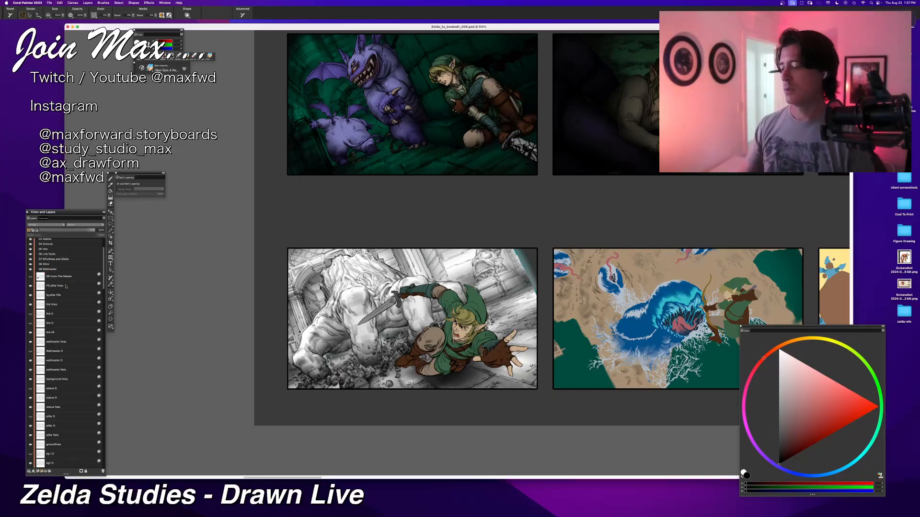
click(33, 323)
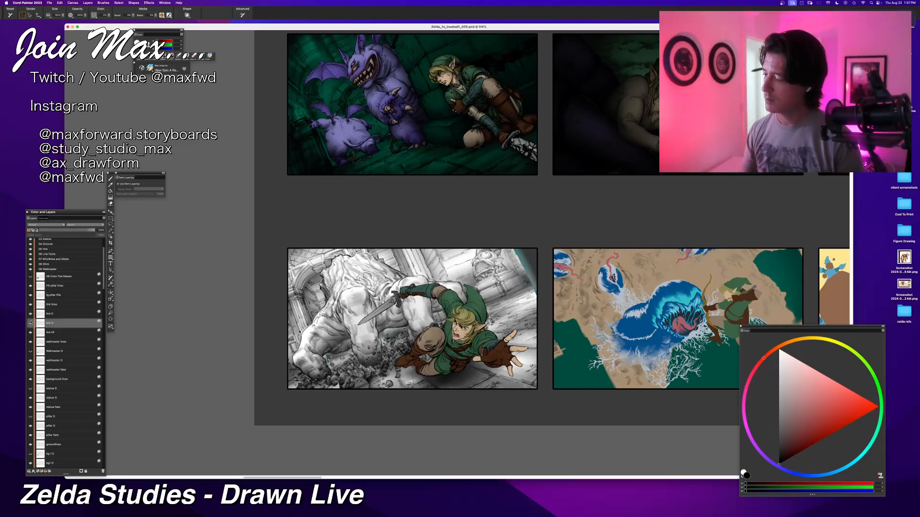
click(30, 324)
click(46, 225)
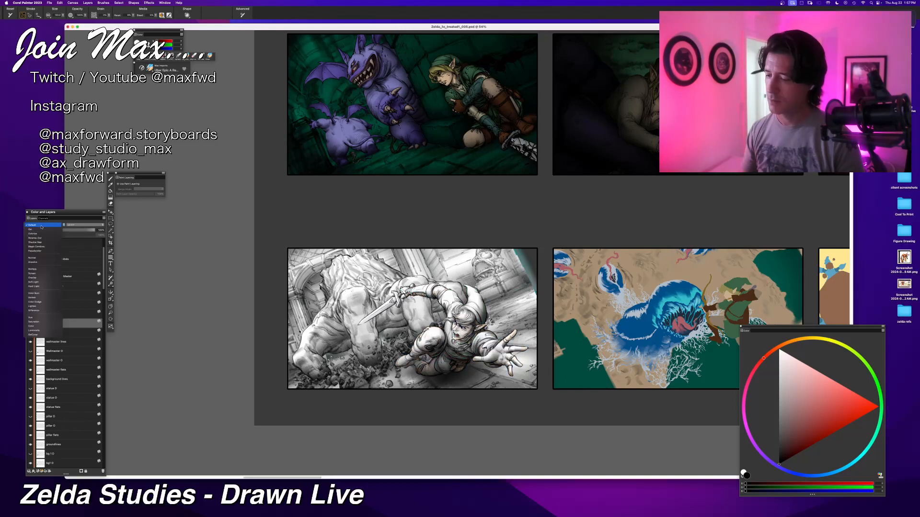
click(43, 269)
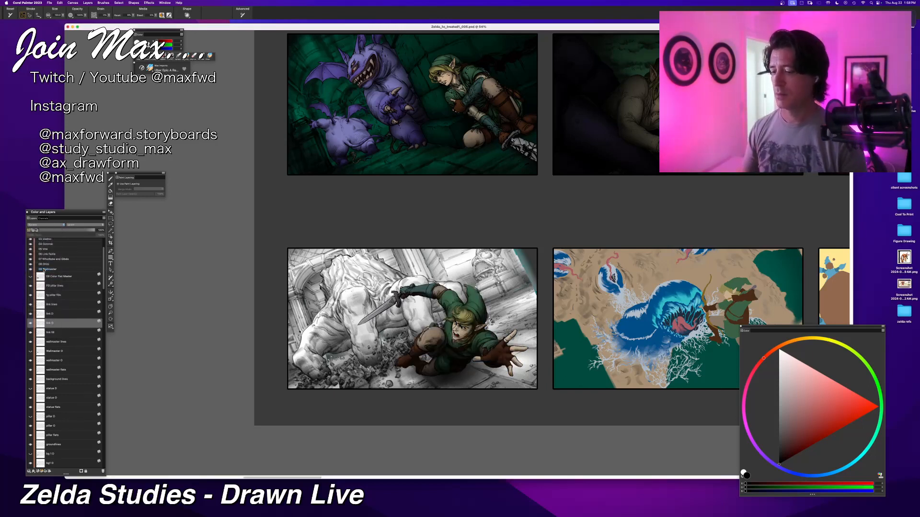
Step: Check the remaining Link layers and set the lower wallmaster shading layer to Multiply
click(51, 315)
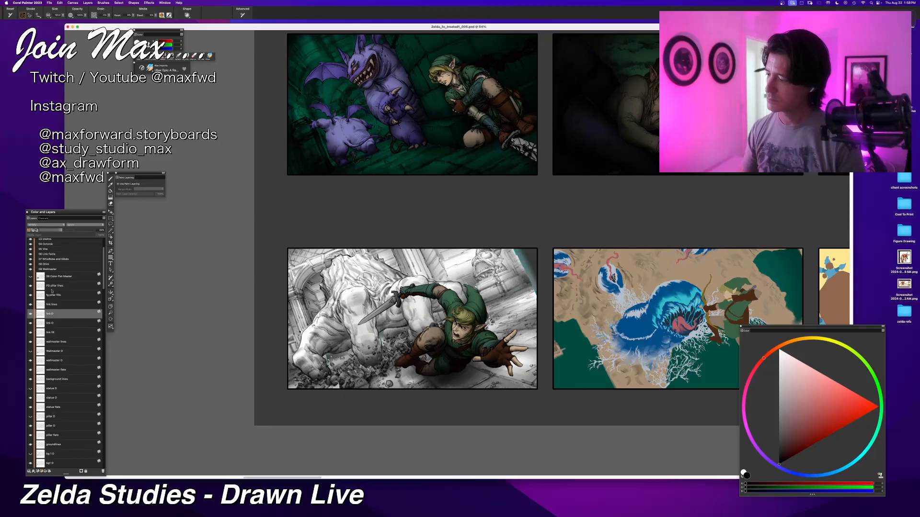
click(48, 324)
click(49, 334)
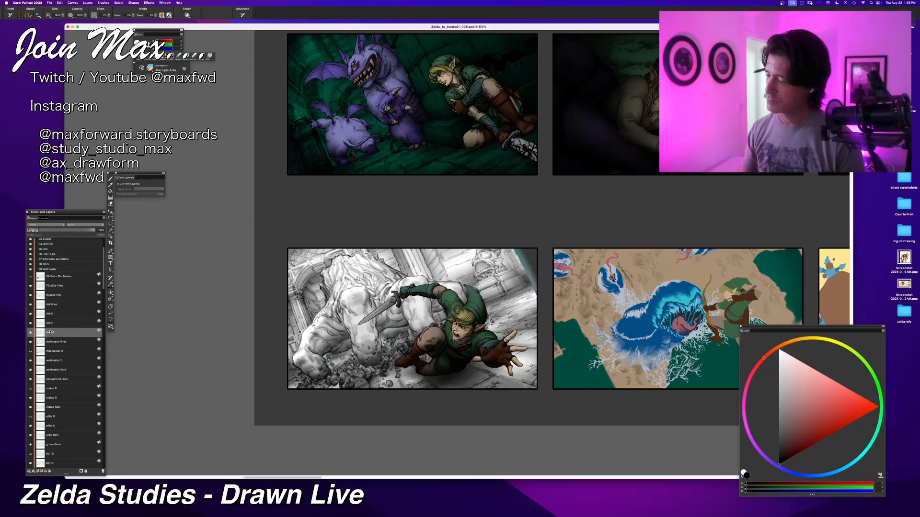
click(49, 343)
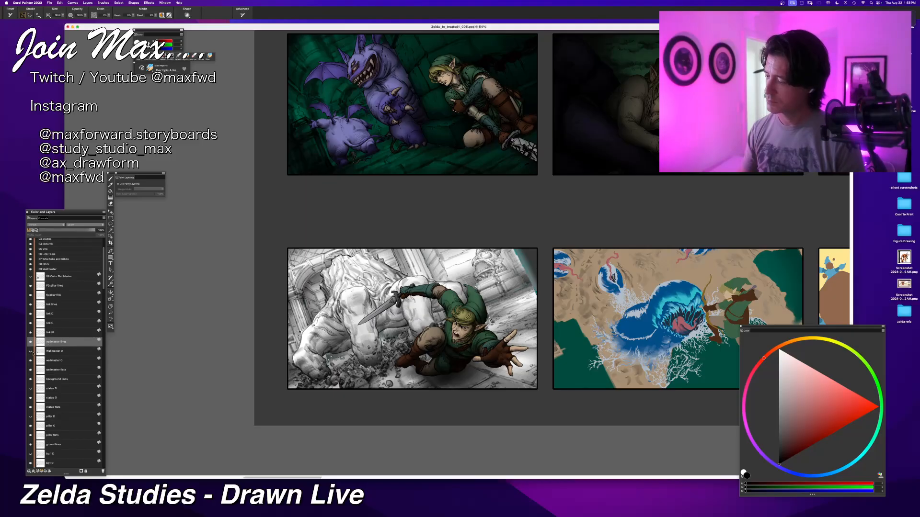
click(47, 361)
click(46, 224)
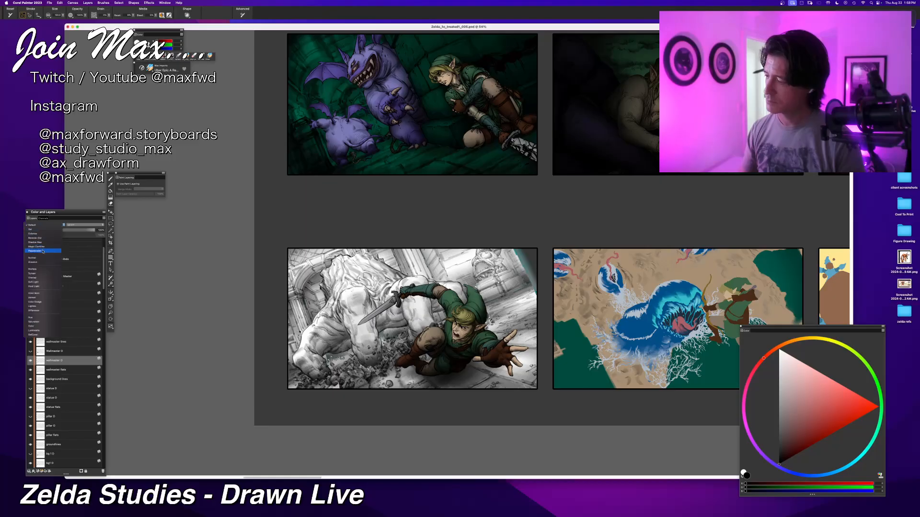
click(40, 270)
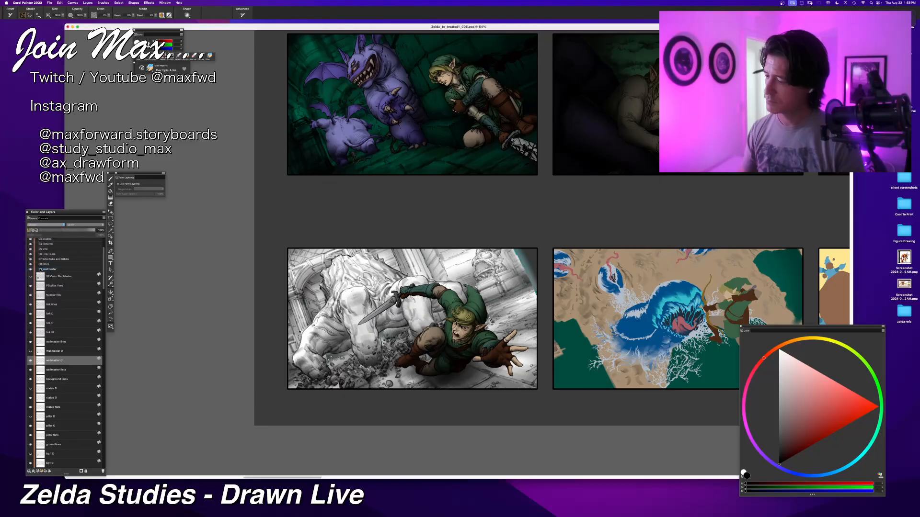
Step: Show the upper wallmaster shading layer and set its blend mode to Overlay
click(55, 352)
click(30, 352)
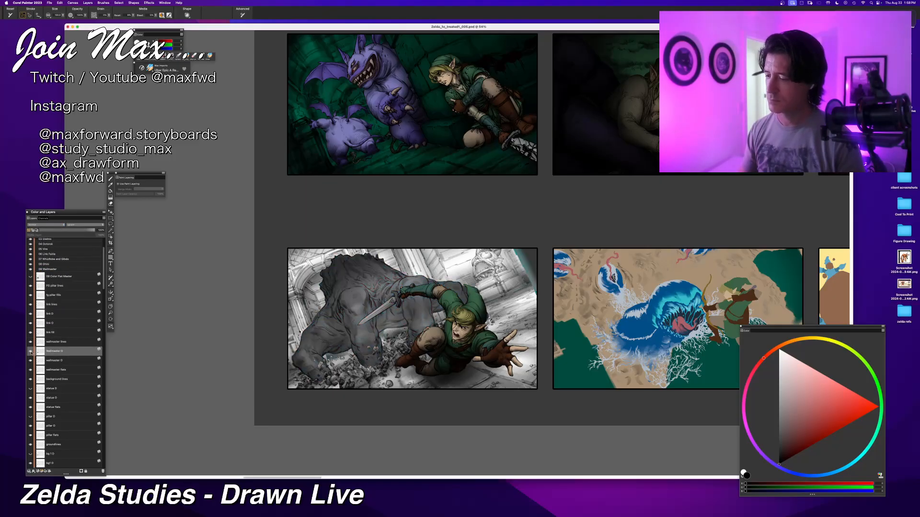
click(46, 224)
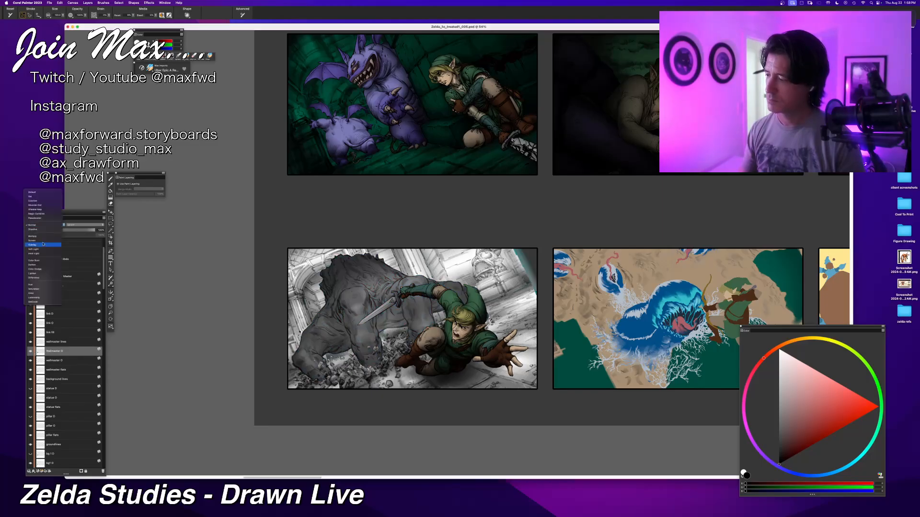
click(43, 245)
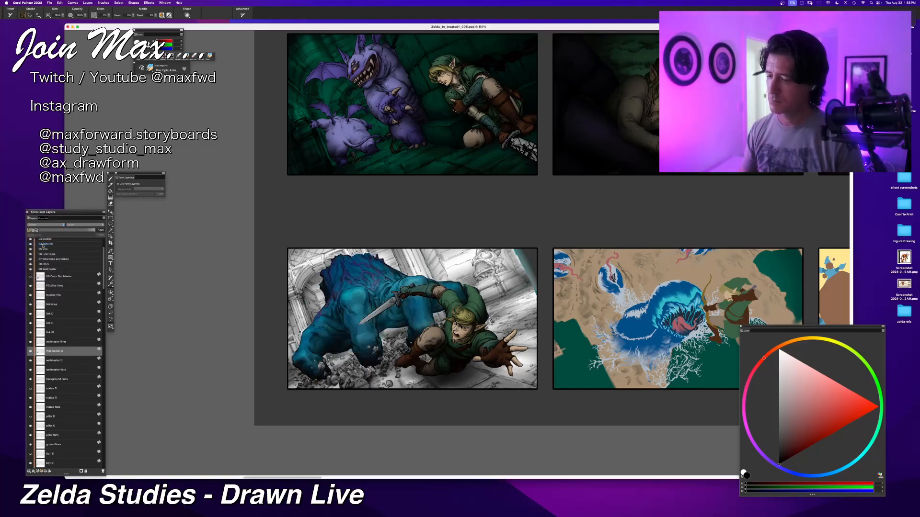
Step: Compare the creature with and without the upper wallmaster shading layer and lower that layer's opacity to about half
key(super+minus)
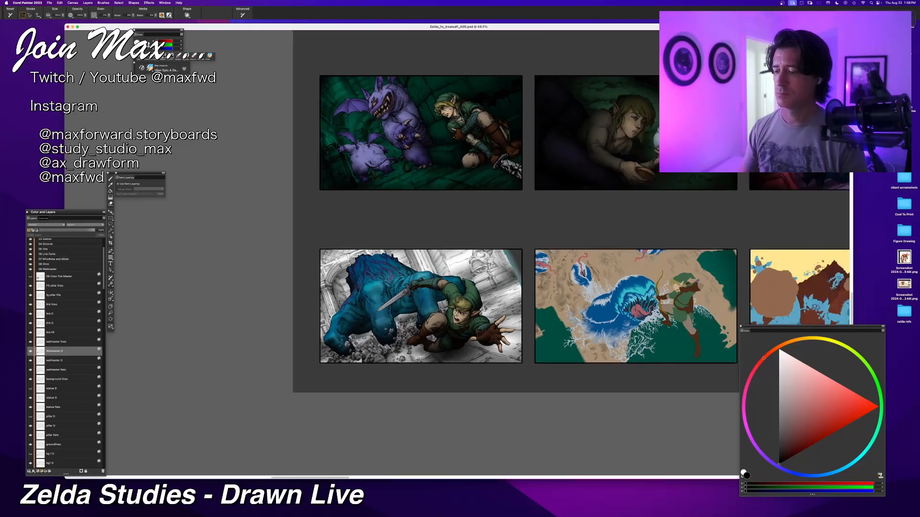
key(super+equal)
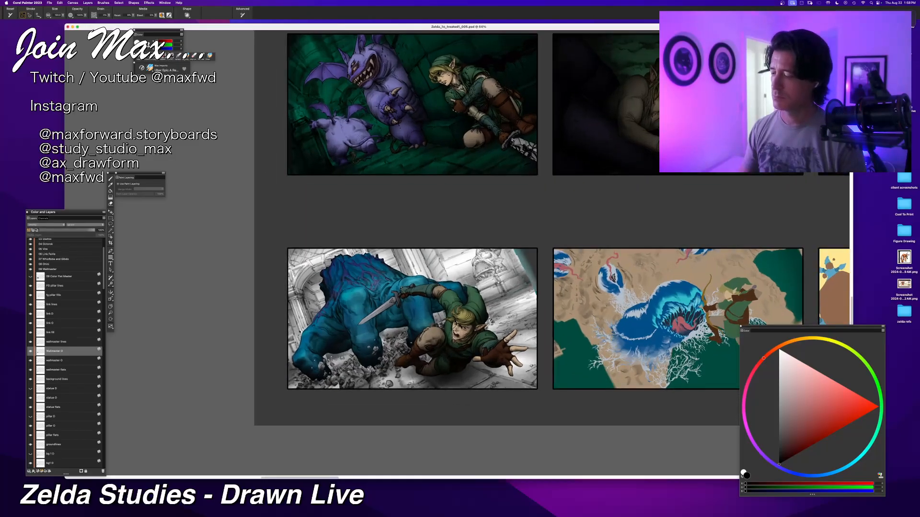
drag(449, 346, 441, 323)
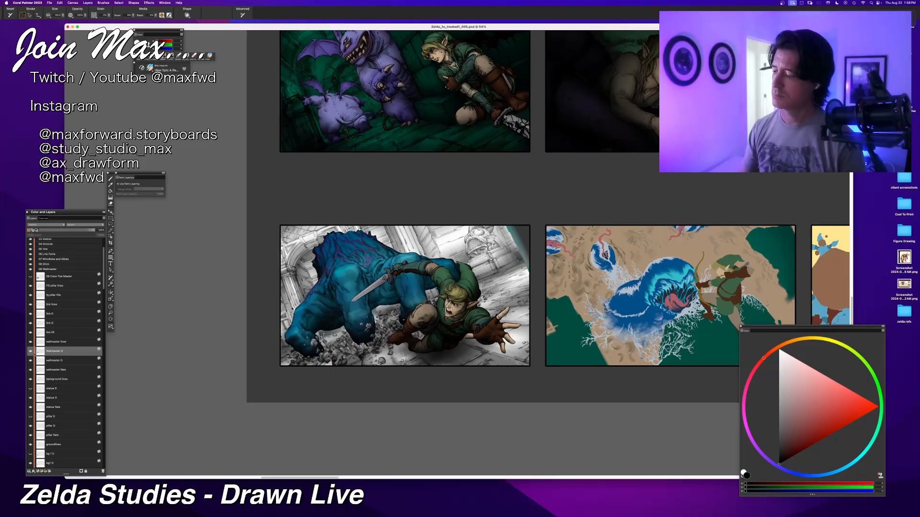
click(30, 370)
click(31, 371)
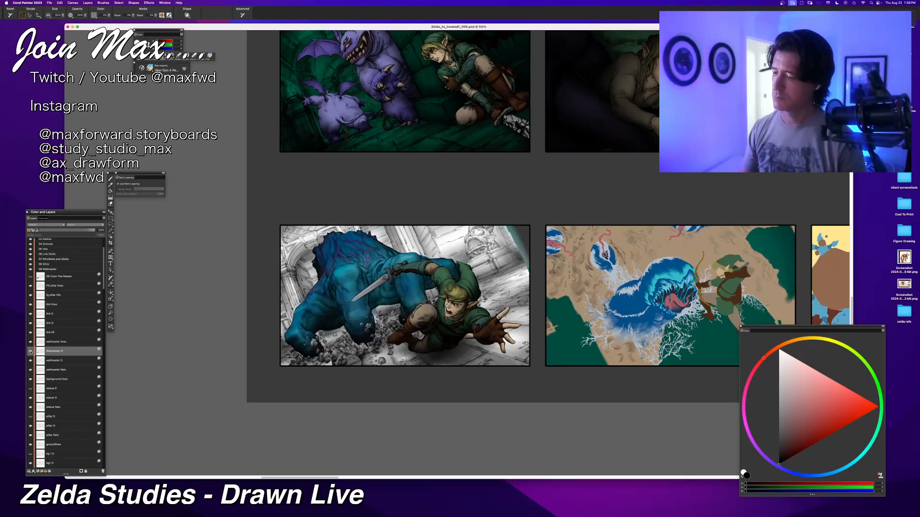
click(31, 352)
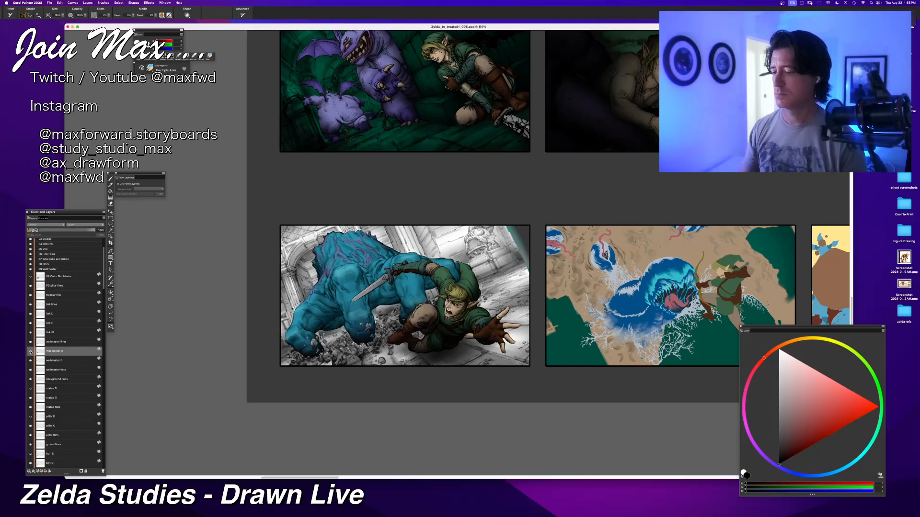
click(31, 352)
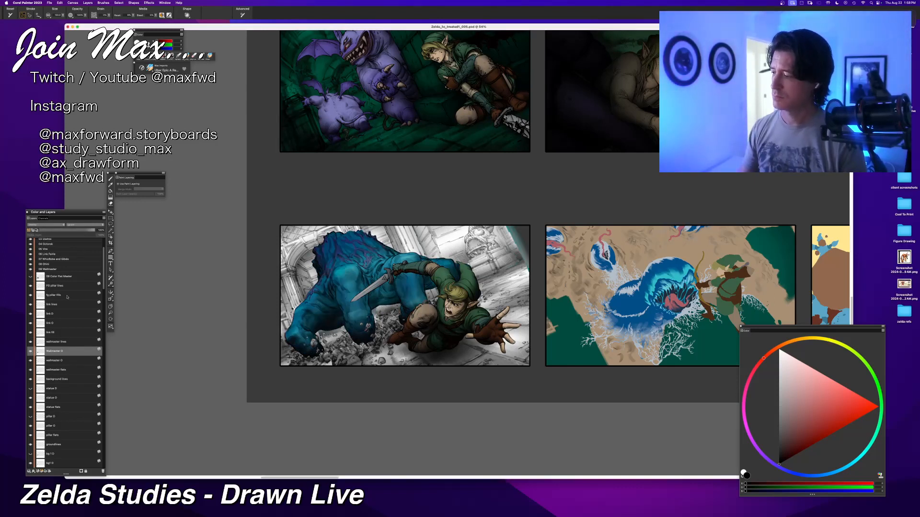
drag(67, 231, 66, 232)
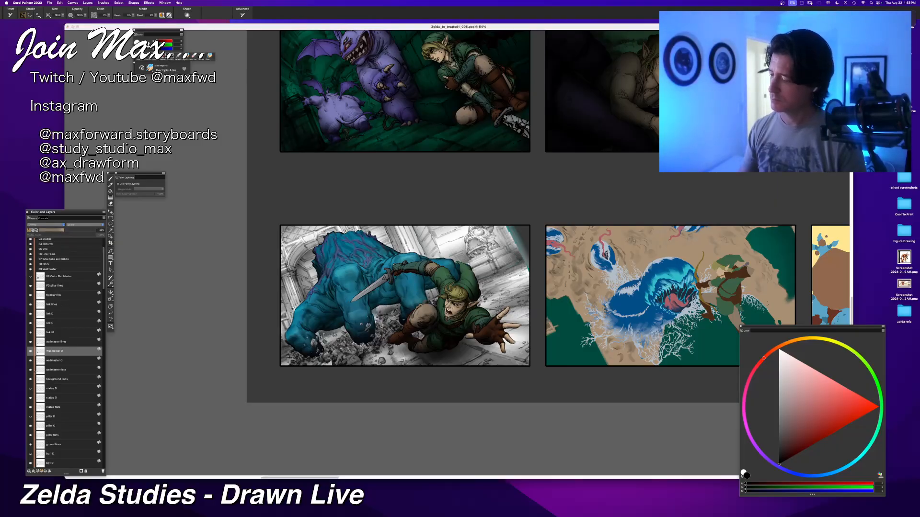
Step: Show the upper statue shading layer and set the lower statue shading layer's blend mode to Multiply
click(43, 389)
click(31, 389)
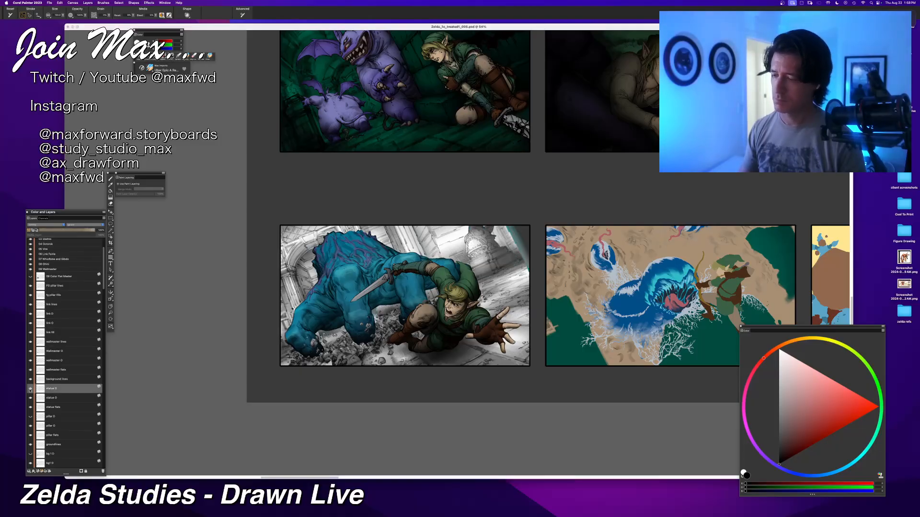
click(42, 397)
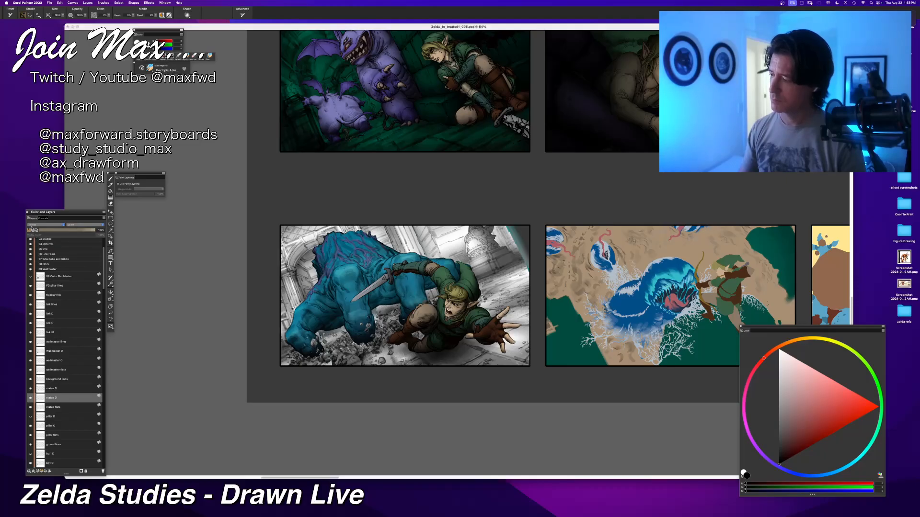
click(32, 224)
click(33, 269)
Step: Set the upper statue shading layer's blend mode to Overlay
click(48, 388)
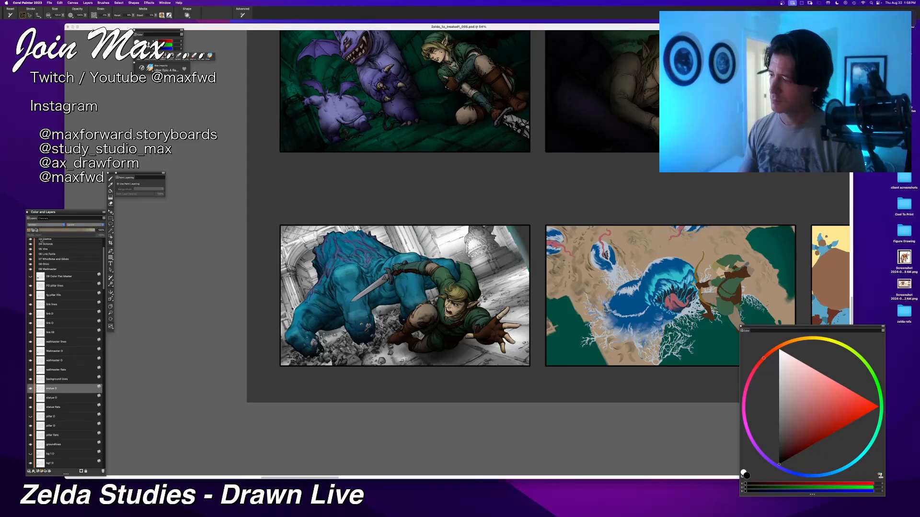
click(46, 225)
click(43, 245)
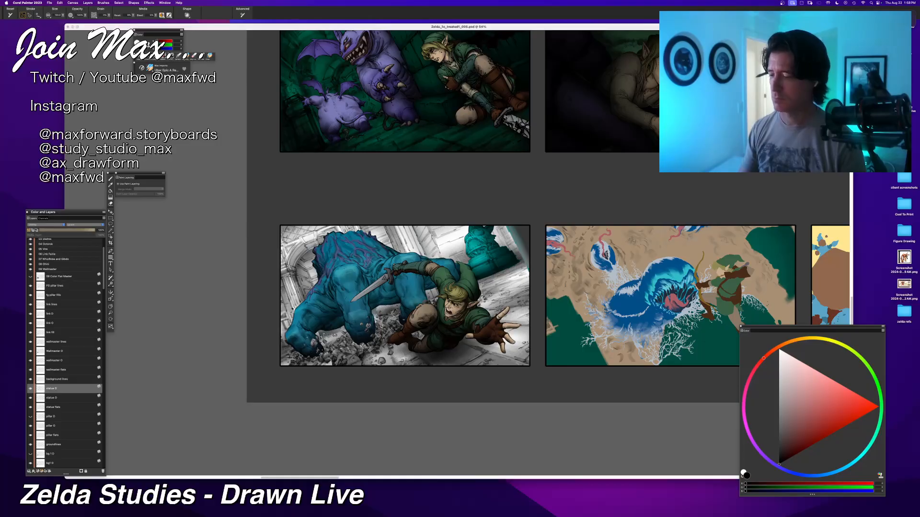
Step: Show the upper pillar shading layer with Overlay blending and set the lower pillar shading layer to Multiply
click(38, 417)
click(46, 224)
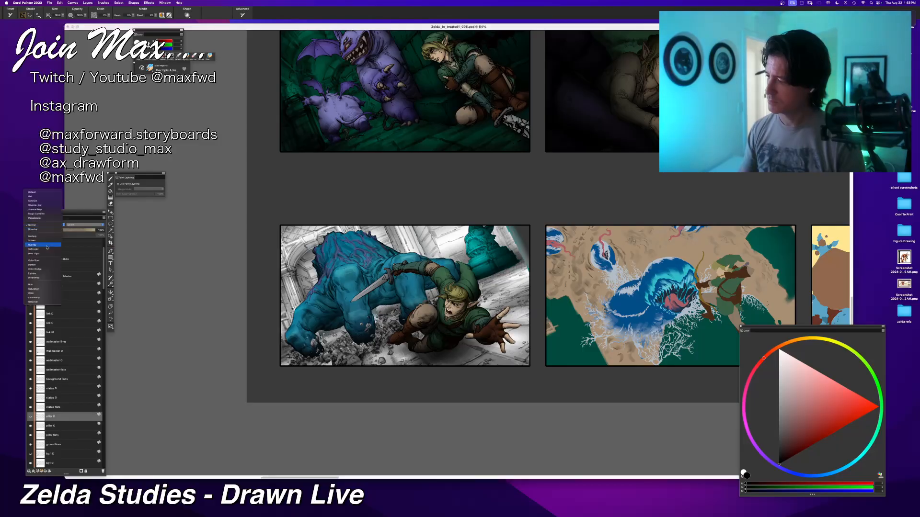
click(43, 246)
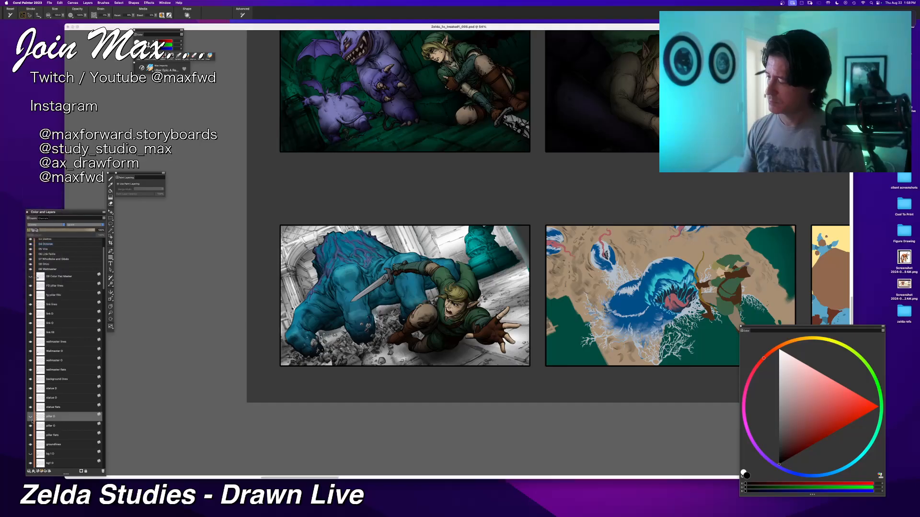
click(48, 426)
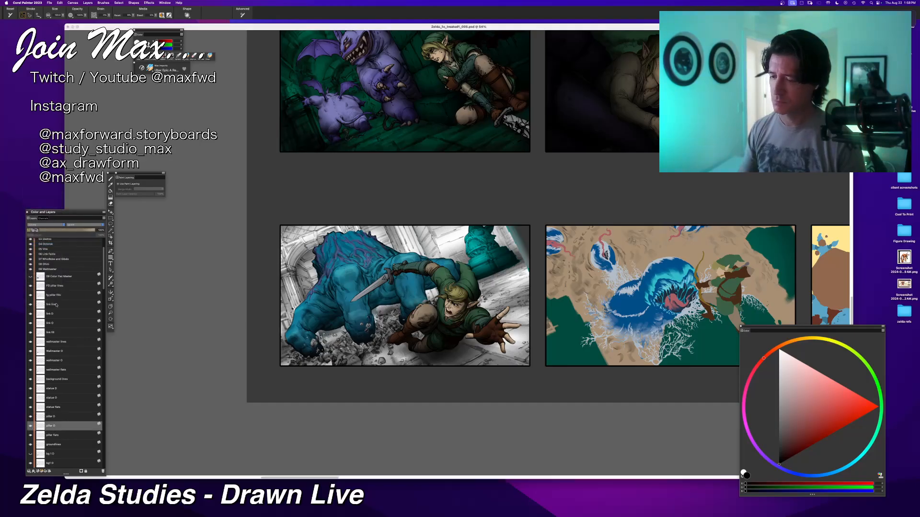
click(34, 226)
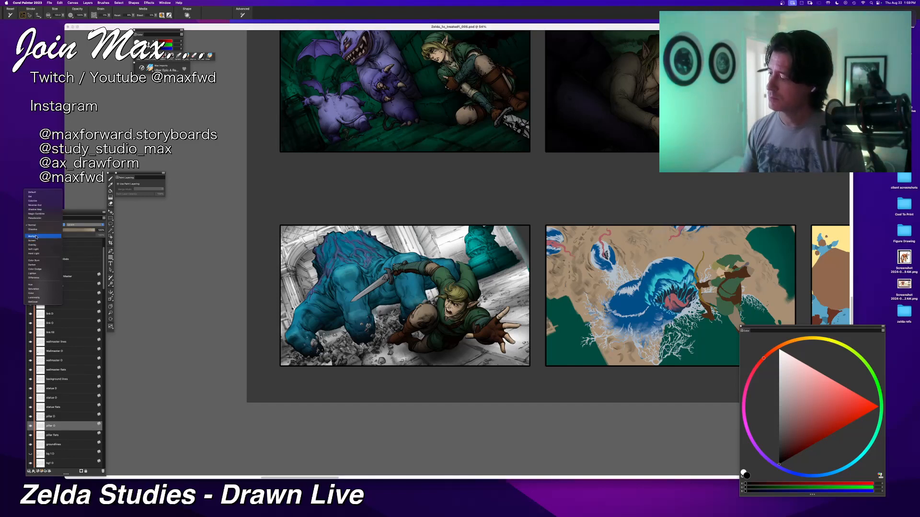
click(36, 237)
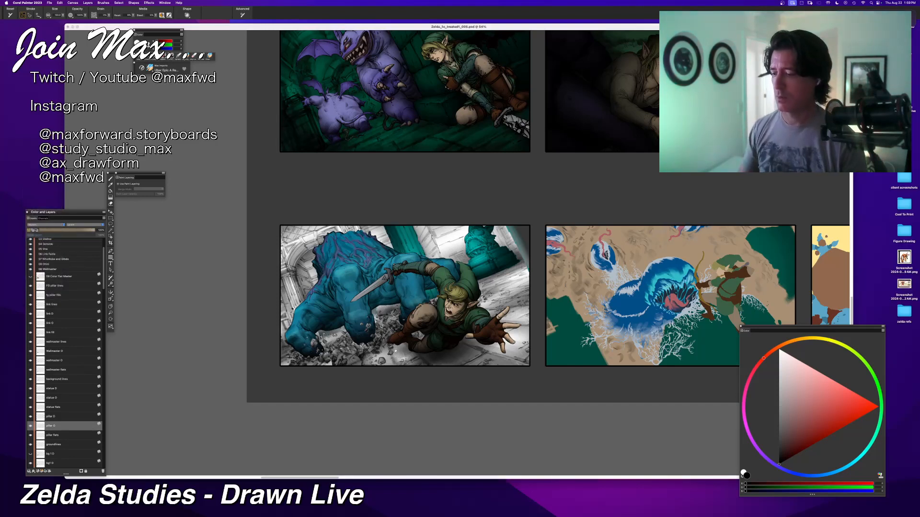
Step: Check the layers below the pillar and compare the panel with and without the upper bg 1 shading layer
scroll(405, 249, down, 3)
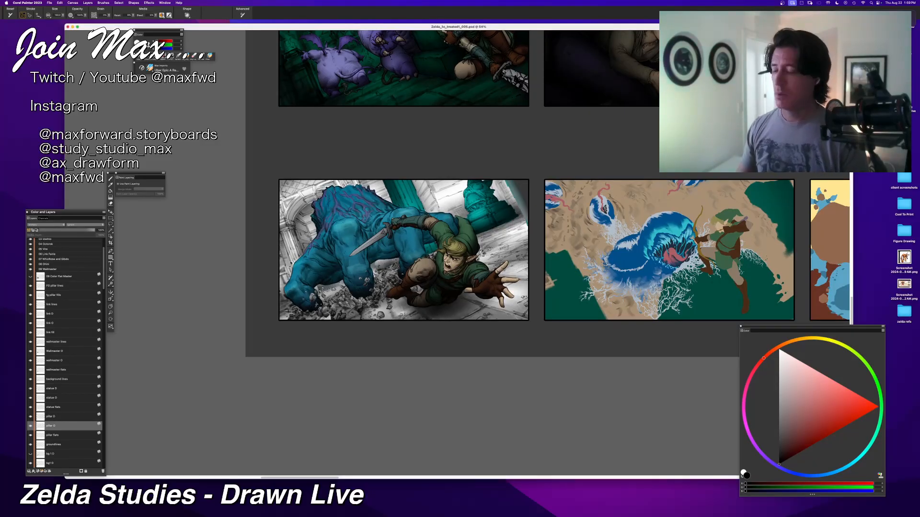
click(56, 436)
click(54, 445)
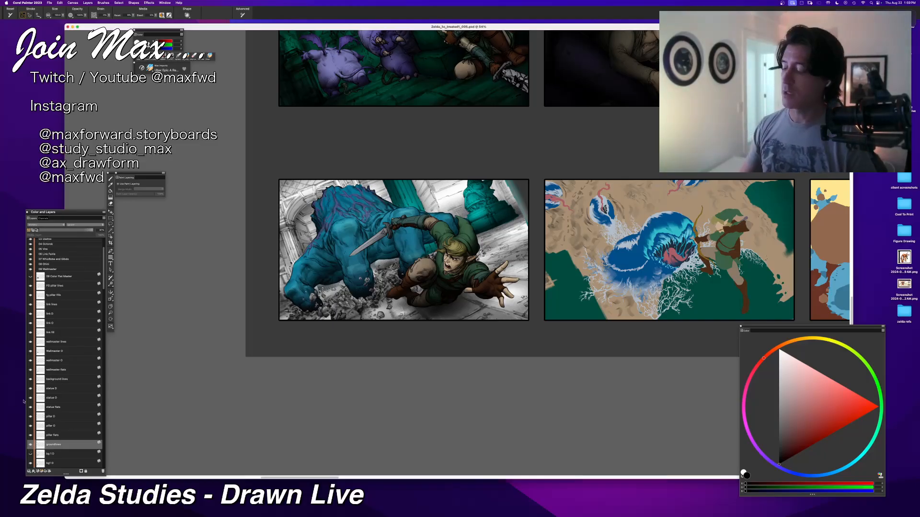
scroll(31, 389, down, 3)
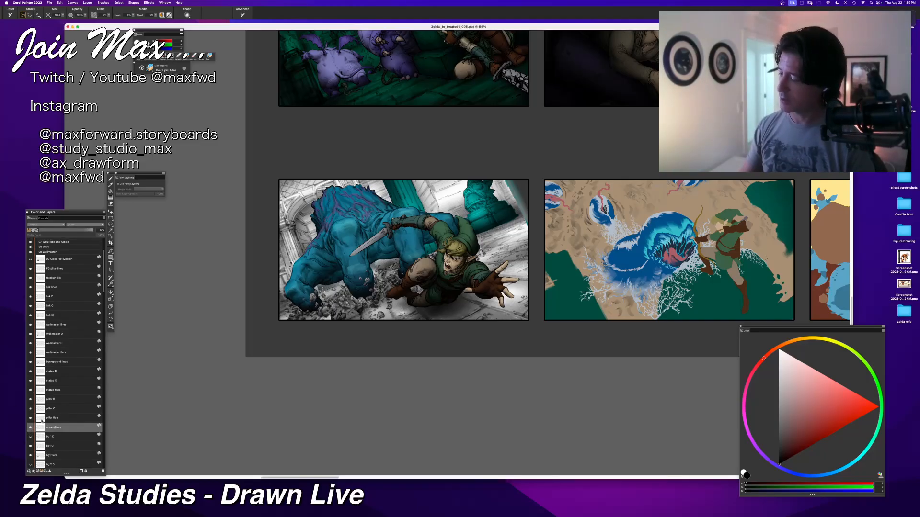
scroll(51, 383, down, 4)
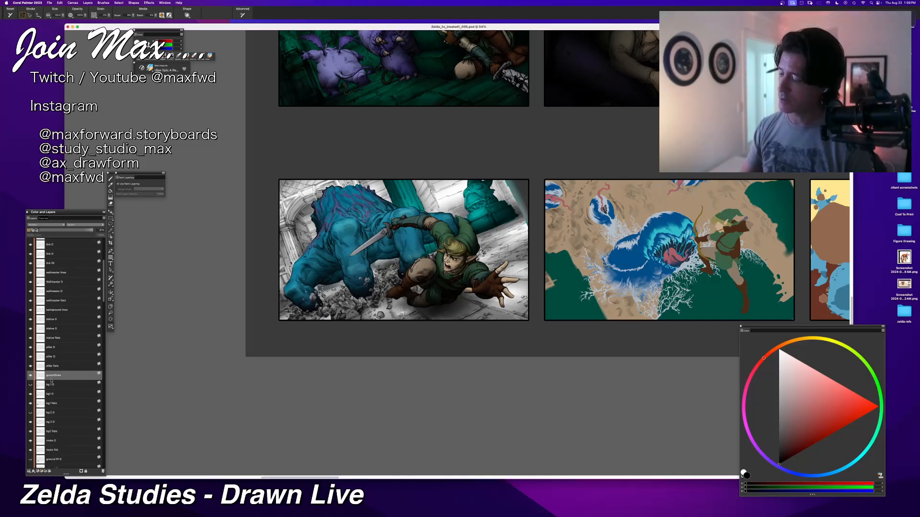
scroll(39, 384, down, 1)
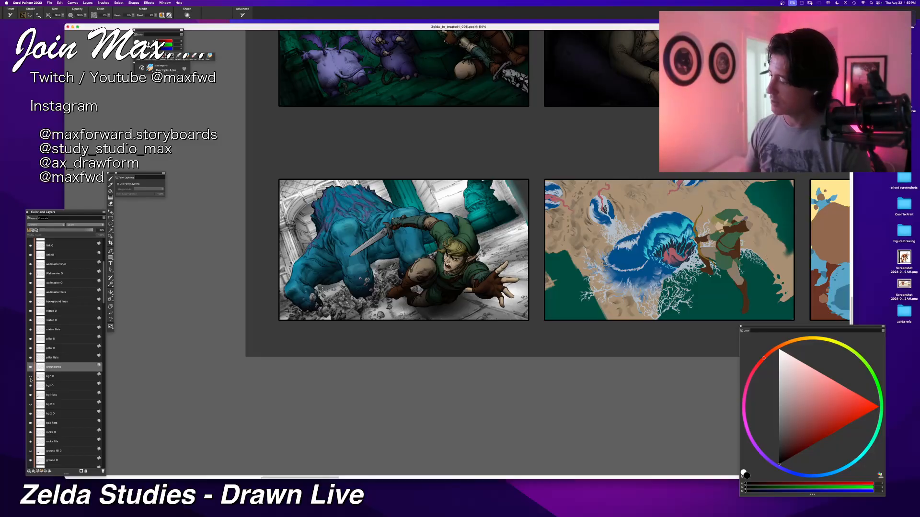
click(30, 378)
click(31, 377)
click(31, 377)
click(30, 377)
Step: Set the upper bg 1 shading layer's blend mode to Overlay and make the layer visible
click(53, 376)
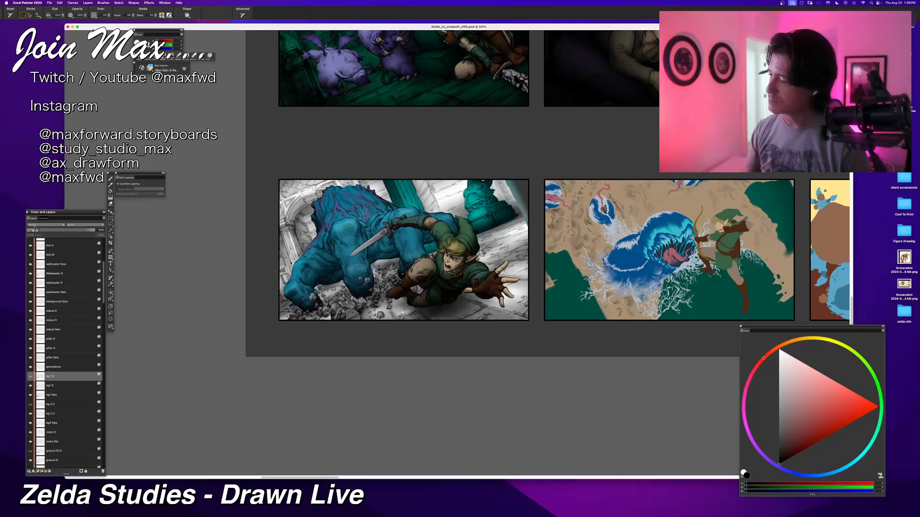
click(35, 226)
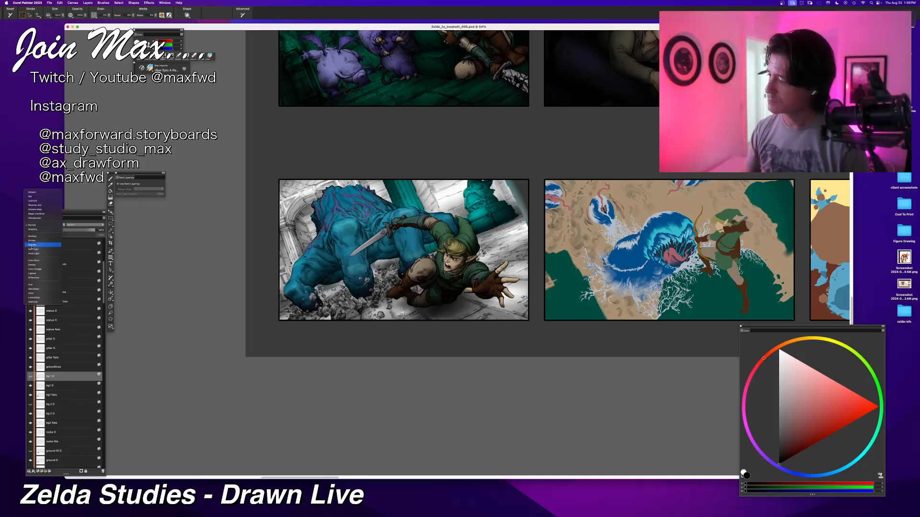
click(32, 246)
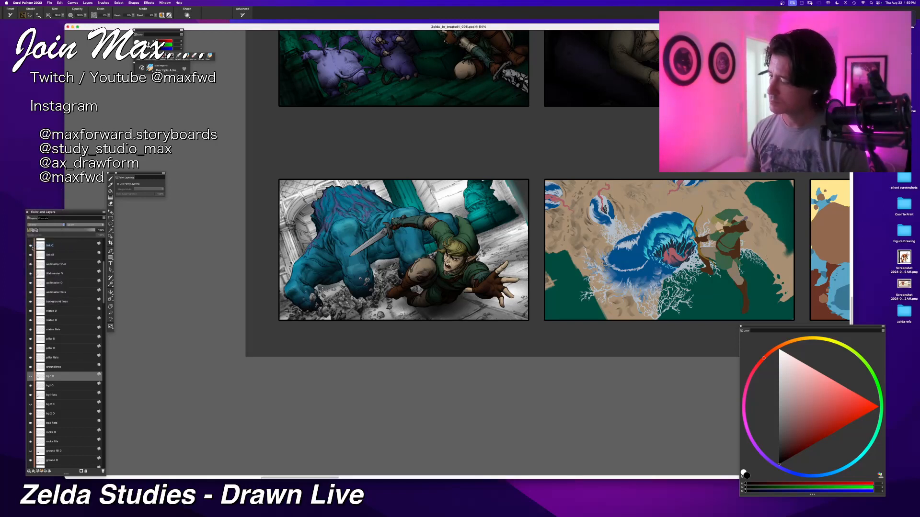
click(30, 376)
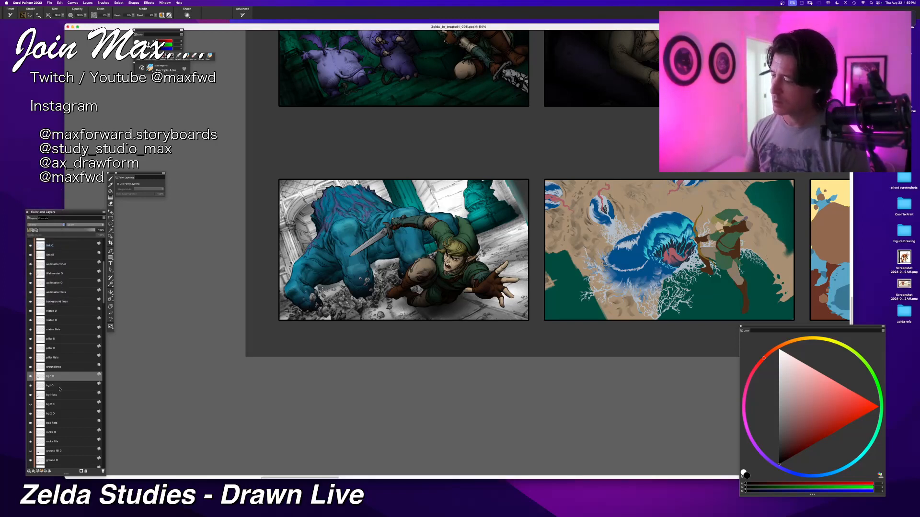
Step: Try Overlay on the lower bg 1 shading layer, settling on Multiply as its blend mode
click(60, 389)
click(34, 225)
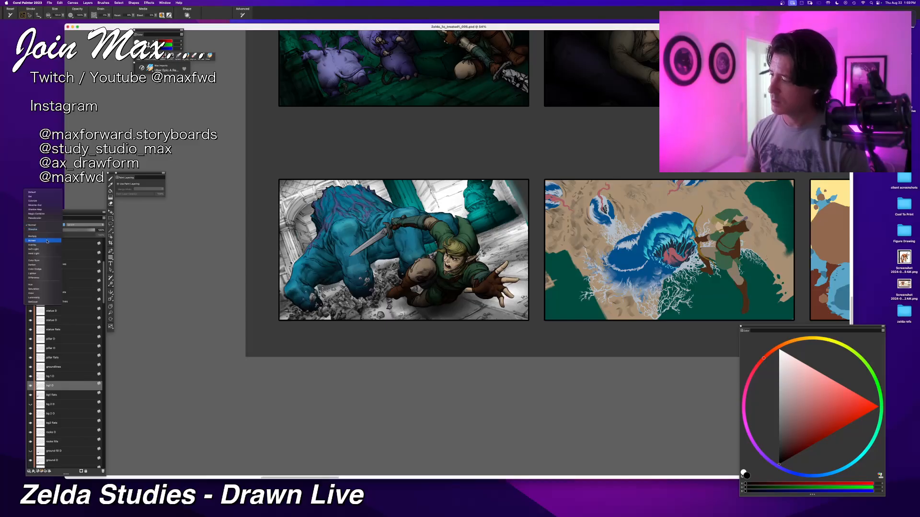
click(46, 245)
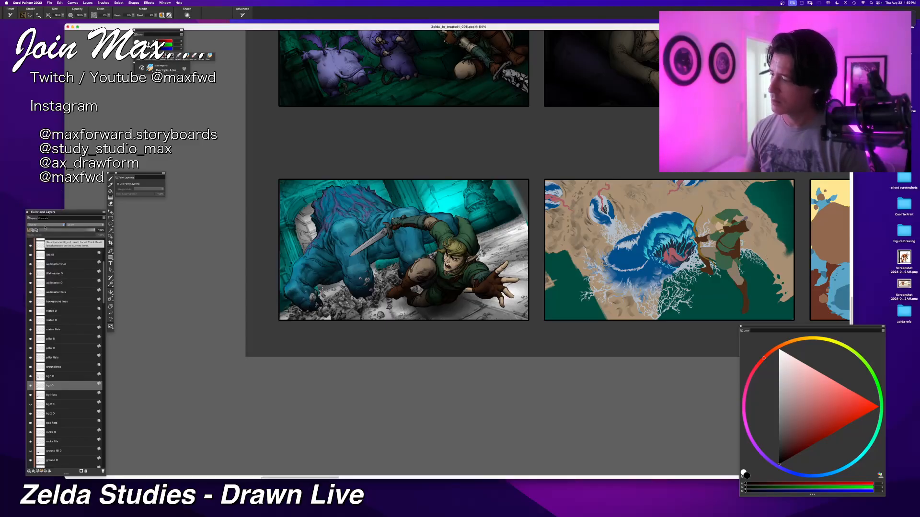
click(45, 225)
click(42, 217)
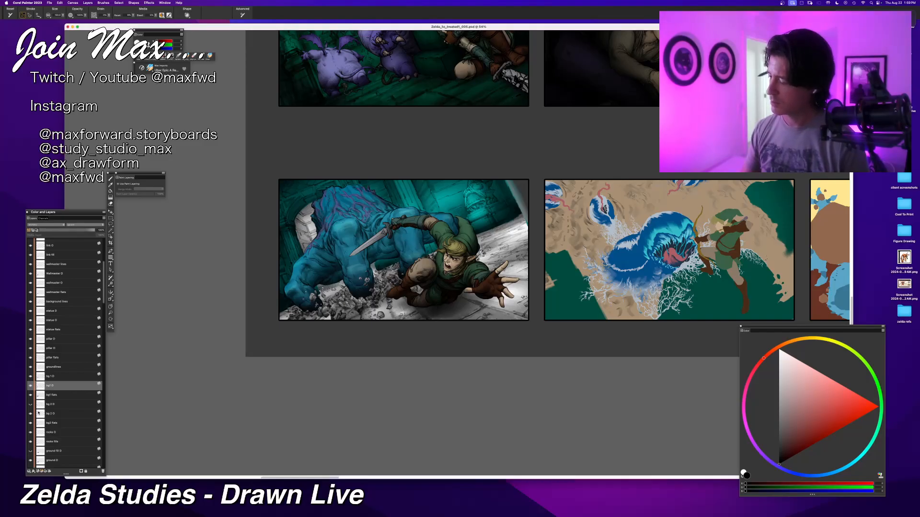
Step: Compare the panel with and without the upper bg 2 shading layer and show it with Overlay blending
click(31, 404)
click(31, 404)
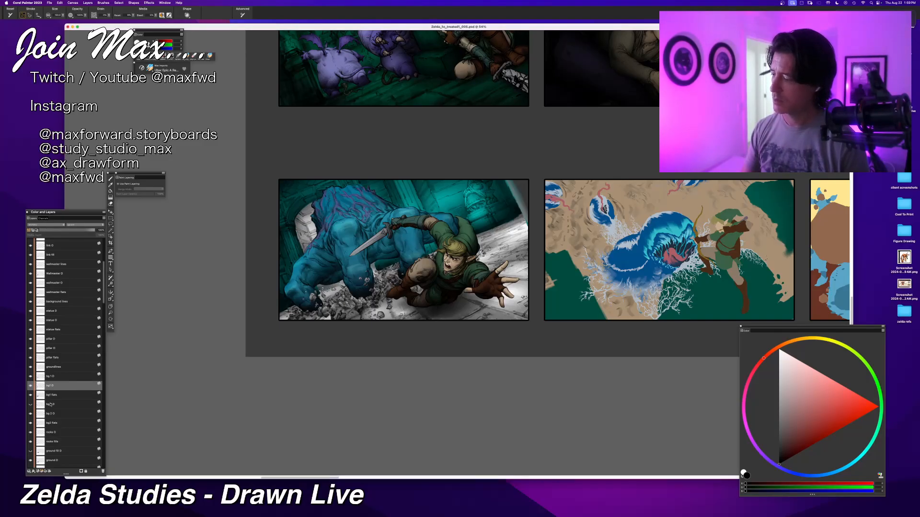
click(53, 406)
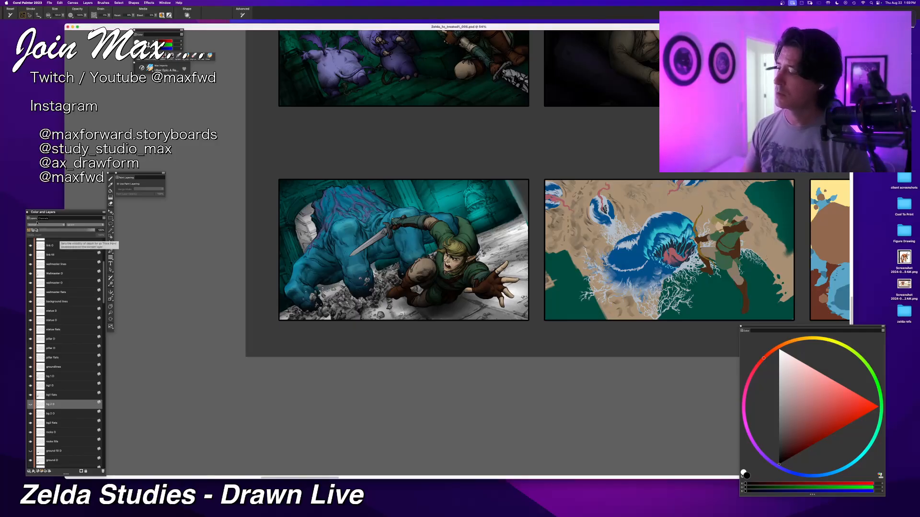
click(39, 223)
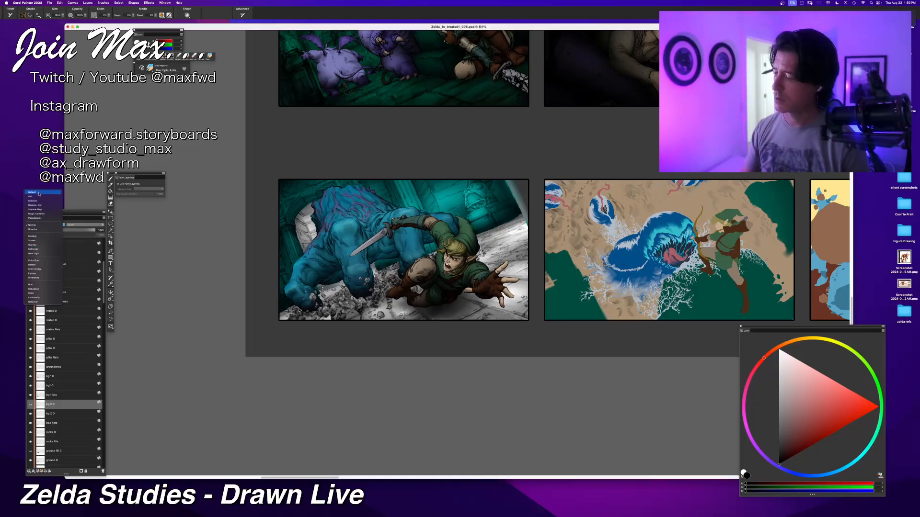
click(38, 245)
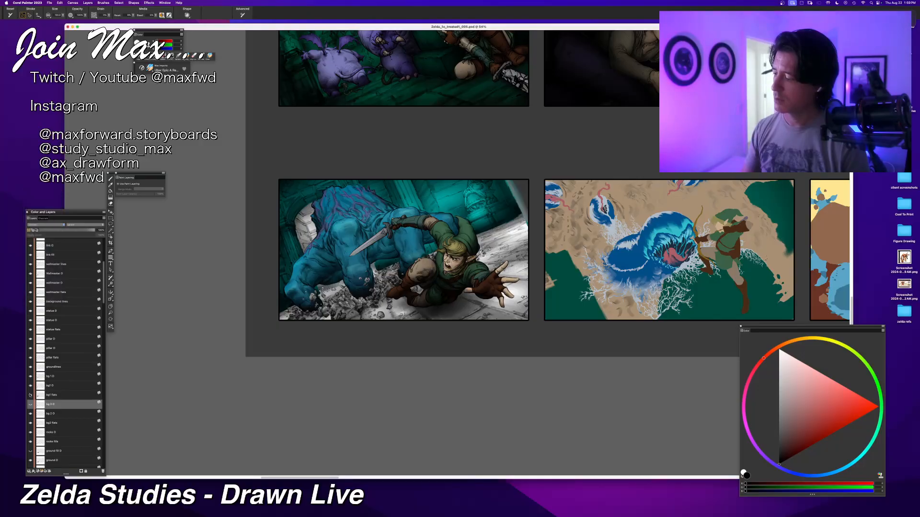
Step: Set the lower bg 2 shading layer's blend mode to Multiply
click(46, 415)
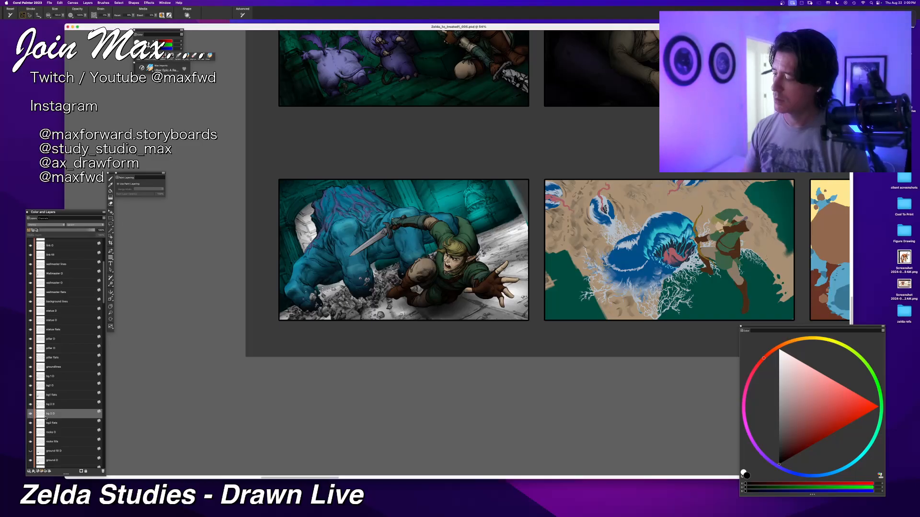
click(43, 224)
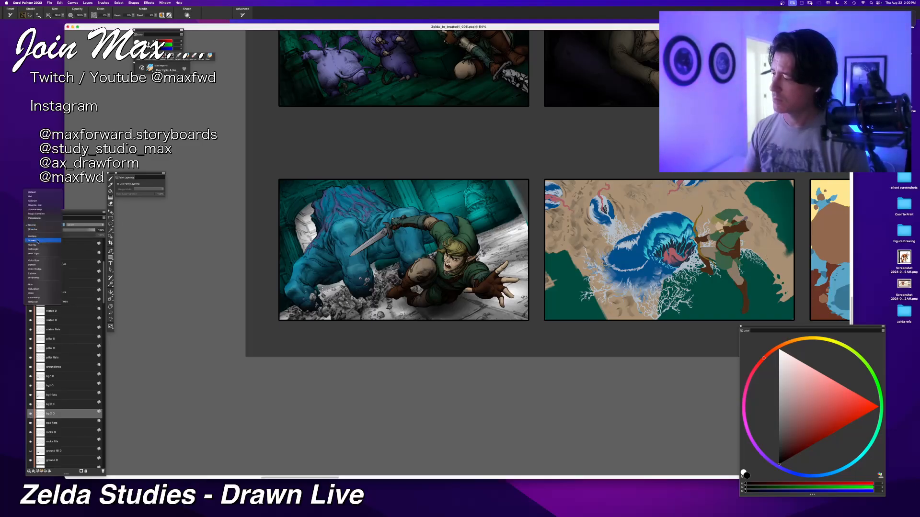
click(34, 236)
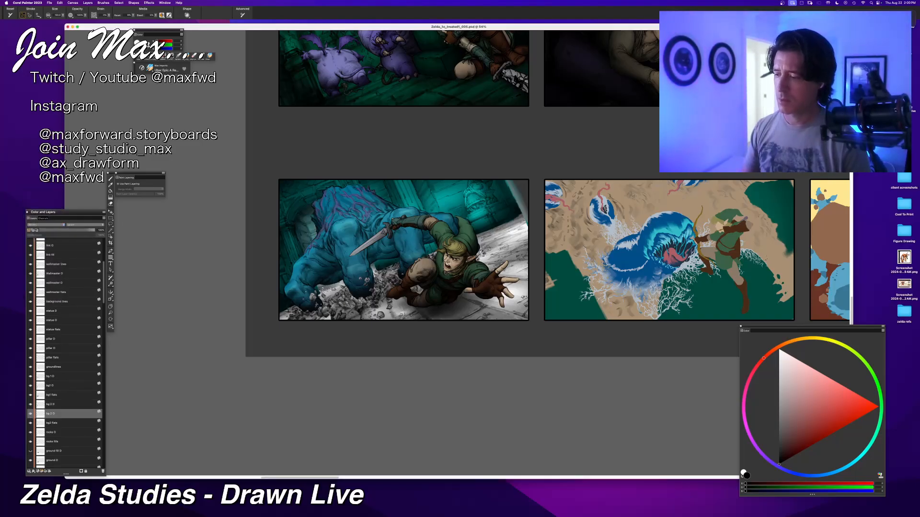
Step: Set the rocks shading layer's blend mode to Multiply and lower its opacity to about half
scroll(59, 415, down, 2)
click(58, 413)
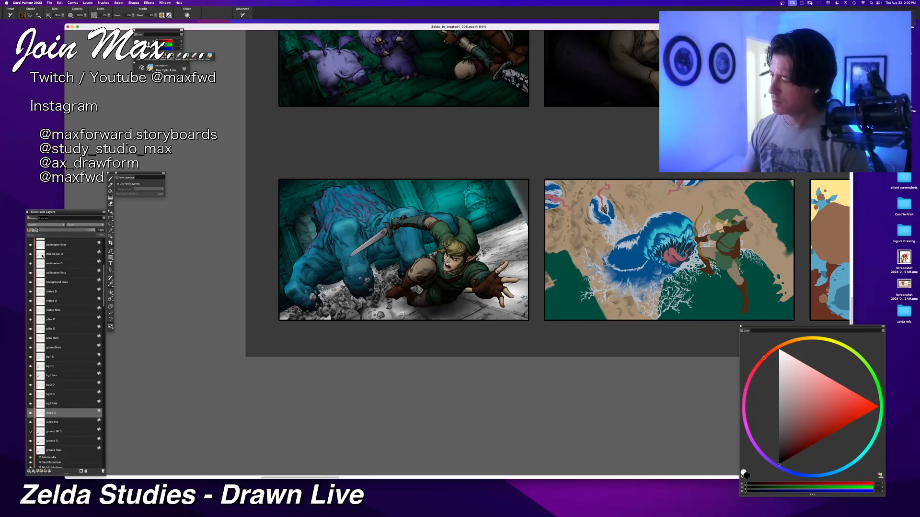
click(43, 224)
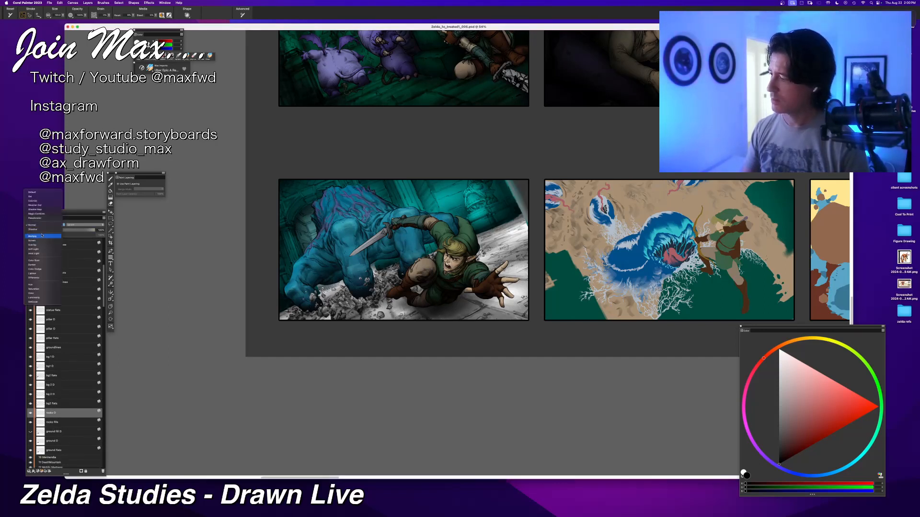
click(42, 236)
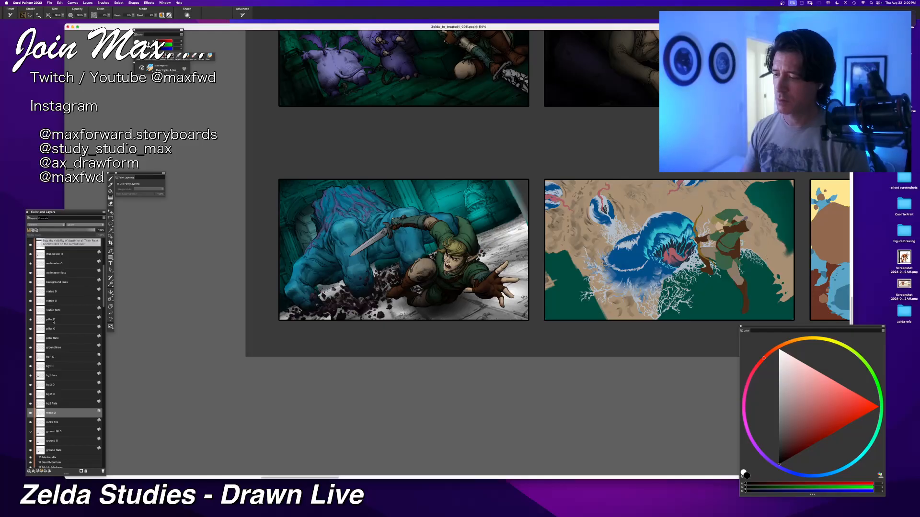
click(63, 231)
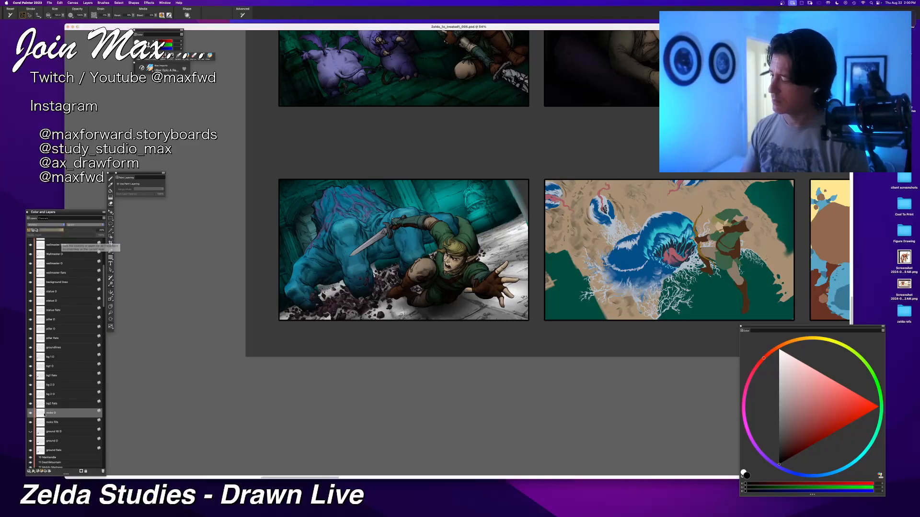
Step: Show the upper ground shading layer and set its blend mode to Multiply
click(41, 432)
click(30, 433)
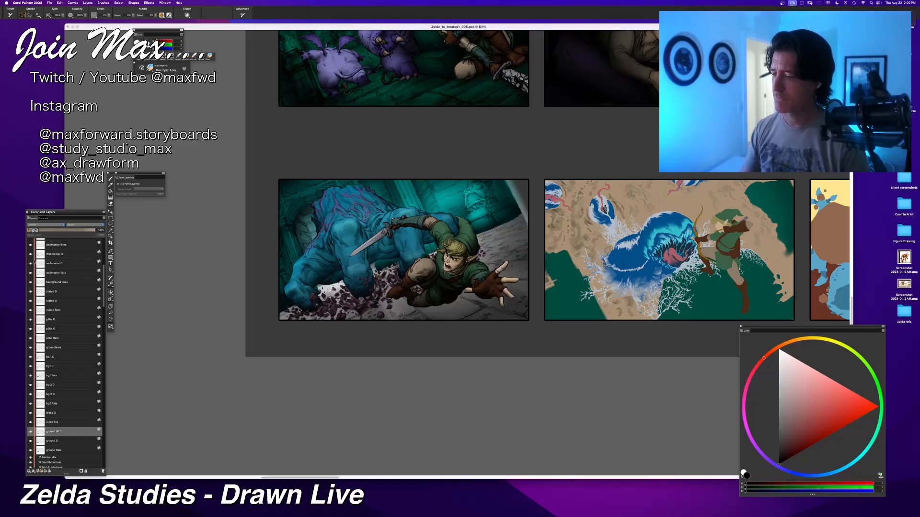
click(39, 225)
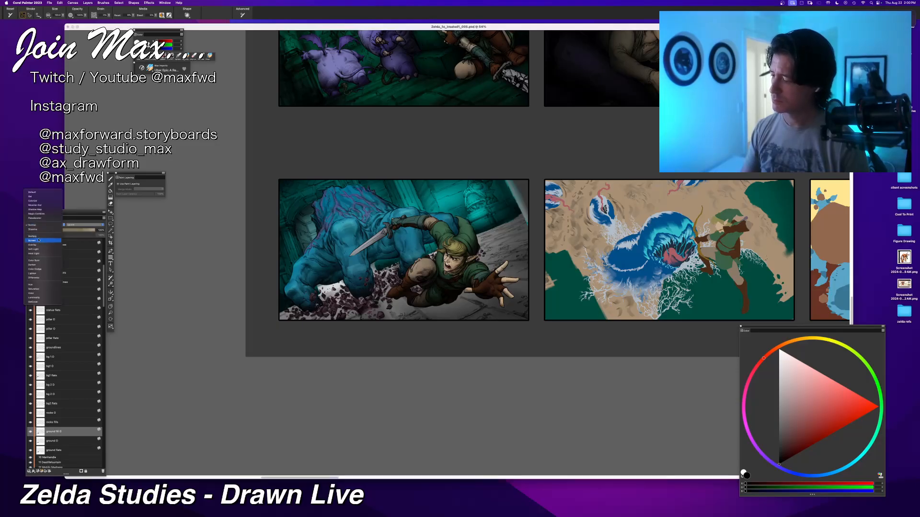
click(33, 236)
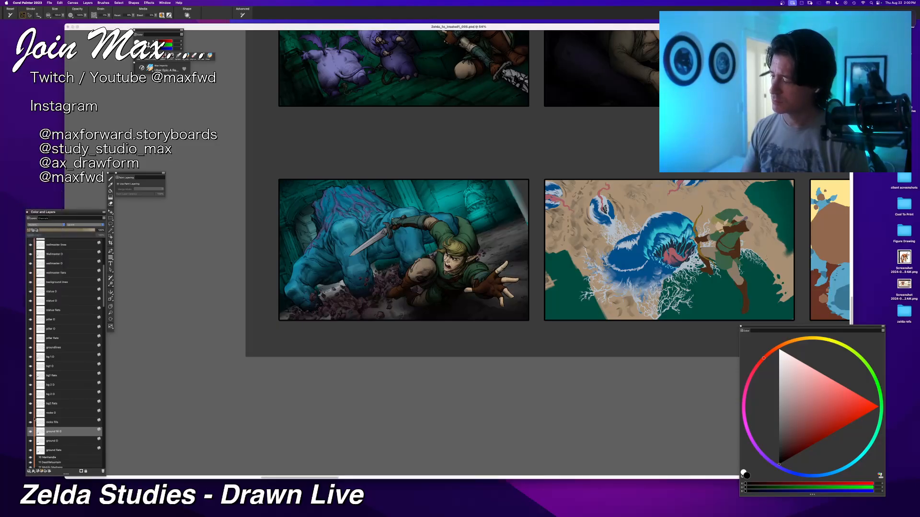
Step: Show the lower ground shading layer and set the upper ground shading layer's blend mode to Overlay
click(49, 442)
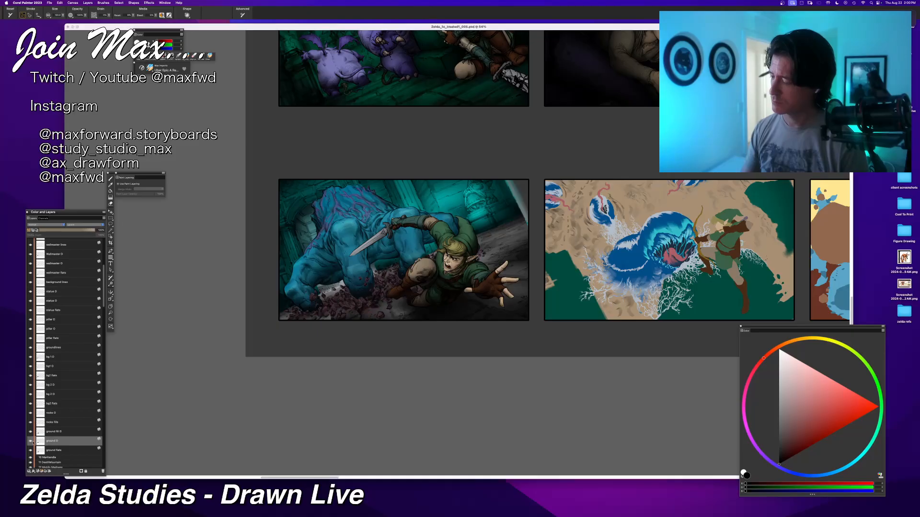
click(31, 442)
click(31, 442)
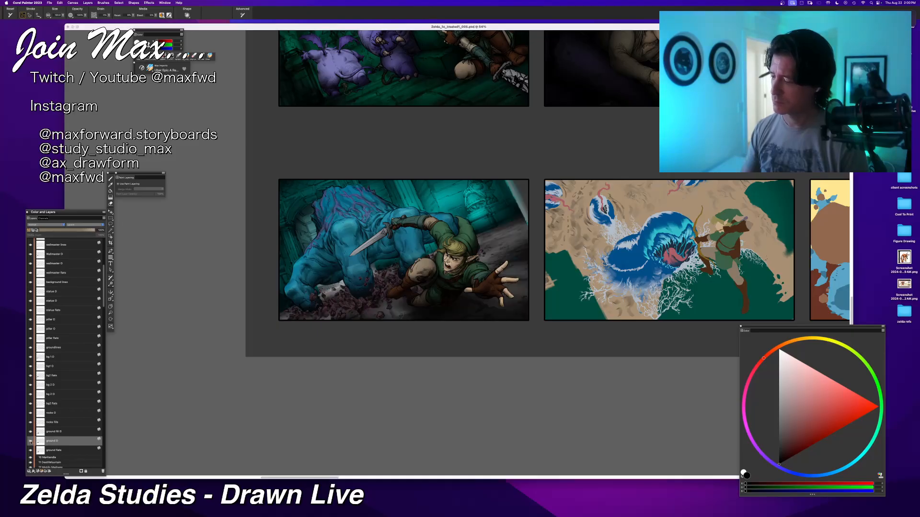
click(48, 432)
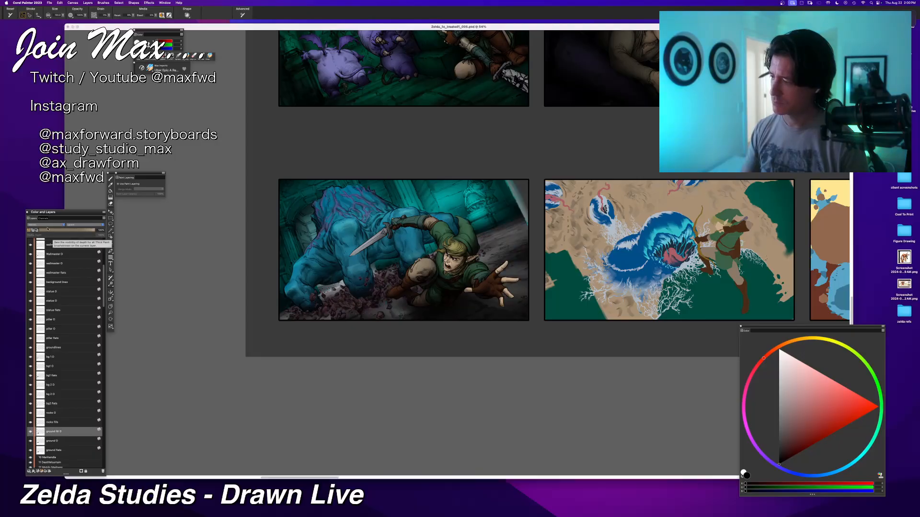
click(46, 225)
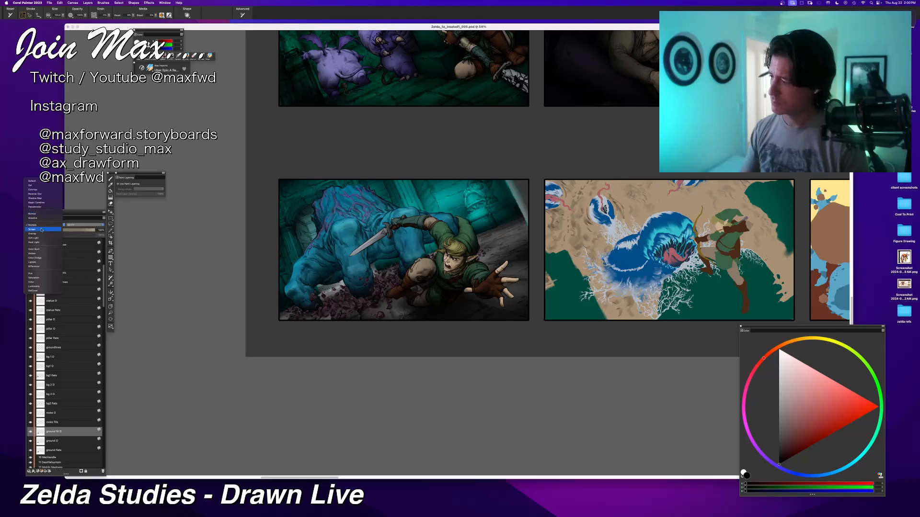
click(41, 233)
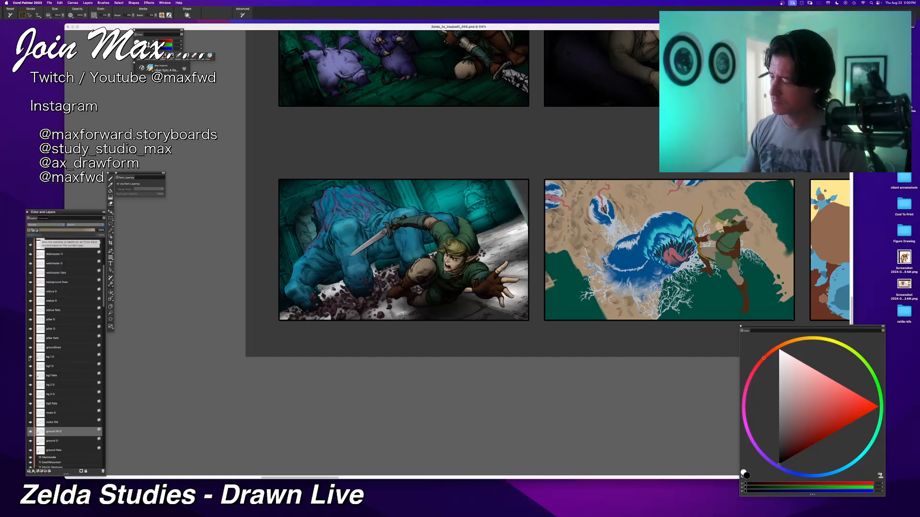
Step: Set the lower ground shading layer's blend mode to Multiply
click(51, 441)
click(46, 225)
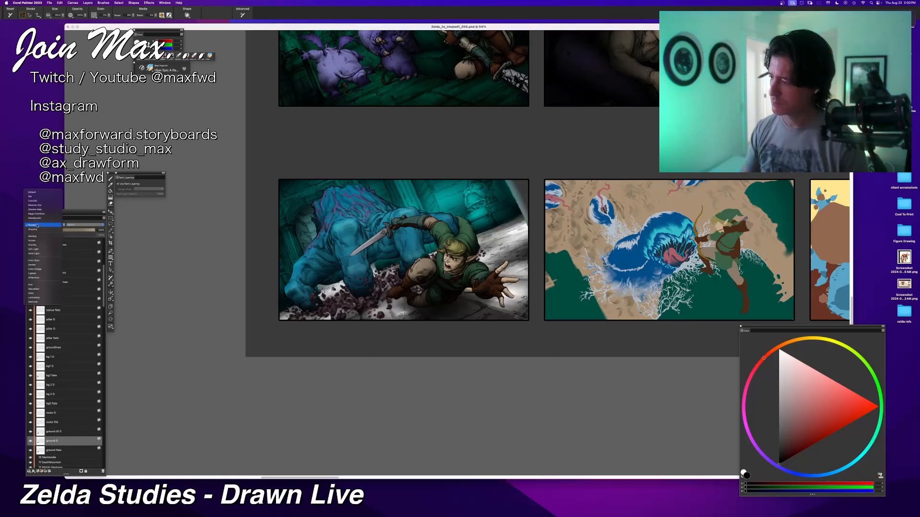
click(41, 237)
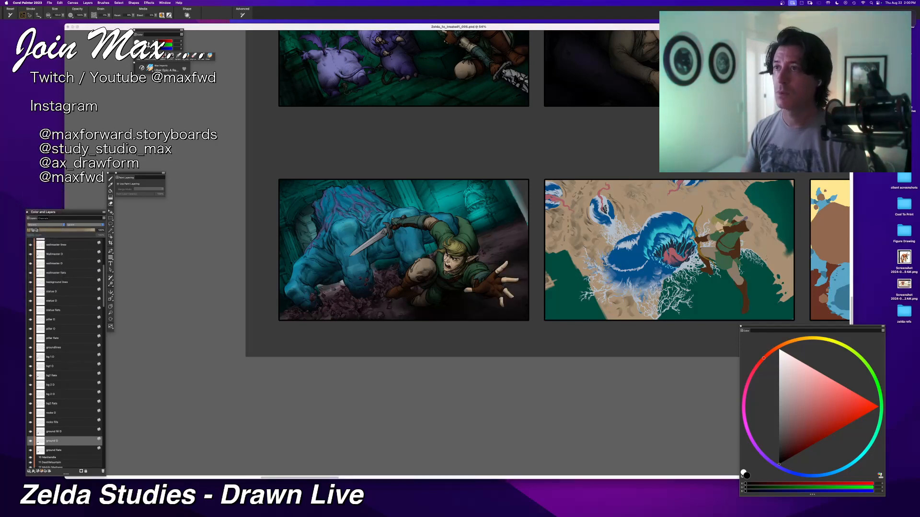
Step: Examine the wallmaster panel up close with and without the upper bg 2 shading layer
scroll(458, 253, up, 3)
scroll(458, 253, down, 1)
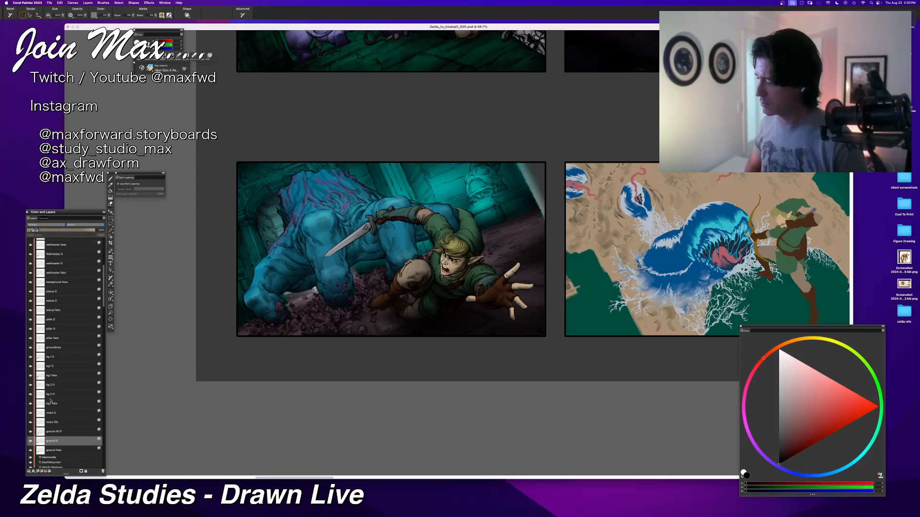
click(30, 385)
click(30, 385)
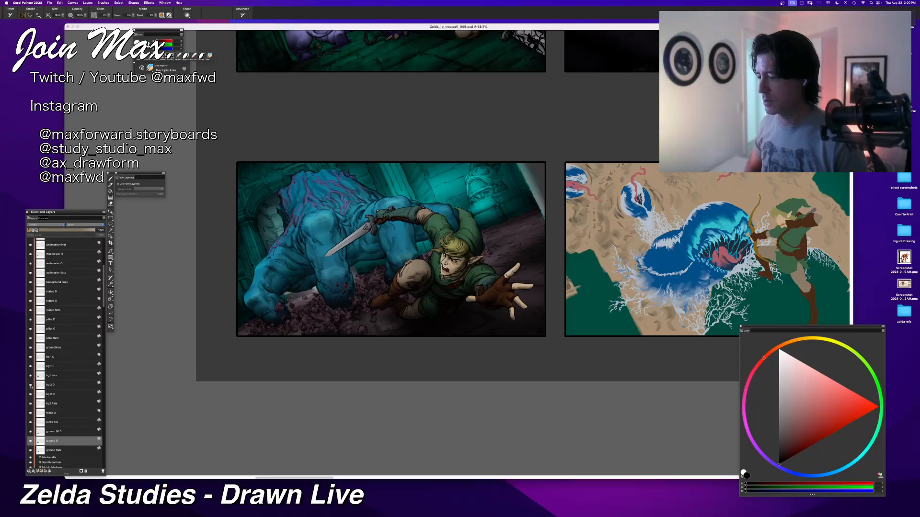
click(31, 385)
click(30, 385)
click(31, 386)
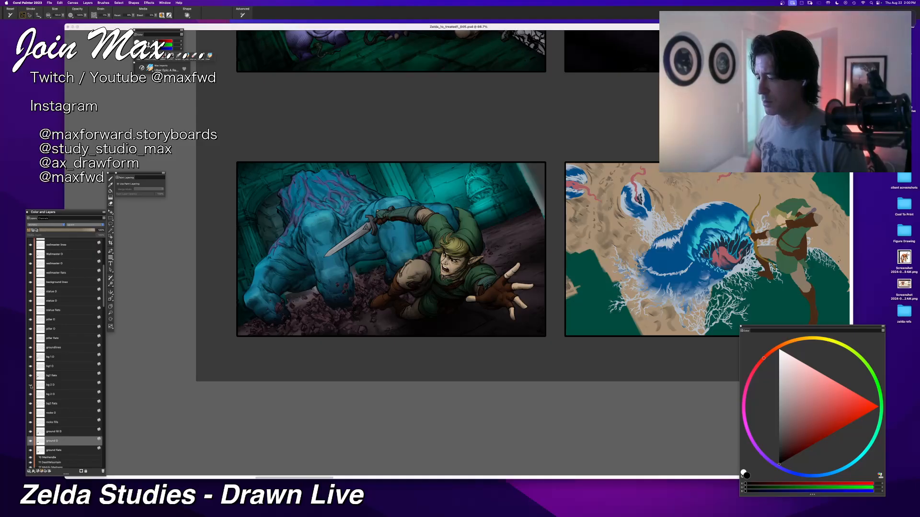
click(30, 385)
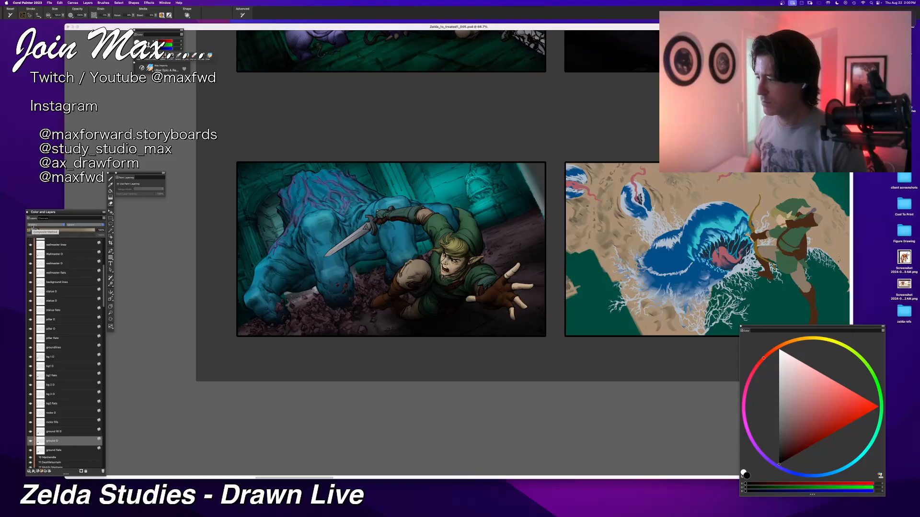
Step: Compare the background wall with and without the lower bg 2 shading layer, leaving the layer shown
click(31, 395)
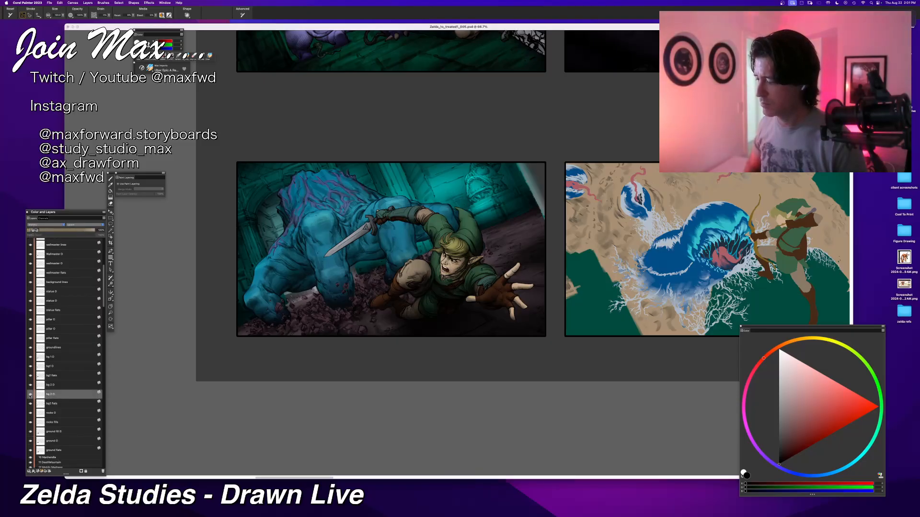
click(30, 394)
click(30, 395)
click(30, 394)
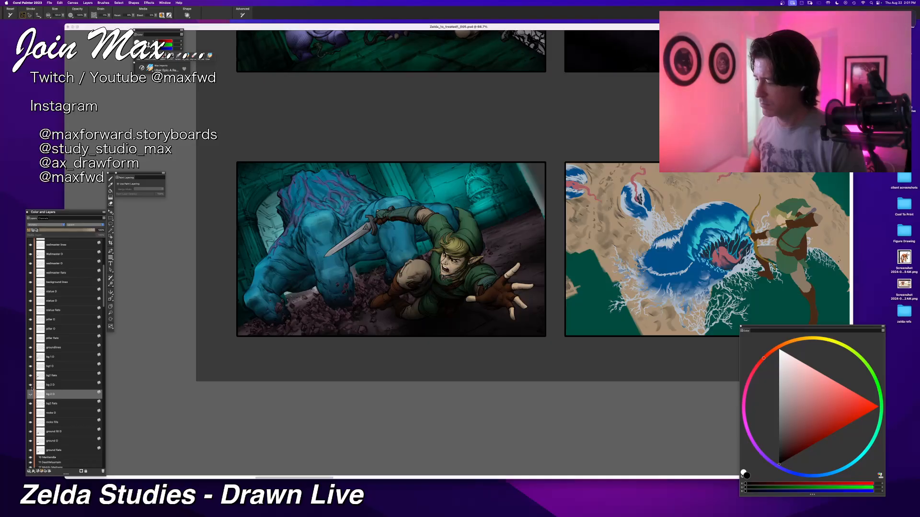
click(30, 395)
click(31, 394)
click(30, 395)
click(30, 394)
click(30, 394)
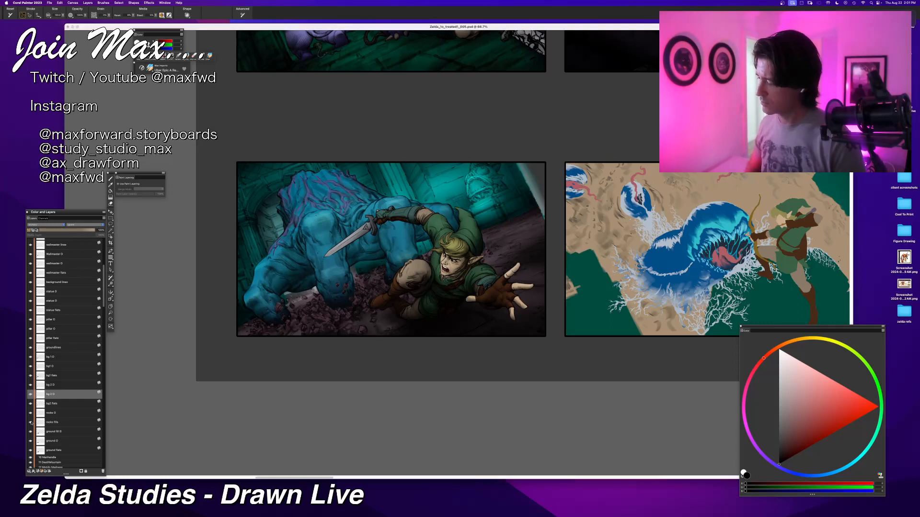
Step: Compare the floor and rubble with and without the lower ground shading layer, then select that layer with it shown
click(31, 441)
click(31, 442)
click(30, 442)
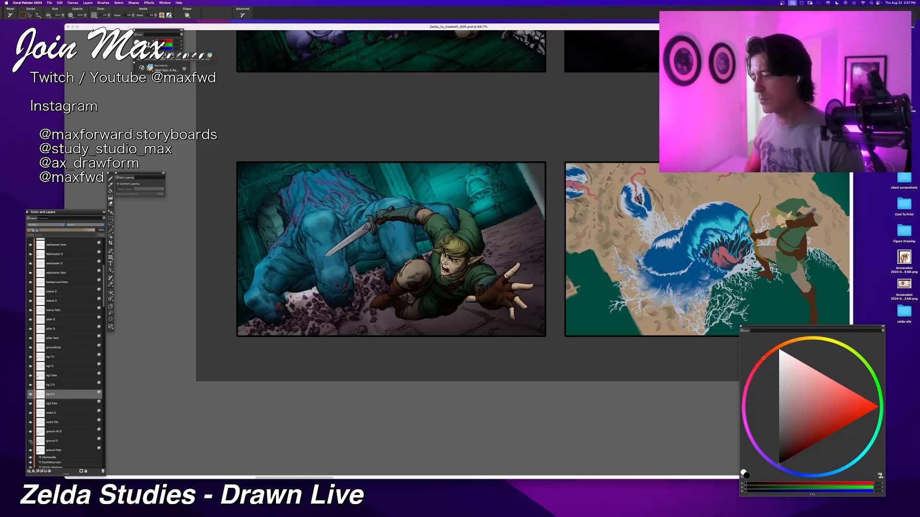
click(30, 441)
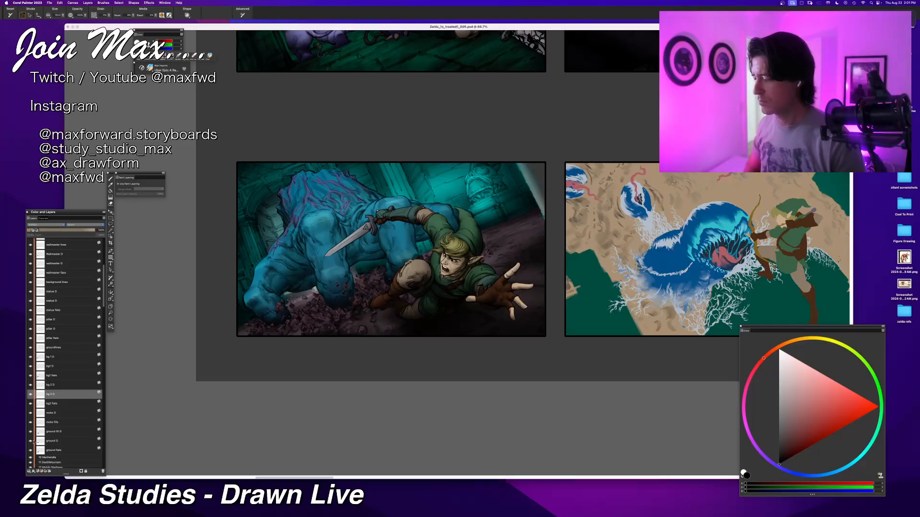
click(48, 441)
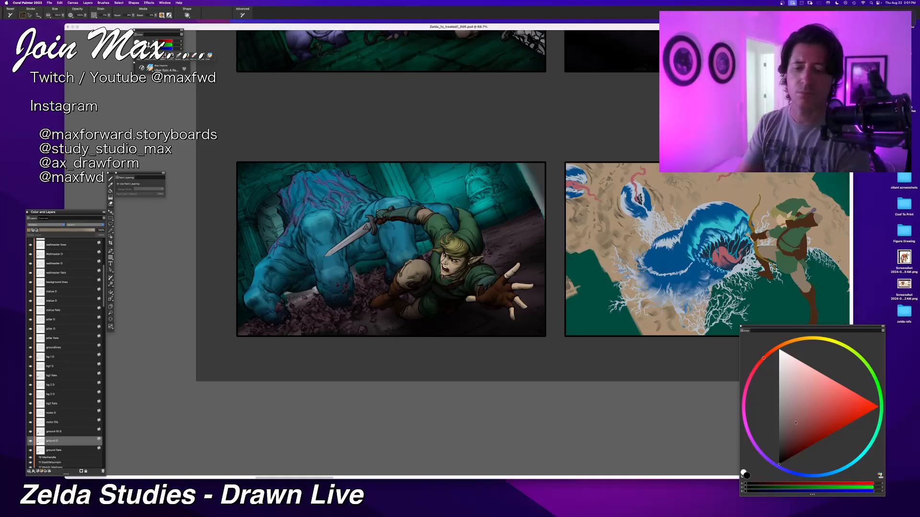